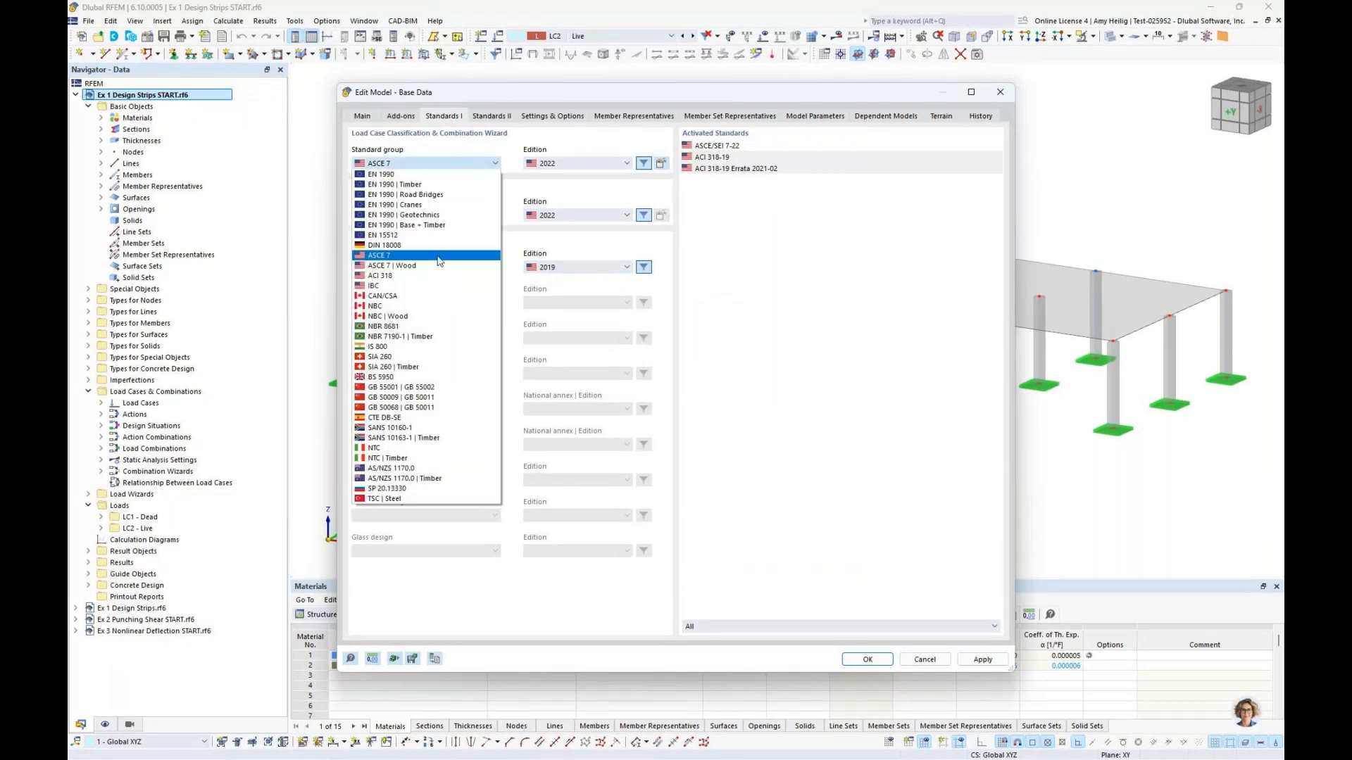
# Step: Review the available load combination and concrete design standards in the model's base data, and close it without changes
pyautogui.click(571, 186)
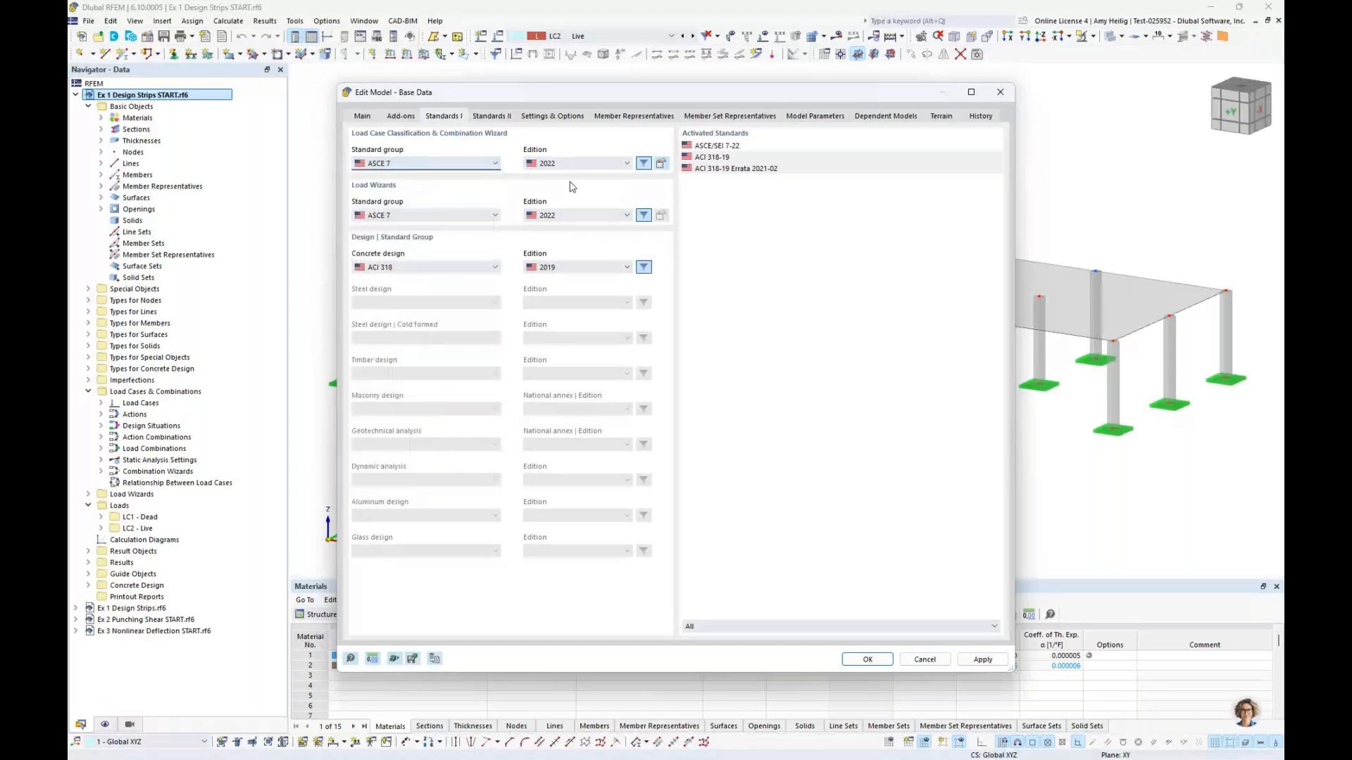
pyautogui.click(408, 268)
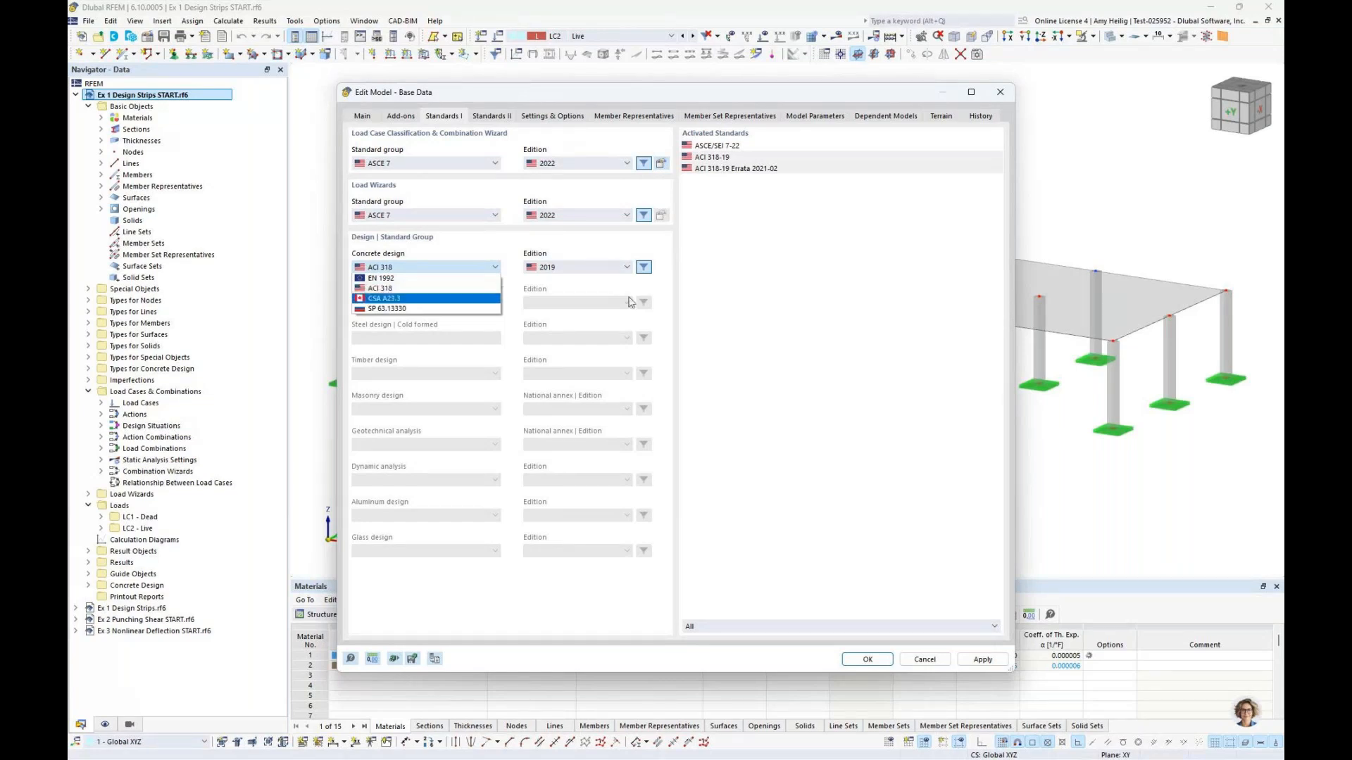
pyautogui.click(774, 313)
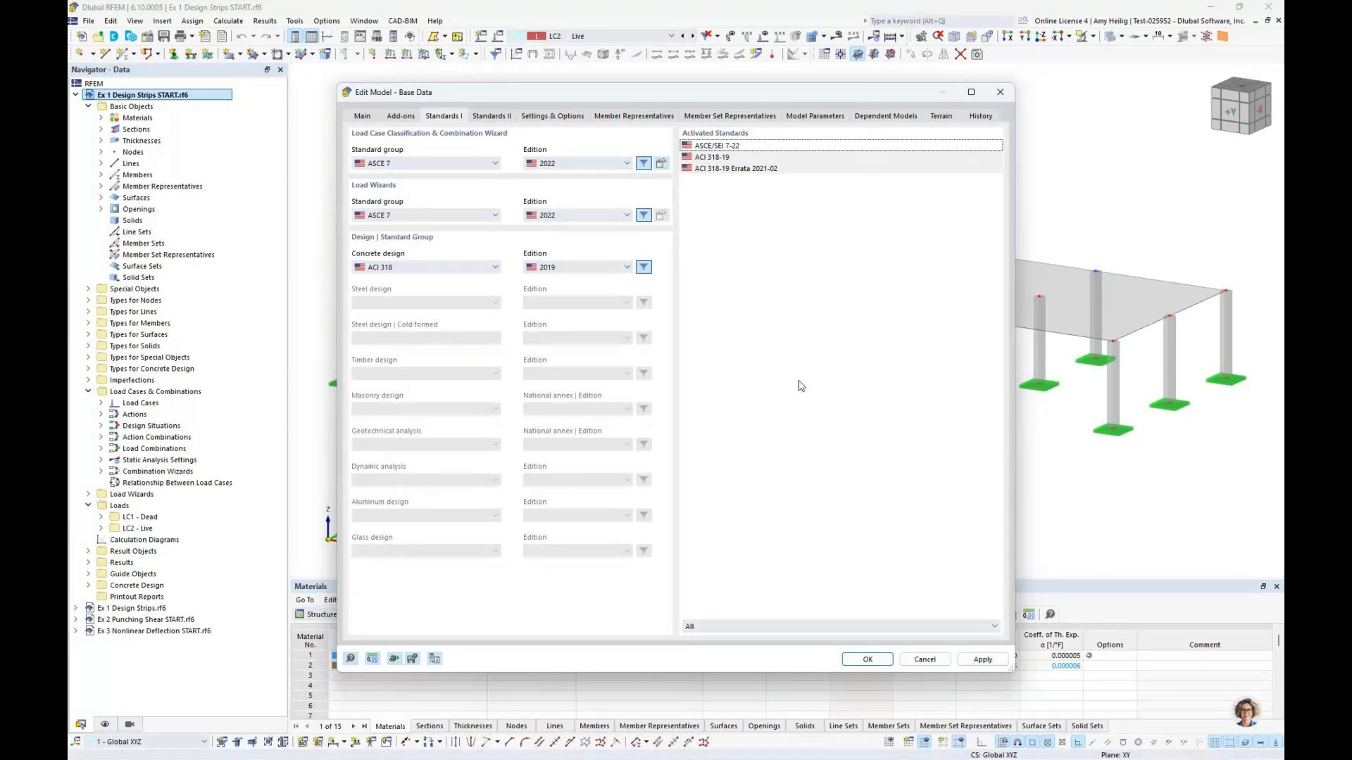
pyautogui.click(922, 660)
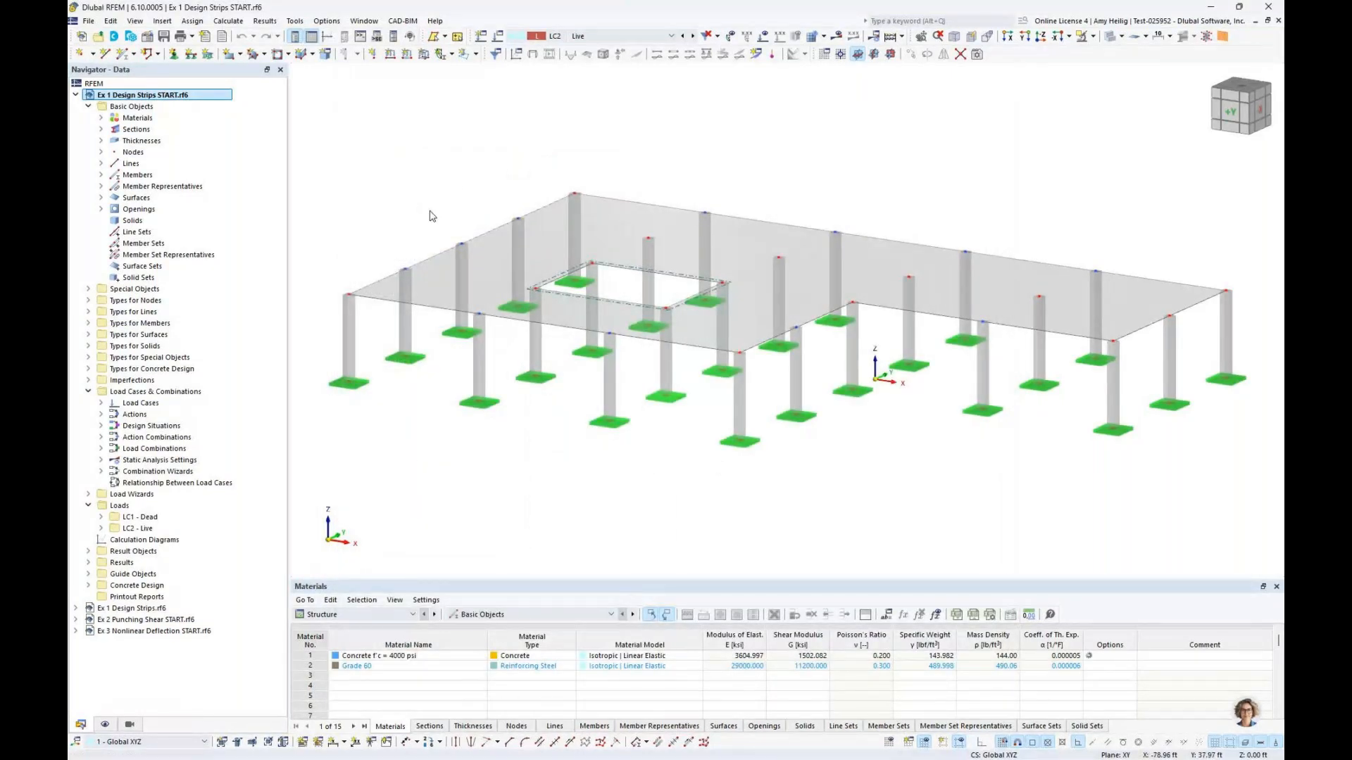
# Step: Highlight the objects that use the f'c = 4000 psi concrete, and select the slab surface to check it
pyautogui.click(100, 117)
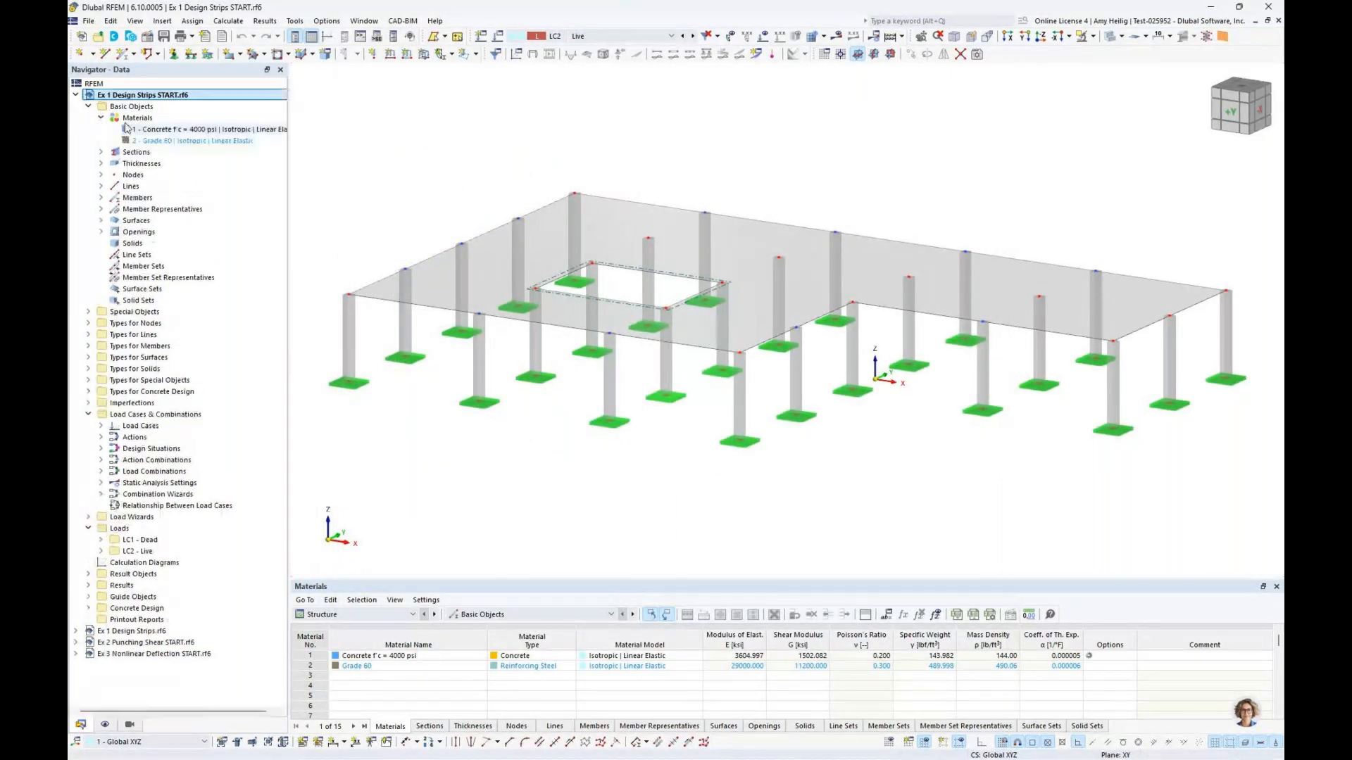
pyautogui.click(143, 129)
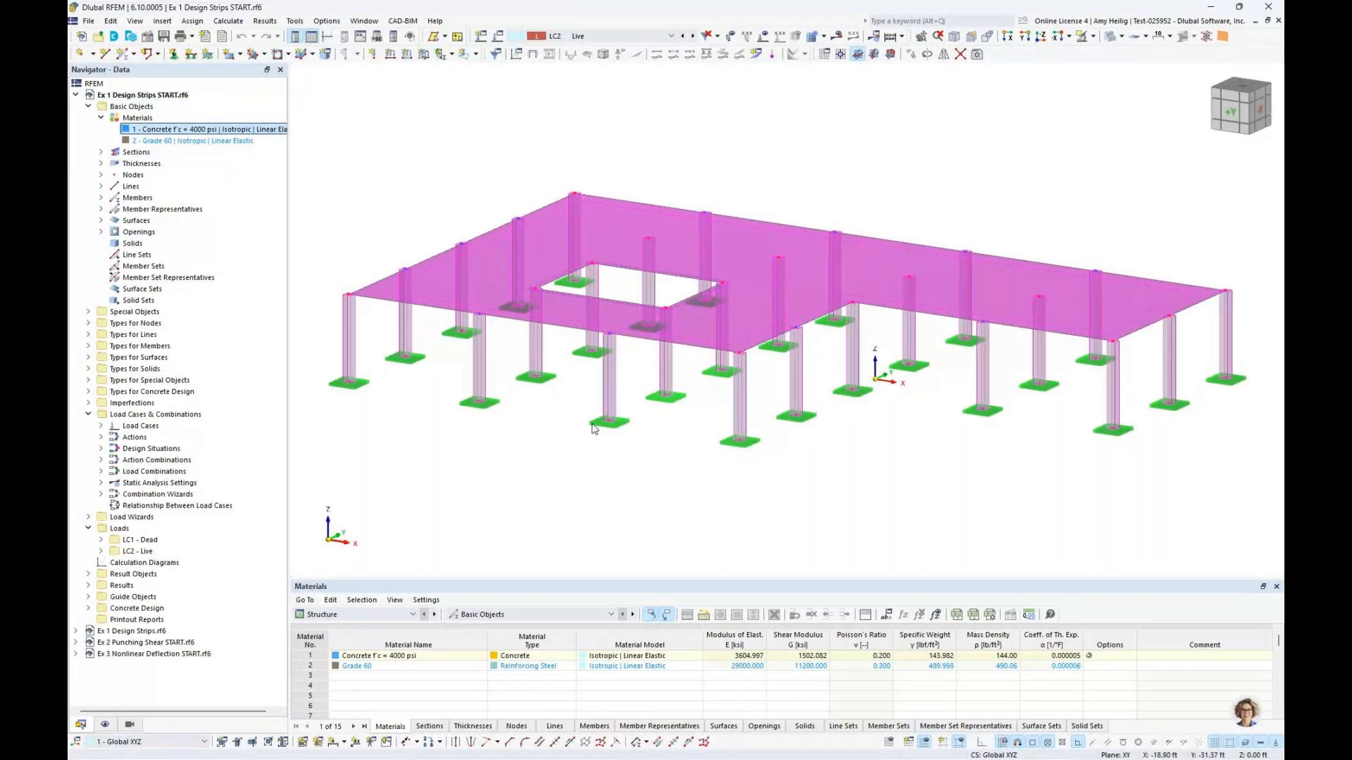
pyautogui.click(725, 160)
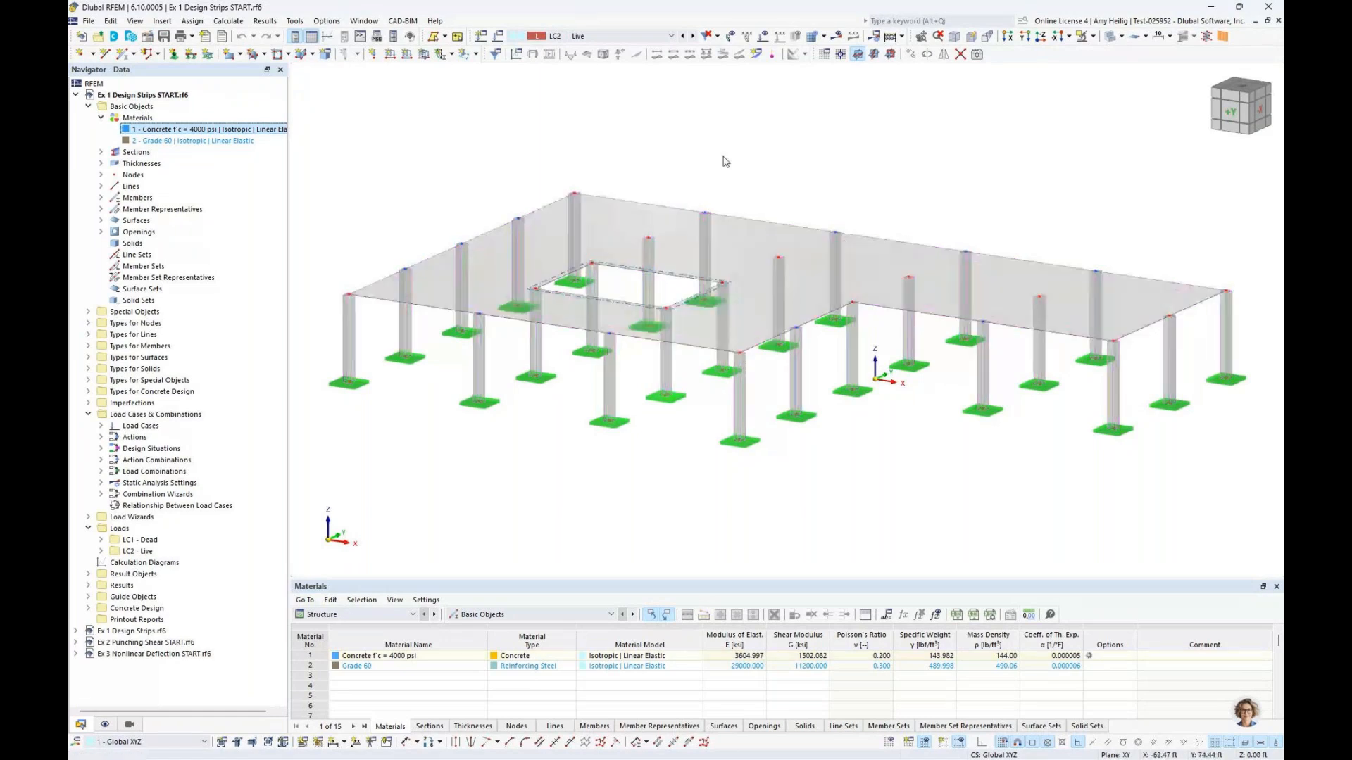
pyautogui.click(625, 221)
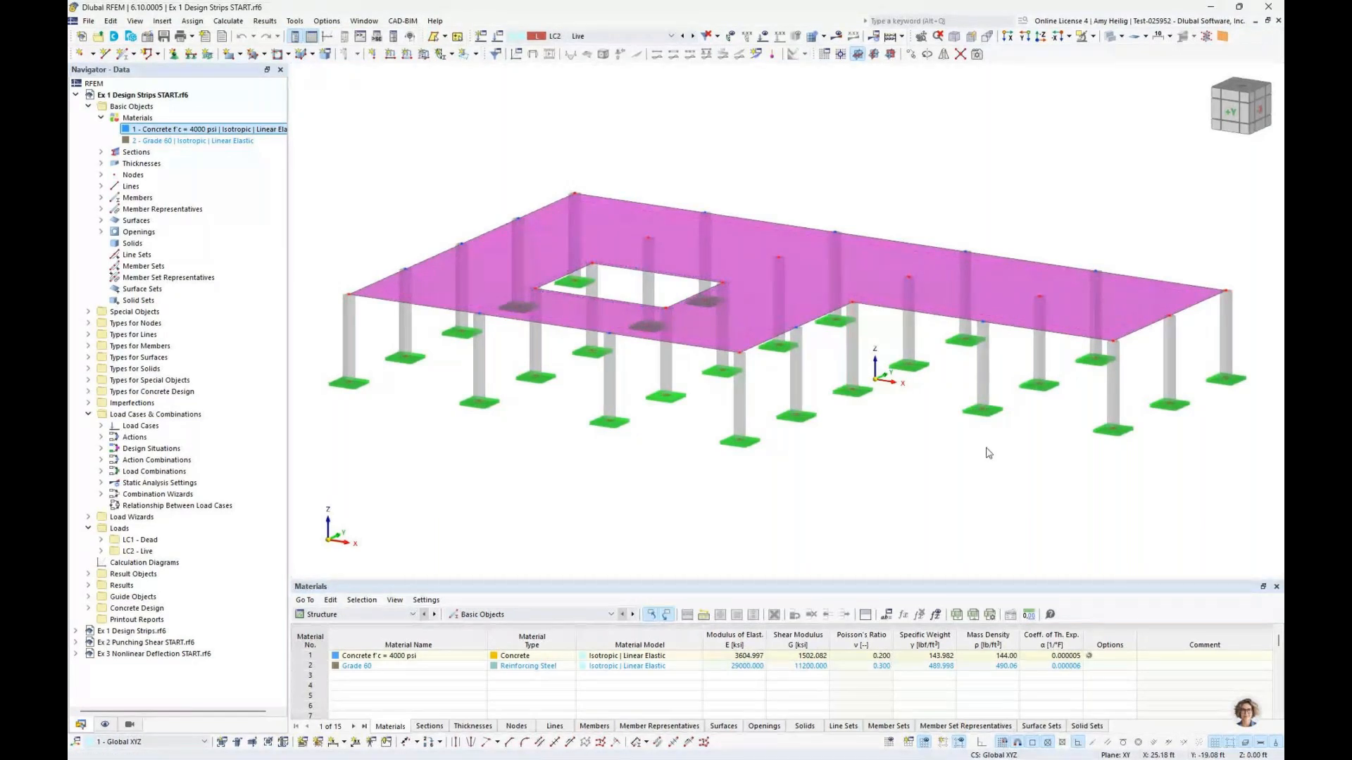
pyautogui.click(965, 470)
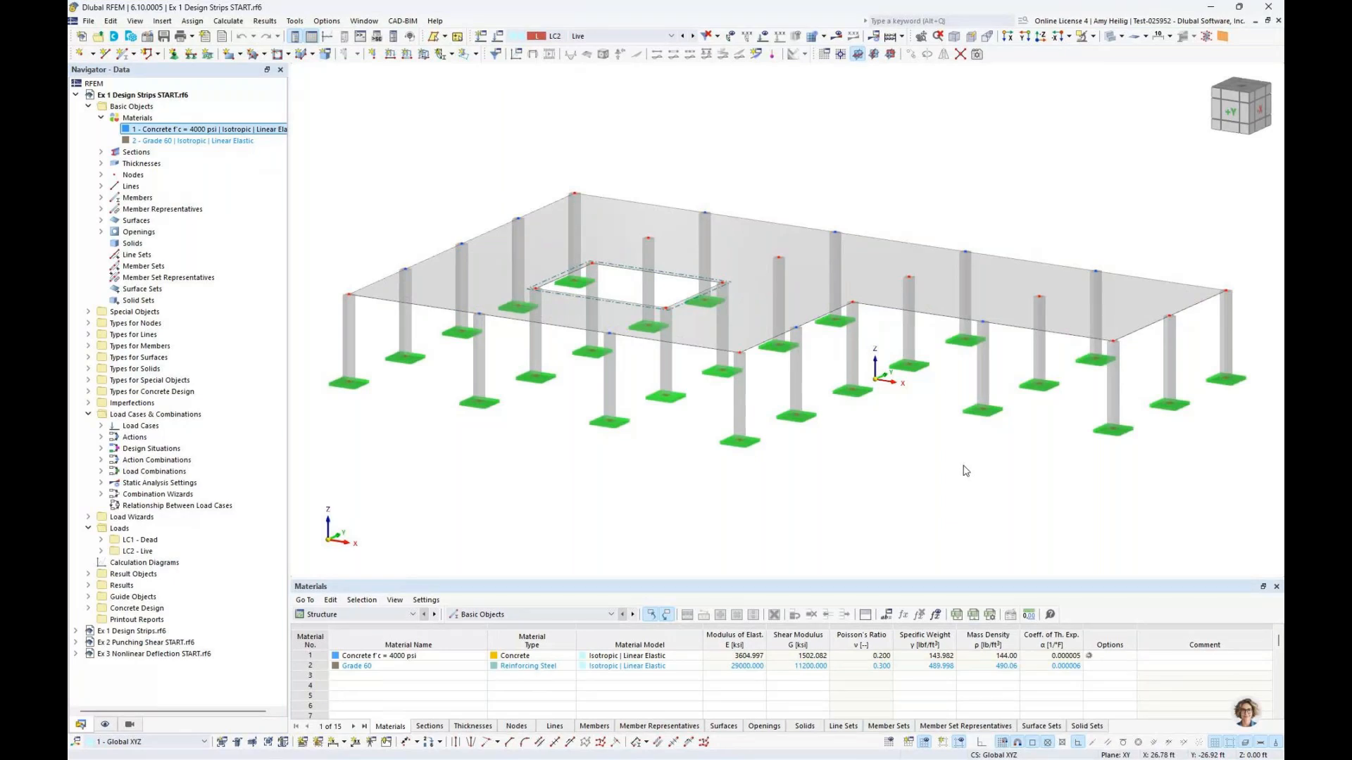
# Step: Check the slab's uniform thickness definition in the model data, and collapse the thickness and material lists
pyautogui.click(101, 164)
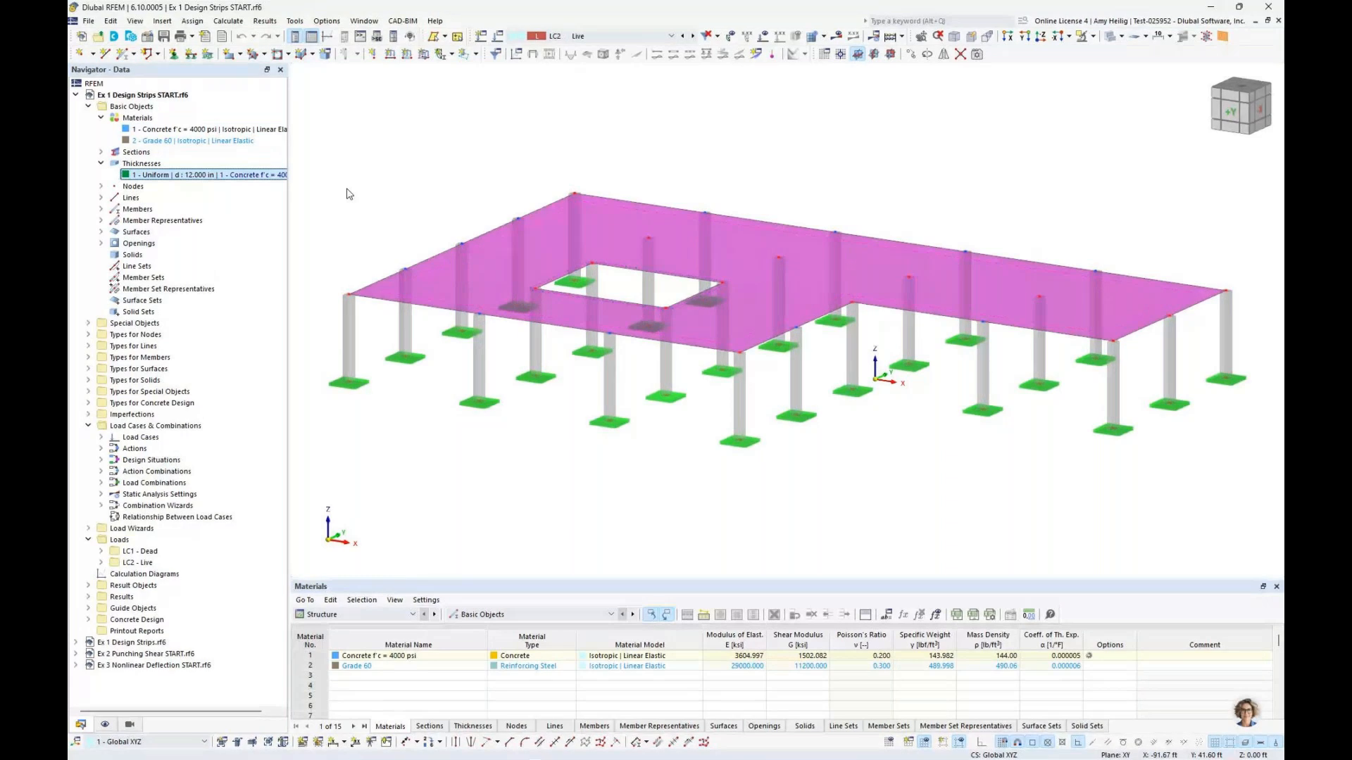
pyautogui.click(102, 164)
pyautogui.click(101, 117)
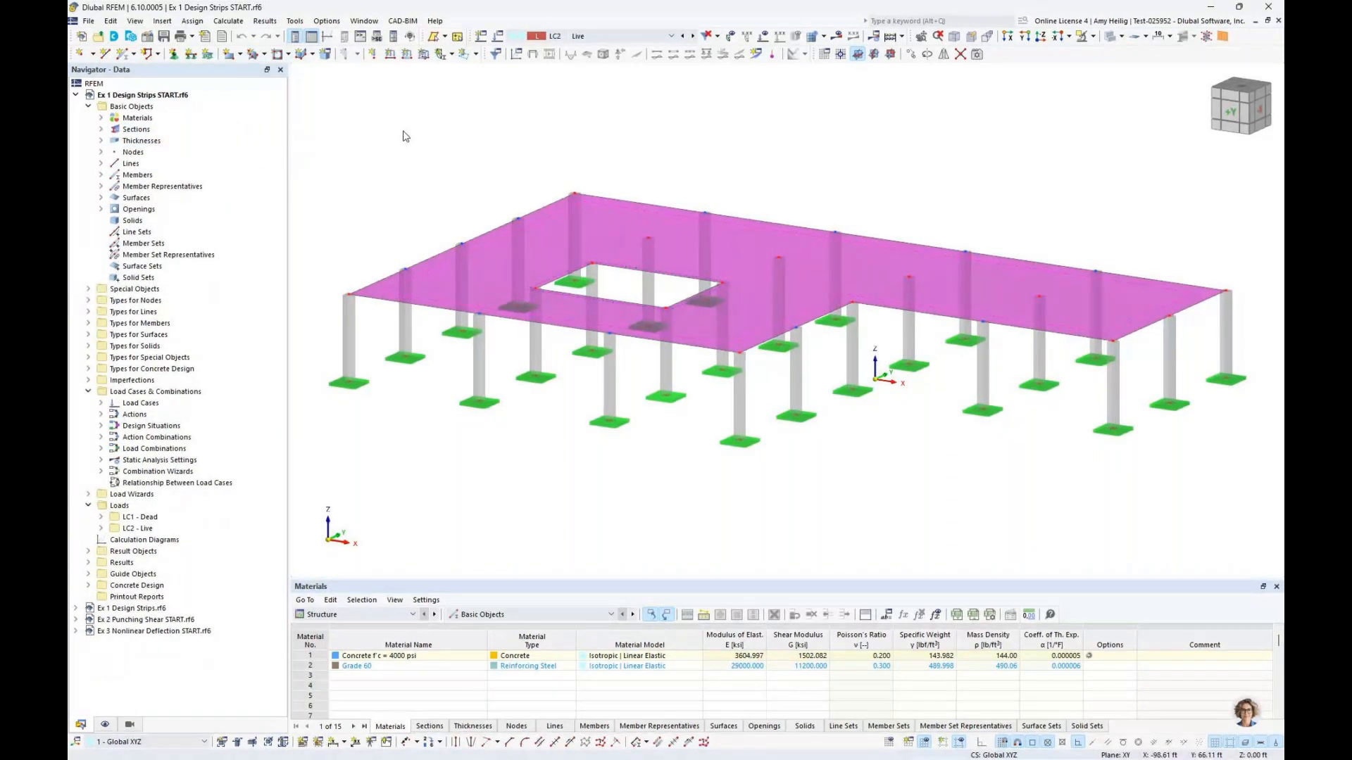
# Step: Switch to load case LC1 Dead and show its loads on the model
pyautogui.click(607, 39)
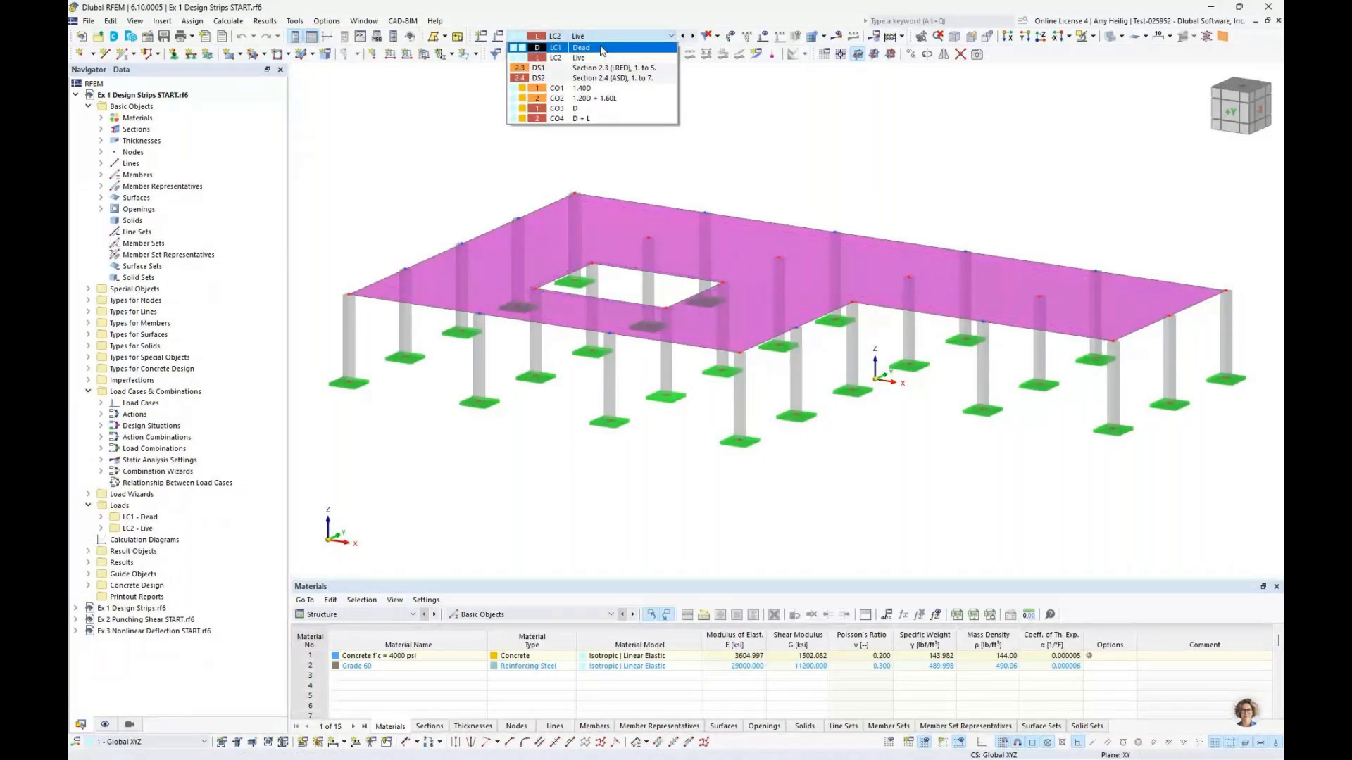
pyautogui.click(602, 48)
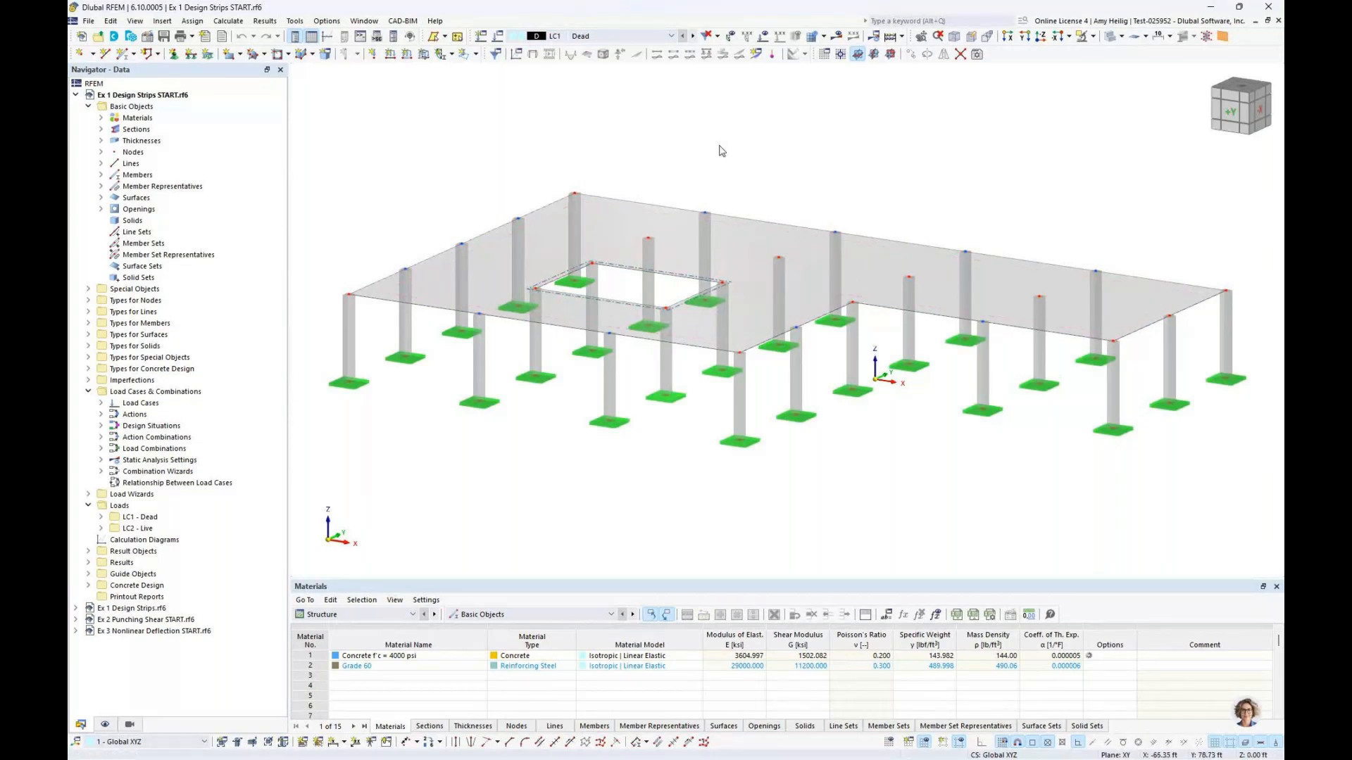
pyautogui.click(764, 36)
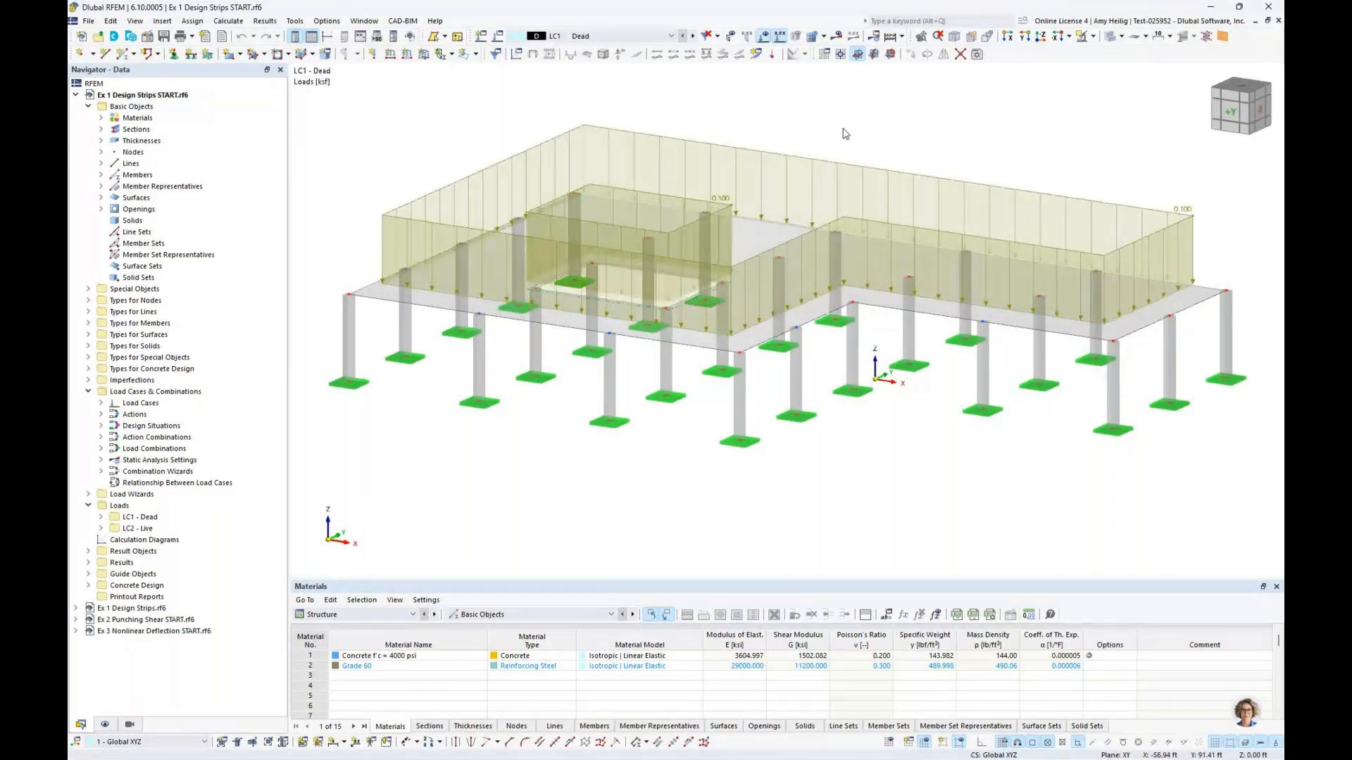
pyautogui.moveTo(845, 134)
pyautogui.keyDown('ctrl'); pyautogui.mouseDown(button='middle')
pyautogui.moveTo(821, 129)
pyautogui.moveTo(805, 221)
pyautogui.moveTo(826, 131)
pyautogui.mouseUp(button='middle'); pyautogui.keyUp('ctrl')
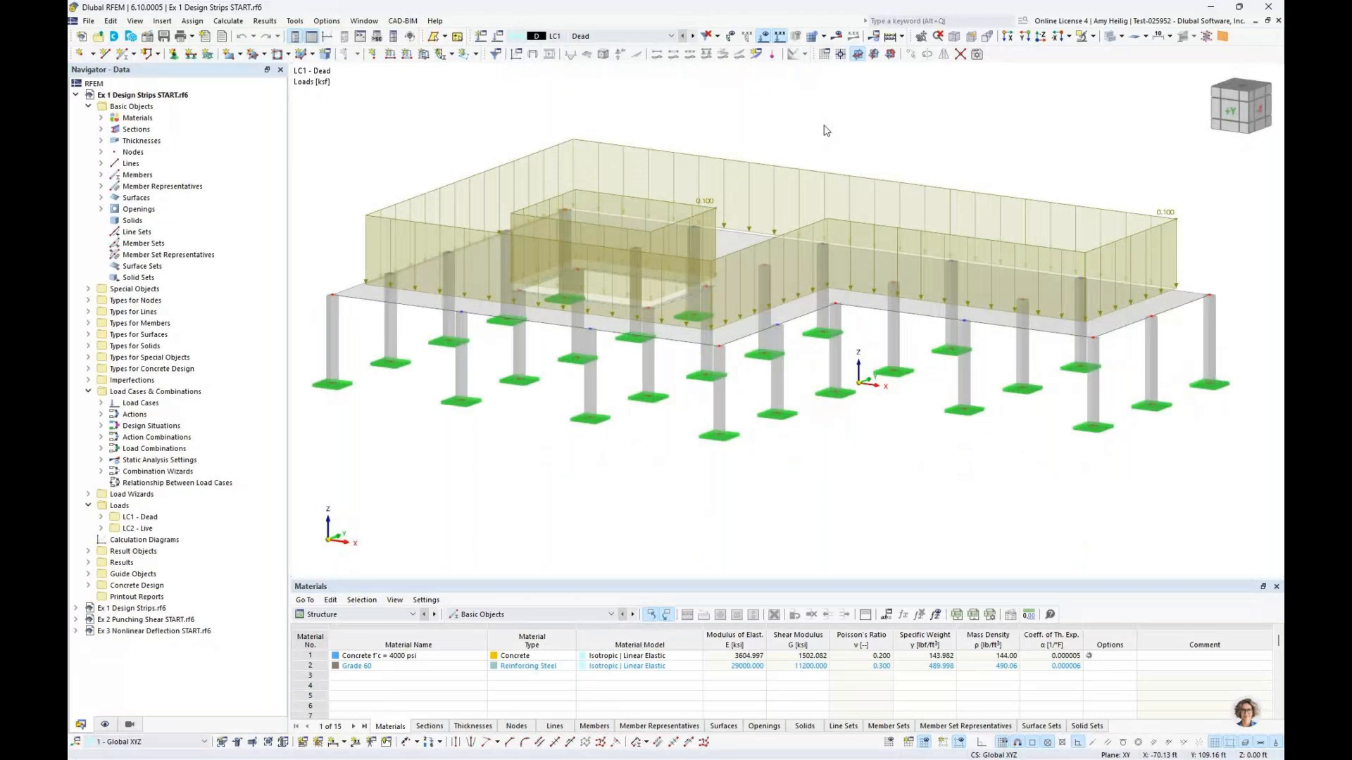
# Step: Show the LC2 Live loads on the slab and check the available free load types
pyautogui.click(693, 36)
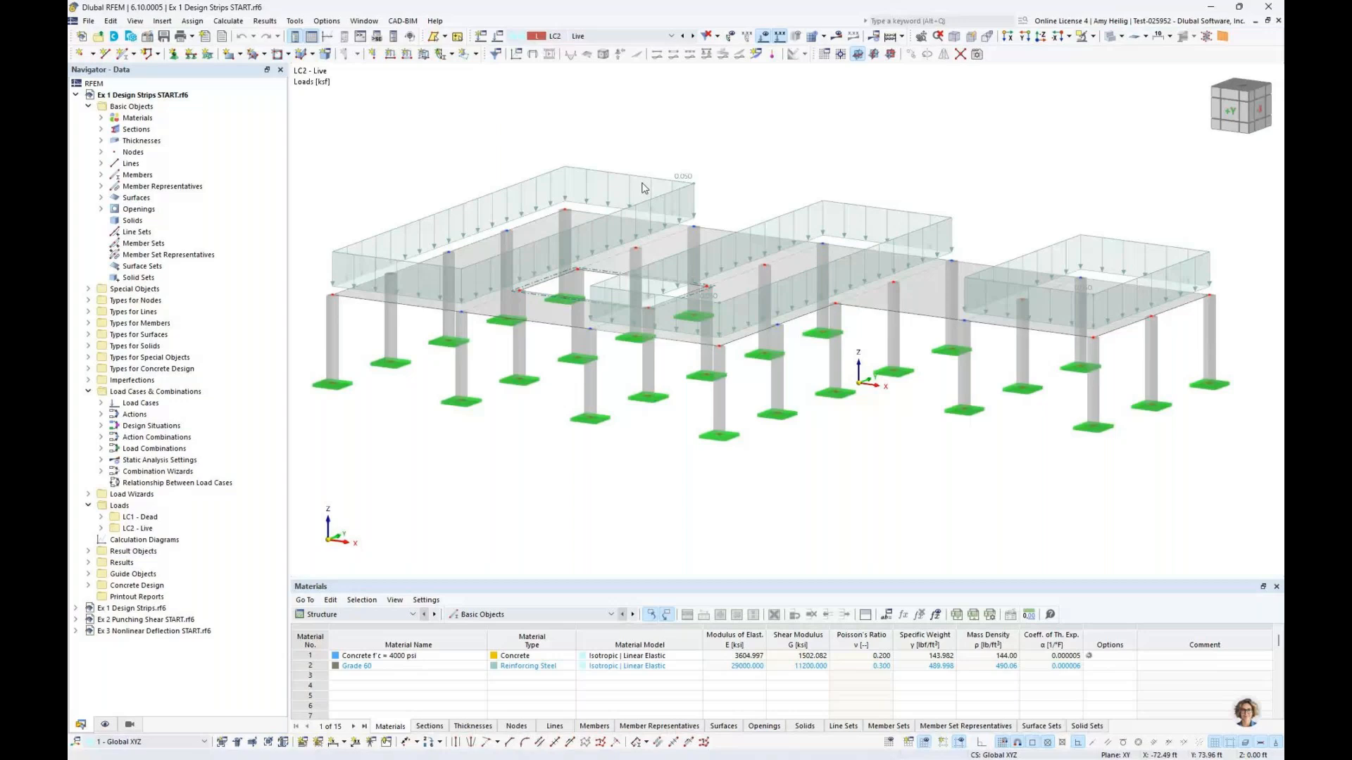
pyautogui.click(475, 55)
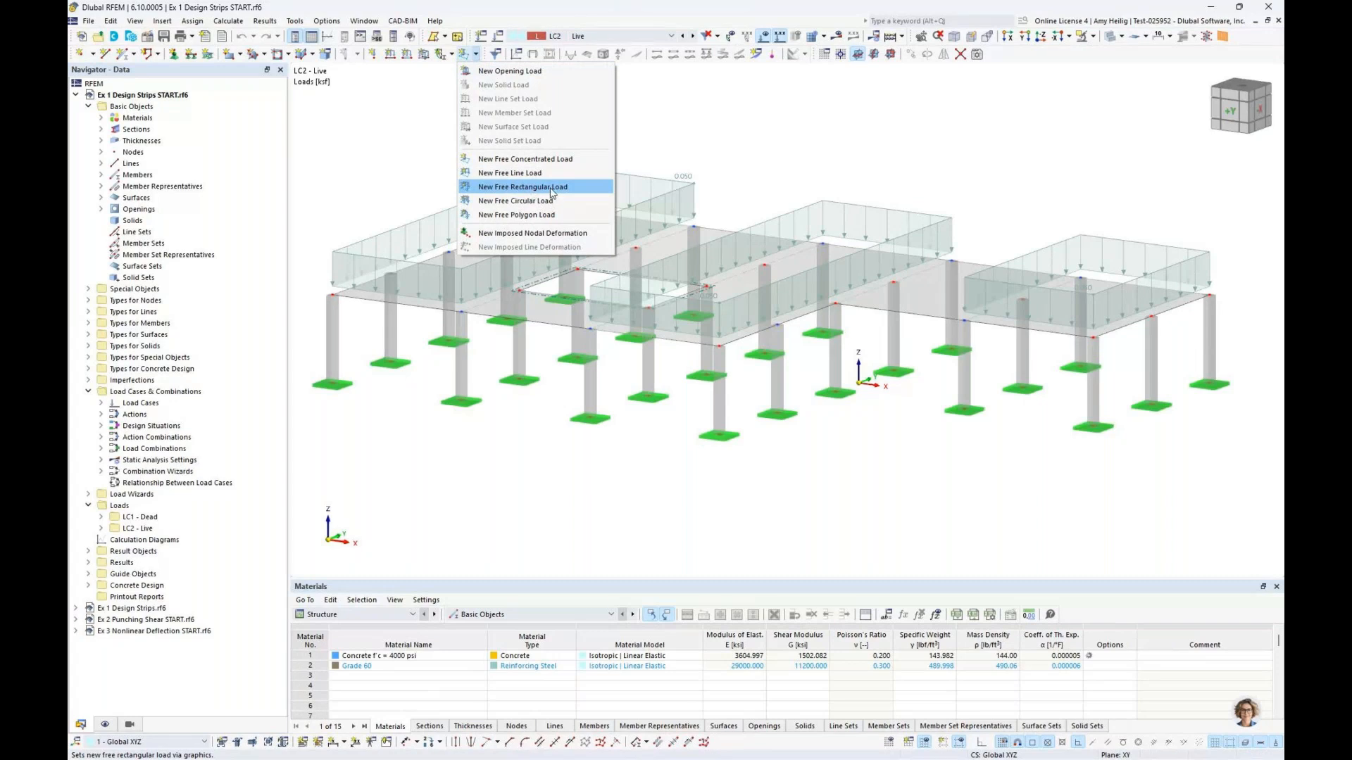
pyautogui.click(740, 168)
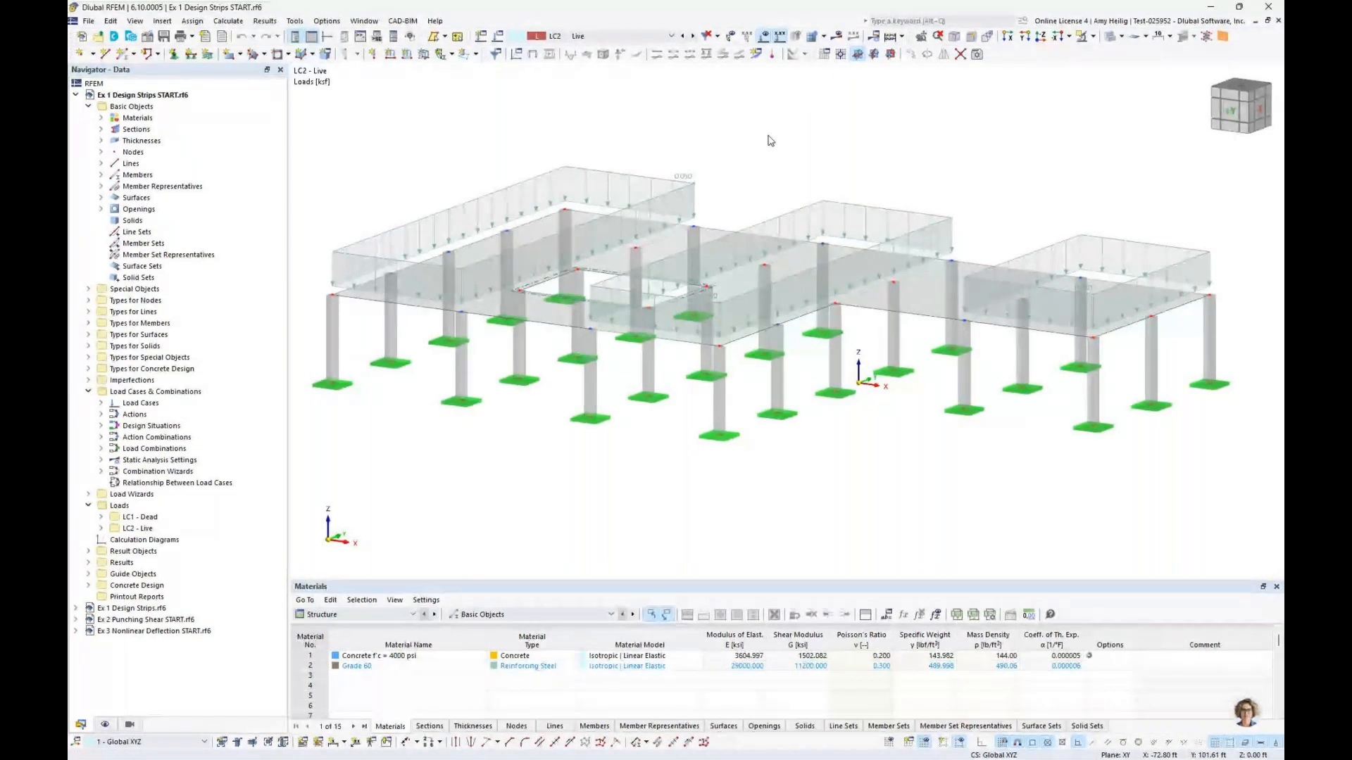
# Step: Review the base options of the load cases and combinations, and the settings of load case LC1 Dead
pyautogui.click(497, 37)
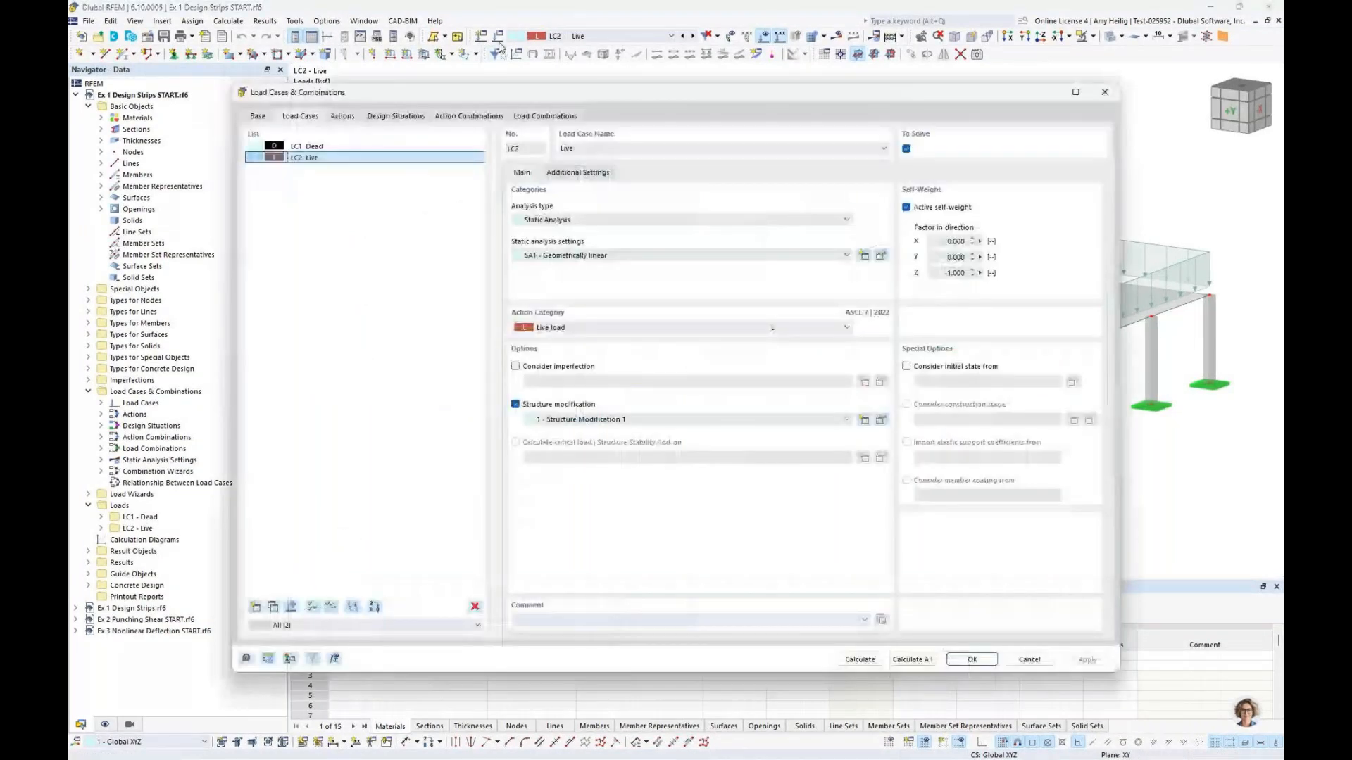
pyautogui.click(258, 115)
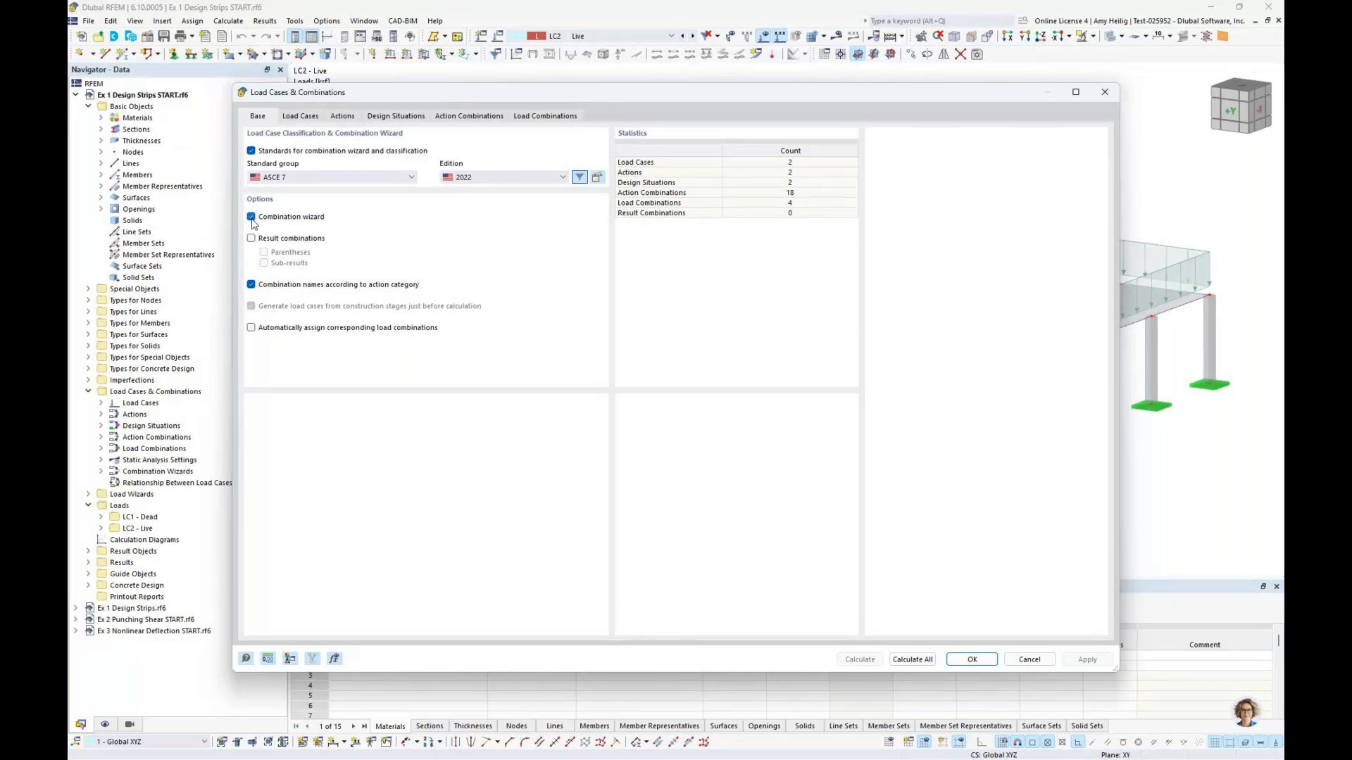
pyautogui.click(311, 121)
pyautogui.click(317, 147)
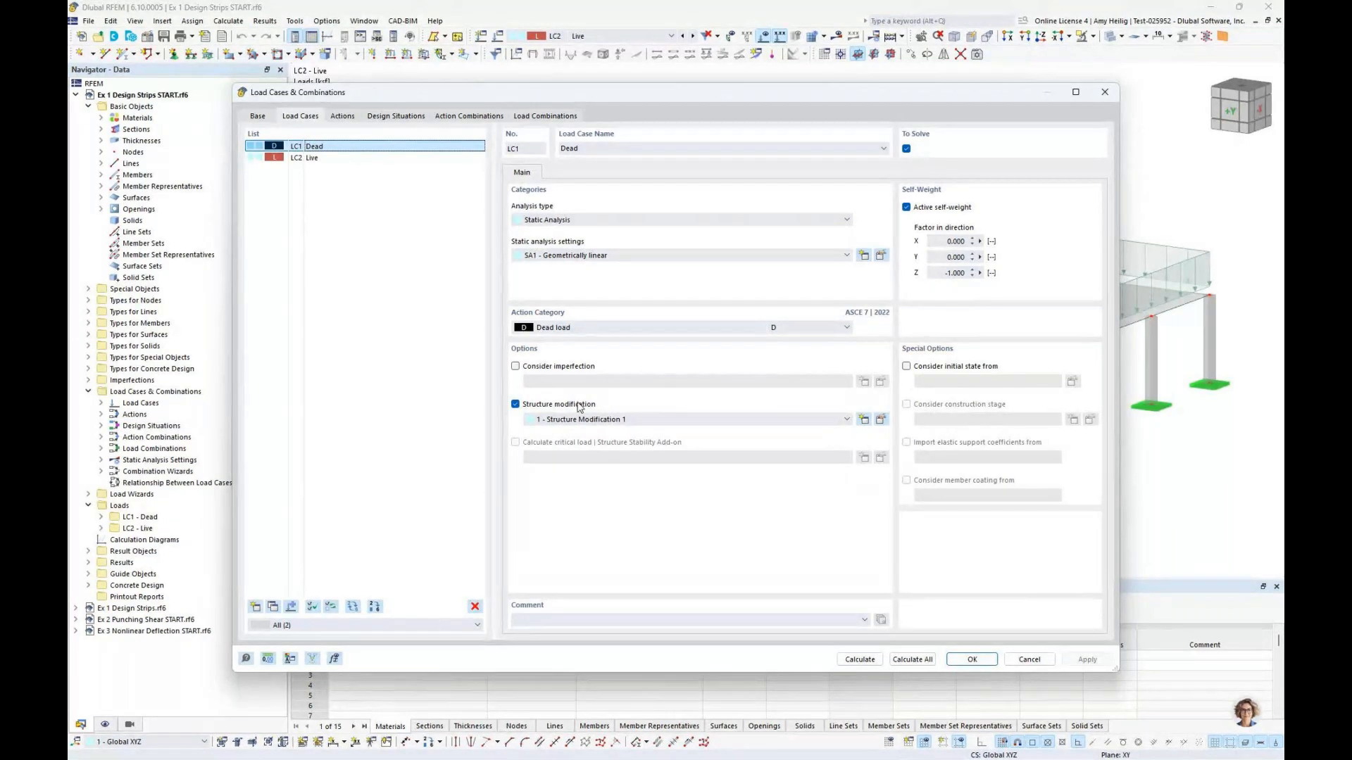
# Step: Inspect the column stiffness modification in Structure Modification 1, including its available modification types, and leave it unchanged
pyautogui.click(880, 420)
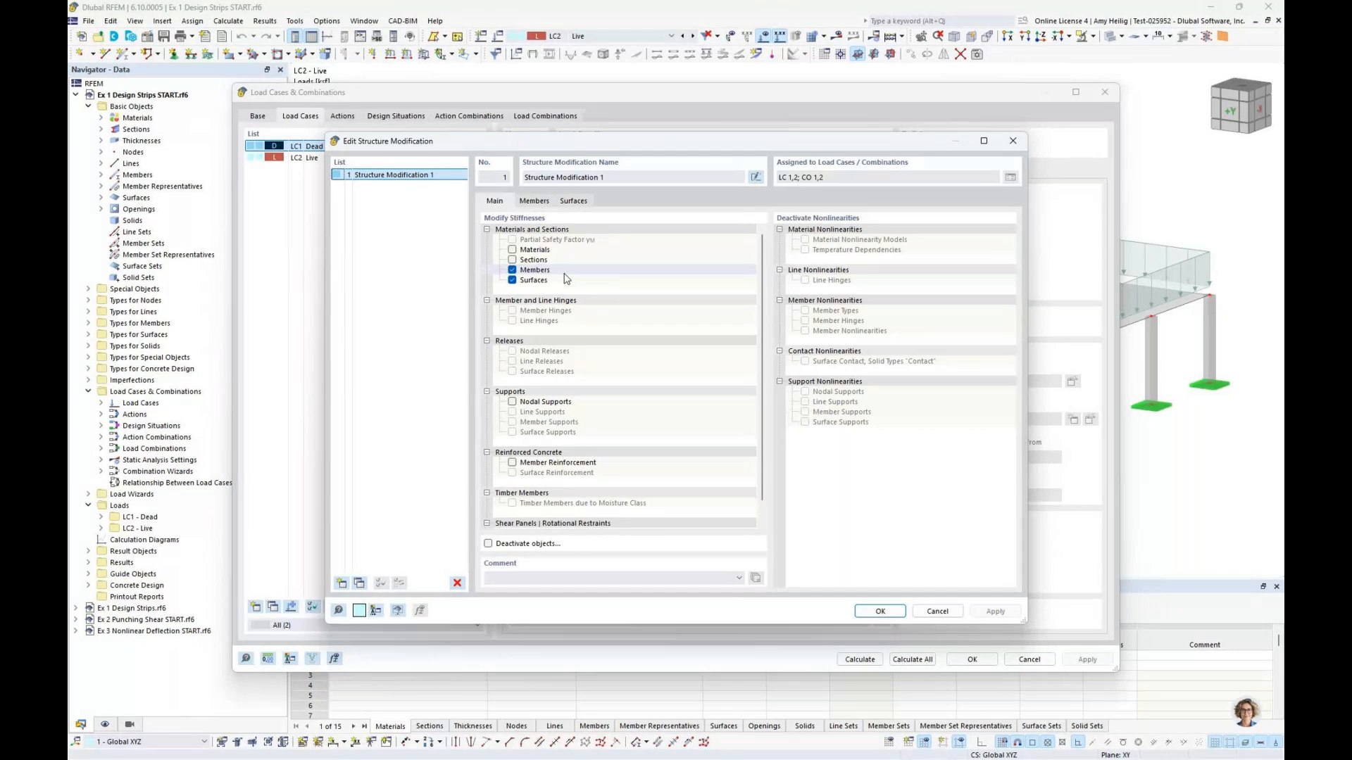
pyautogui.click(534, 200)
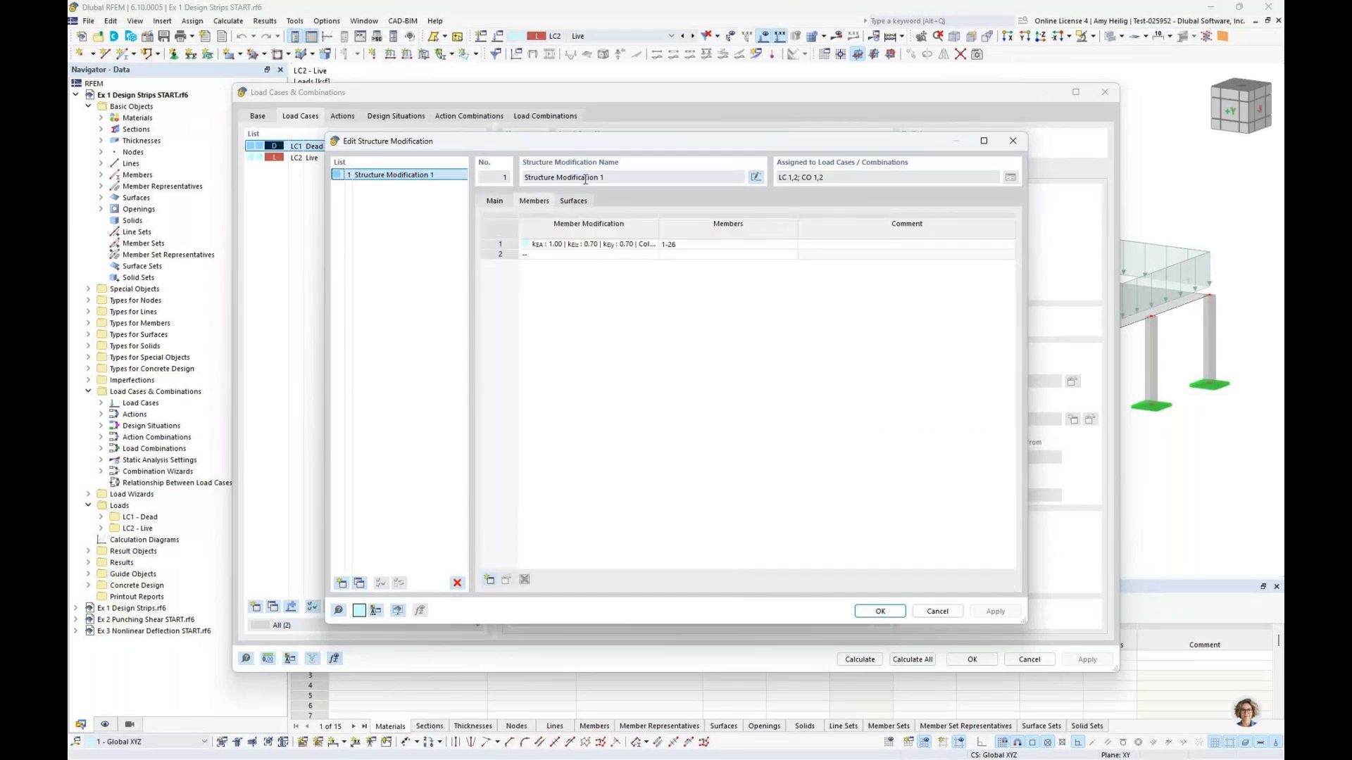
pyautogui.click(637, 244)
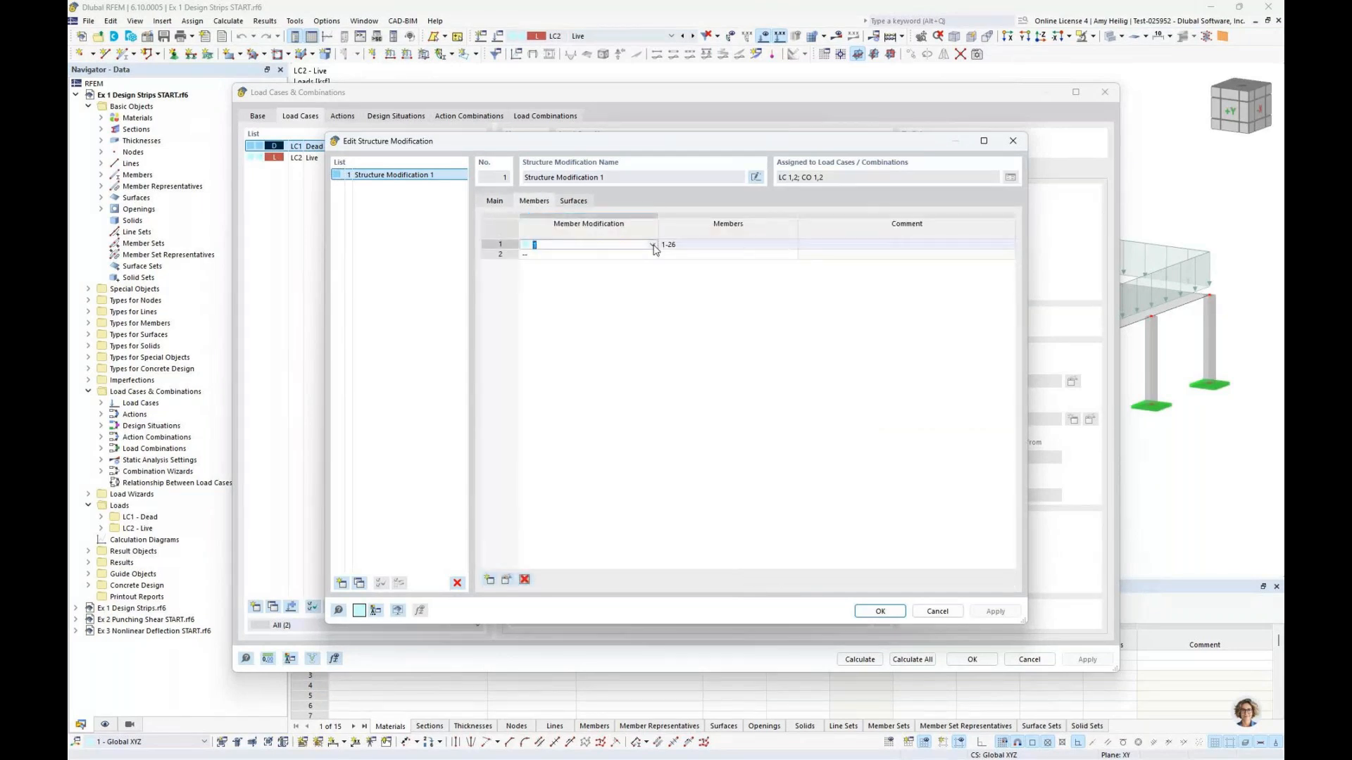
pyautogui.click(654, 247)
pyautogui.click(788, 255)
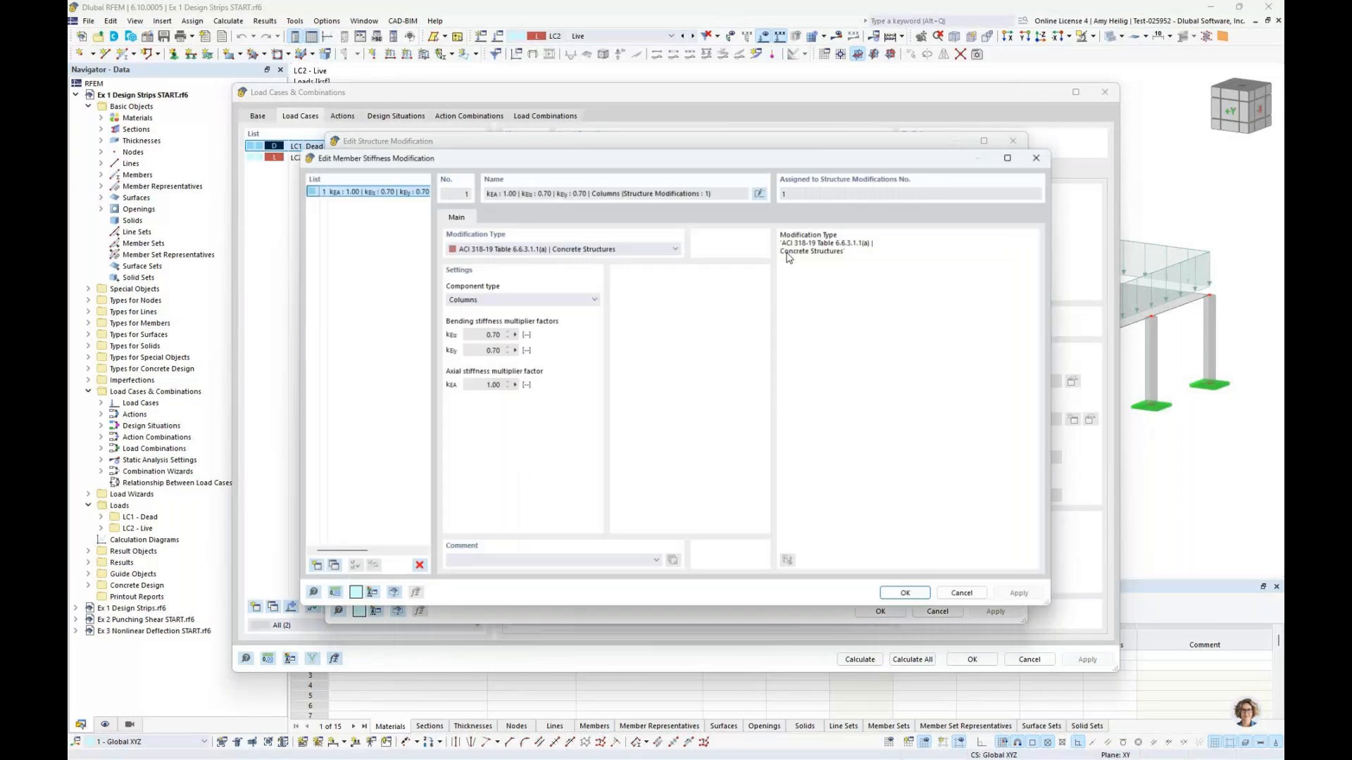
pyautogui.click(542, 250)
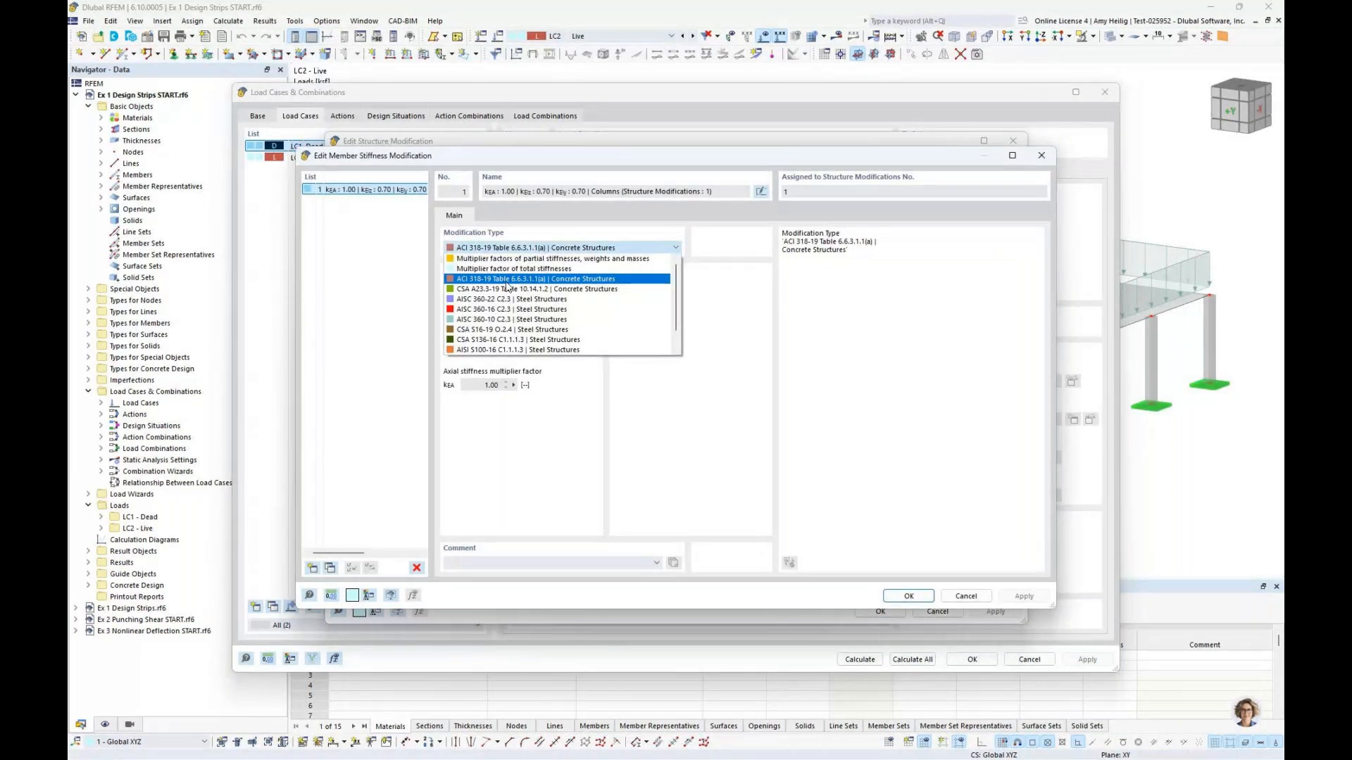
pyautogui.click(689, 285)
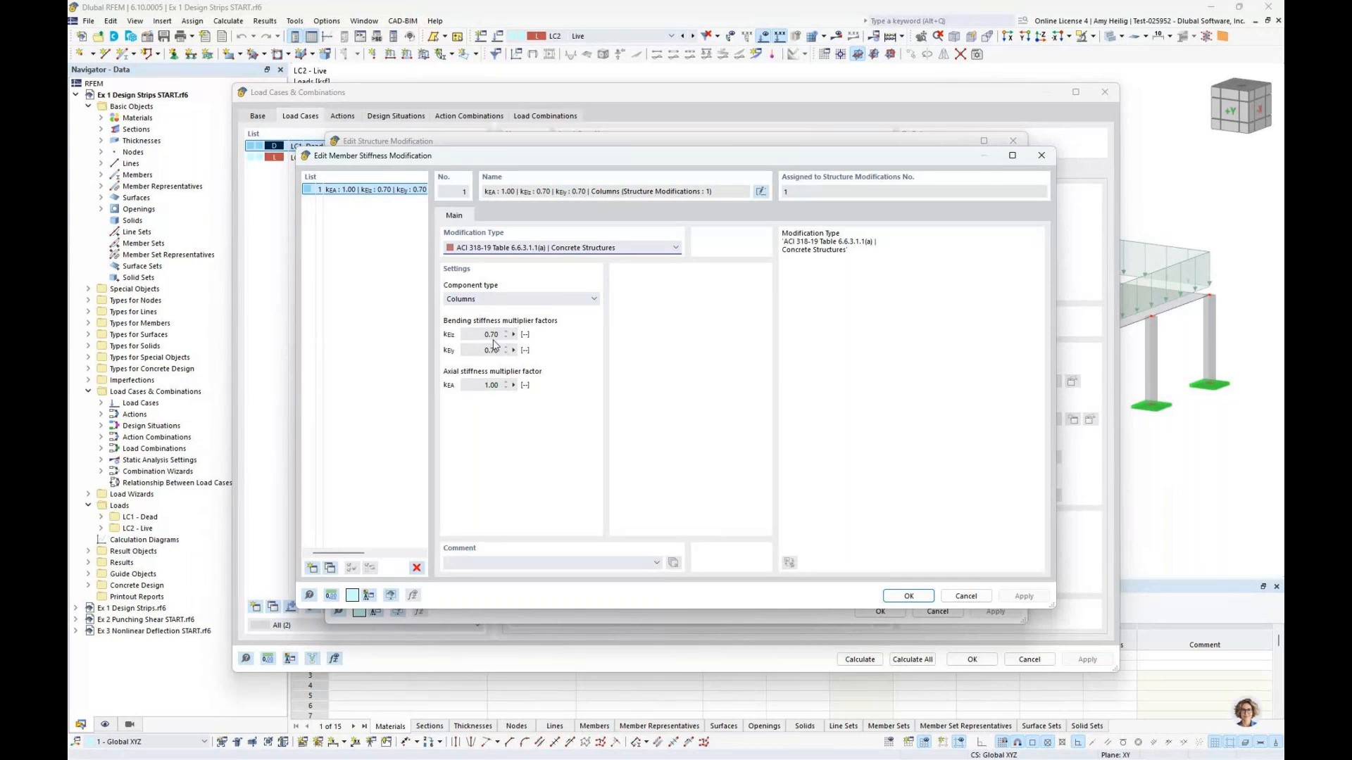
pyautogui.click(966, 595)
# Step: Inspect the slab's surface stiffness modification in Structure Modification 1, and close both definitions without changes
pyautogui.click(573, 201)
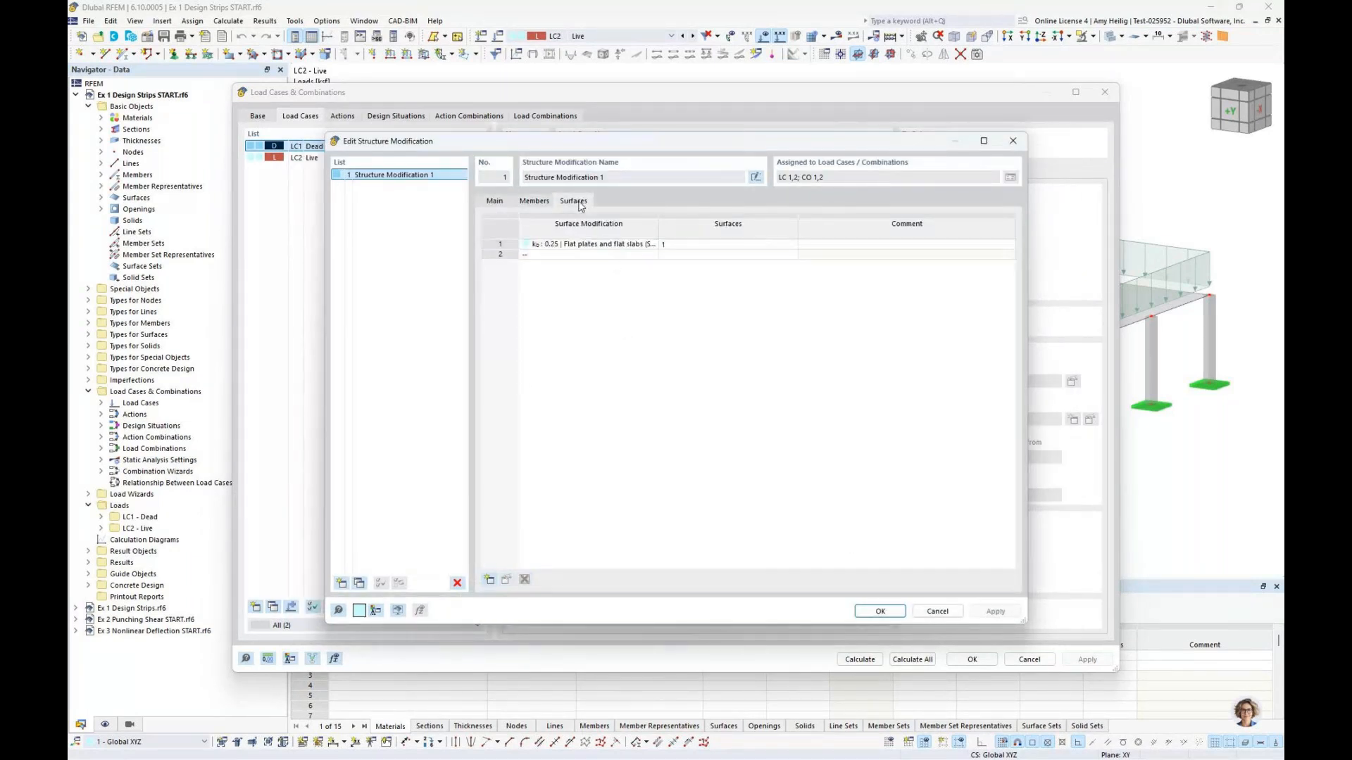
pyautogui.click(634, 245)
pyautogui.click(641, 244)
pyautogui.click(652, 244)
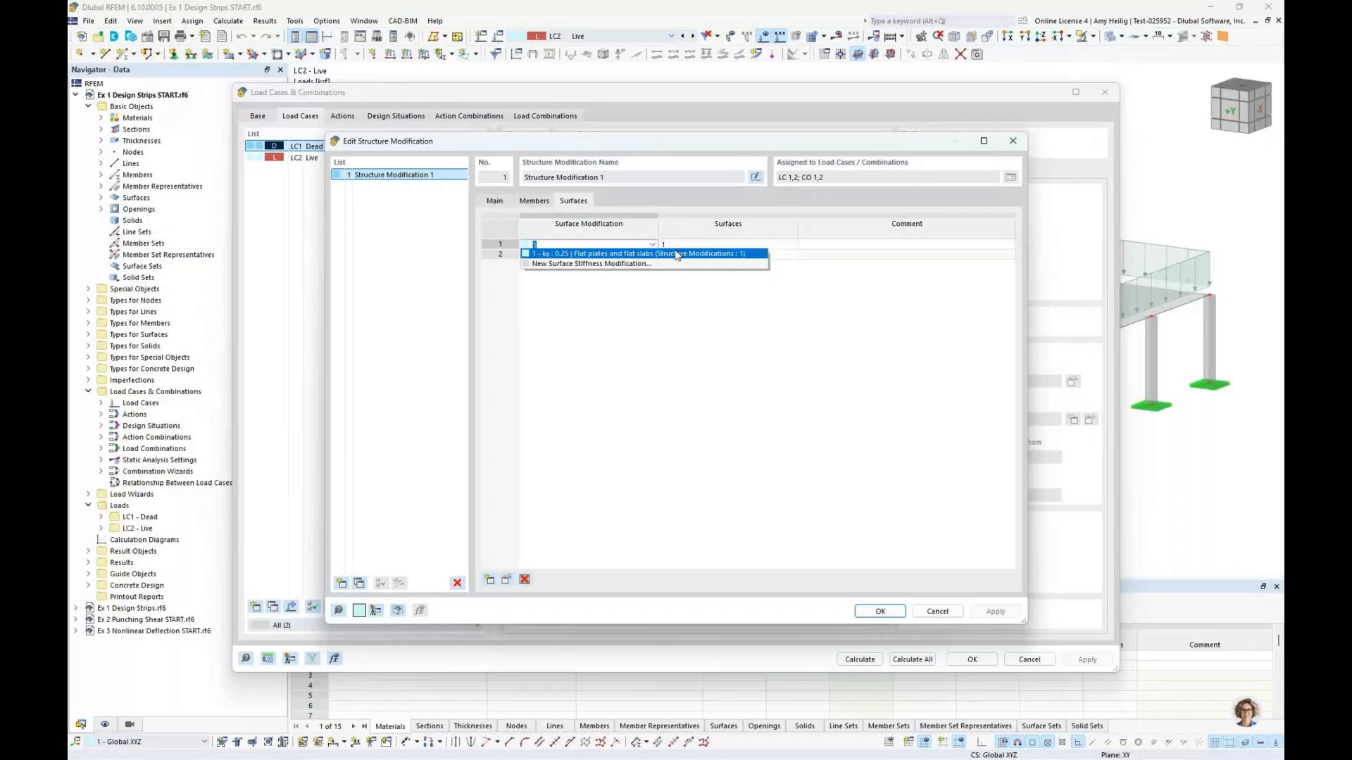
pyautogui.doubleClick(757, 257)
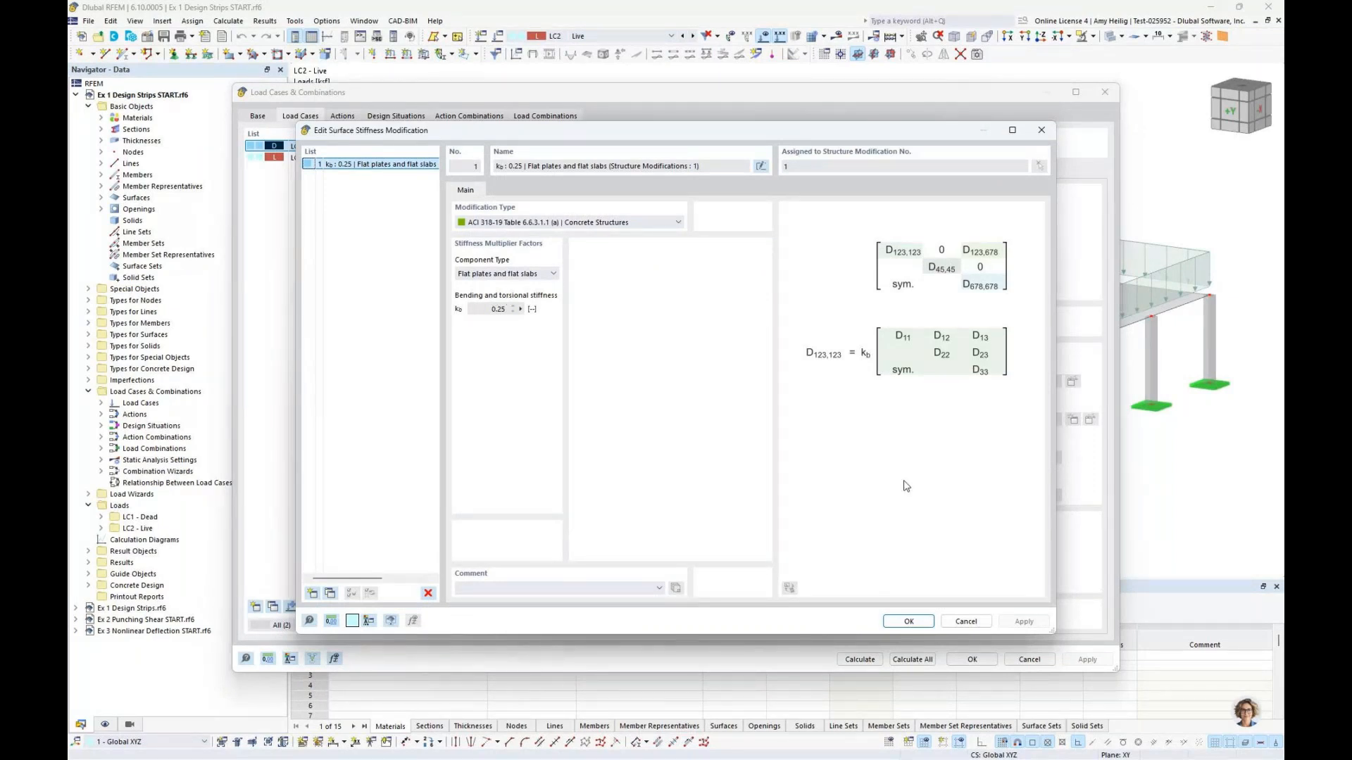
pyautogui.click(966, 622)
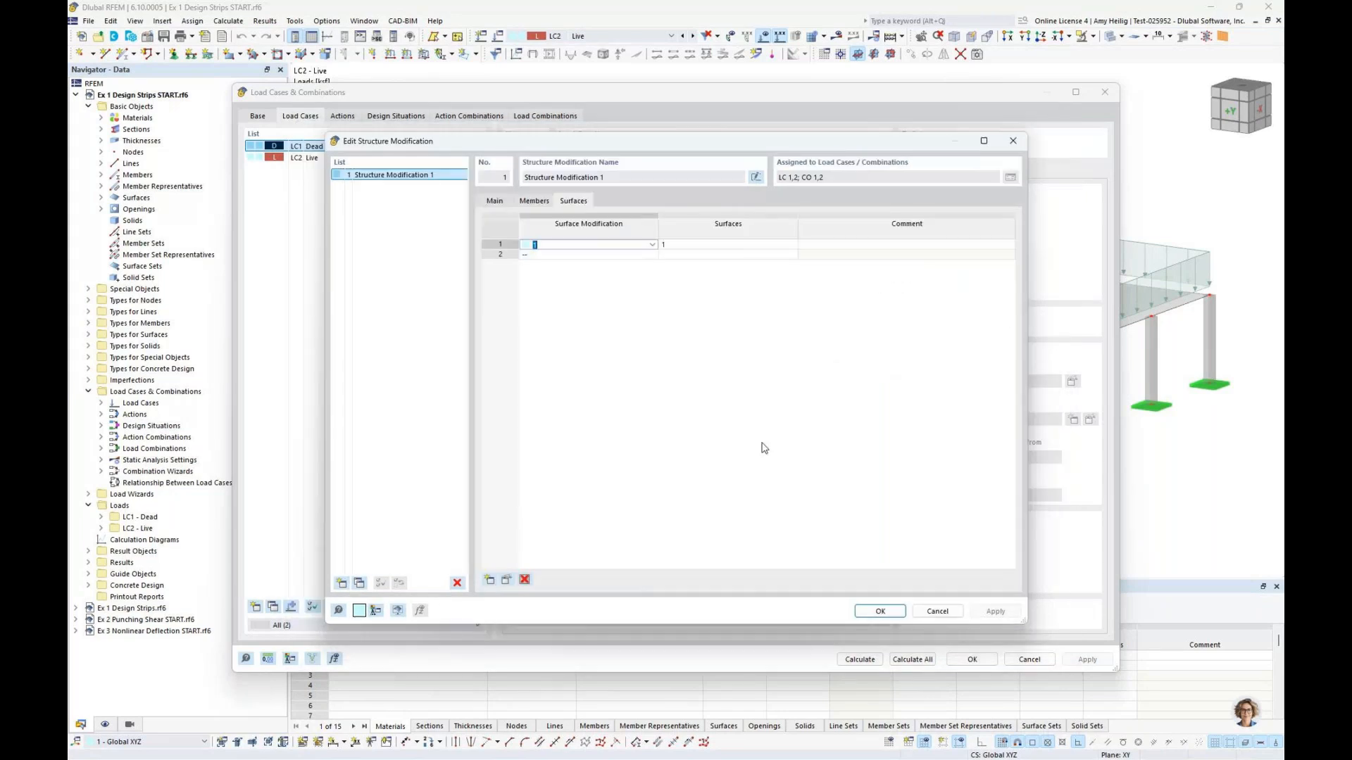
pyautogui.click(938, 612)
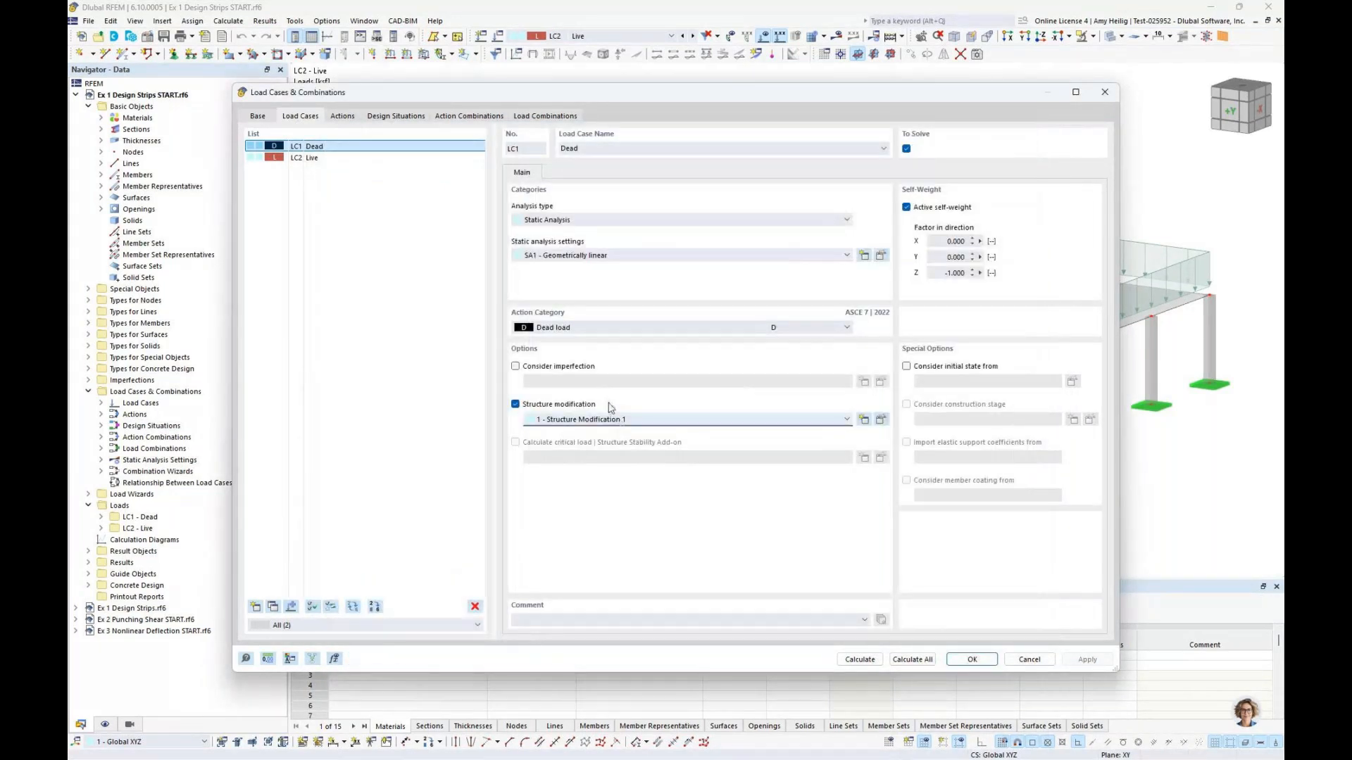
# Step: Review the settings of load case LC2 Live and of the LRFD and ASD design situations
pyautogui.click(373, 158)
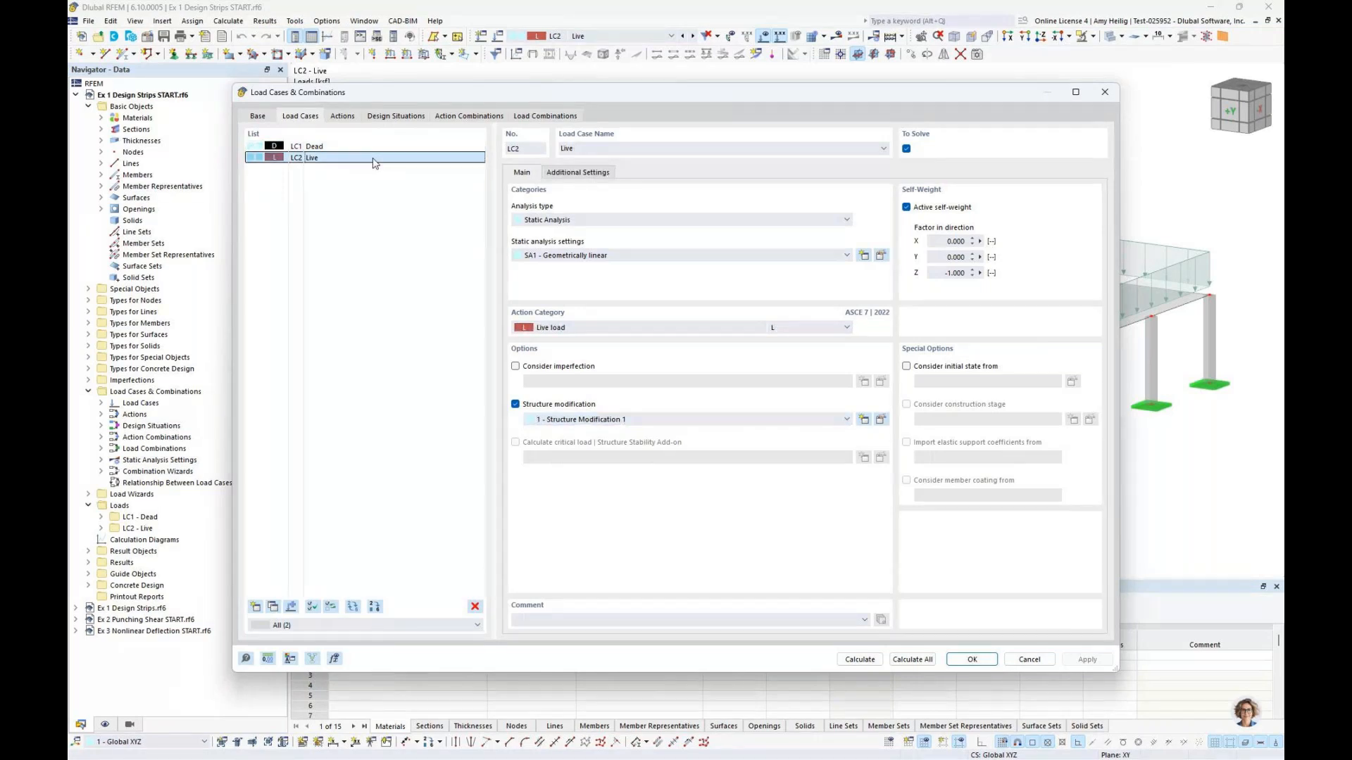
pyautogui.click(396, 116)
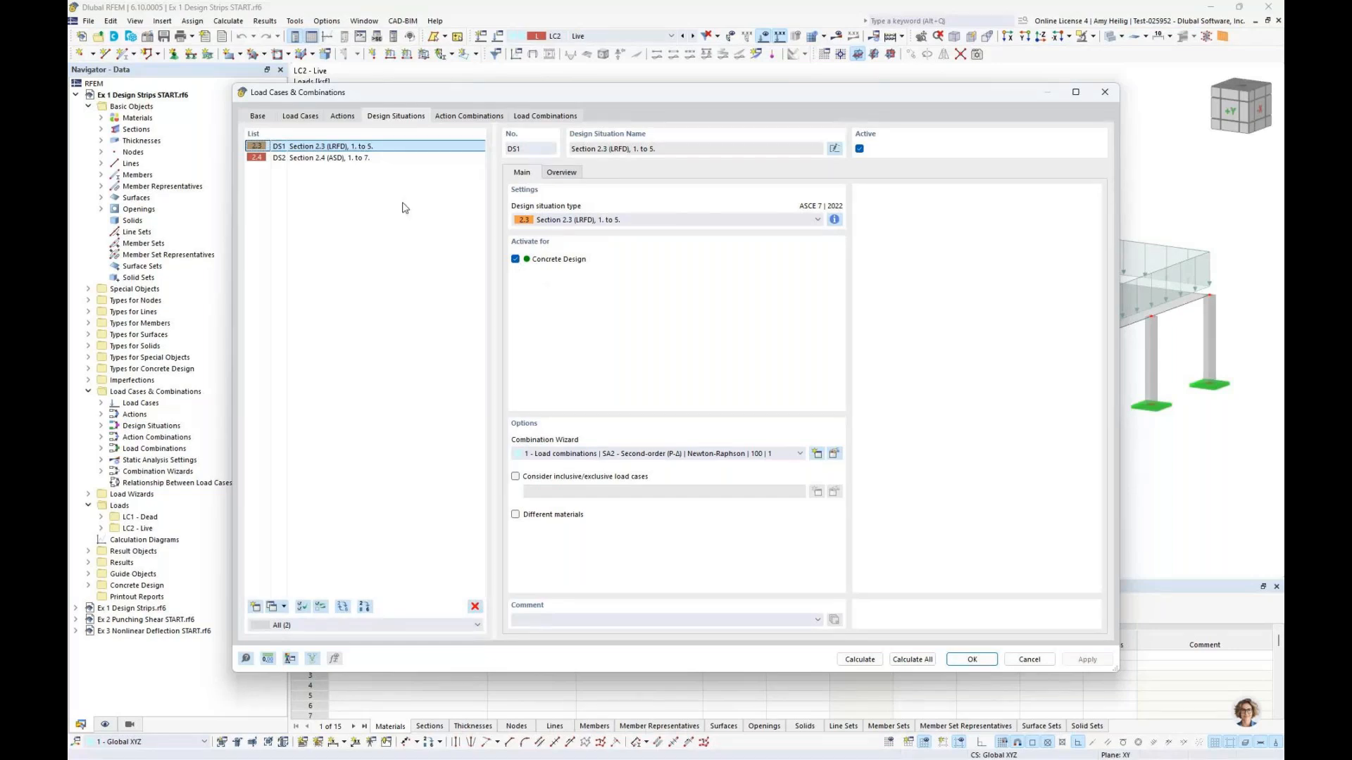
pyautogui.press('Down')
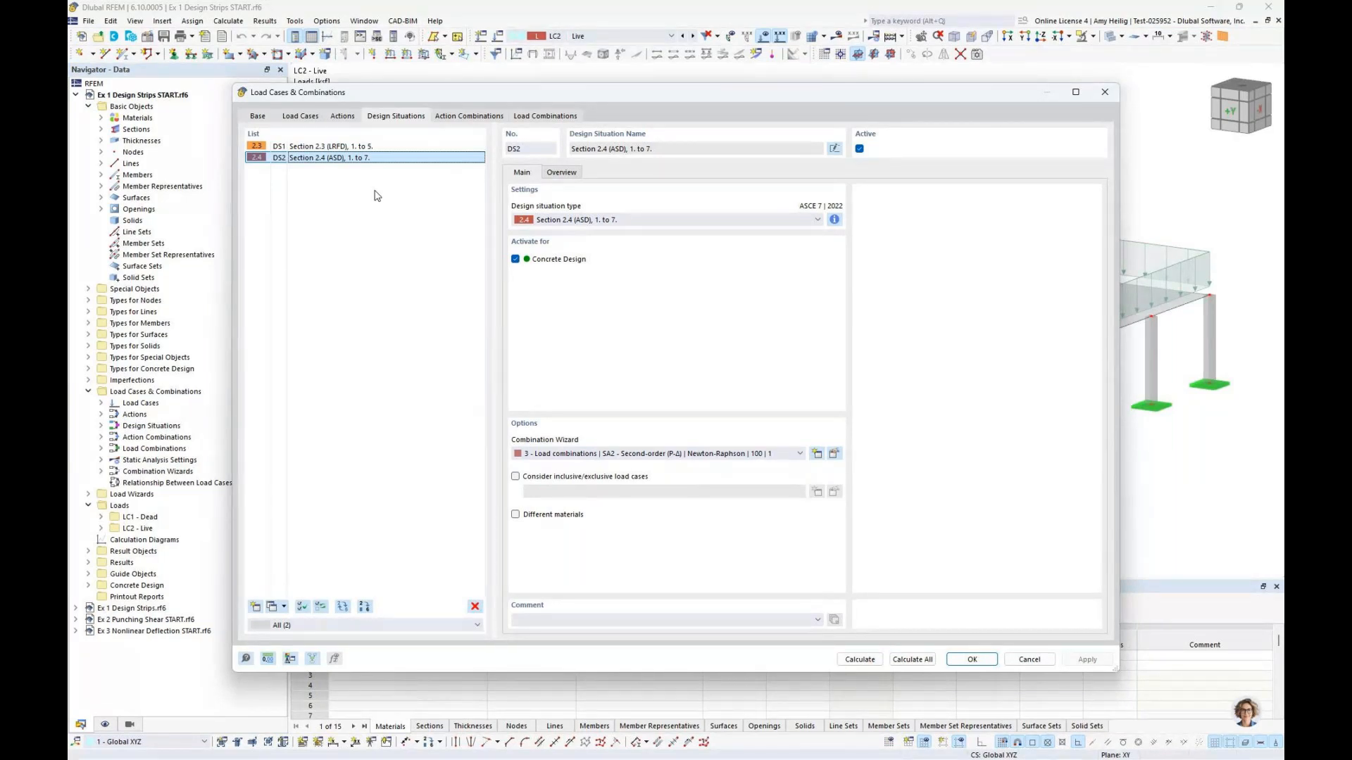
# Step: Review the combination wizard assigned to design situation DS1, including its structure modification option, and the wizard assigned to DS2
pyautogui.click(374, 146)
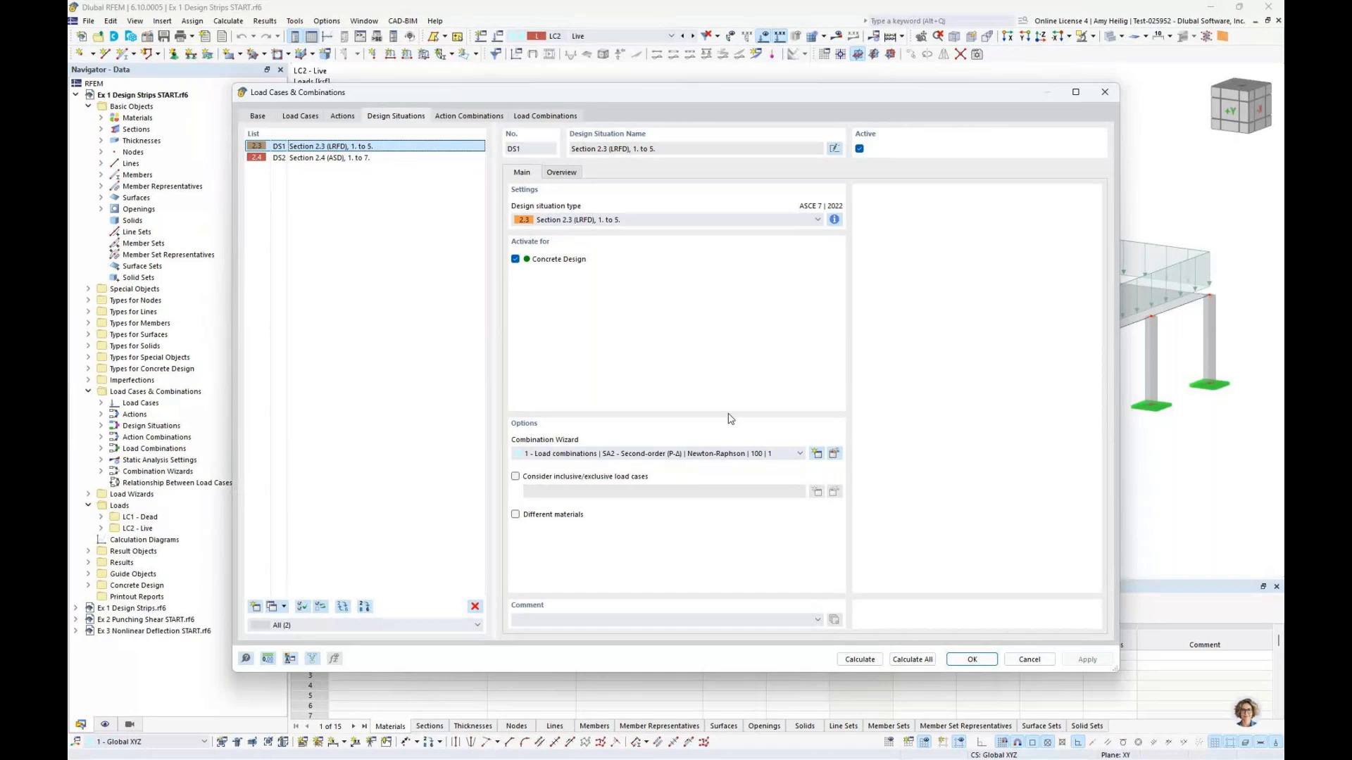
pyautogui.click(816, 454)
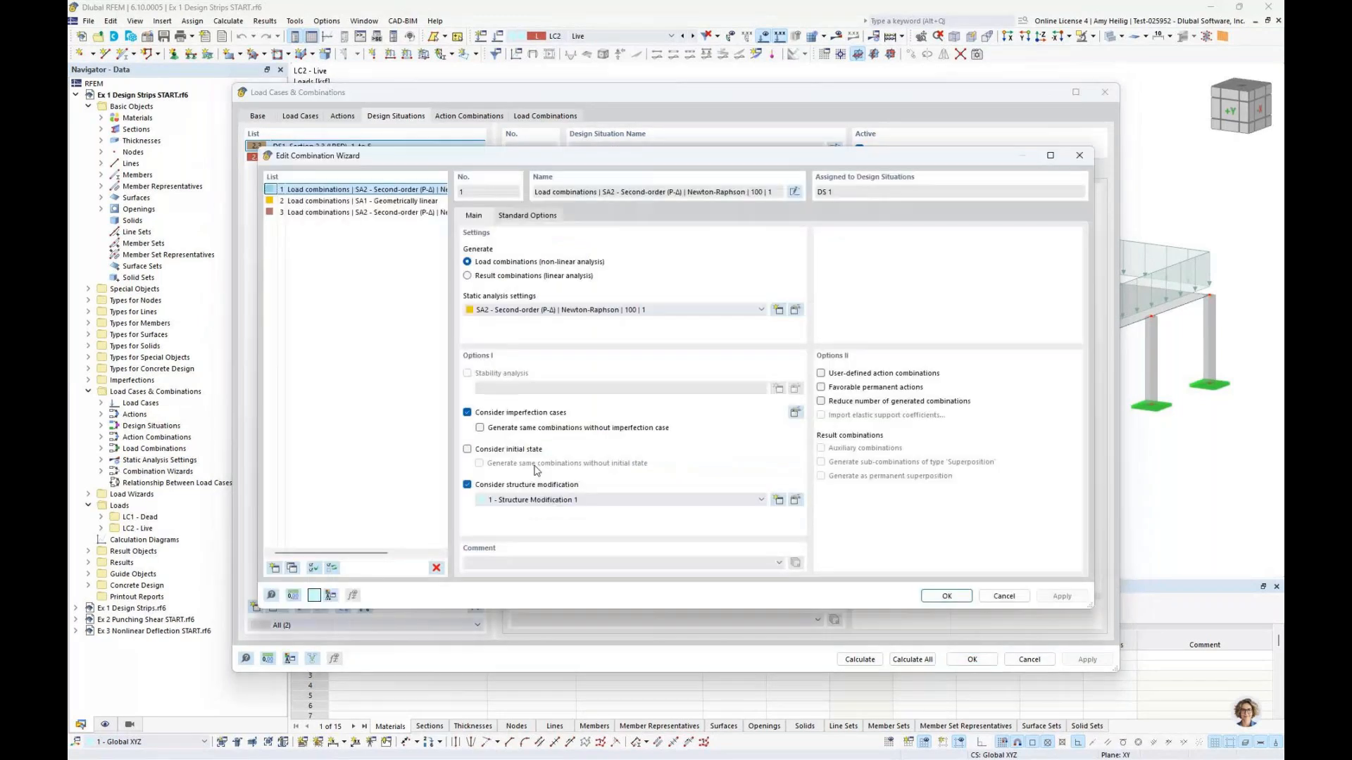
pyautogui.click(1003, 597)
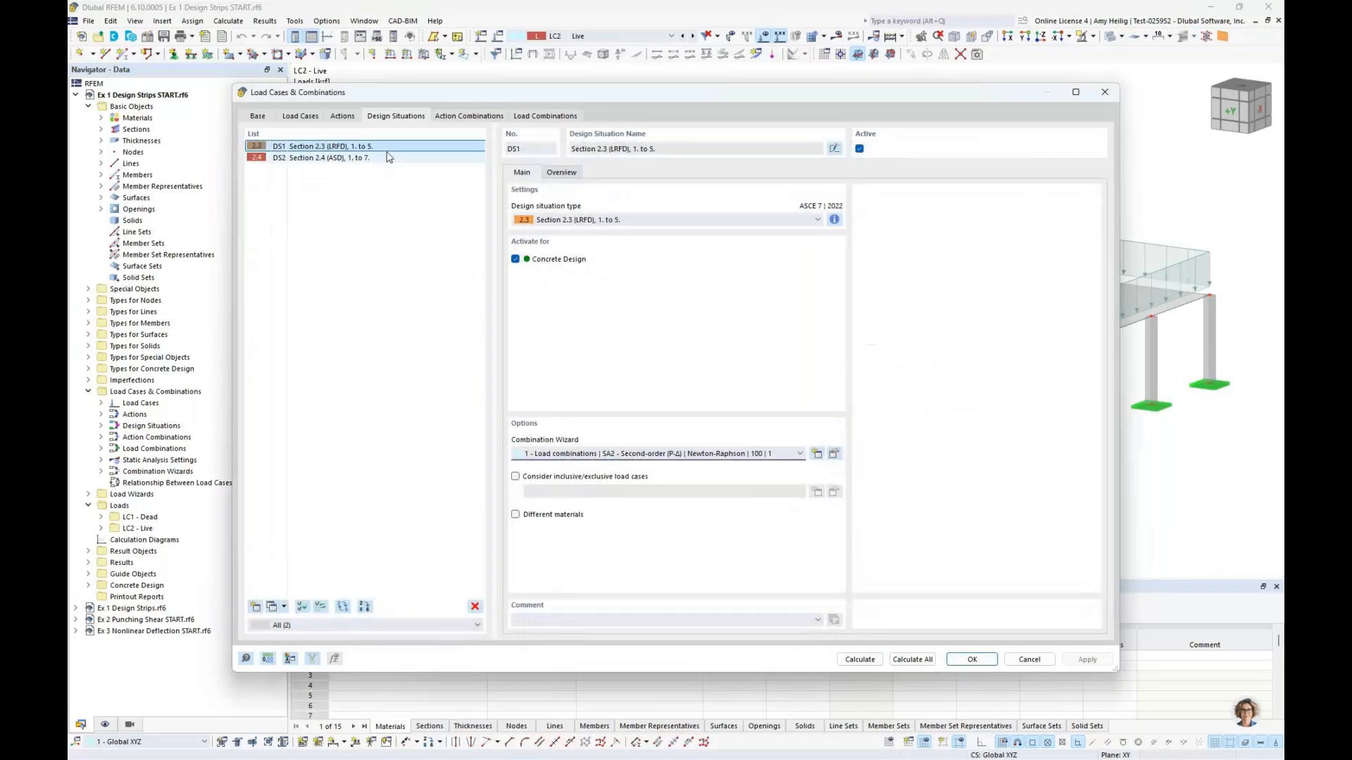
pyautogui.click(388, 157)
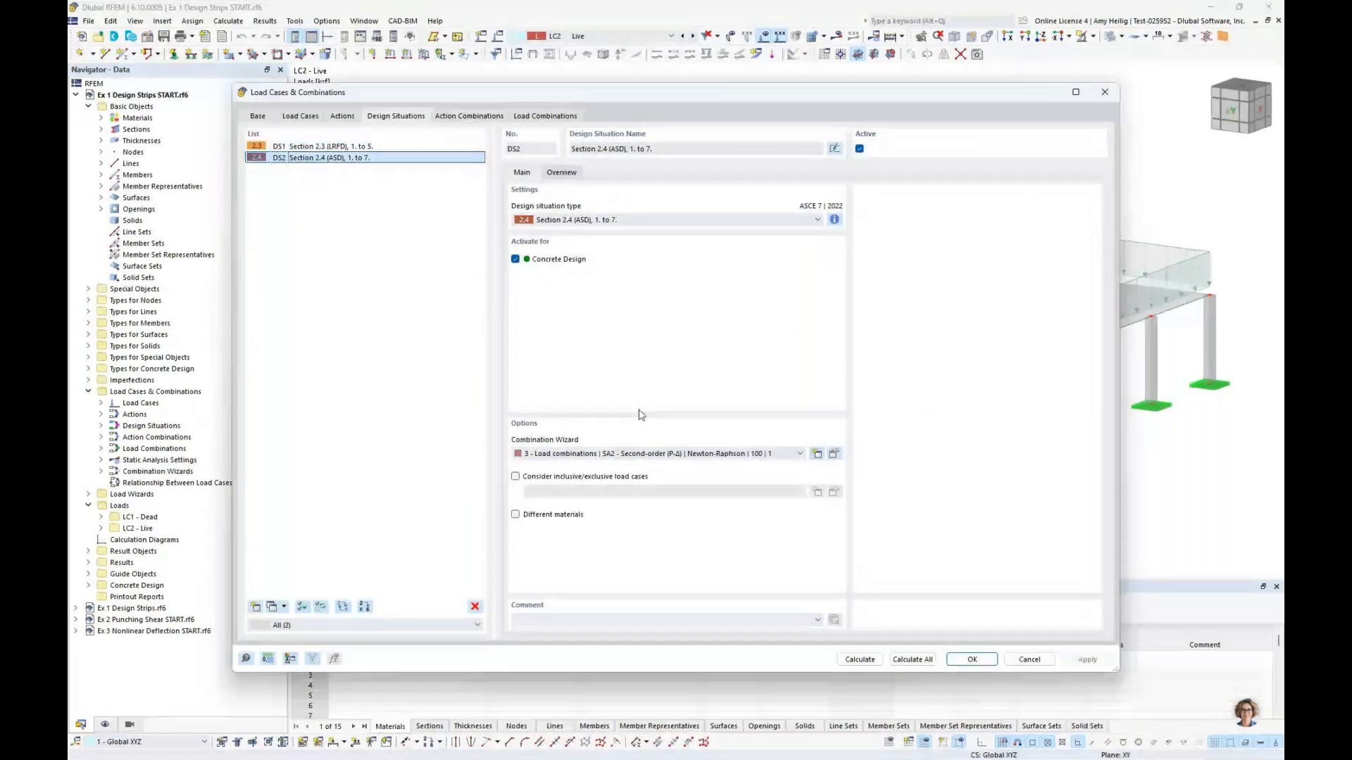
# Step: Review the settings of load combinations CO1 to CO4, and close the load cases and combinations without changes
pyautogui.click(547, 116)
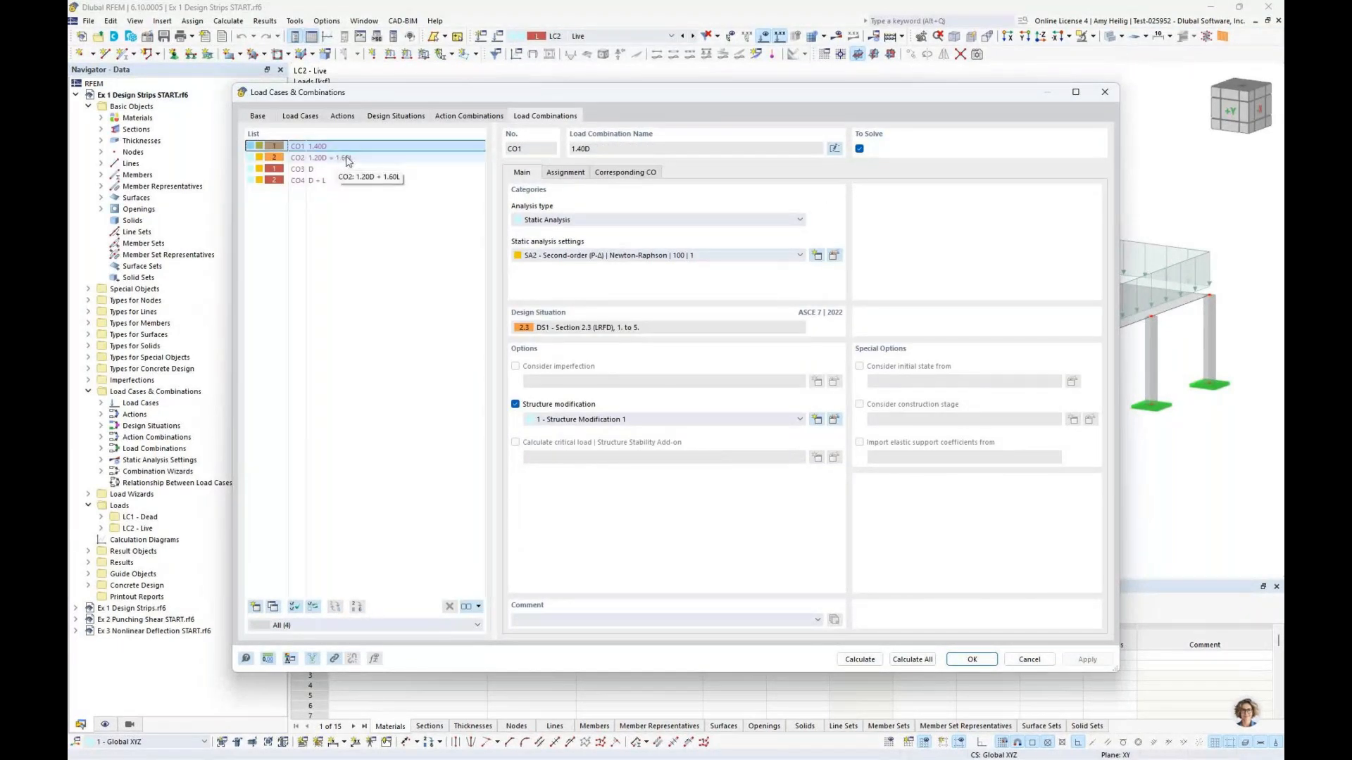
pyautogui.click(346, 158)
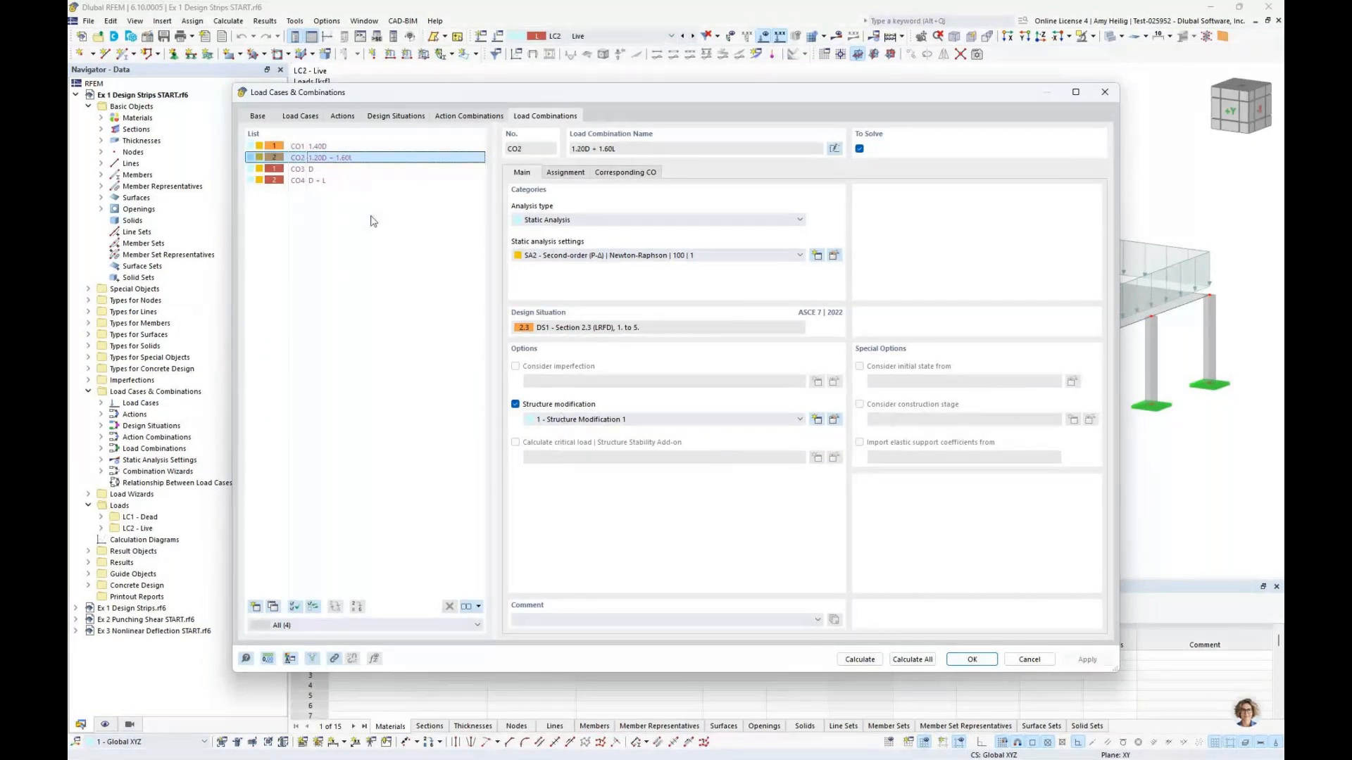
pyautogui.click(344, 171)
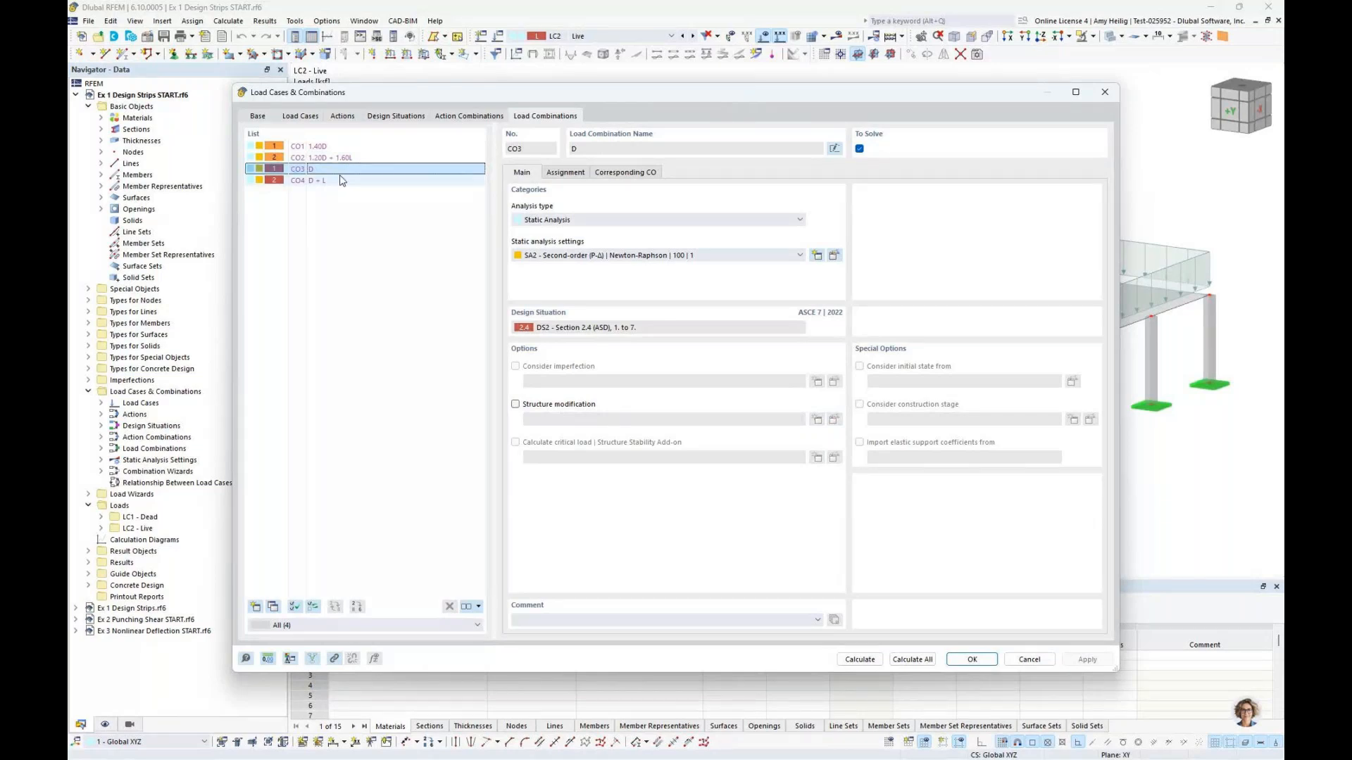
pyautogui.click(341, 180)
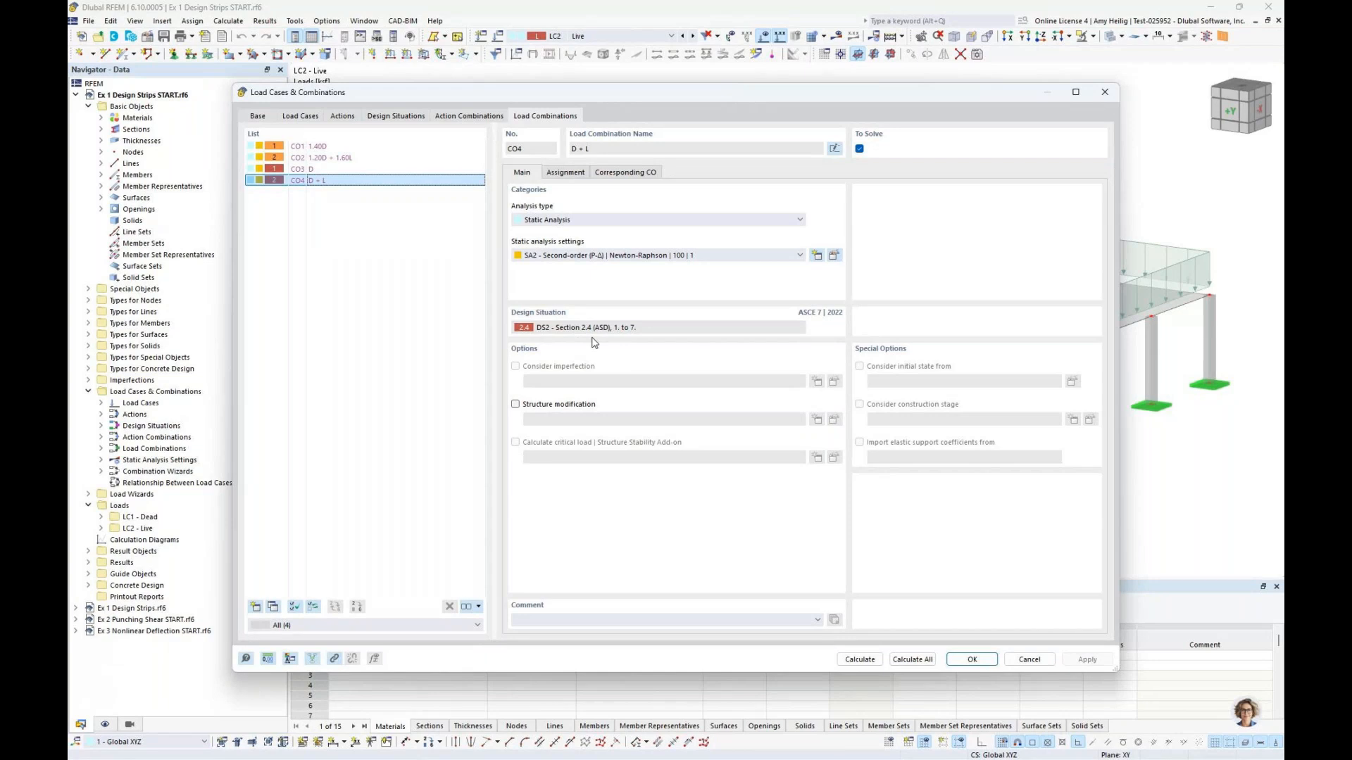
pyautogui.click(1030, 660)
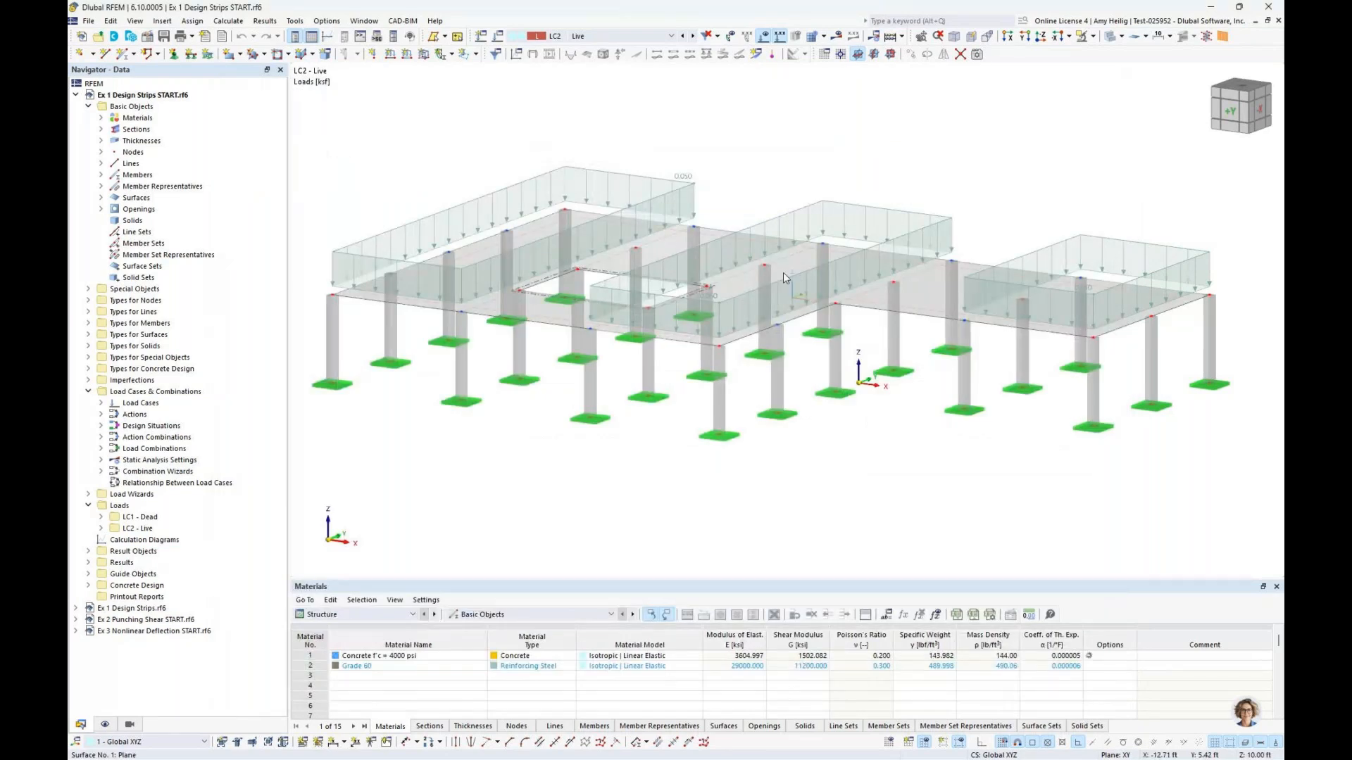
# Step: Hide the load display in the model view
pyautogui.click(771, 54)
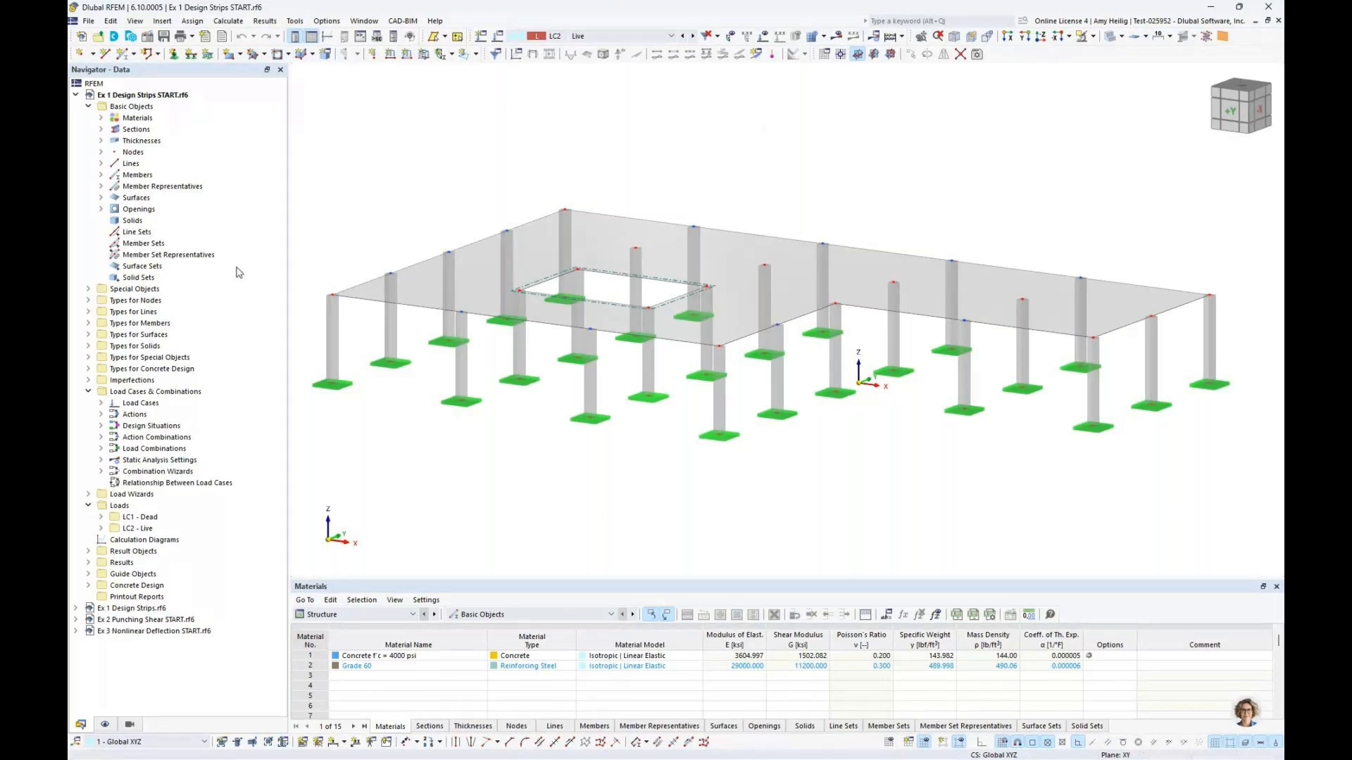
pyautogui.click(889, 744)
pyautogui.click(889, 744)
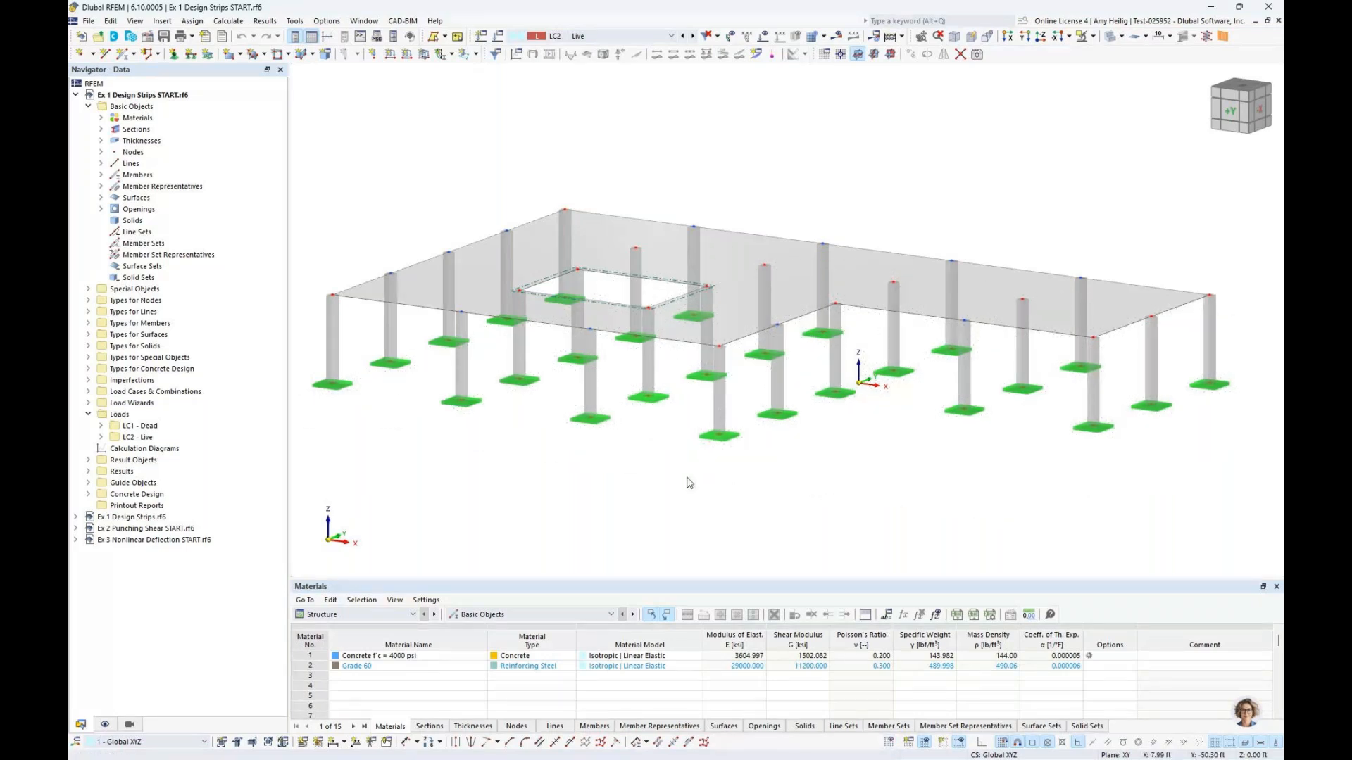
# Step: Start a new Cartesian building grid with its origin at Node No. 1, the corner column base at X -50, Y -30, Z 0 ft
pyautogui.click(88, 483)
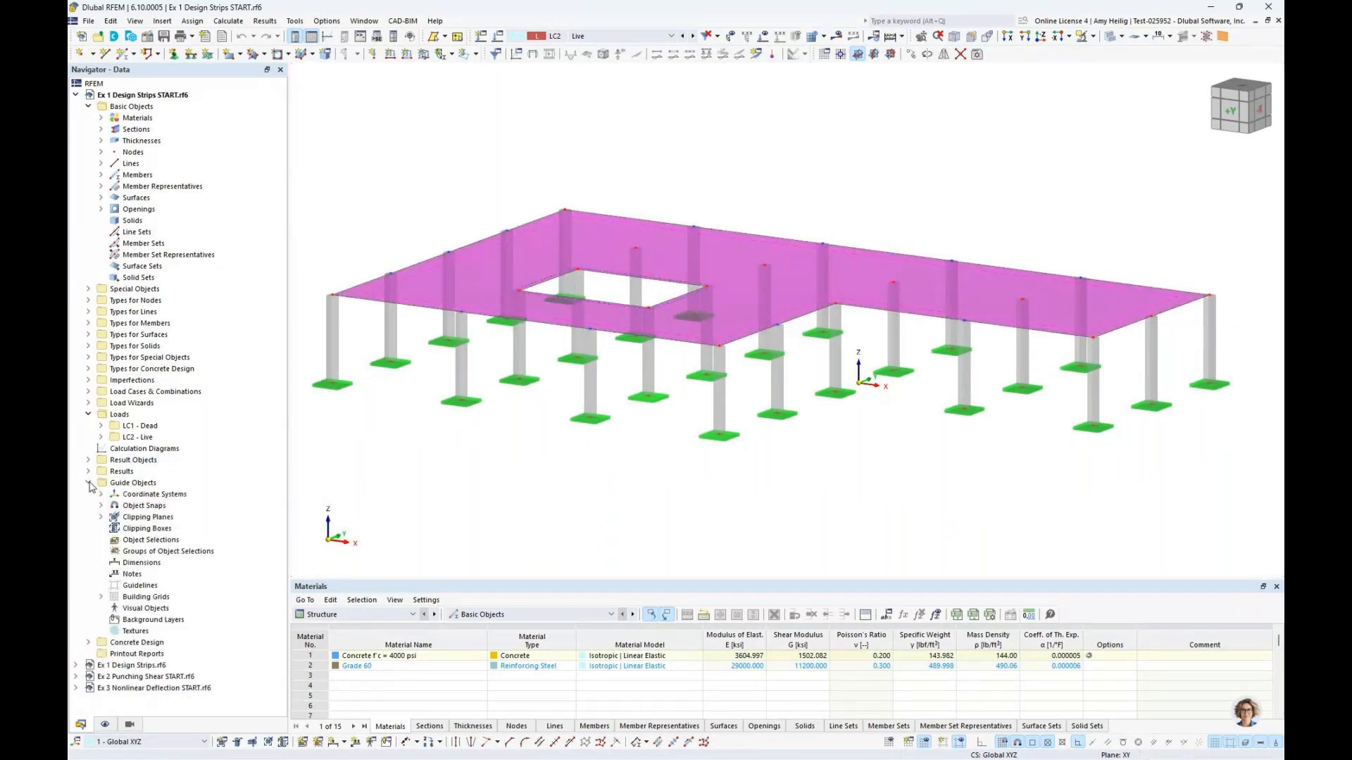
pyautogui.click(144, 597)
pyautogui.rightClick(143, 599)
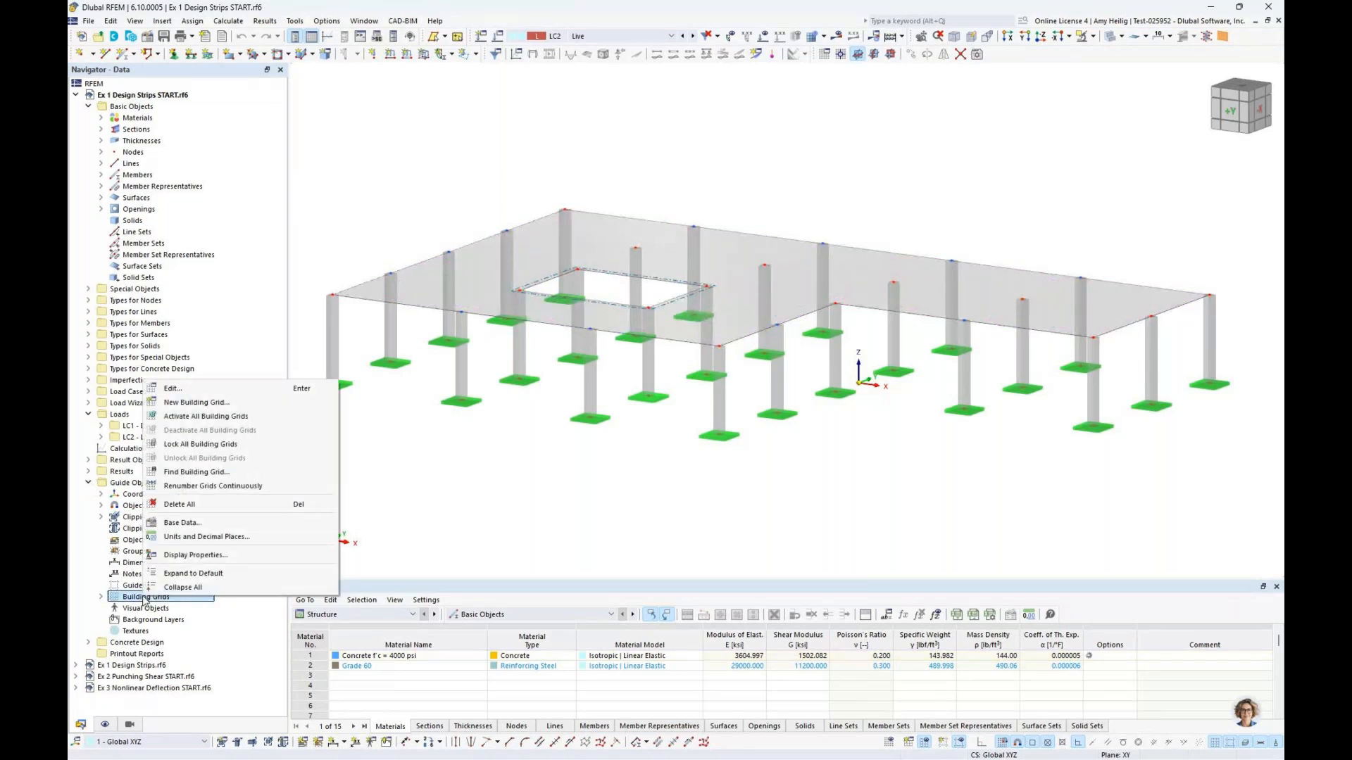
pyautogui.click(197, 402)
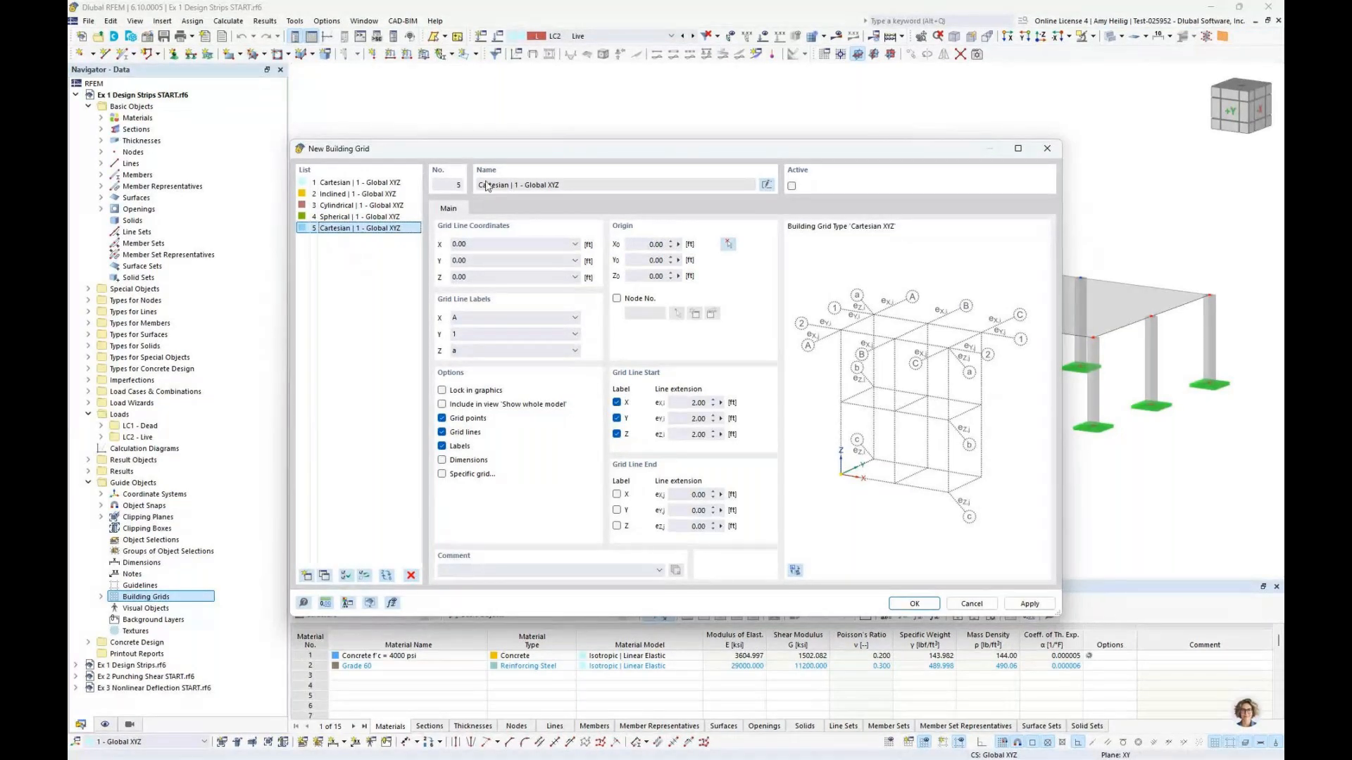
pyautogui.moveTo(491, 152); pyautogui.dragTo(654, 246)
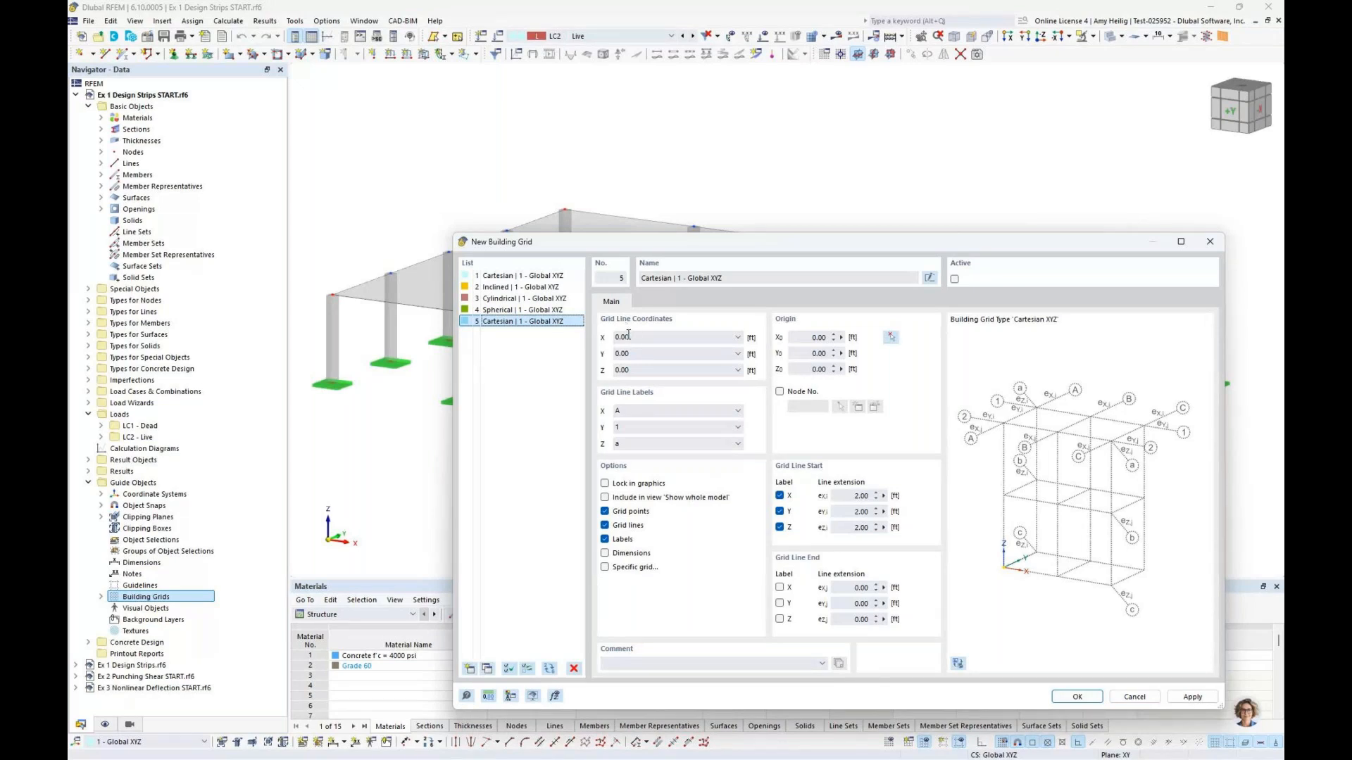
pyautogui.moveTo(636, 337)
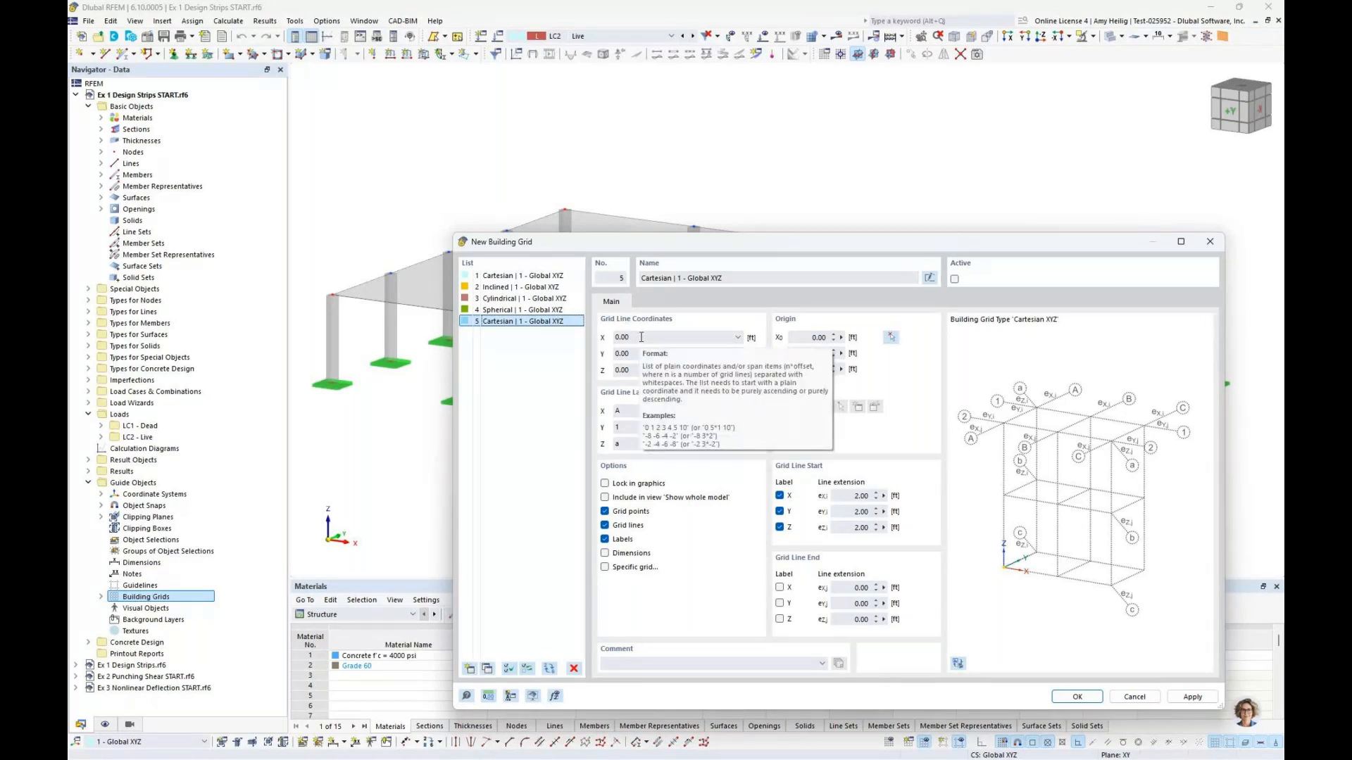
pyautogui.click(641, 338)
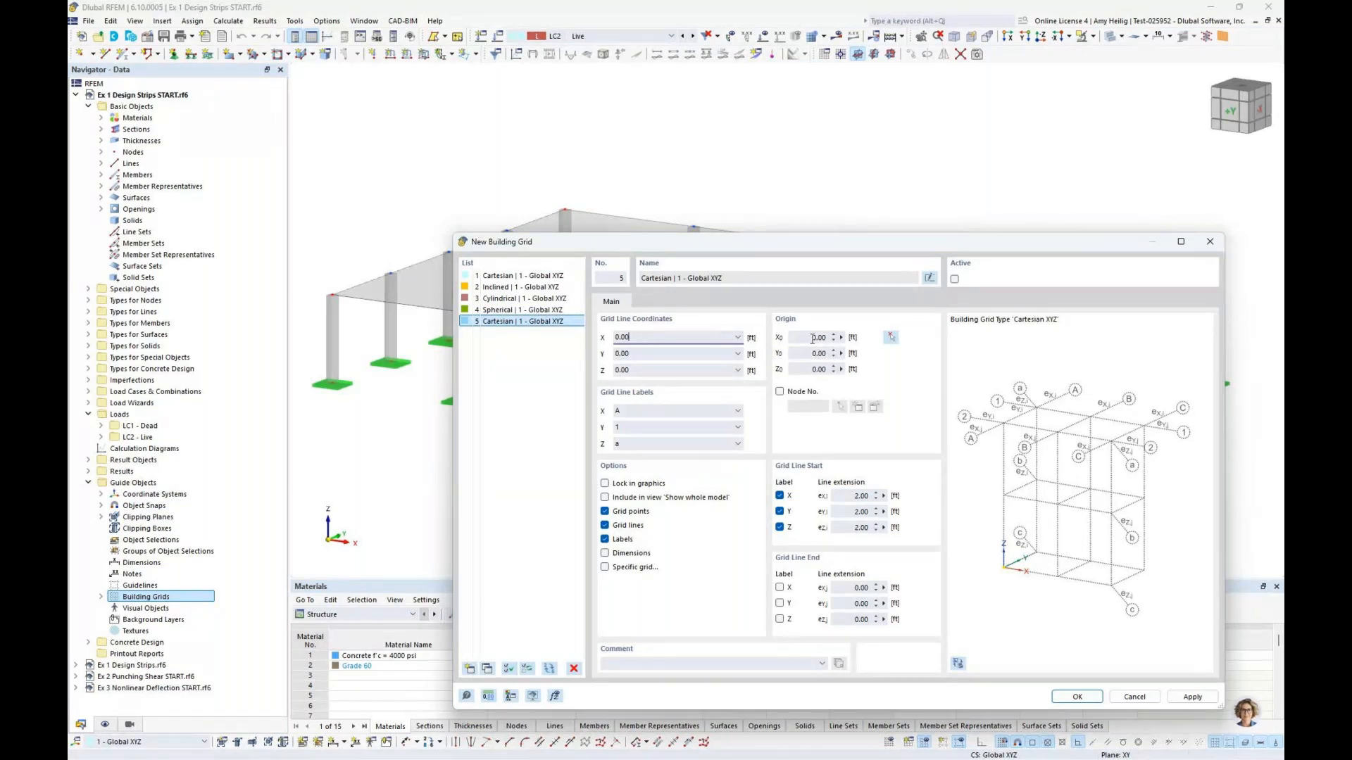
pyautogui.click(891, 339)
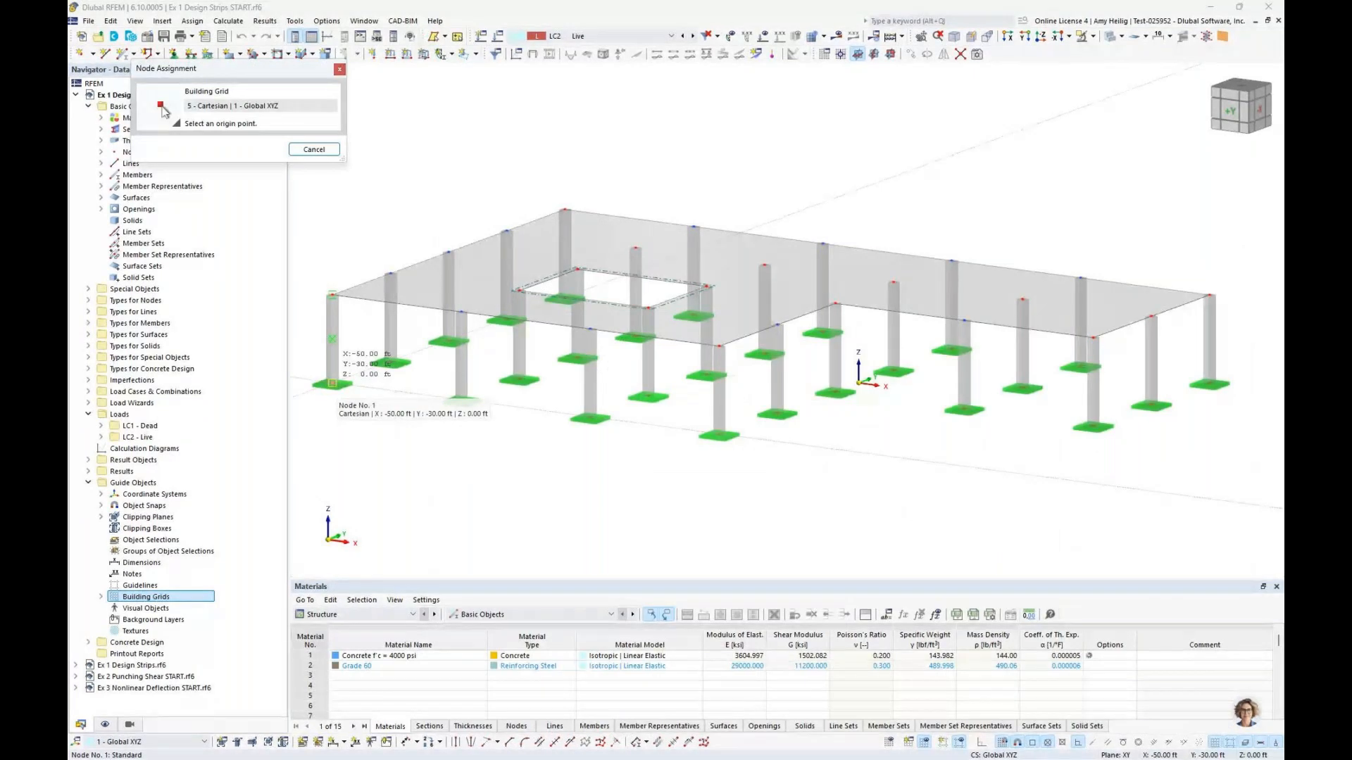
pyautogui.click(331, 385)
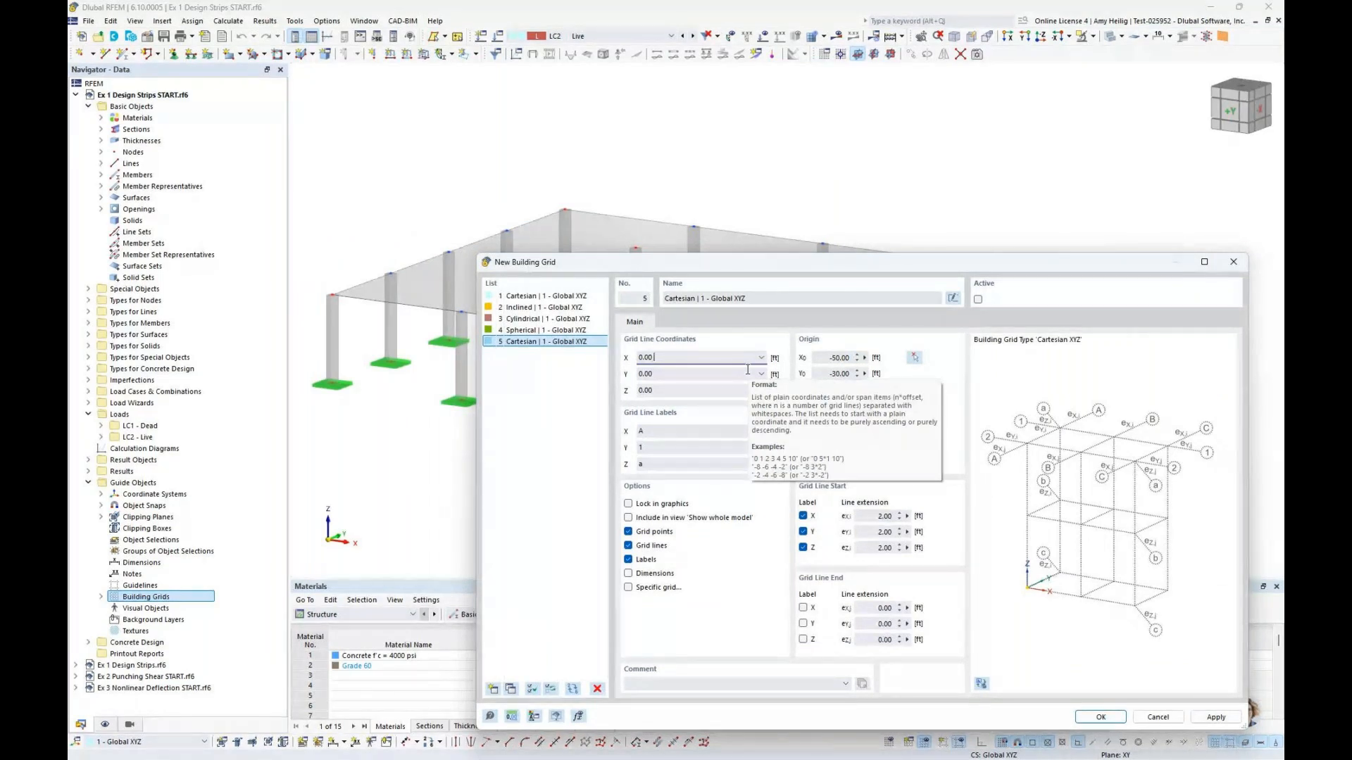
# Step: Set the building grid's line coordinates to 0.00 5*16.6667 ft in X and 0.00 4*12.5 ft in Y
pyautogui.write('16.6667')
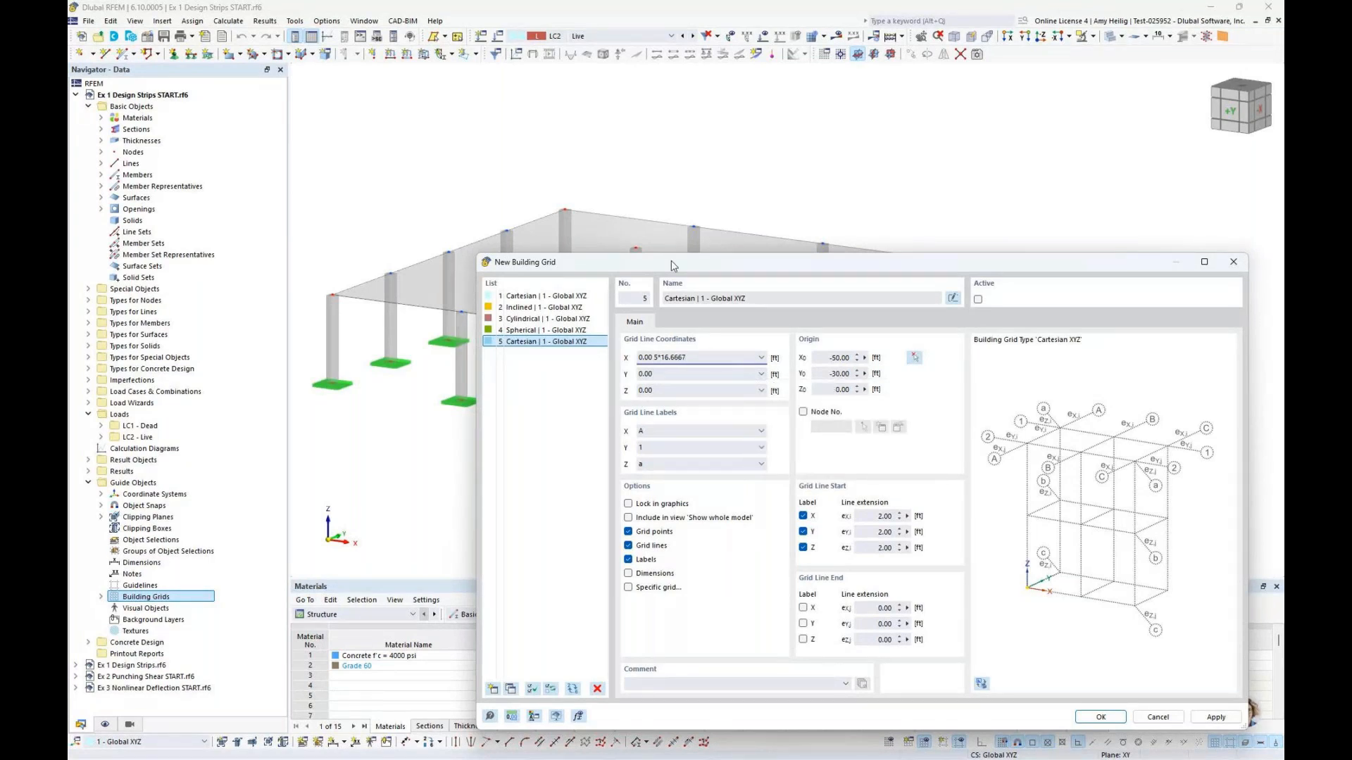
pyautogui.moveTo(671, 266); pyautogui.dragTo(666, 521)
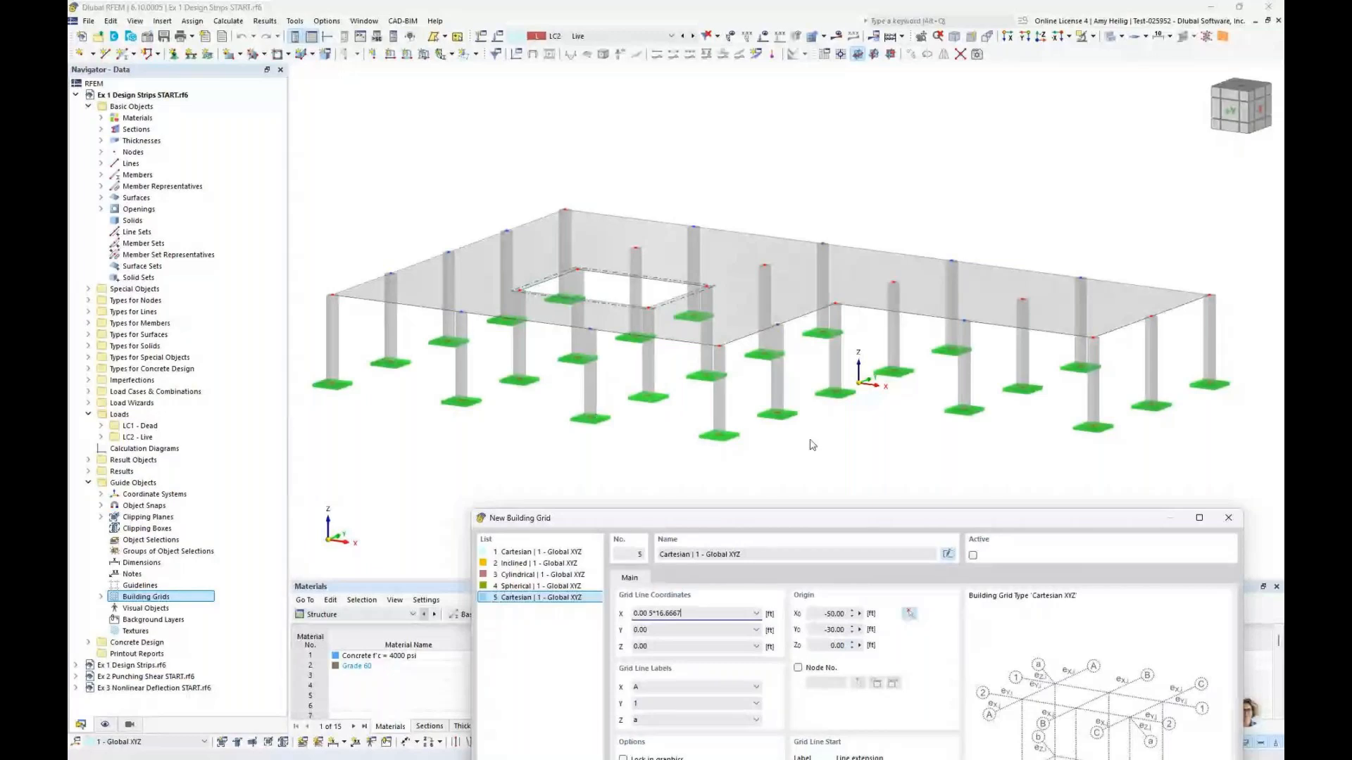
pyautogui.moveTo(924, 526); pyautogui.dragTo(924, 203)
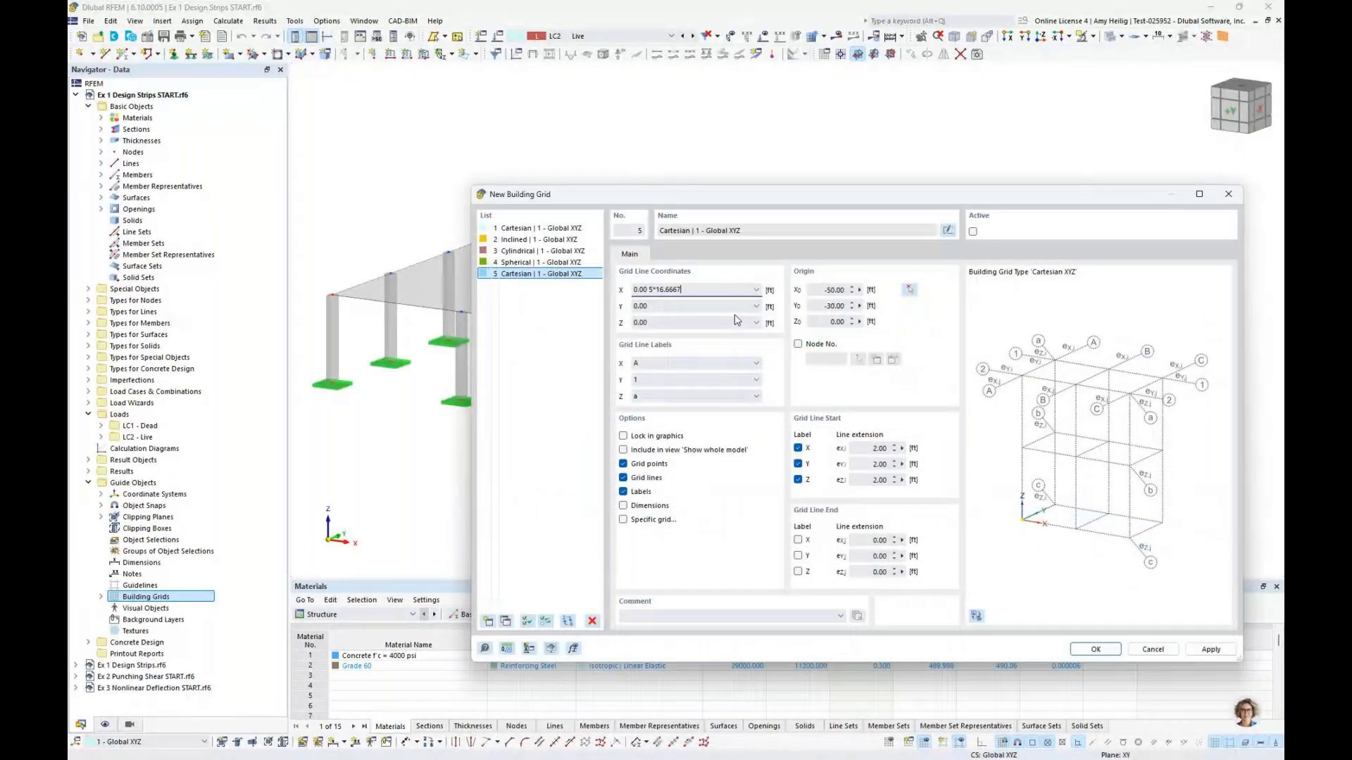
pyautogui.click(661, 307)
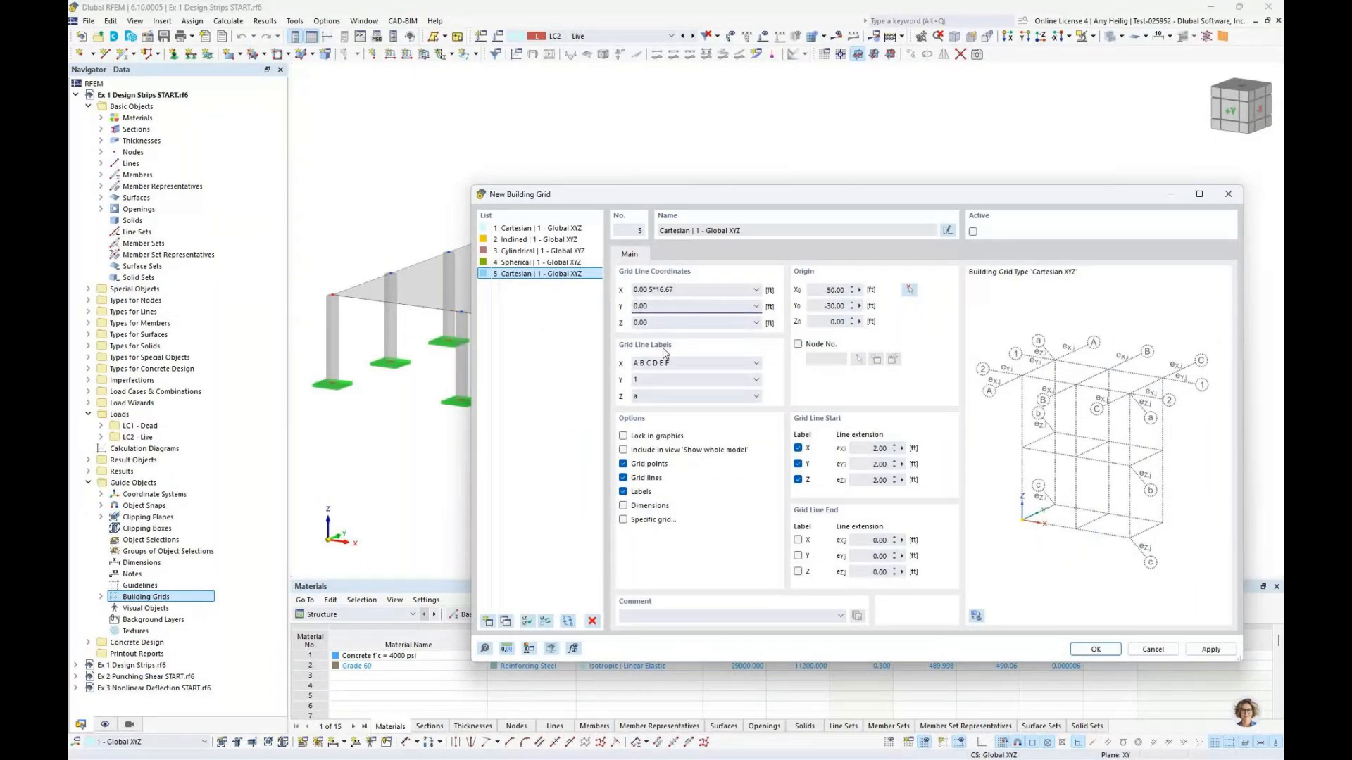
pyautogui.moveTo(671, 197); pyautogui.dragTo(709, 399)
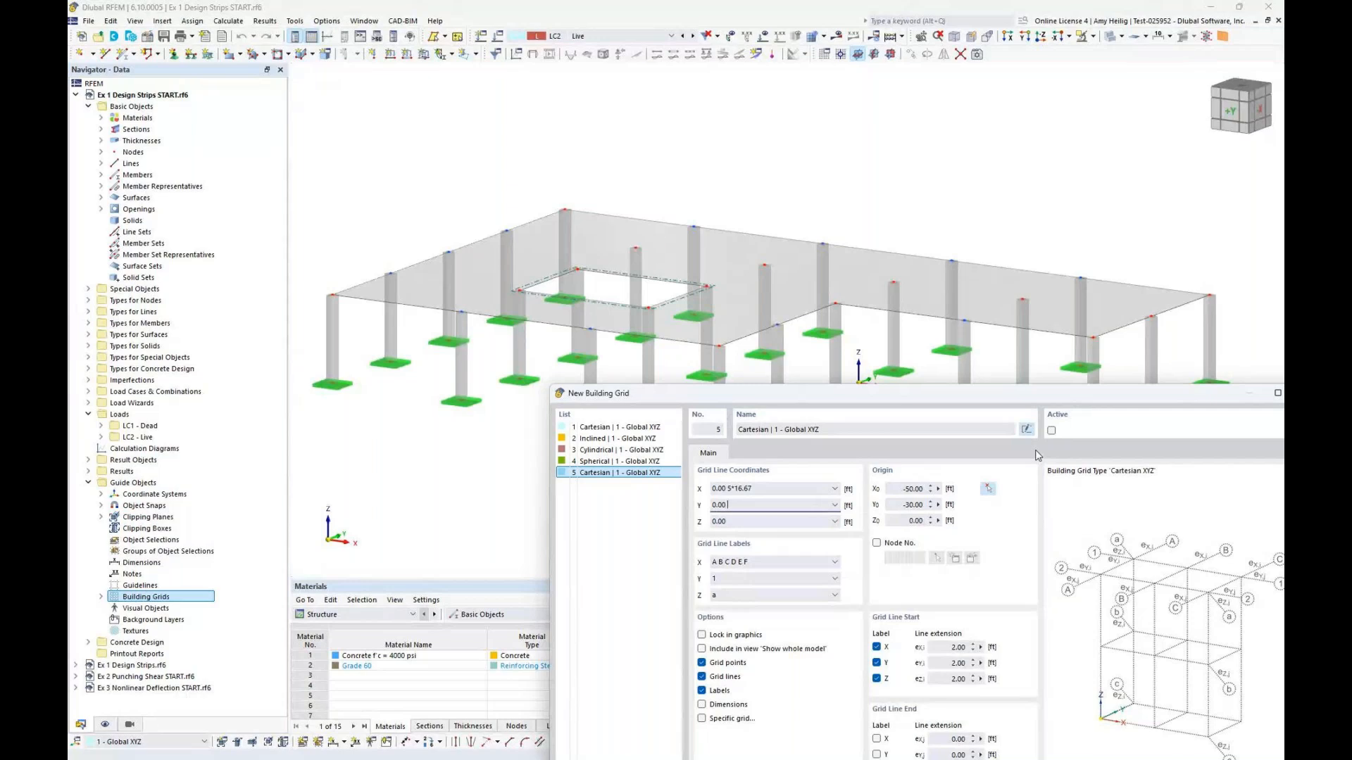
pyautogui.write('4*12.5')
# Step: Set the building grid's Z coordinates to 0.00 and 10 ft, and create the grid
pyautogui.click(764, 526)
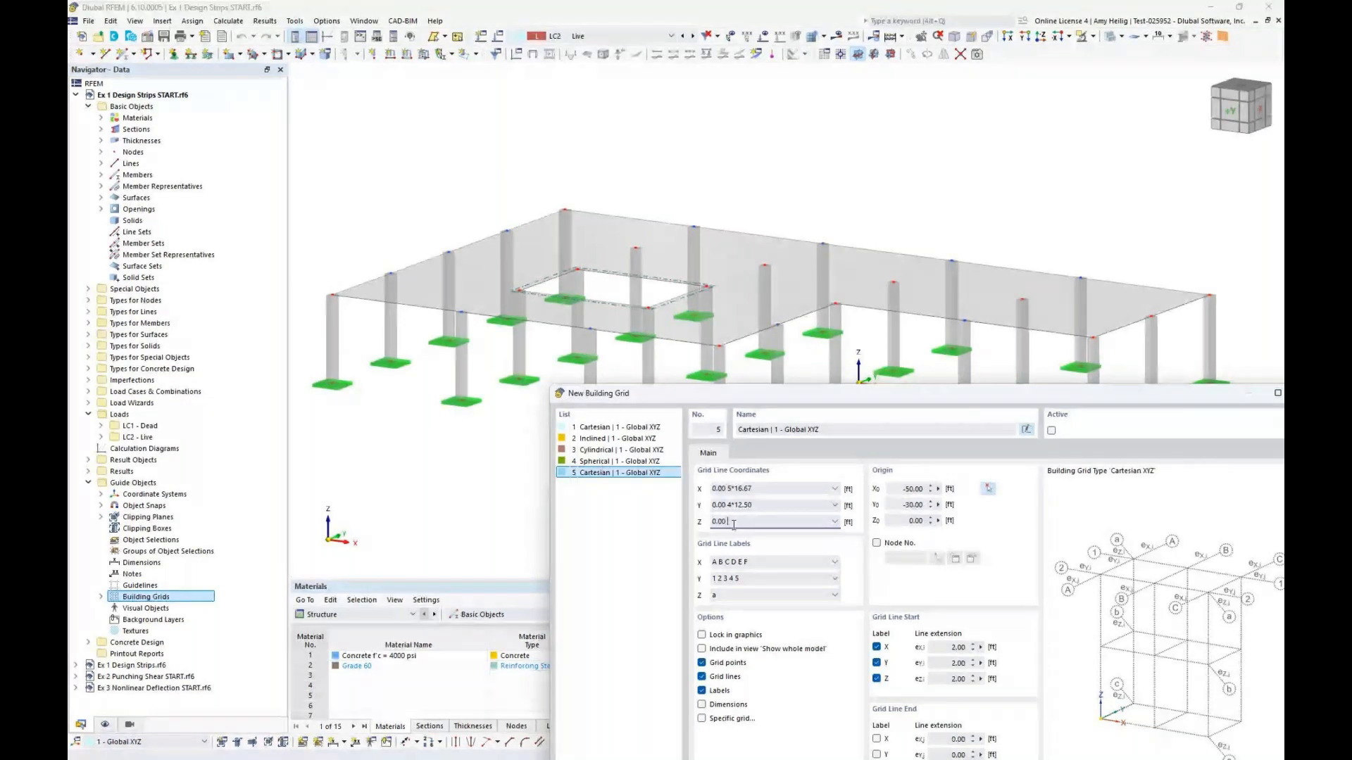
pyautogui.write('10')
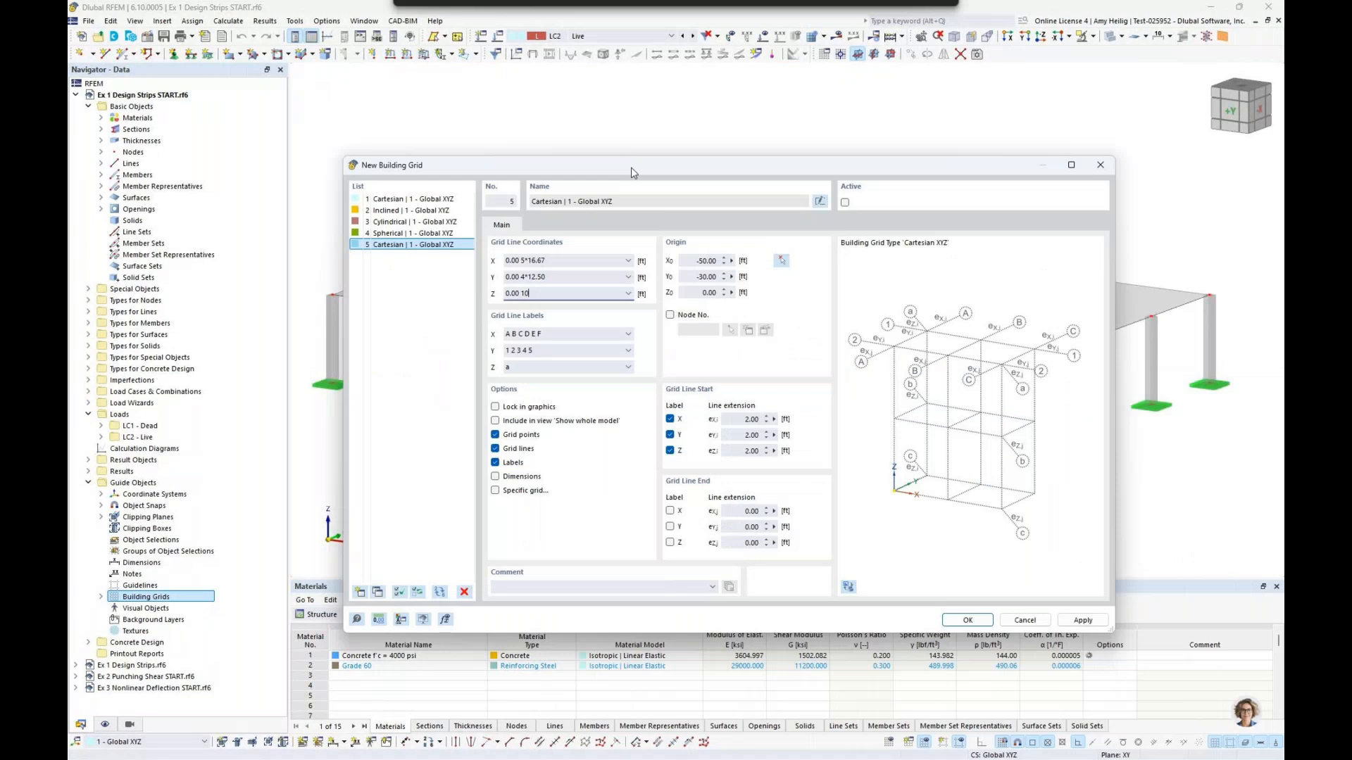
pyautogui.click(952, 621)
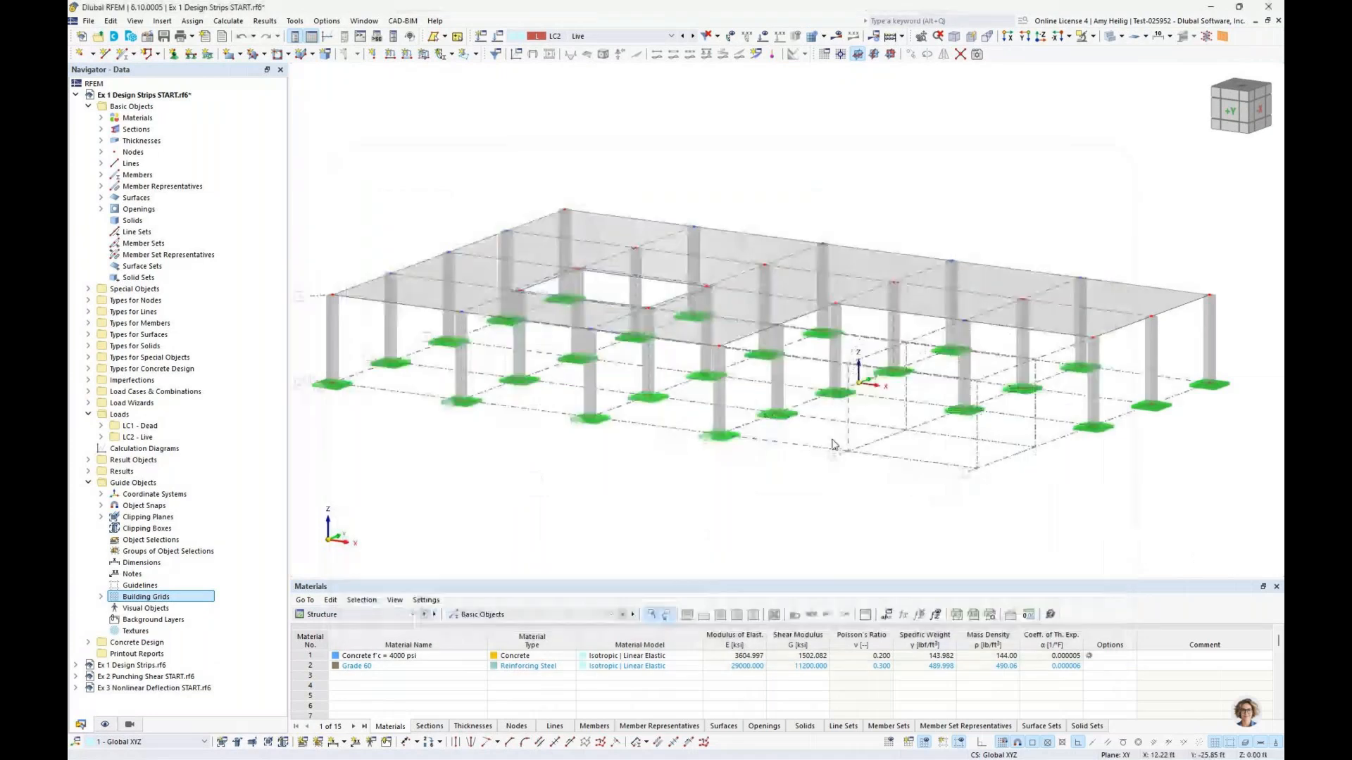
pyautogui.moveTo(909, 442)
pyautogui.keyDown('ctrl'); pyautogui.mouseDown(button='middle')
pyautogui.moveTo(880, 422)
pyautogui.moveTo(904, 451)
pyautogui.mouseUp(button='middle'); pyautogui.keyUp('ctrl')
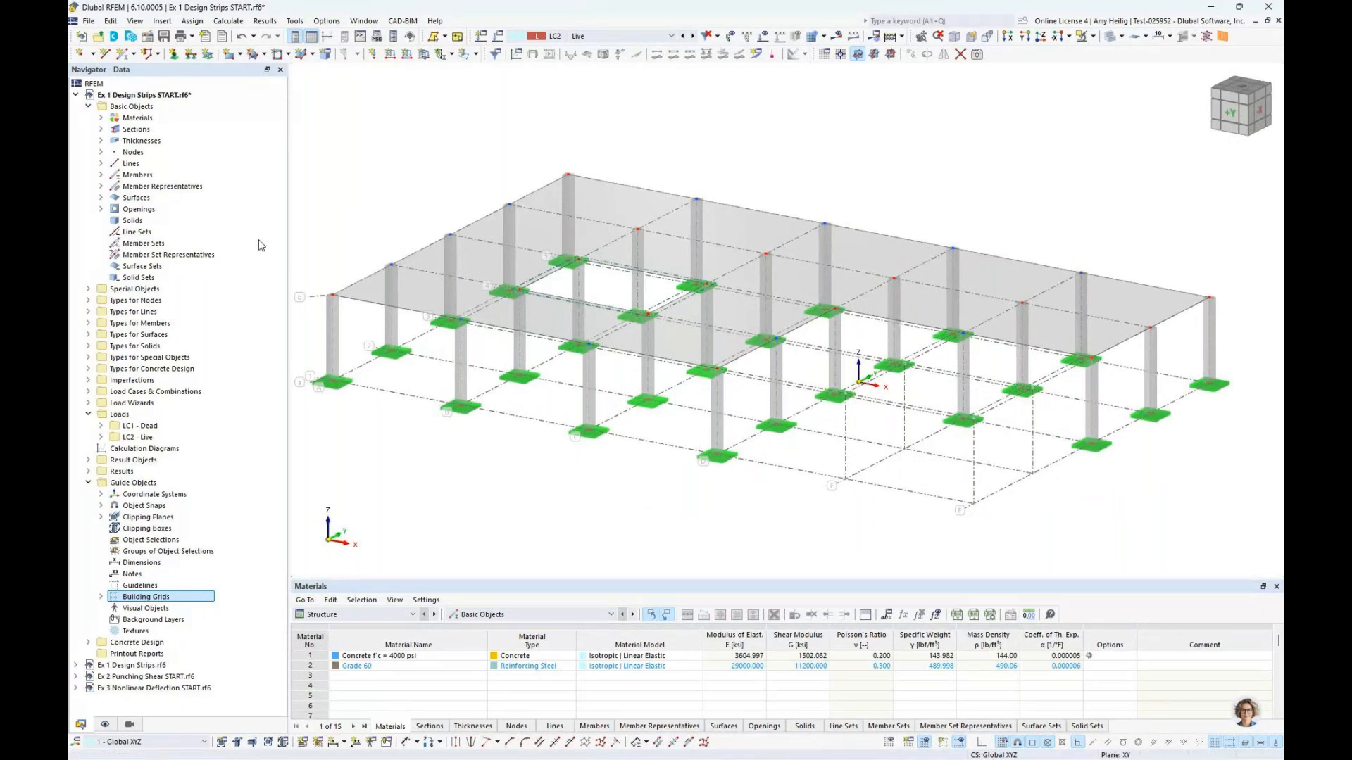
# Step: Start a new design strip wizard and base it on building grid 5 - Cartesian | 1 - Global XYZ
pyautogui.click(88, 483)
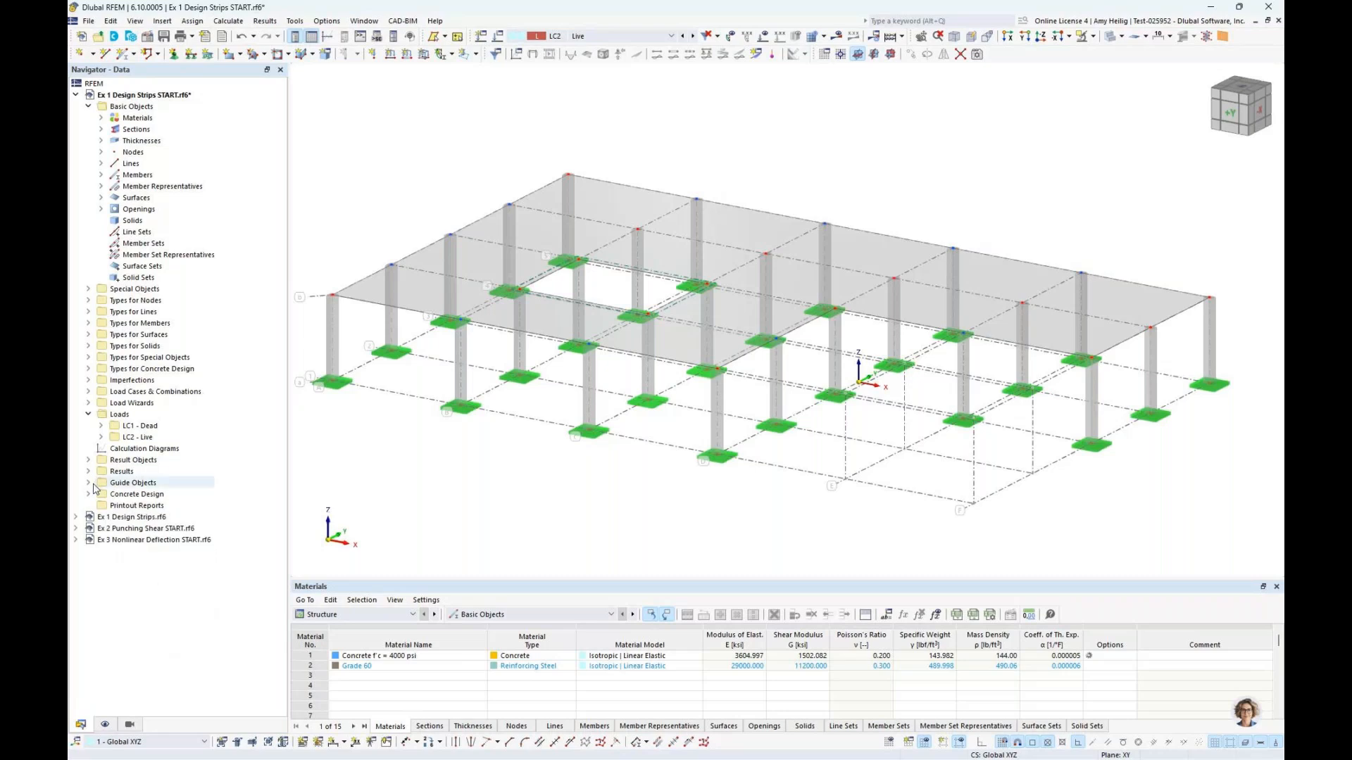
pyautogui.click(88, 289)
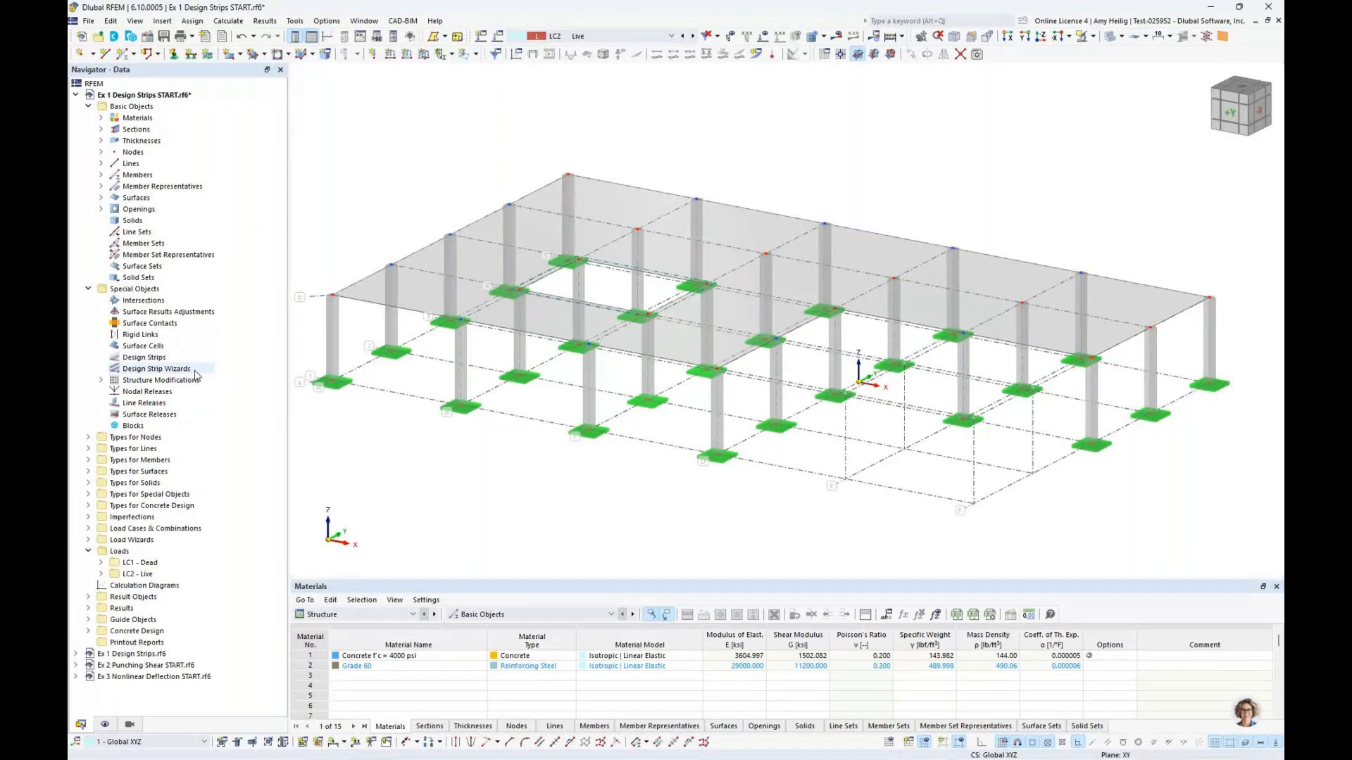
pyautogui.doubleClick(156, 369)
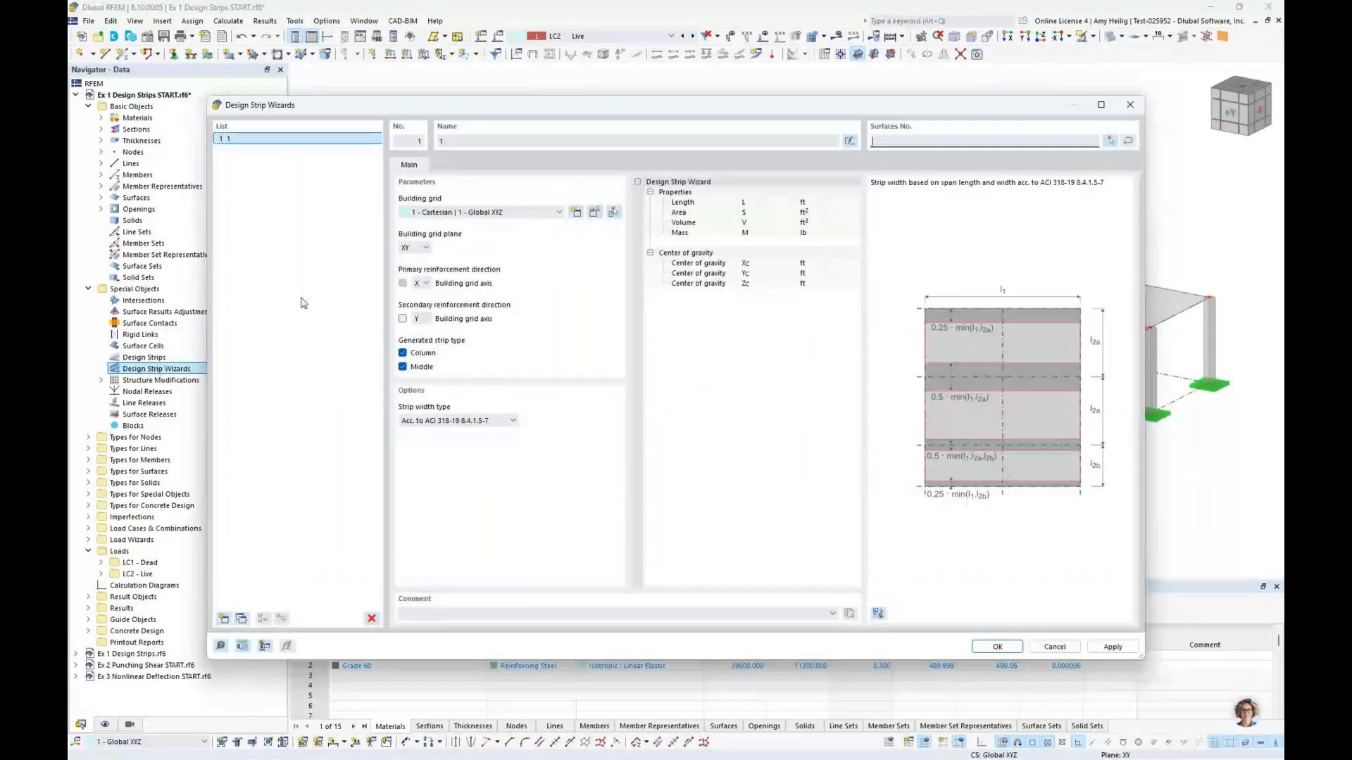
pyautogui.click(466, 214)
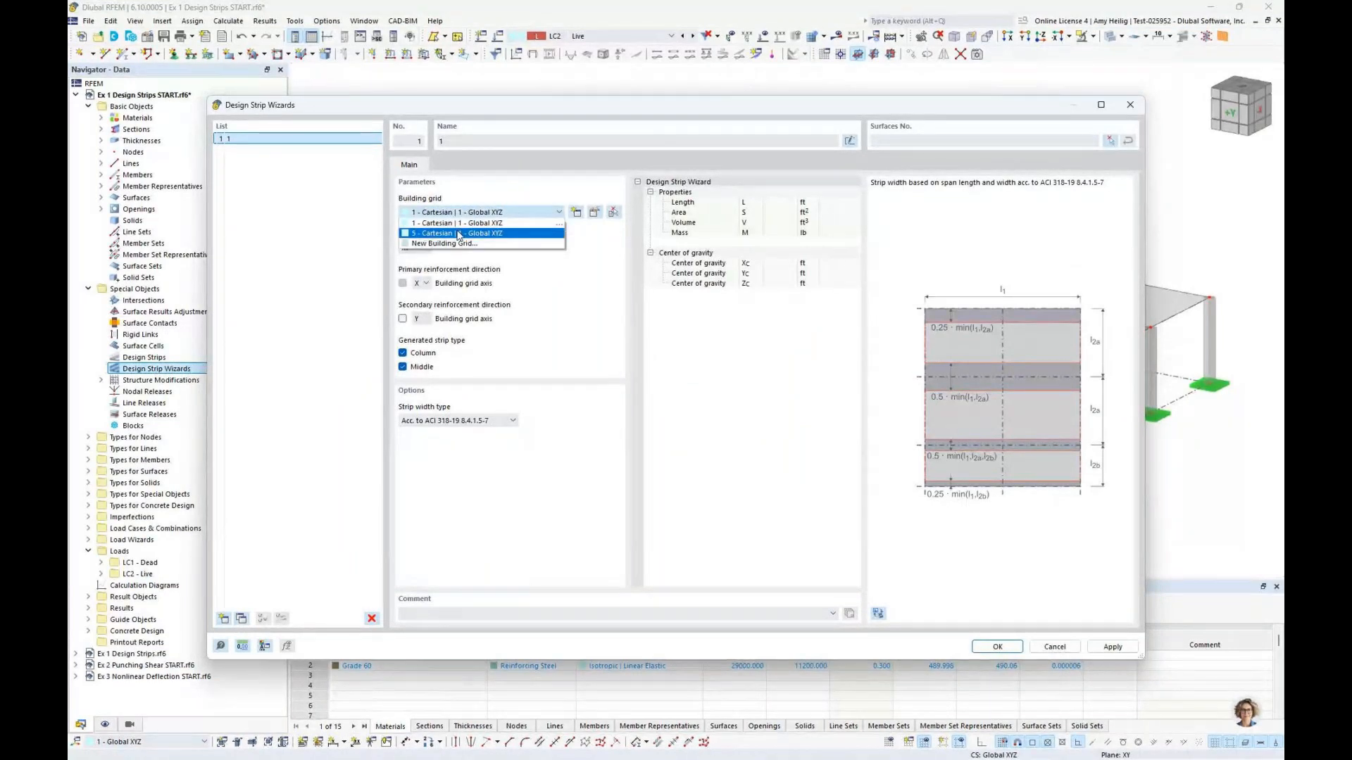
pyautogui.click(459, 234)
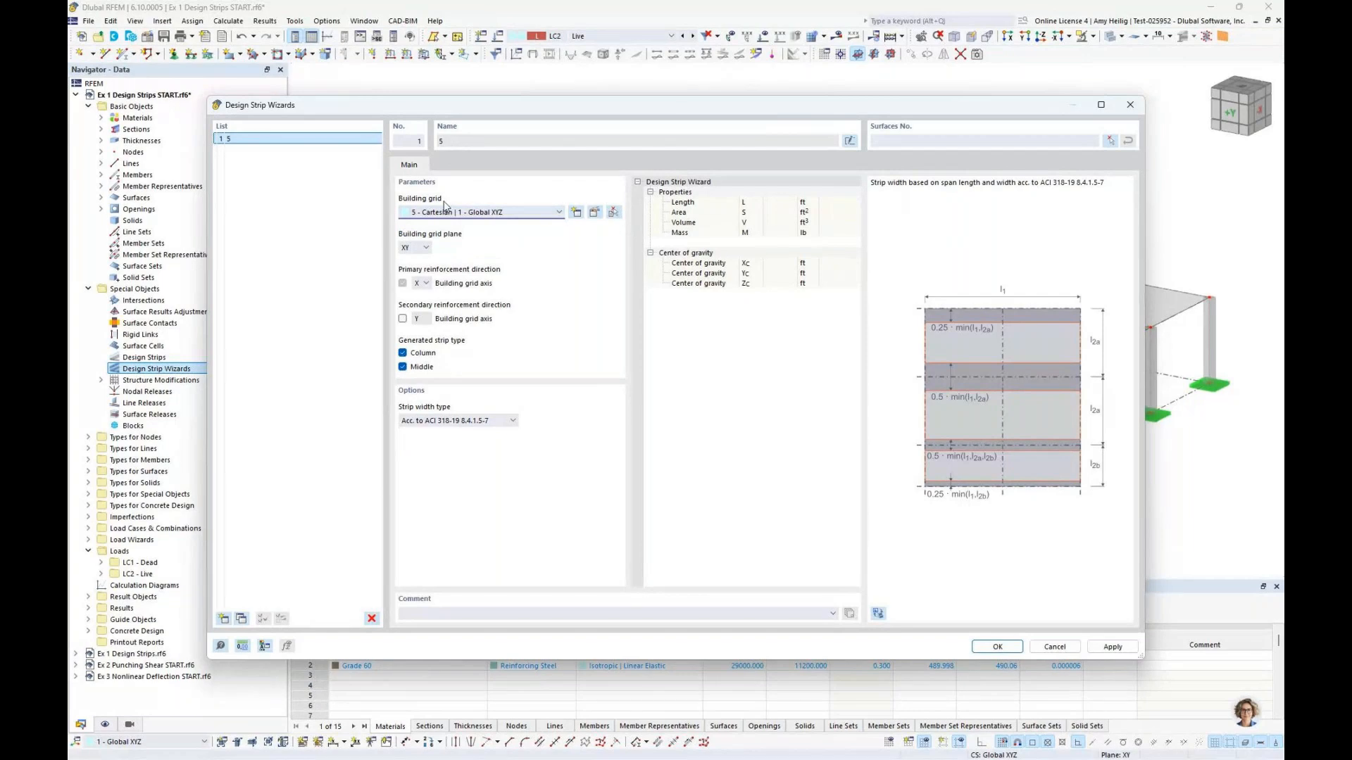
pyautogui.moveTo(474, 109); pyautogui.dragTo(685, 406)
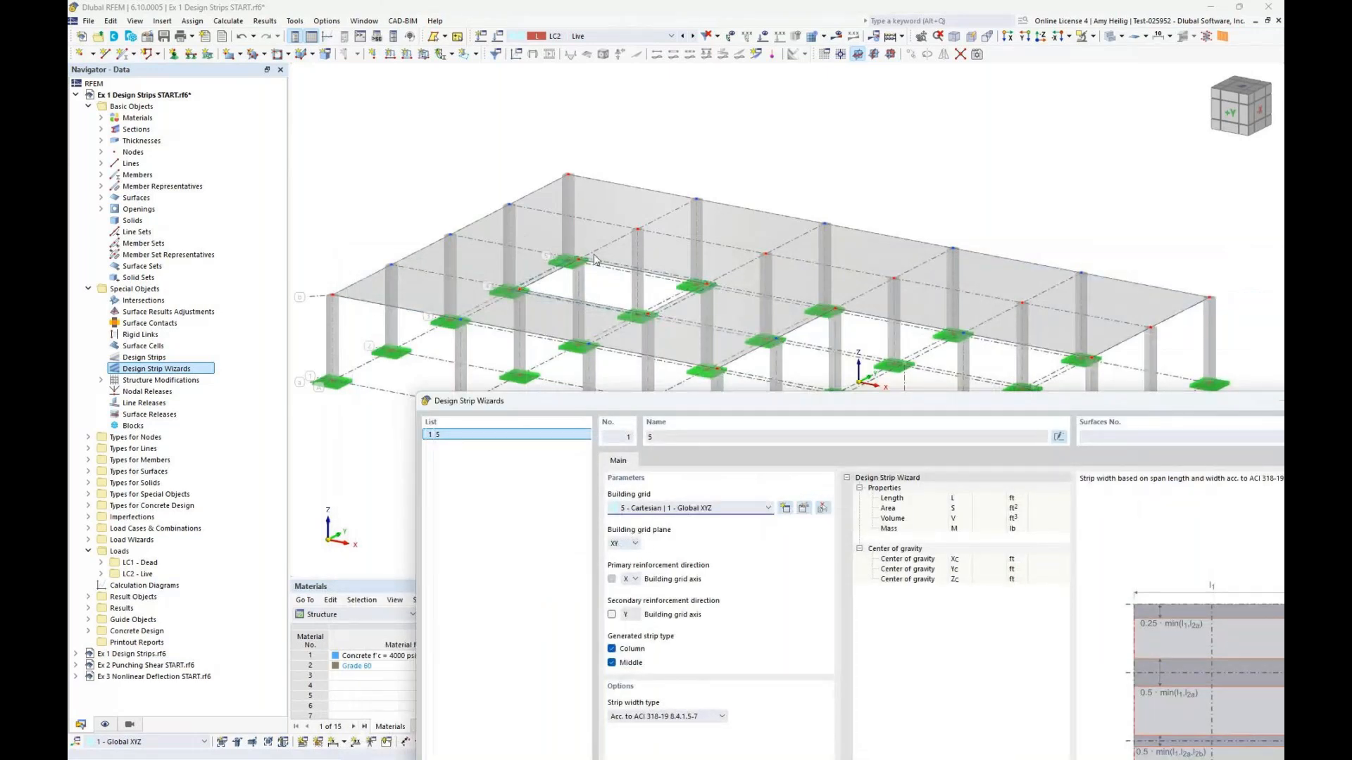
pyautogui.moveTo(604, 400); pyautogui.dragTo(435, 139)
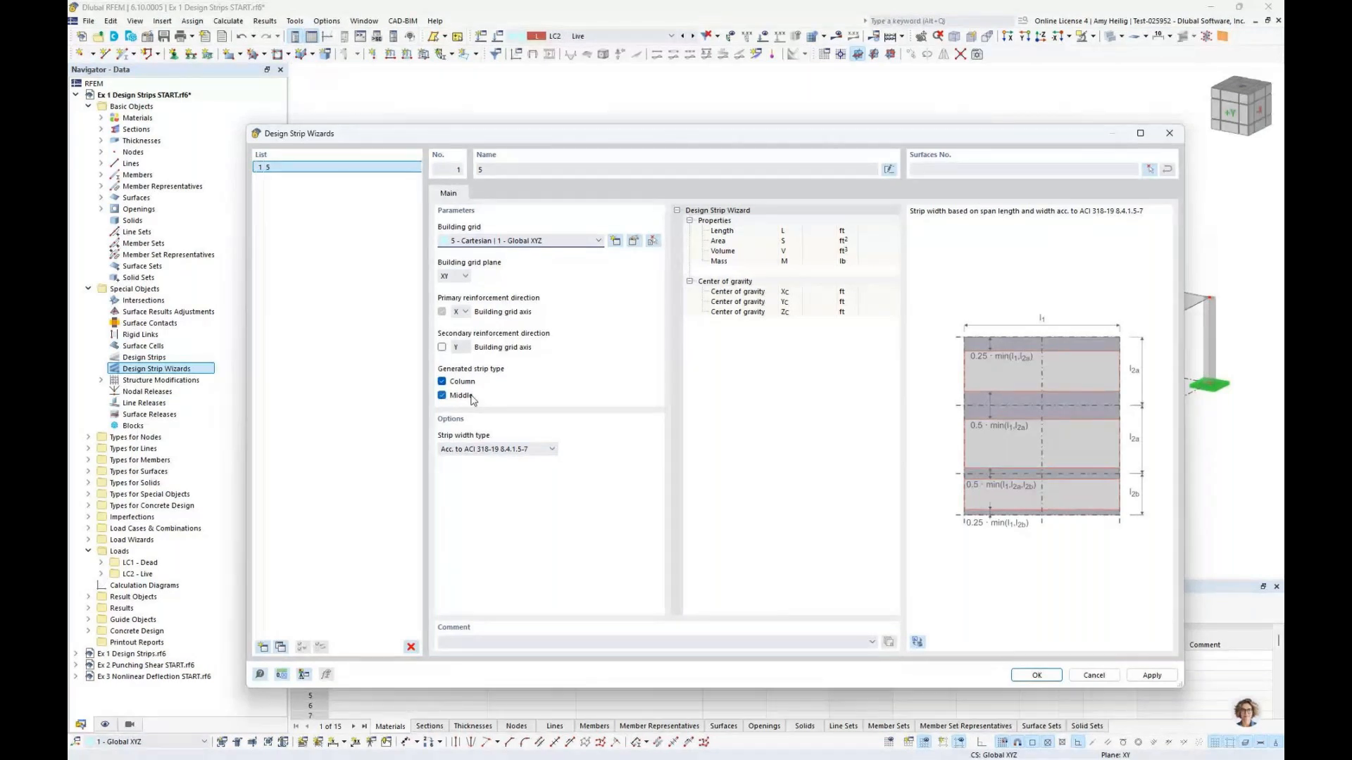
# Step: Preview the Based on span width and User-defined strip width types, and return to Acc. to ACI 318-19 8.4.1.5-7
pyautogui.click(531, 449)
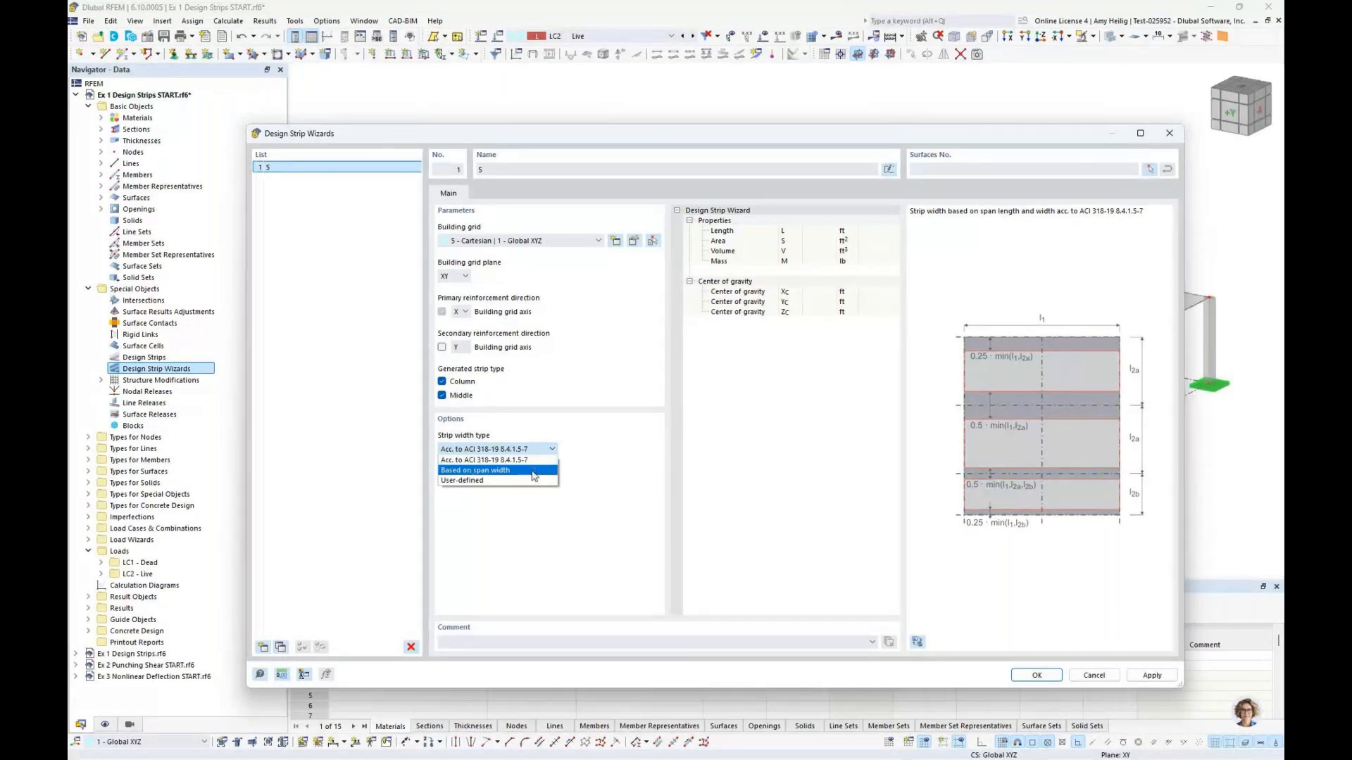
pyautogui.click(534, 472)
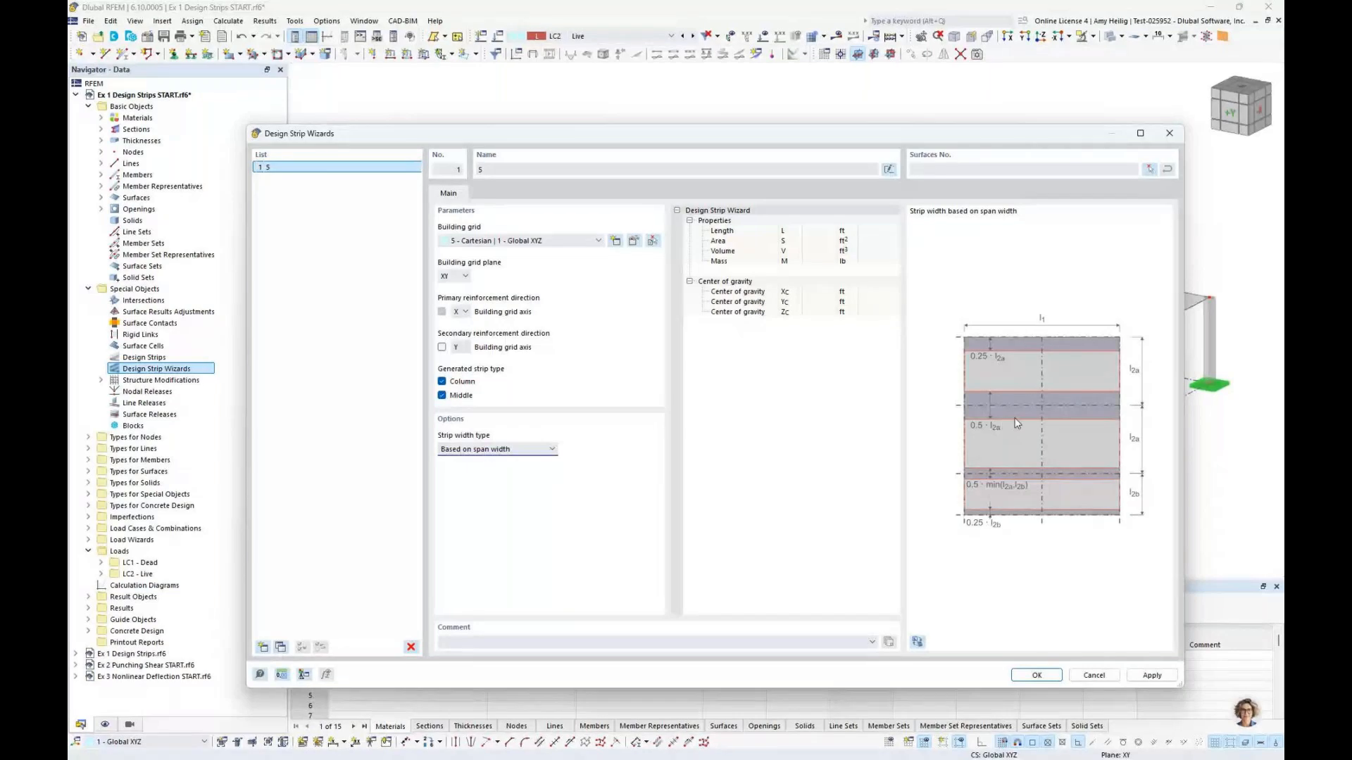
pyautogui.click(507, 449)
pyautogui.click(484, 482)
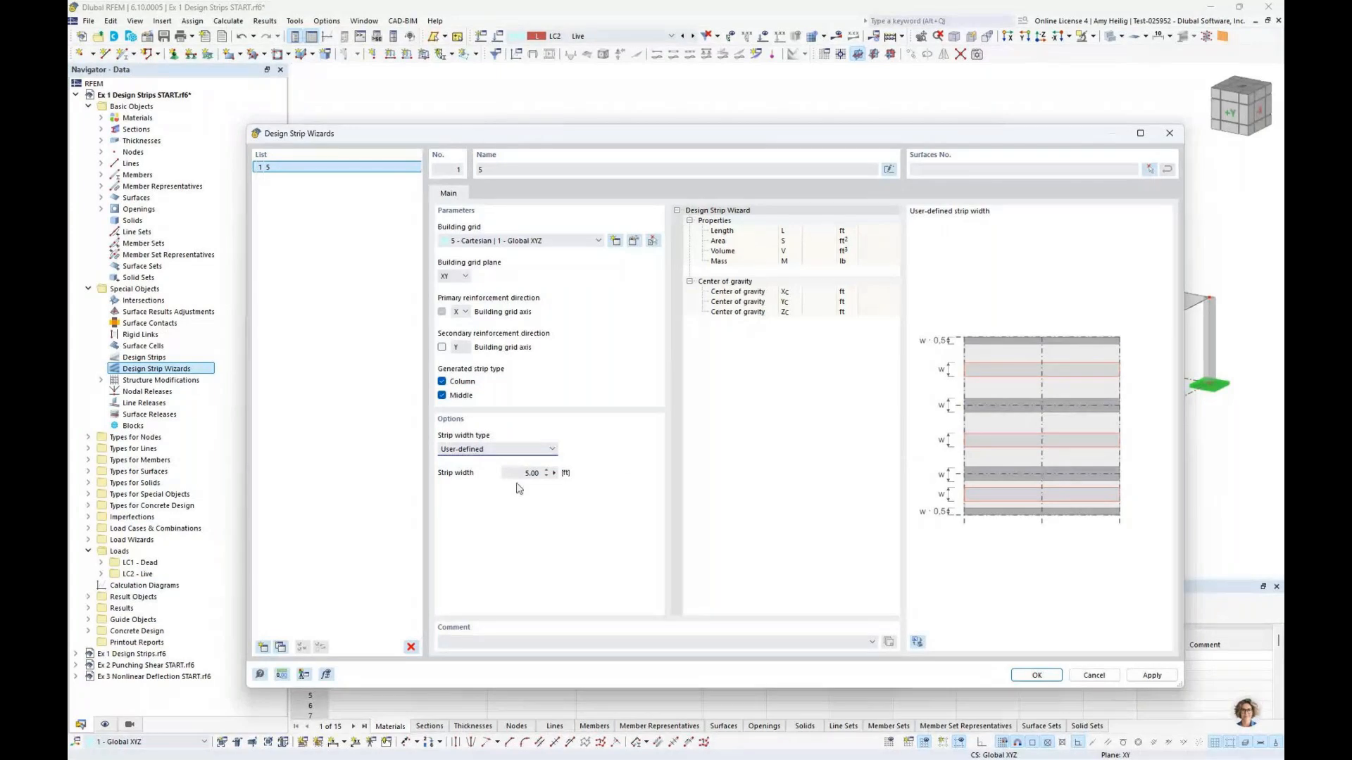
pyautogui.click(509, 450)
pyautogui.click(502, 461)
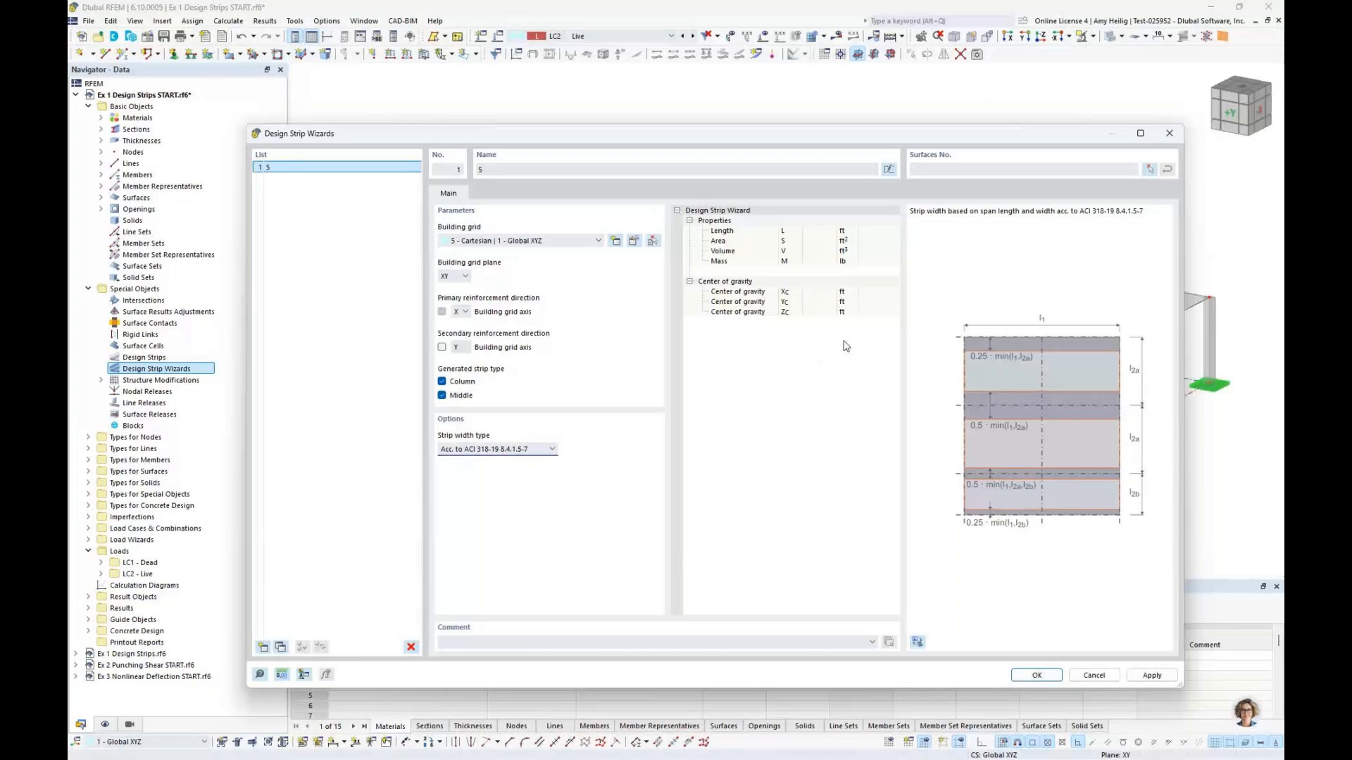
# Step: Assign slab surface No. 1 to the design strip wizard by picking it in the model, and generate the strips
pyautogui.click(971, 170)
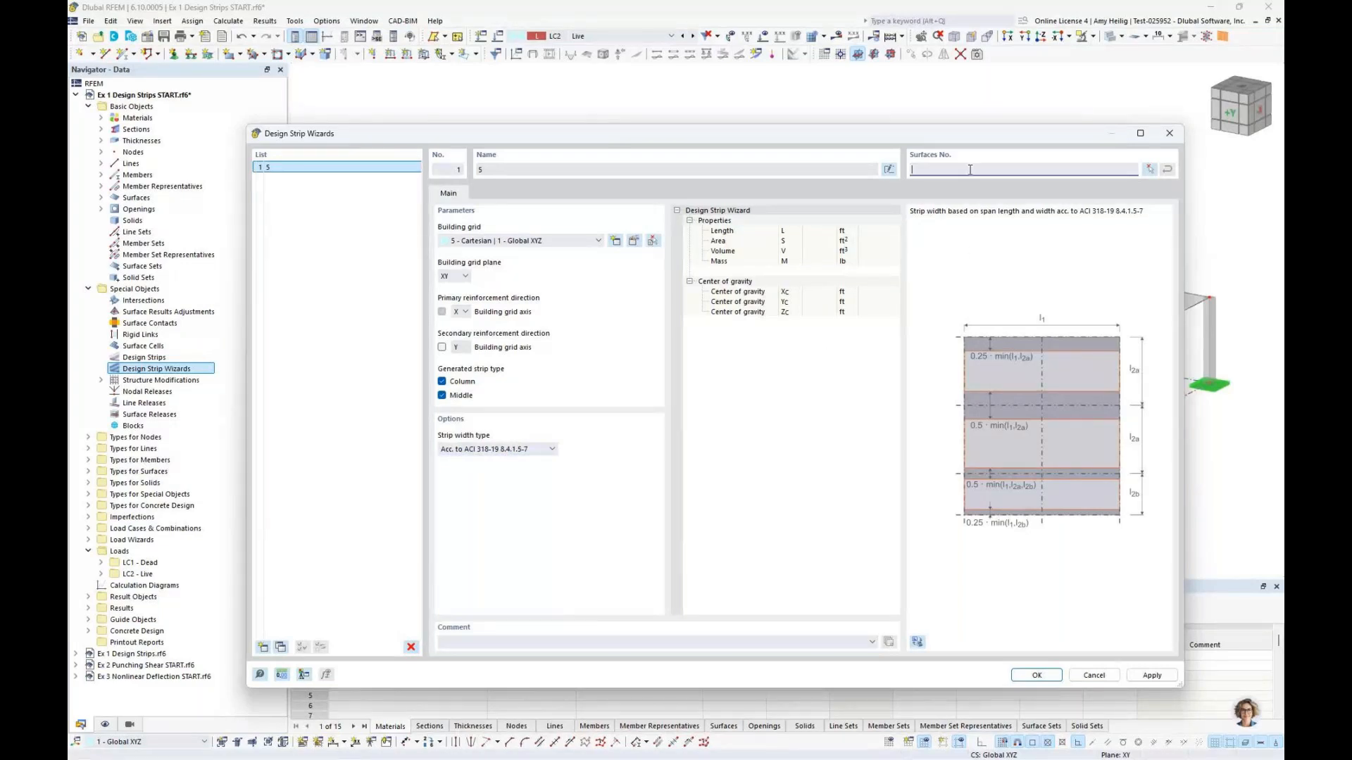
pyautogui.click(1148, 171)
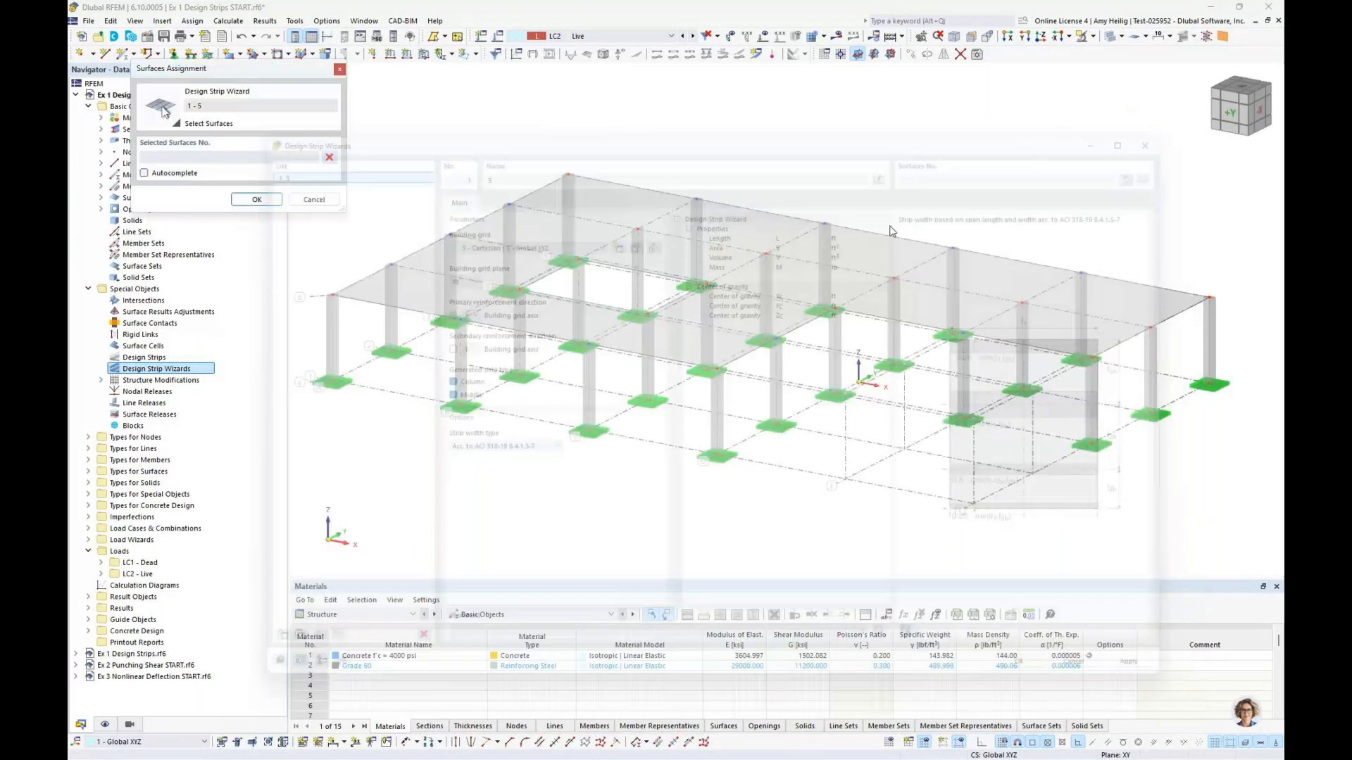
pyautogui.click(669, 269)
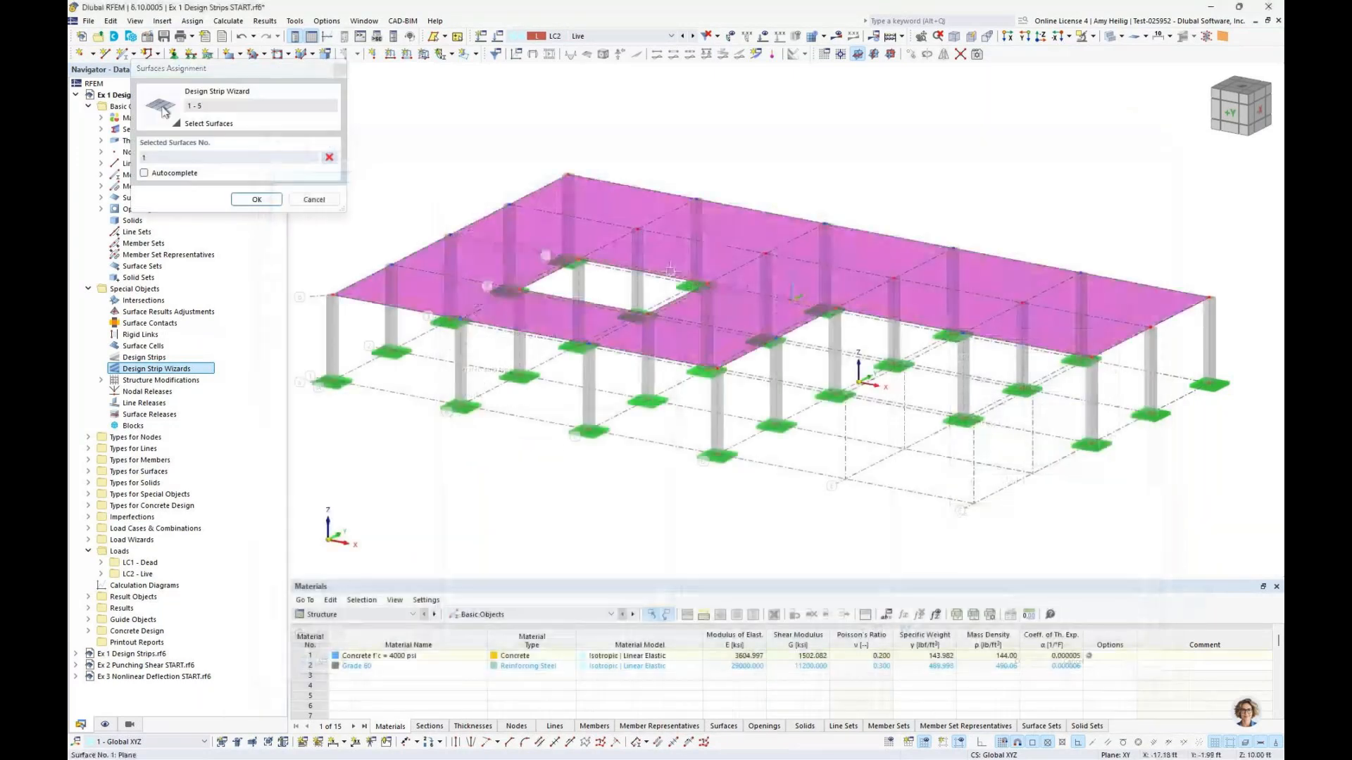
pyautogui.click(259, 200)
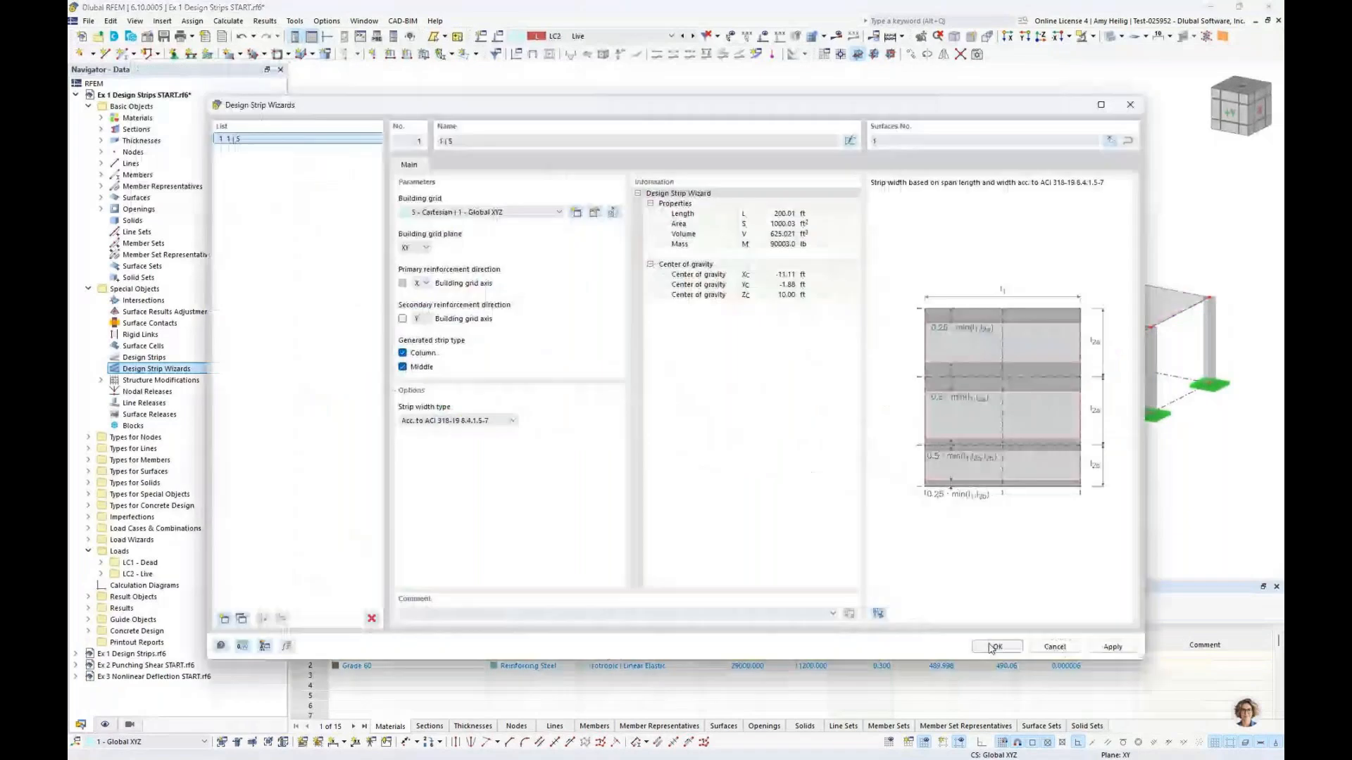
pyautogui.click(992, 646)
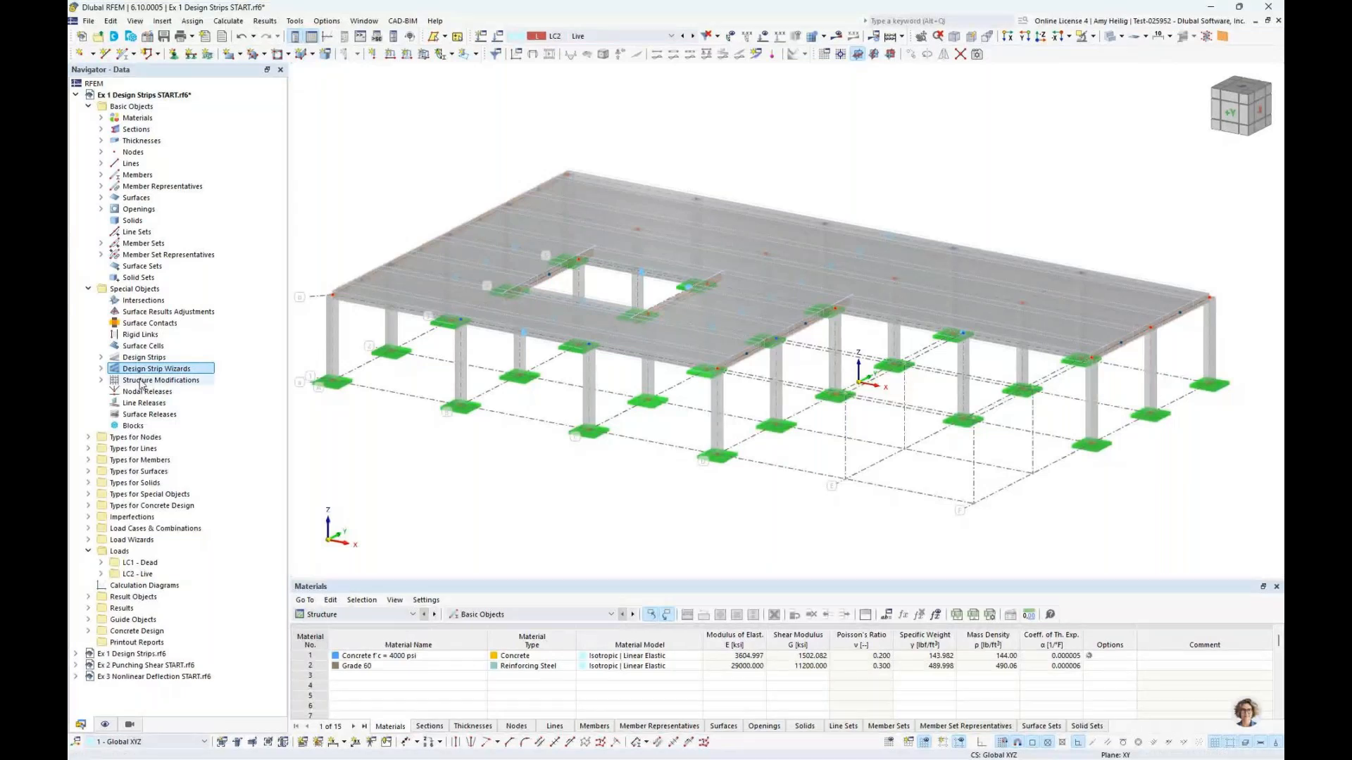
# Step: List the generated design strips and view the operations available for the design strip wizards
pyautogui.click(100, 357)
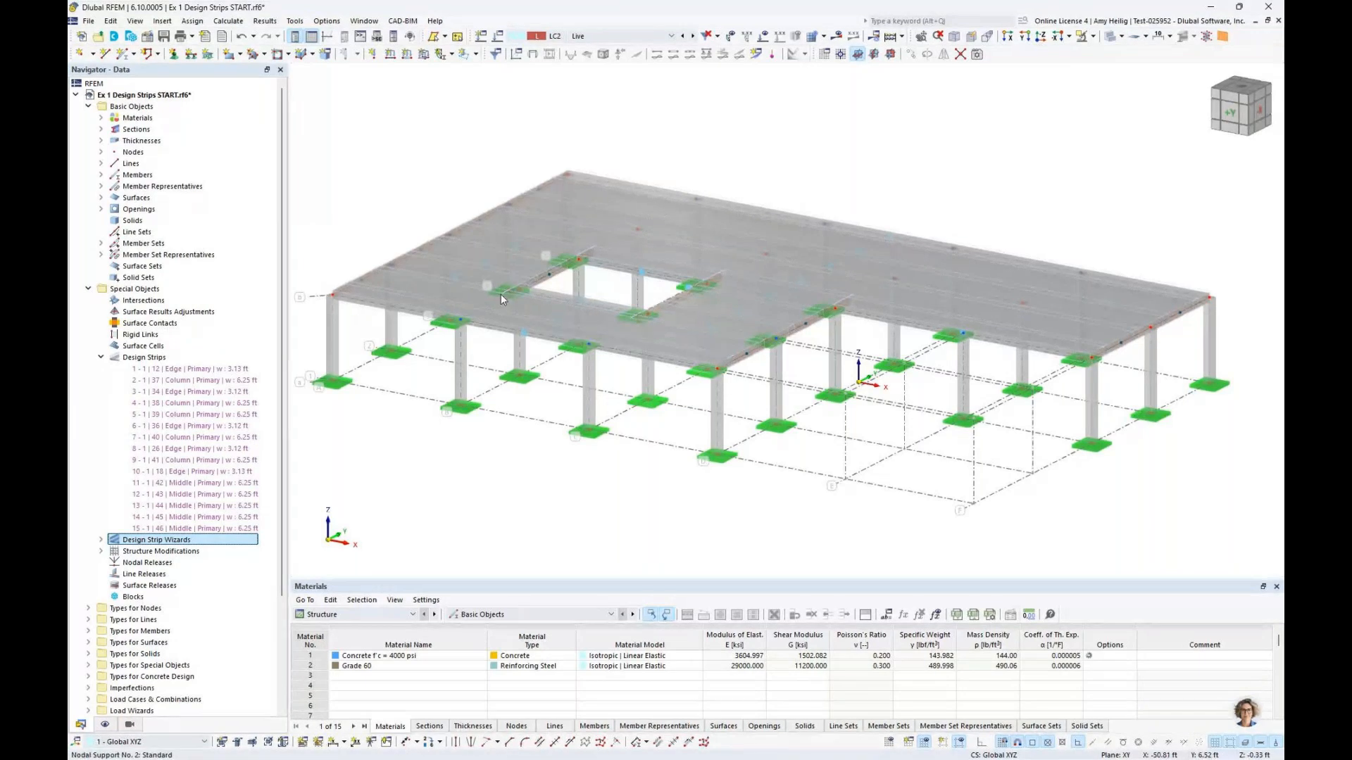
pyautogui.rightClick(187, 542)
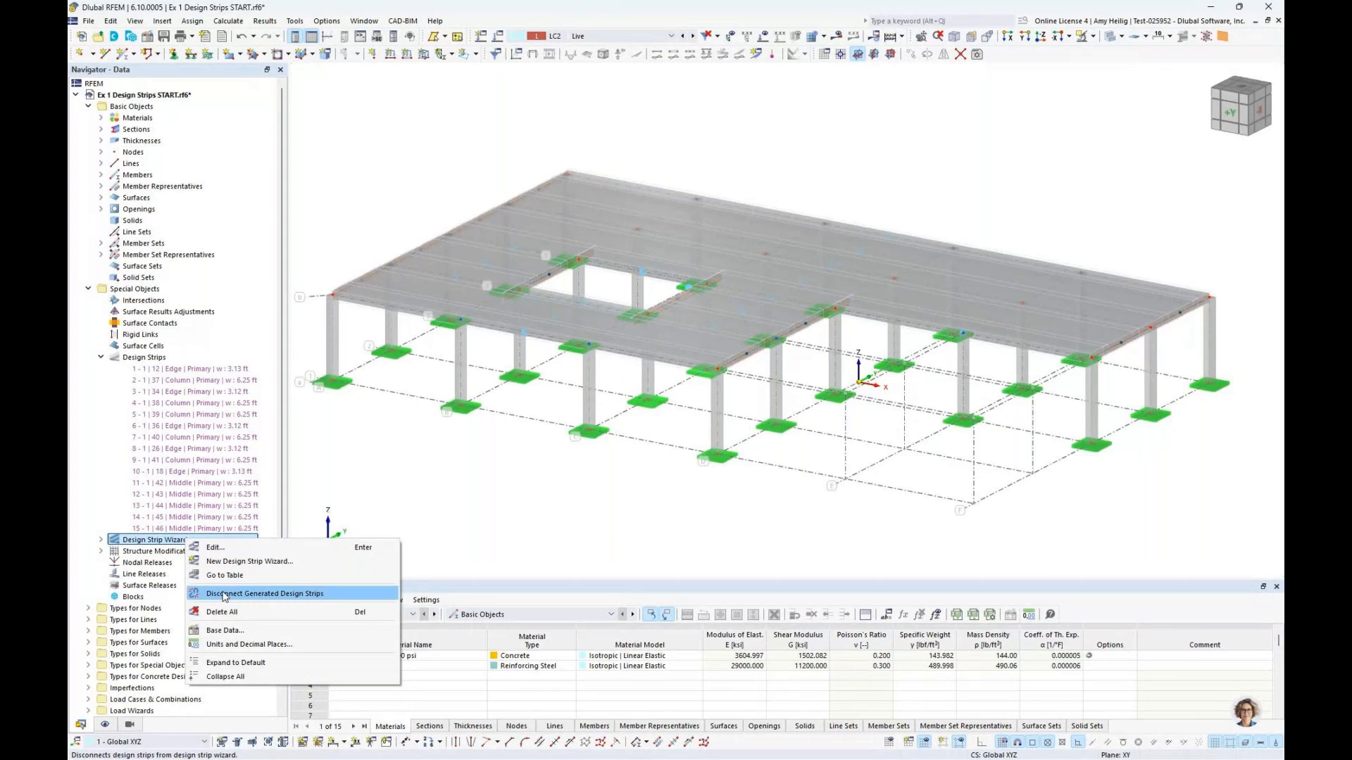
pyautogui.click(435, 498)
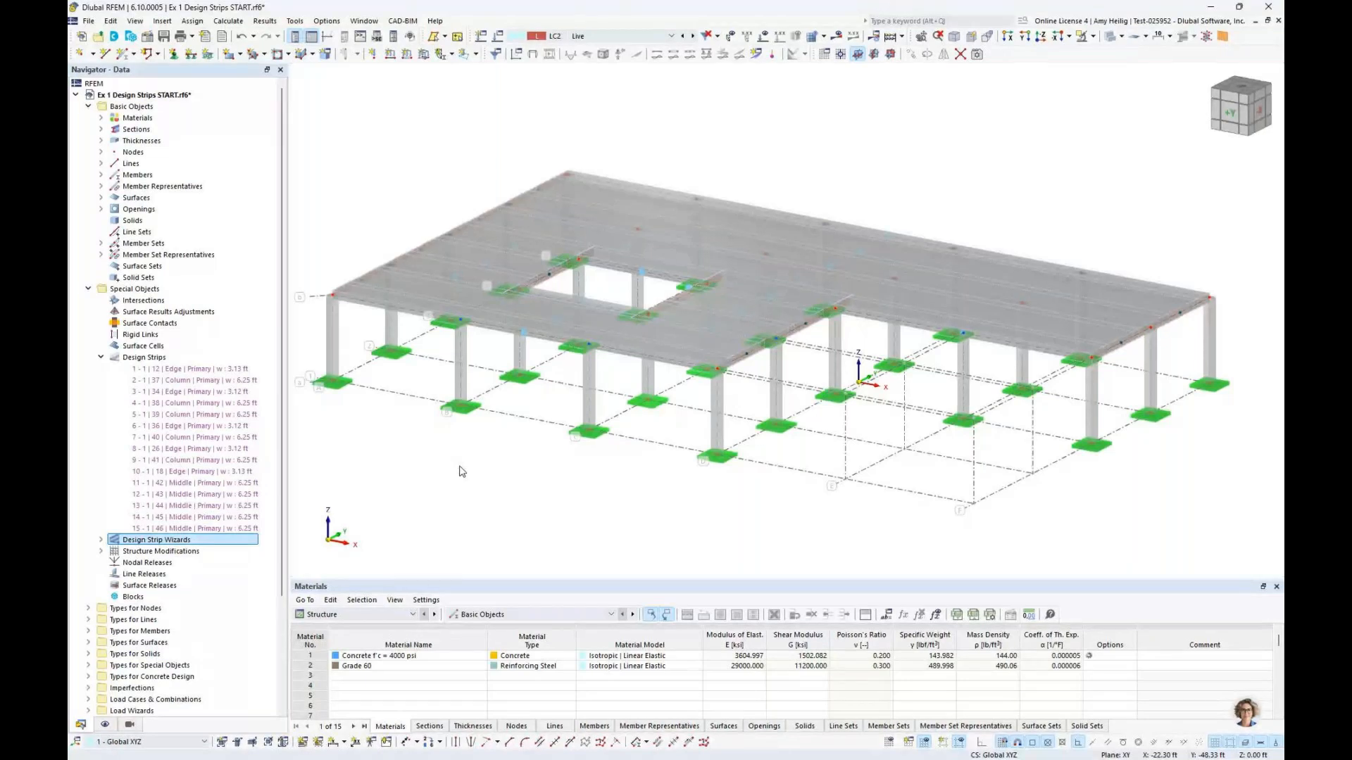
# Step: Examine the member type and the integration dimensions of the middle design strip member on line 42
pyautogui.doubleClick(433, 289)
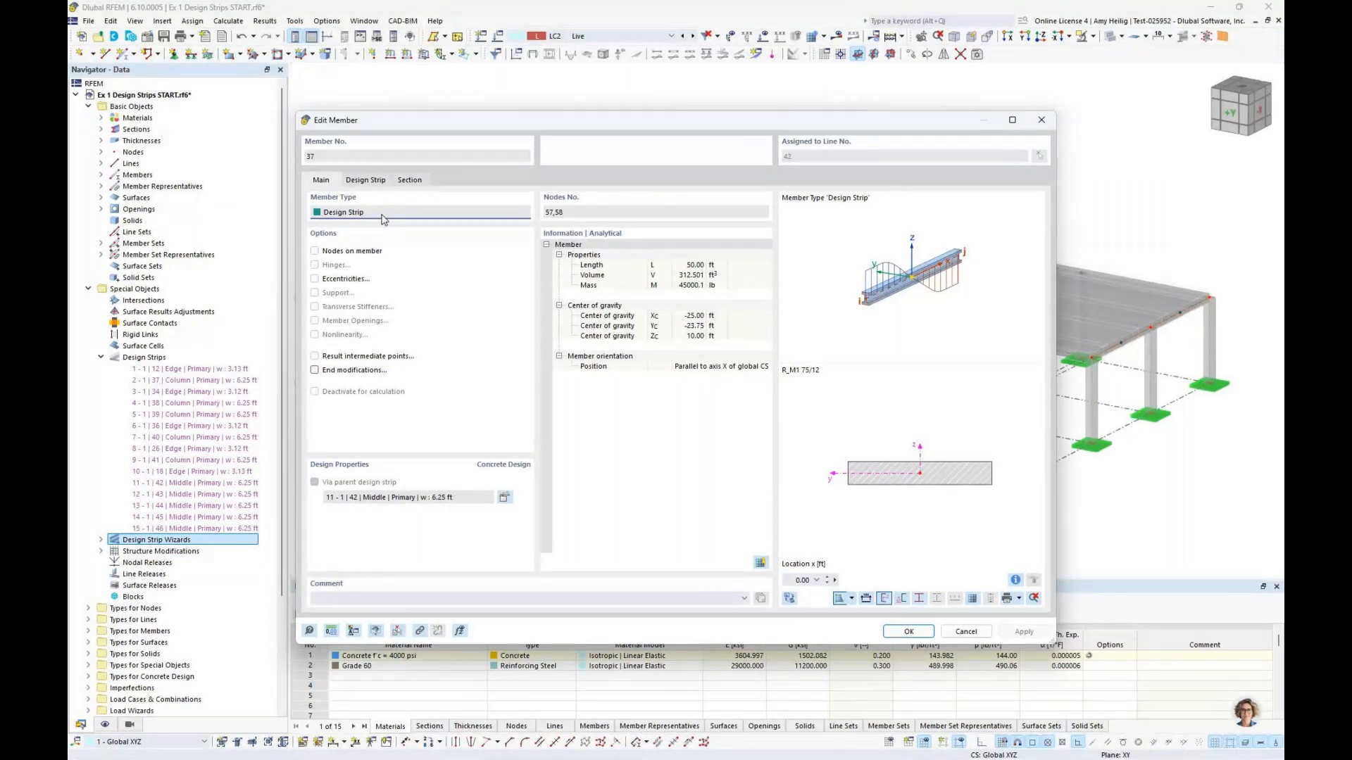
pyautogui.click(374, 181)
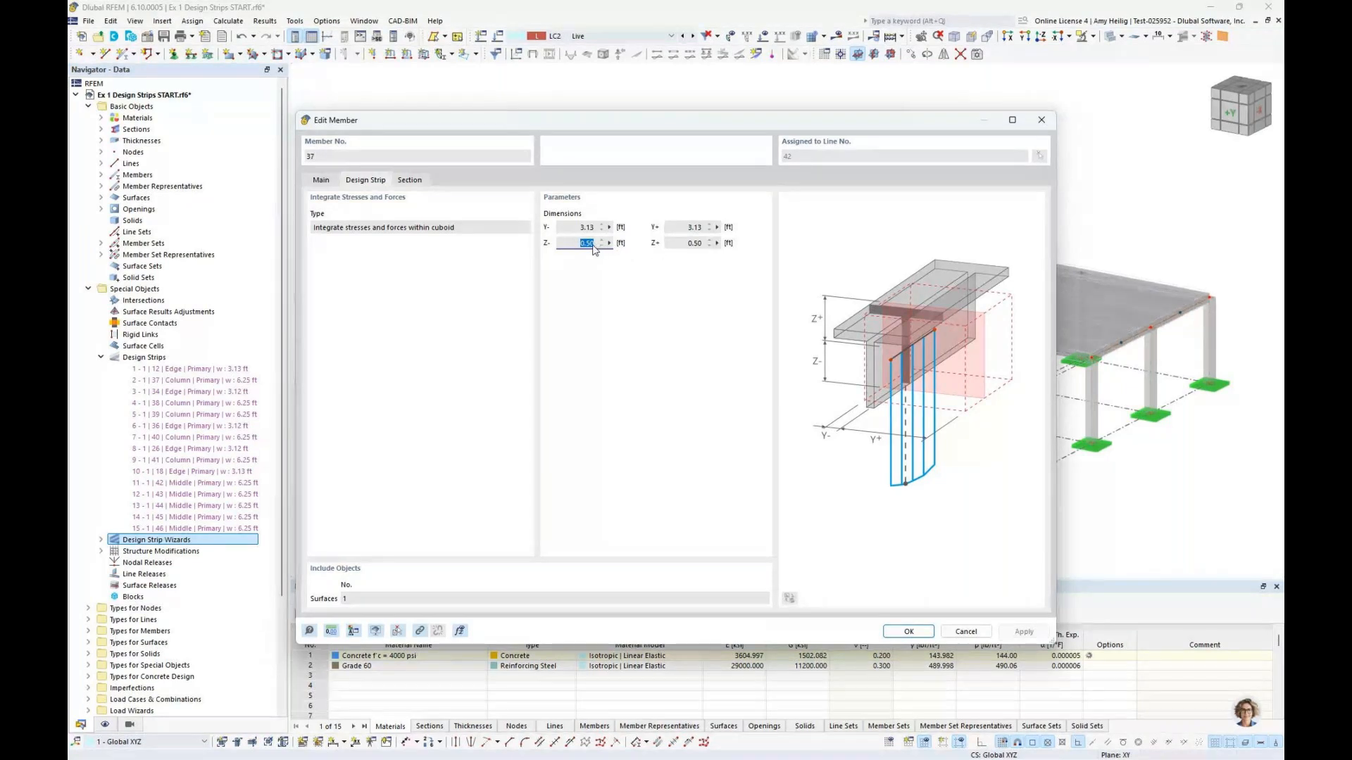
pyautogui.click(321, 180)
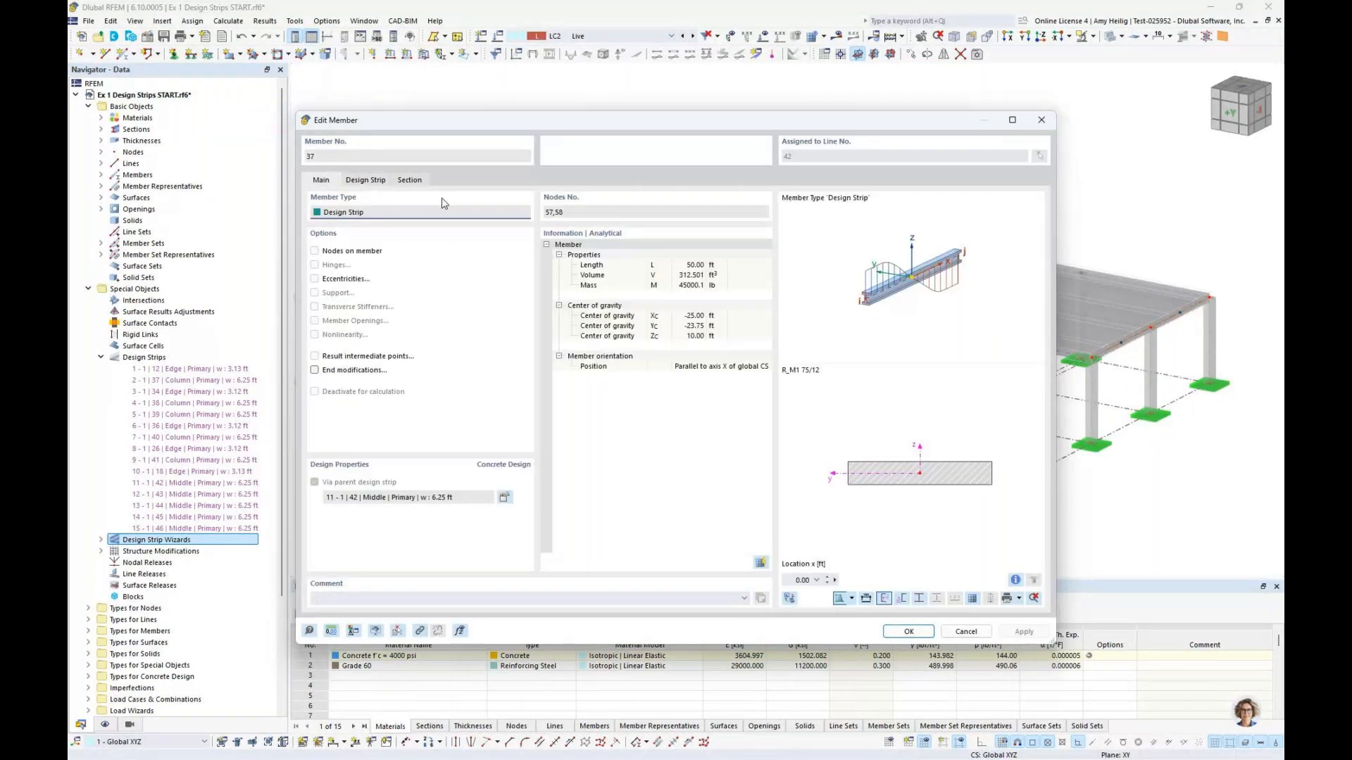
pyautogui.click(958, 636)
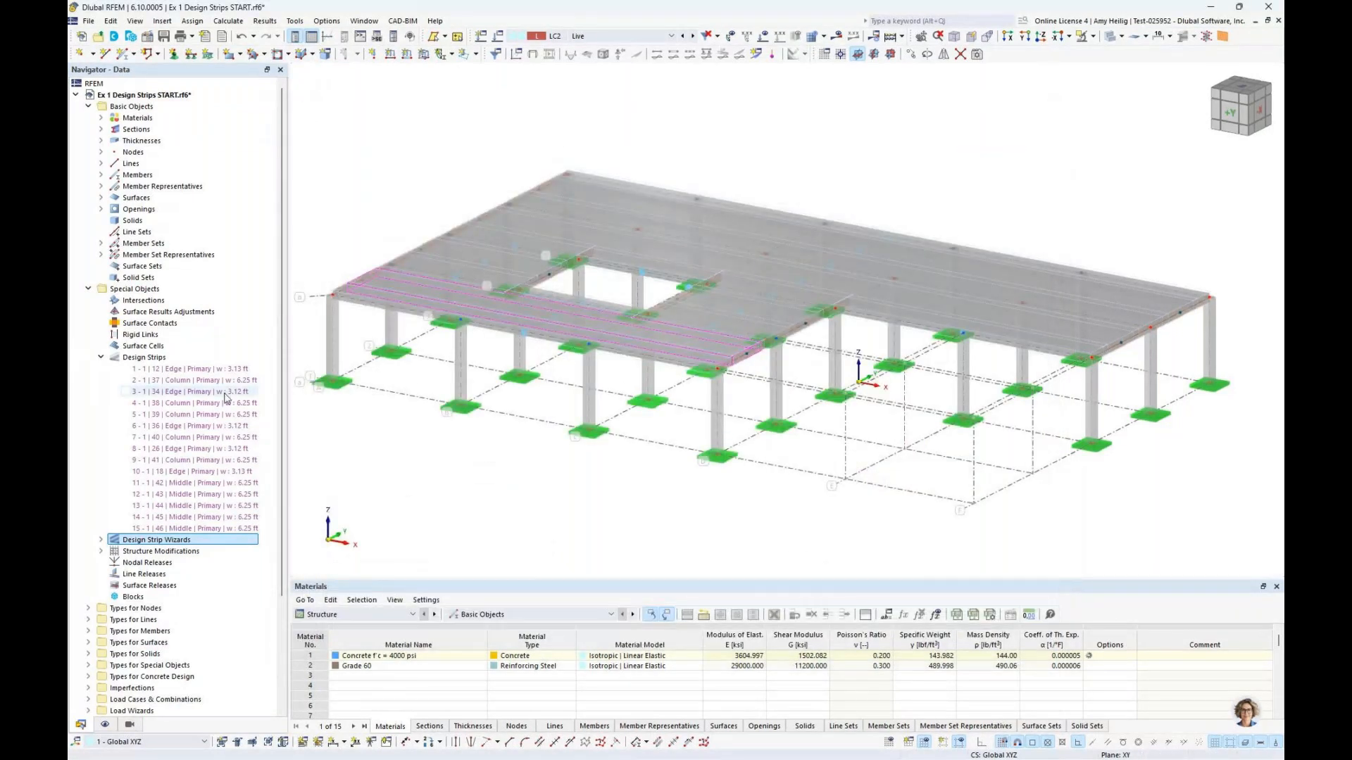
# Step: Open the generated design strips for editing
pyautogui.rightClick(189, 358)
pyautogui.click(211, 367)
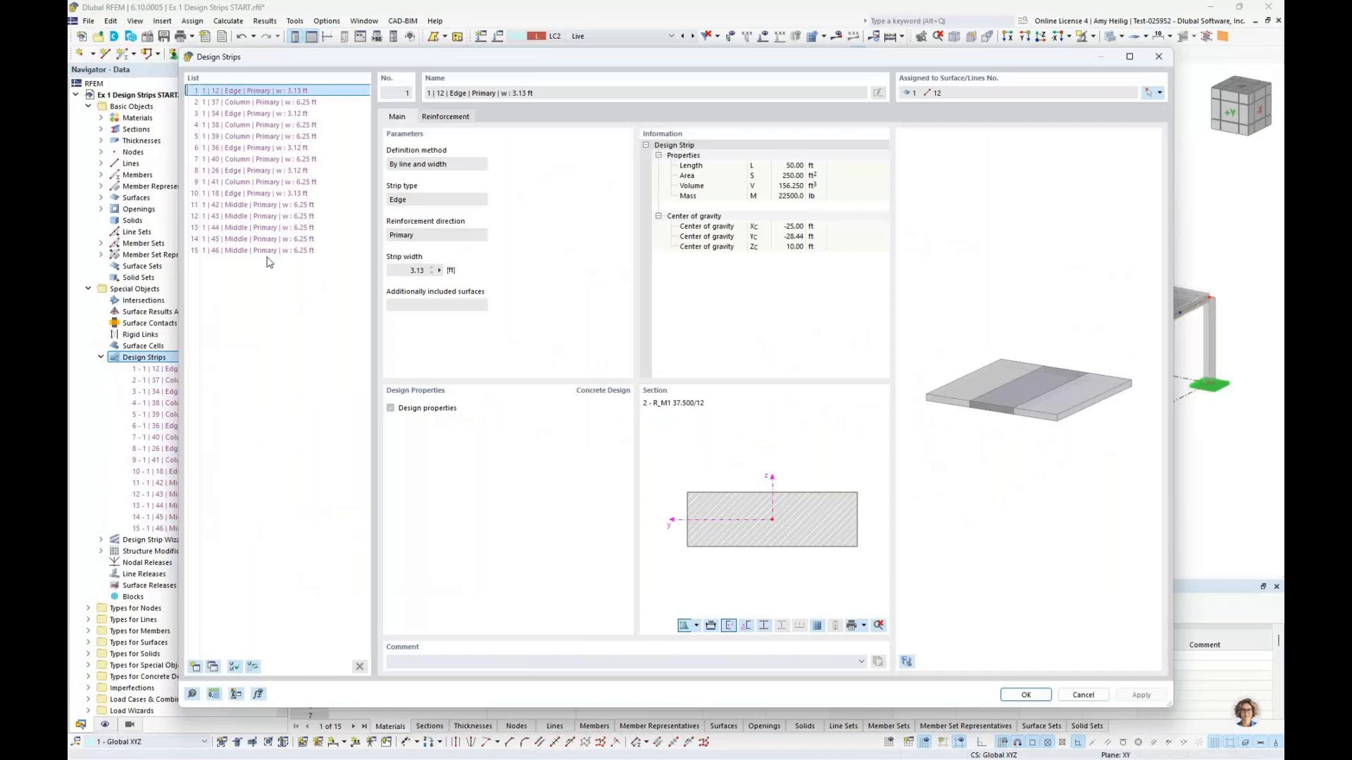
# Step: Add a new design strip to the list and delete it again
pyautogui.click(195, 668)
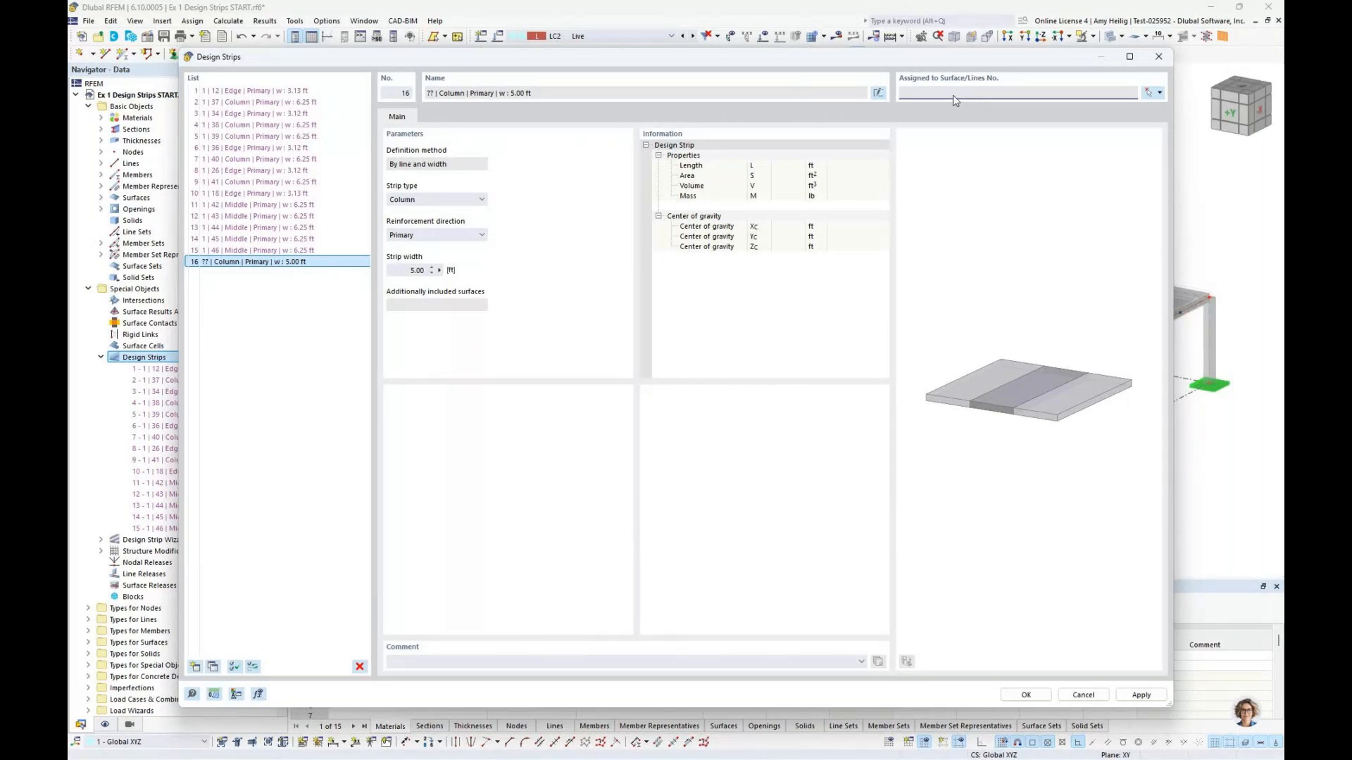
pyautogui.click(360, 667)
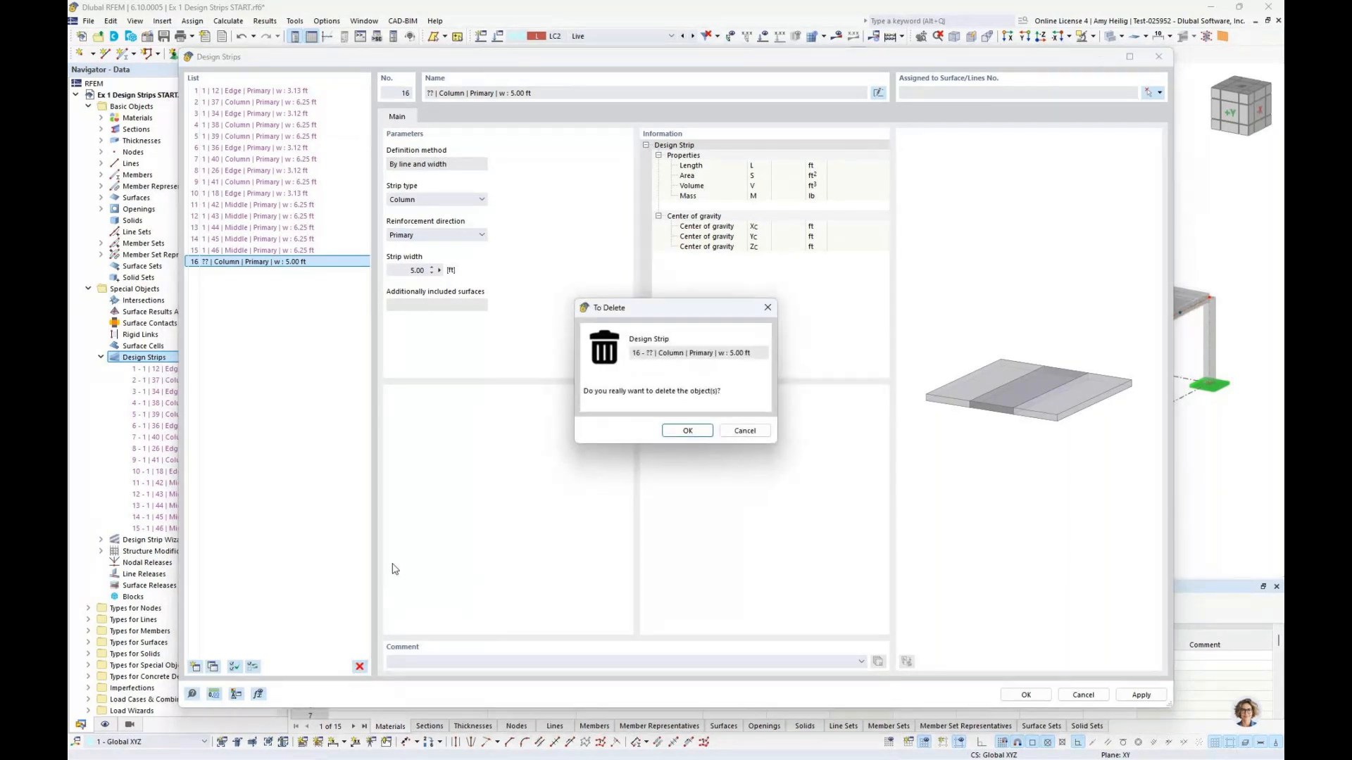
pyautogui.press('Return')
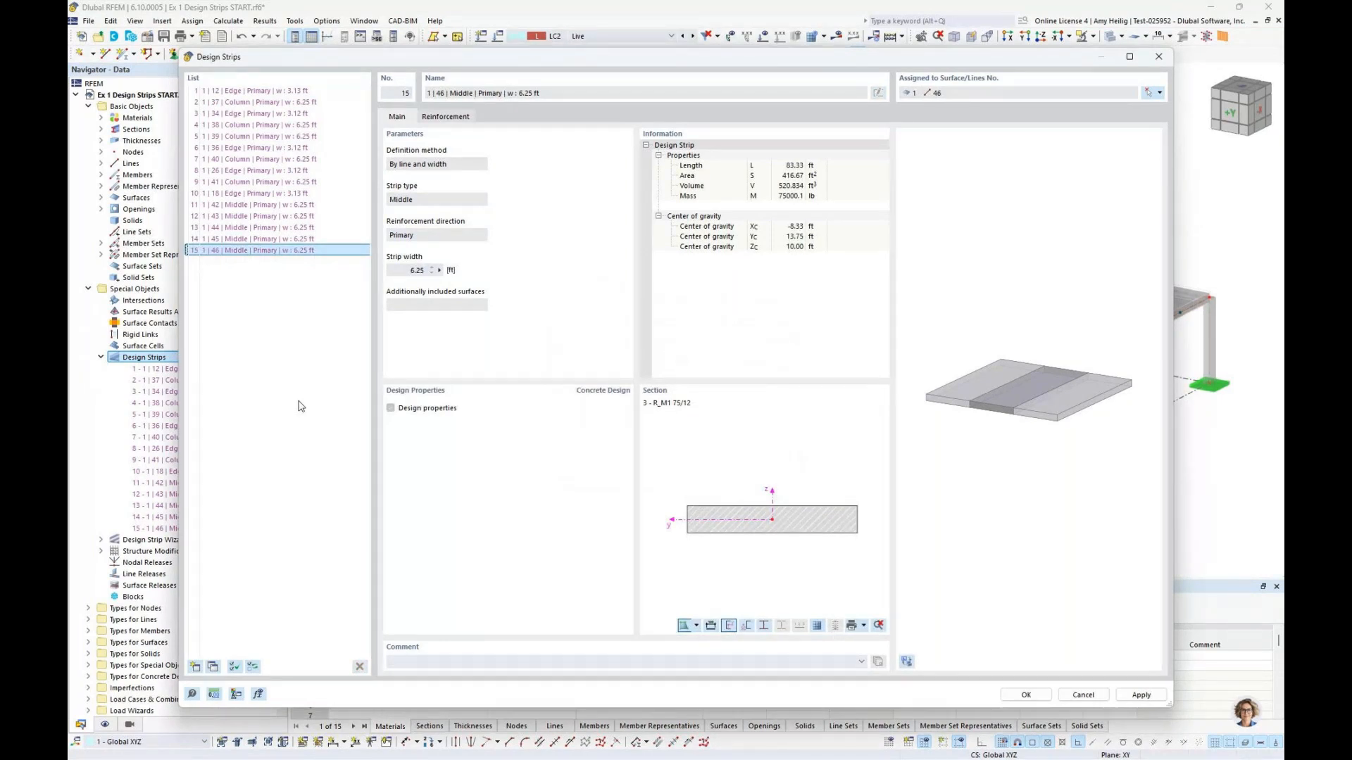
# Step: For all 15 design strips, turn off the top reinforcement's minimum gap length and set its bar diameter to #6
pyautogui.click(316, 92)
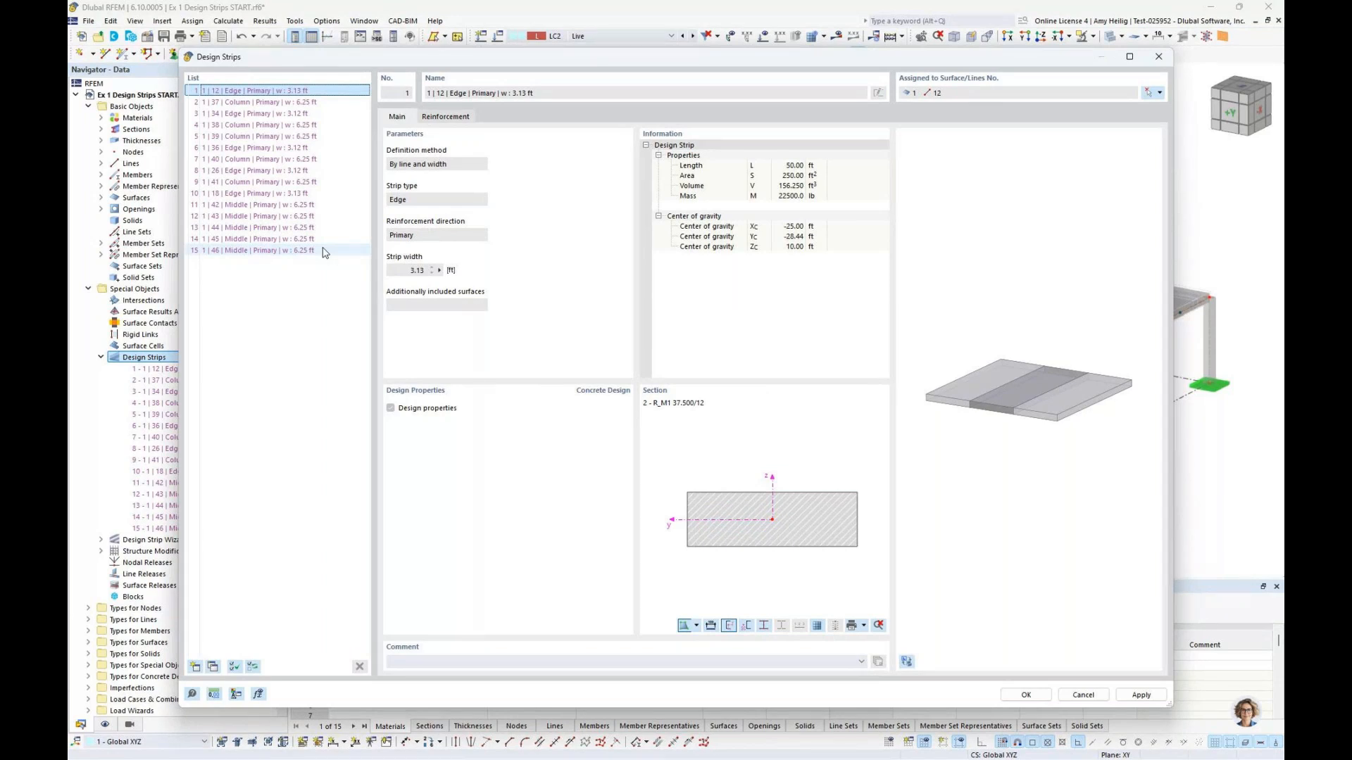
pyautogui.keyDown('shift'); pyautogui.click(323, 250); pyautogui.keyUp('shift')
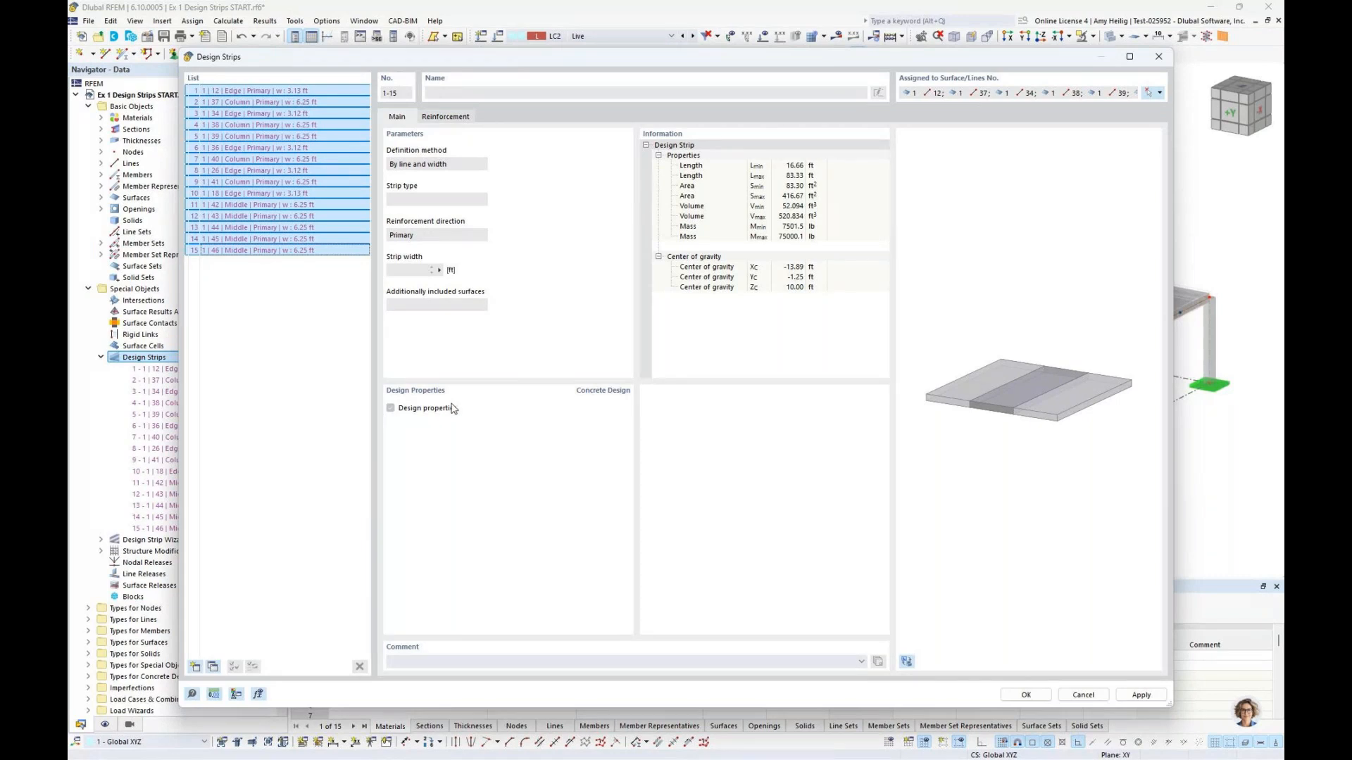
pyautogui.click(457, 118)
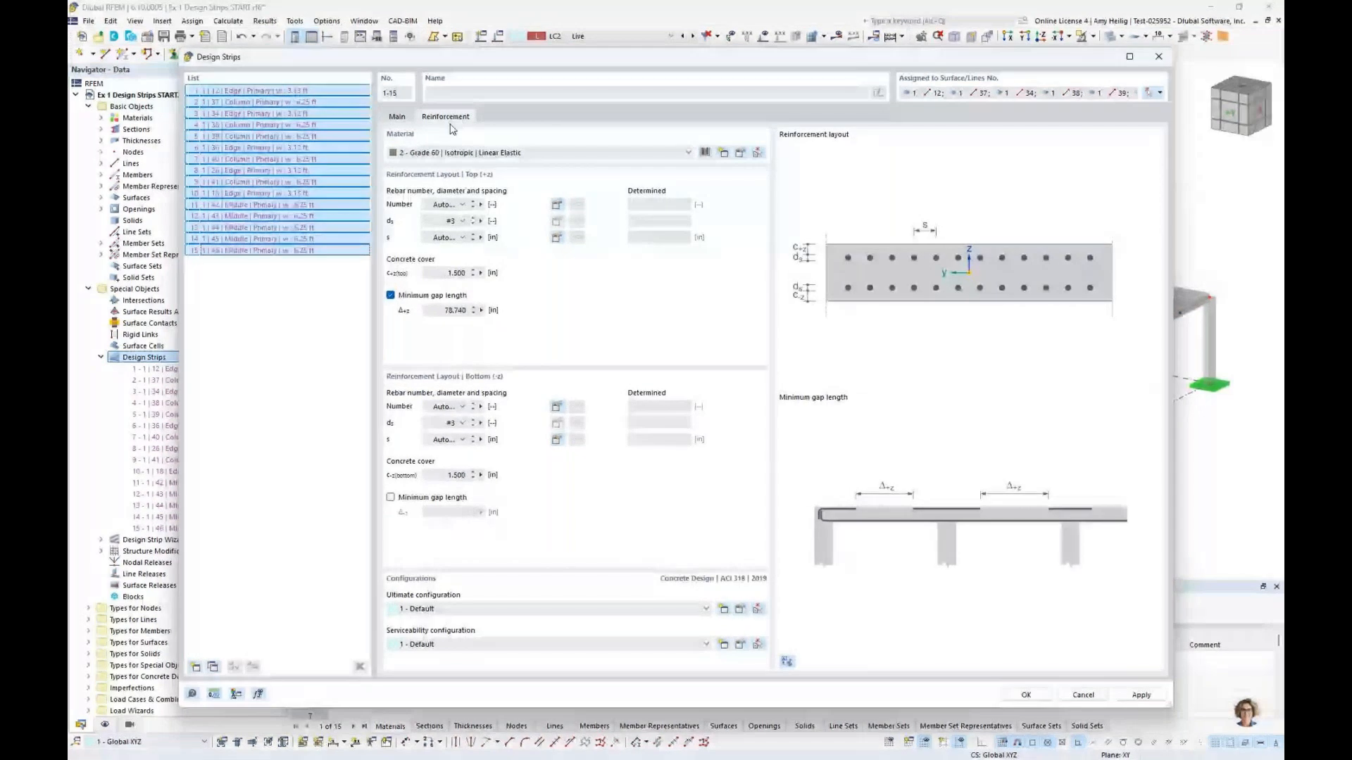
pyautogui.click(391, 295)
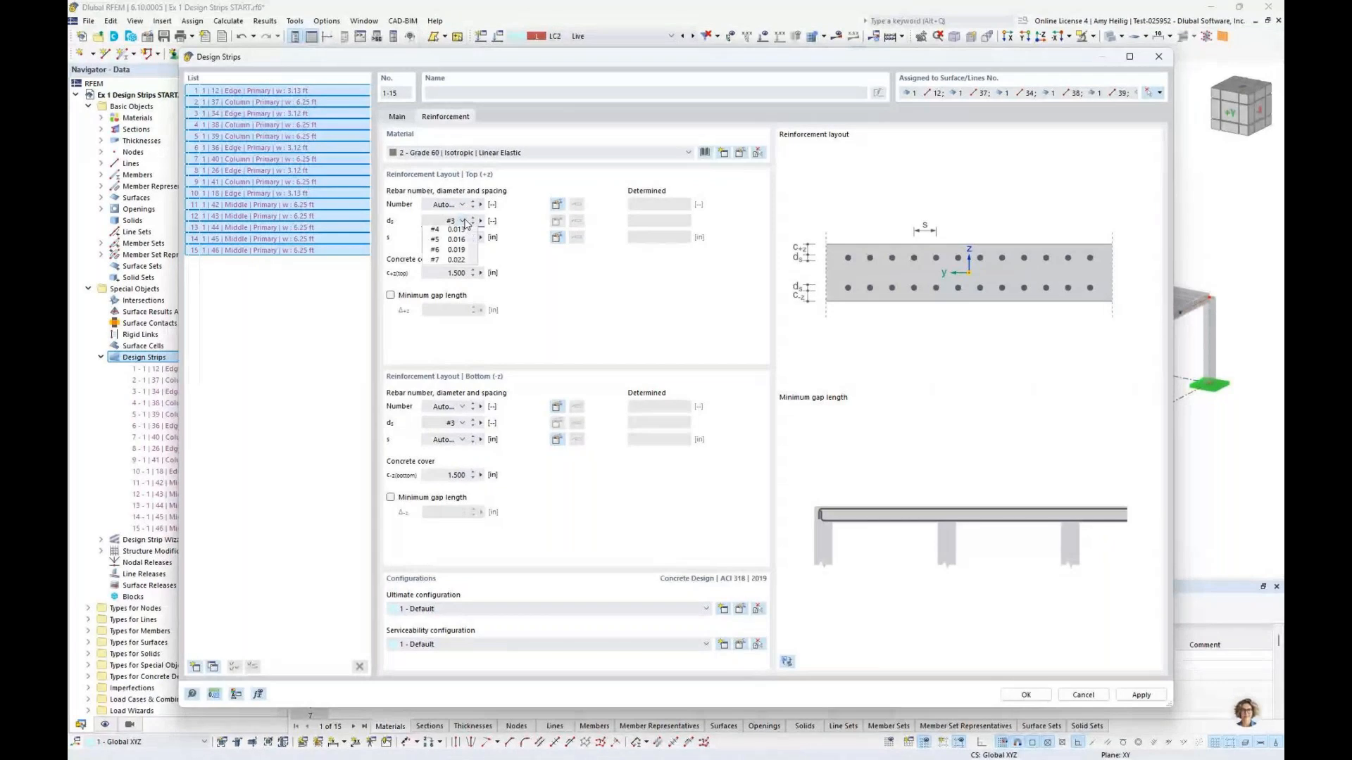
pyautogui.click(463, 221)
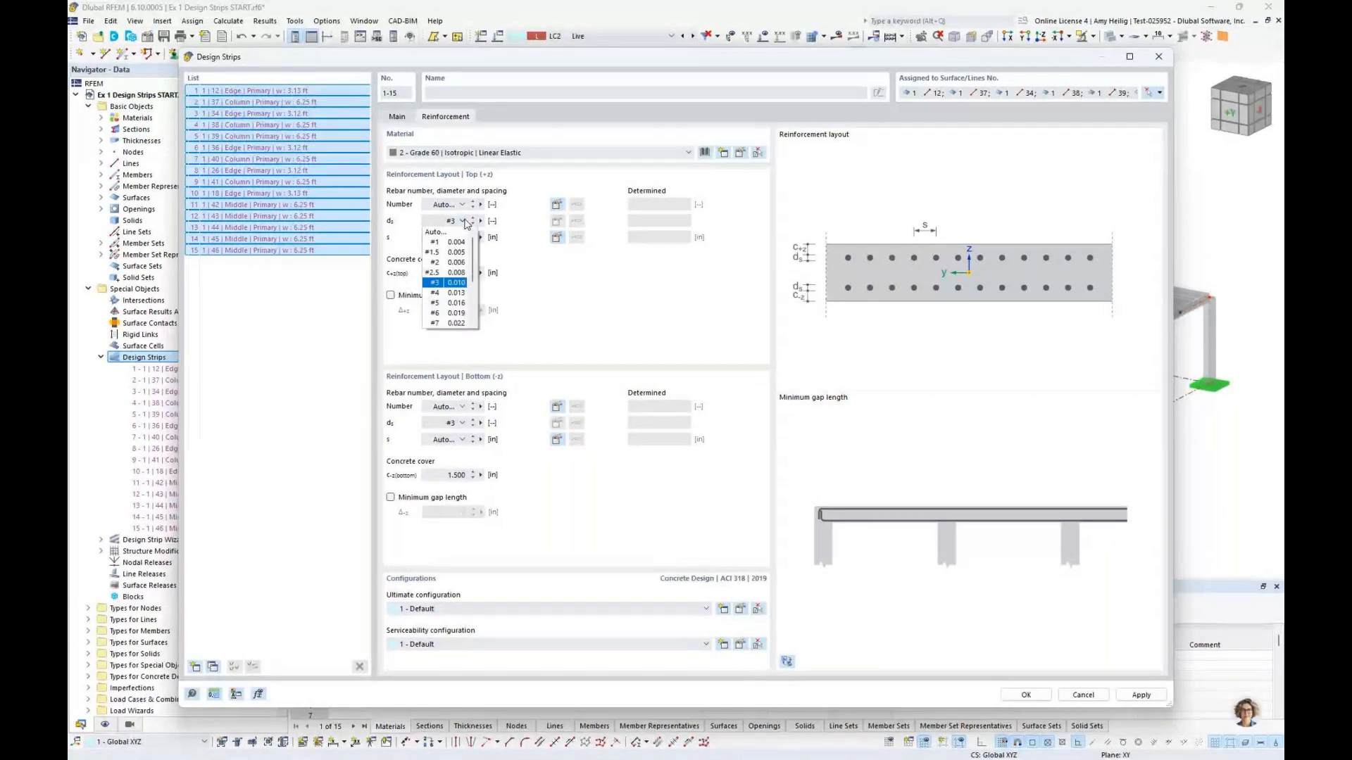
pyautogui.click(450, 314)
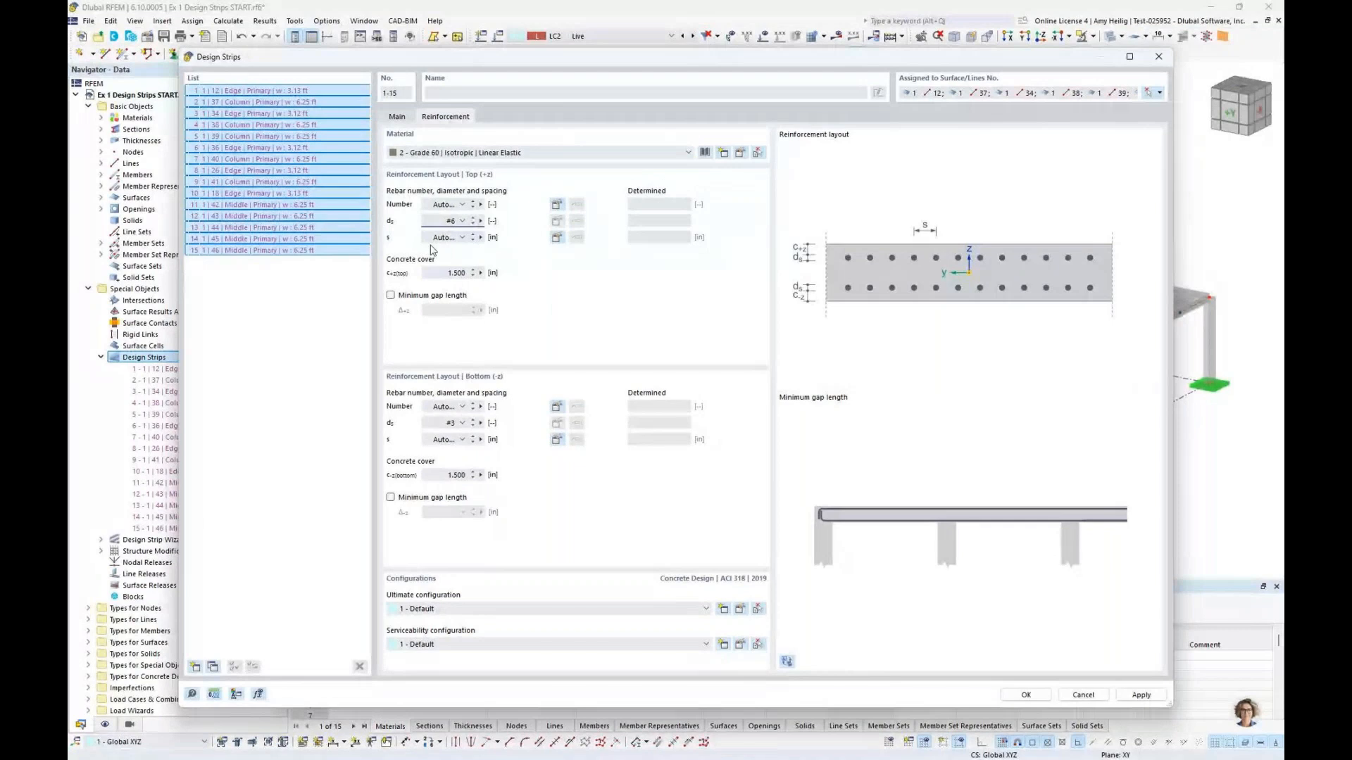
# Step: Set the top rebar spacing of all design strips to a minimum of 3 in, a maximum of 12 in and an increment of 1 in
pyautogui.click(557, 238)
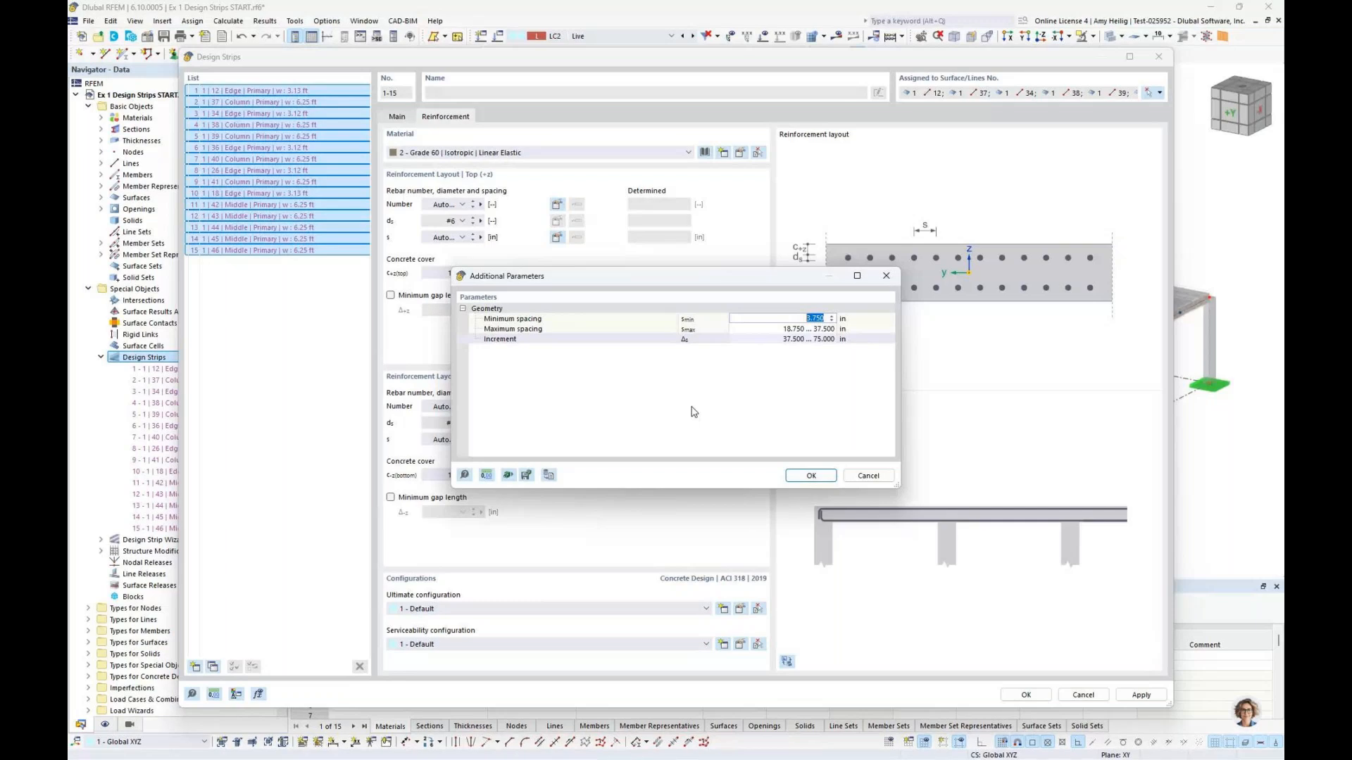
pyautogui.write('3.0')
pyautogui.press('Tab')
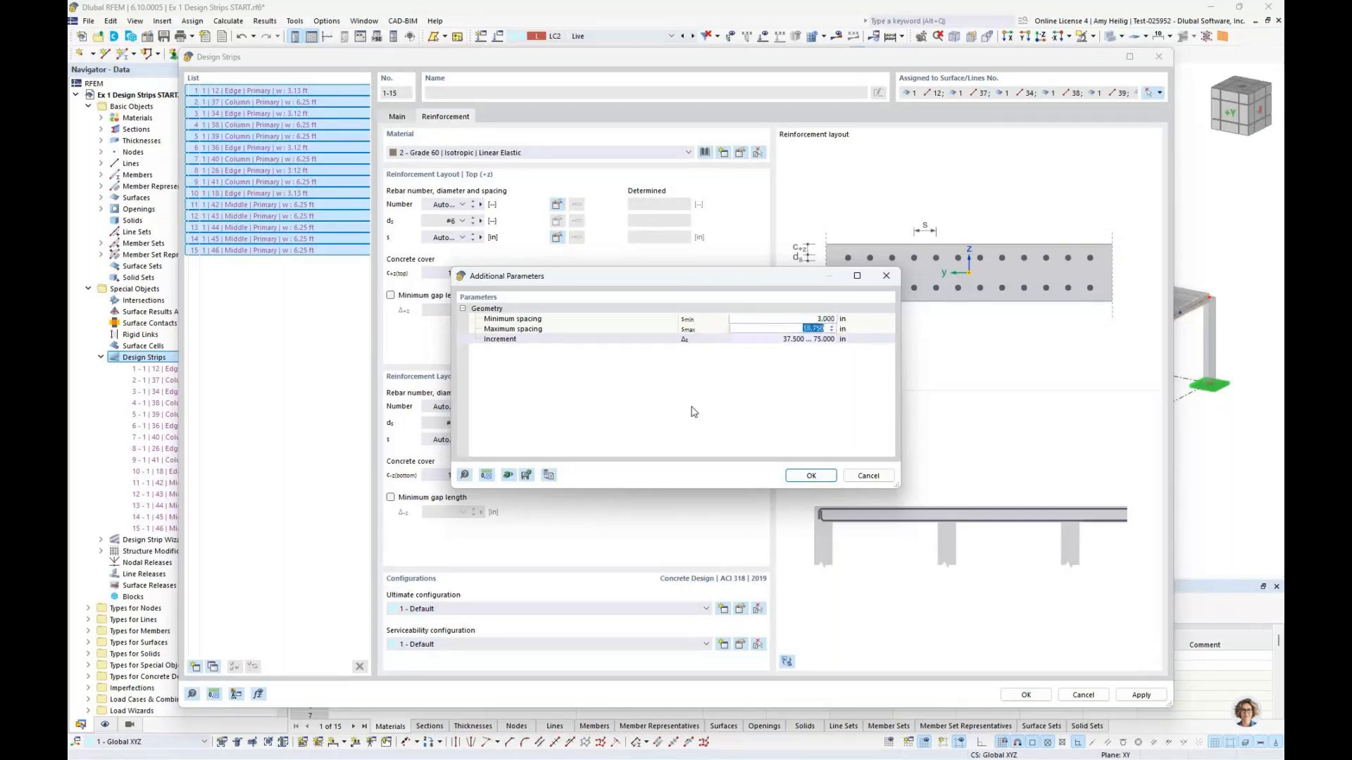
pyautogui.write('12')
pyautogui.press('Tab')
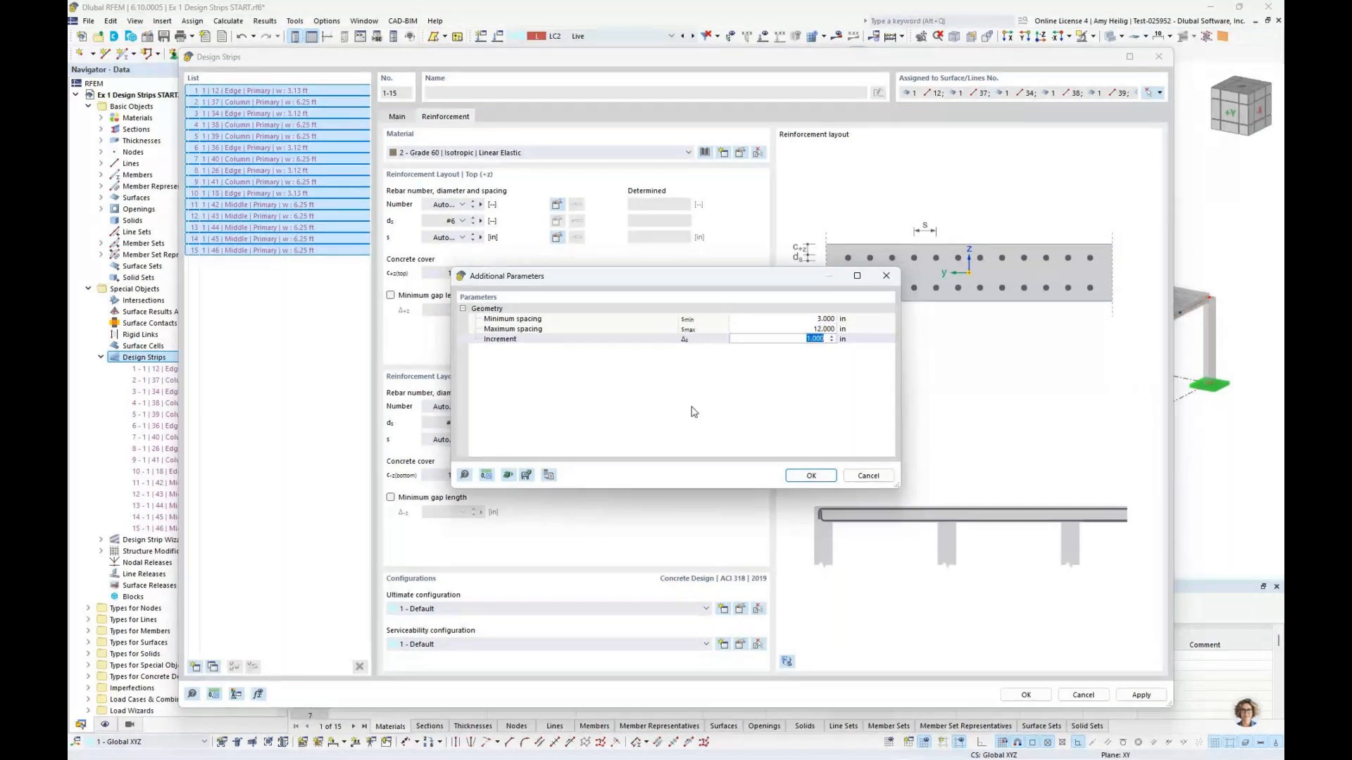
pyautogui.click(817, 477)
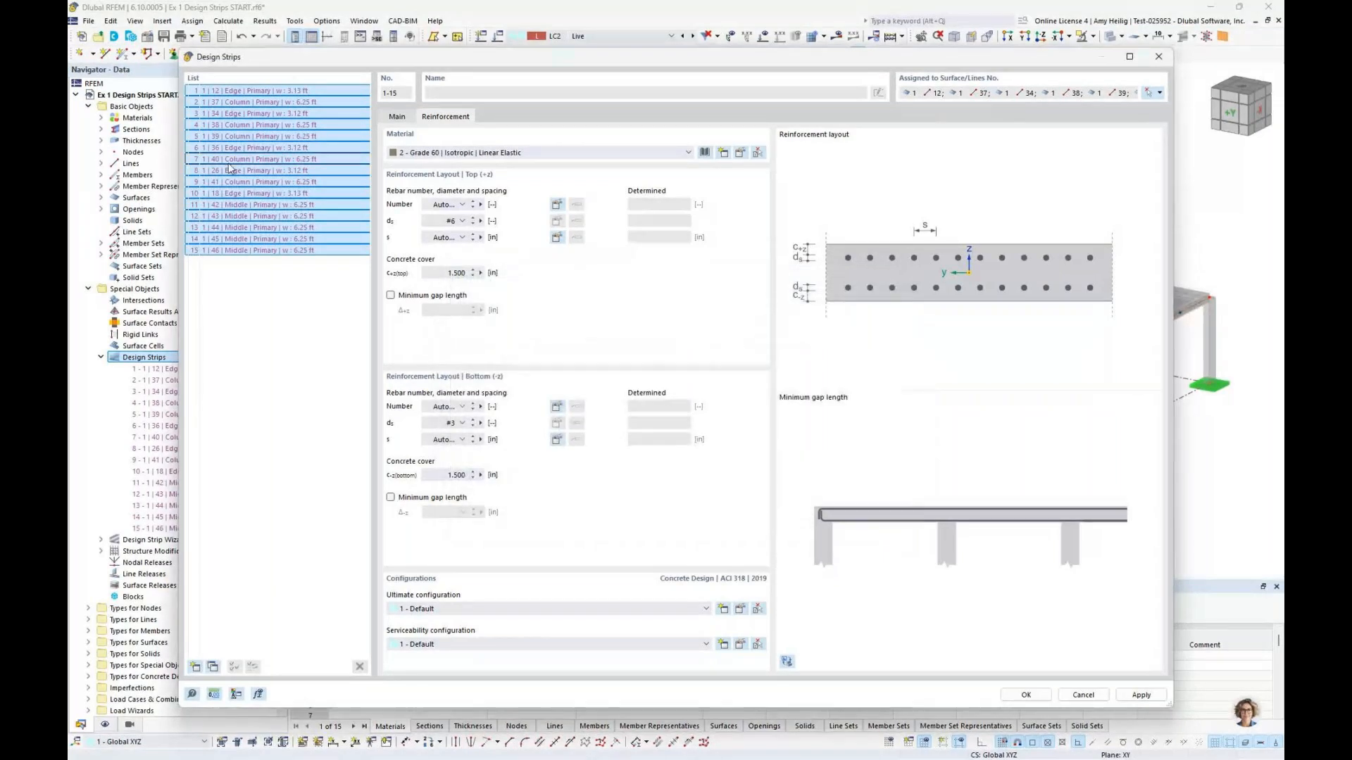
# Step: Try the minimum gap length option for the top reinforcement of the column strip on line 37
pyautogui.click(302, 102)
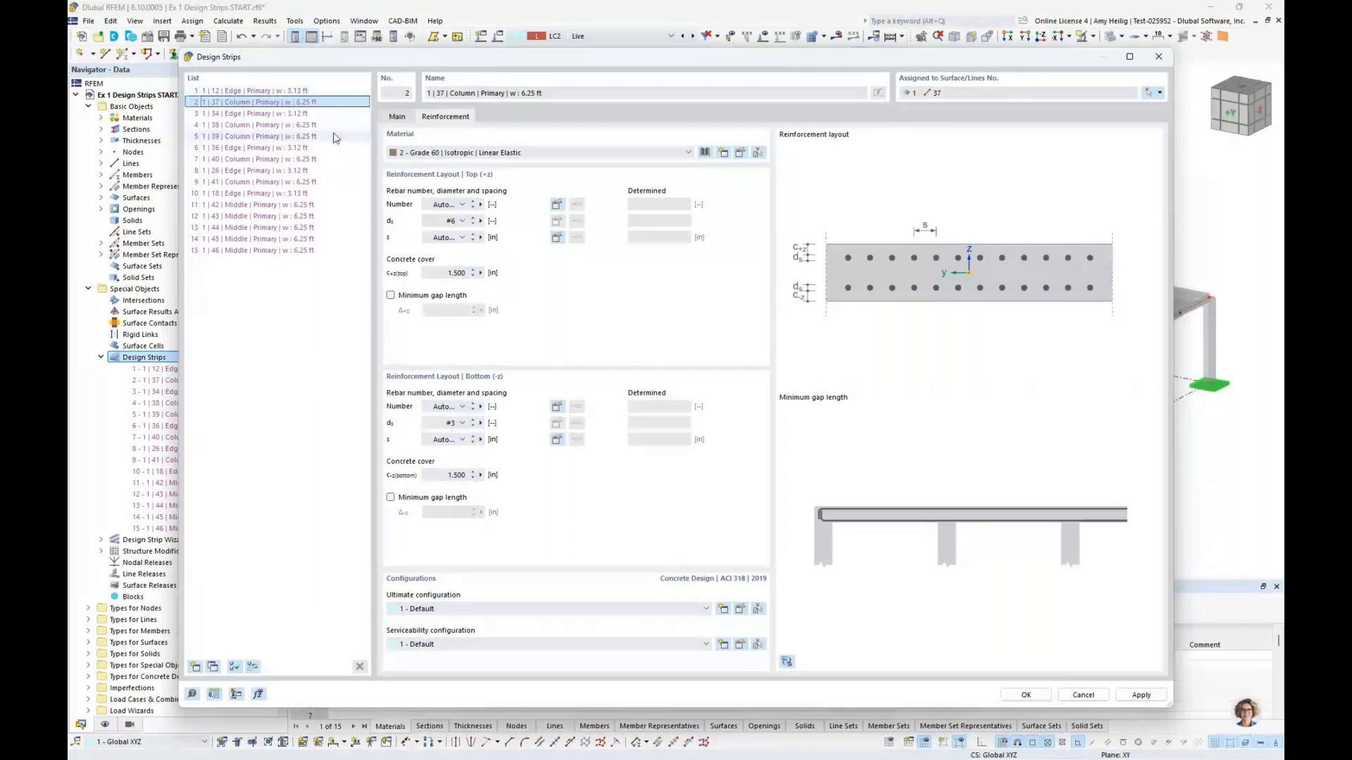
pyautogui.click(391, 295)
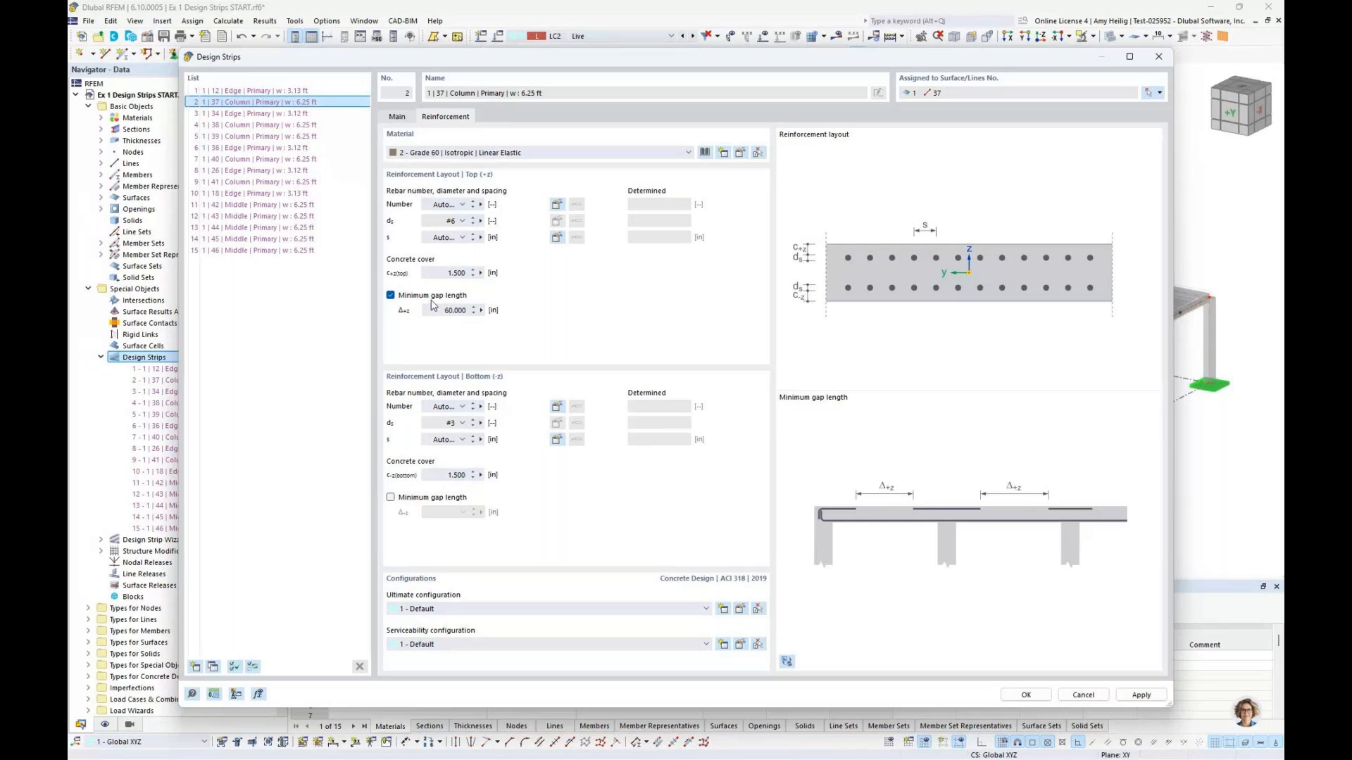
pyautogui.click(391, 297)
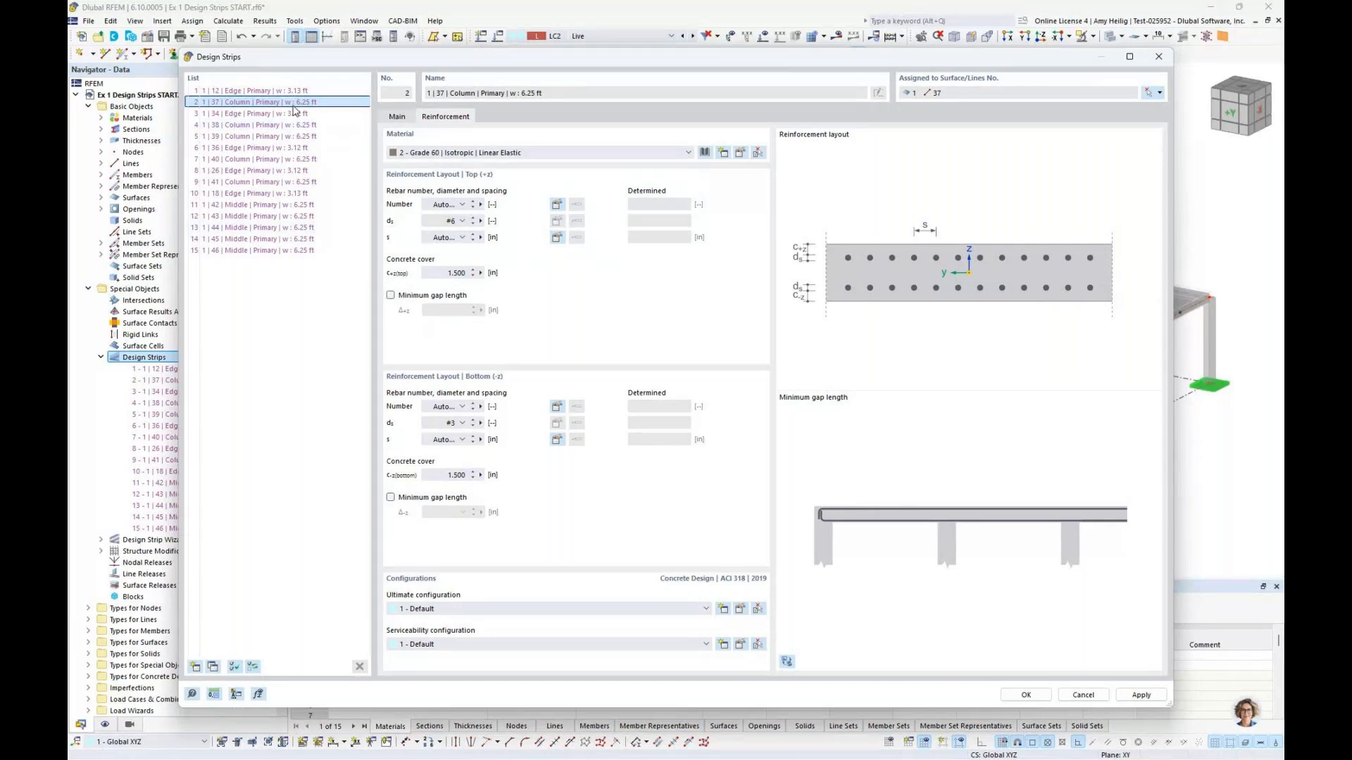
# Step: Set the bottom reinforcement bar diameter of all 15 design strips to #6
pyautogui.click(254, 91)
pyautogui.keyDown('shift'); pyautogui.click(292, 250); pyautogui.keyUp('shift')
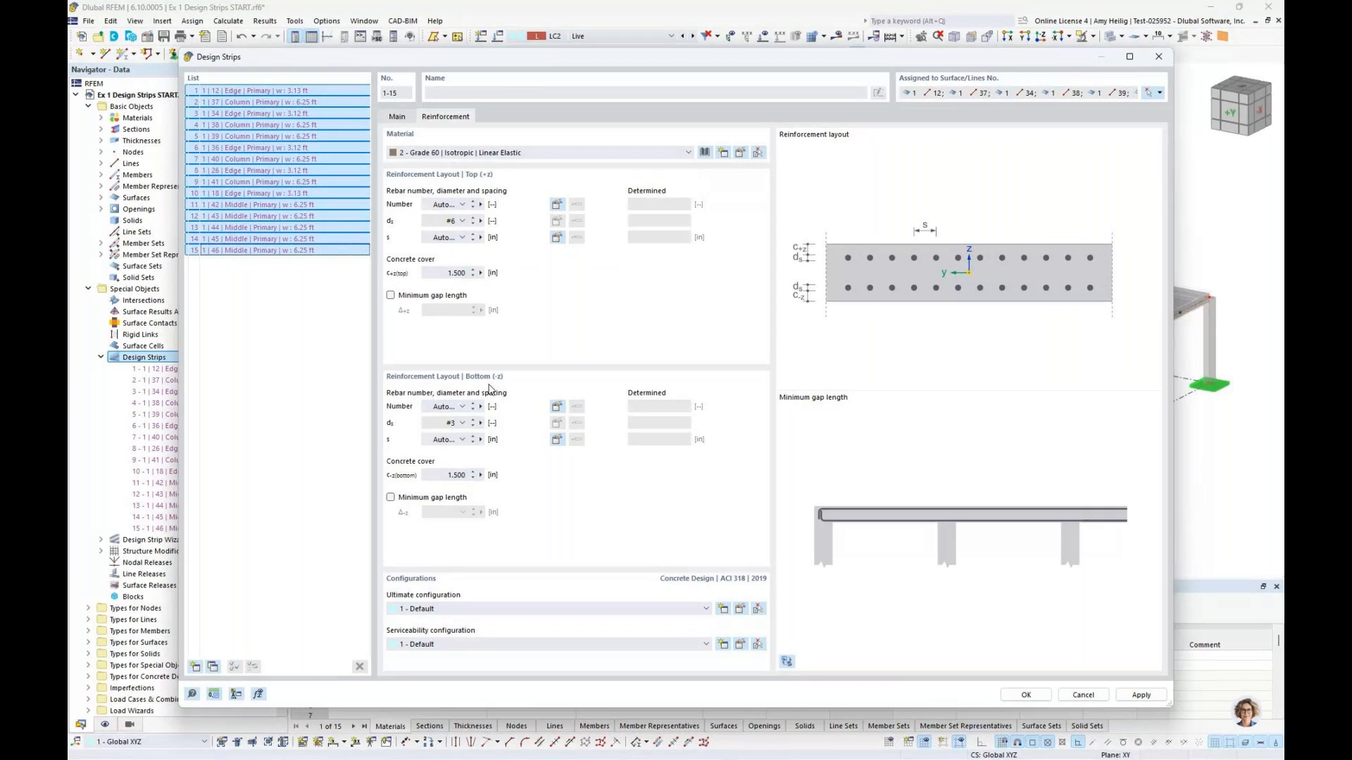
pyautogui.click(464, 422)
pyautogui.click(445, 469)
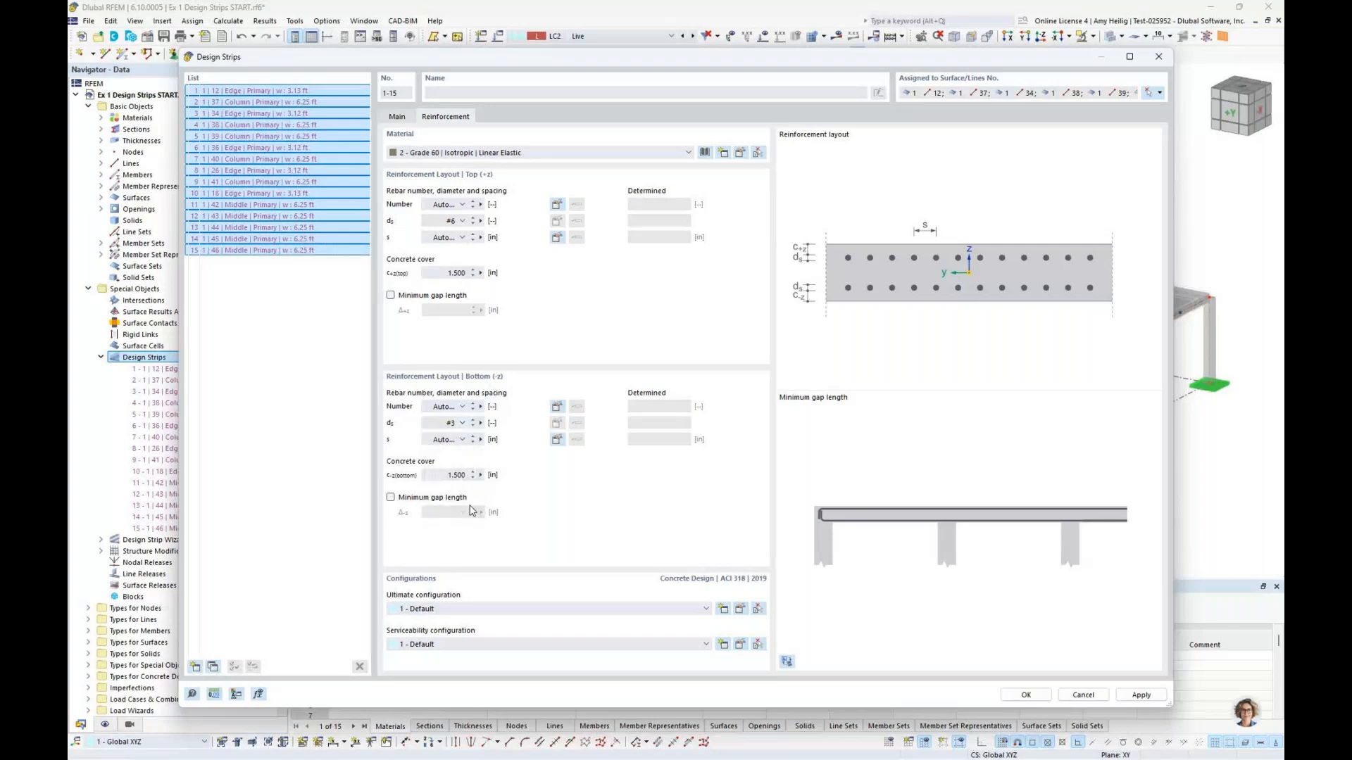
# Step: Set the bottom rebar spacing of all design strips to a maximum of 12 in with an increment of 1 in
pyautogui.click(557, 440)
pyautogui.click(745, 329)
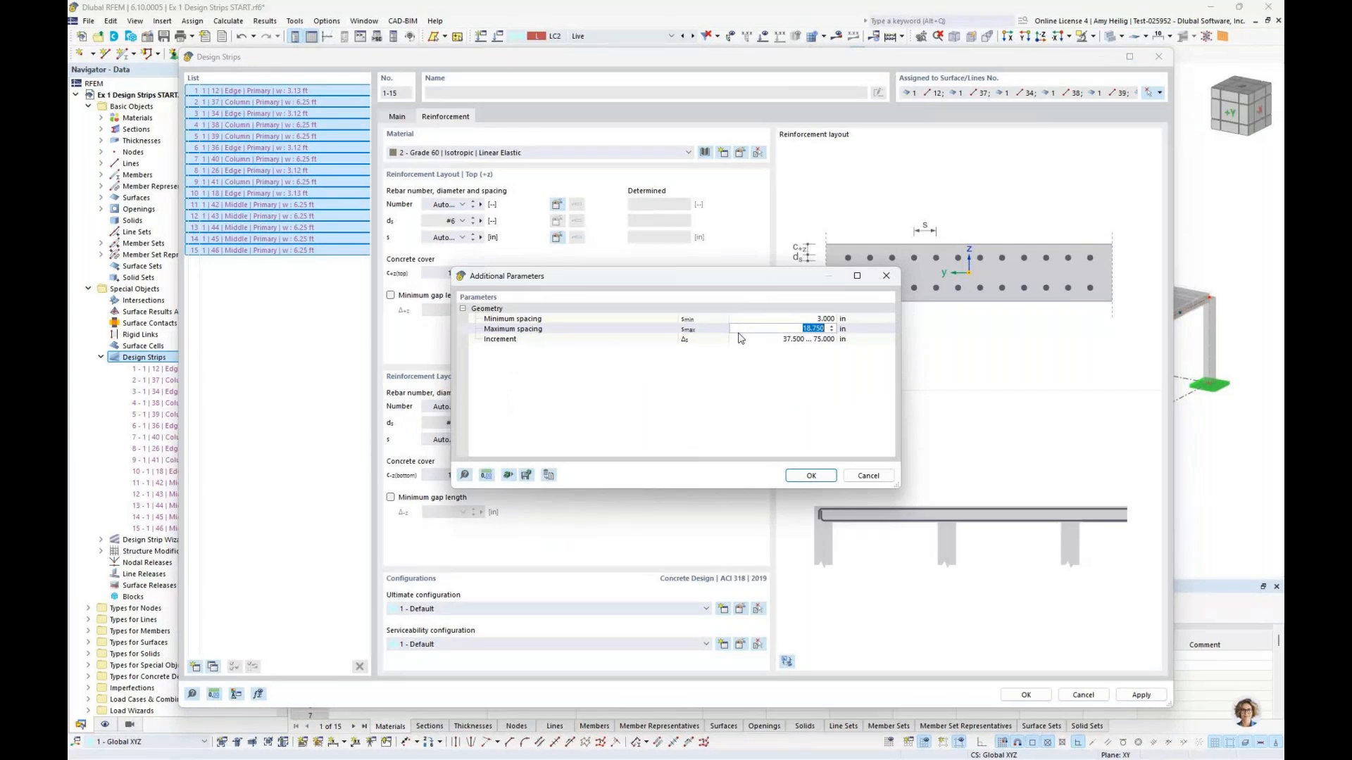
pyautogui.write('12')
pyautogui.press('Tab')
pyautogui.write('1.0')
pyautogui.click(749, 306)
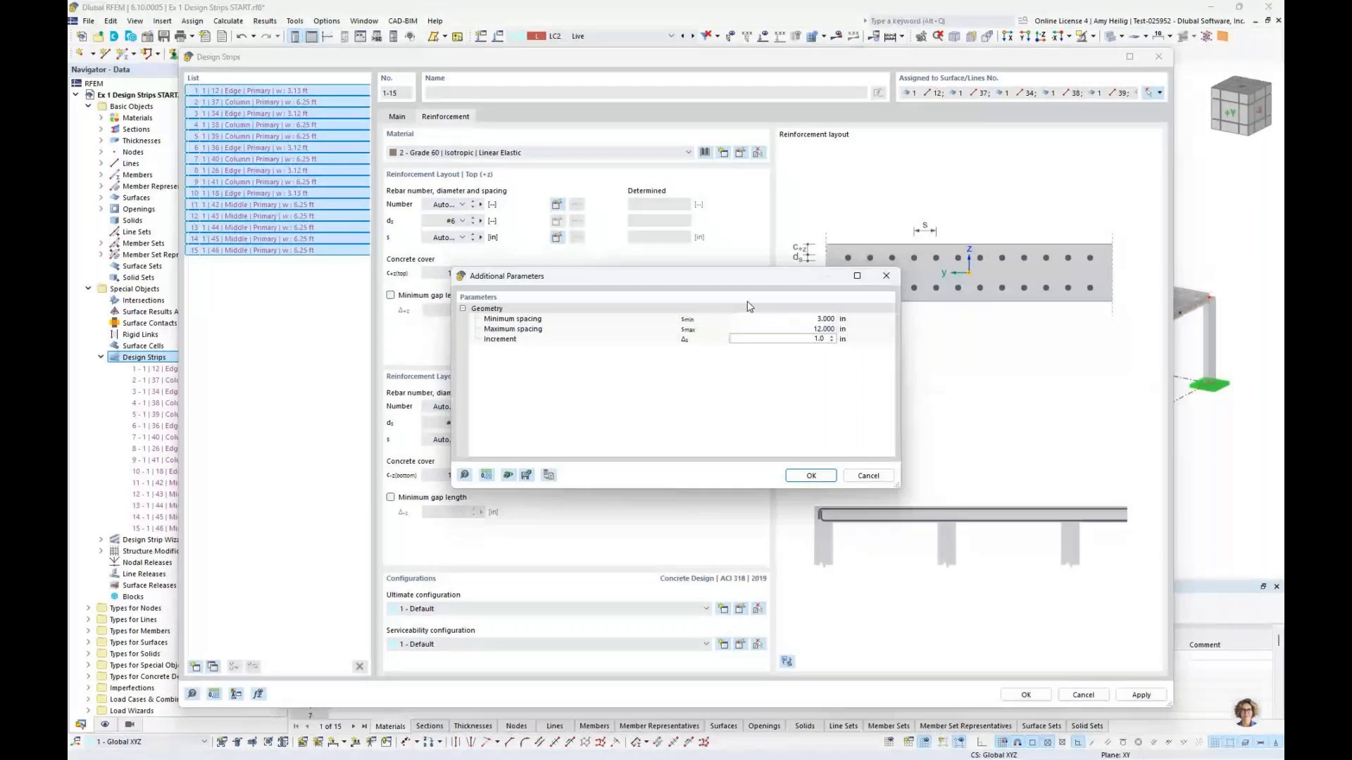
pyautogui.click(812, 477)
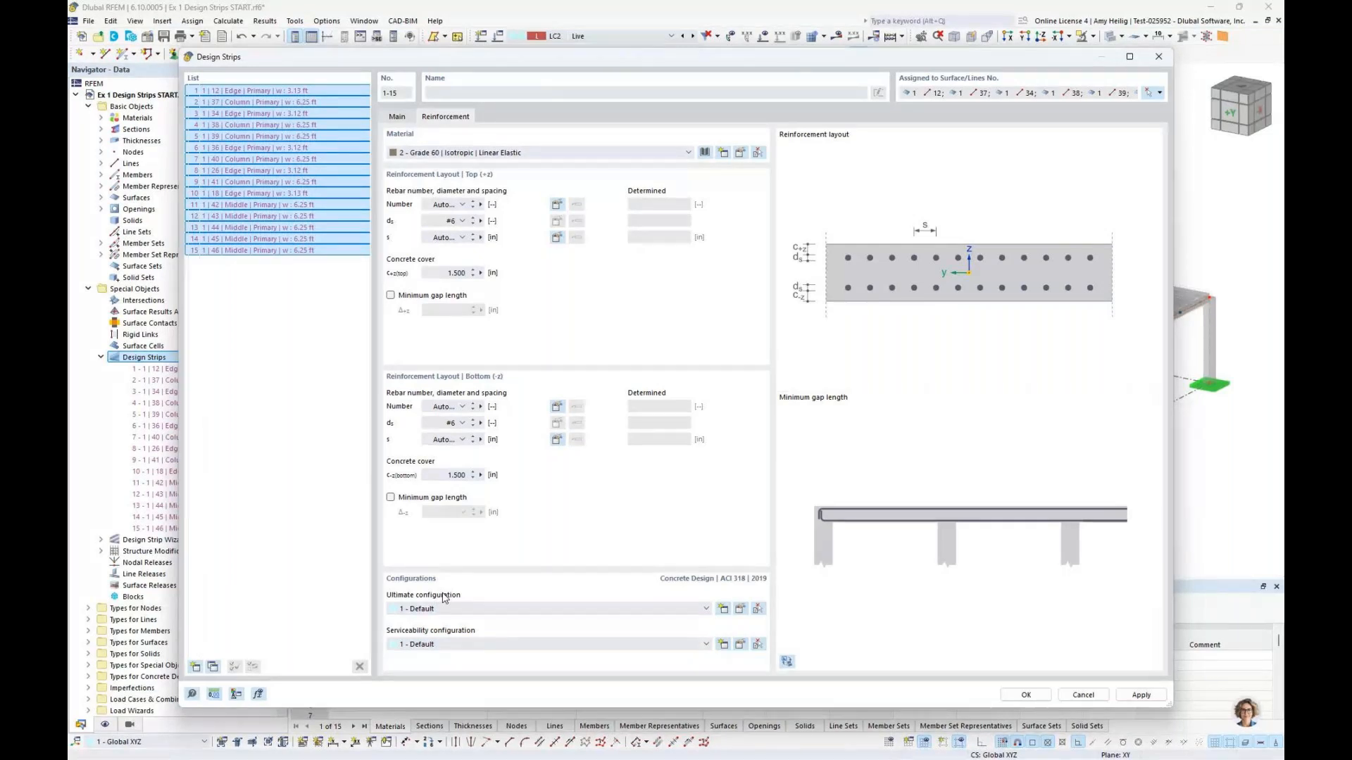
# Step: Exclude torsional moments from the internal forces considered for members in the default strength configuration
pyautogui.click(740, 609)
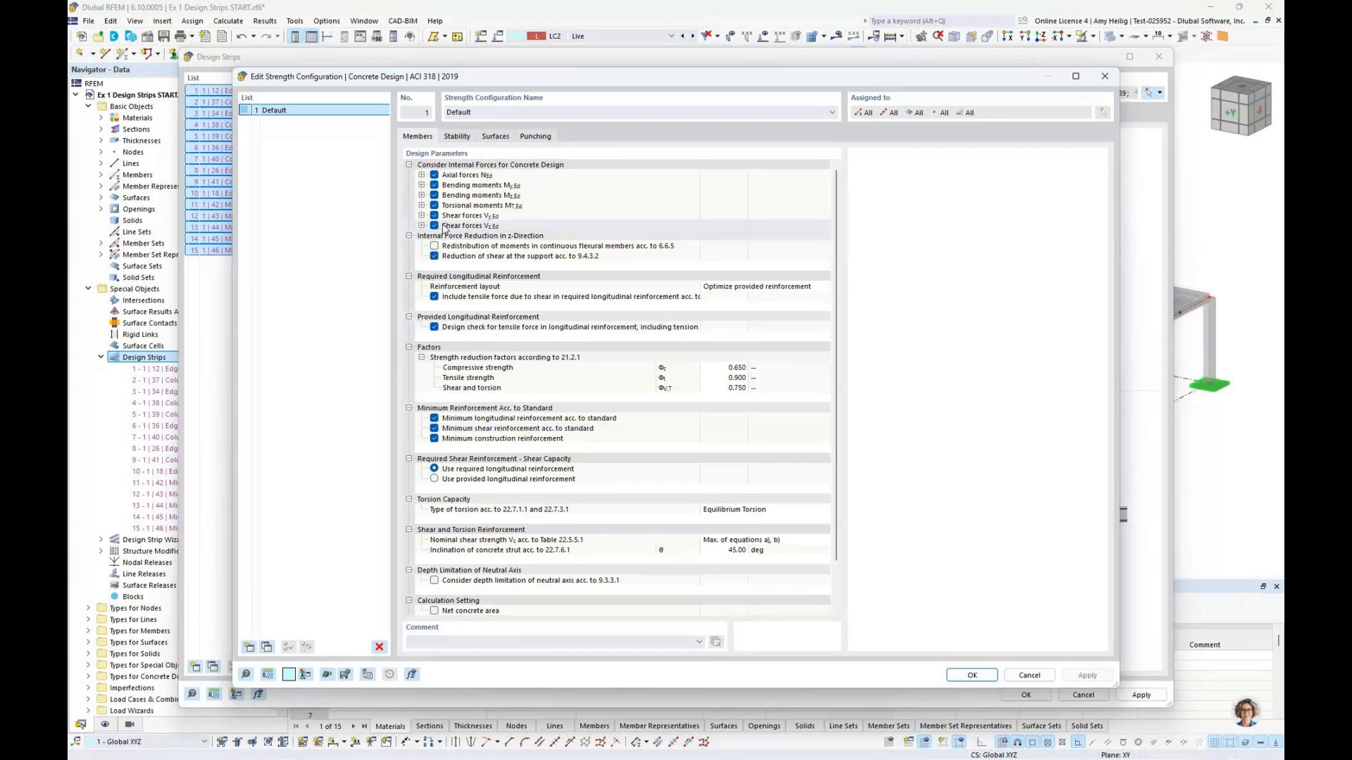
pyautogui.click(434, 205)
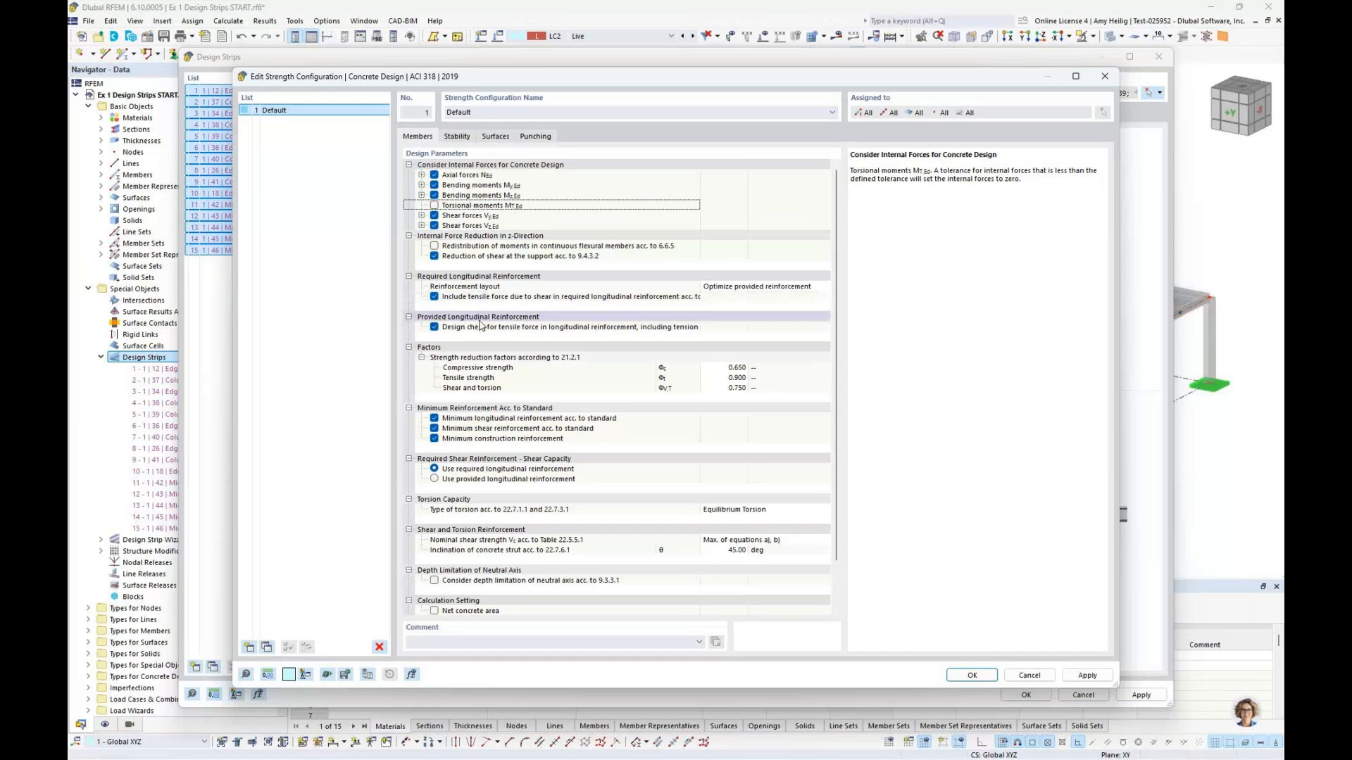
pyautogui.scroll(-3, 480, 325)
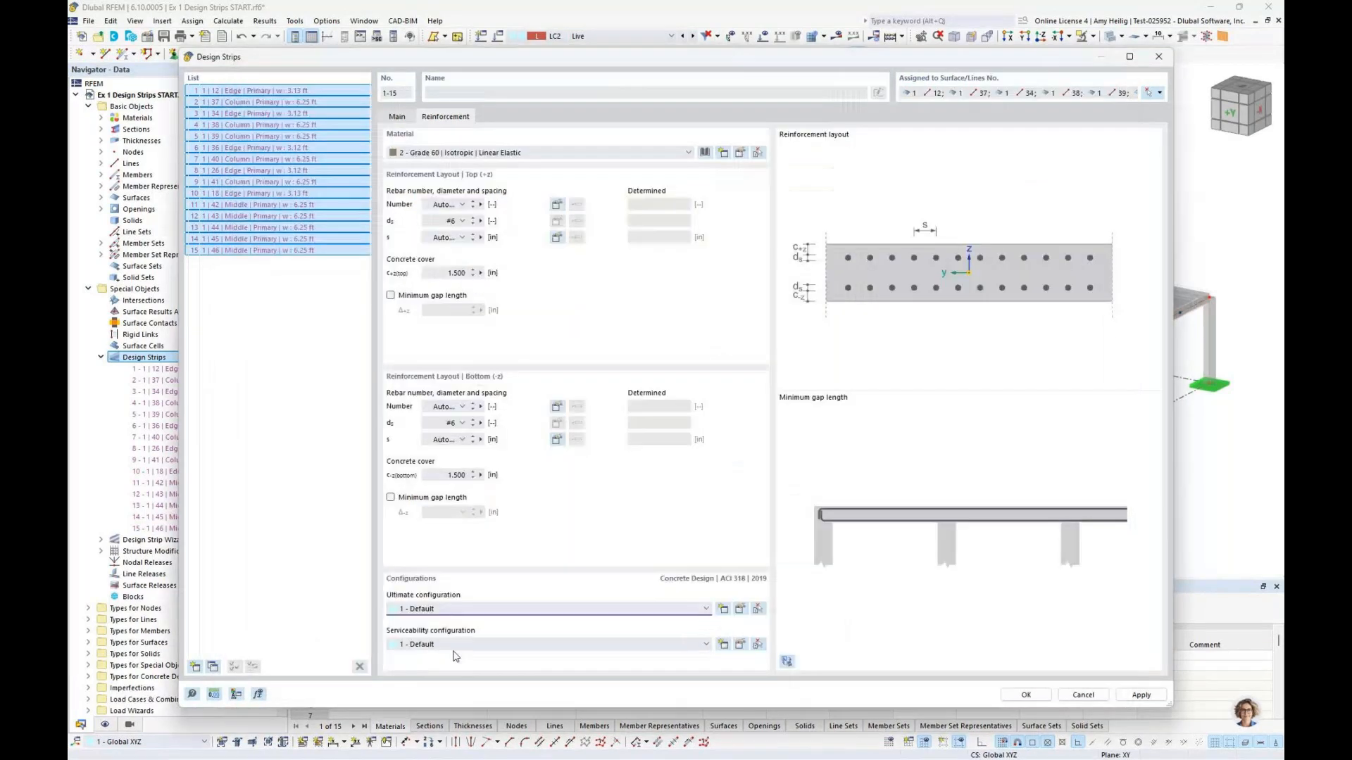
# Step: Turn off design with direct crack width calculation in the default serviceability configuration and accept the design strip settings
pyautogui.click(740, 646)
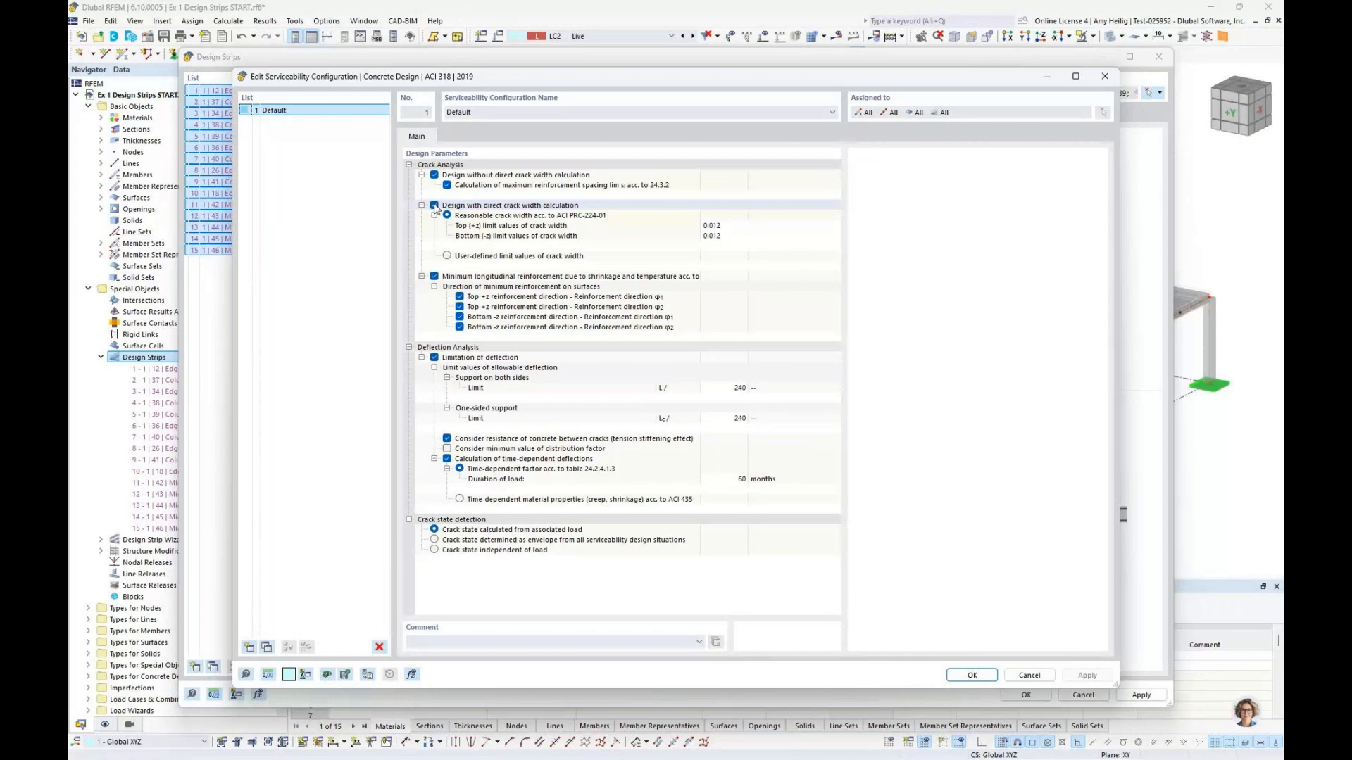
pyautogui.click(434, 206)
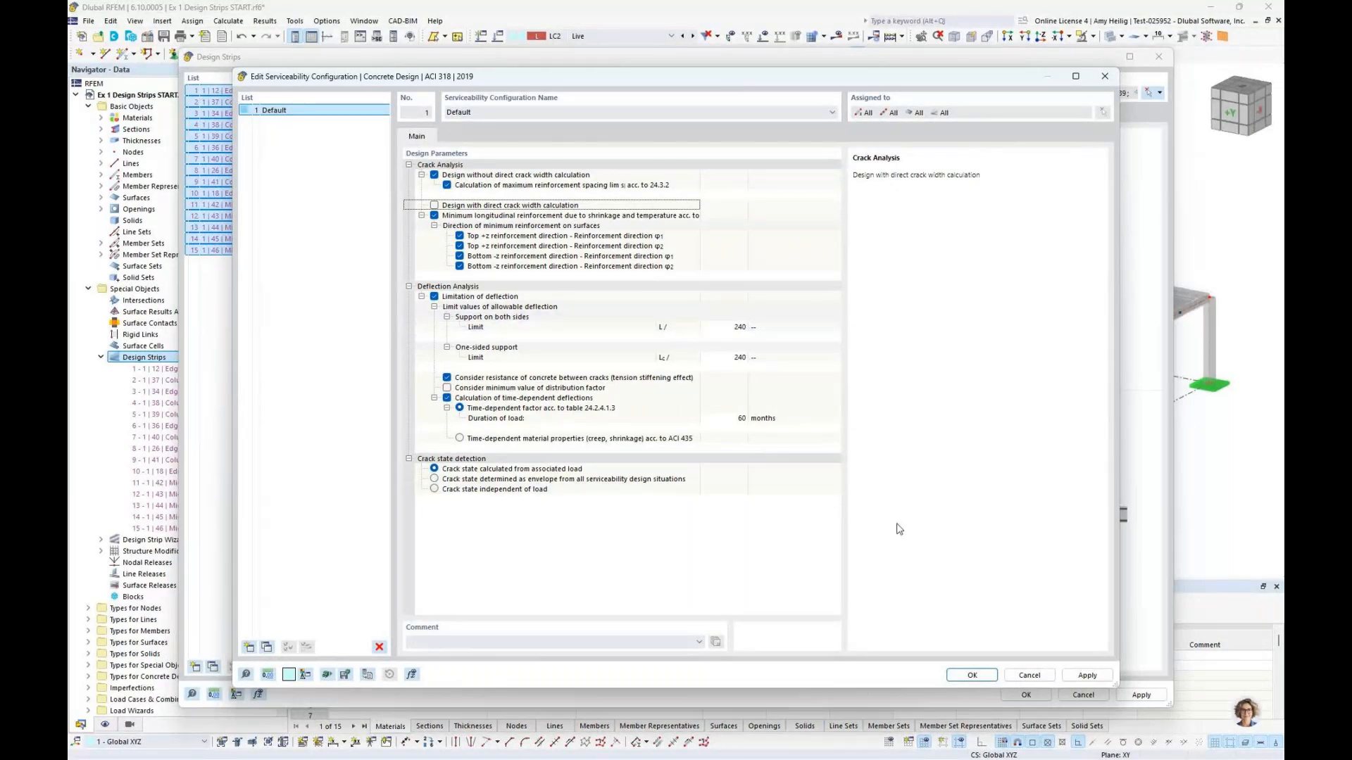
pyautogui.click(971, 675)
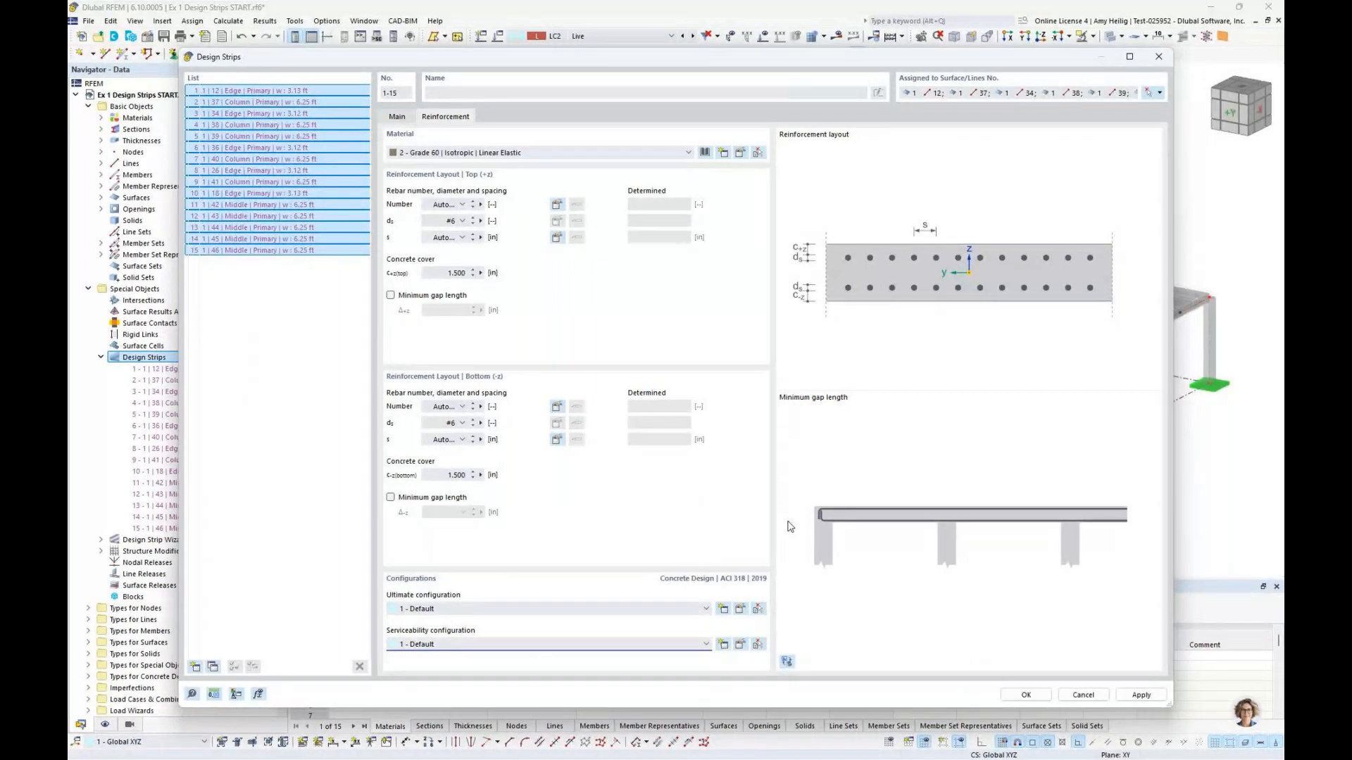
pyautogui.click(790, 527)
pyautogui.press('Return')
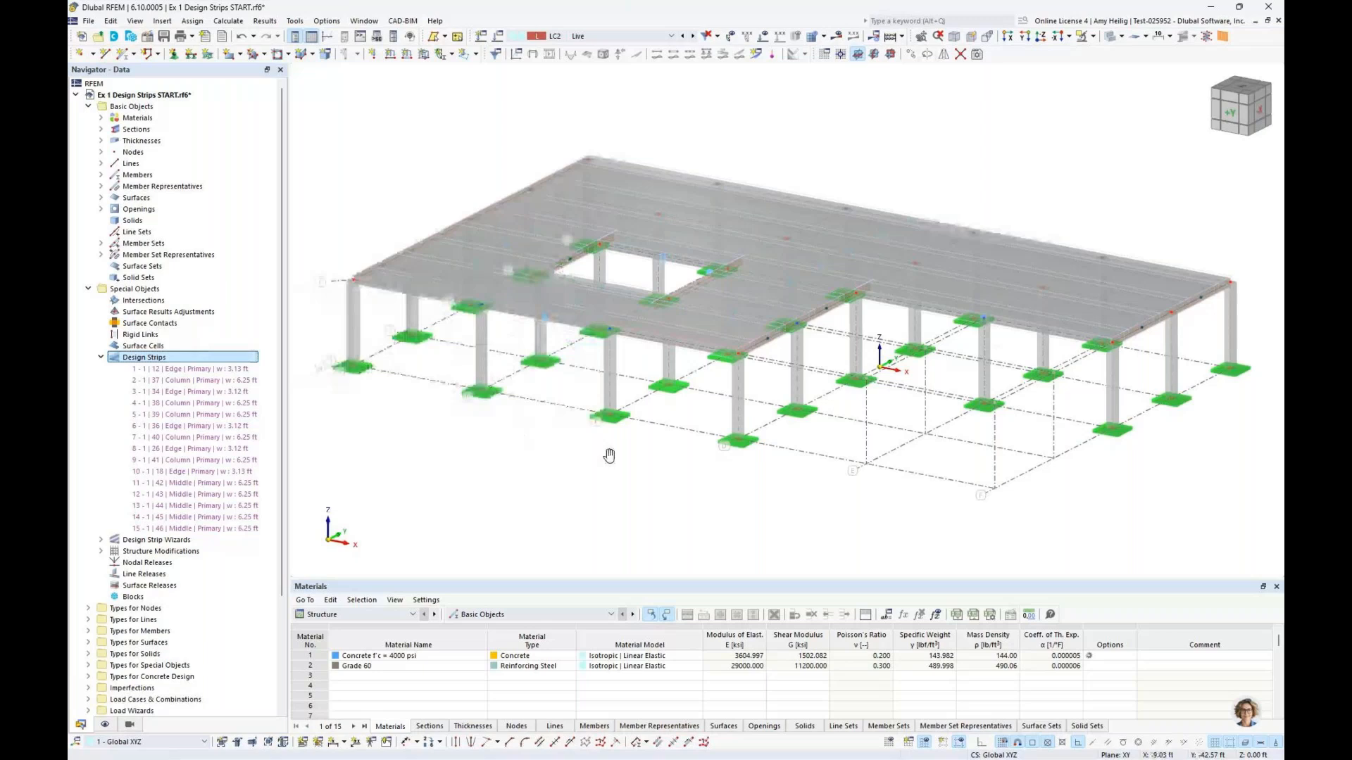
# Step: Open the Concrete Design input data in an enlarged table and check the limit state types of design situations DS1 and DS2
pyautogui.click(101, 357)
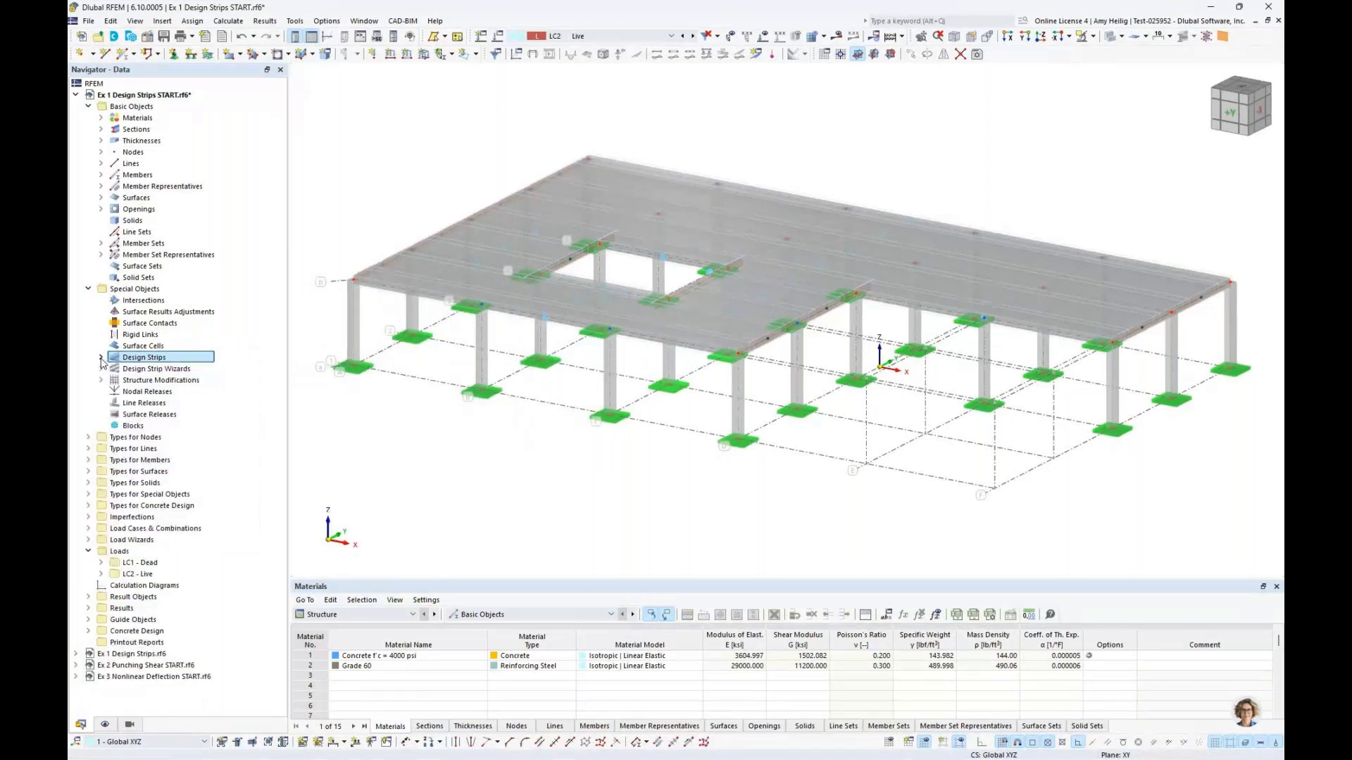
pyautogui.click(356, 615)
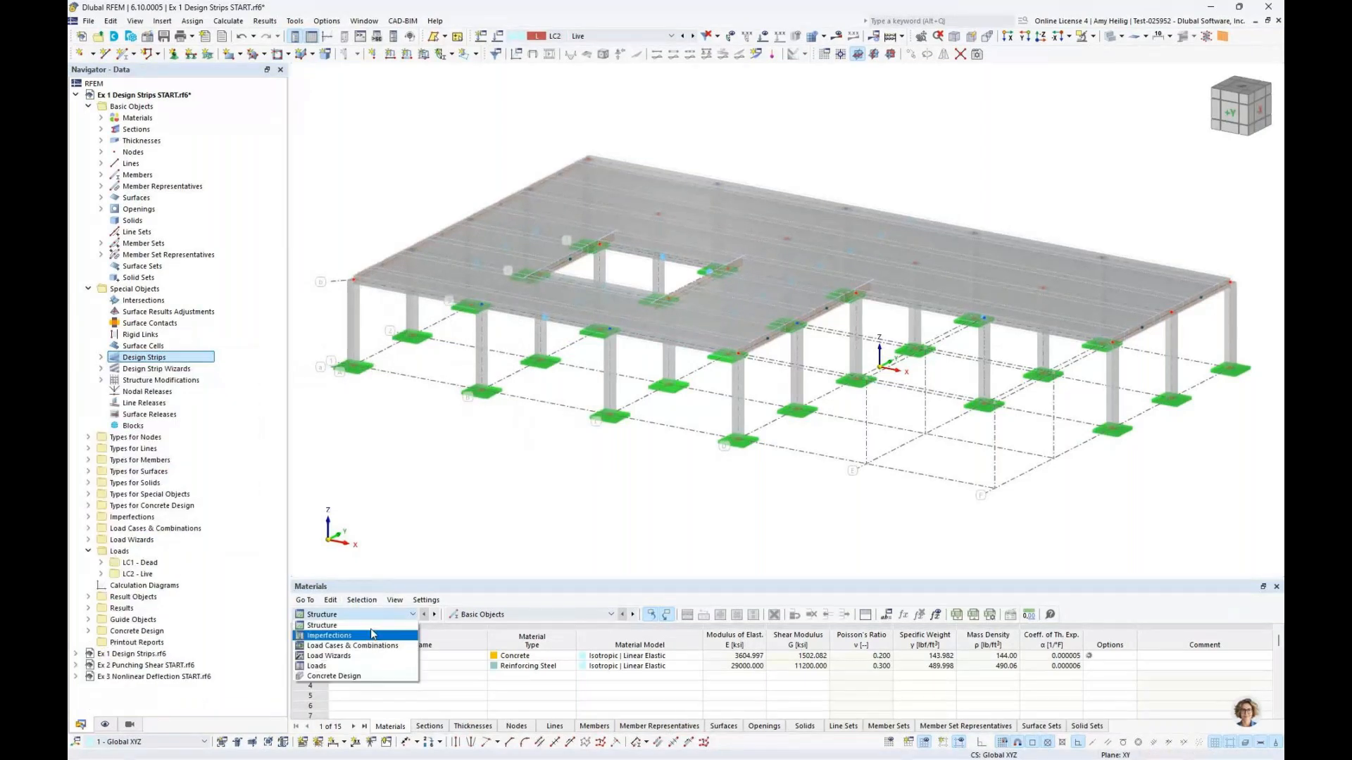
pyautogui.click(363, 676)
pyautogui.moveTo(478, 576); pyautogui.dragTo(485, 465)
pyautogui.click(482, 500)
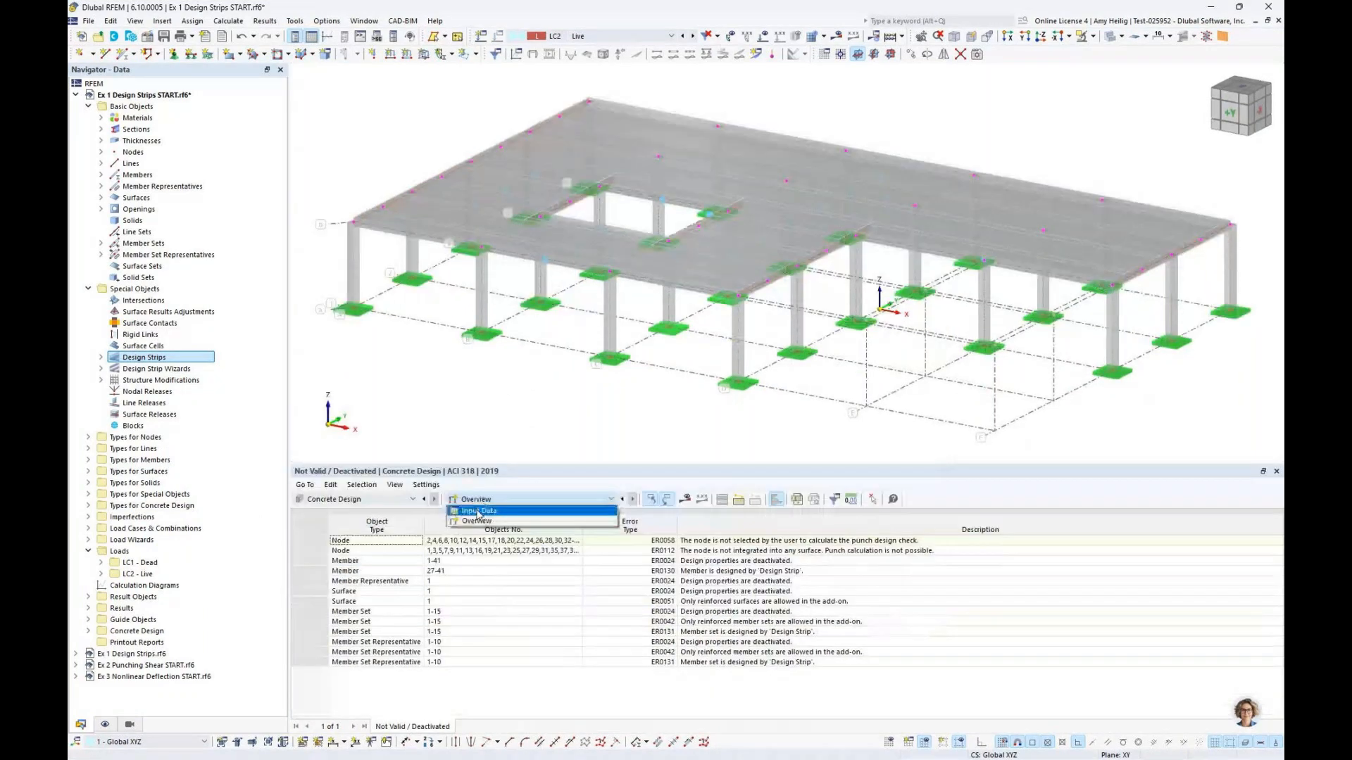
pyautogui.click(477, 511)
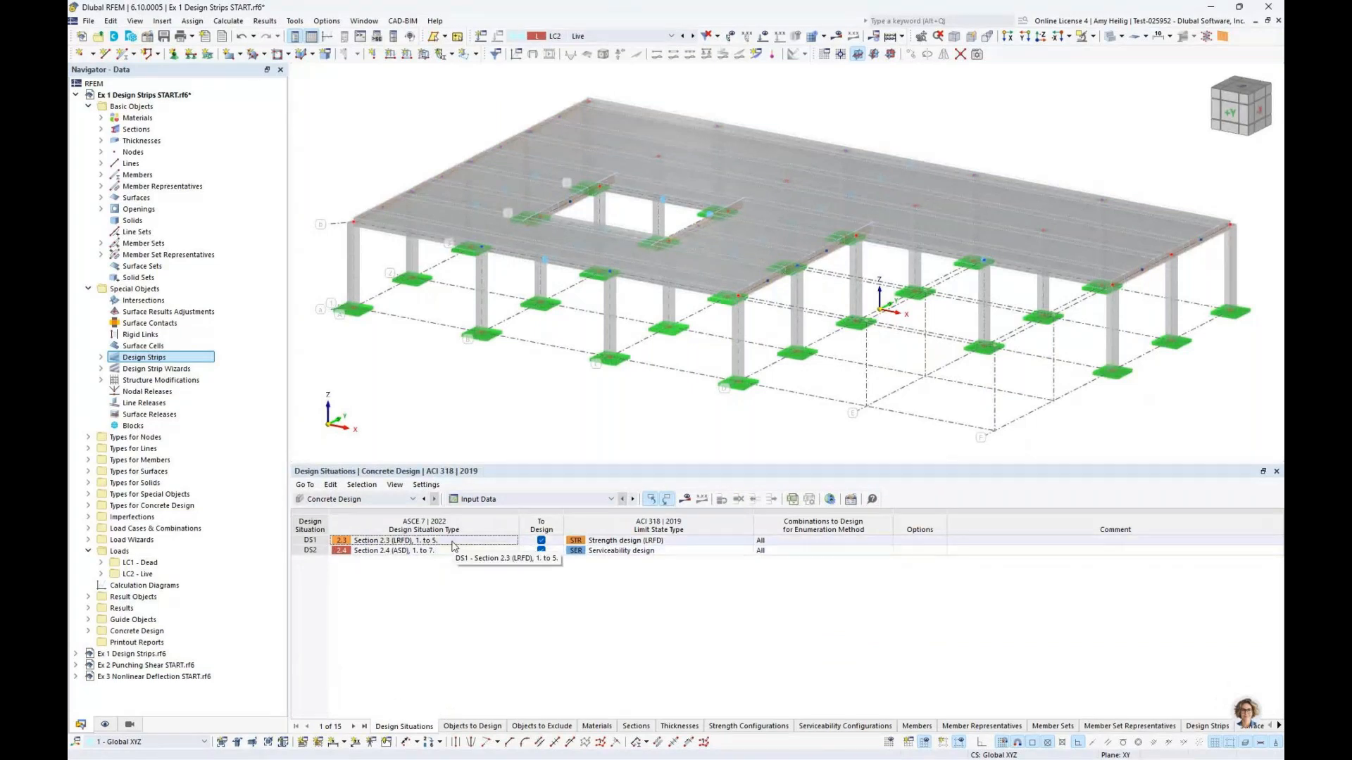
pyautogui.click(638, 542)
pyautogui.click(640, 549)
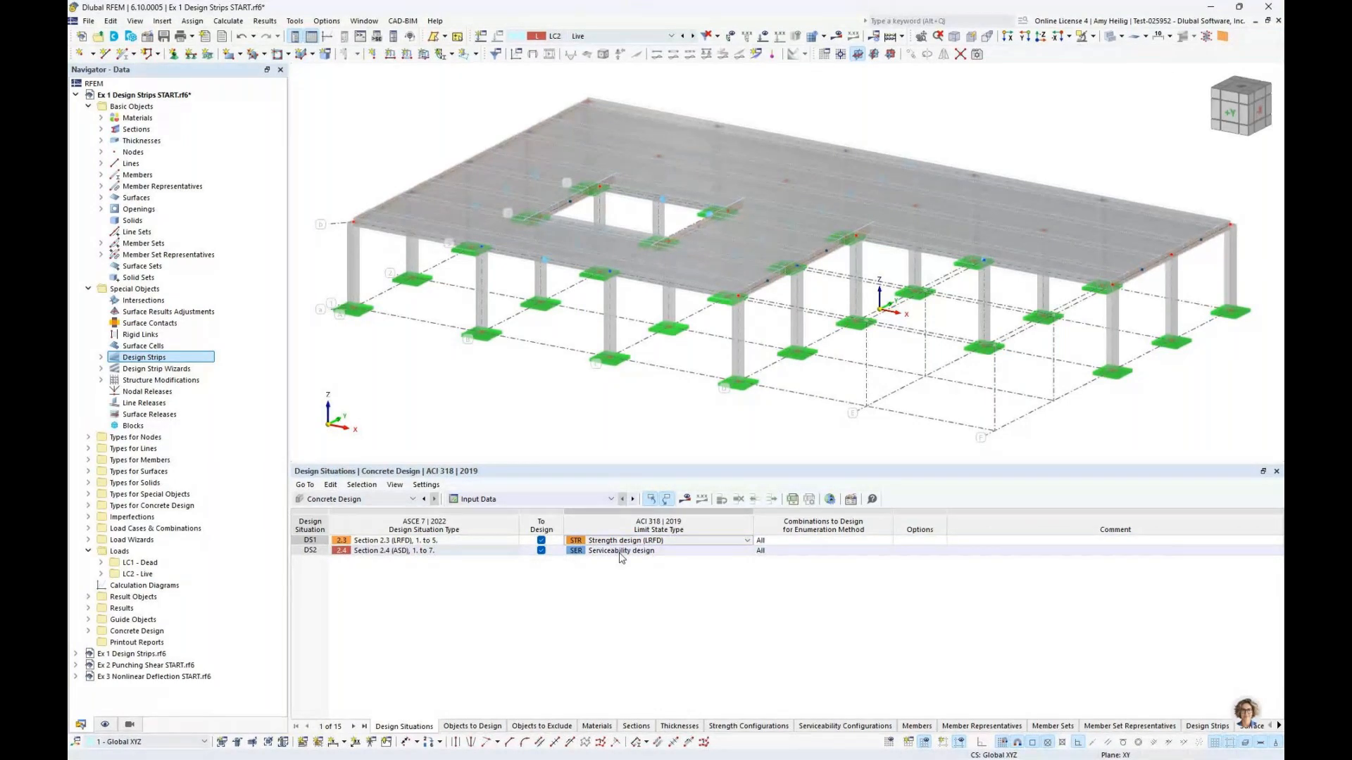
# Step: Exclude members, member sets, both kinds of representatives, surfaces and punching nodes from the objects to design, leaving only the design strips
pyautogui.click(472, 726)
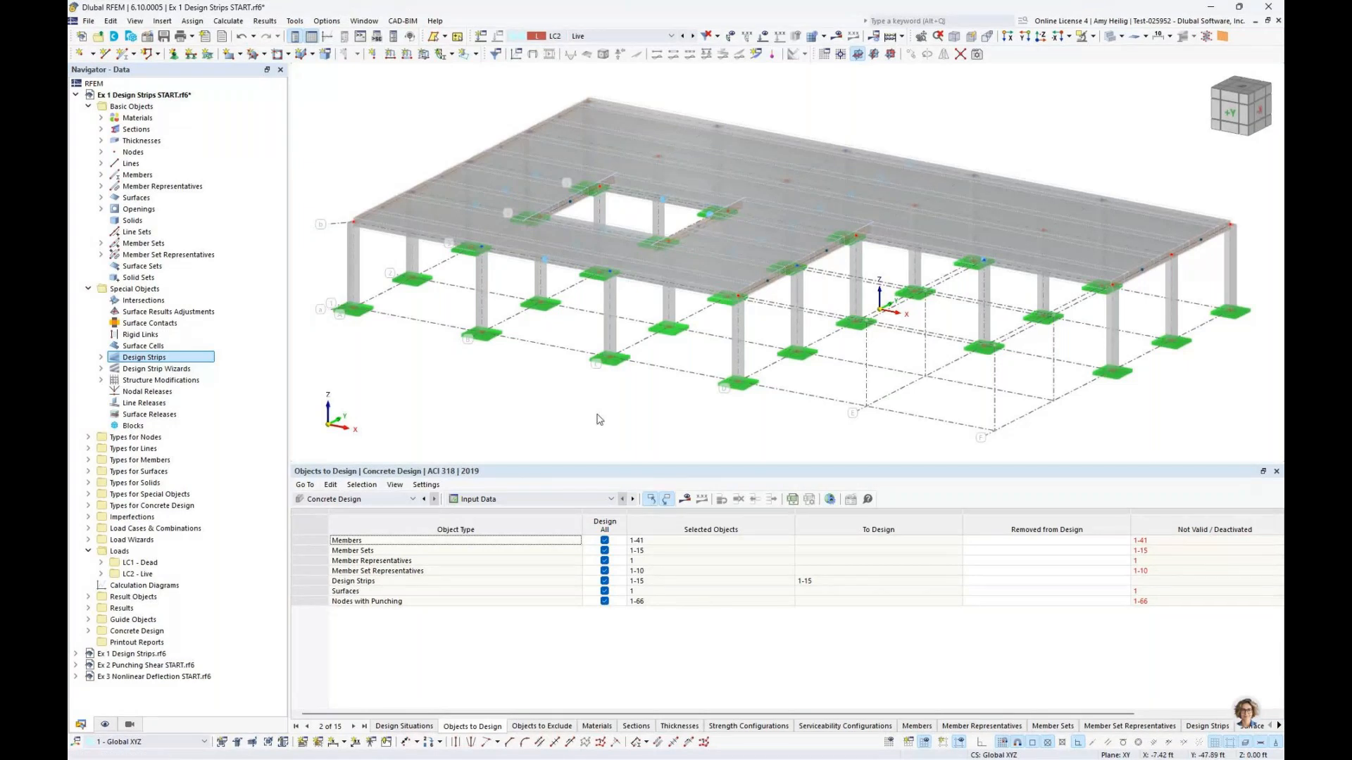
pyautogui.click(604, 541)
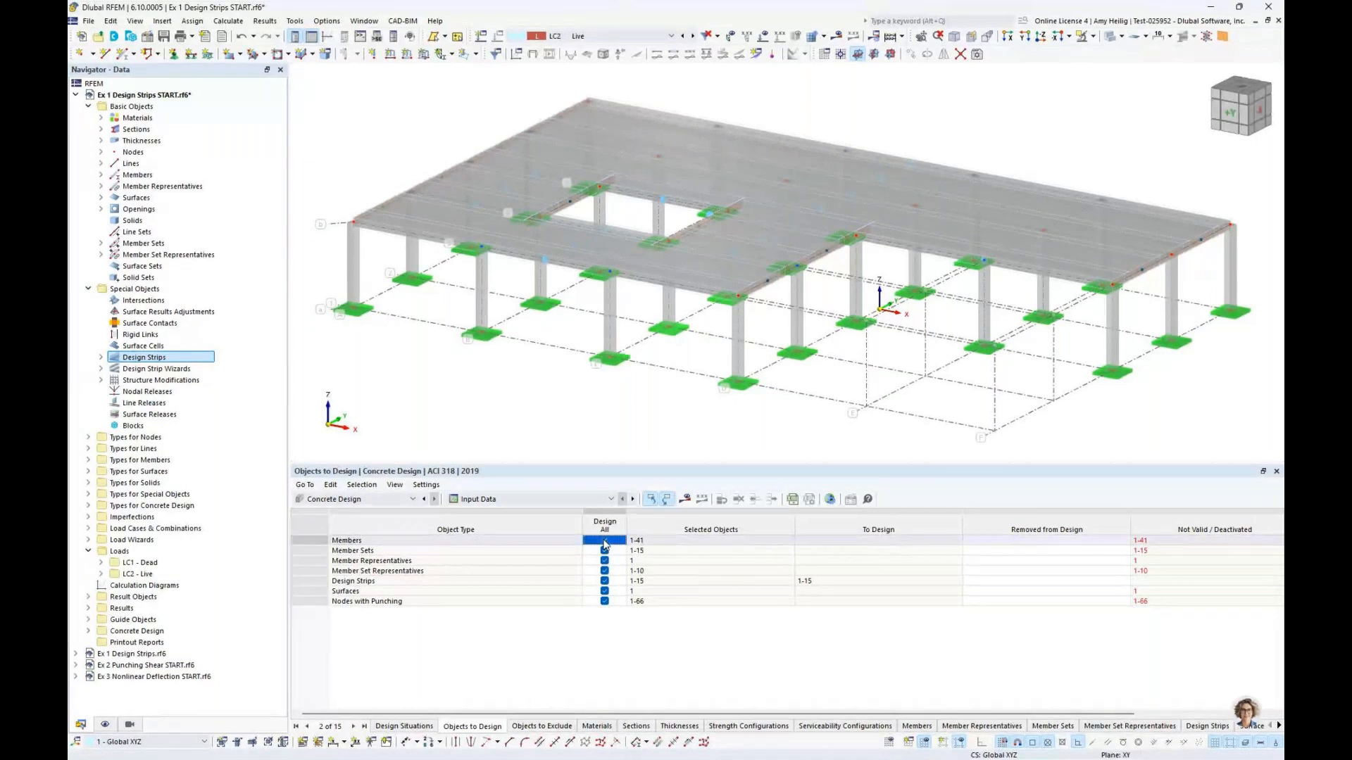
pyautogui.click(604, 541)
pyautogui.click(604, 551)
pyautogui.click(604, 561)
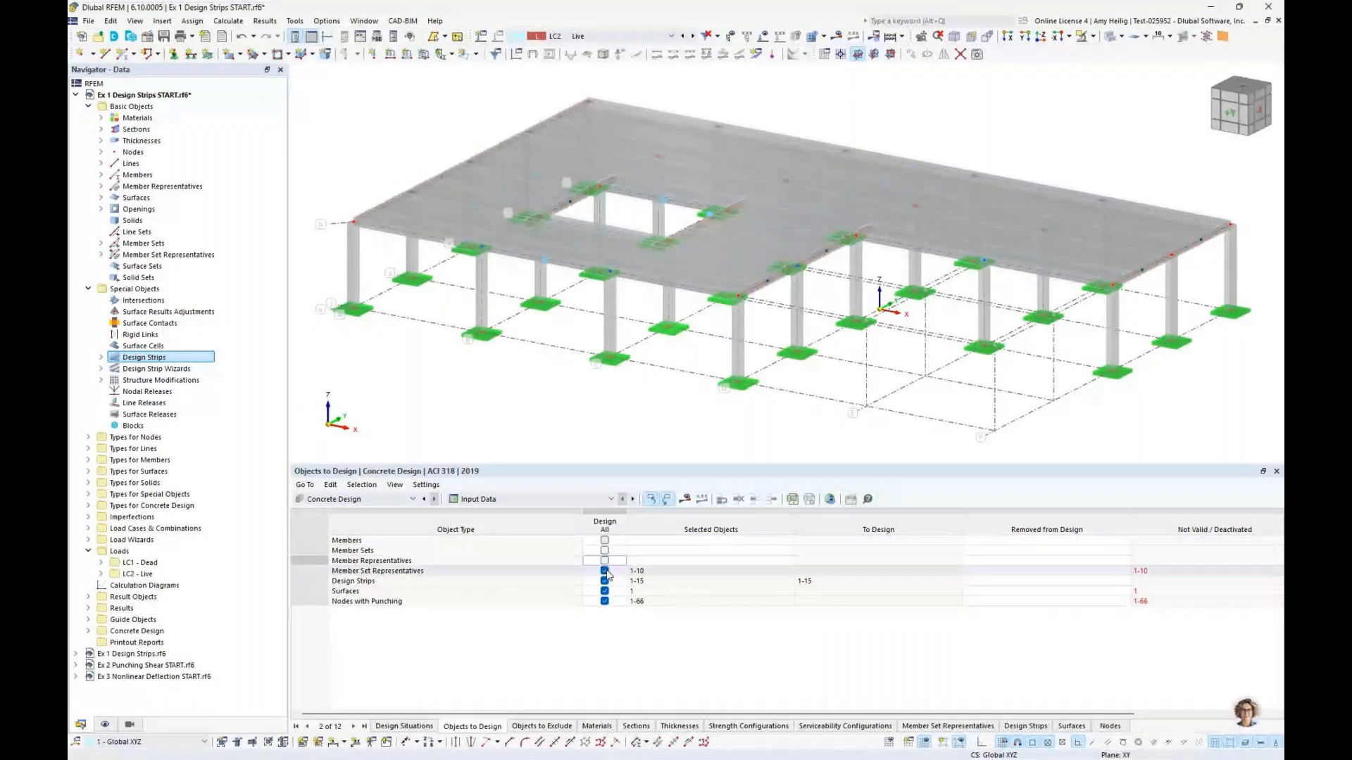
pyautogui.click(604, 571)
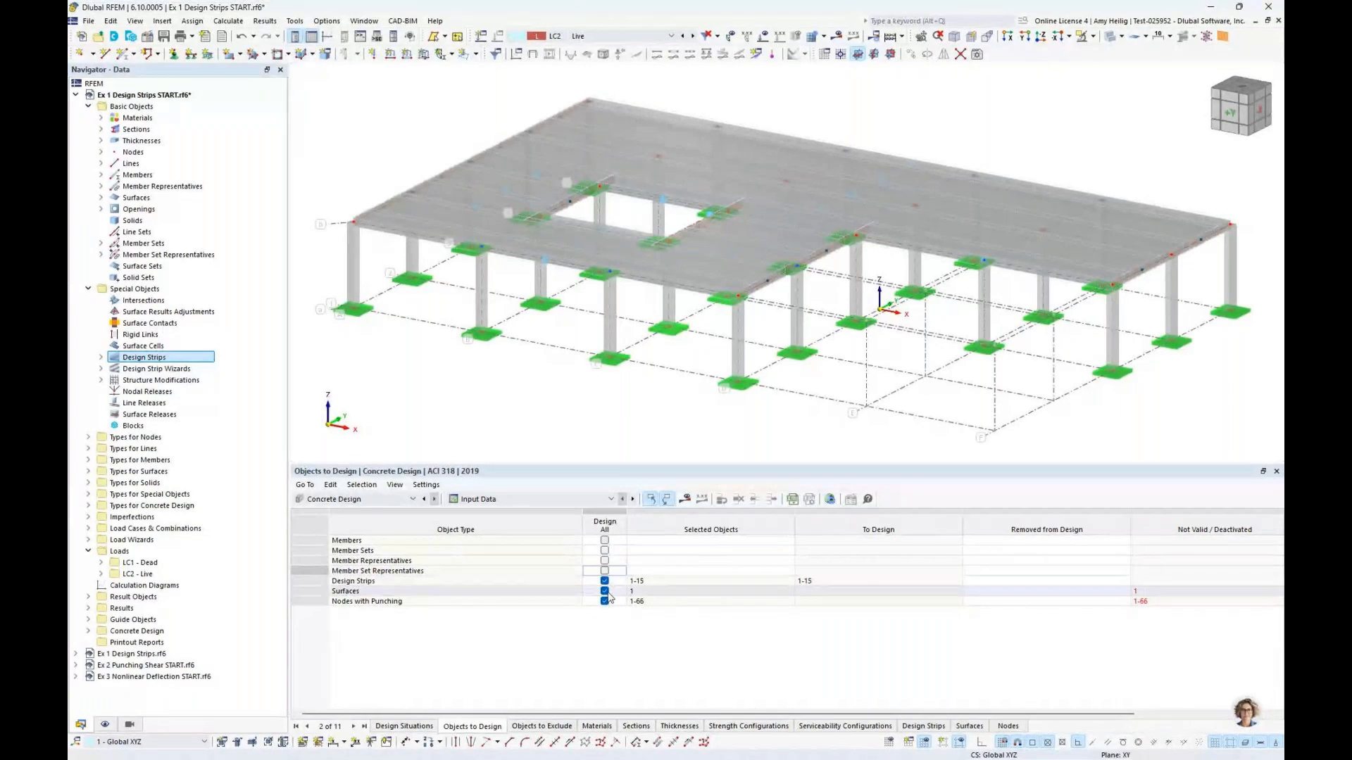
pyautogui.click(605, 591)
pyautogui.click(604, 592)
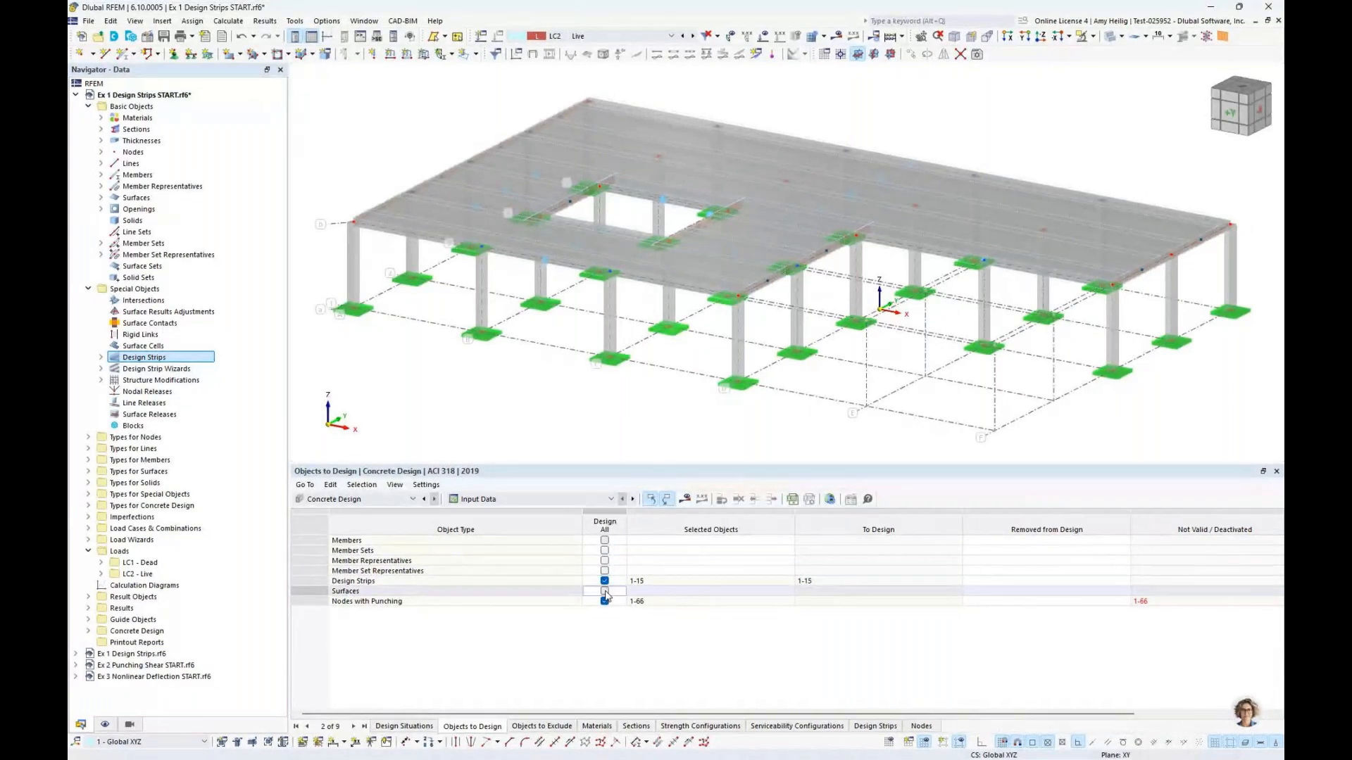
pyautogui.click(604, 601)
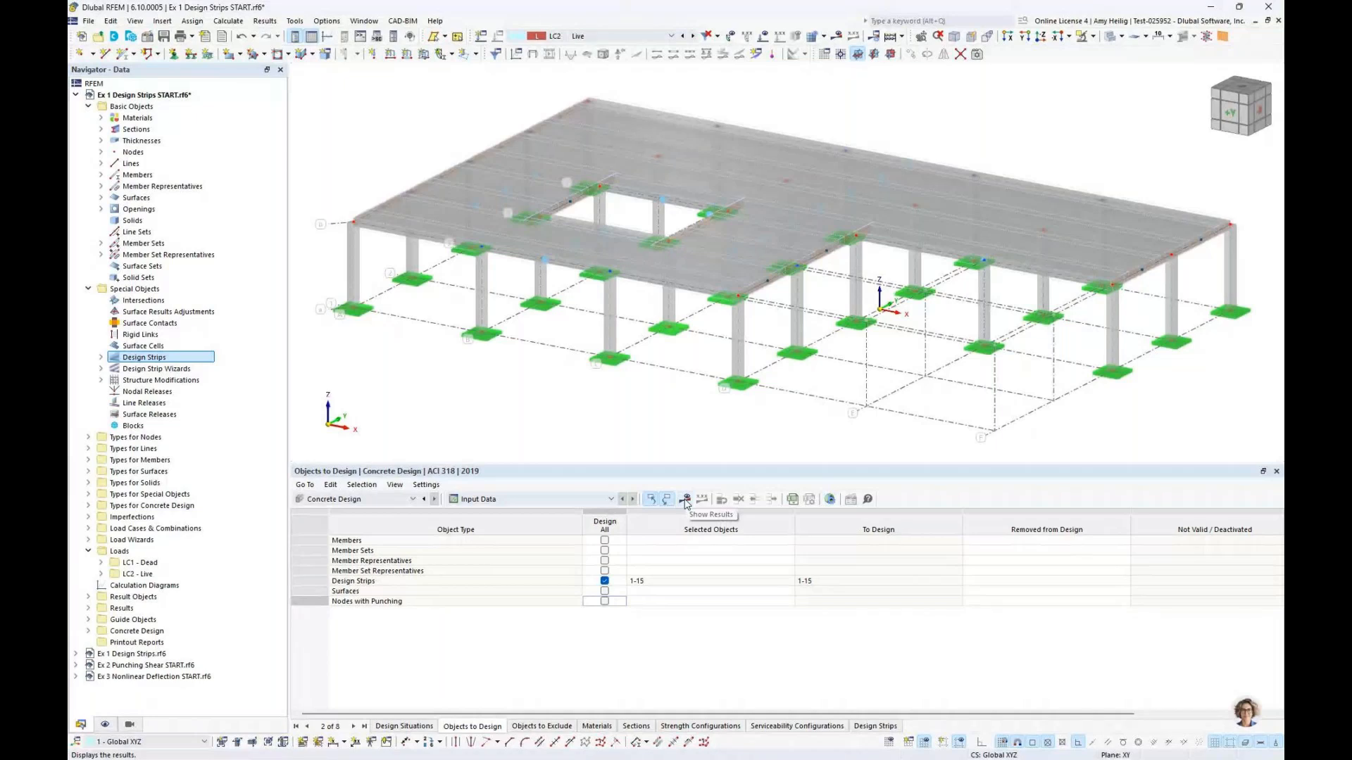
# Step: Switch to the Ex 1 Design Strips.rf6 model and display the global deformations for load combination CO2 (1.20D + 1.60L)
pyautogui.click(364, 20)
pyautogui.click(416, 175)
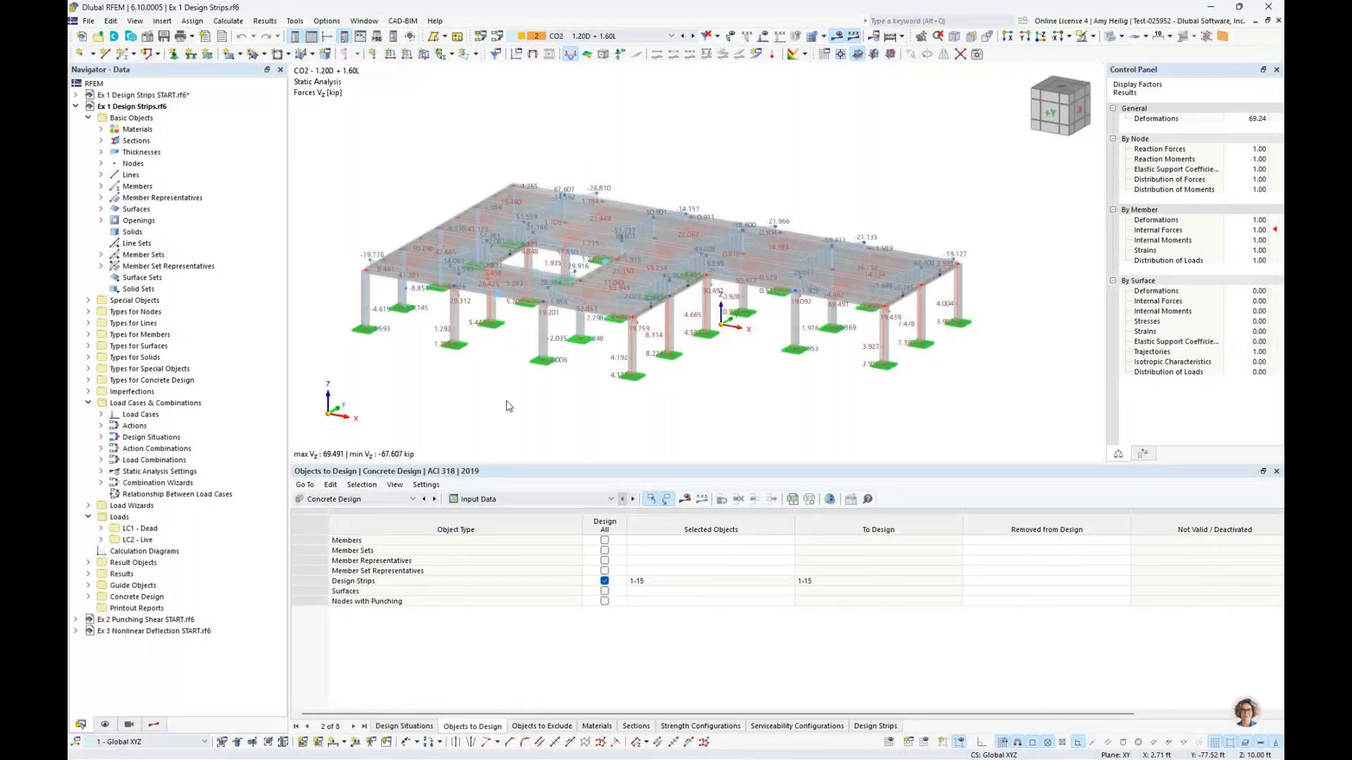
pyautogui.click(622, 36)
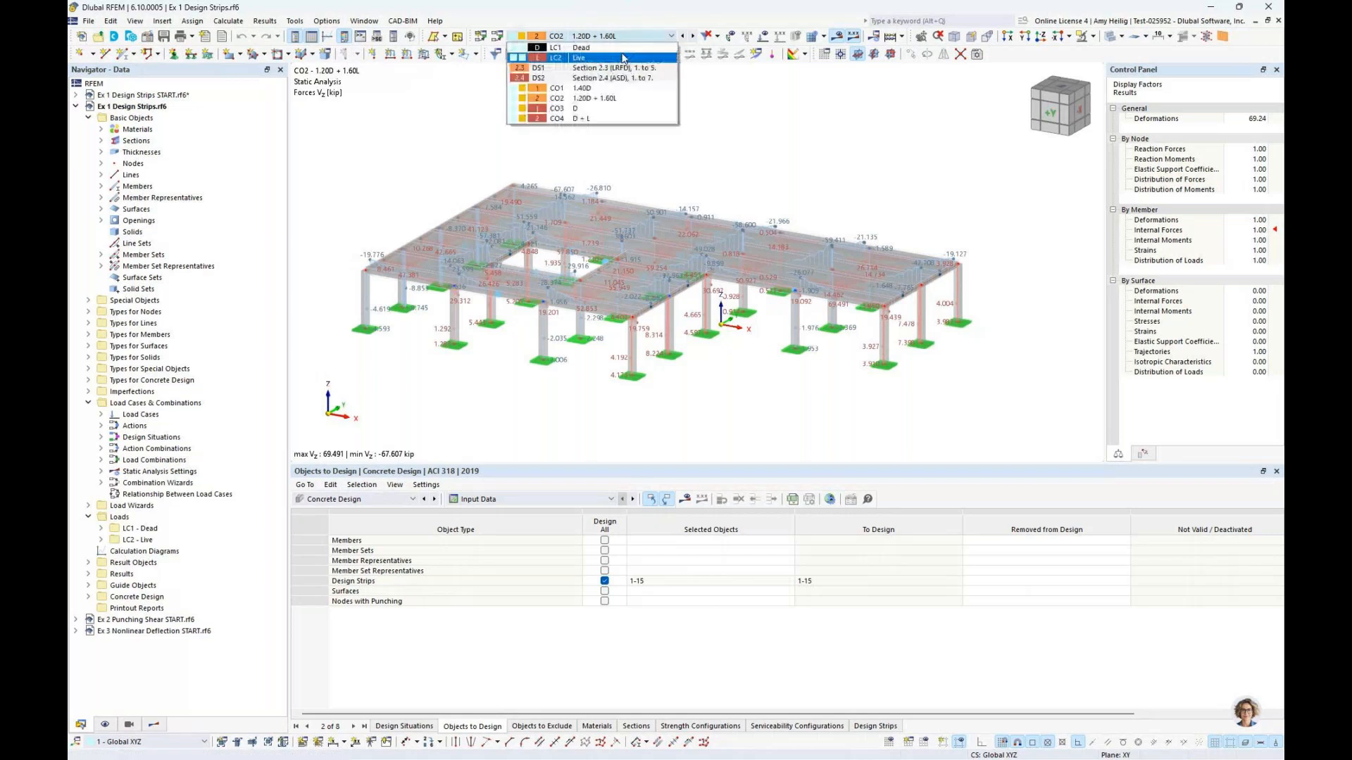
pyautogui.click(612, 99)
pyautogui.click(153, 725)
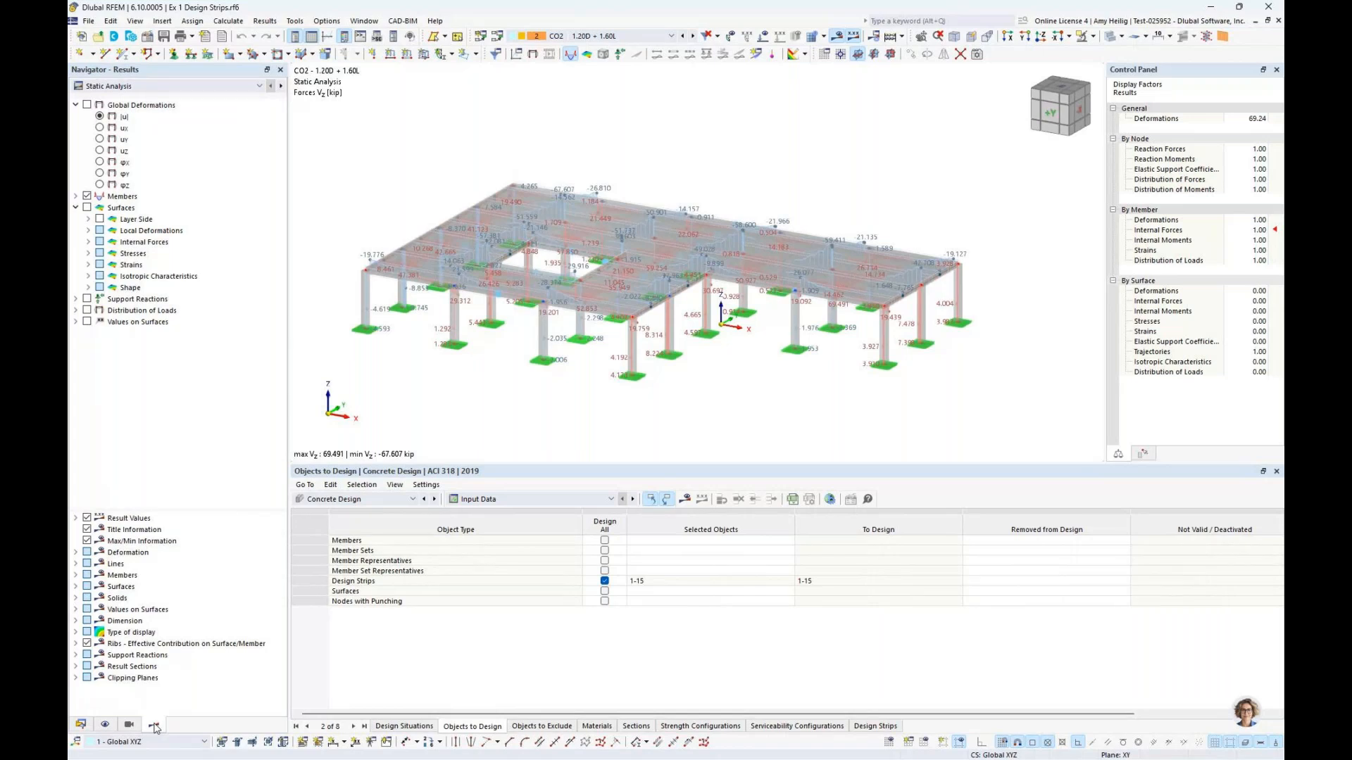
pyautogui.click(87, 105)
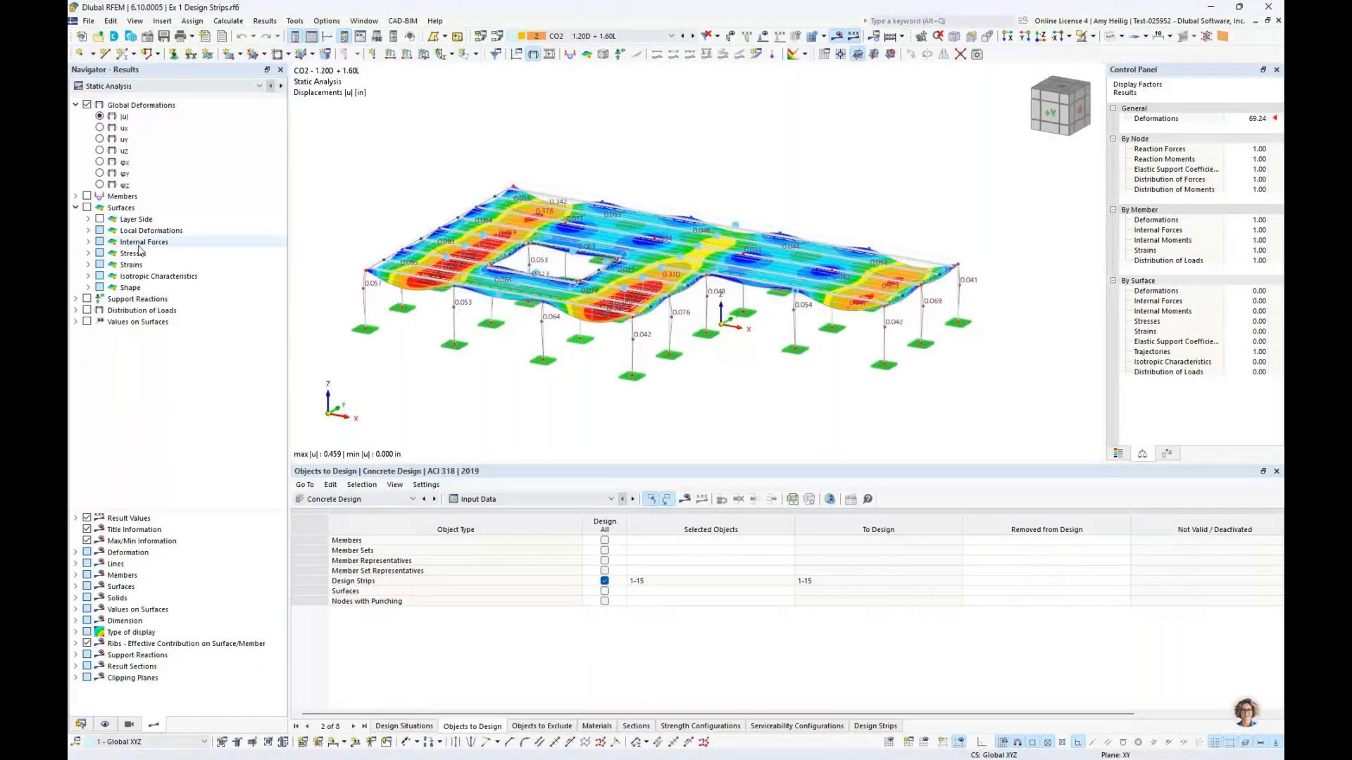
# Step: Display the member results with the shear forces Vz and list the available member internal forces
pyautogui.click(75, 196)
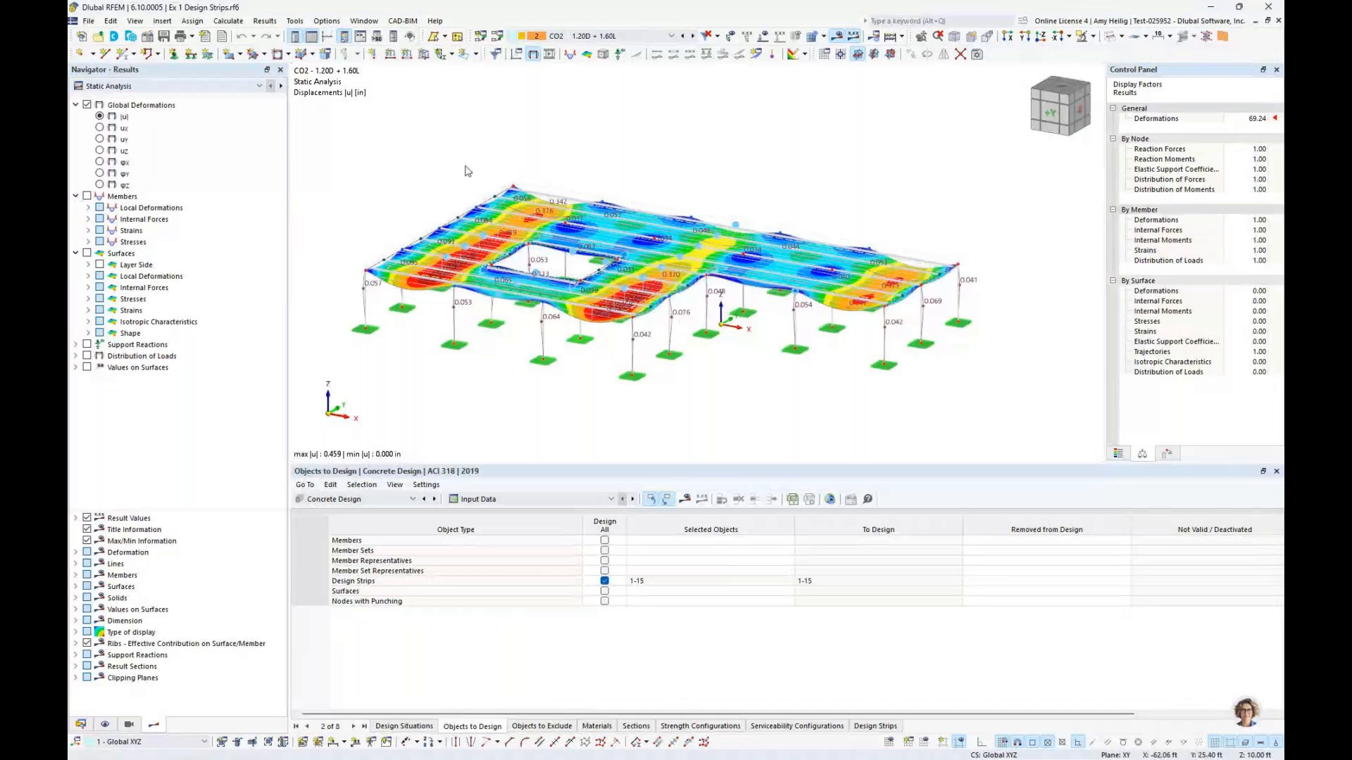
pyautogui.click(86, 197)
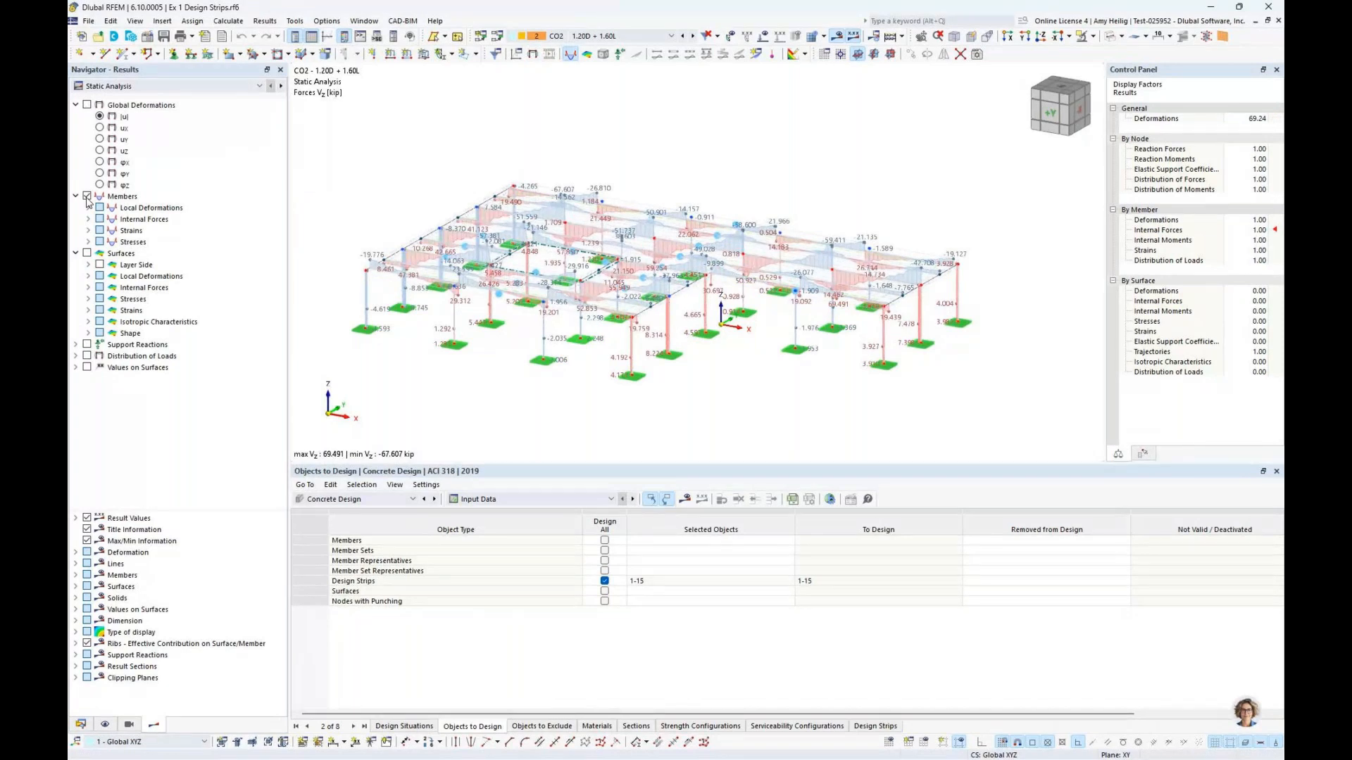
pyautogui.click(88, 219)
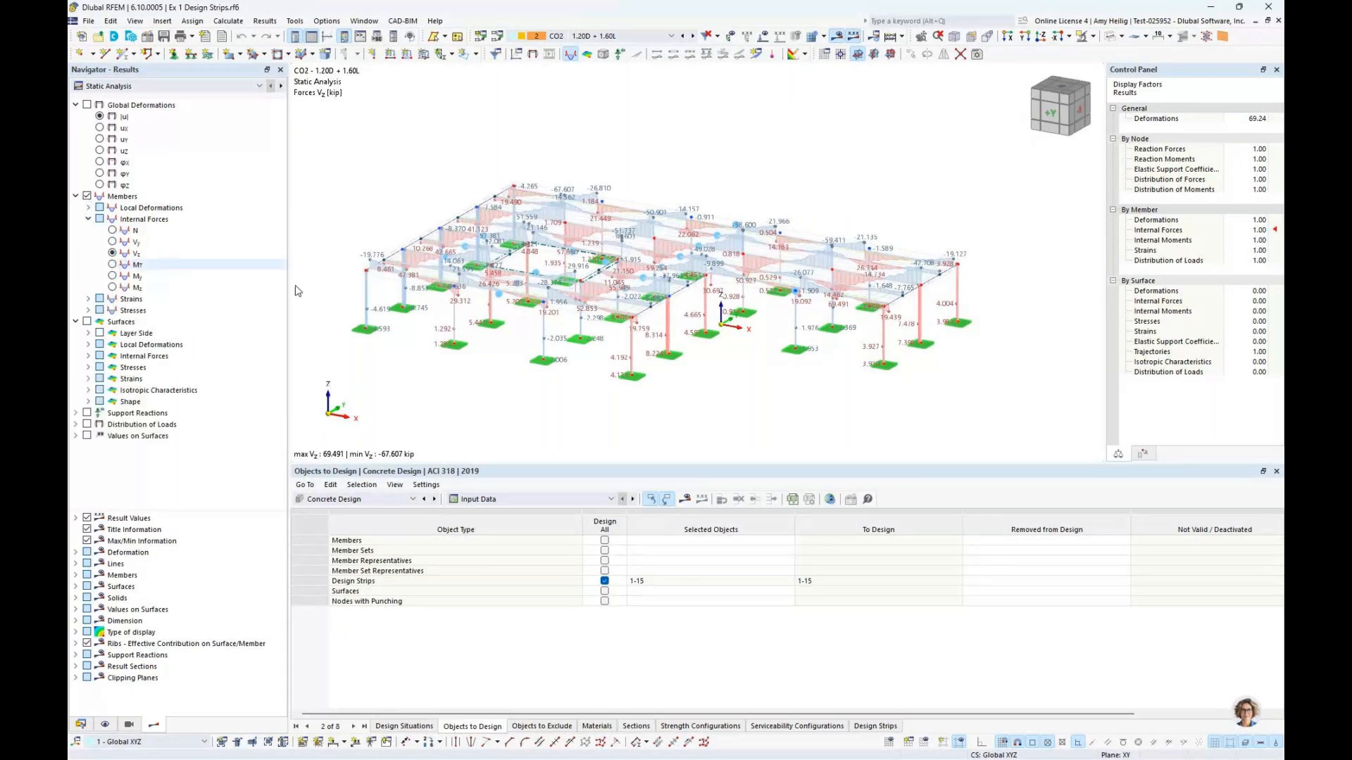
pyautogui.moveTo(515, 313); pyautogui.dragTo(534, 319, button='middle')
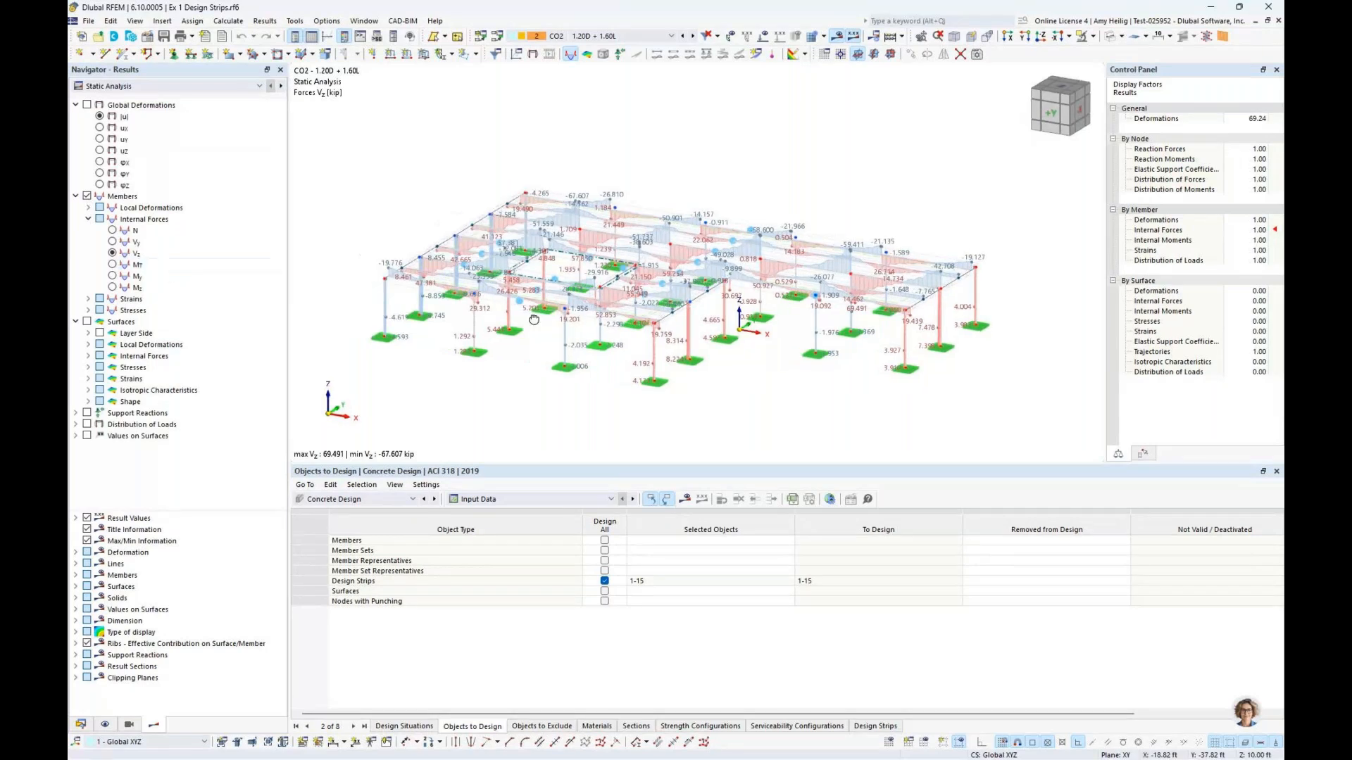
# Step: Limit visibility to the slab-level objects and their related objects, and display the My moments along the design strips
pyautogui.click(1051, 113)
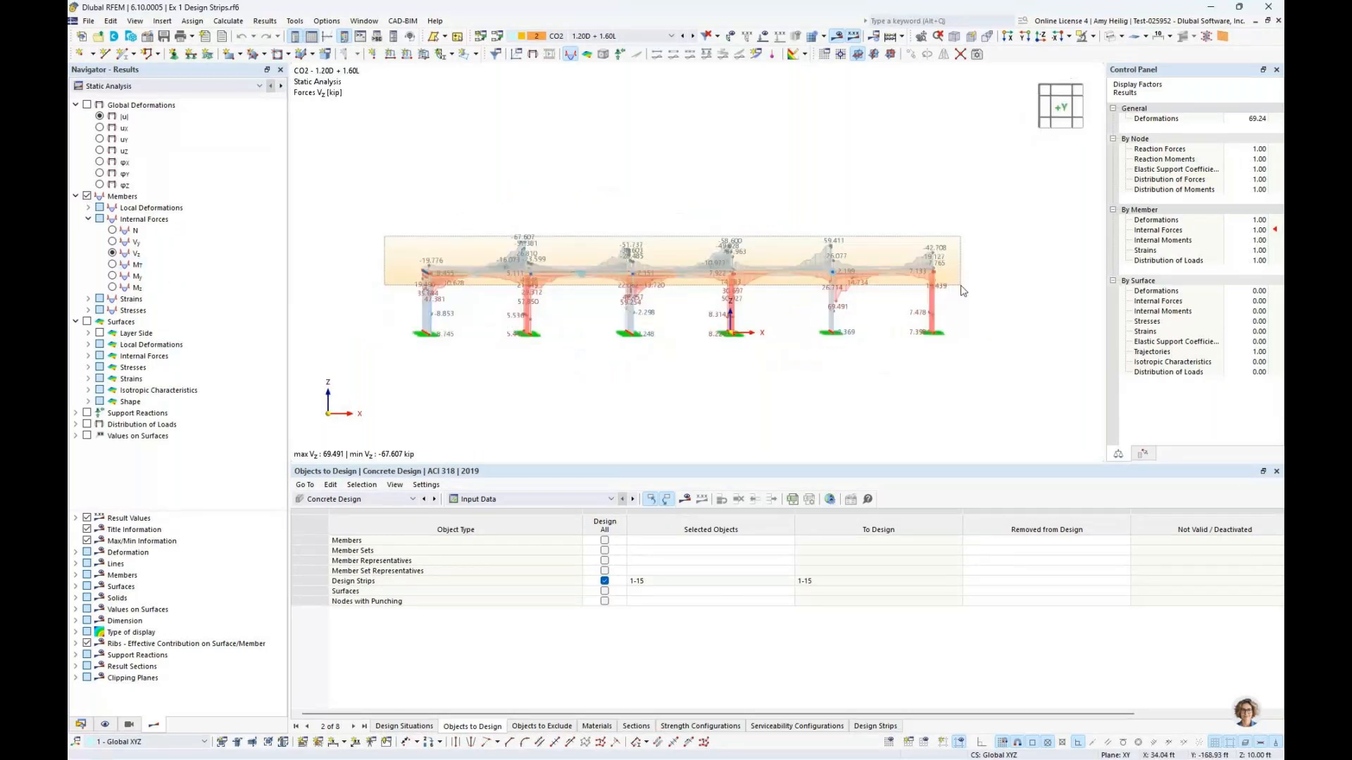
pyautogui.click(1094, 36)
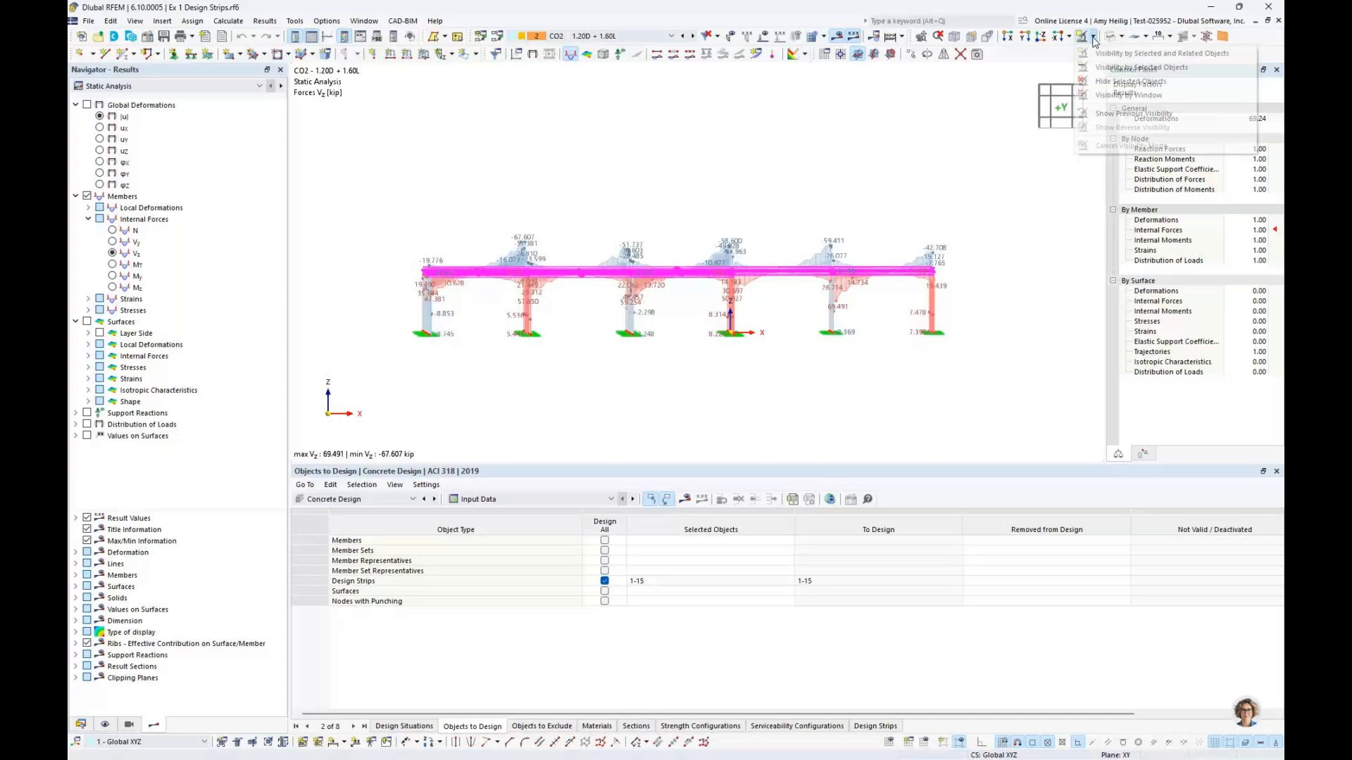
pyautogui.click(1141, 54)
pyautogui.keyDown('ctrl'); pyautogui.moveTo(845, 173); pyautogui.dragTo(764, 235, button='middle'); pyautogui.keyUp('ctrl')
pyautogui.click(113, 276)
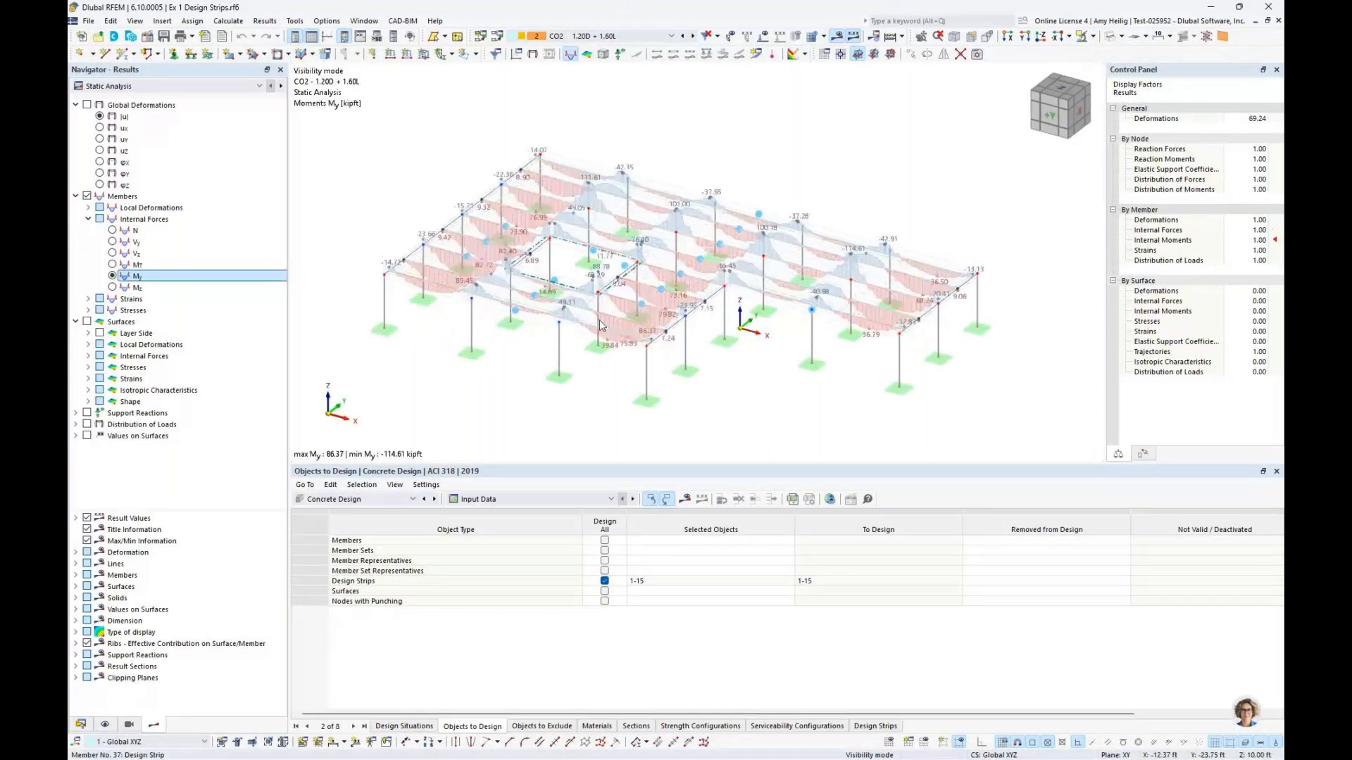
pyautogui.scroll(2, 600, 325)
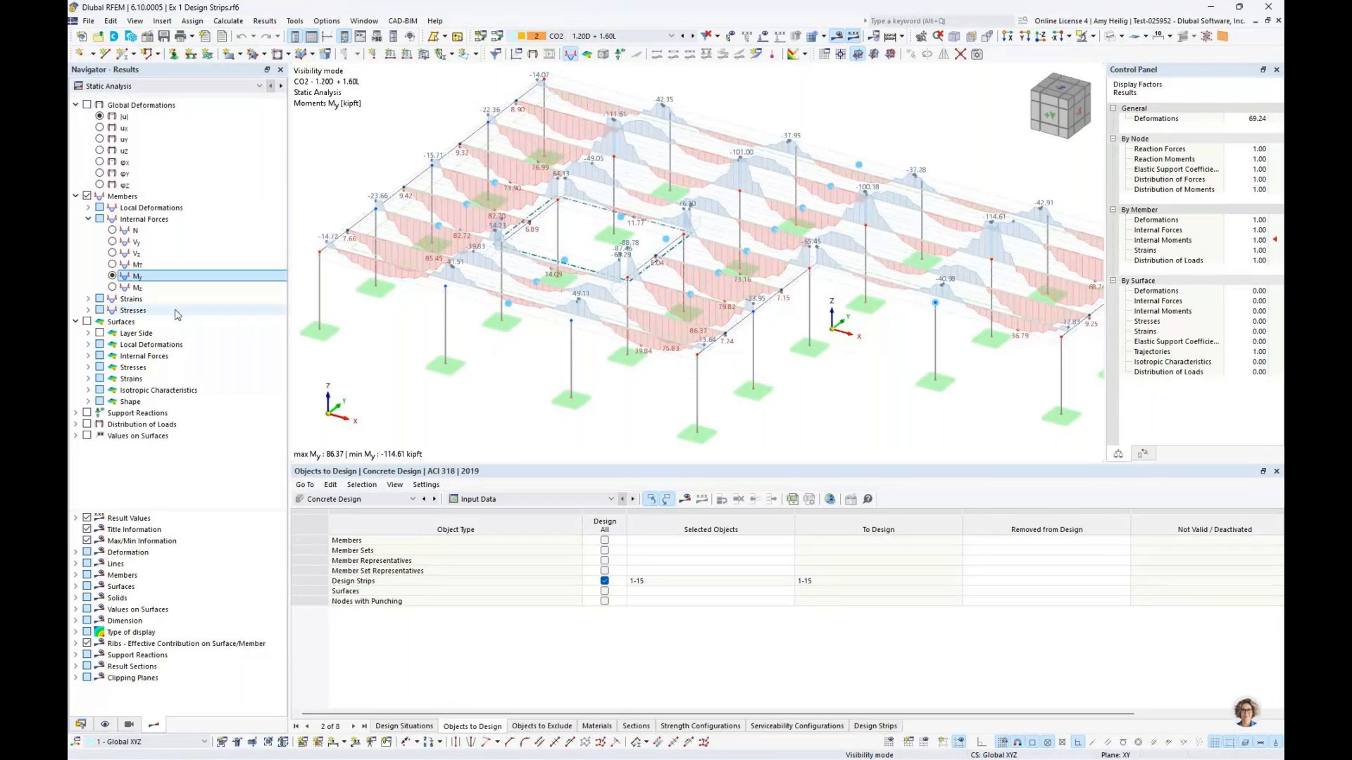
# Step: Display the Vz shear forces along the design strips, and switch the displayed results to Concrete Design
pyautogui.click(112, 253)
pyautogui.moveTo(580, 313); pyautogui.dragTo(558, 317, button='middle')
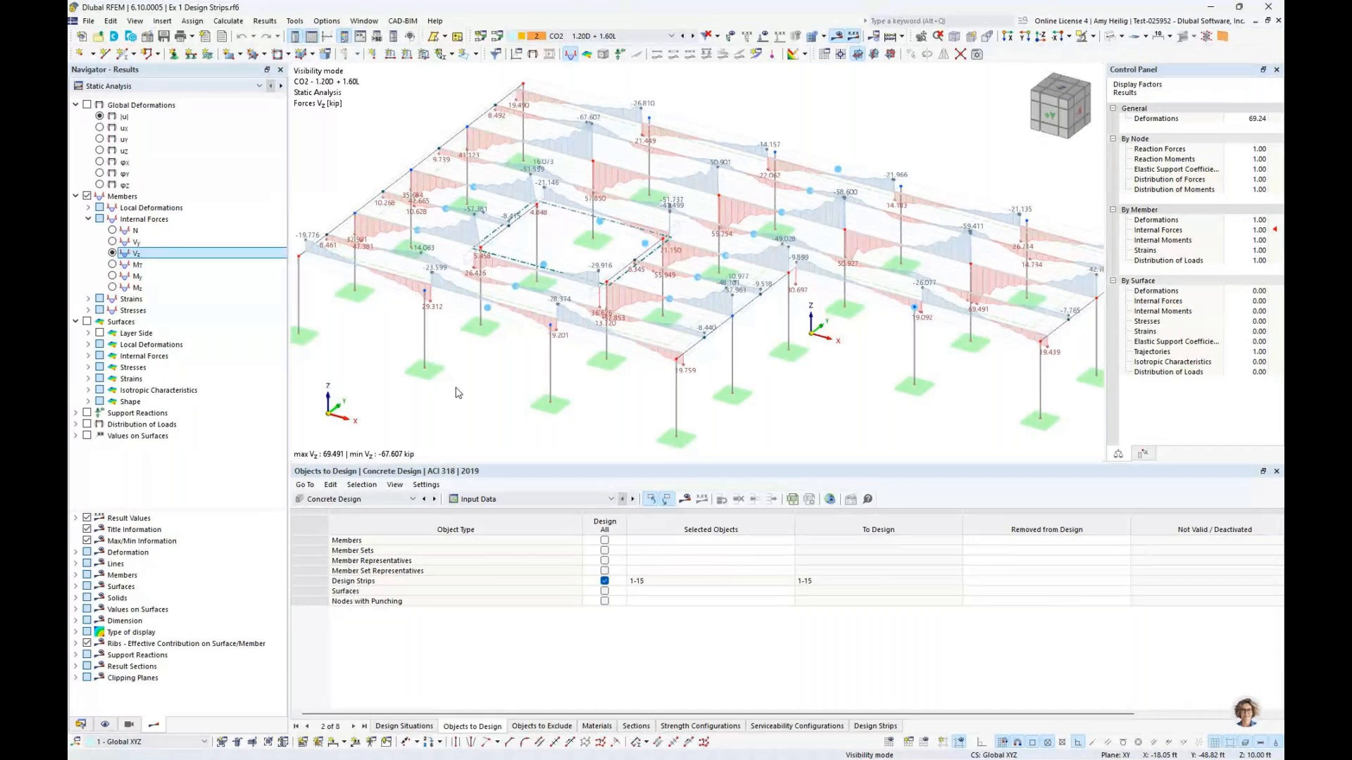
pyautogui.click(209, 86)
pyautogui.click(166, 110)
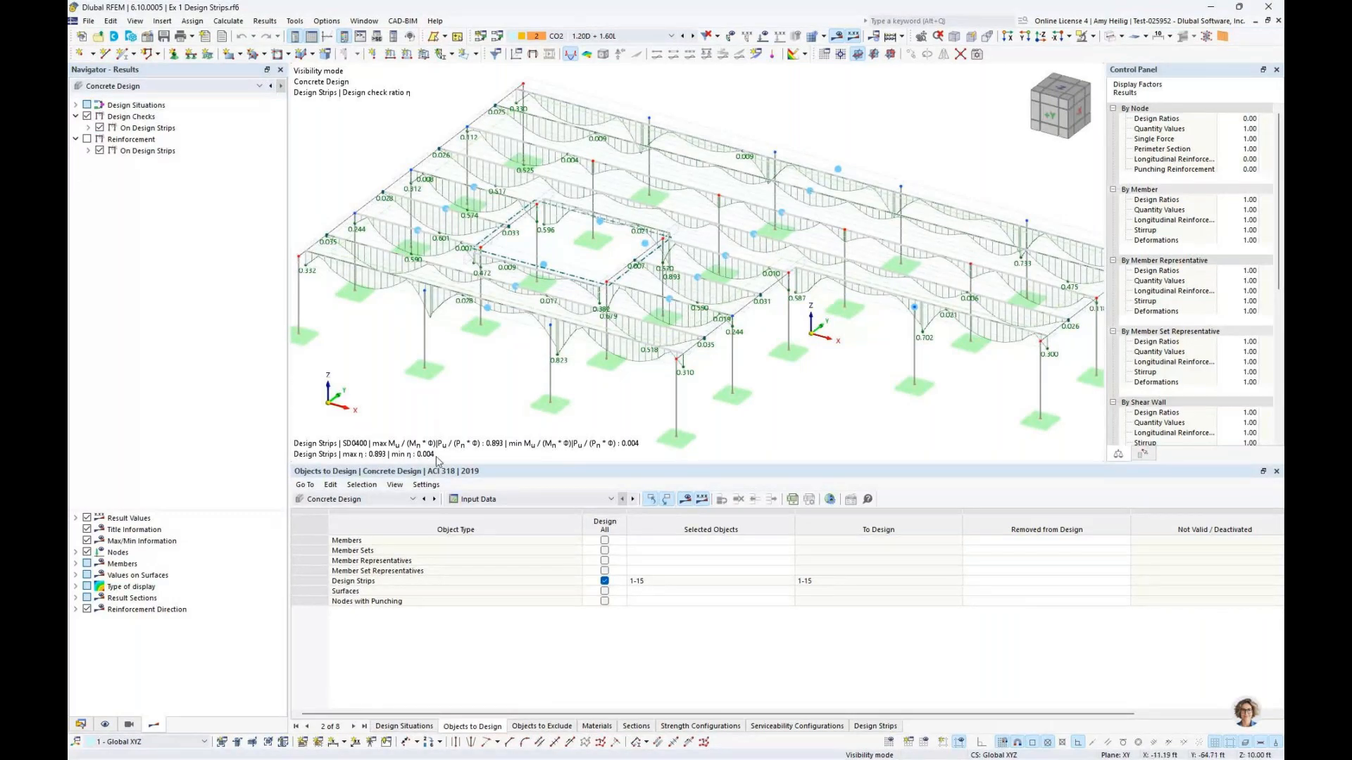
# Step: List the design ratios by design strip and enlarge the results table to review the checks of all strips
pyautogui.click(507, 499)
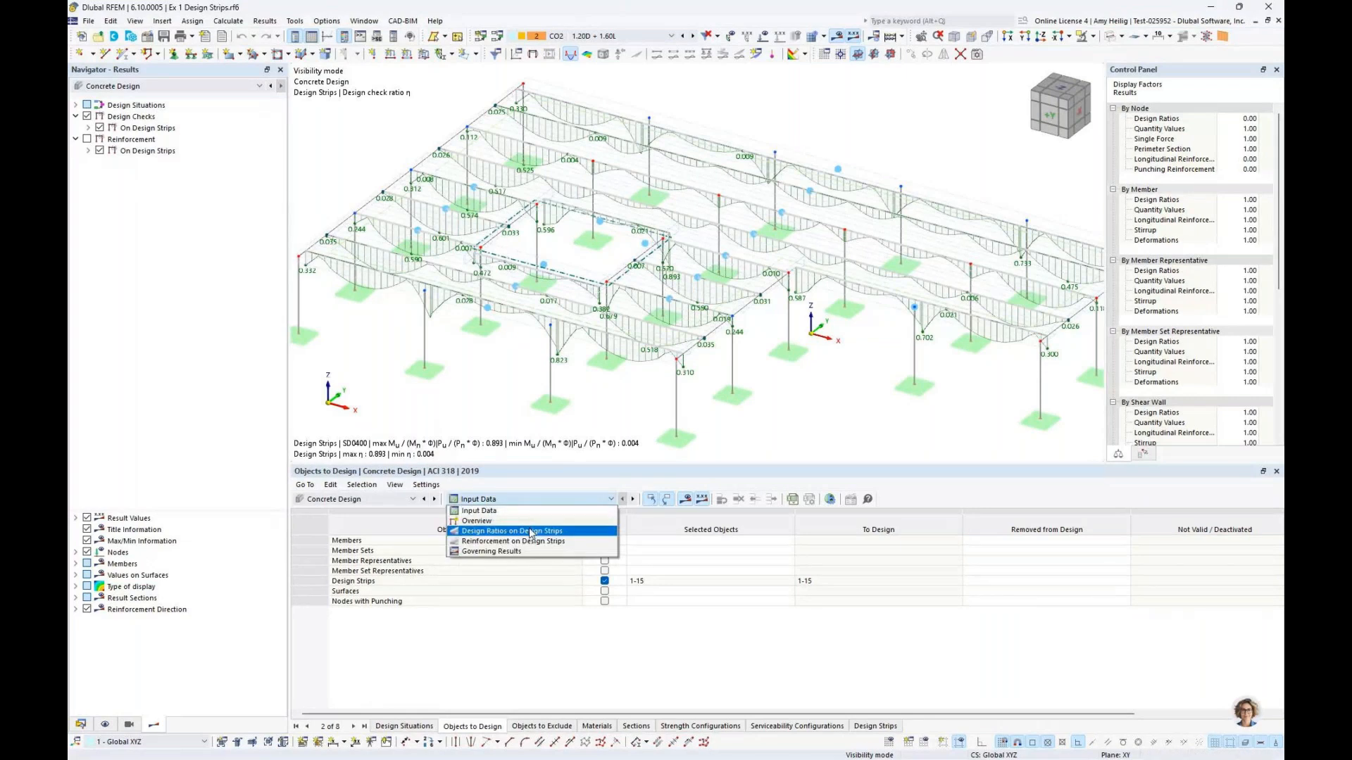
pyautogui.click(529, 533)
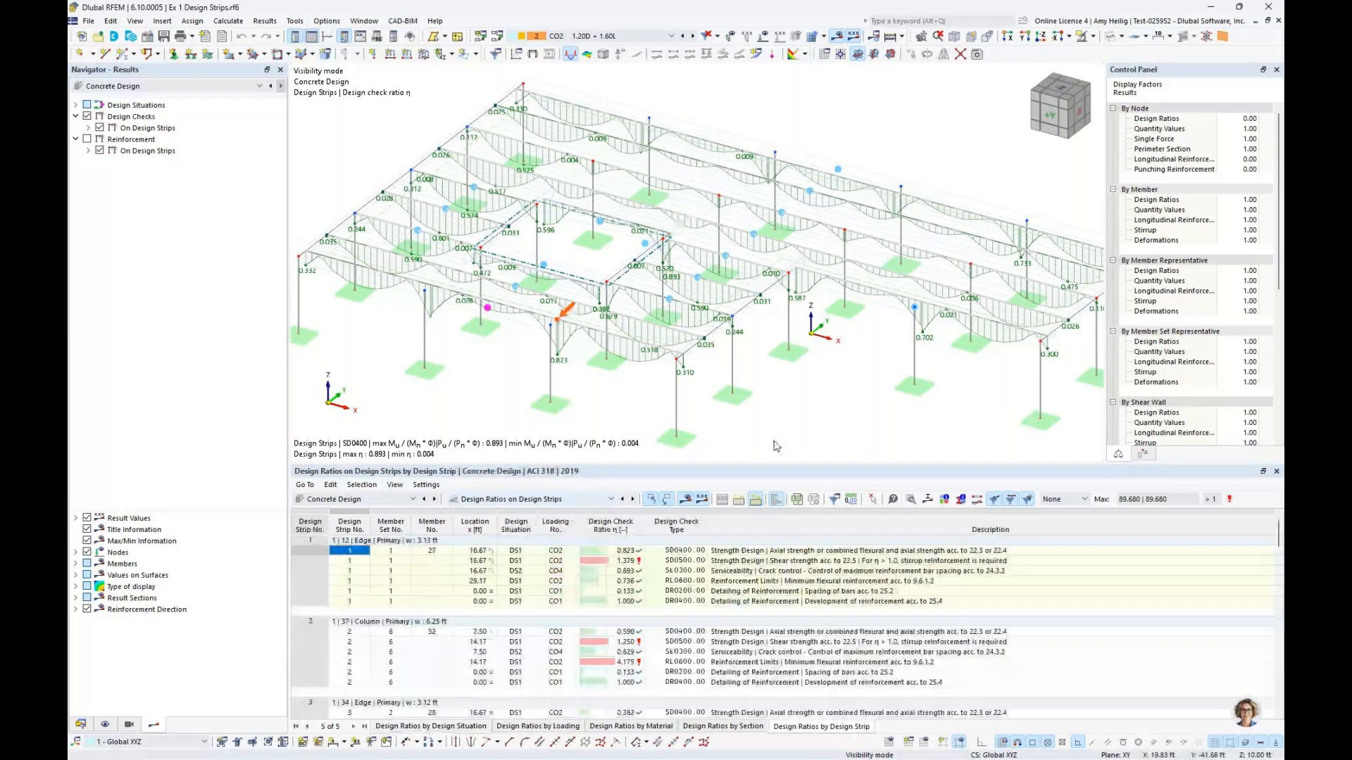
pyautogui.moveTo(771, 464); pyautogui.dragTo(738, 321)
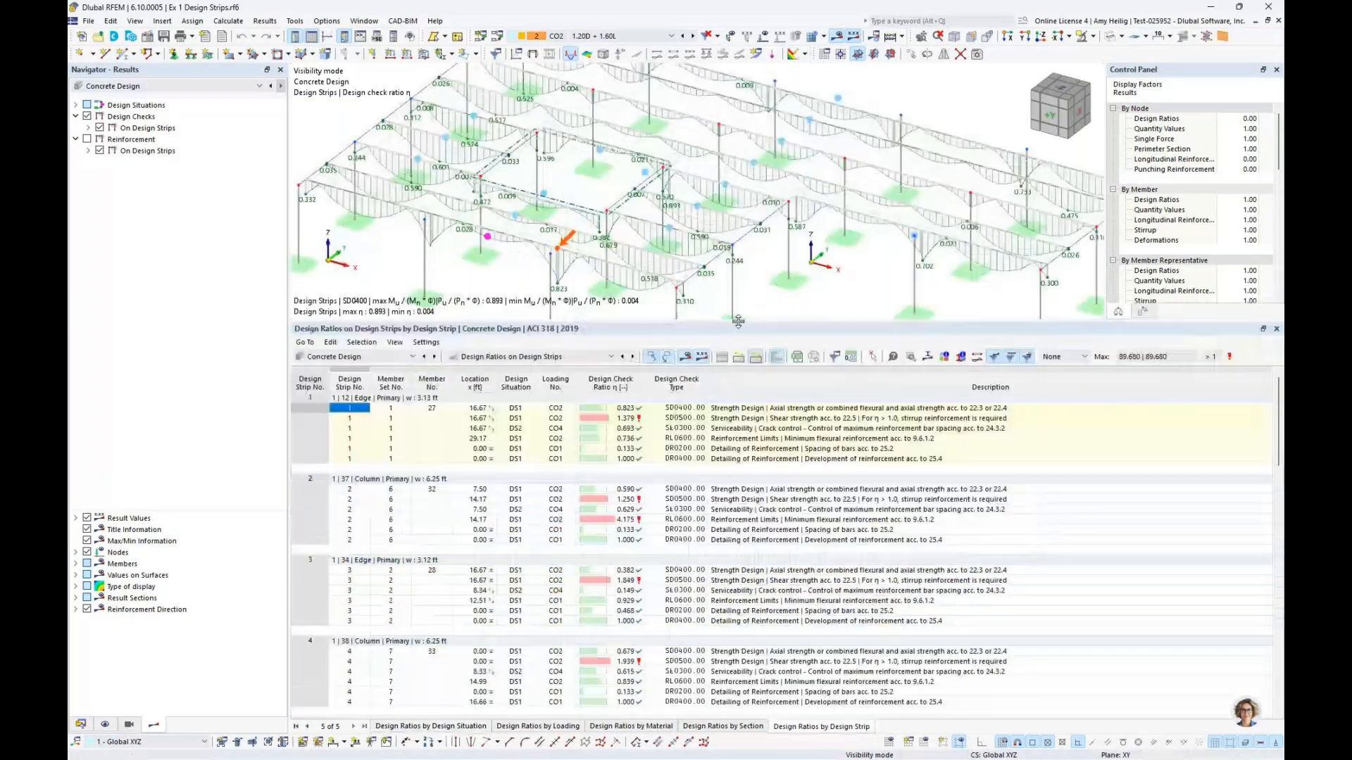
pyautogui.scroll(-10, 773, 454)
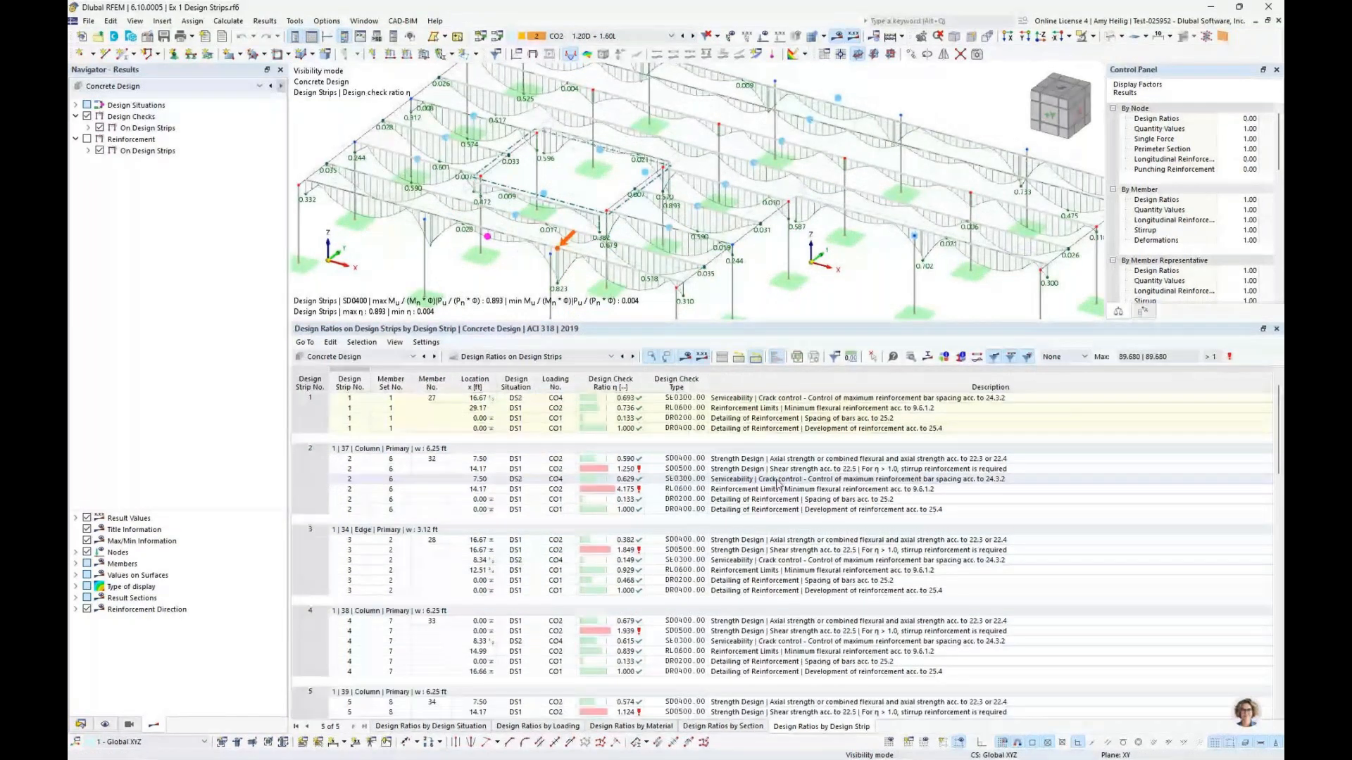
# Step: Locate in the model the shear strength checks of design strips 7 and 8 and the SD0400 flexural check of strip 7
pyautogui.click(772, 541)
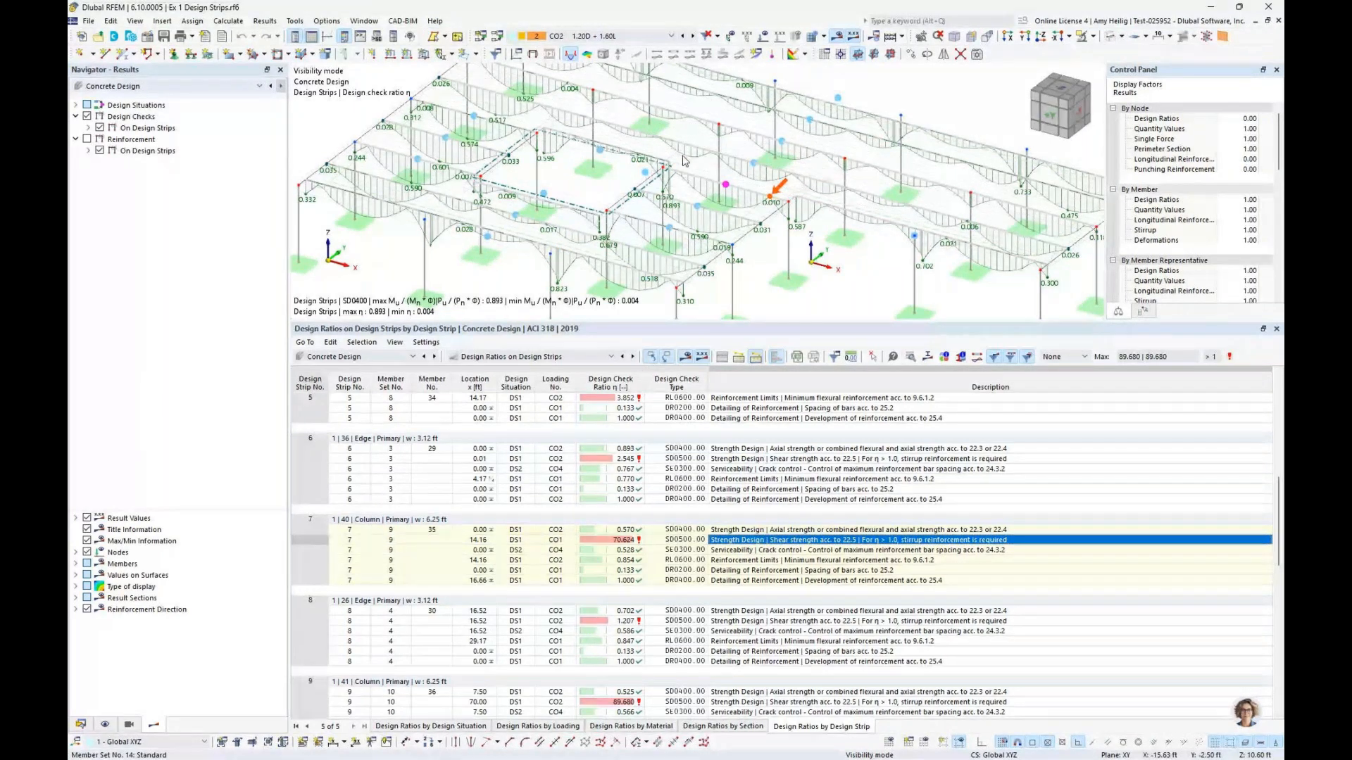
pyautogui.moveTo(685, 150); pyautogui.dragTo(672, 188, button='middle')
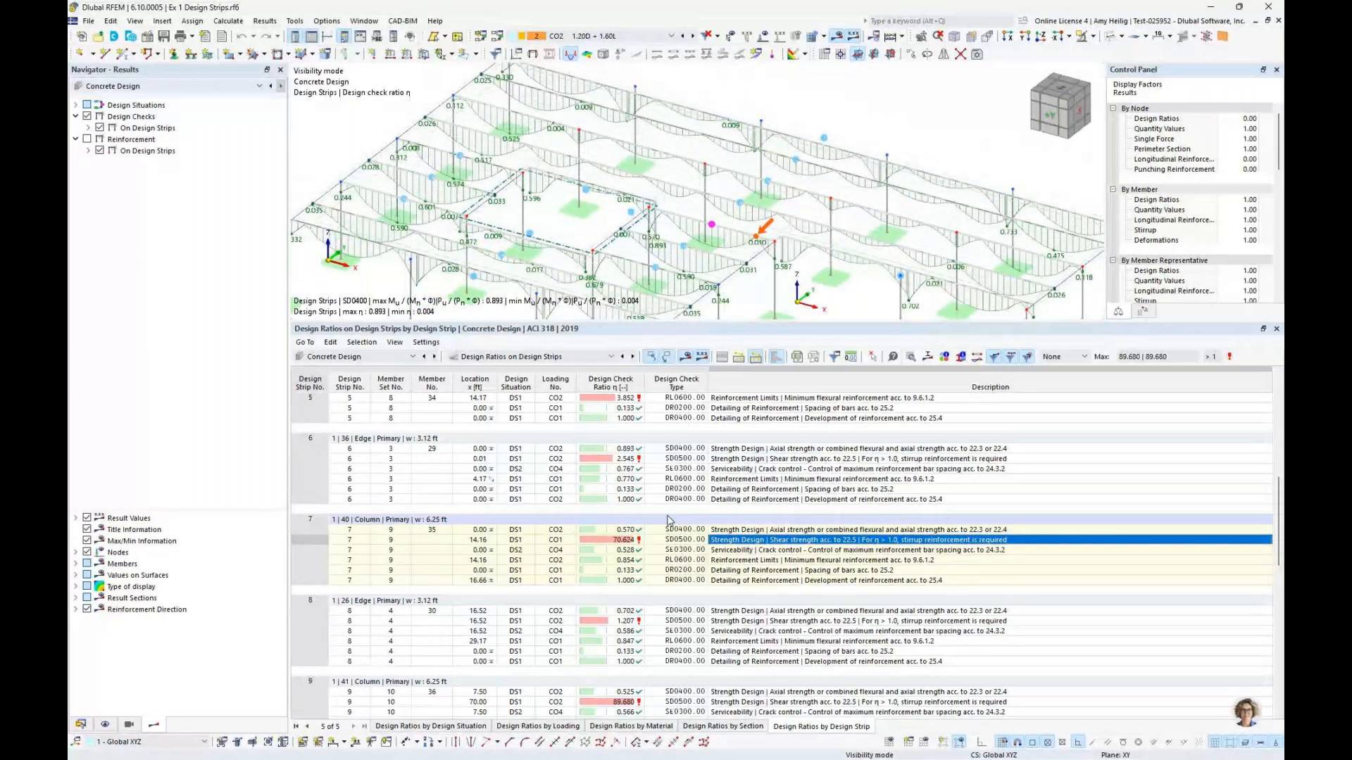
pyautogui.click(817, 262)
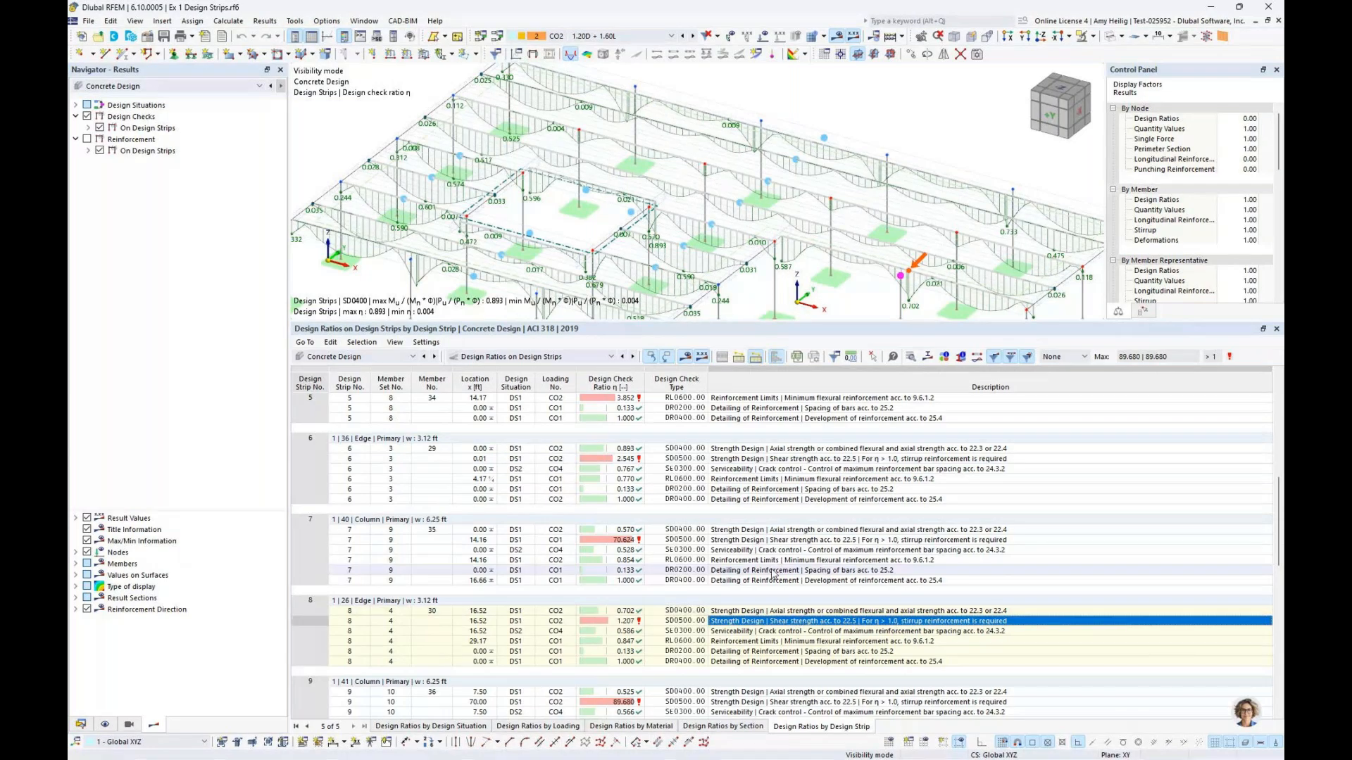
pyautogui.click(802, 531)
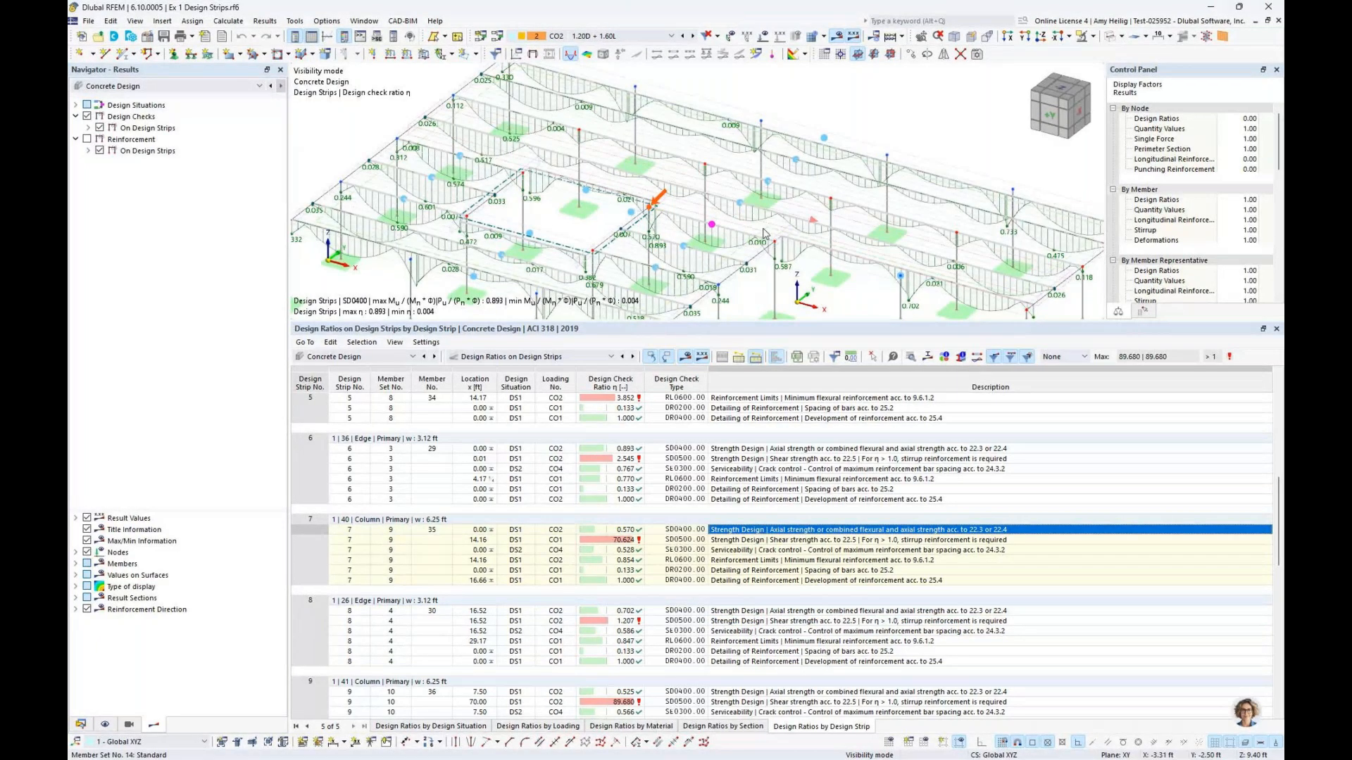
pyautogui.scroll(-2, 764, 235)
pyautogui.moveTo(765, 235); pyautogui.dragTo(713, 209, button='middle')
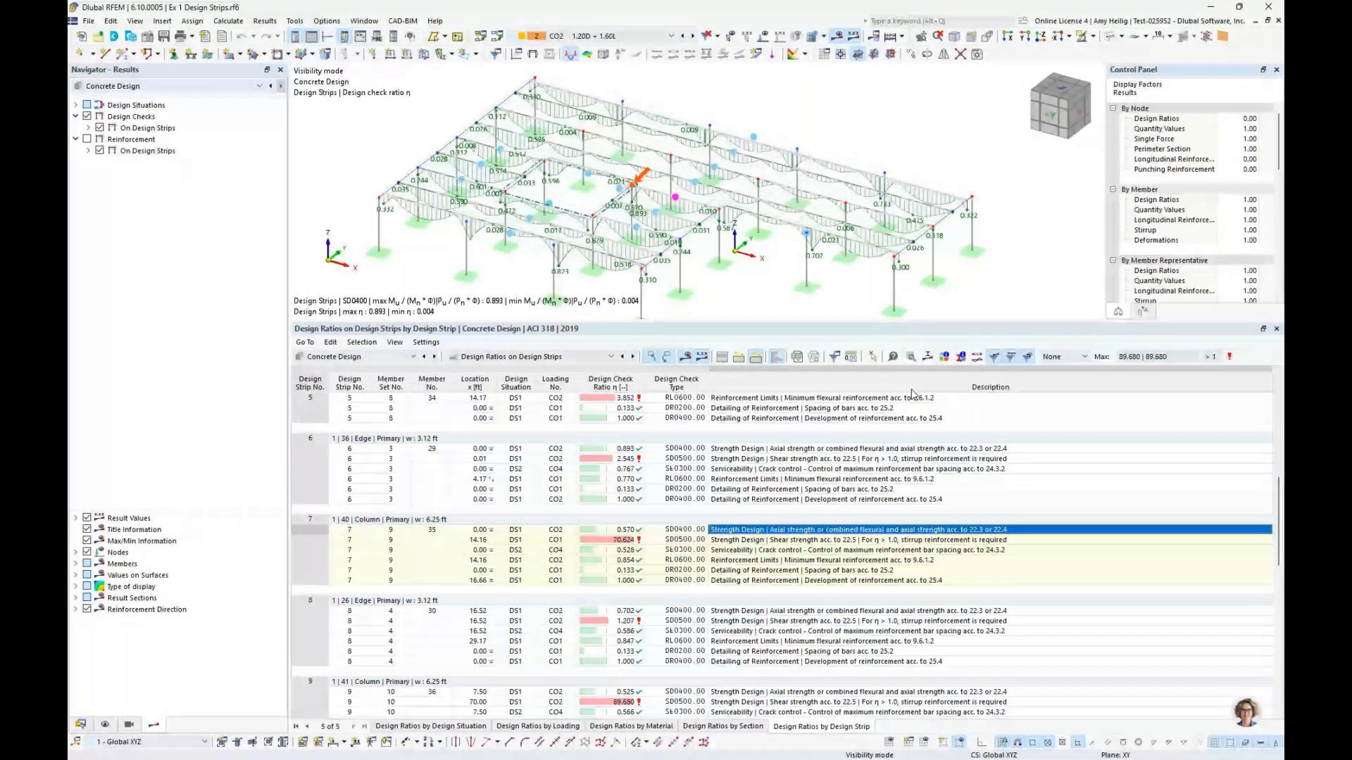
# Step: Examine the SD0400 design check details of design strip 7, including its formulas and the stress diagram in the section
pyautogui.click(911, 357)
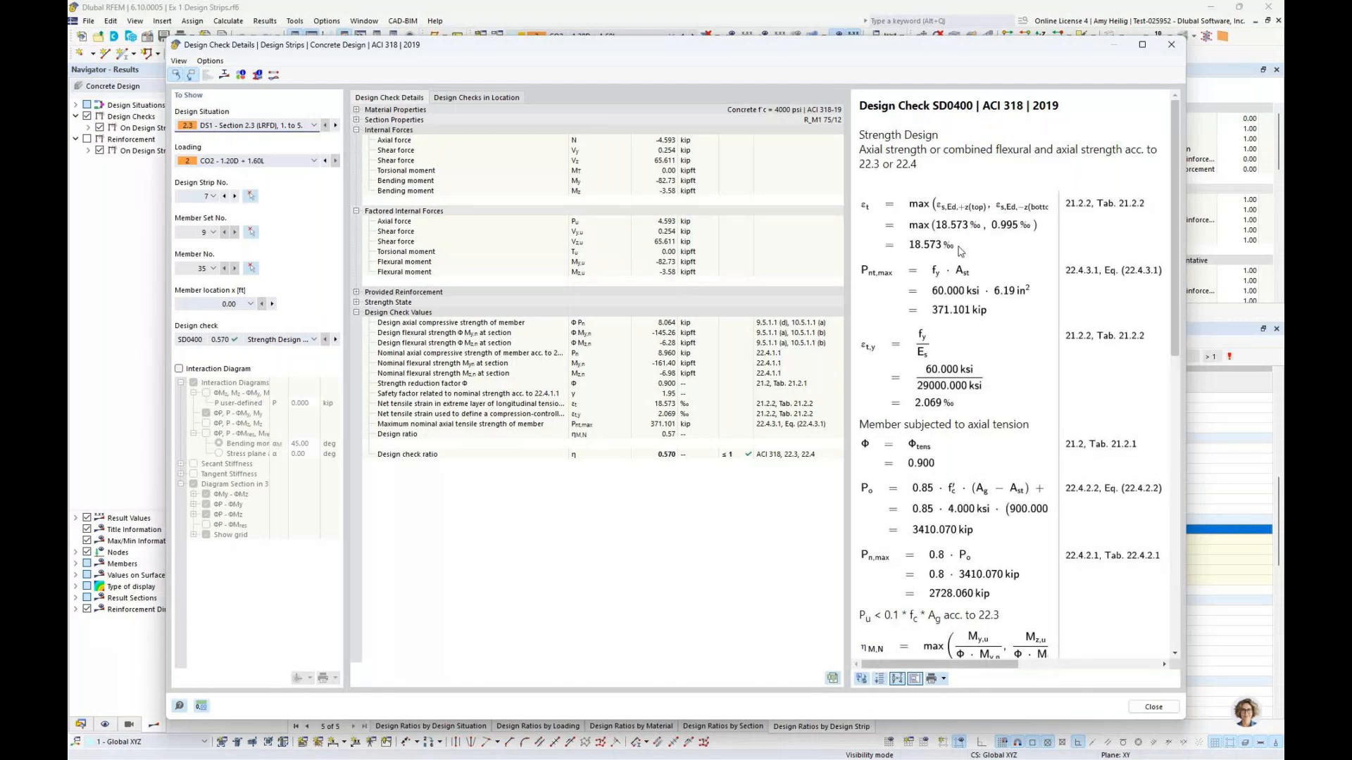
pyautogui.scroll(-2, 960, 251)
pyautogui.scroll(-4, 961, 251)
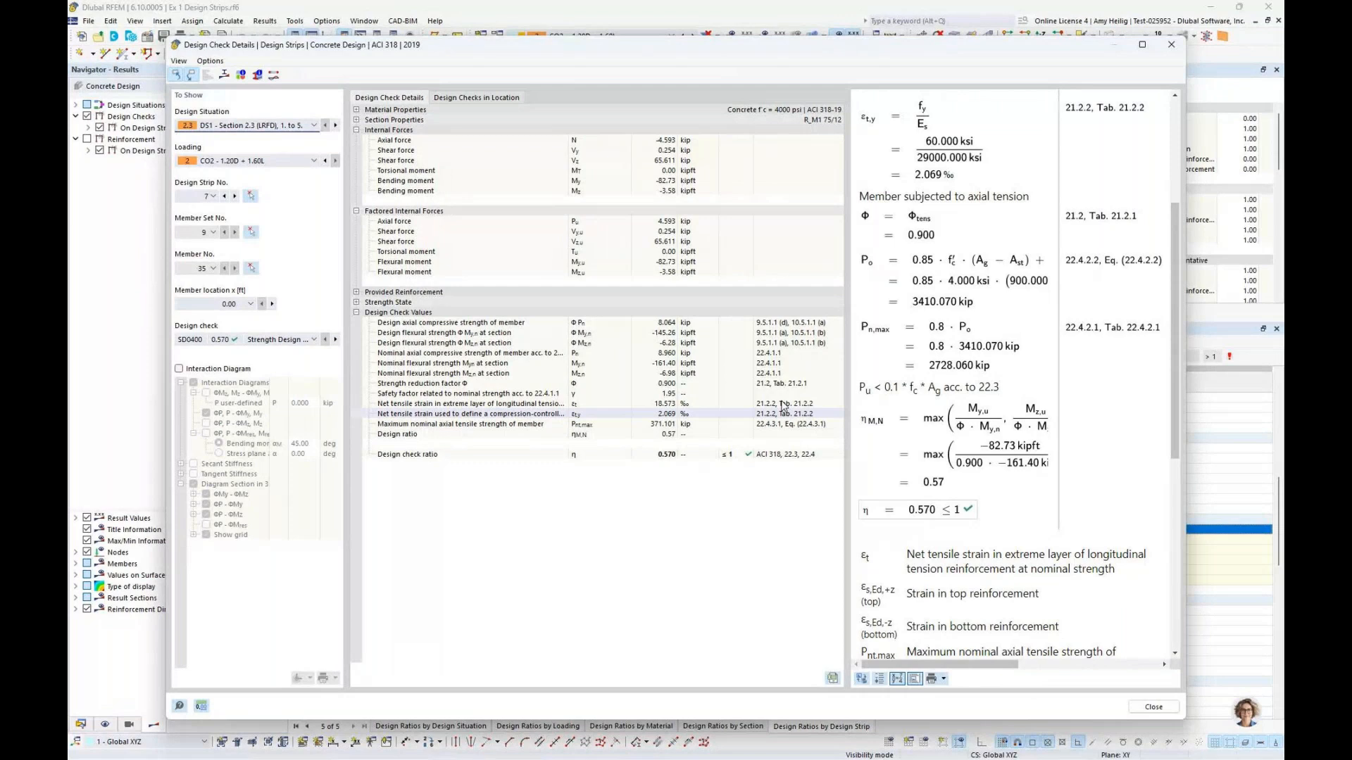
pyautogui.click(224, 75)
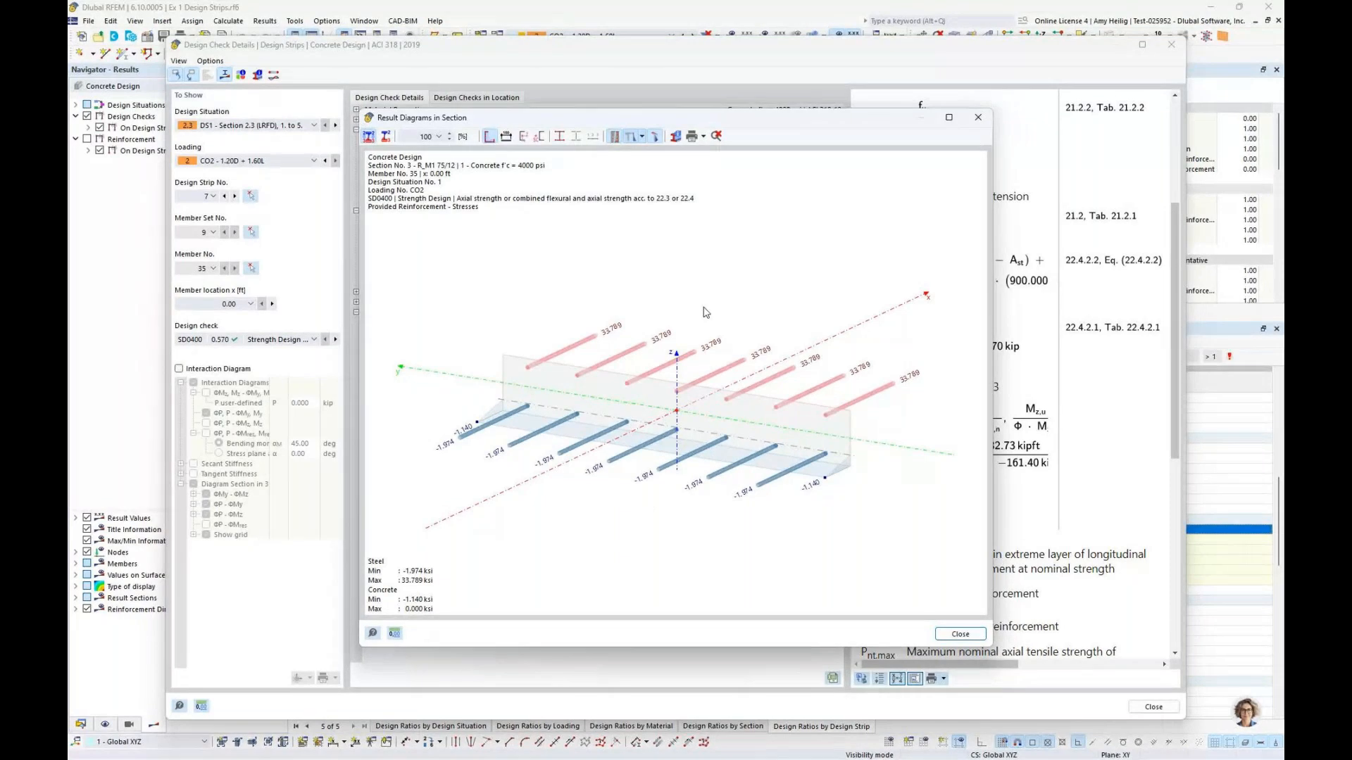
pyautogui.press('Escape')
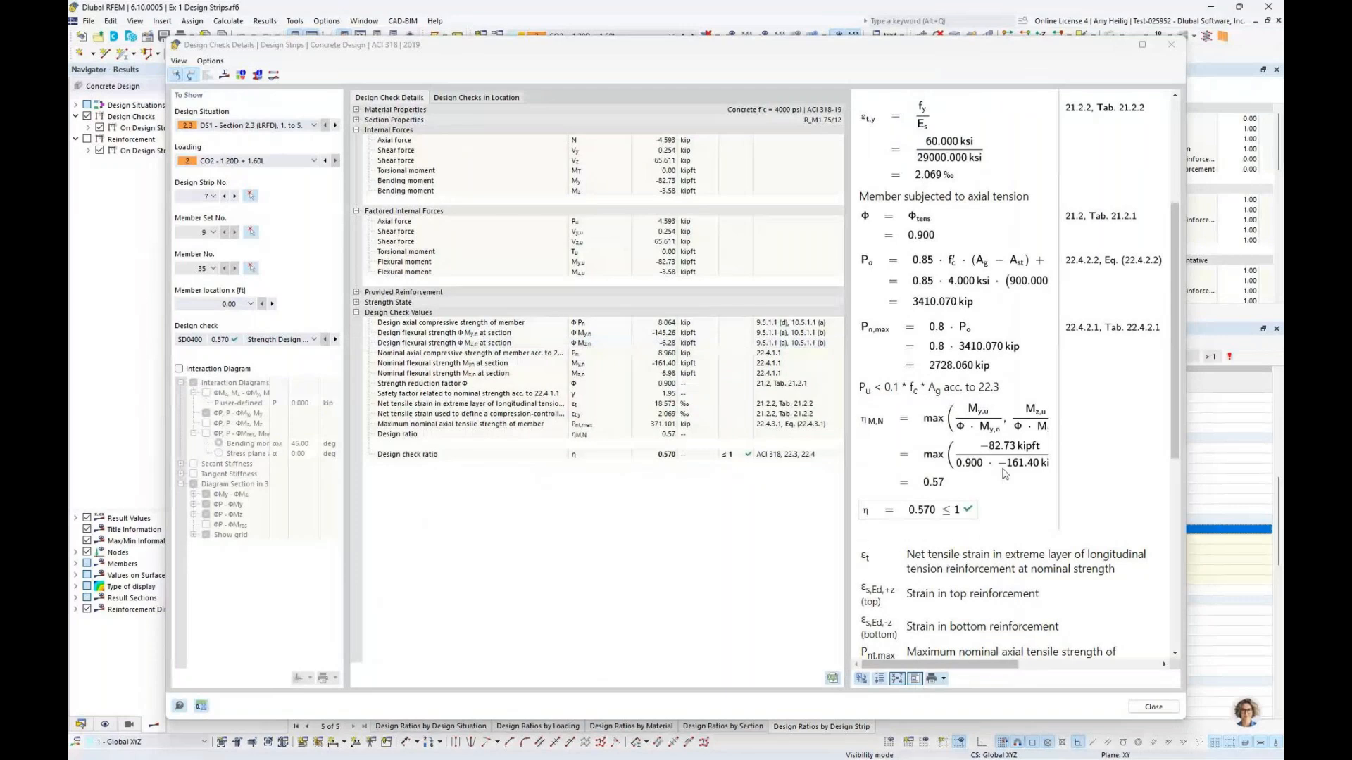
pyautogui.click(1154, 708)
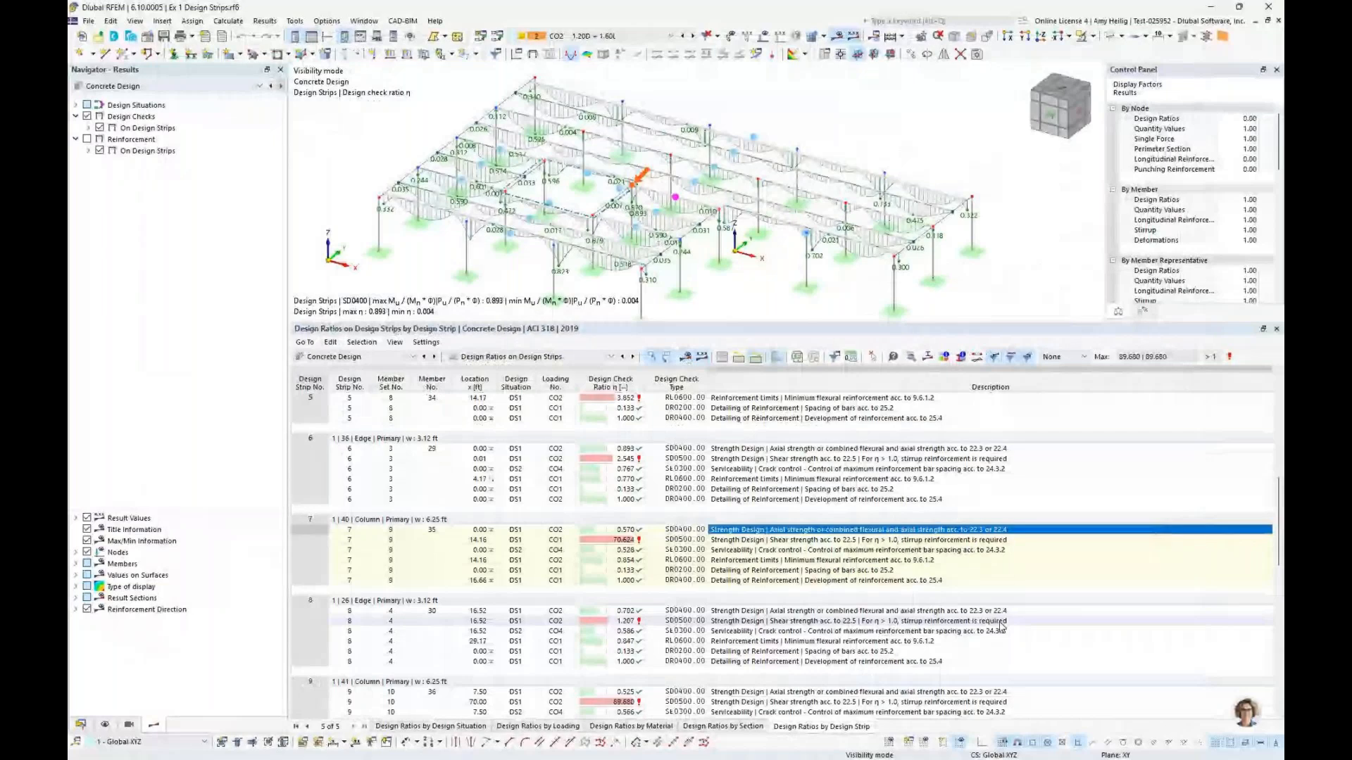
# Step: Locate design strip 6's minimum flexural reinforcement check, and examine the strength design results available for SD0400 on the design strips
pyautogui.click(744, 478)
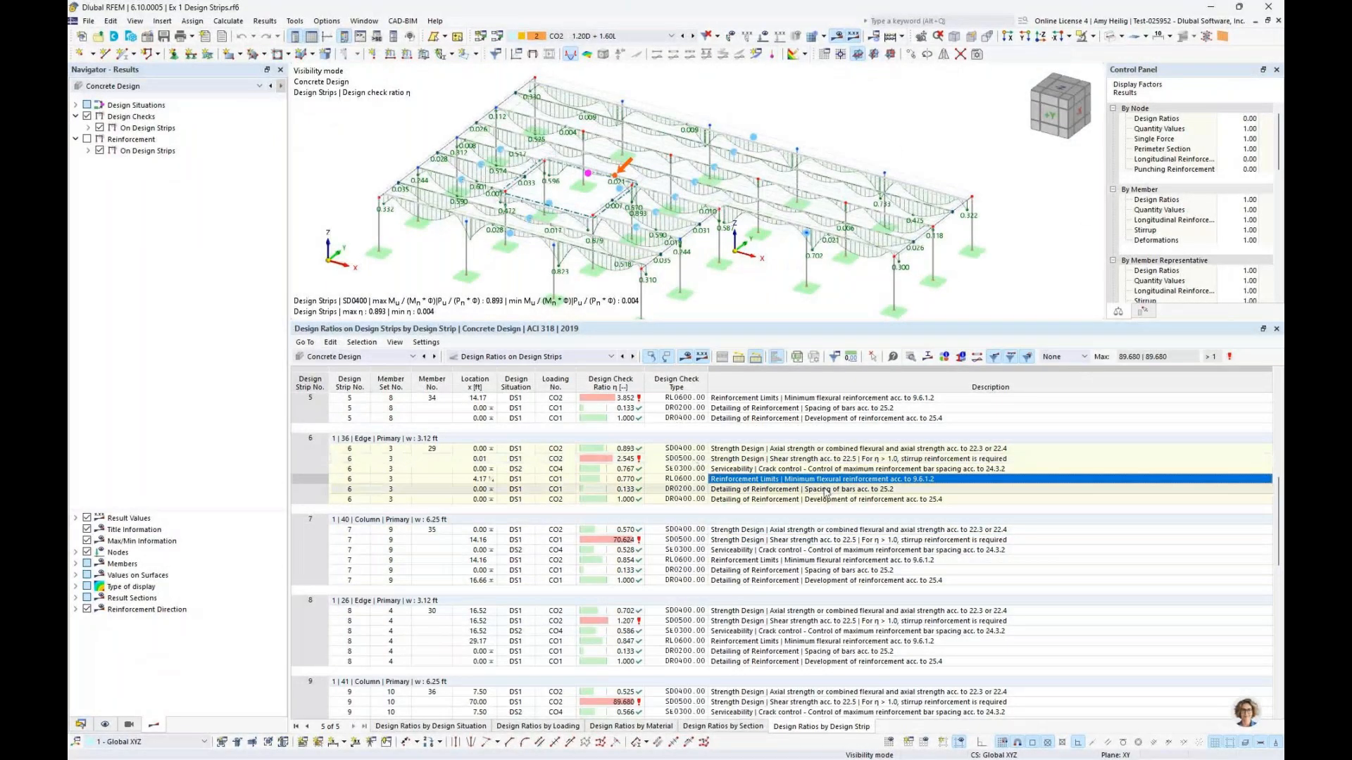
pyautogui.click(88, 128)
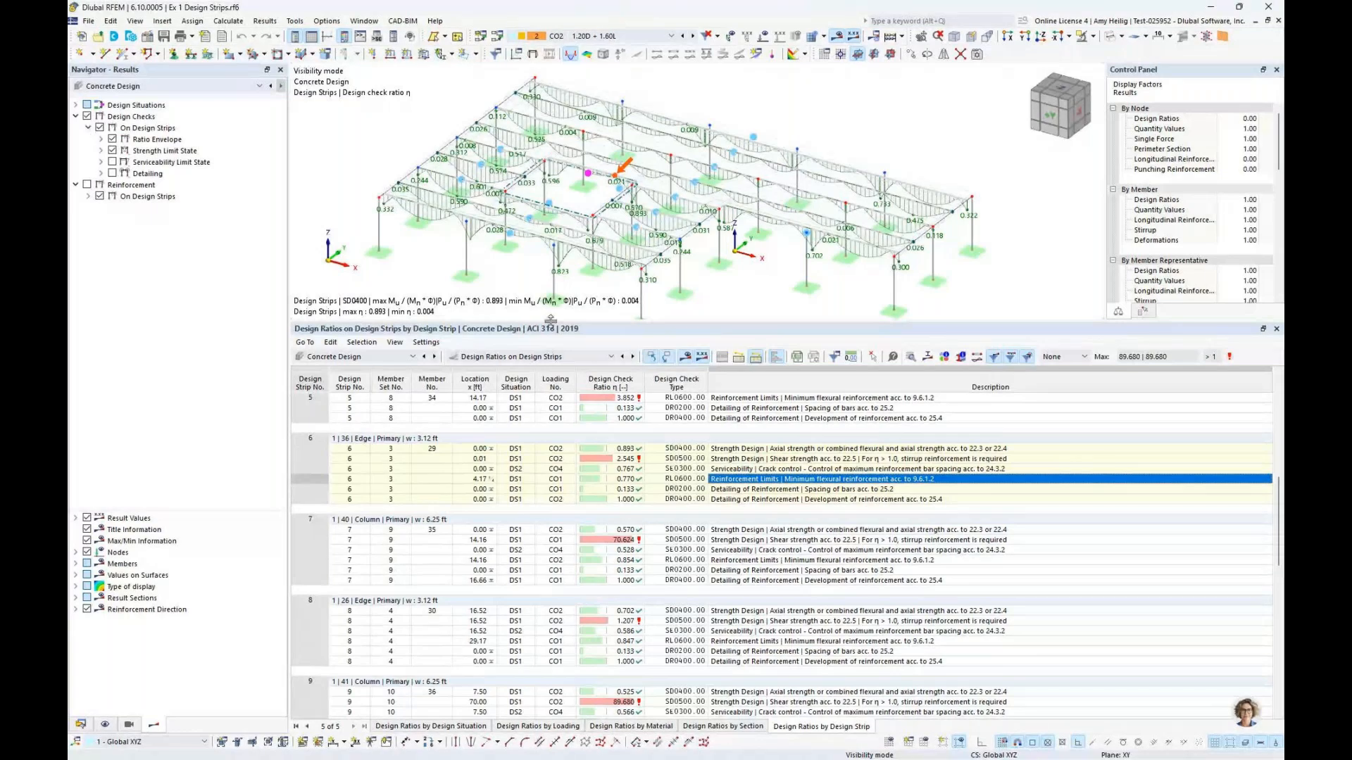
pyautogui.moveTo(551, 320); pyautogui.dragTo(550, 524)
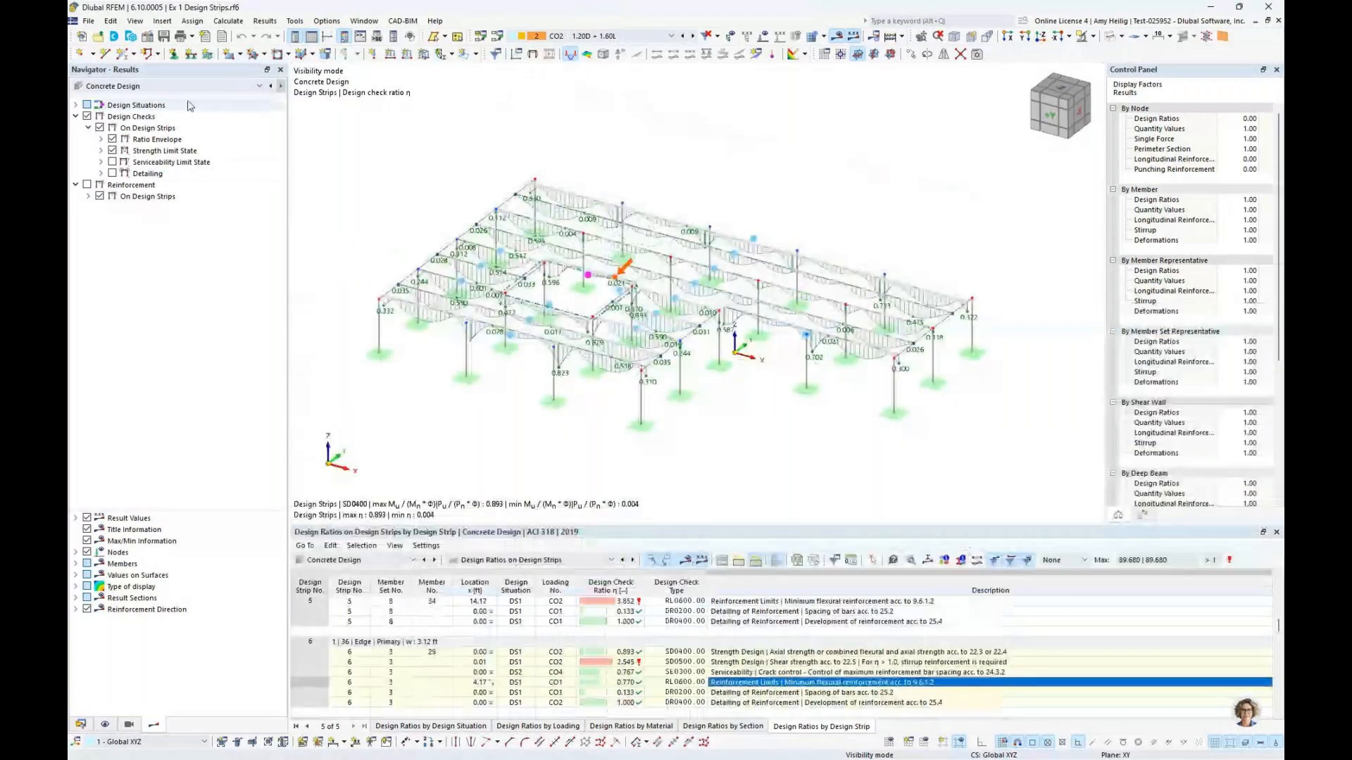
pyautogui.click(100, 150)
pyautogui.click(114, 162)
pyautogui.click(126, 173)
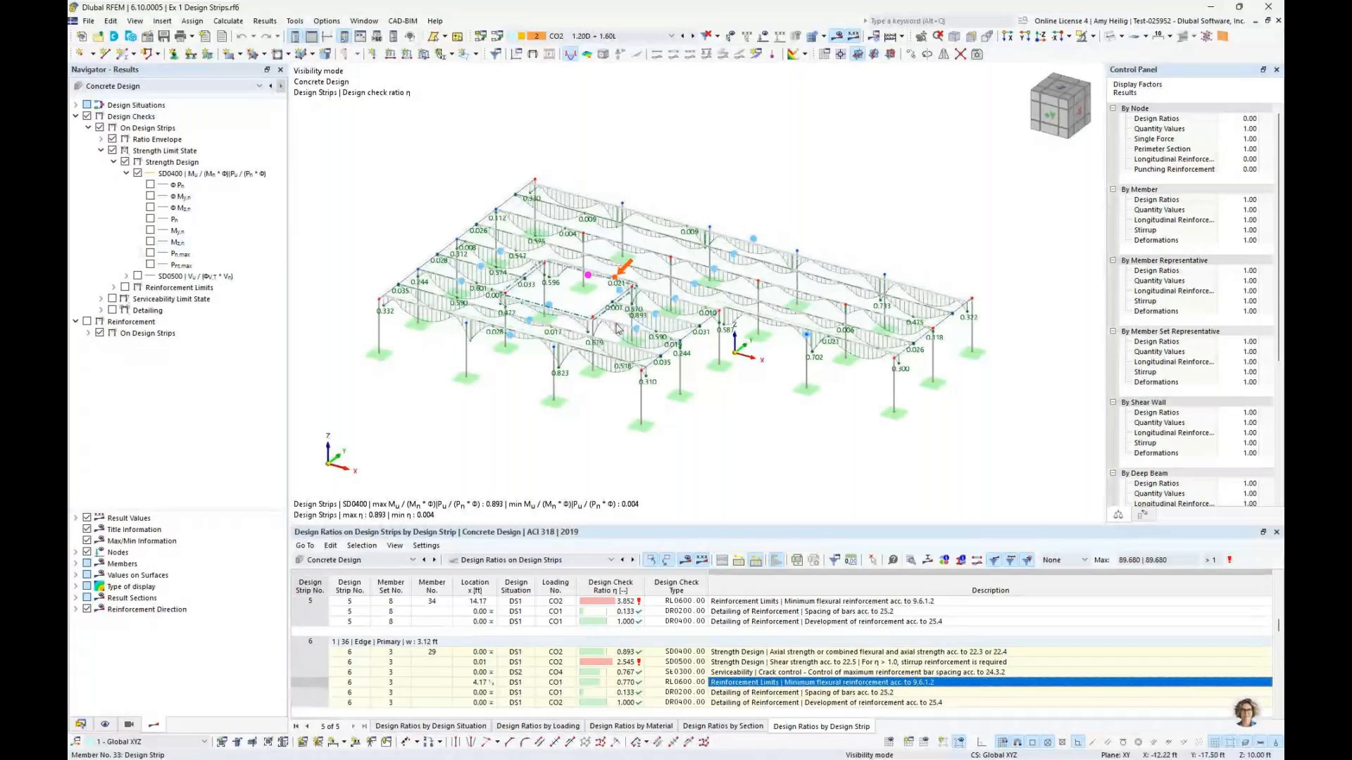
pyautogui.scroll(1, 617, 334)
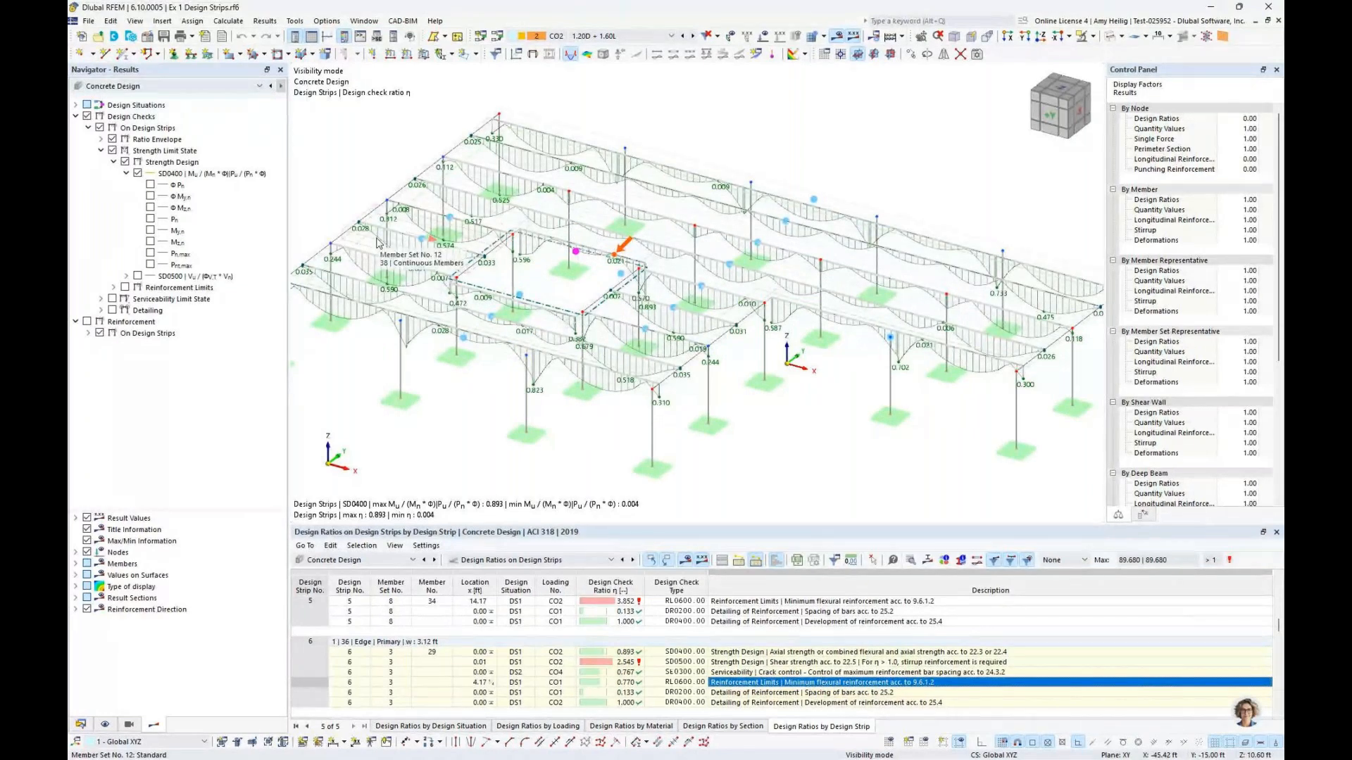
pyautogui.click(101, 151)
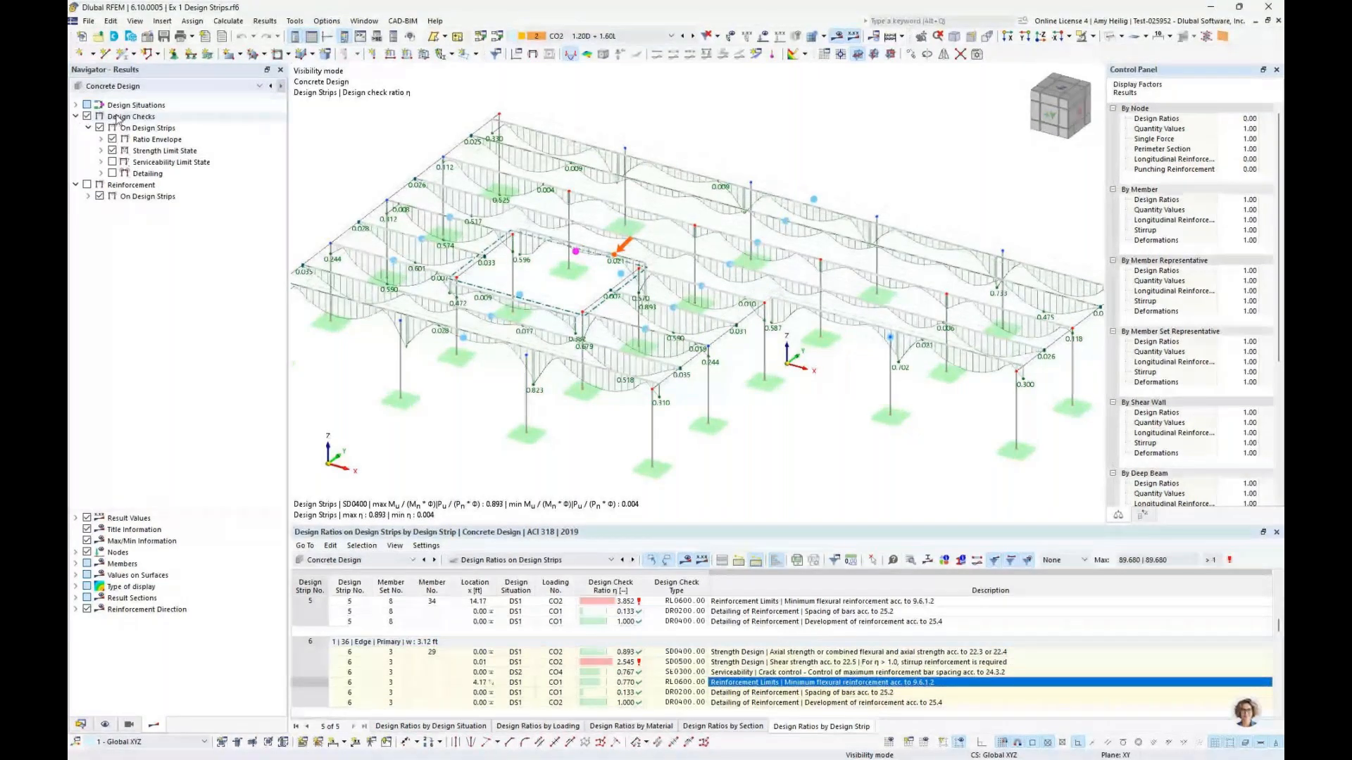
# Step: Hide the design checks and display the required and provided longitudinal reinforcement on the design strips
pyautogui.click(86, 117)
pyautogui.click(76, 117)
pyautogui.click(76, 129)
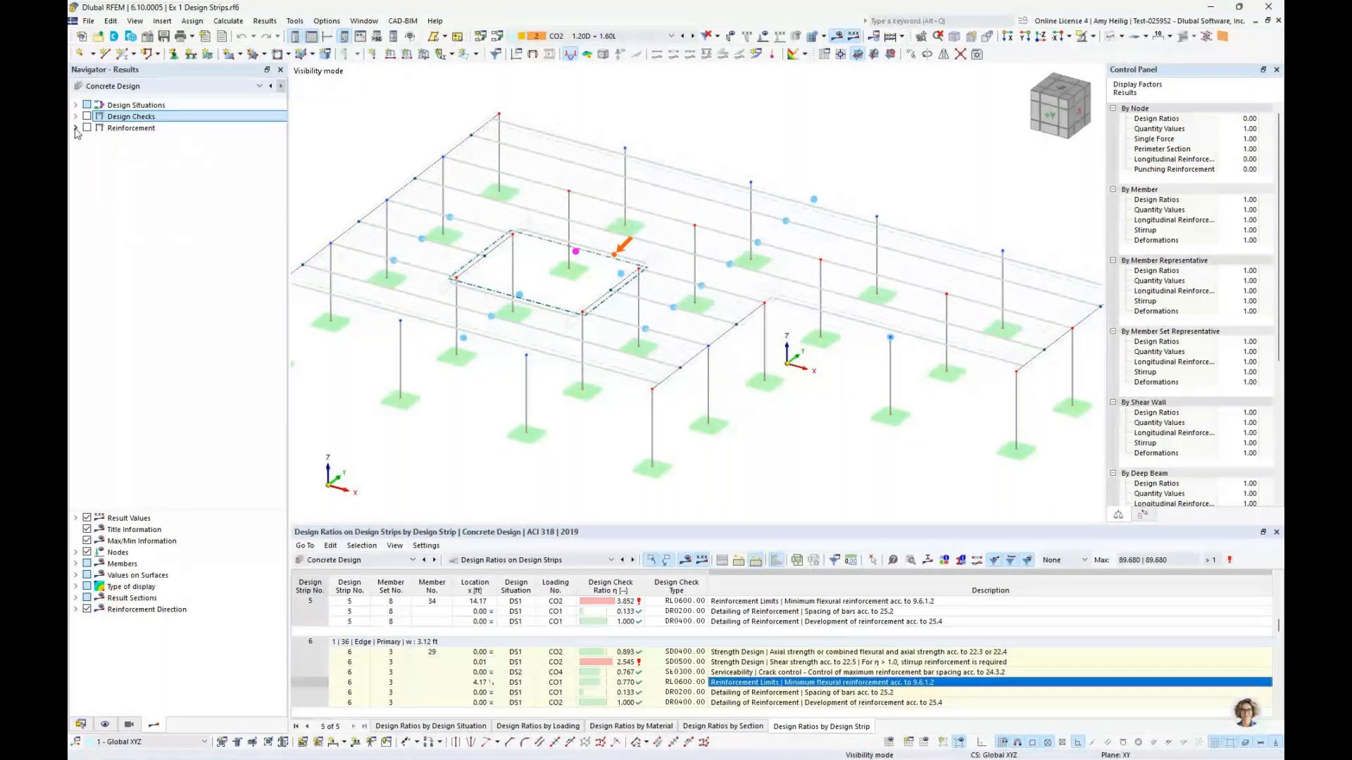
pyautogui.click(75, 128)
pyautogui.click(87, 128)
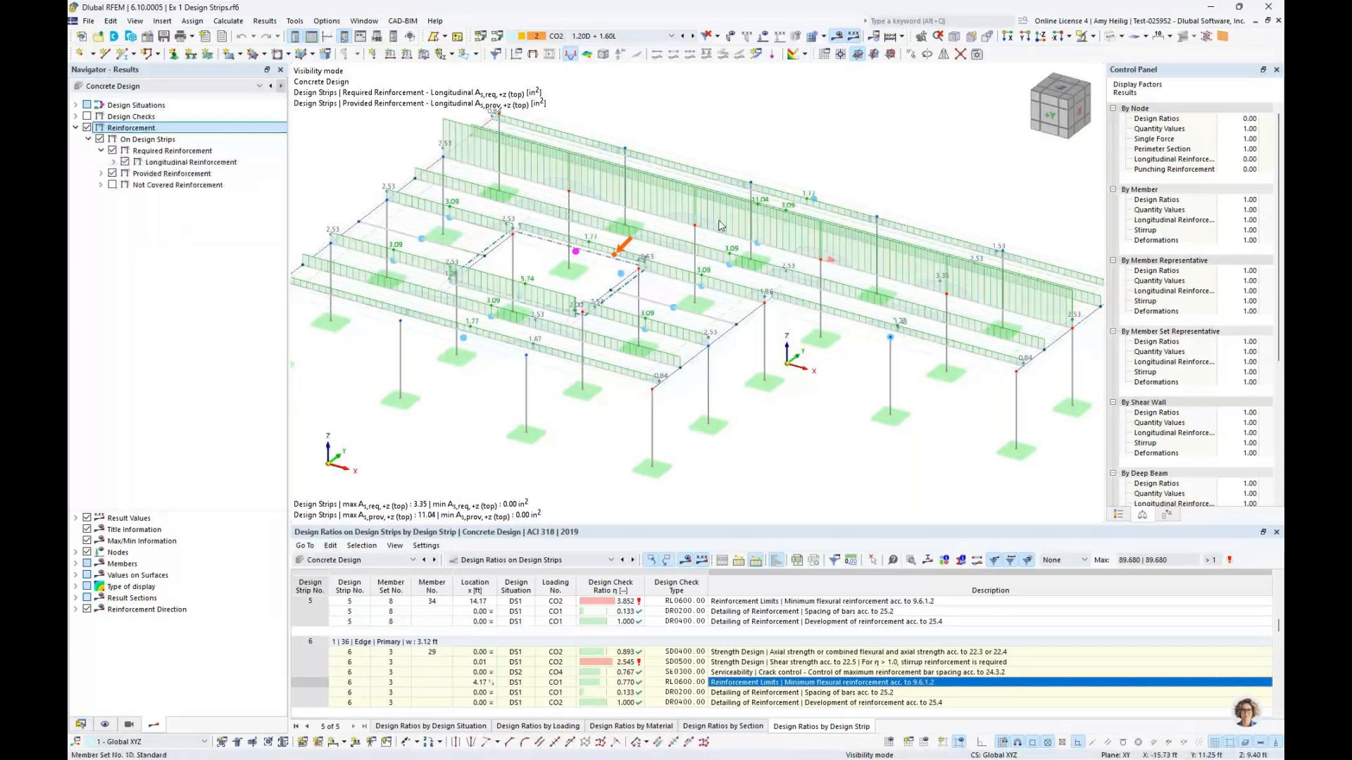
# Step: Try to isolate an interior longitudinal strip with its related objects, and cancel the visibility mode to show the whole model
pyautogui.click(732, 272)
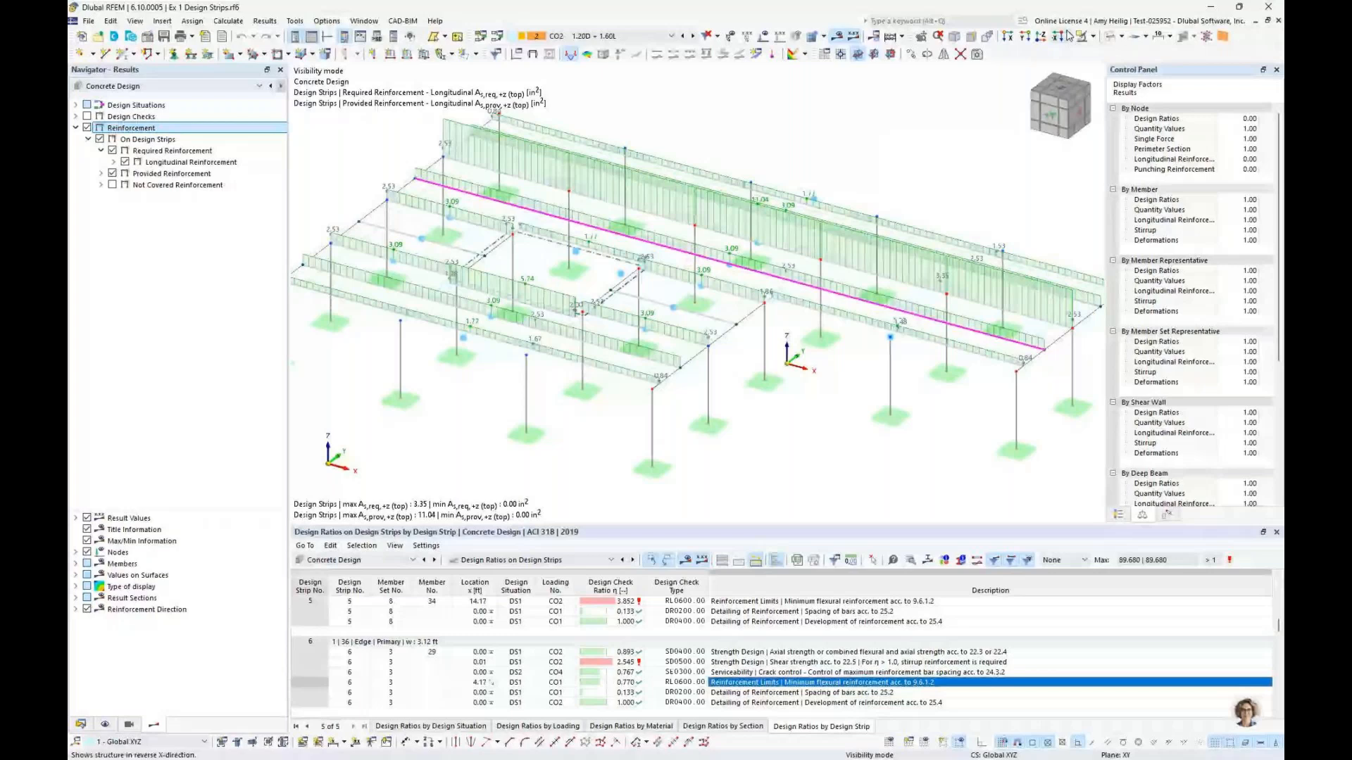
pyautogui.click(1081, 36)
pyautogui.click(1130, 52)
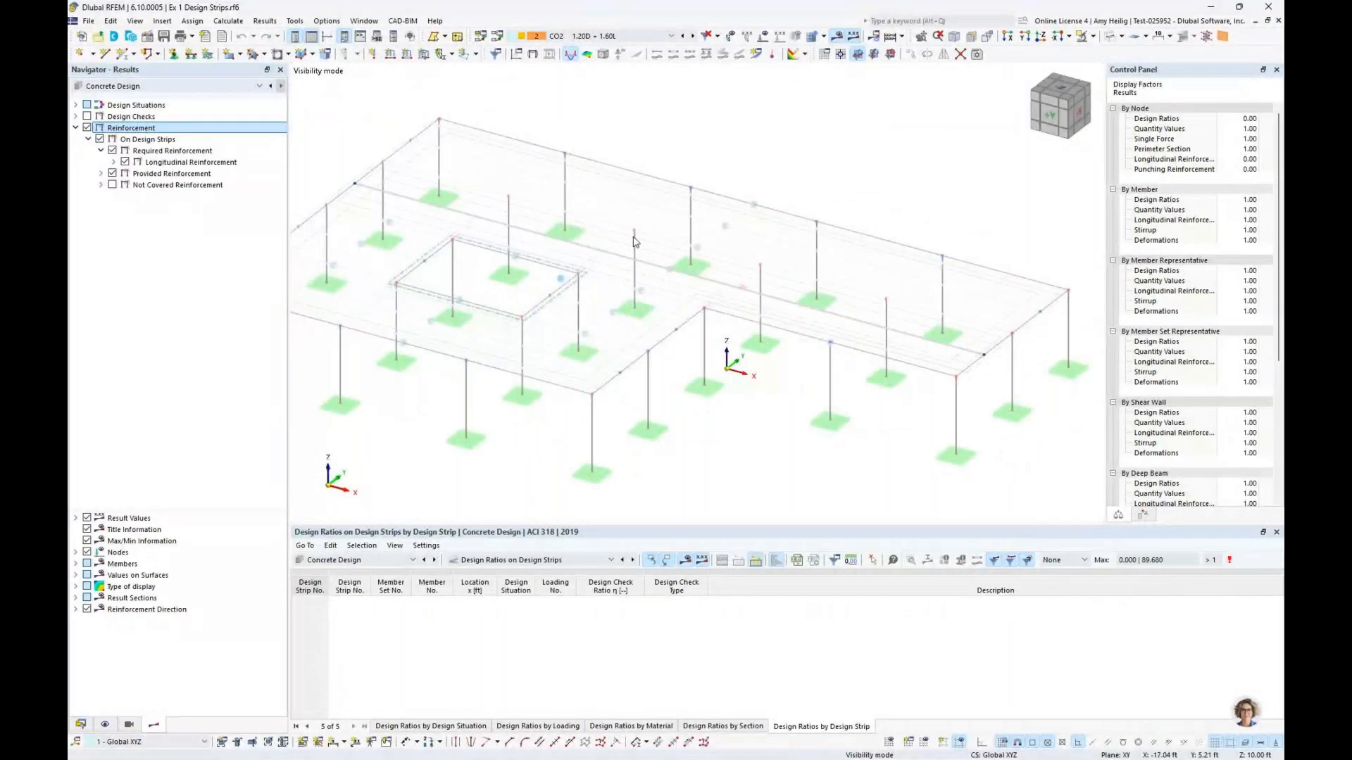
pyautogui.click(1095, 37)
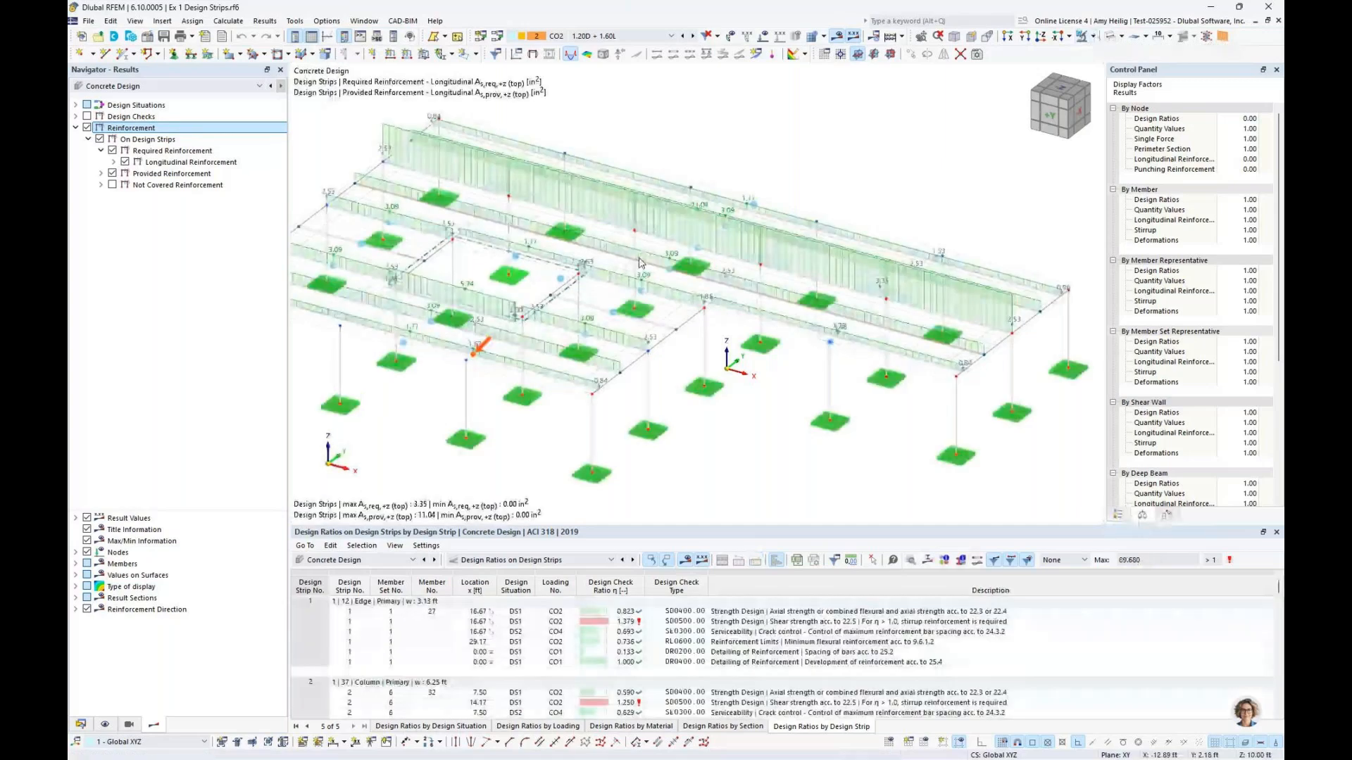
pyautogui.click(640, 263)
pyautogui.click(1090, 37)
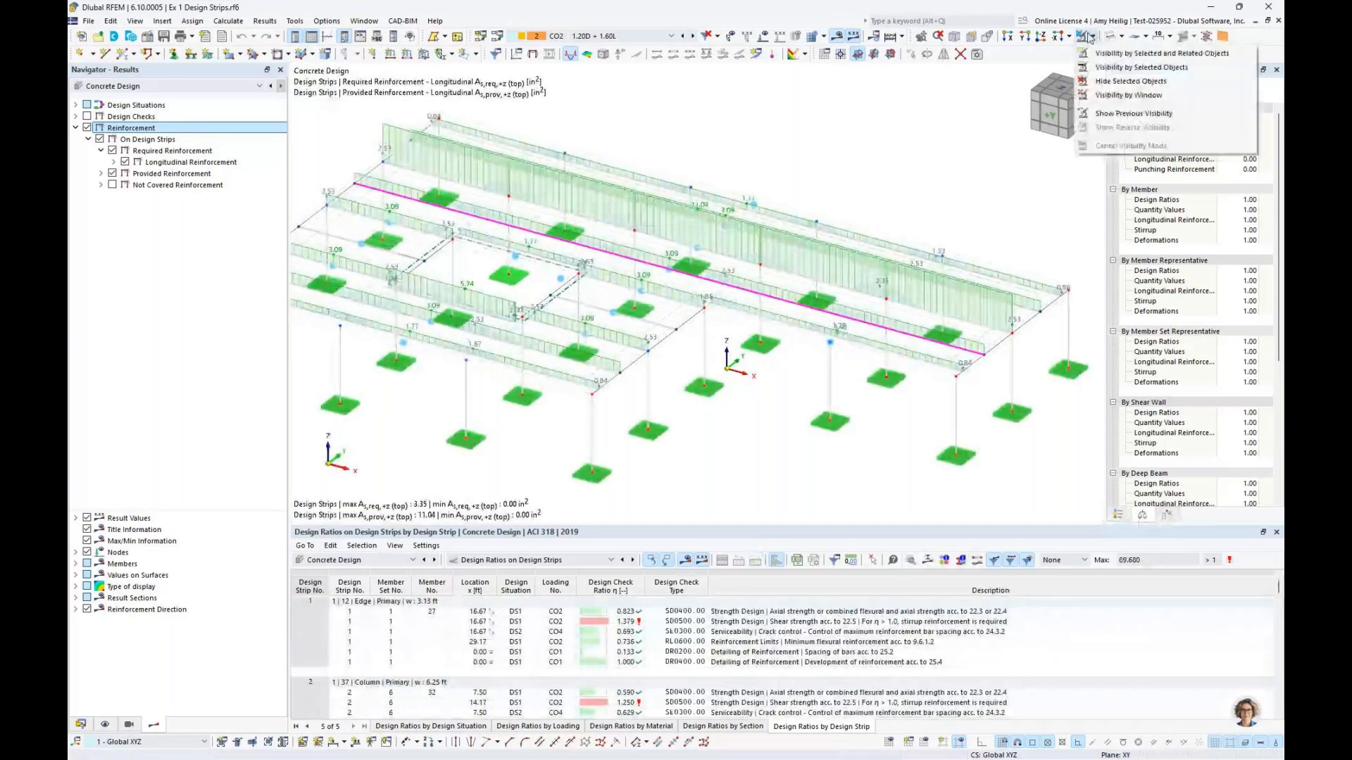
pyautogui.click(1154, 54)
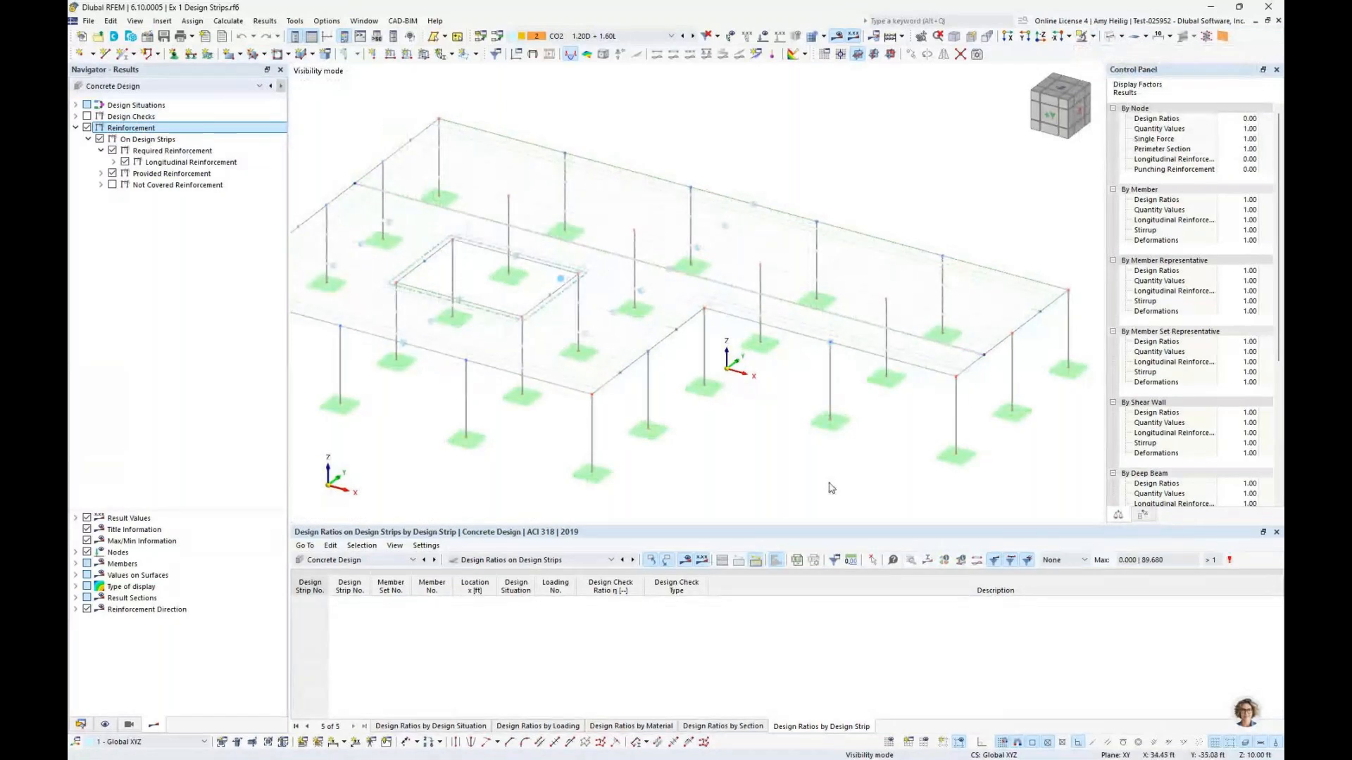
pyautogui.click(1093, 36)
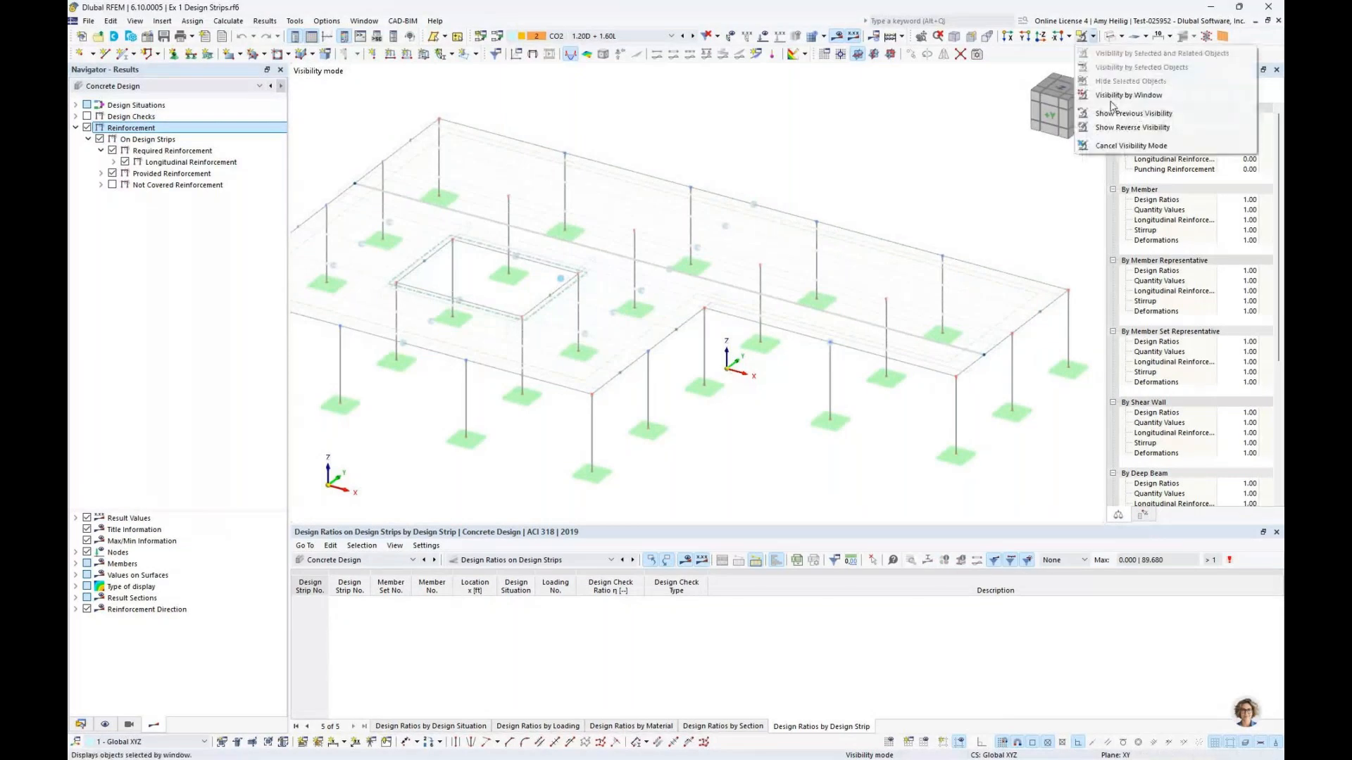
pyautogui.click(1130, 145)
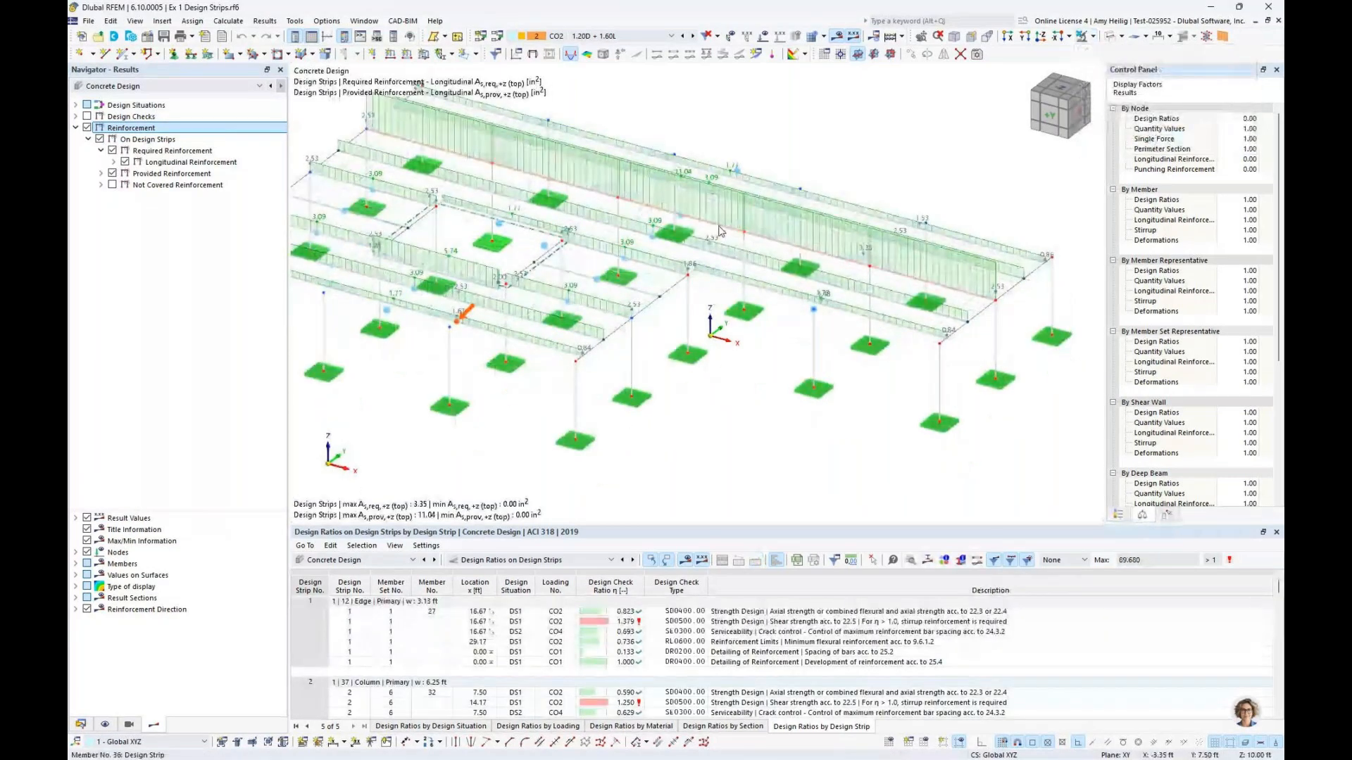
# Step: List the required longitudinal reinforcement result types, and open the table of reinforcement on design strips
pyautogui.click(113, 162)
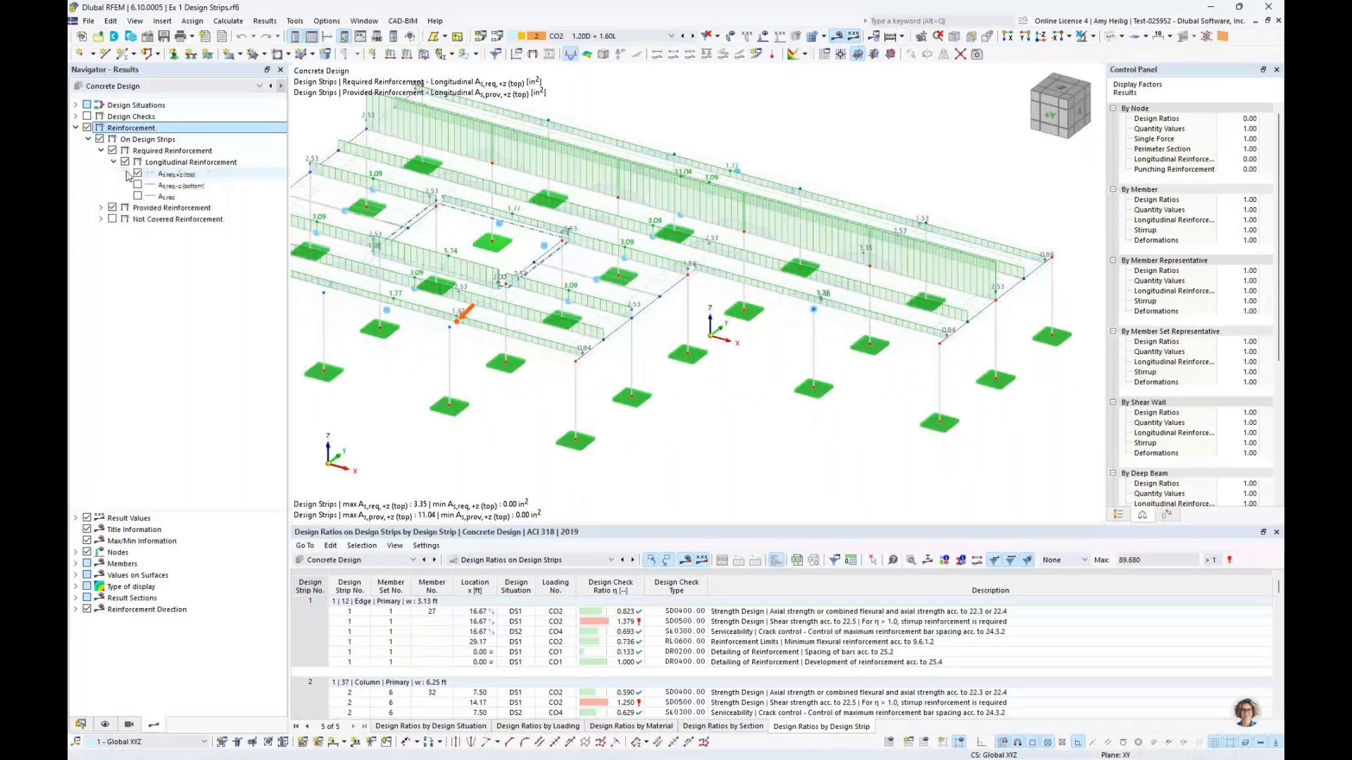
pyautogui.click(762, 272)
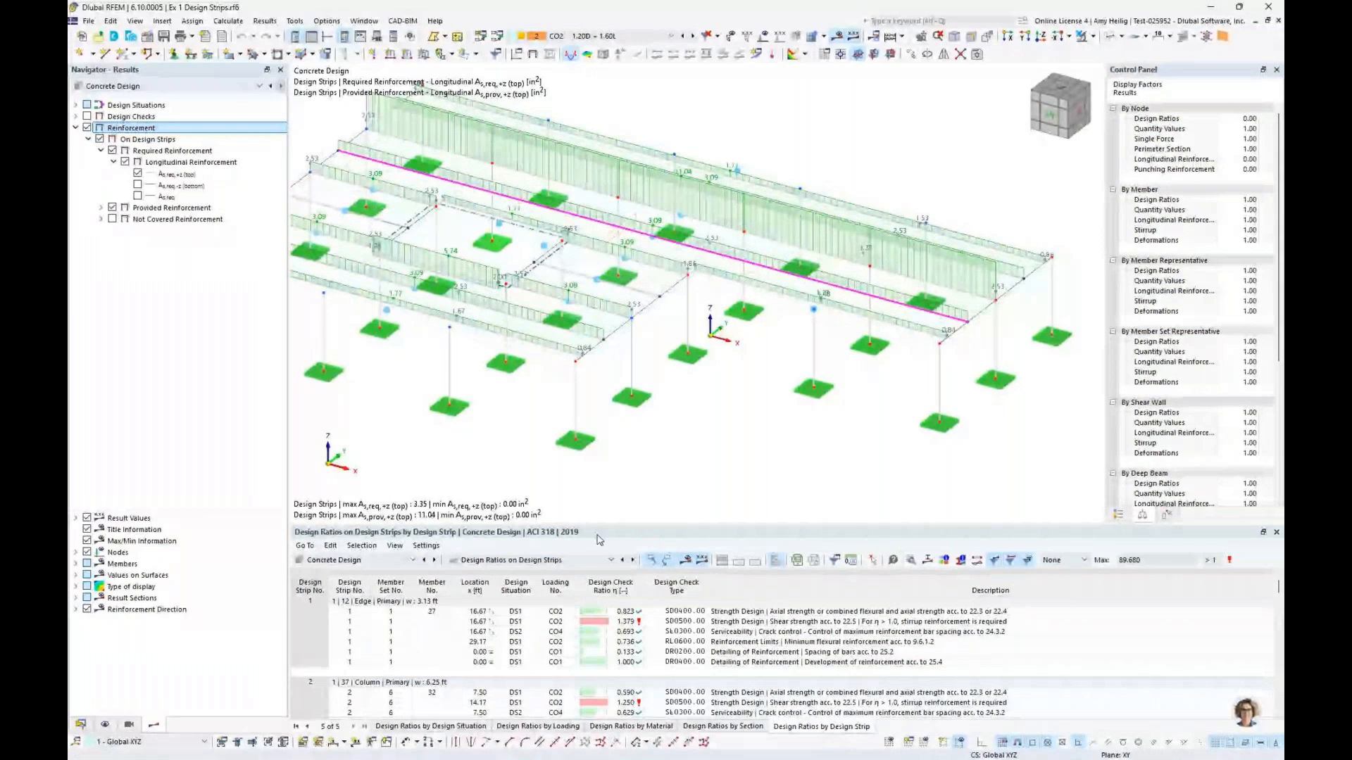
pyautogui.click(572, 559)
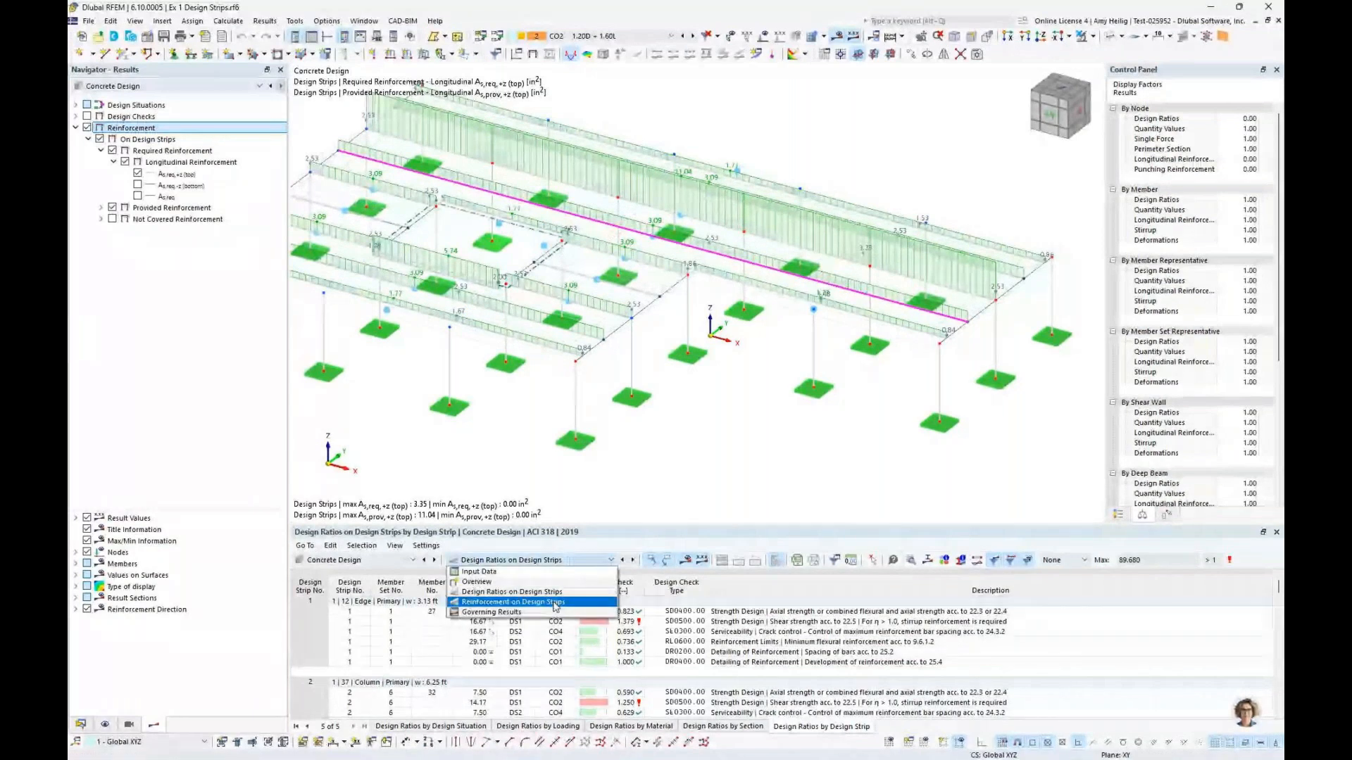
pyautogui.click(556, 602)
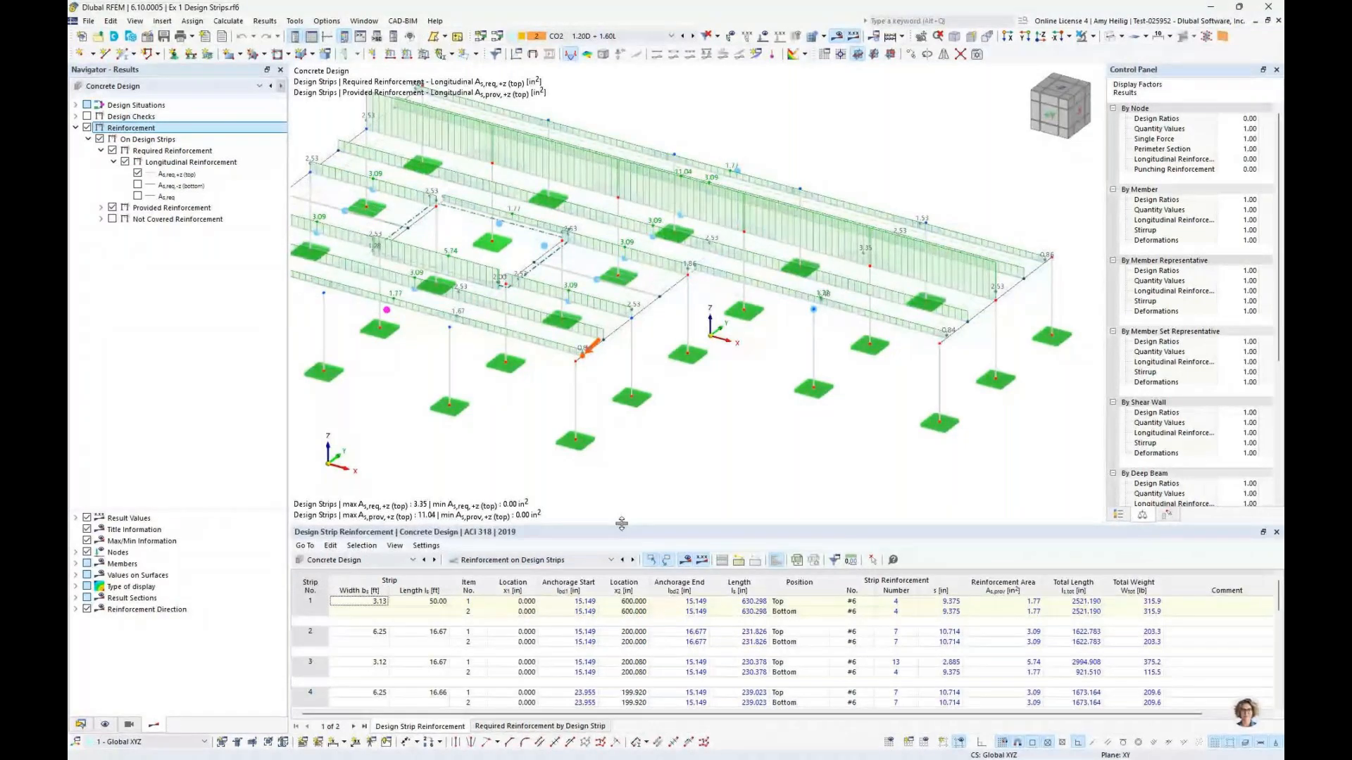
# Step: Enlarge the reinforcement results table, find design strip 14, and isolate it in the model together with its related objects
pyautogui.moveTo(621, 523); pyautogui.dragTo(621, 419)
pyautogui.scroll(-5, 530, 635)
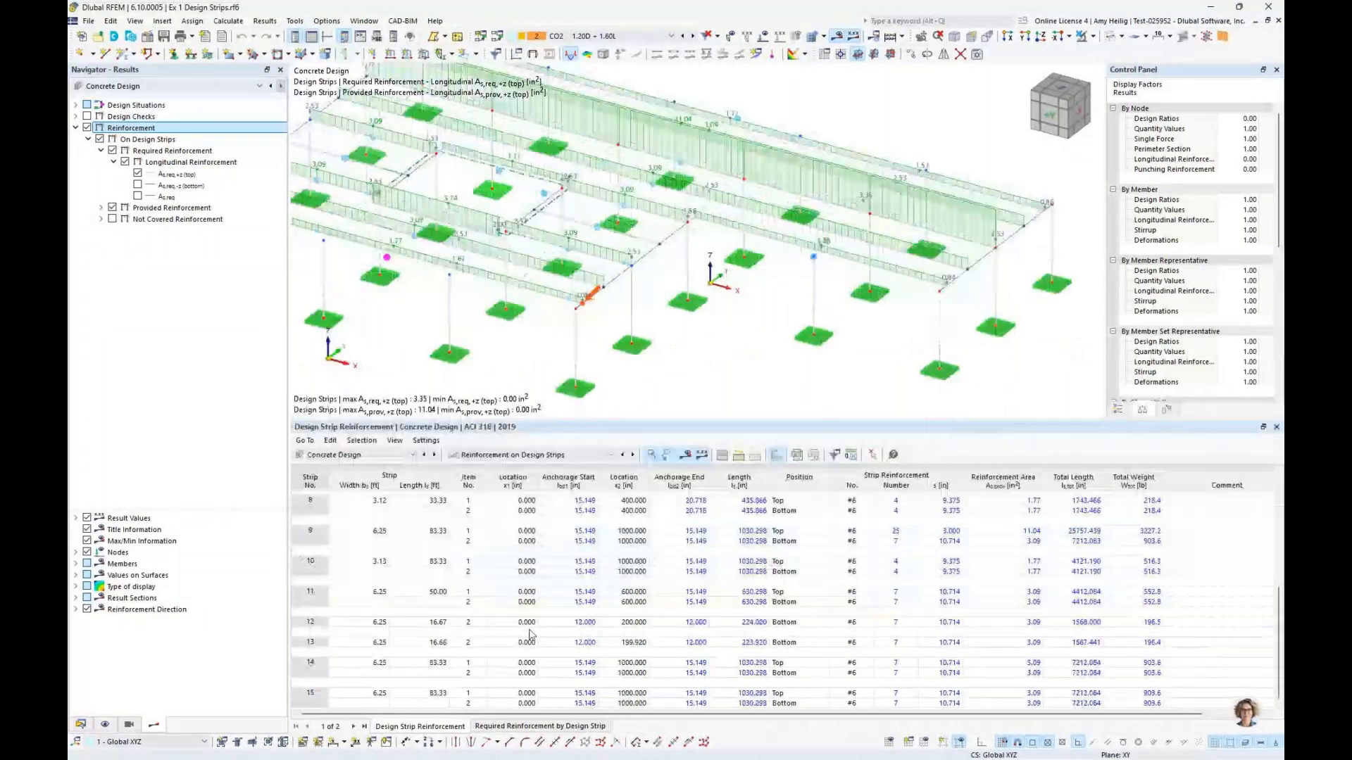
pyautogui.click(468, 662)
pyautogui.click(1092, 36)
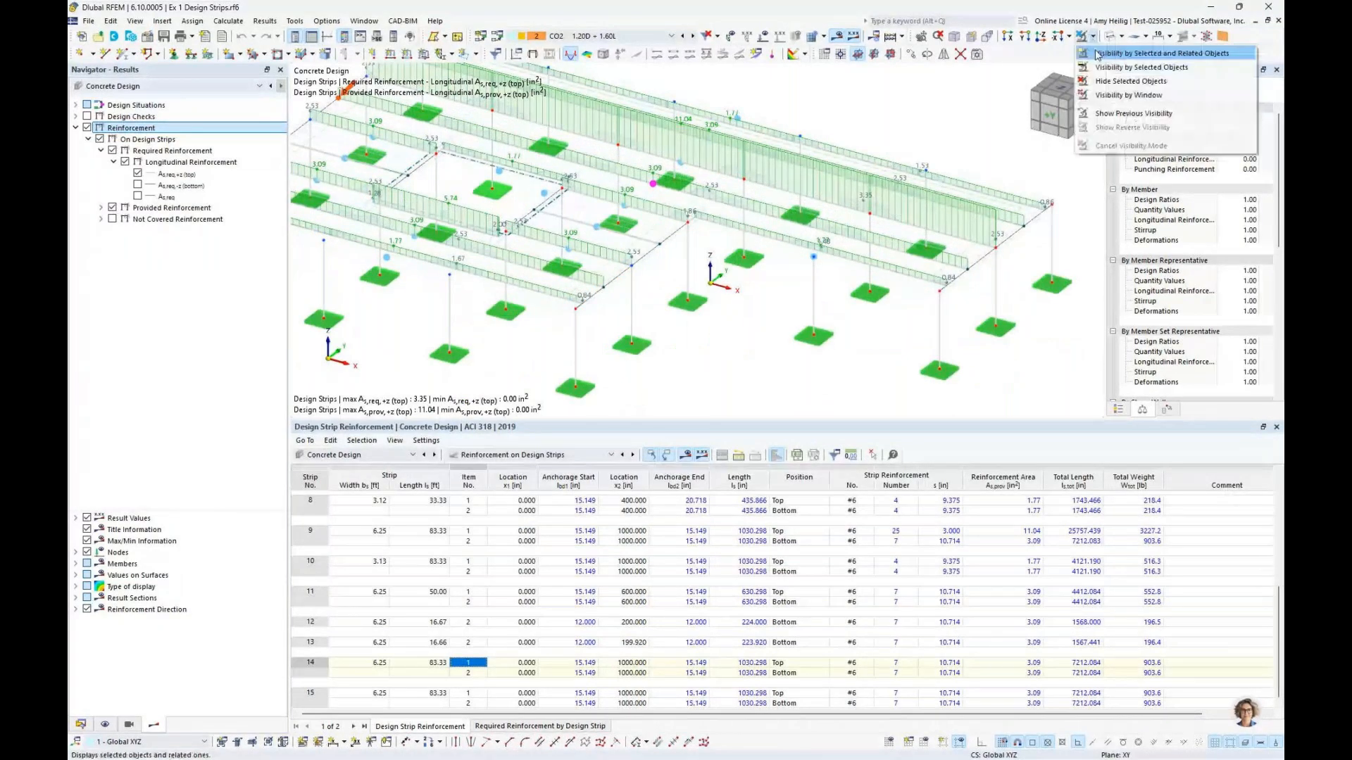
pyautogui.click(1096, 55)
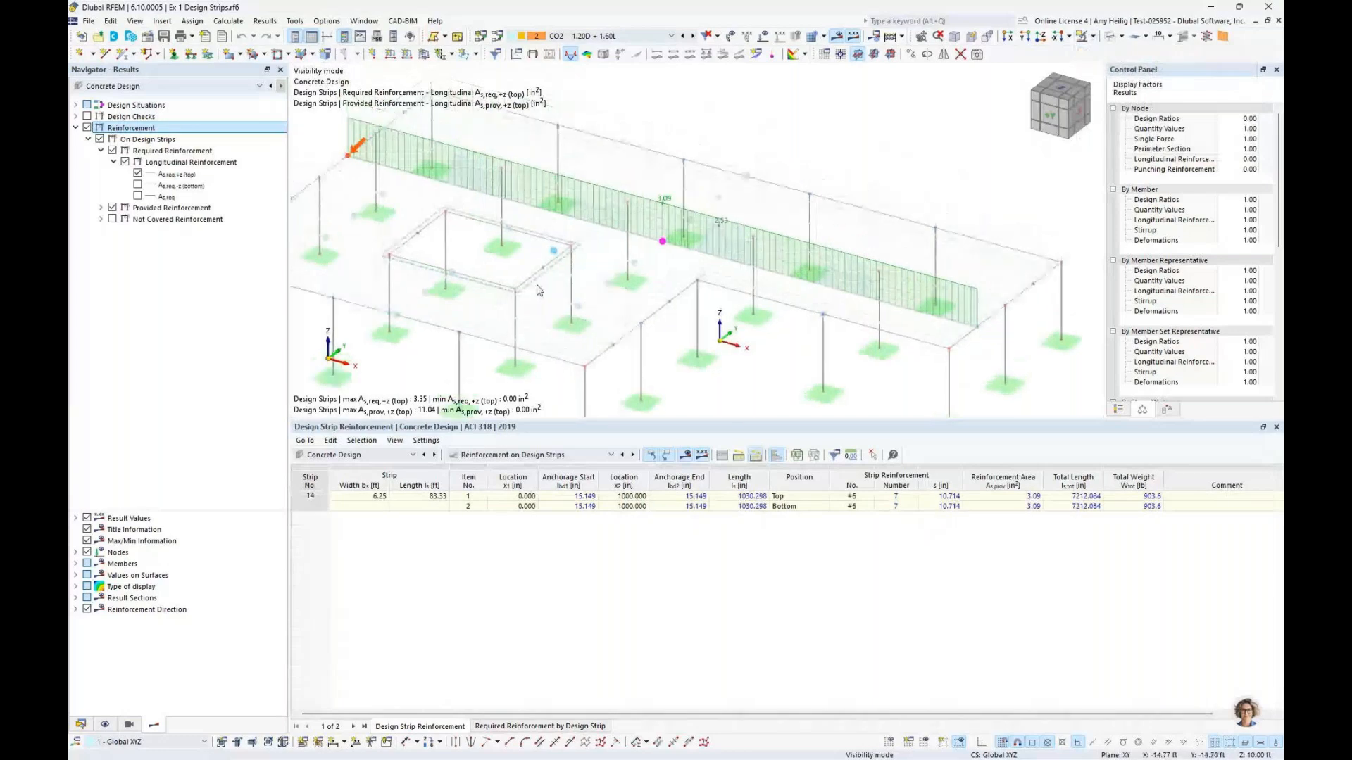
pyautogui.keyDown('ctrl'); pyautogui.moveTo(548, 185); pyautogui.dragTo(820, 272, button='middle'); pyautogui.keyUp('ctrl')
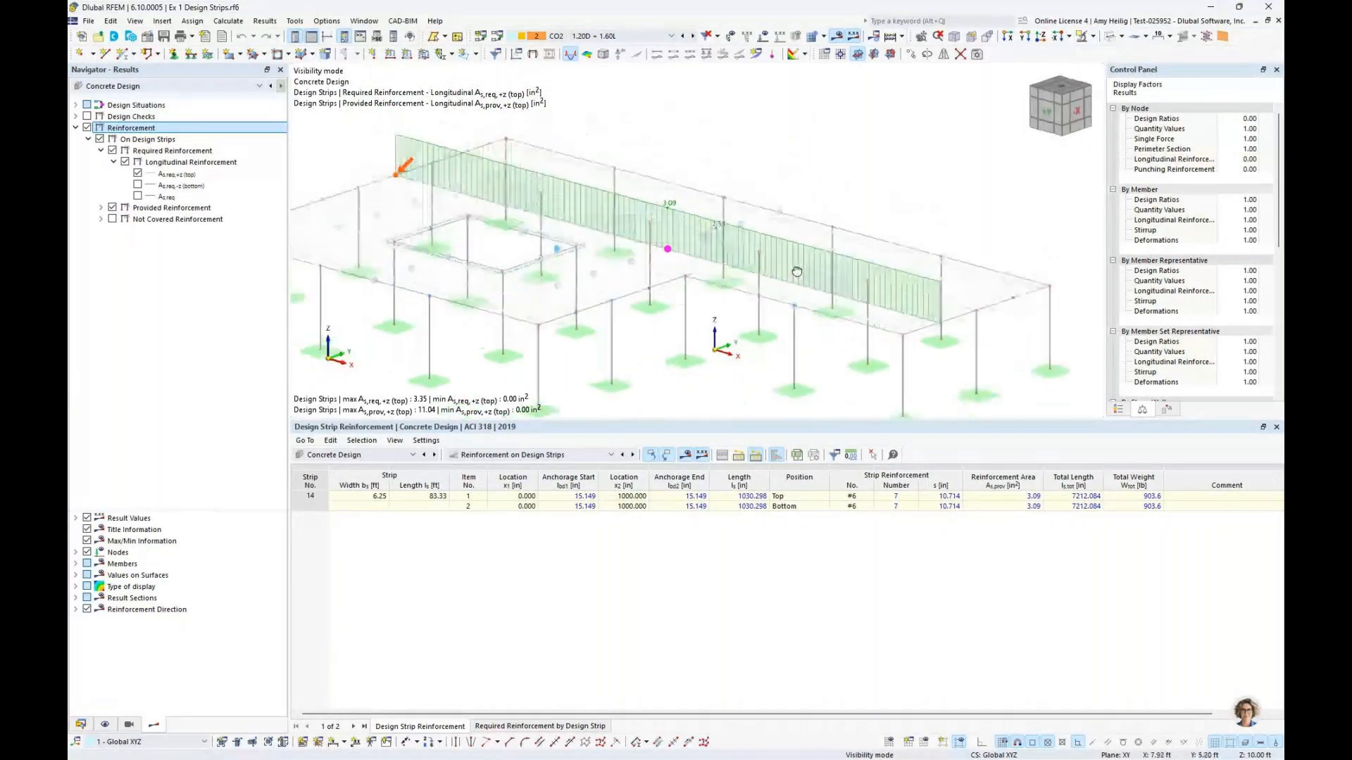
# Step: Compare strip 14's required top reinforcement alone and with the provided reinforcement, list the provided result types, and check the top bar size in the table
pyautogui.click(194, 210)
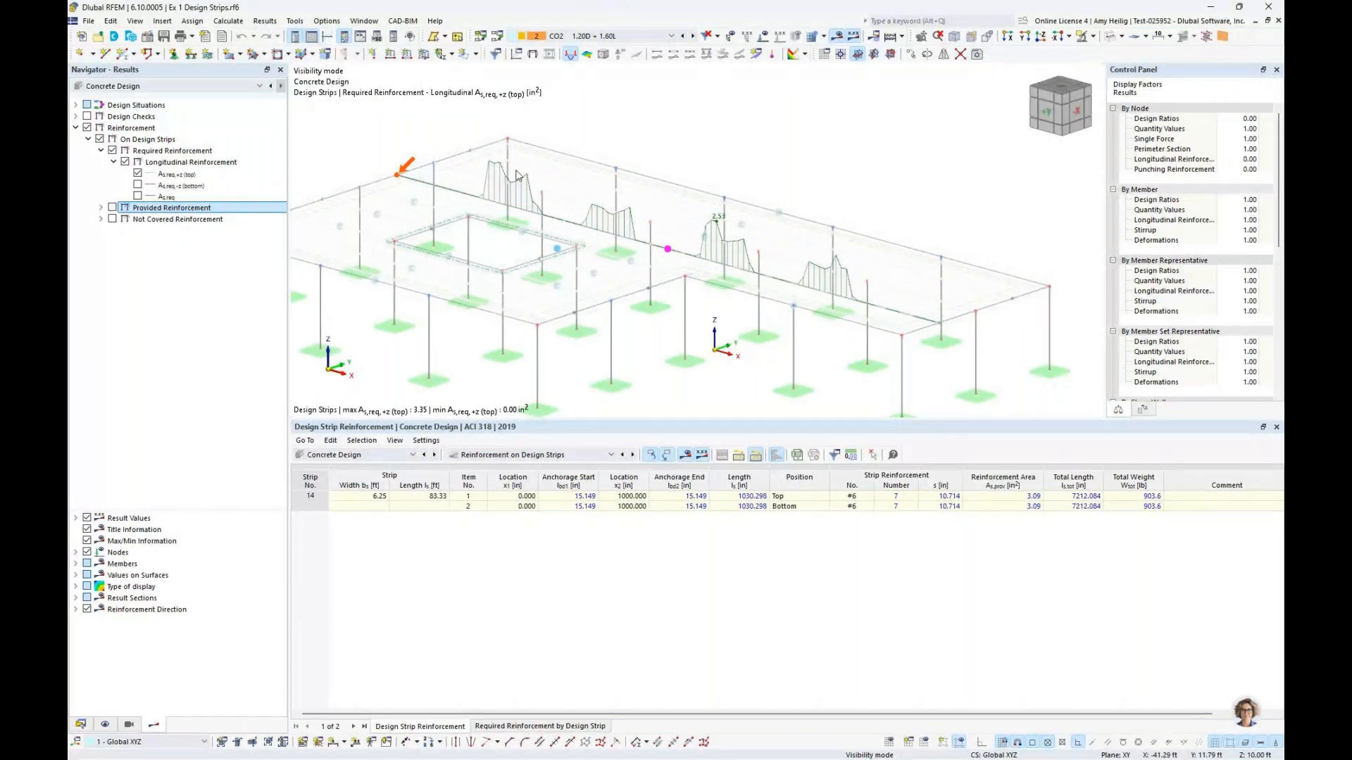
pyautogui.keyDown('ctrl'); pyautogui.moveTo(566, 226); pyautogui.dragTo(557, 267, button='middle'); pyautogui.keyUp('ctrl')
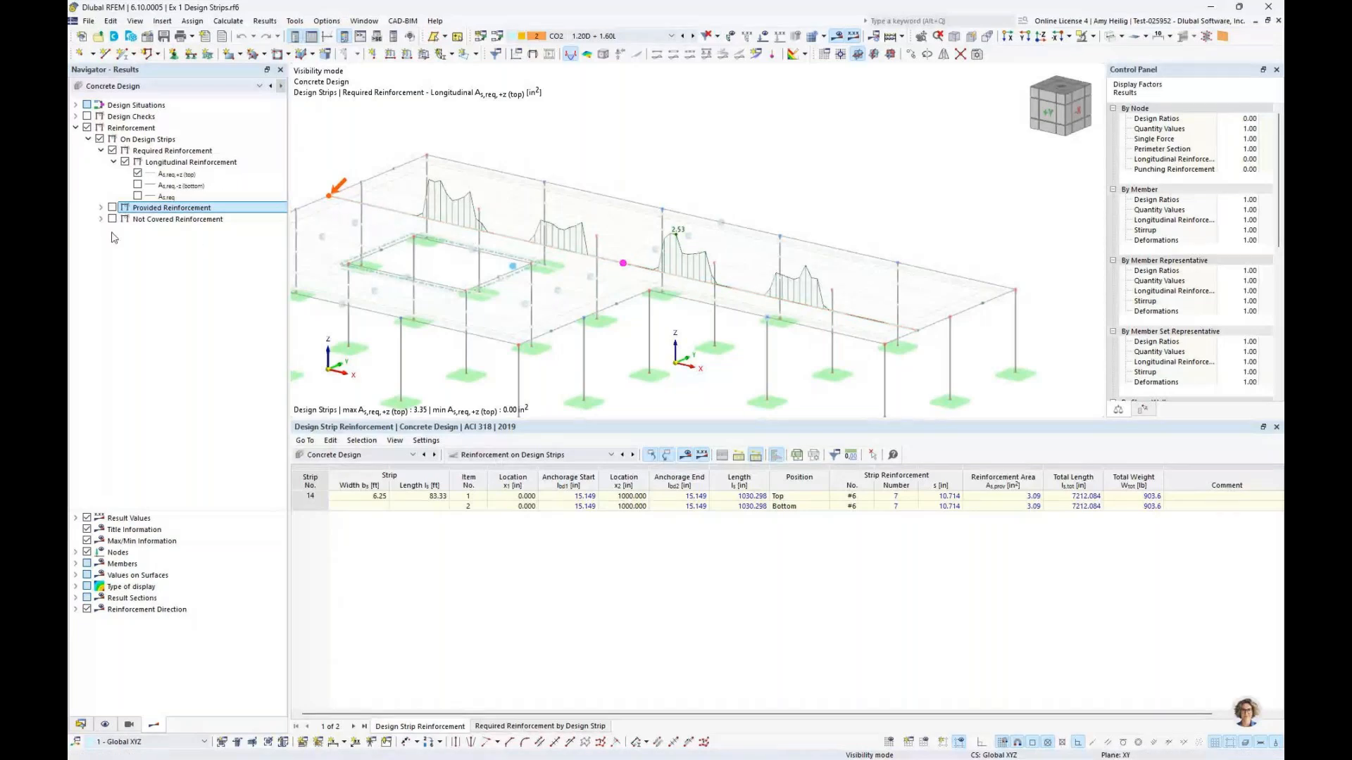
pyautogui.click(100, 208)
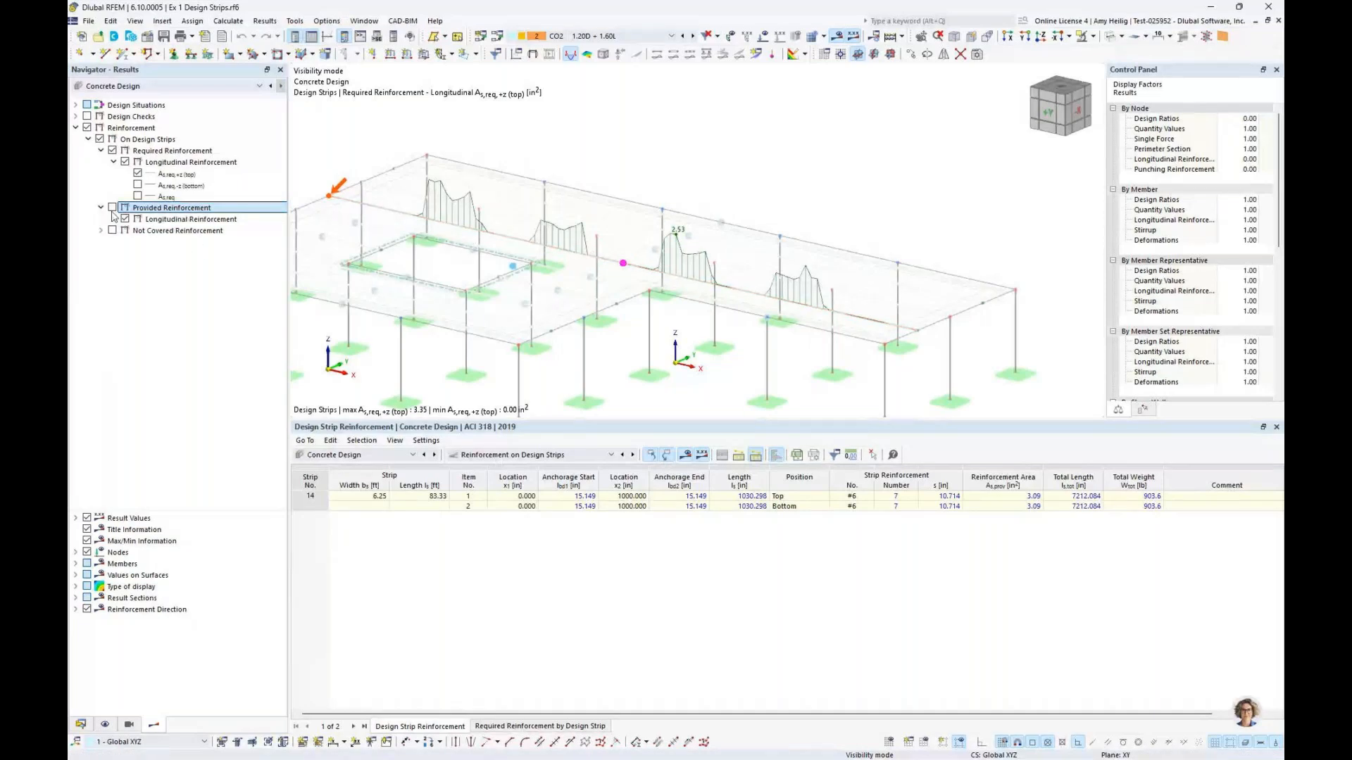
pyautogui.click(112, 208)
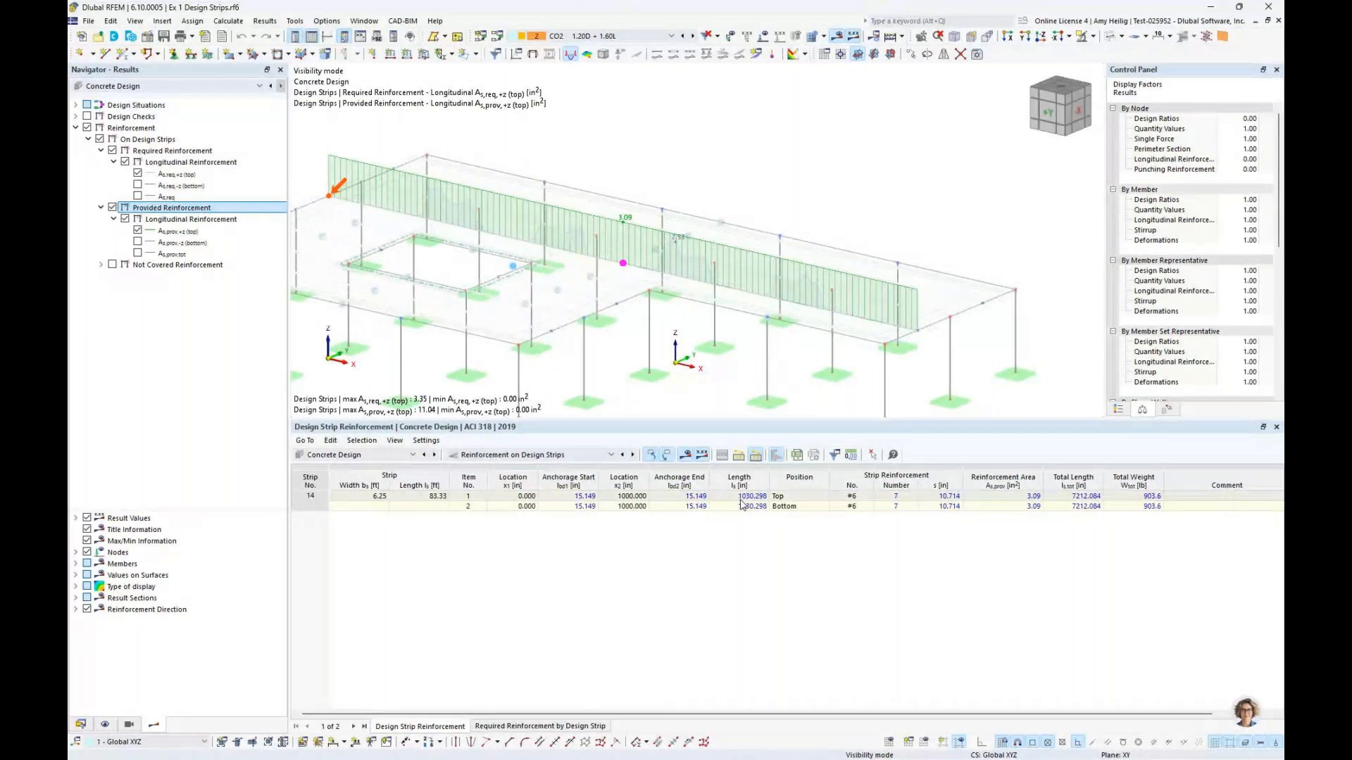
pyautogui.click(865, 497)
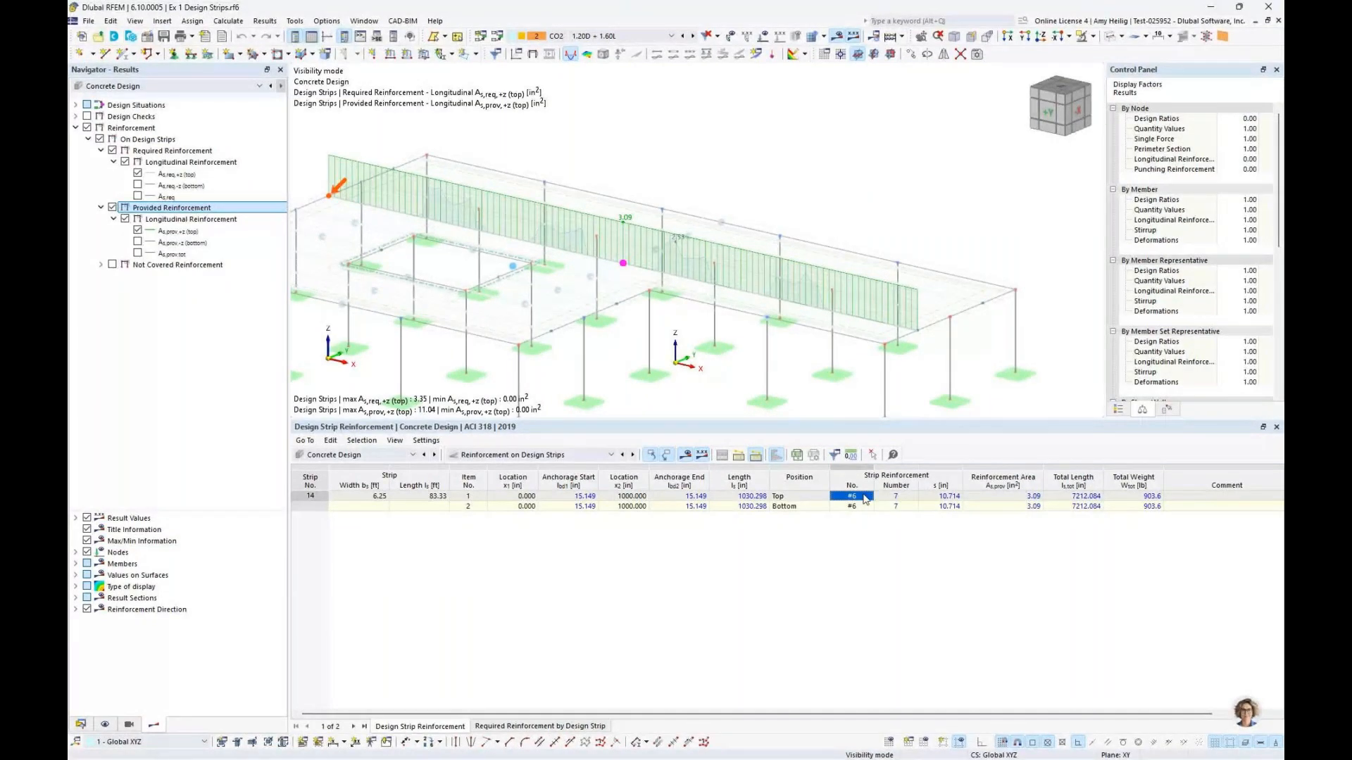
# Step: Display only the required bottom longitudinal reinforcement on strip 14, hiding the required top and all provided reinforcement
pyautogui.click(138, 187)
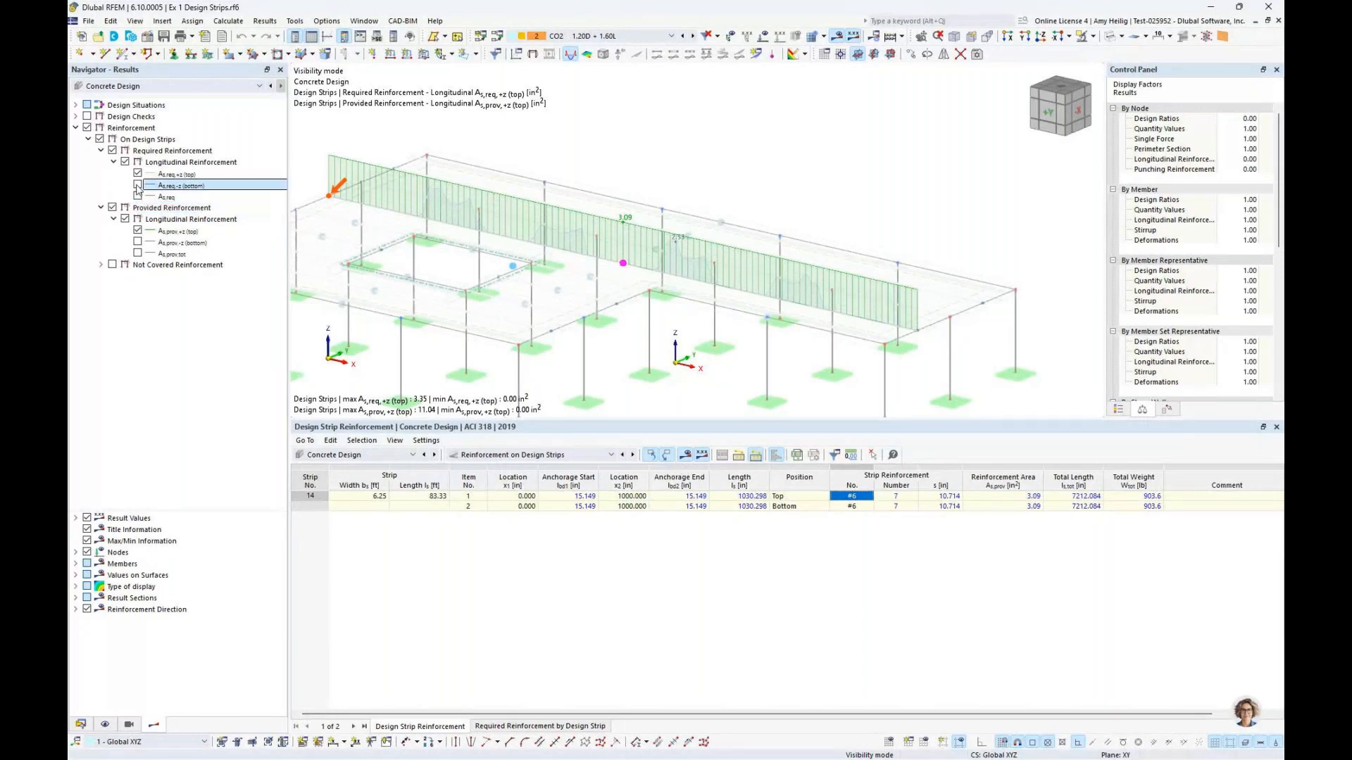
pyautogui.click(138, 186)
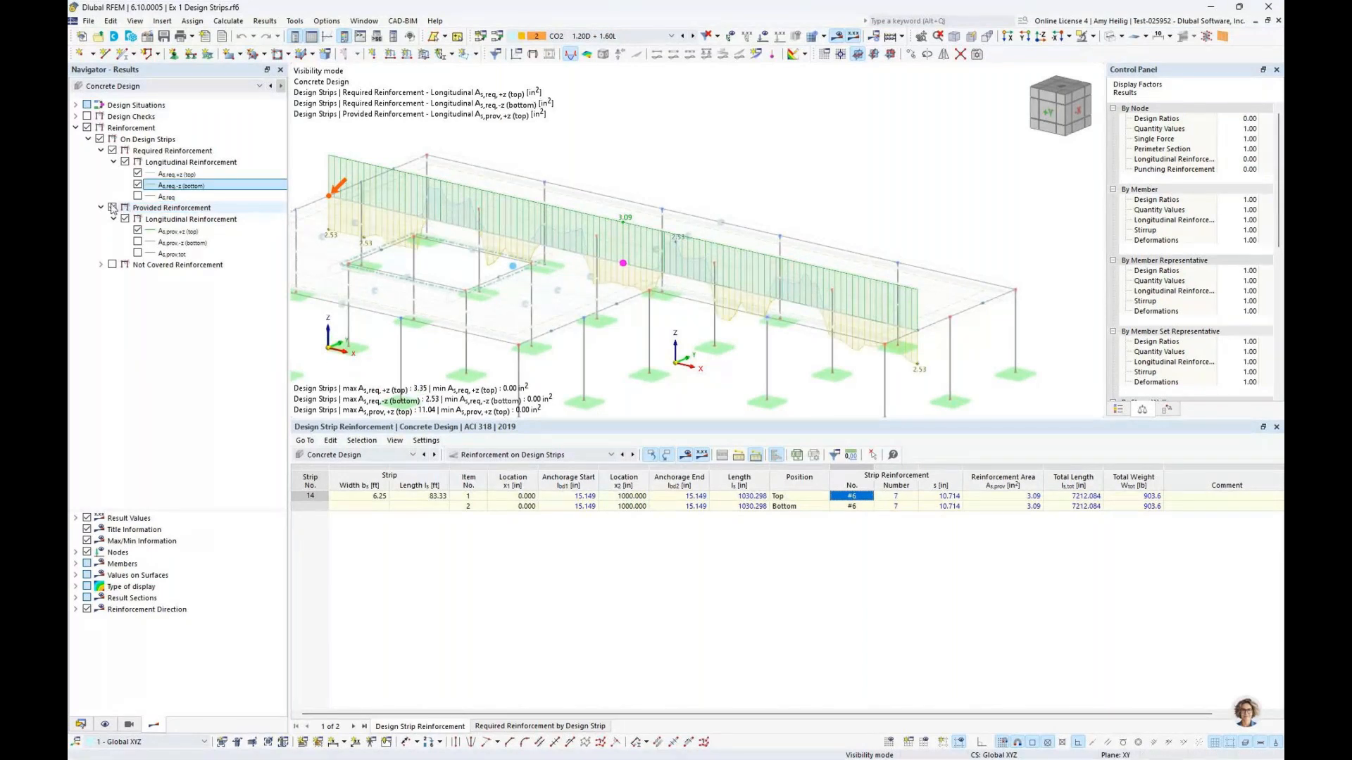
pyautogui.click(113, 207)
pyautogui.click(138, 174)
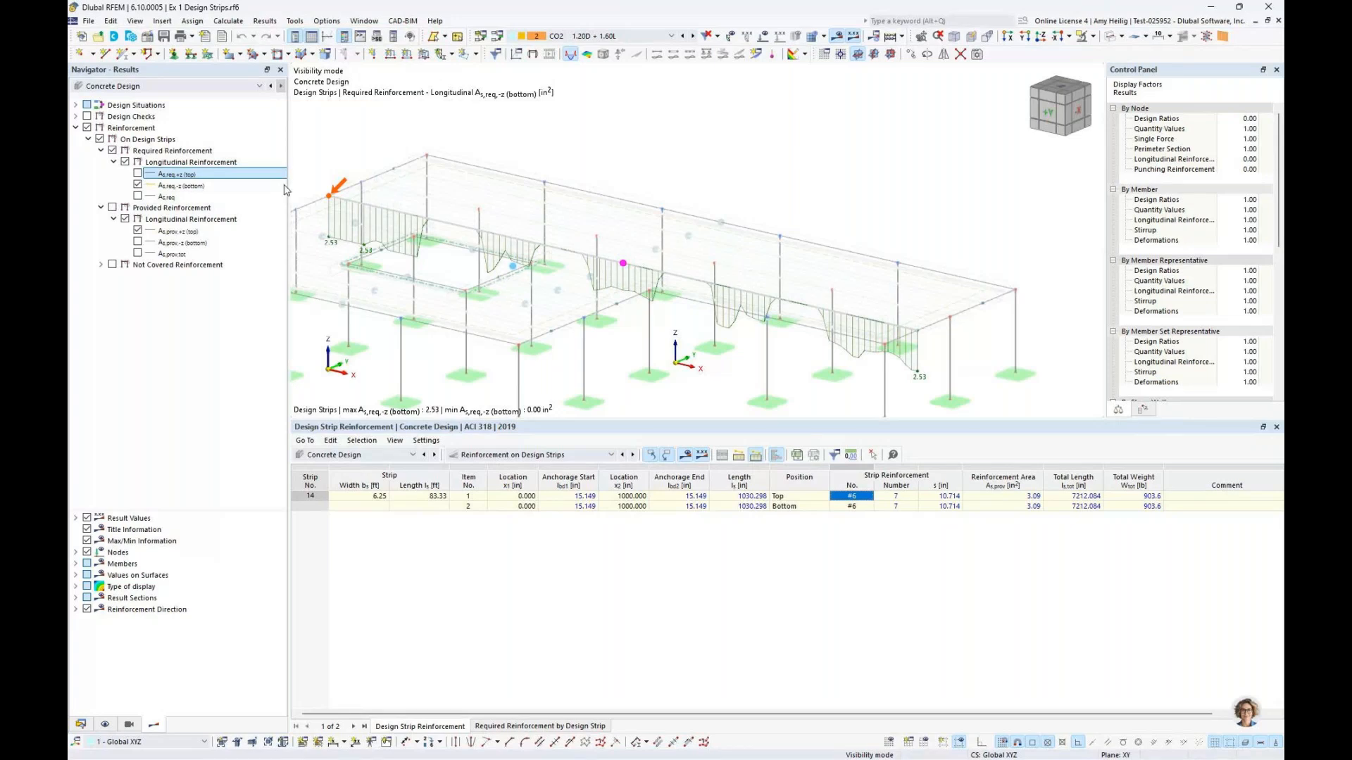
pyautogui.keyDown('ctrl'); pyautogui.moveTo(568, 280); pyautogui.dragTo(552, 302, button='middle'); pyautogui.keyUp('ctrl')
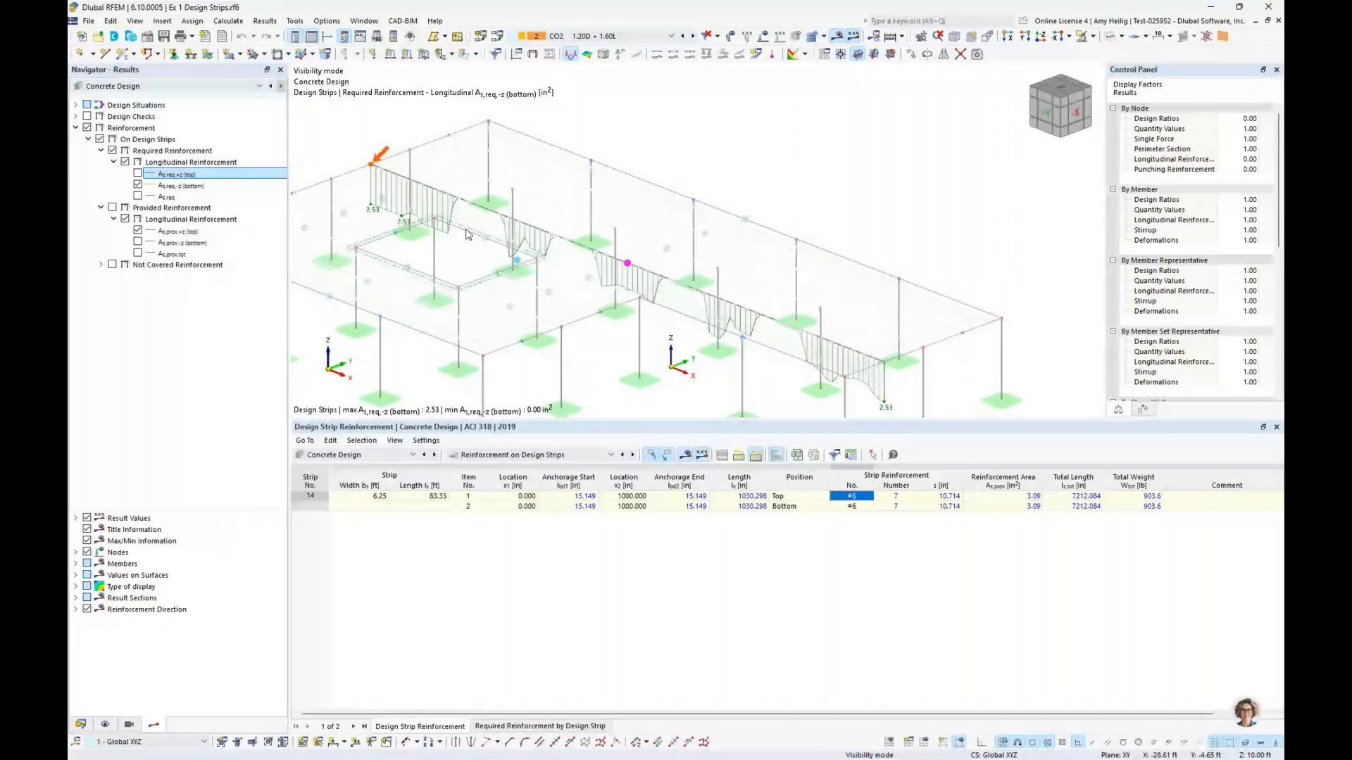
# Step: Display the provided bottom reinforcement instead of the top one alongside the required bottom result, and cancel the visibility mode to show the whole model
pyautogui.click(112, 207)
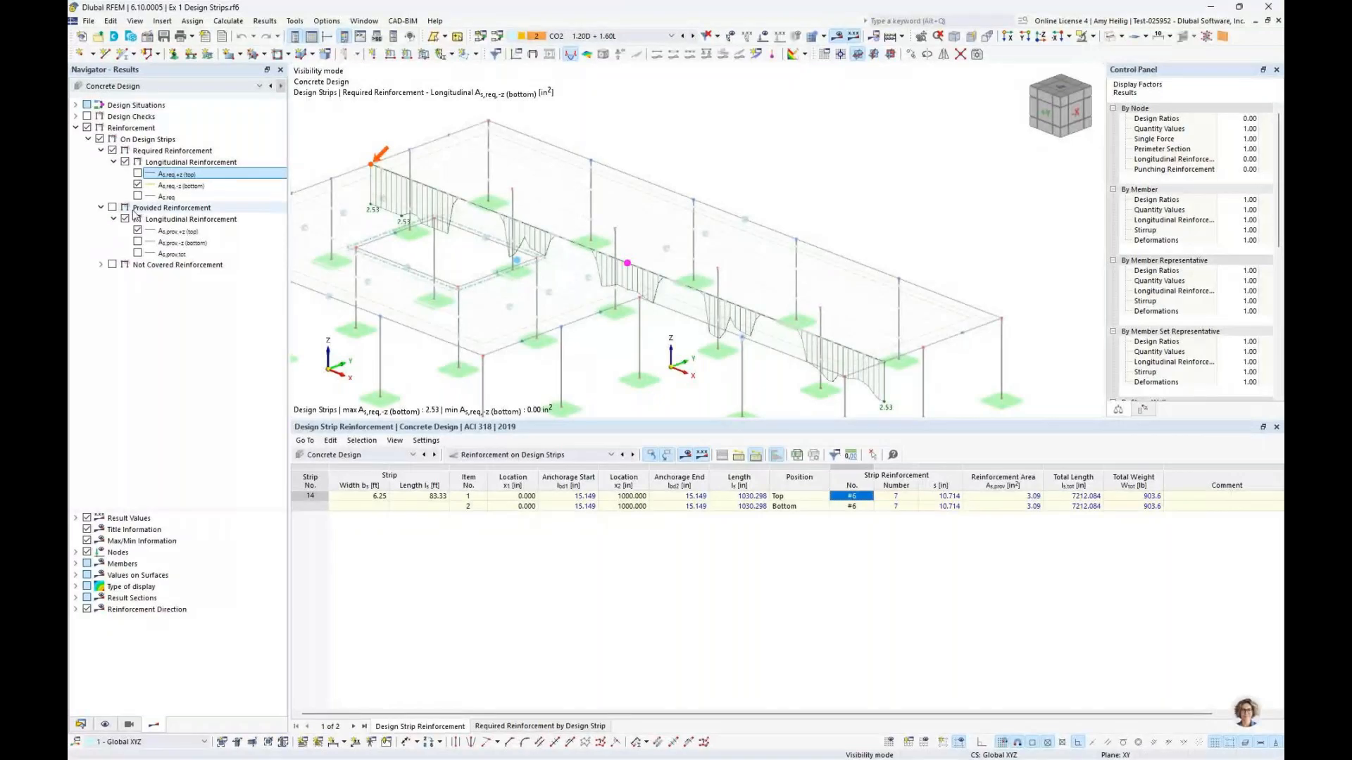
pyautogui.click(138, 230)
pyautogui.click(137, 242)
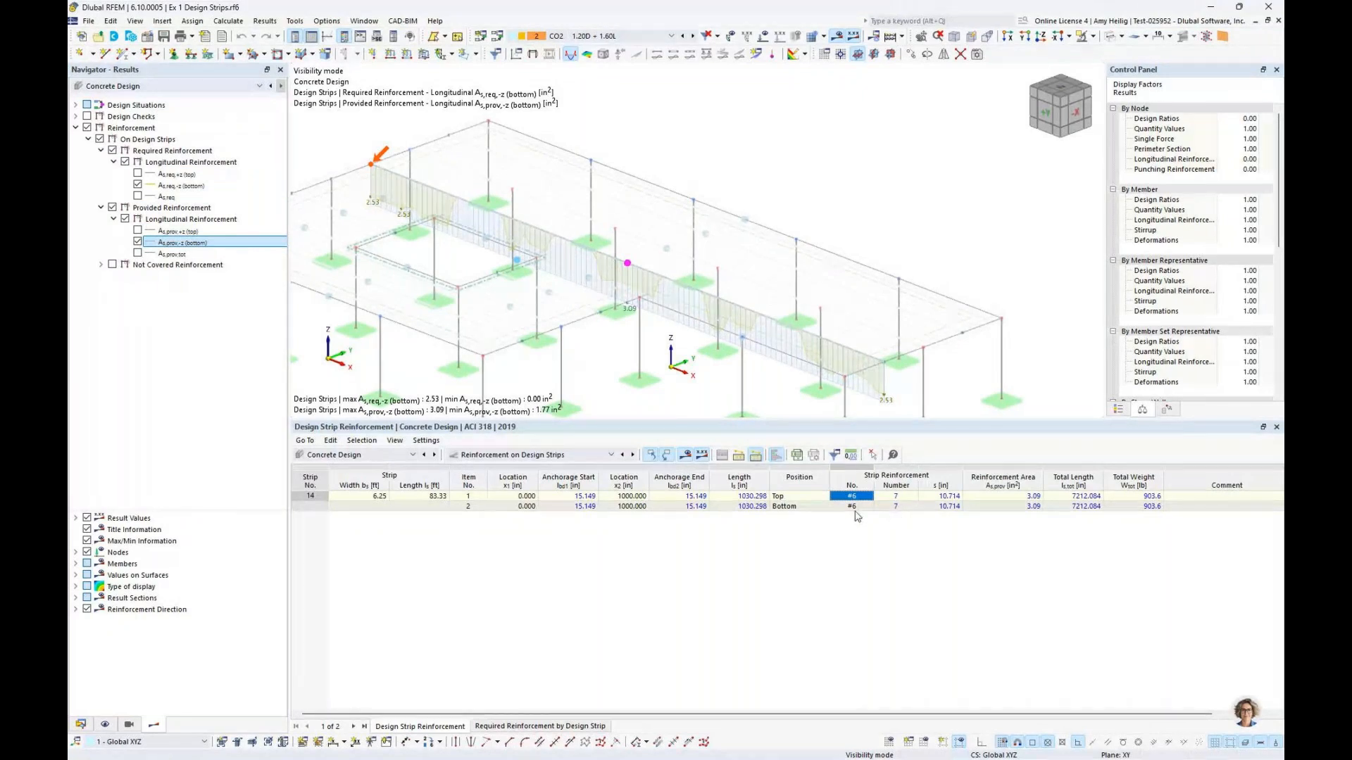
pyautogui.moveTo(866, 370); pyautogui.dragTo(891, 327, button='middle')
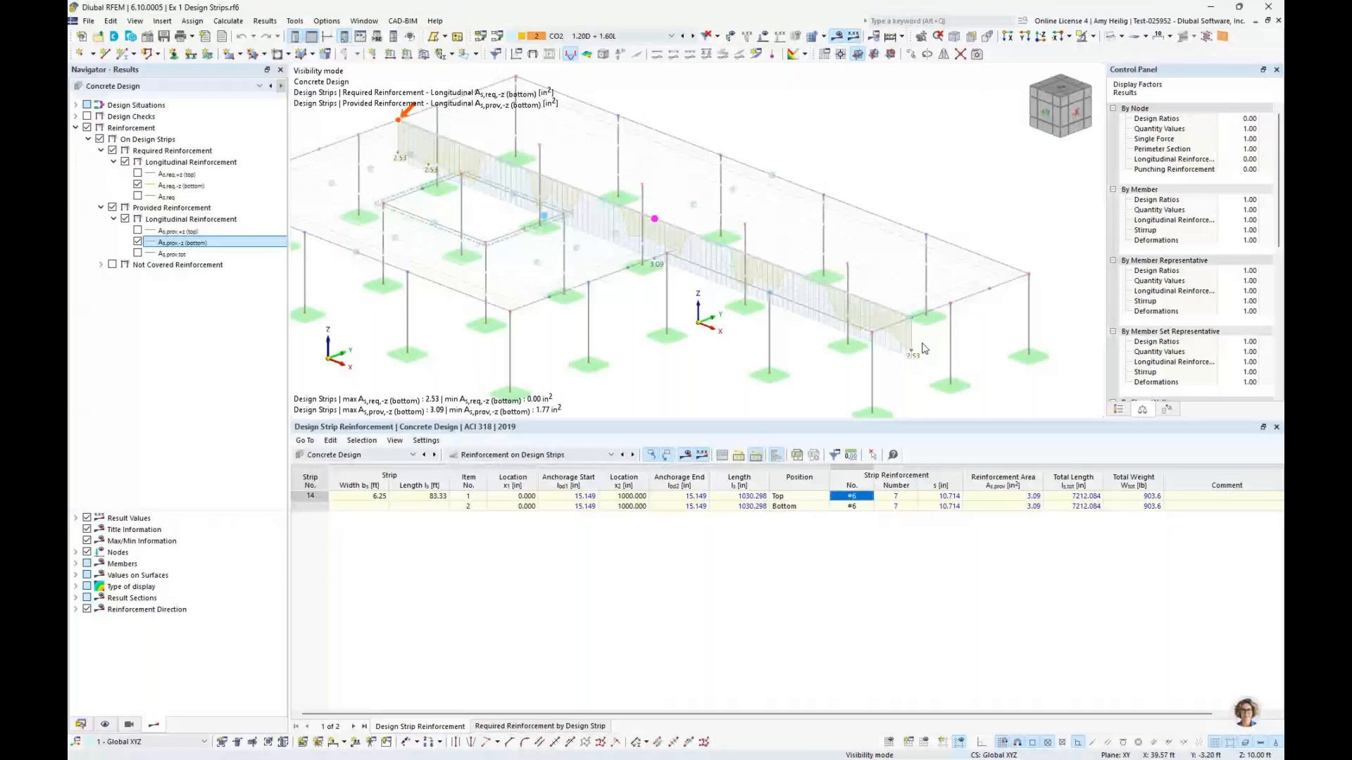
pyautogui.click(1093, 36)
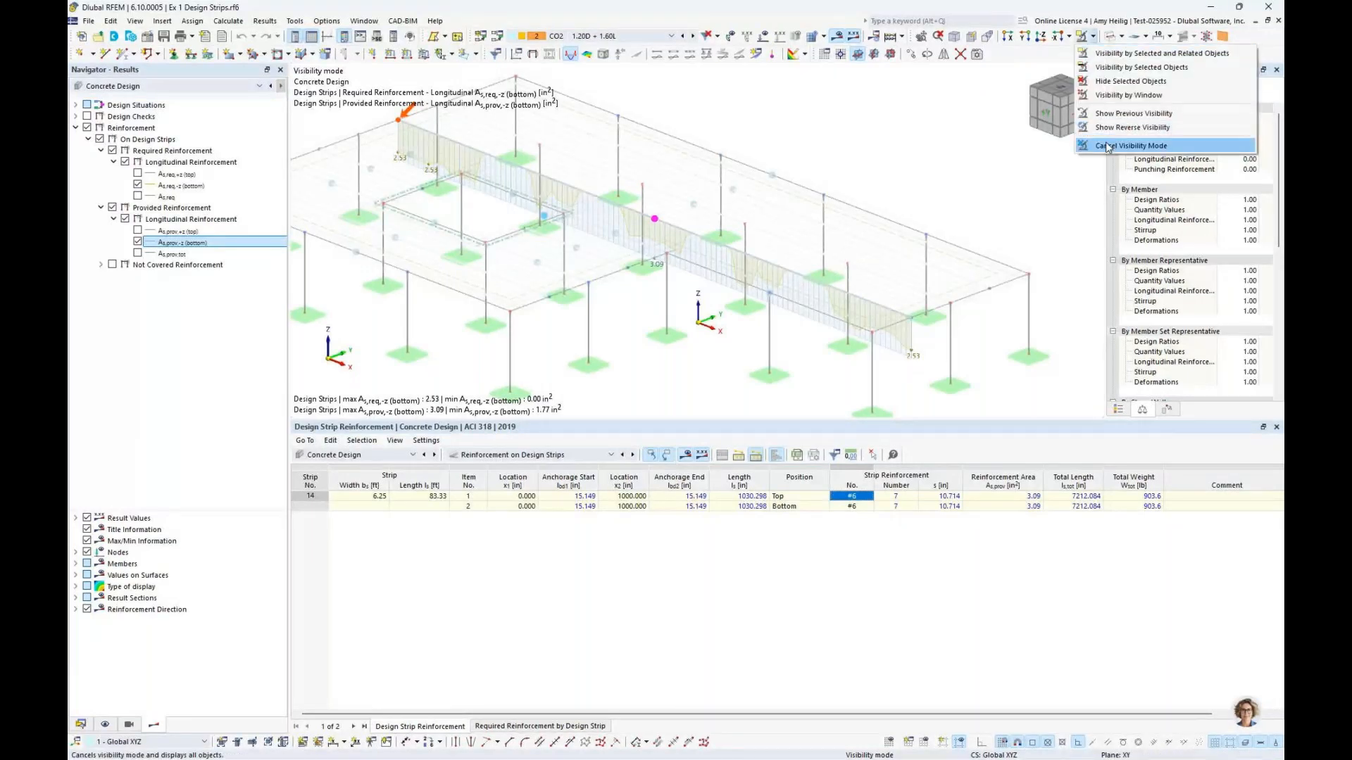
pyautogui.click(1108, 148)
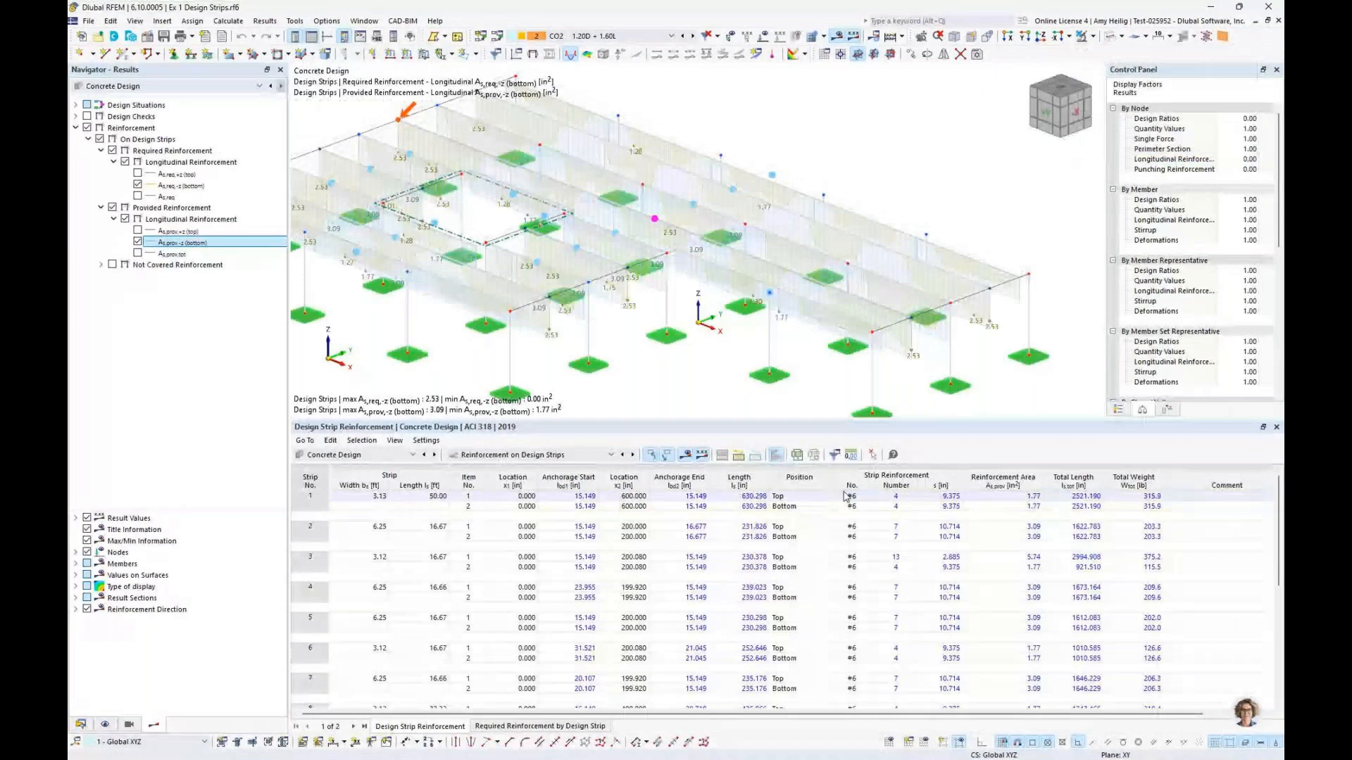
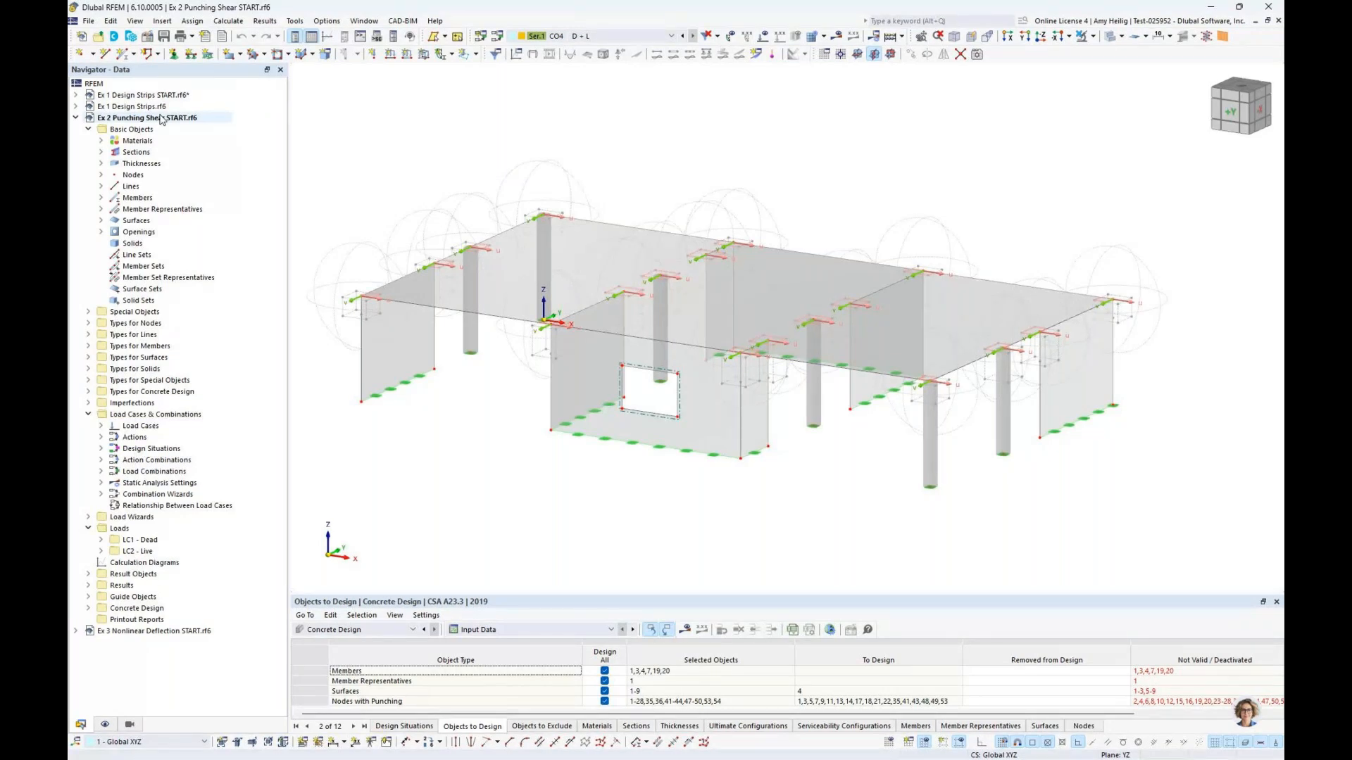
# Step: Examine the materials and thicknesses in the Ex 2 Punching Shear model, highlighting the surface with the 250 mm thickness
pyautogui.click(101, 141)
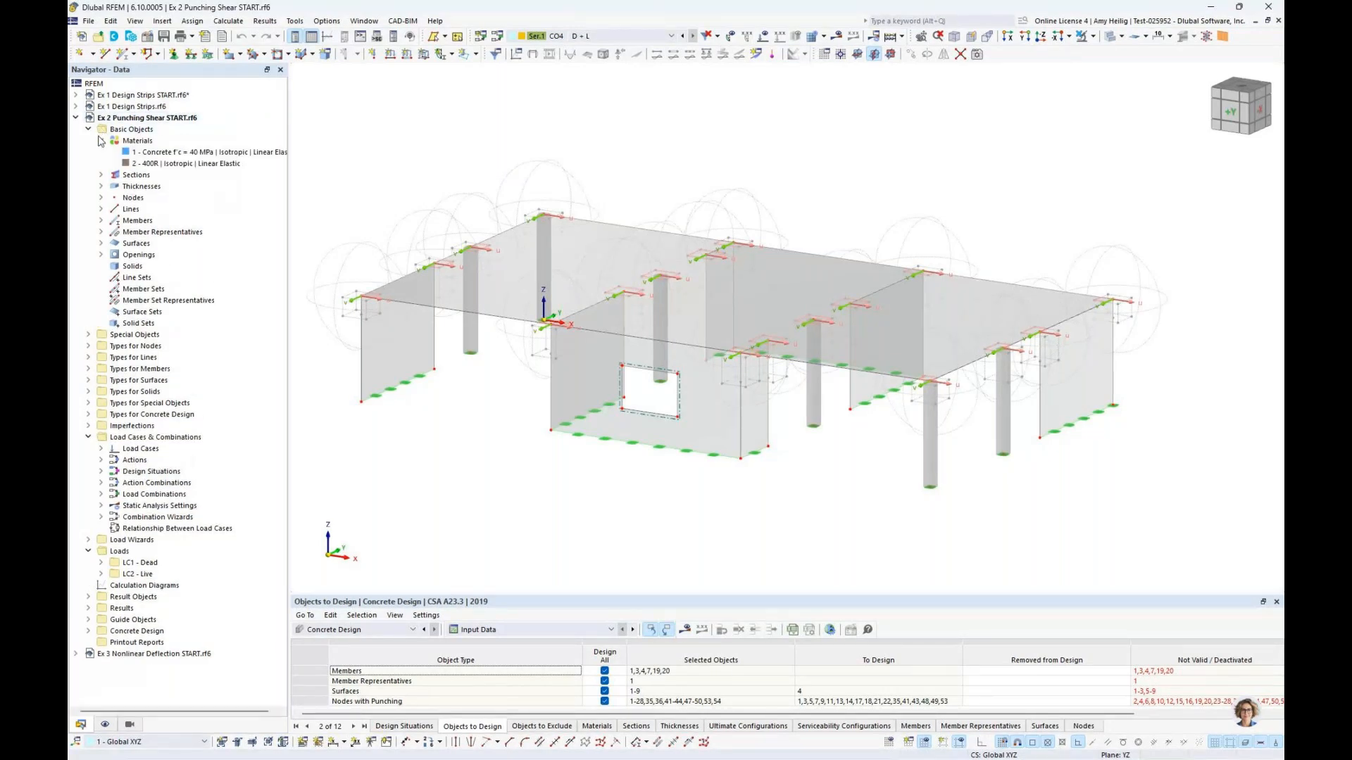
pyautogui.click(158, 154)
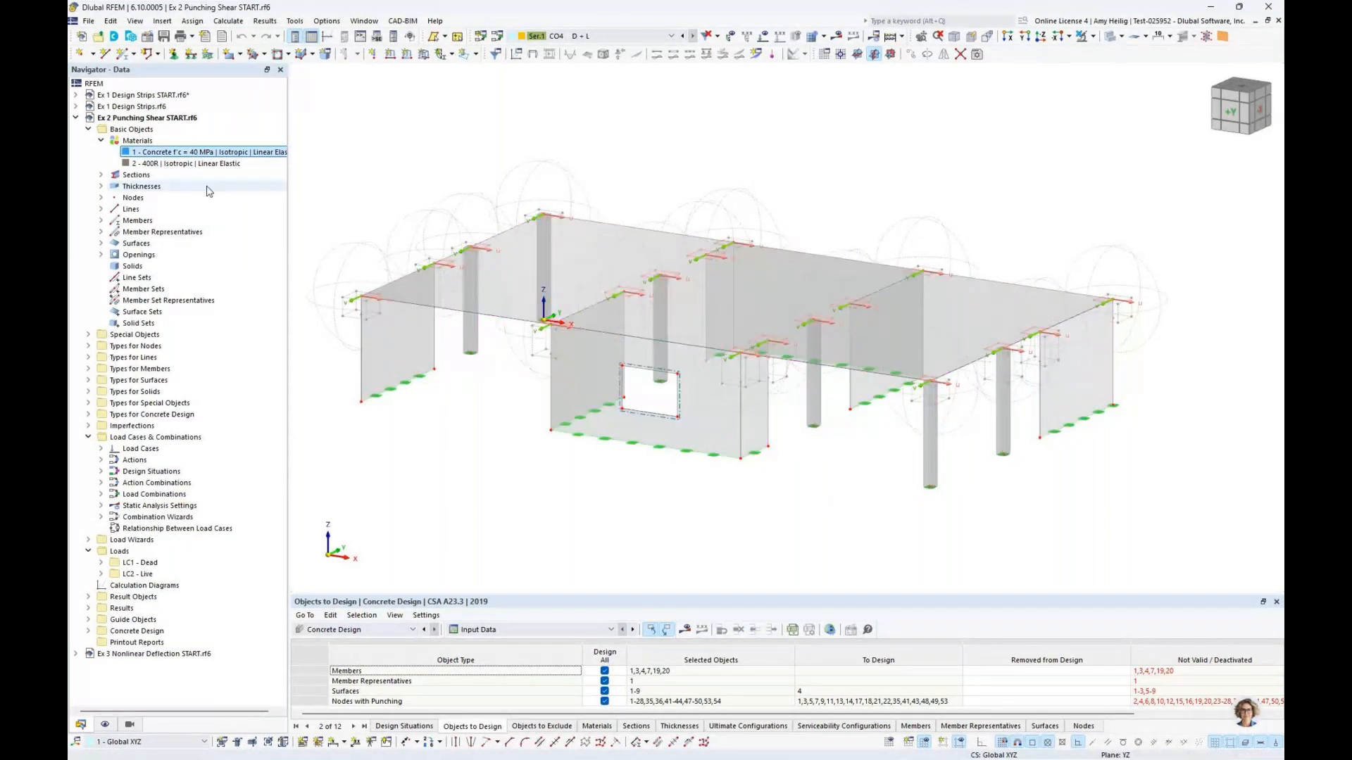
pyautogui.click(101, 186)
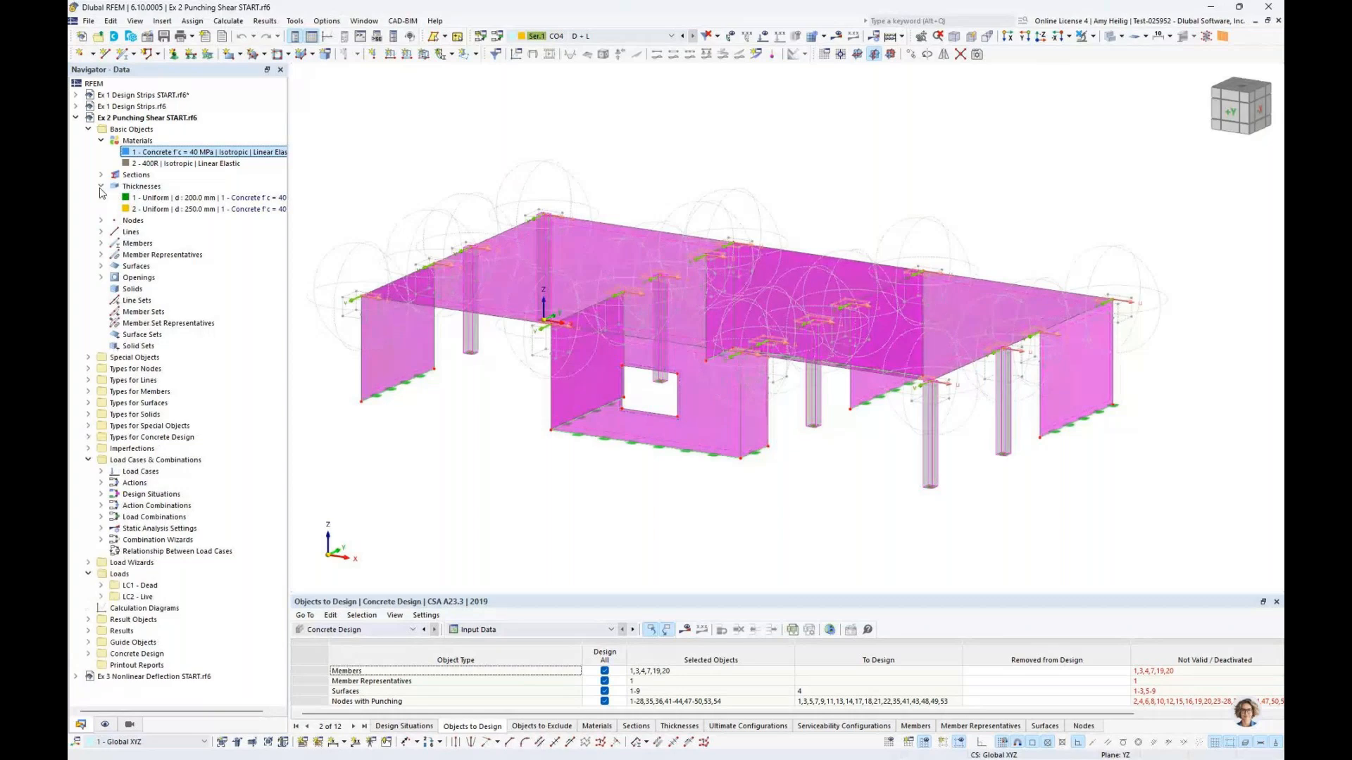
pyautogui.click(156, 209)
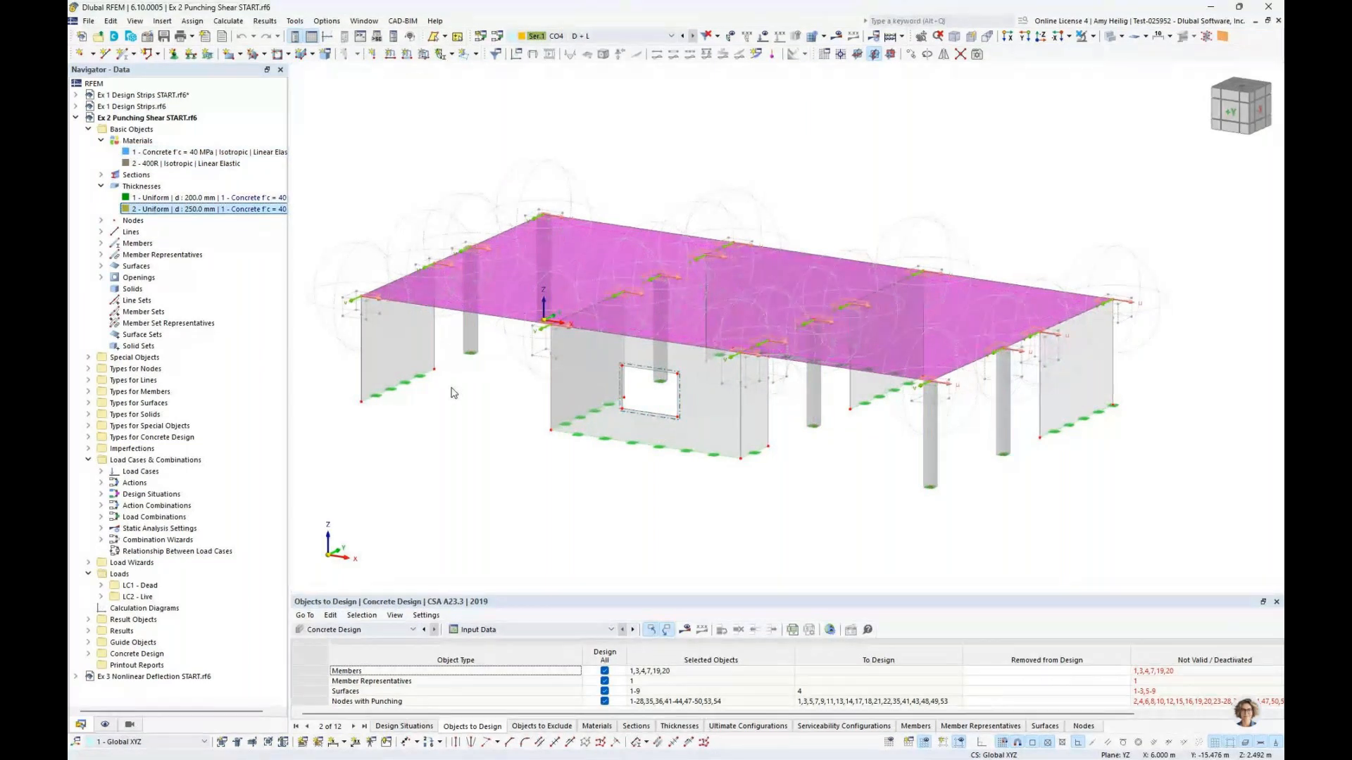
pyautogui.press('Escape')
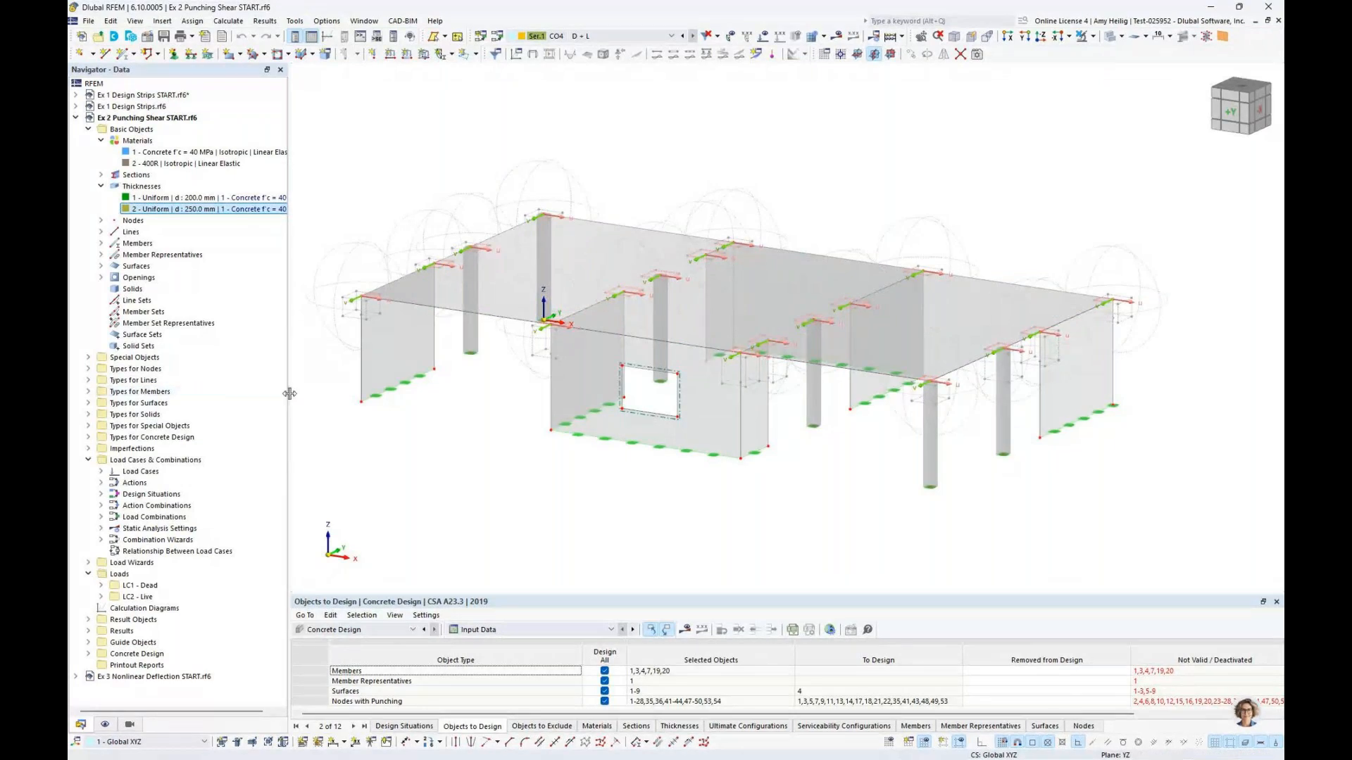
pyautogui.moveTo(286, 399); pyautogui.dragTo(275, 399)
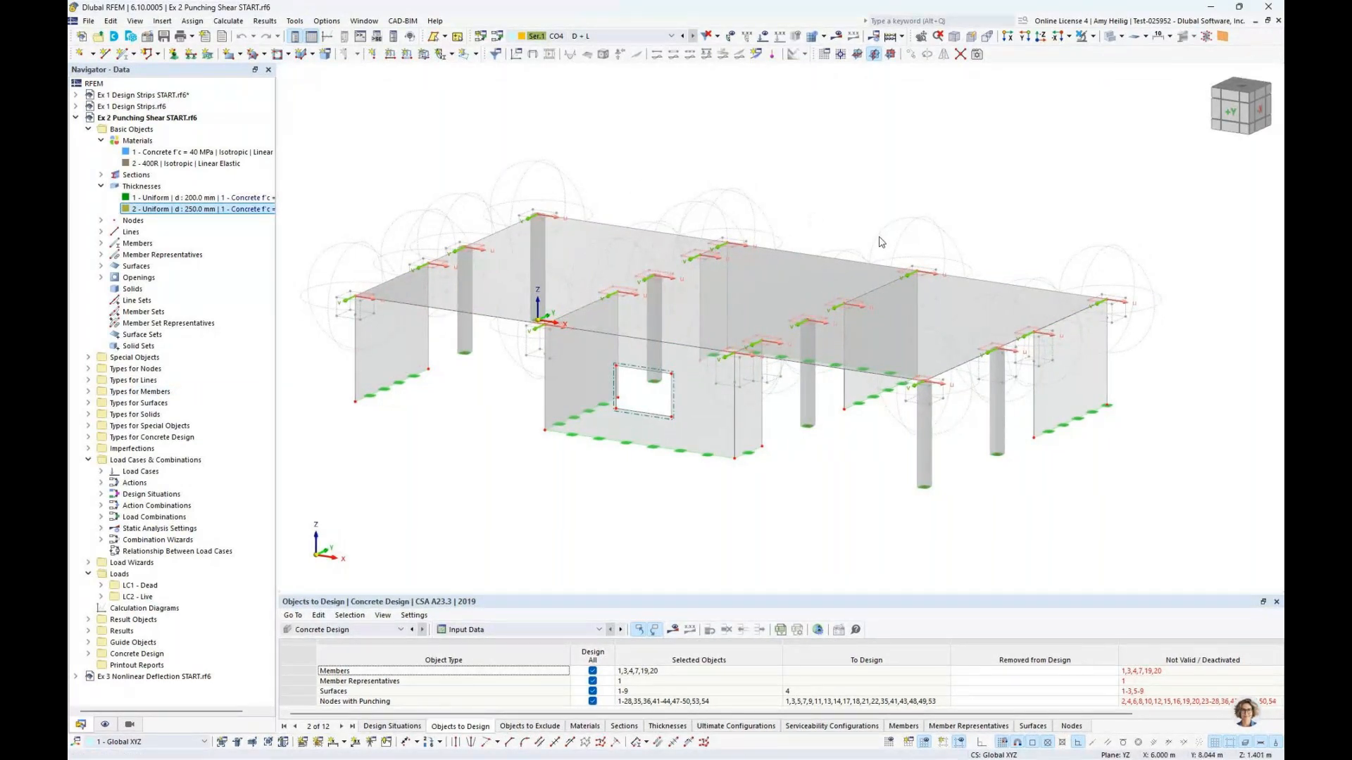
pyautogui.moveTo(483, 402); pyautogui.dragTo(469, 425, button='middle')
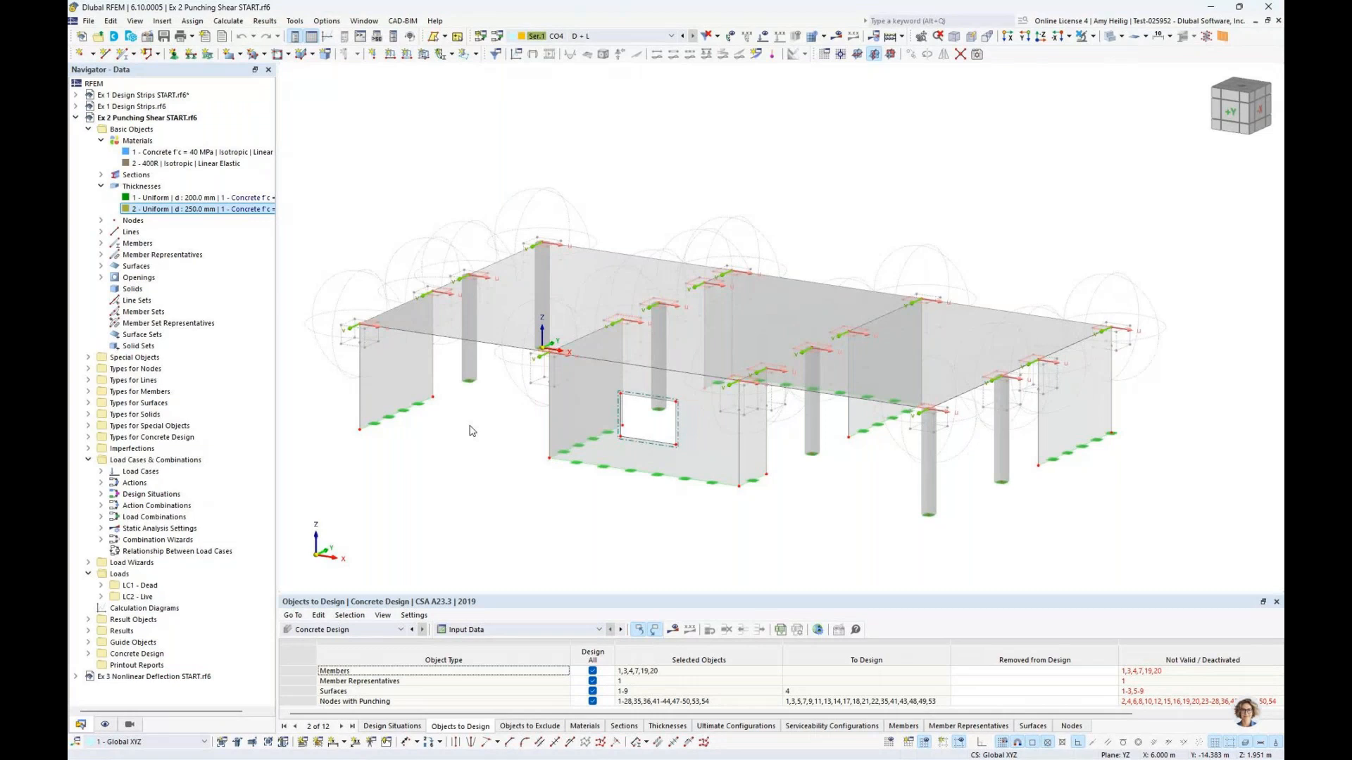
pyautogui.click(518, 298)
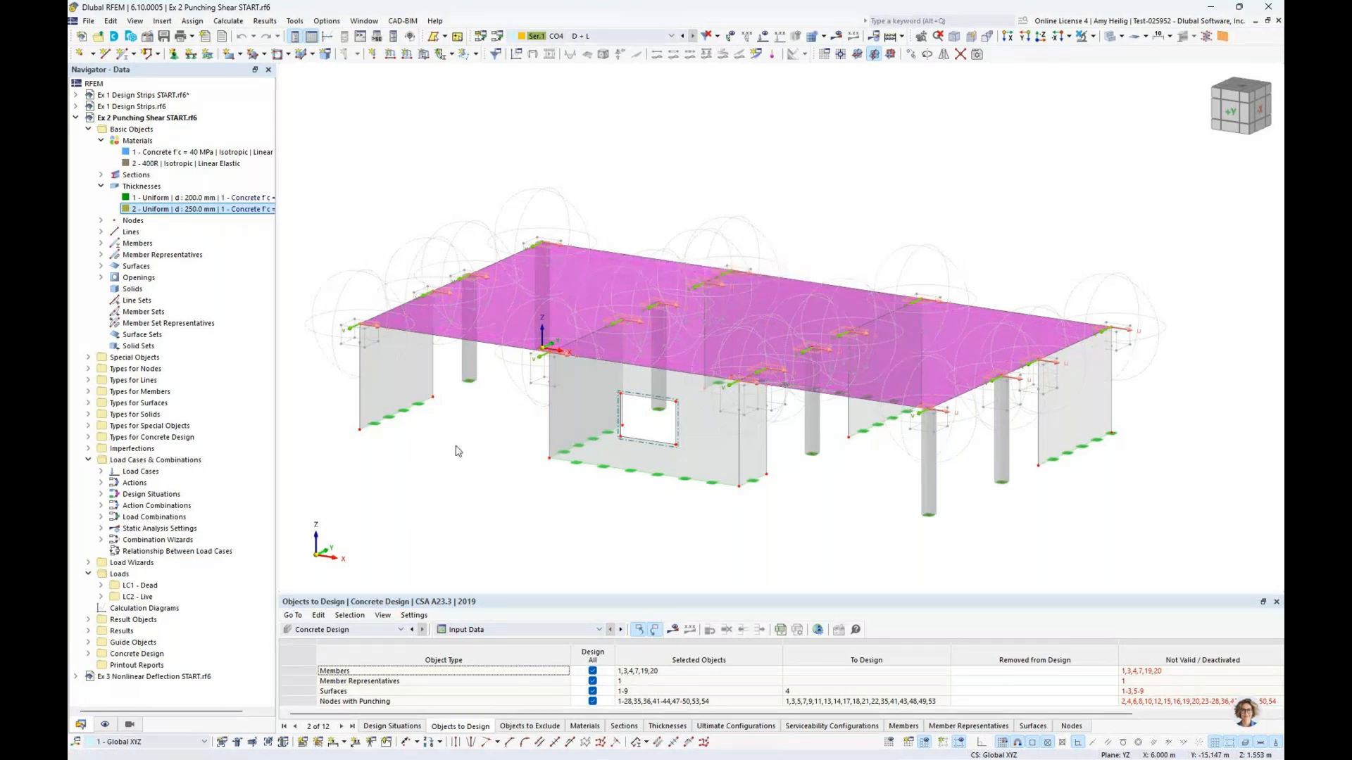
pyautogui.scroll(2, 480, 407)
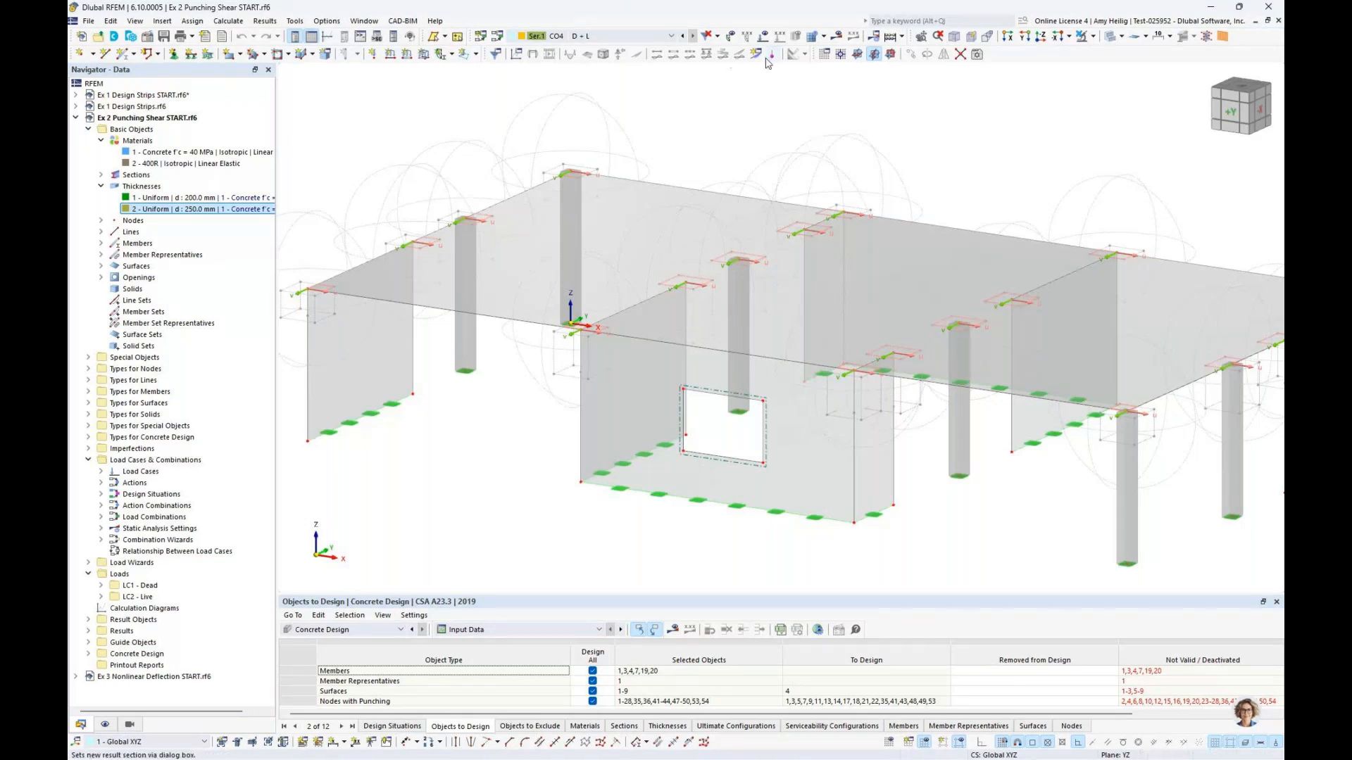
# Step: Show the model as wireframe to examine the corner column and its top node up close, and restore the solid transparent display
pyautogui.click(1110, 36)
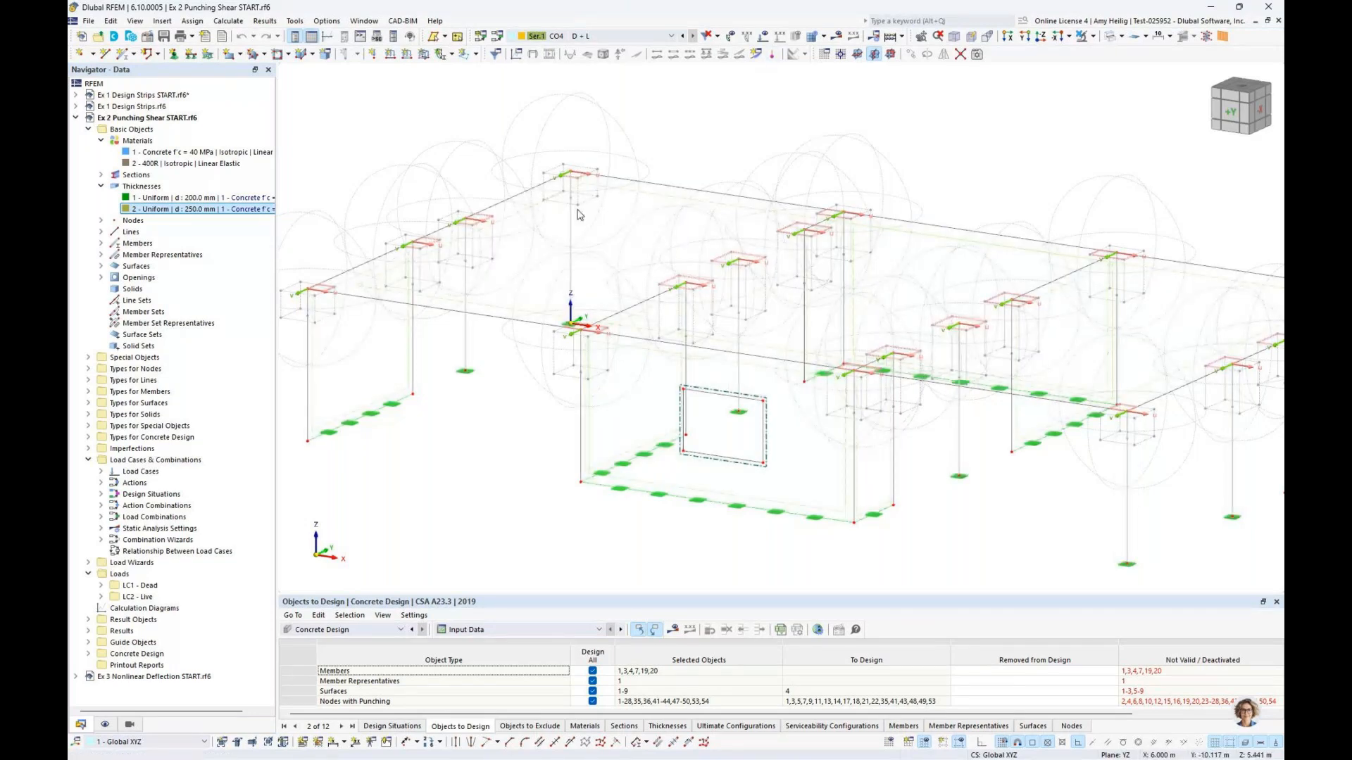
pyautogui.click(570, 236)
pyautogui.moveTo(571, 240); pyautogui.dragTo(521, 249, button='middle')
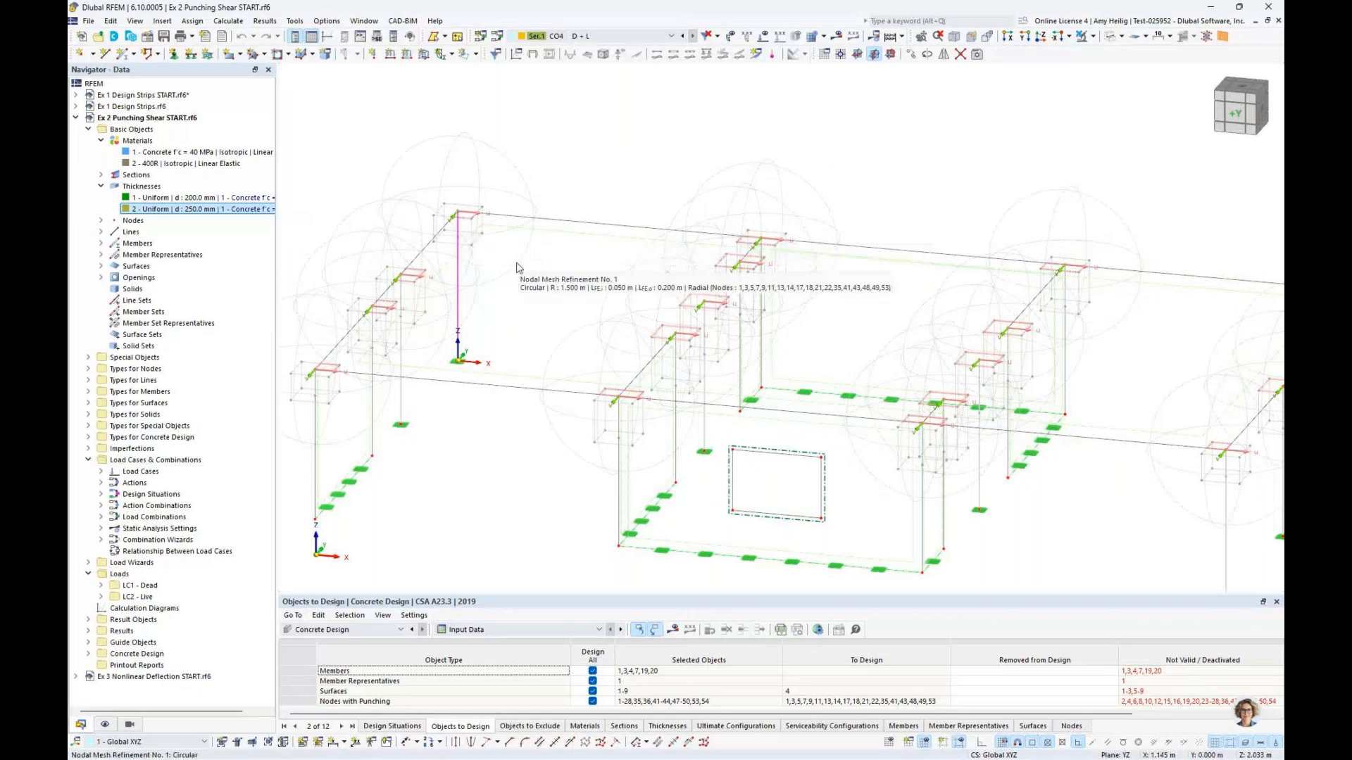
pyautogui.scroll(3, 463, 238)
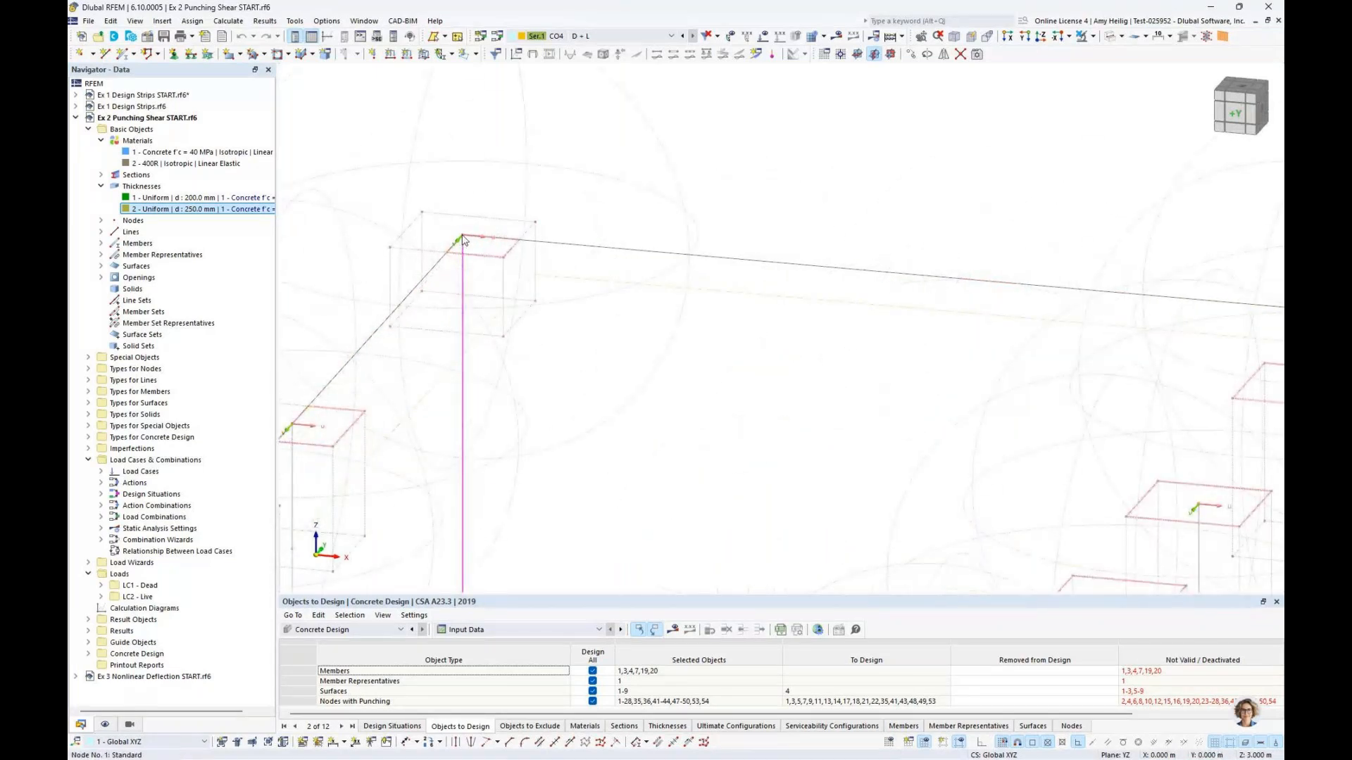
pyautogui.scroll(-3, 463, 239)
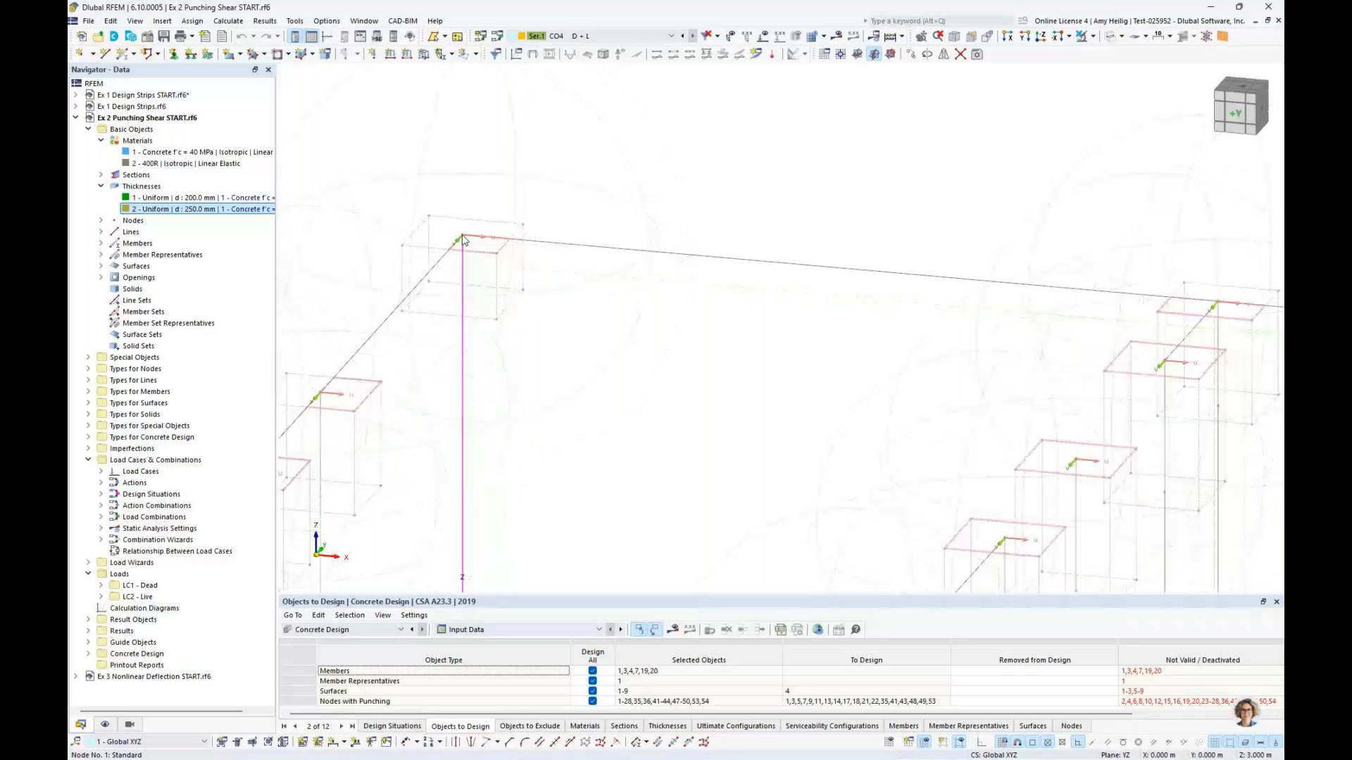
pyautogui.scroll(-3, 463, 240)
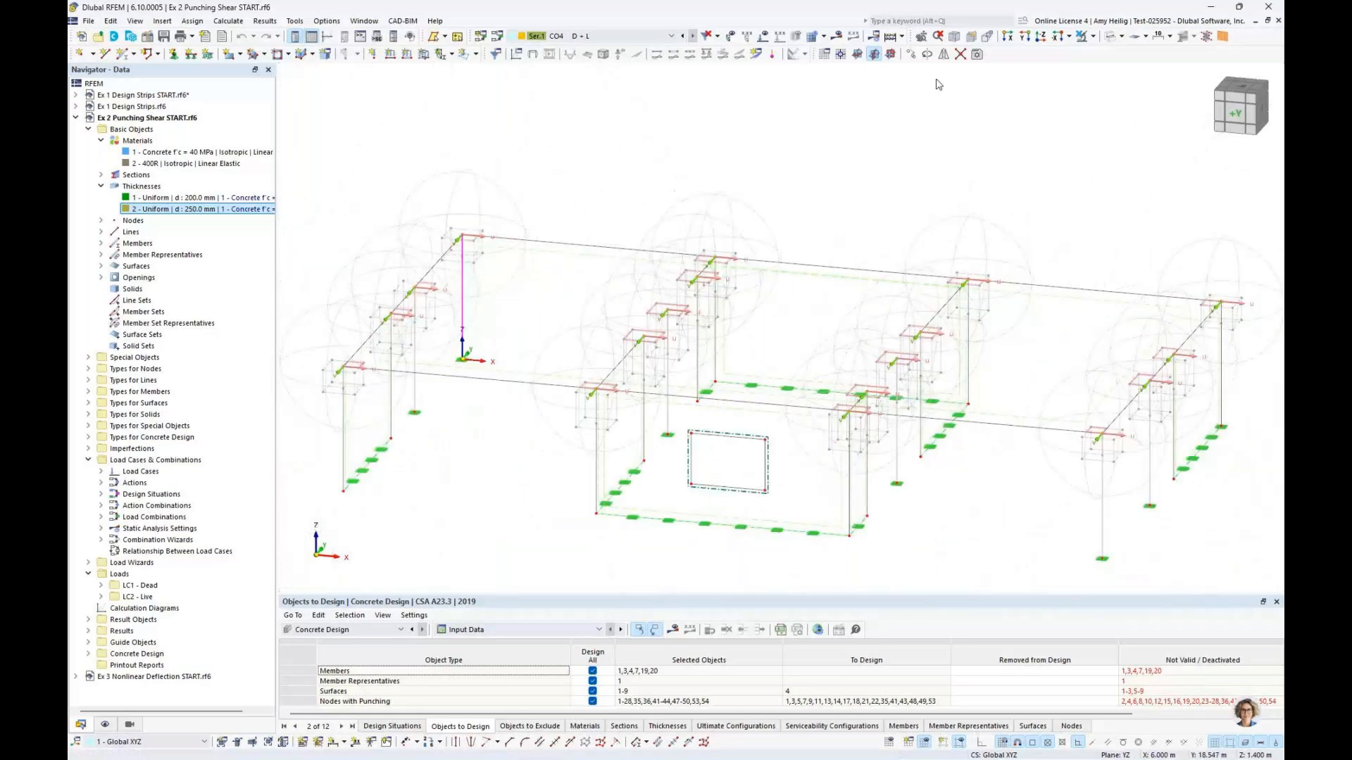
pyautogui.click(1111, 37)
pyautogui.click(1111, 38)
pyautogui.keyDown('ctrl'); pyautogui.moveTo(843, 174); pyautogui.dragTo(808, 178, button='middle'); pyautogui.keyUp('ctrl')
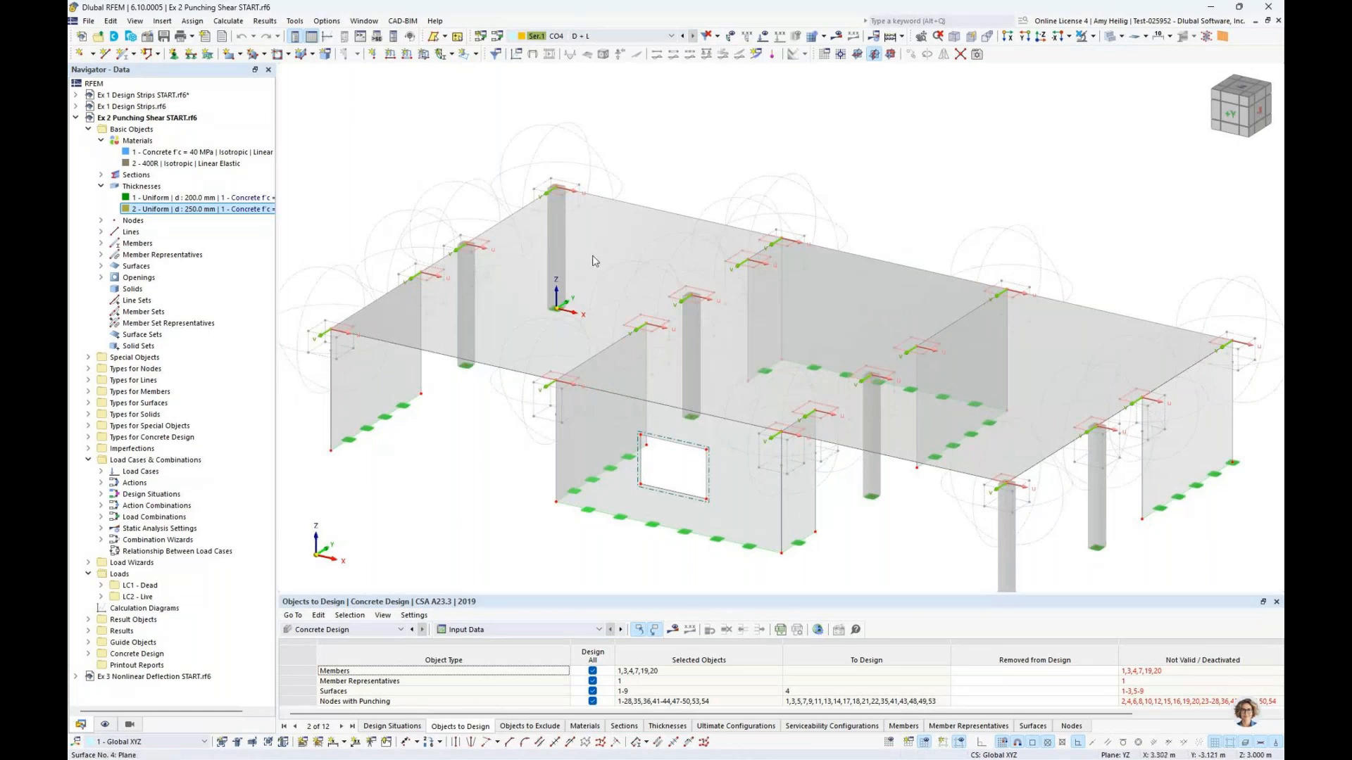
pyautogui.keyDown('ctrl'); pyautogui.moveTo(578, 266); pyautogui.dragTo(573, 290, button='middle'); pyautogui.keyUp('ctrl')
pyautogui.moveTo(667, 145)
pyautogui.keyDown('ctrl'); pyautogui.mouseDown(button='middle')
pyautogui.moveTo(662, 173)
pyautogui.moveTo(660, 133)
pyautogui.mouseUp(button='middle'); pyautogui.keyUp('ctrl')
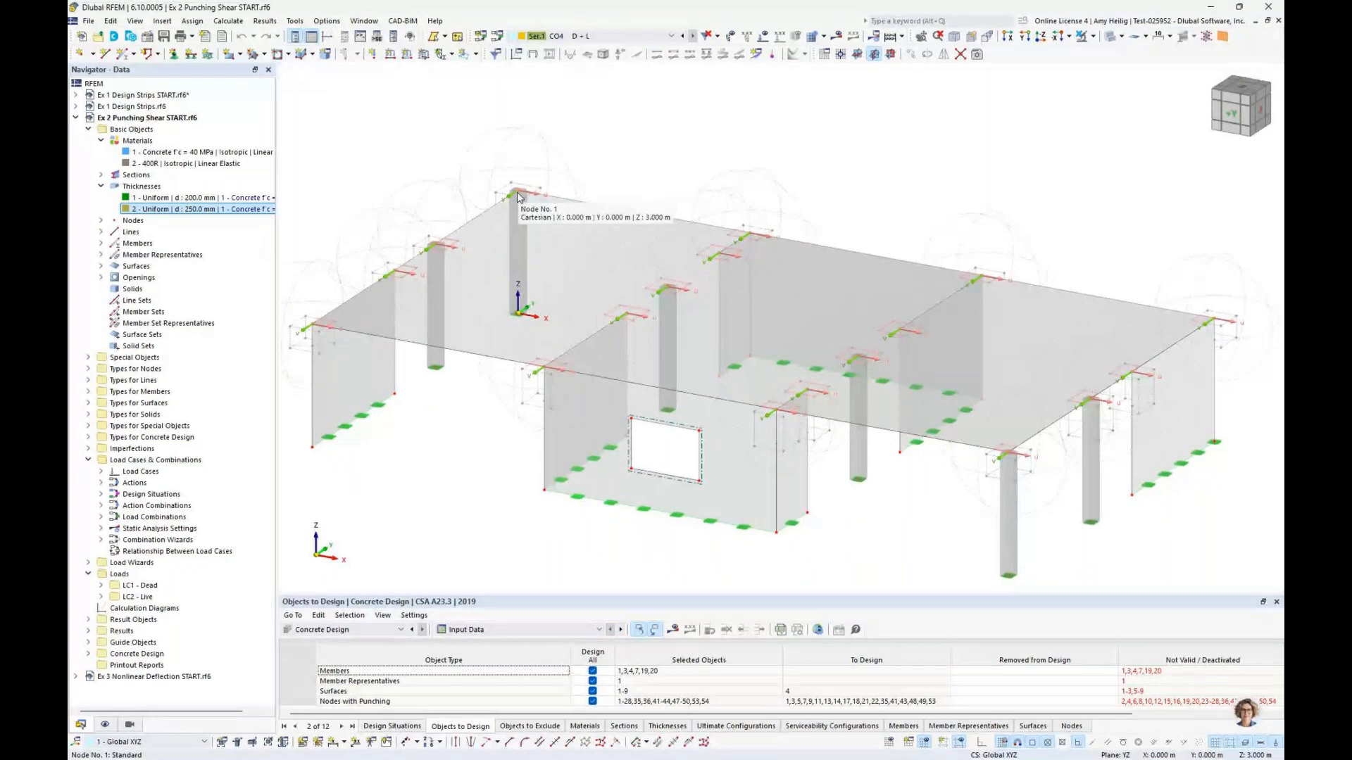
# Step: Examine the circular nodal mesh refinement assigned to the corner column's top node, including its radius and FE lengths, without changing anything
pyautogui.doubleClick(518, 196)
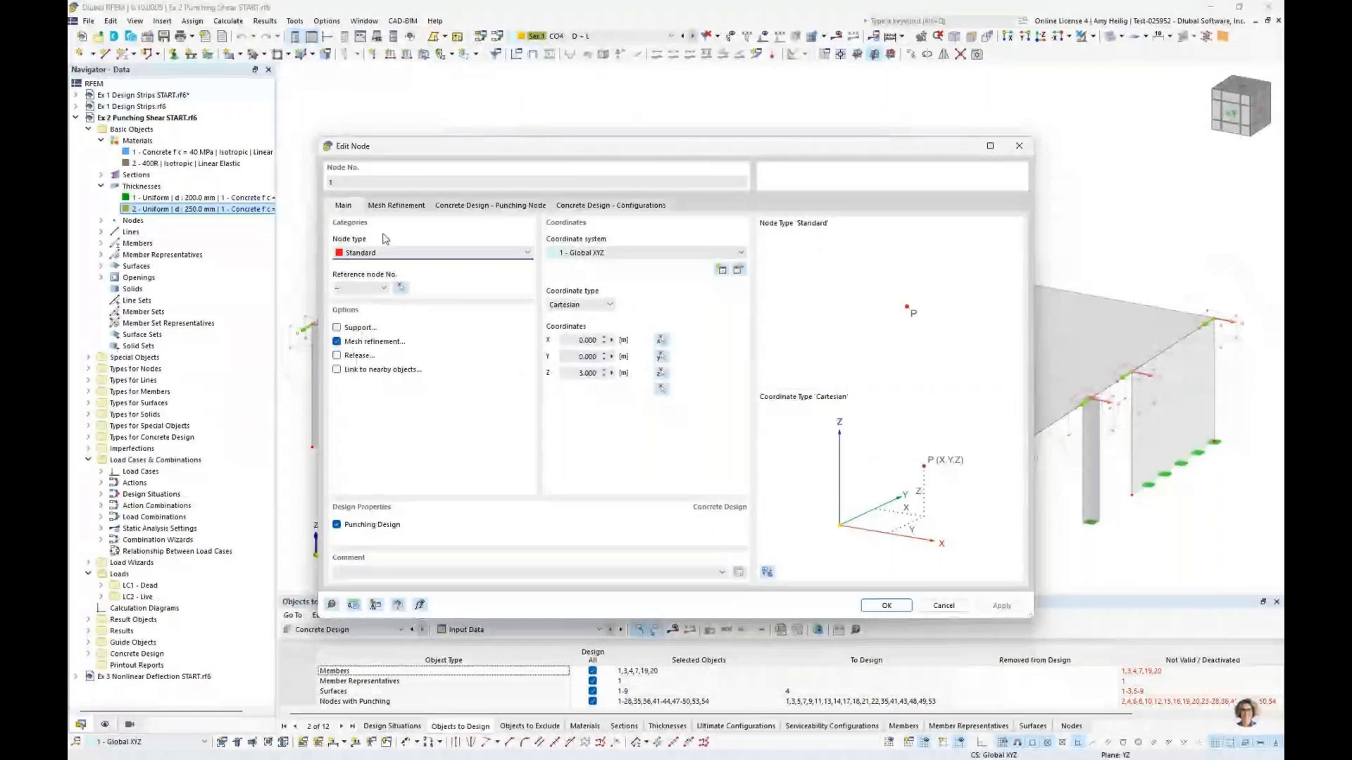
pyautogui.click(395, 205)
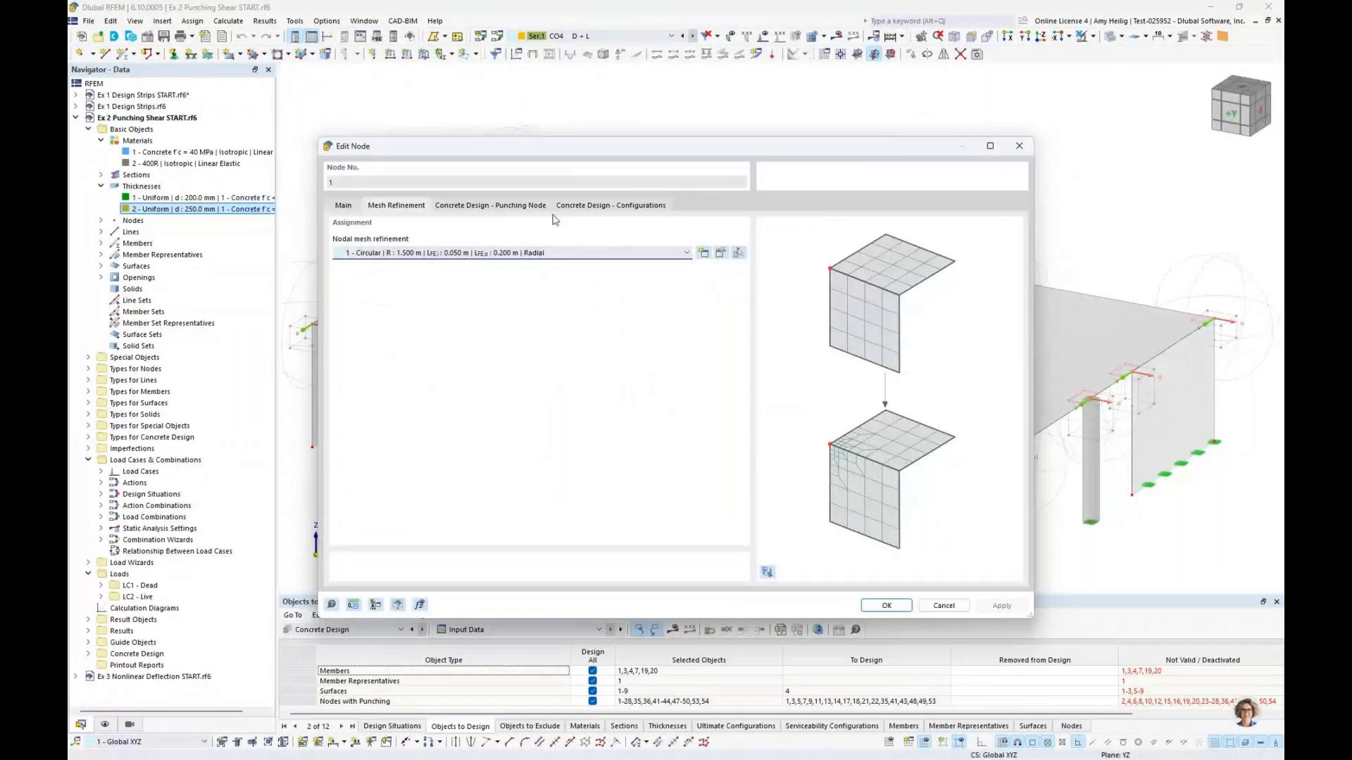
pyautogui.click(729, 252)
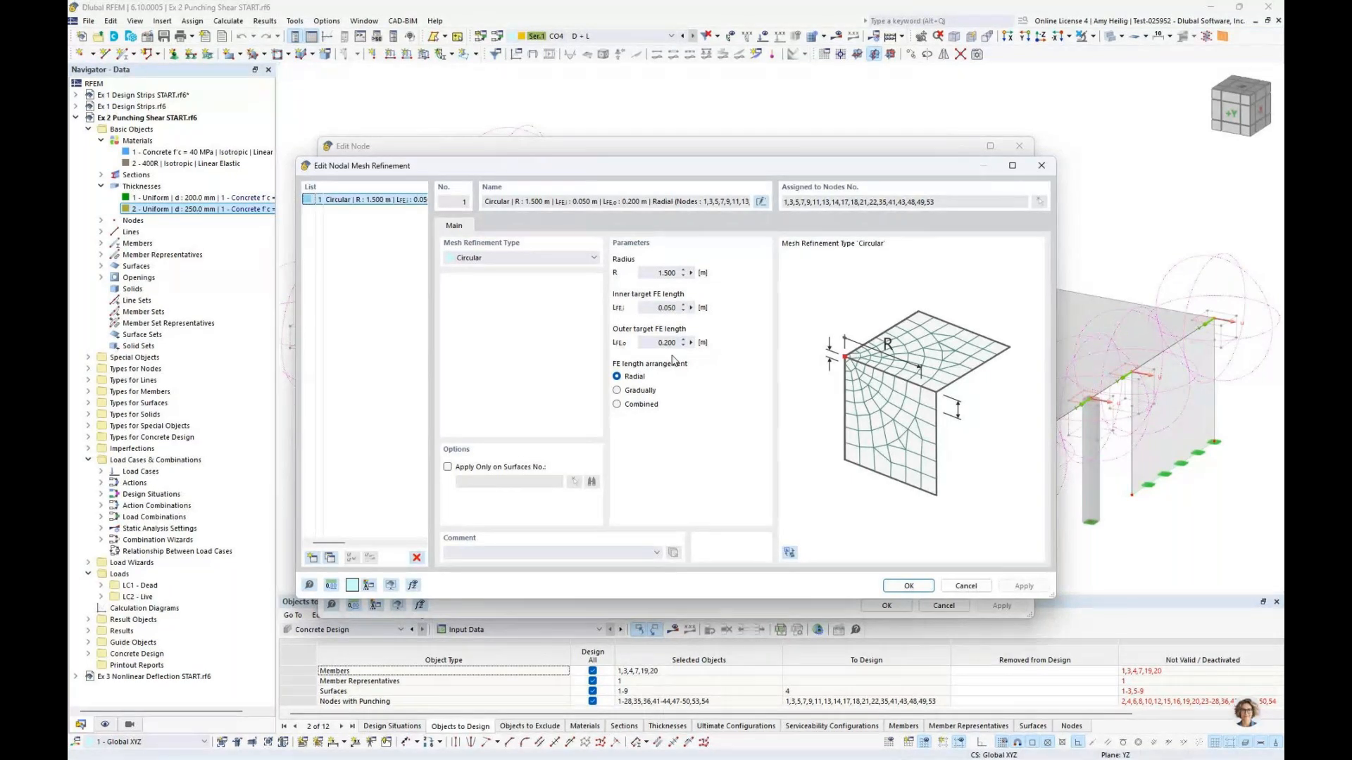
pyautogui.click(961, 586)
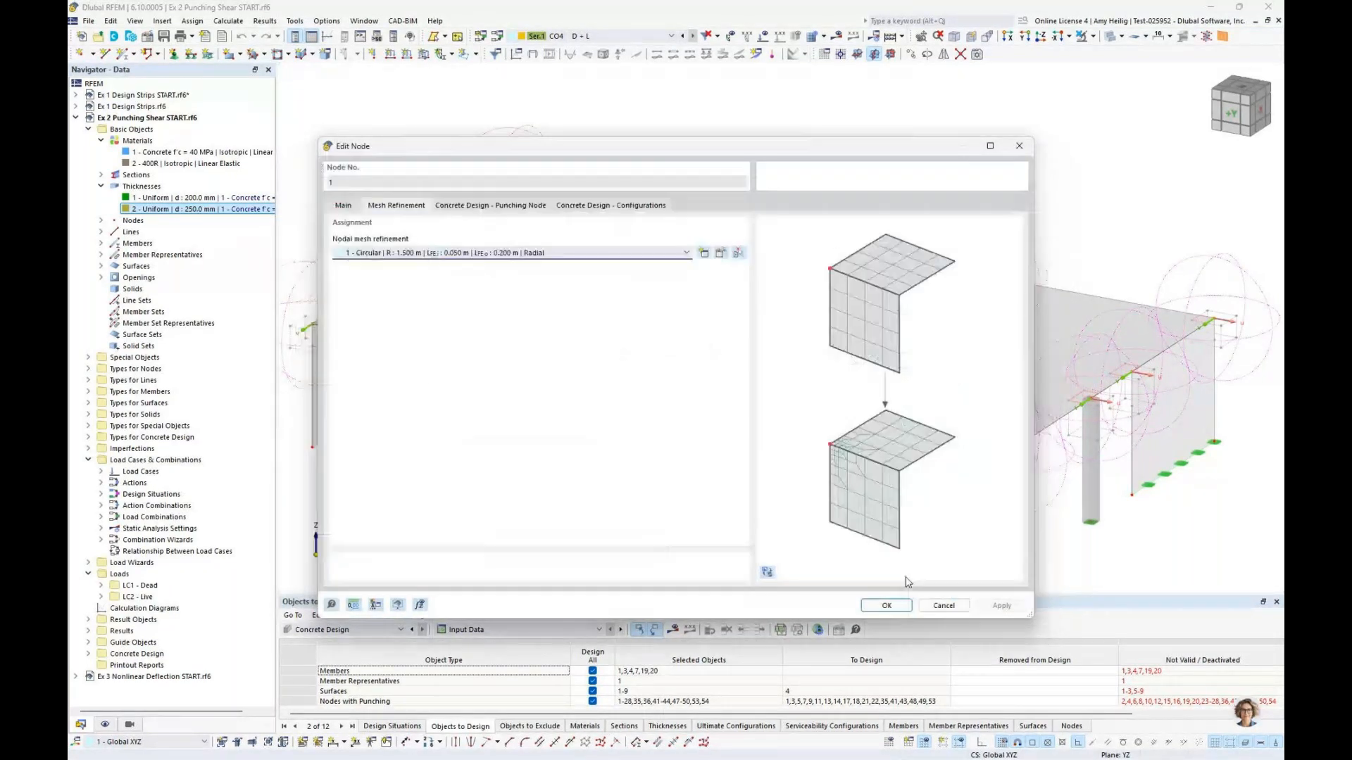
pyautogui.click(938, 607)
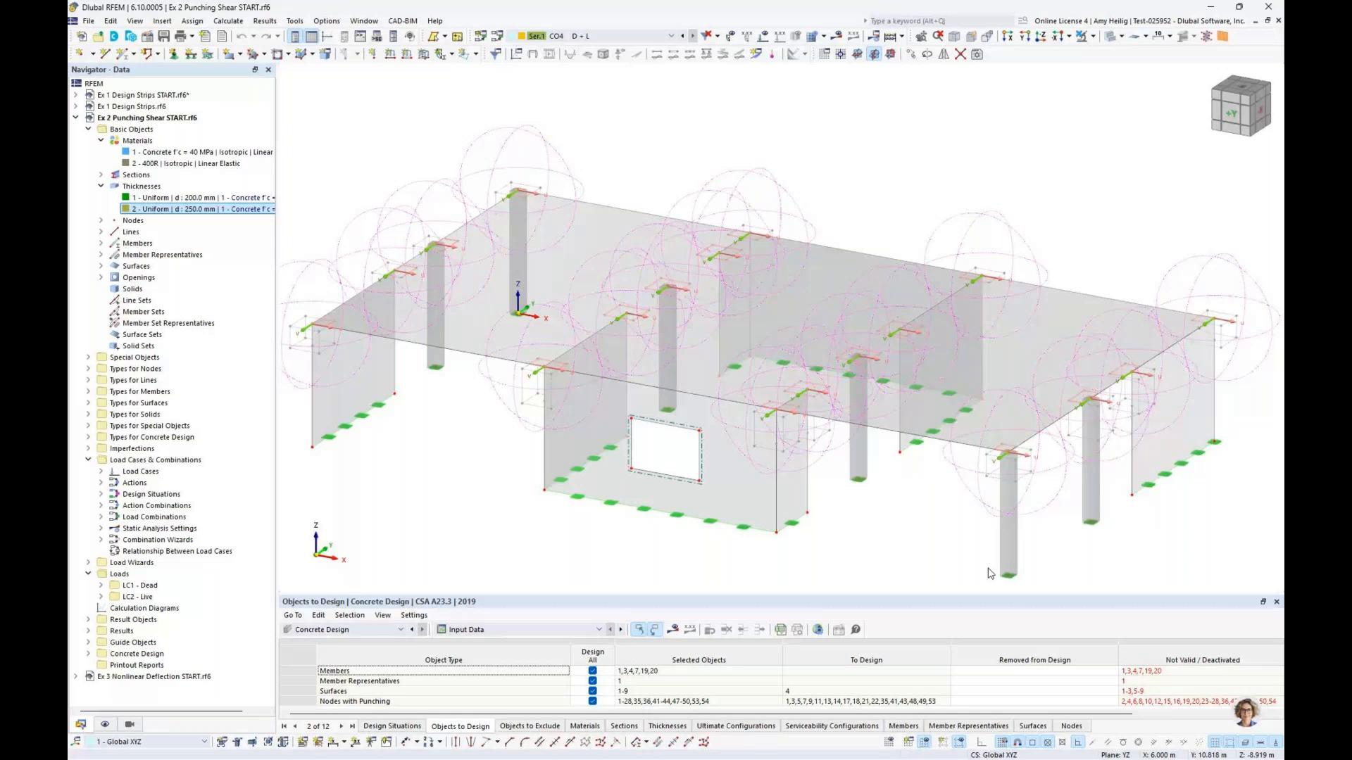
# Step: View the free wall corner of the slab up close and list the model's surface results adjustments among the special objects
pyautogui.moveTo(505, 336); pyautogui.dragTo(634, 304, button='middle')
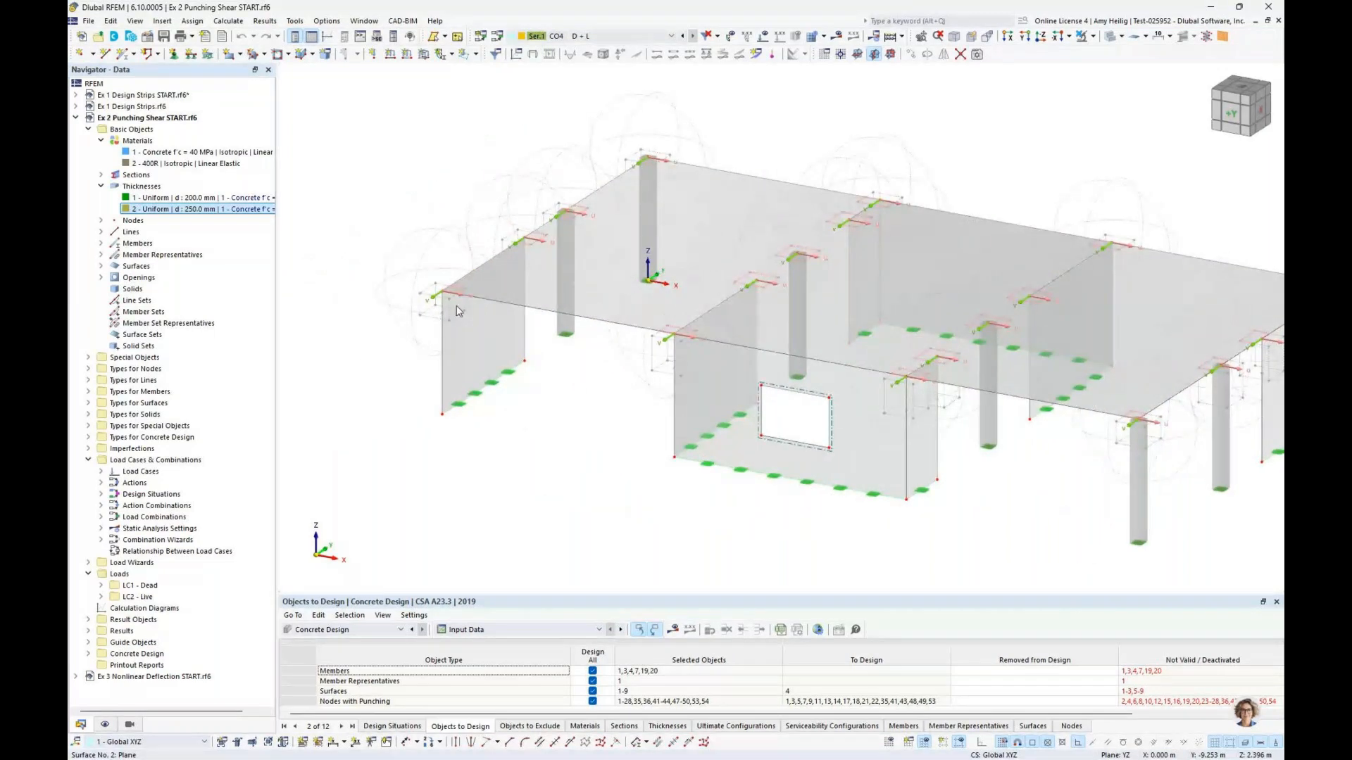
pyautogui.scroll(5, 459, 312)
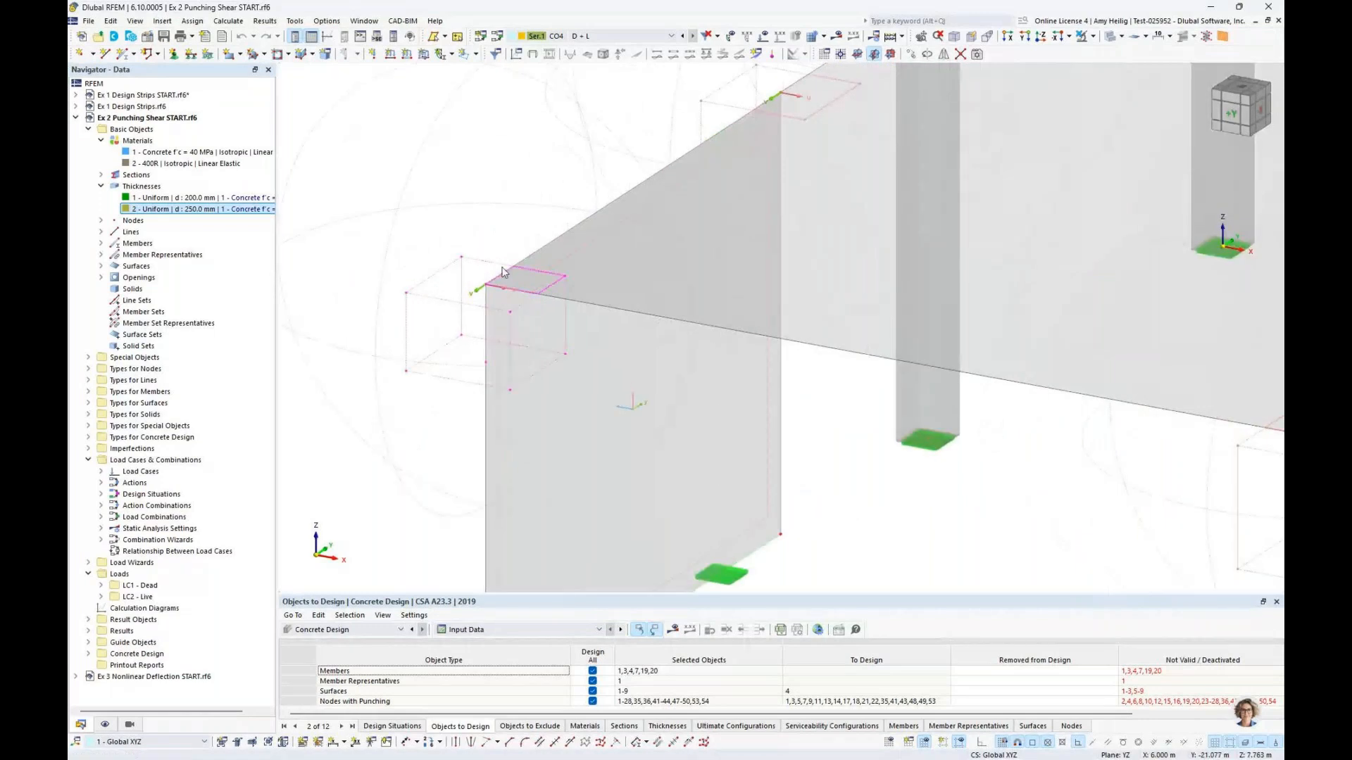
pyautogui.moveTo(905, 183); pyautogui.dragTo(770, 380, button='middle')
pyautogui.moveTo(570, 365); pyautogui.dragTo(691, 248, button='middle')
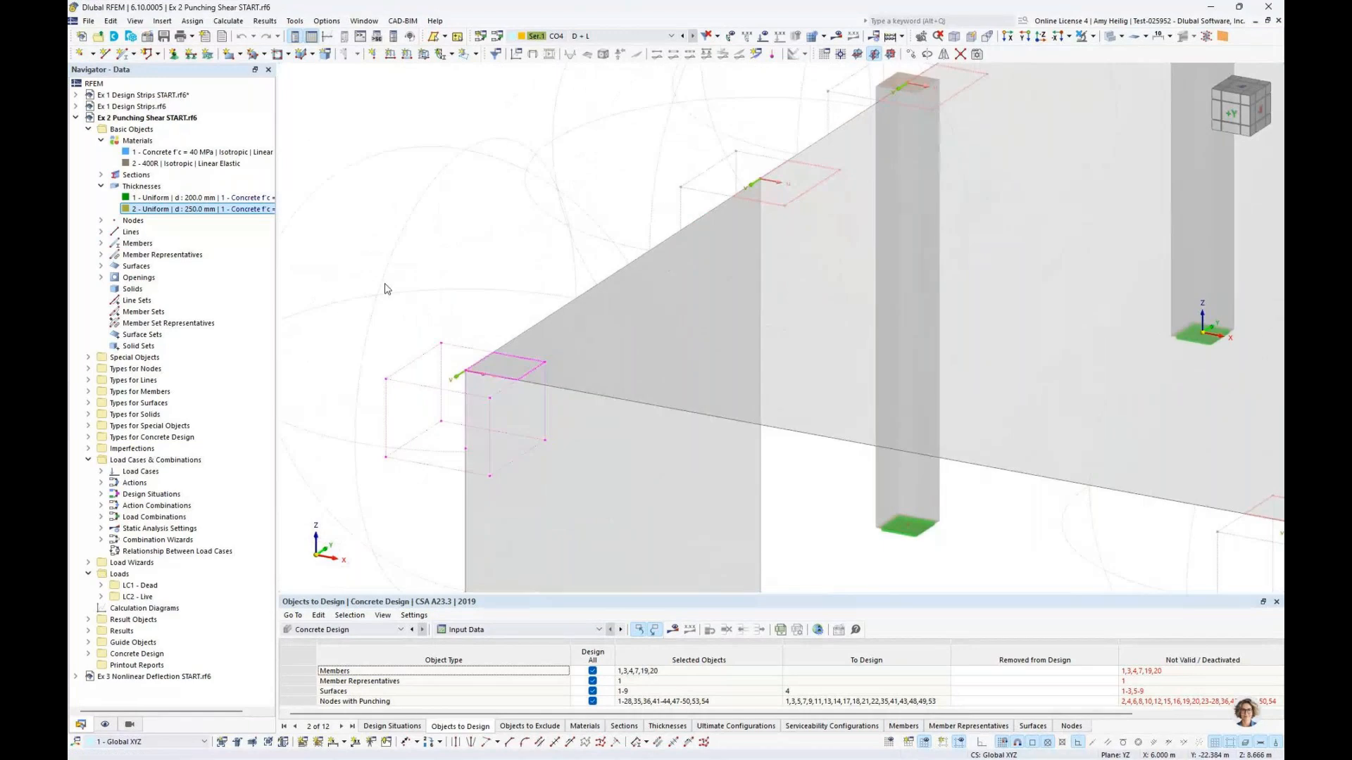
pyautogui.click(101, 186)
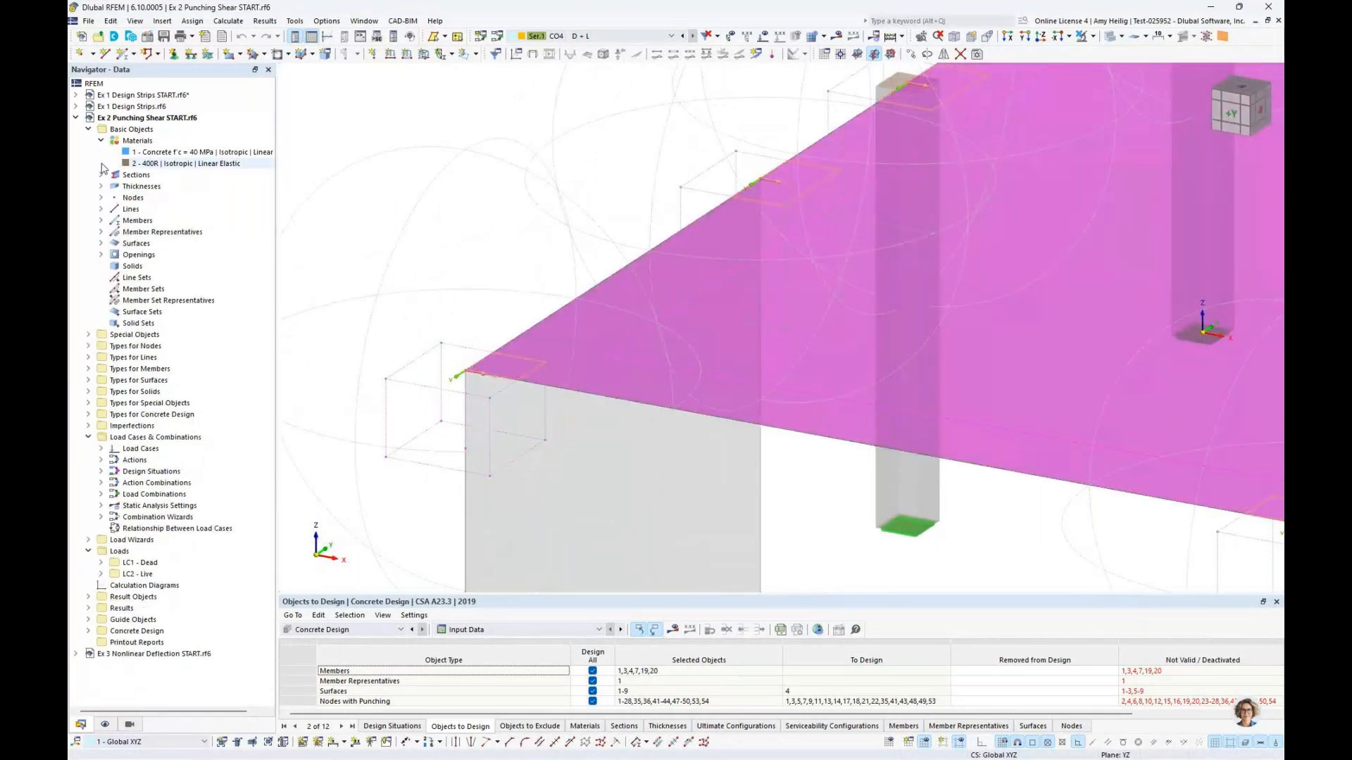
pyautogui.click(101, 141)
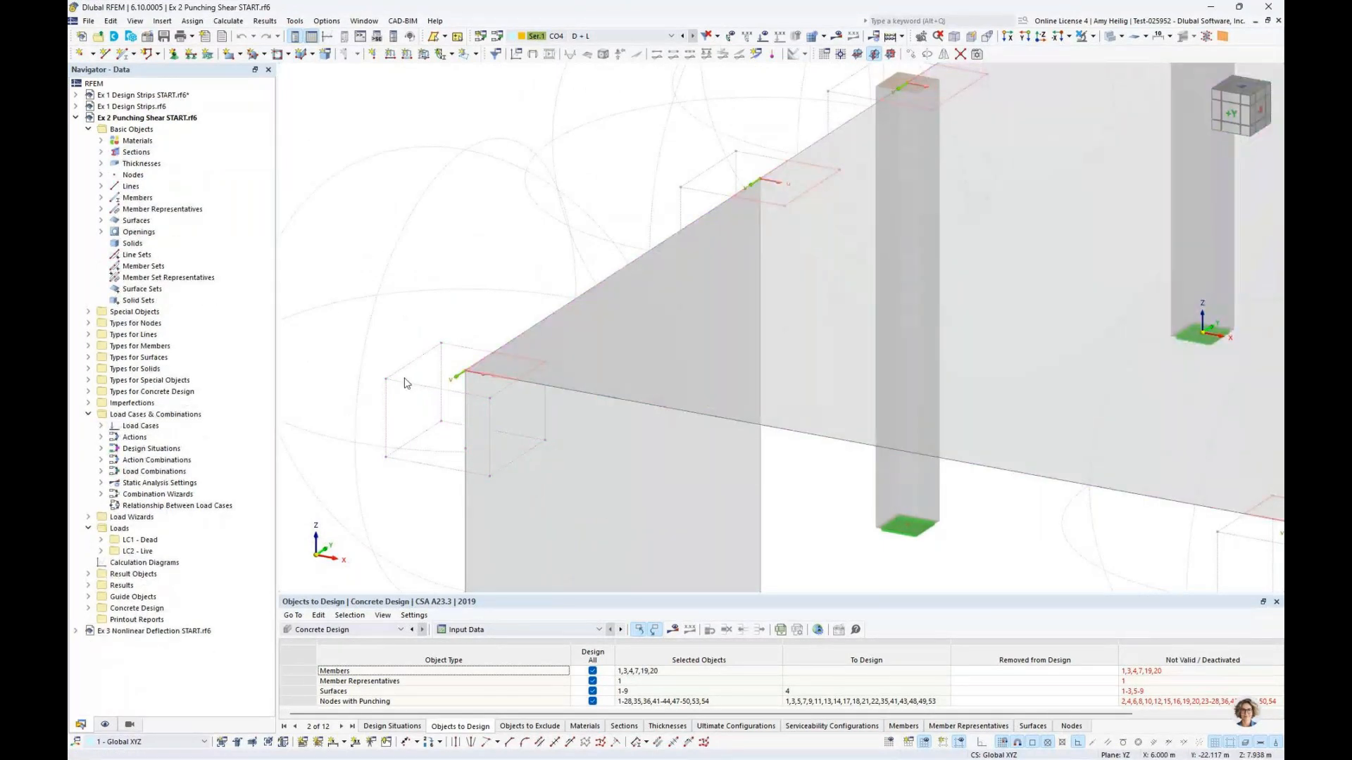
pyautogui.click(88, 323)
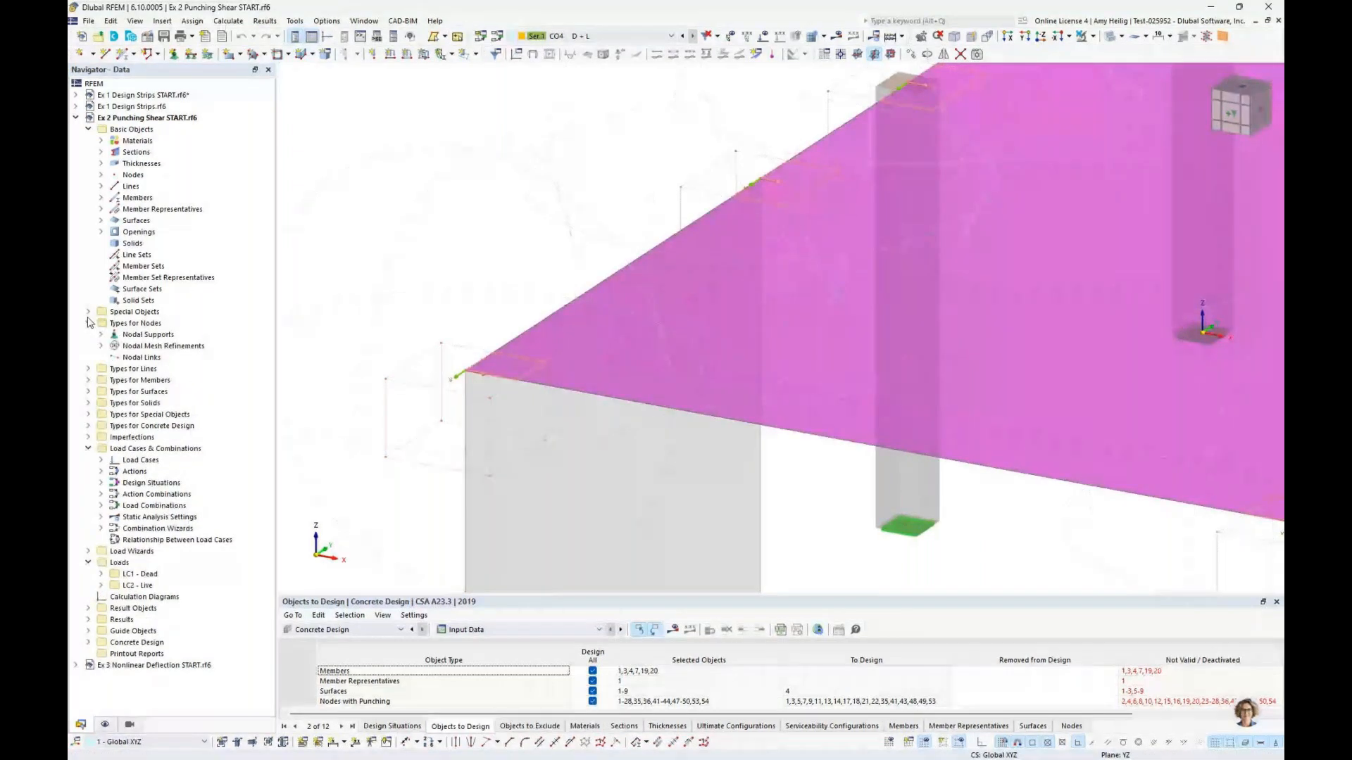
pyautogui.click(88, 322)
pyautogui.click(88, 311)
pyautogui.click(106, 335)
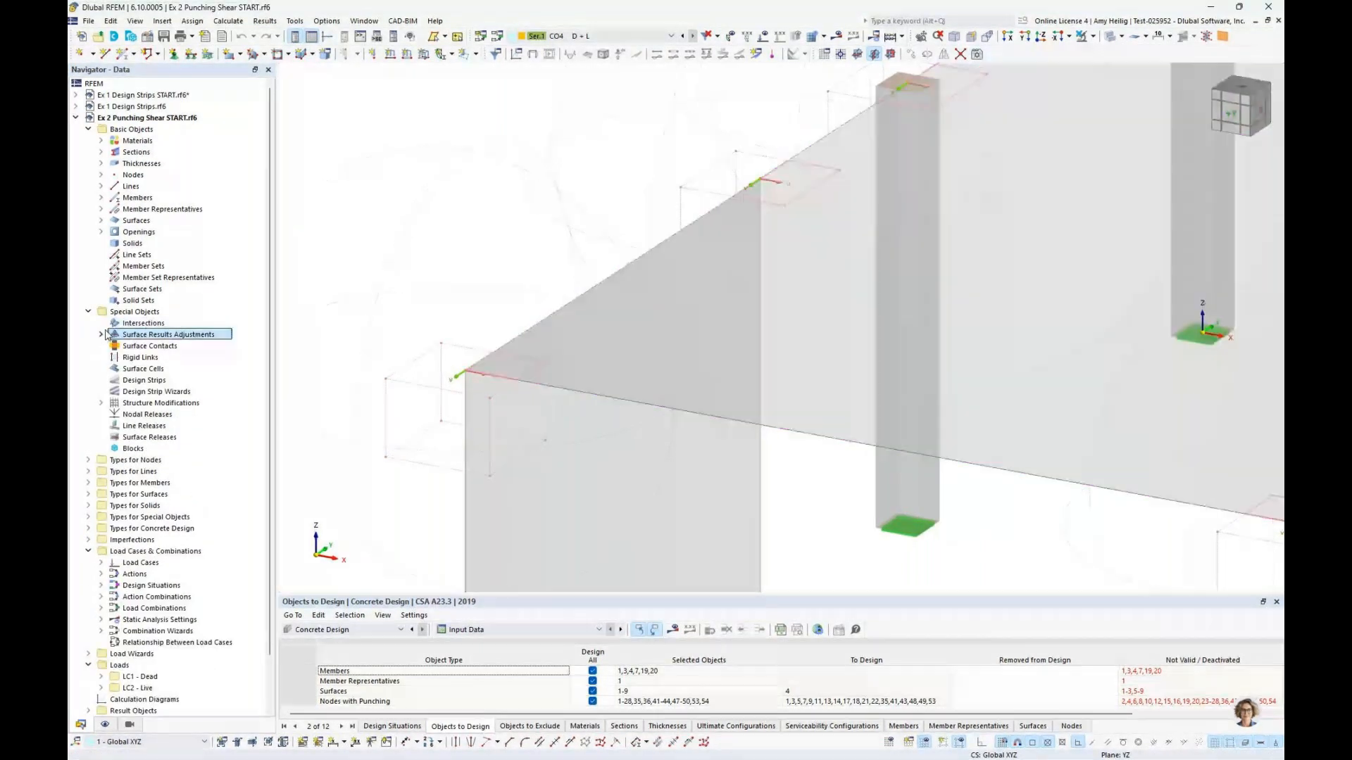
pyautogui.click(101, 334)
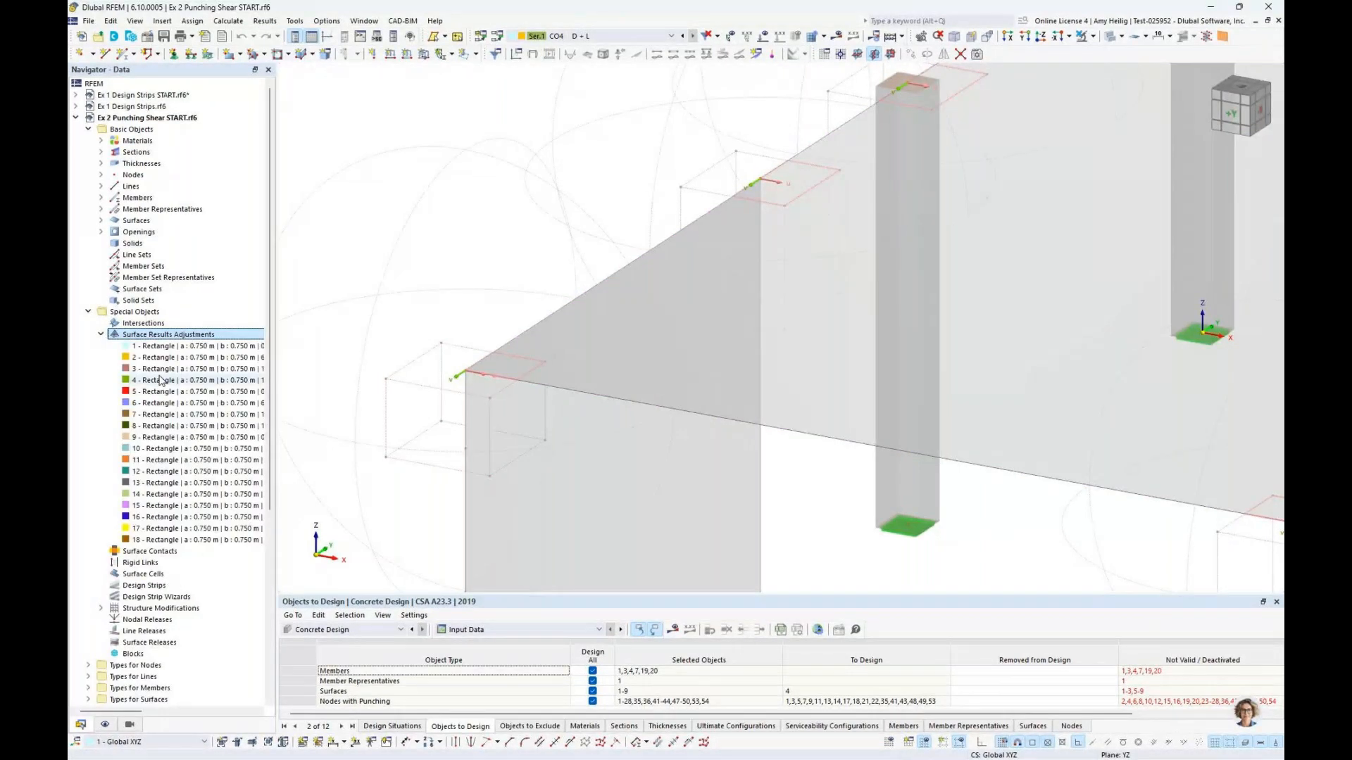
# Step: Examine the shape, dimensions and averaging settings of surface results adjustment 13 at the wall corner without changing them, and collapse the list
pyautogui.doubleClick(159, 483)
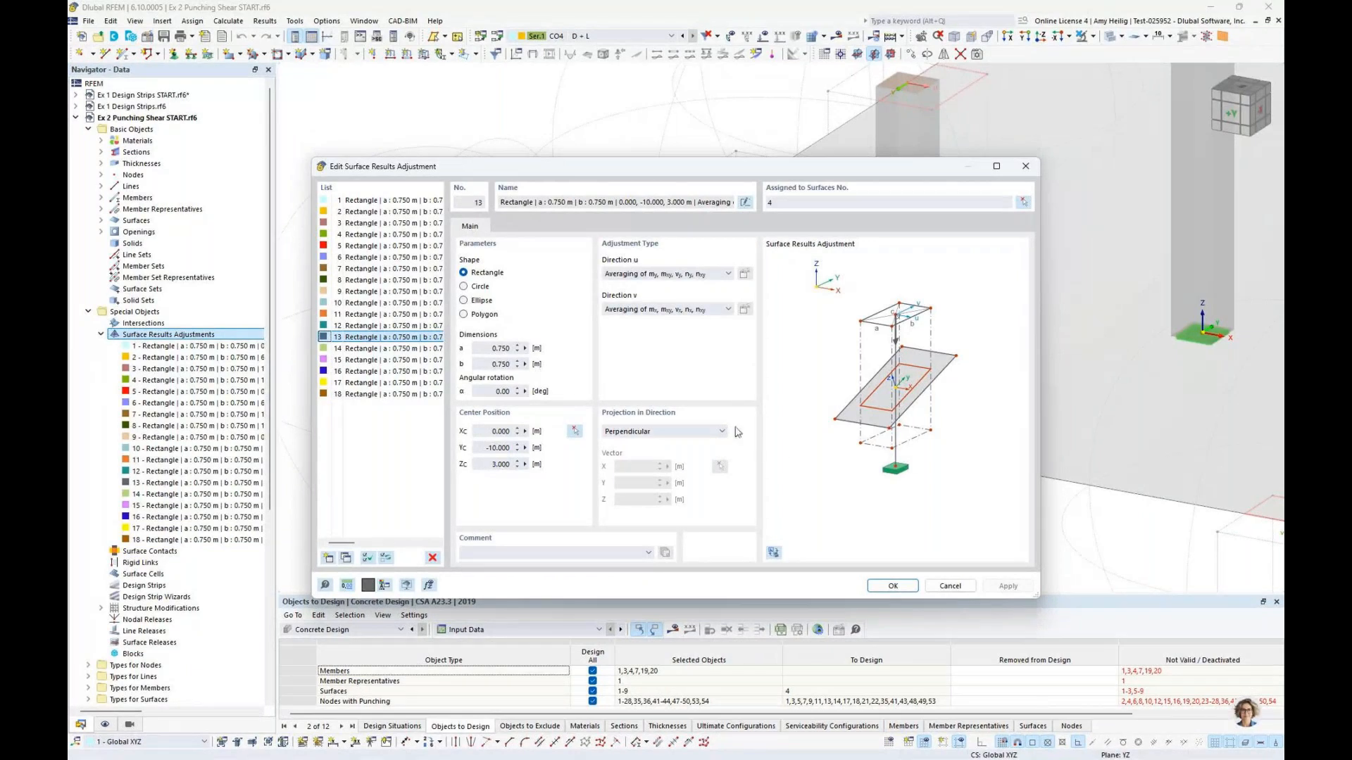
pyautogui.click(948, 586)
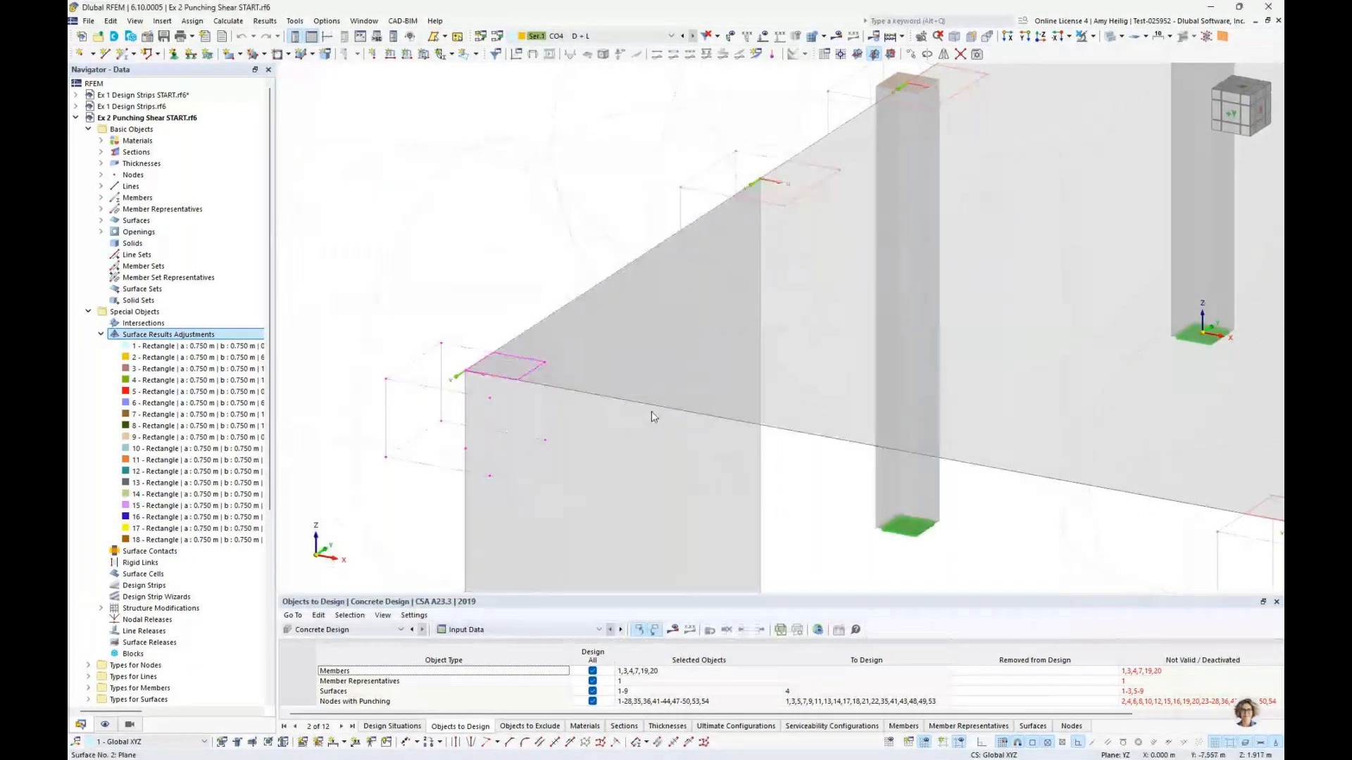
pyautogui.scroll(-6, 721, 257)
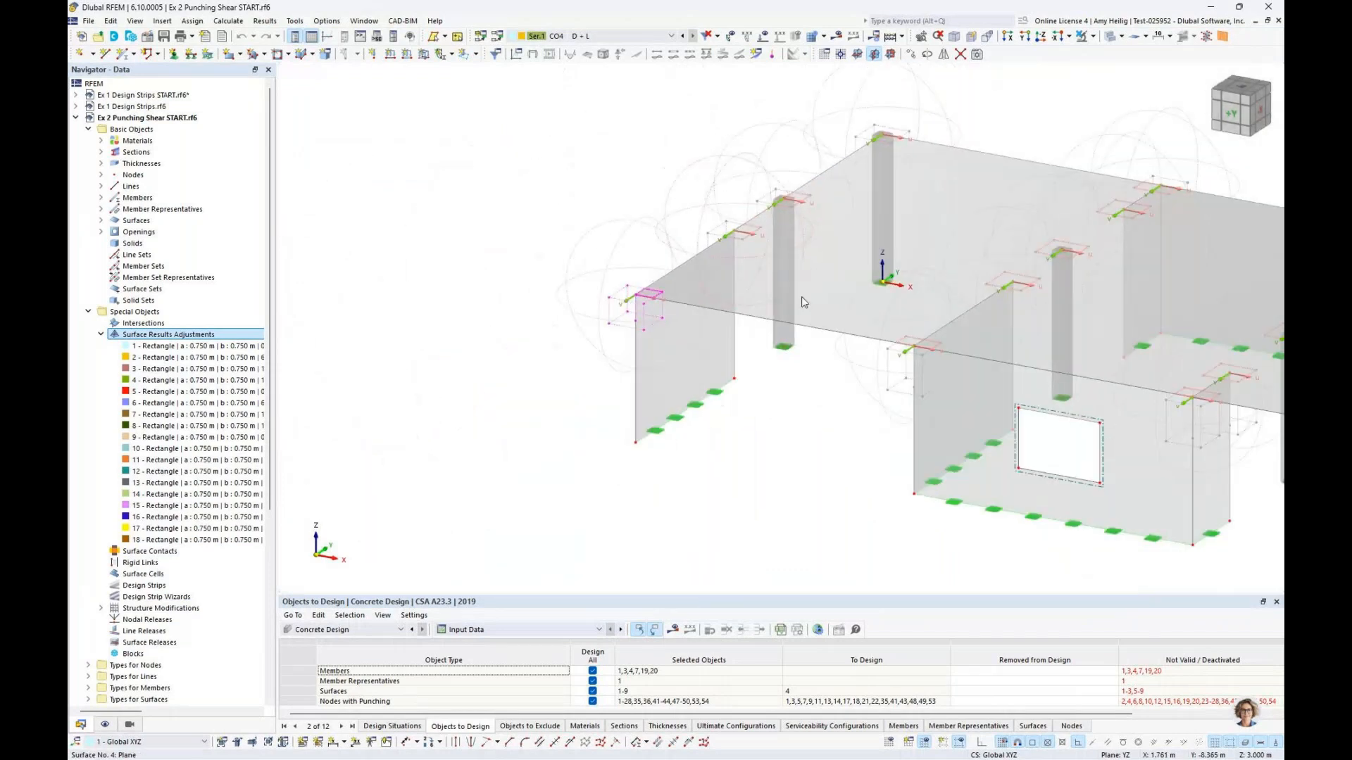
pyautogui.moveTo(802, 301); pyautogui.dragTo(665, 341, button='middle')
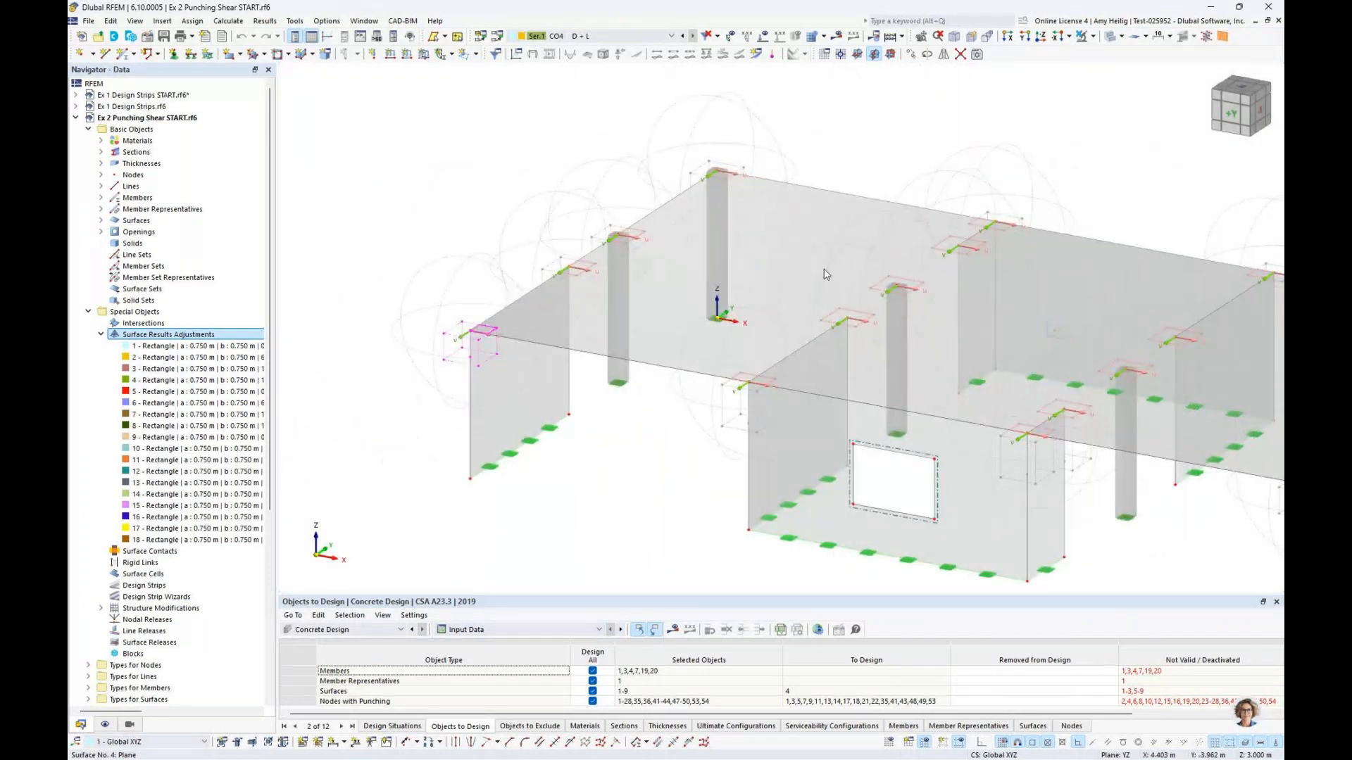
pyautogui.click(100, 335)
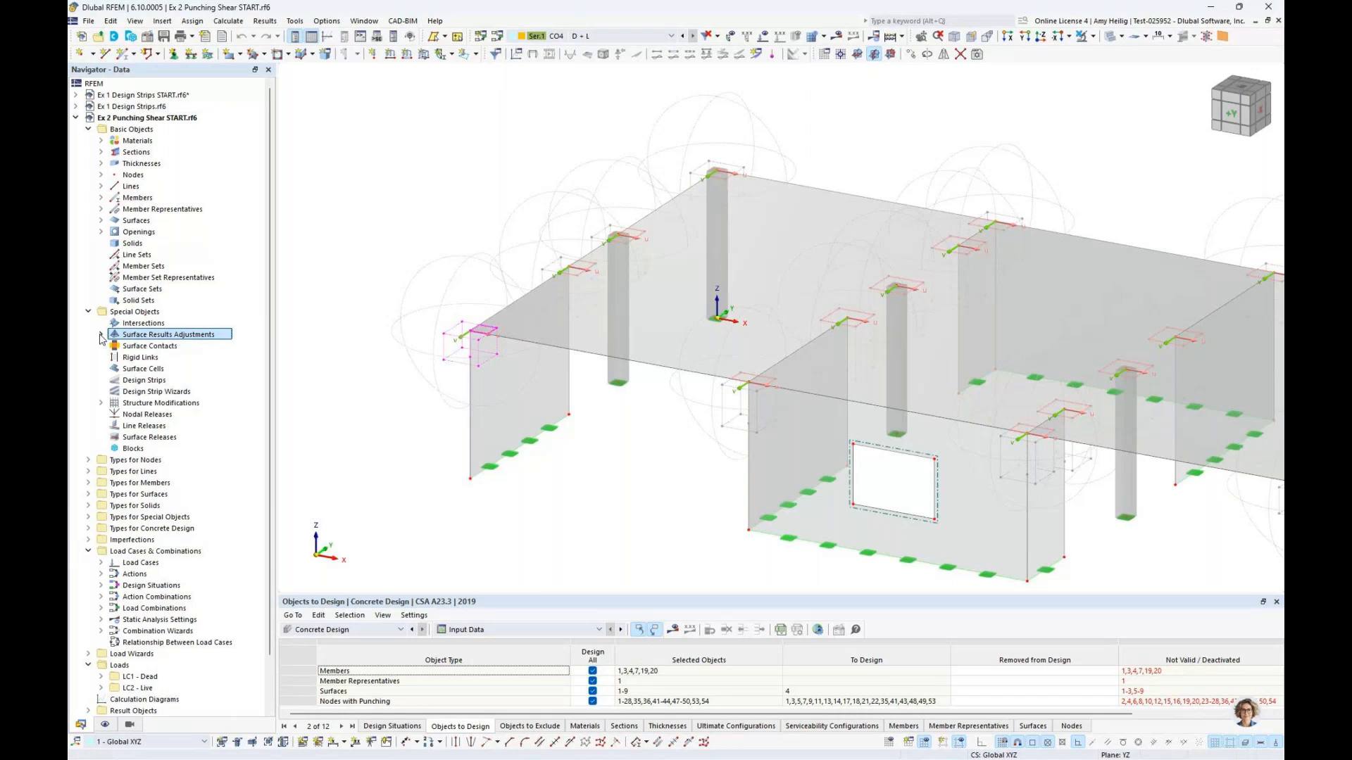
# Step: Generate the FE mesh, examine it in wireframe around the columns and wall ends, and show the model as opaque solid
pyautogui.click(228, 21)
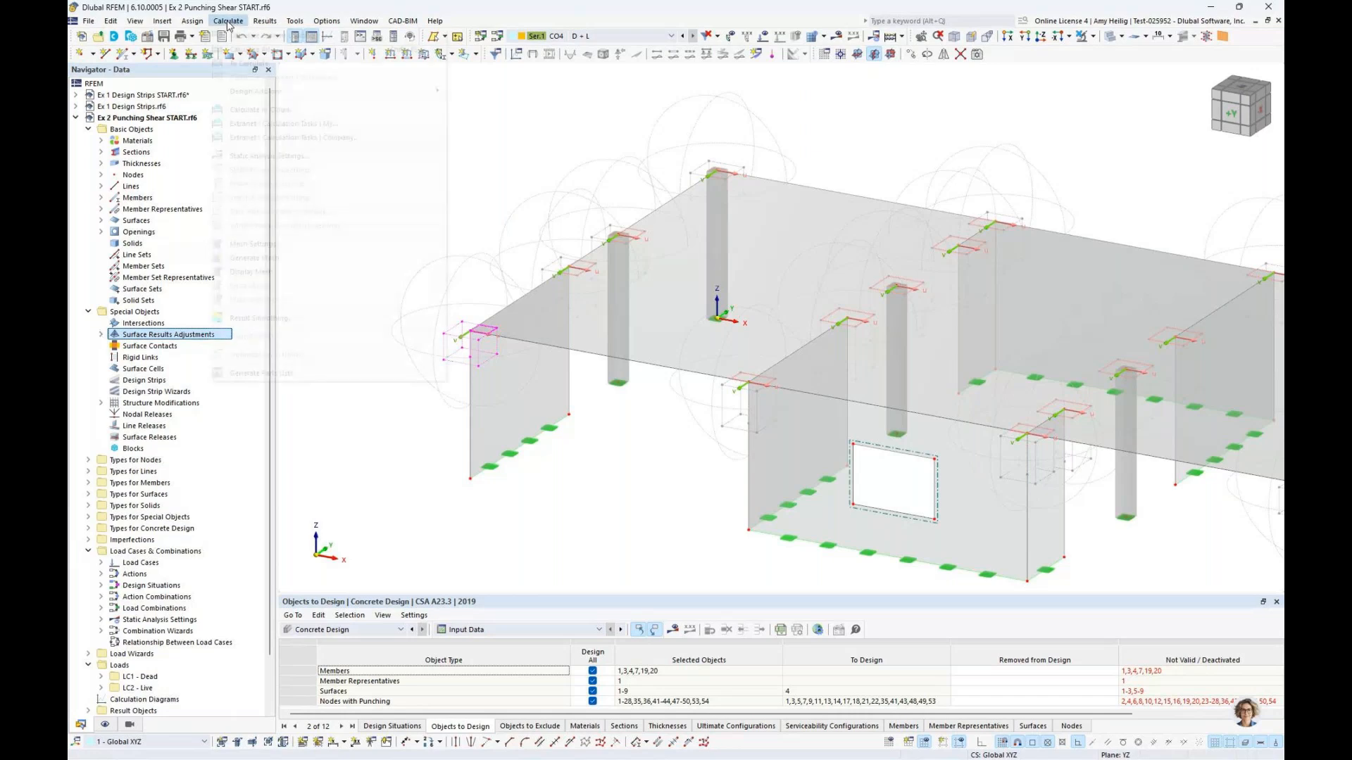
pyautogui.click(241, 262)
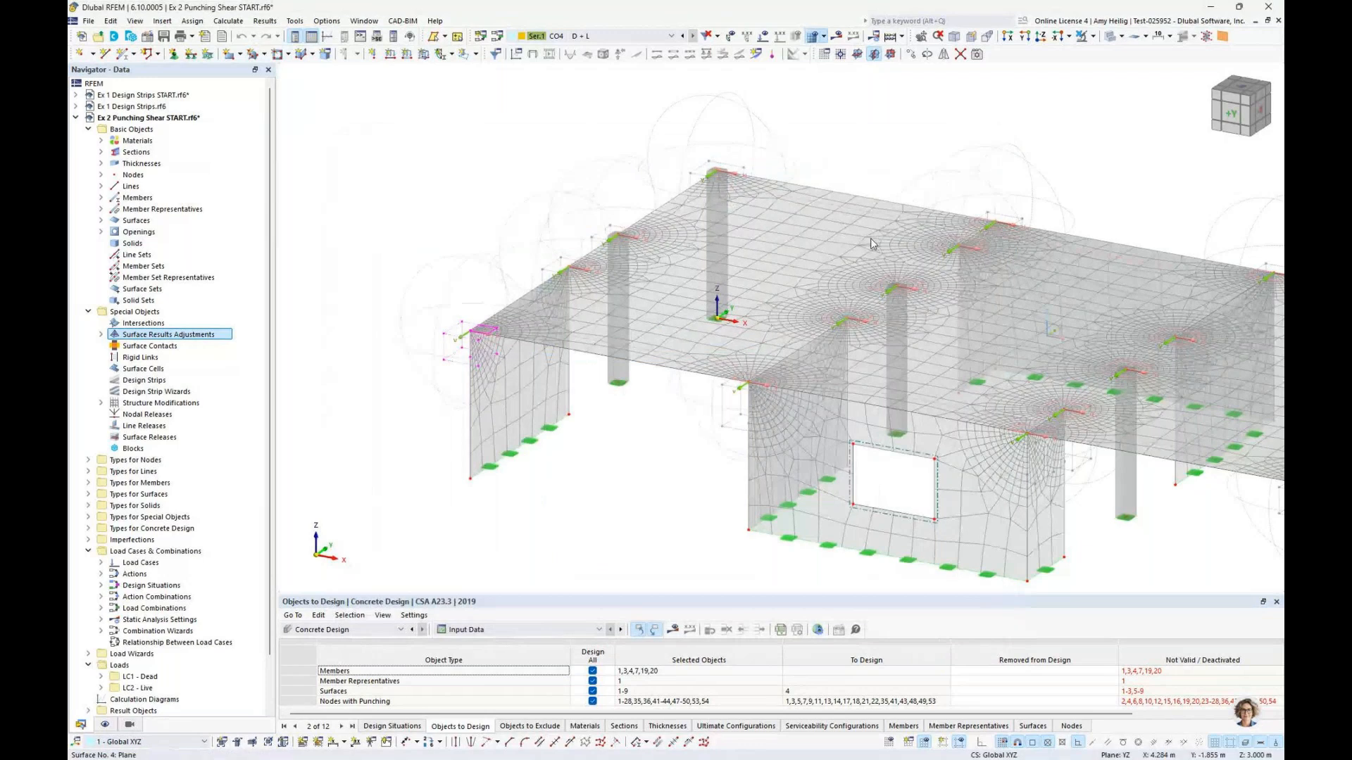
pyautogui.moveTo(870, 240); pyautogui.dragTo(706, 193, button='middle')
pyautogui.scroll(-2, 707, 193)
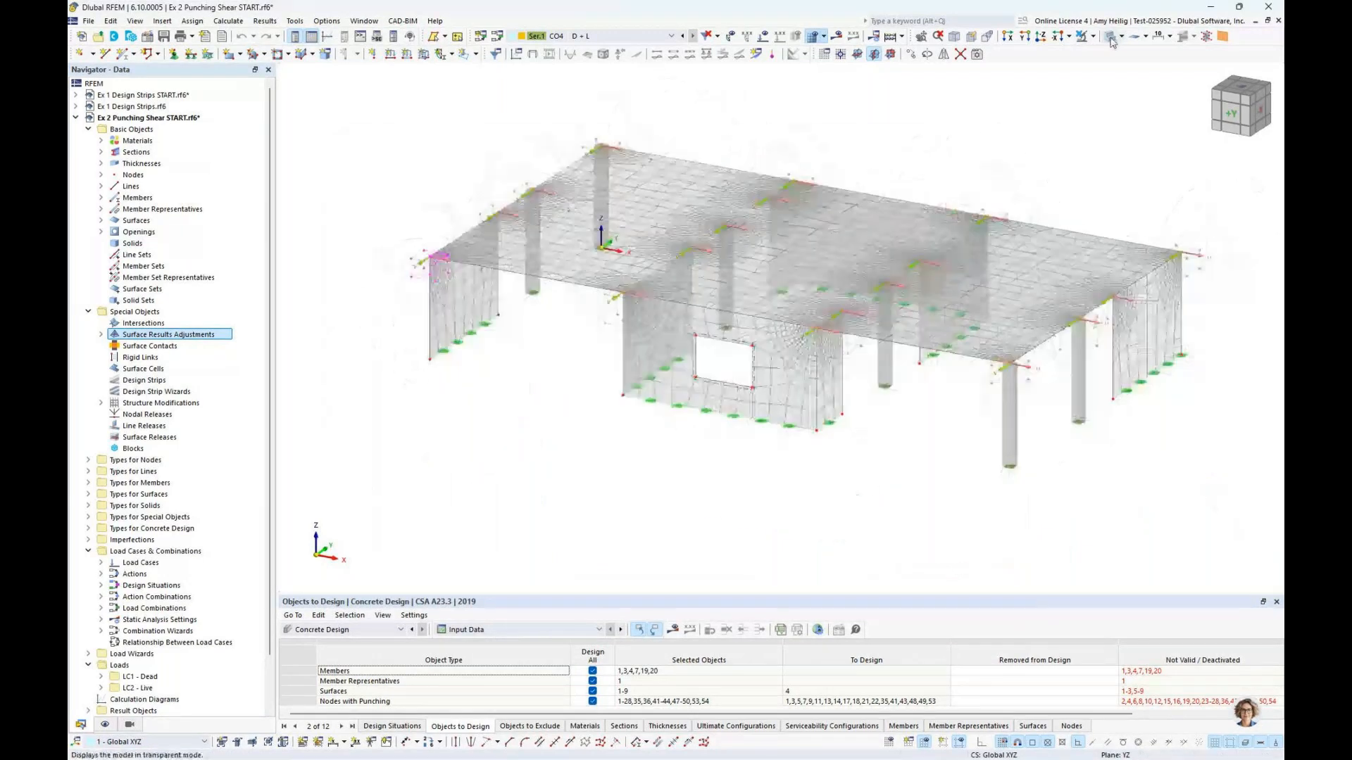
pyautogui.click(1111, 40)
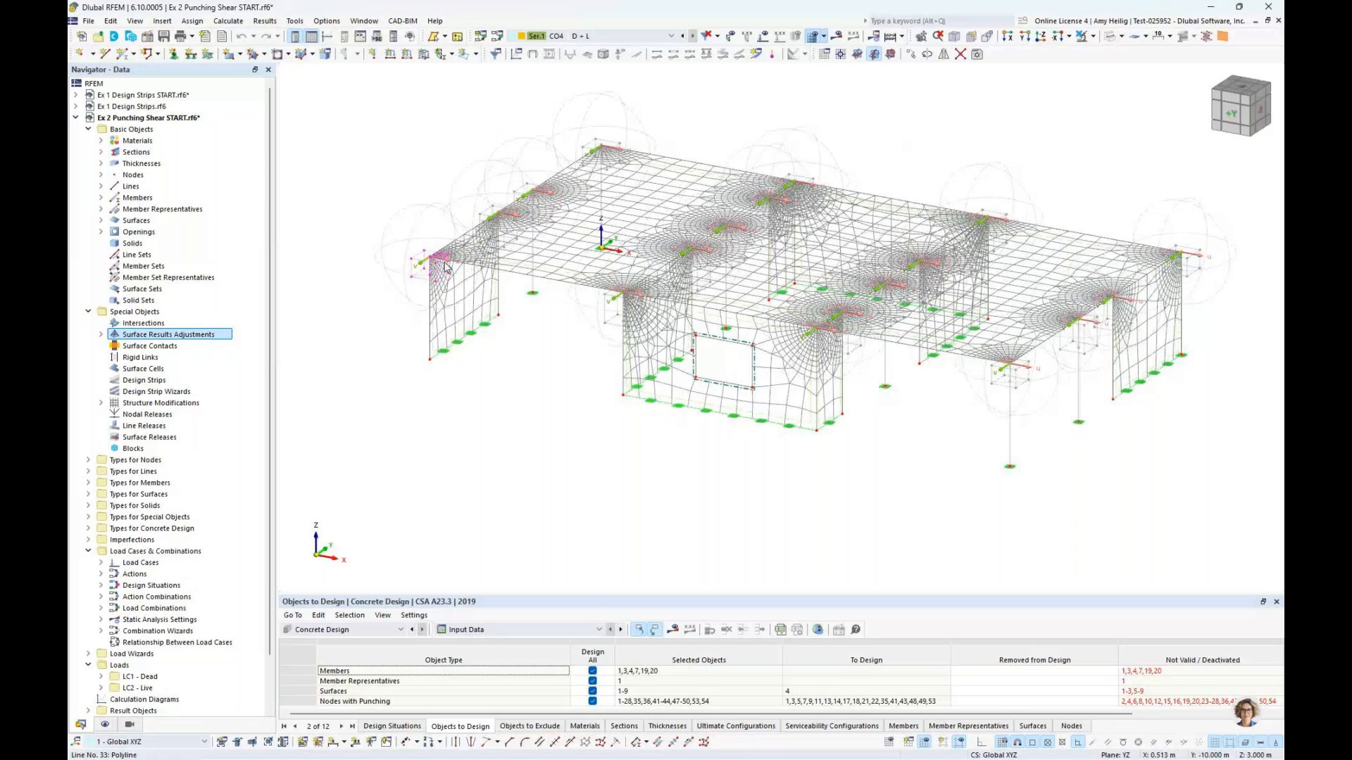
pyautogui.click(1110, 36)
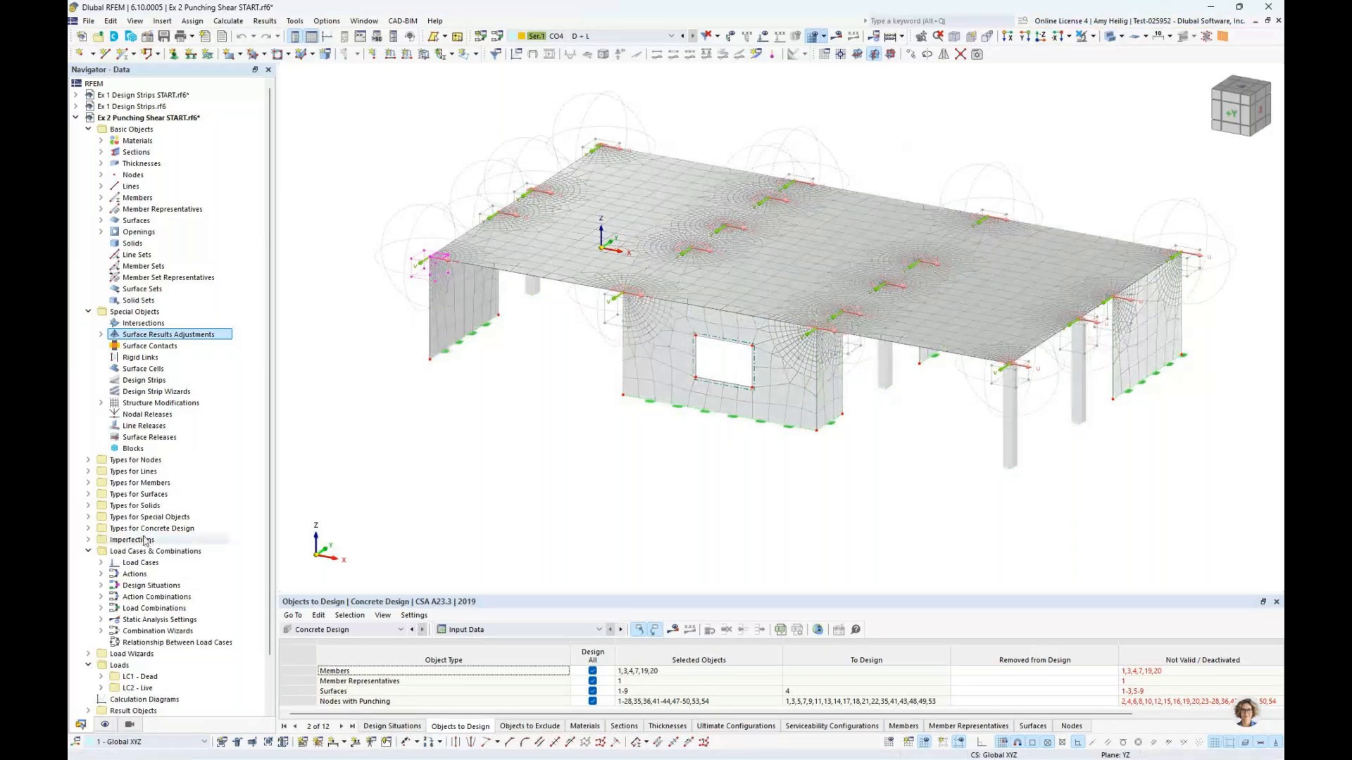
# Step: Hide the nodal mesh refinements, the result objects and the FE mesh from the model display
pyautogui.click(104, 725)
pyautogui.click(88, 255)
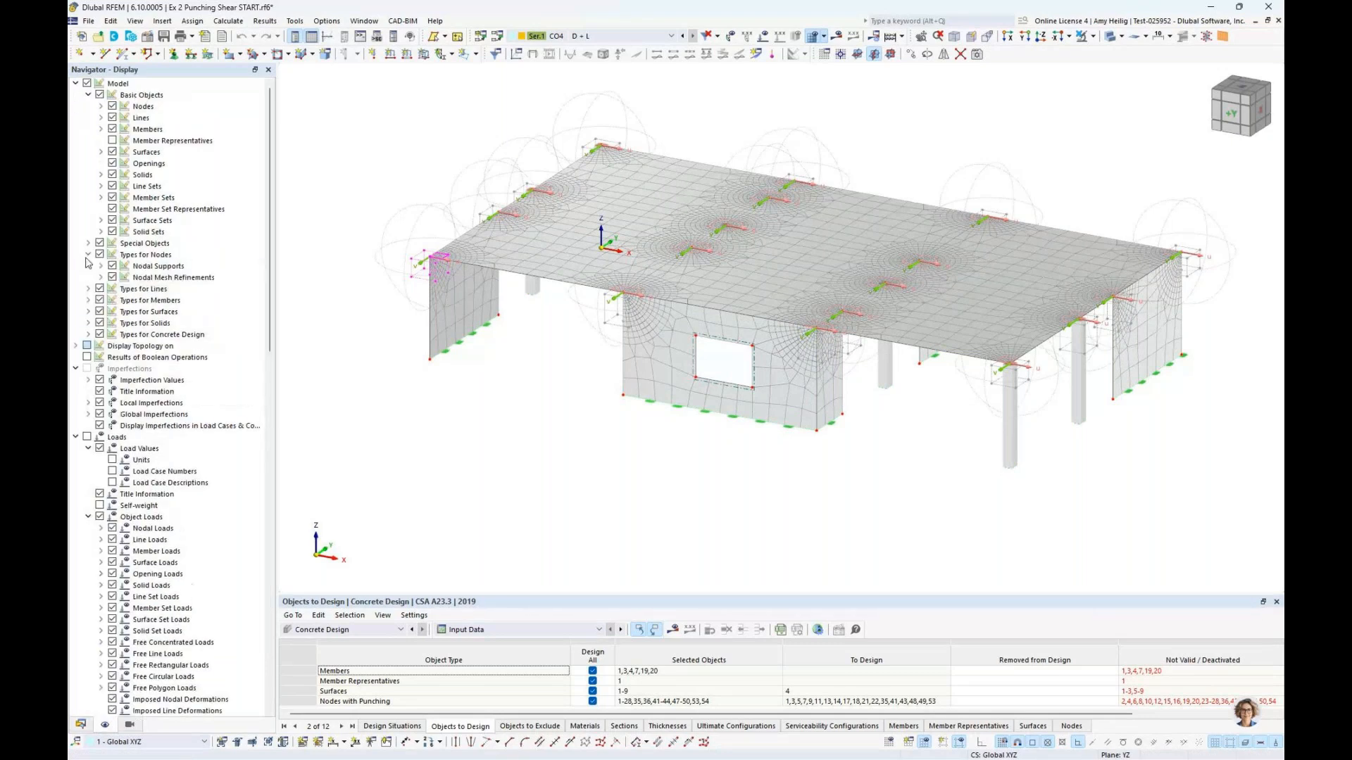
pyautogui.click(113, 278)
pyautogui.scroll(-5, 118, 352)
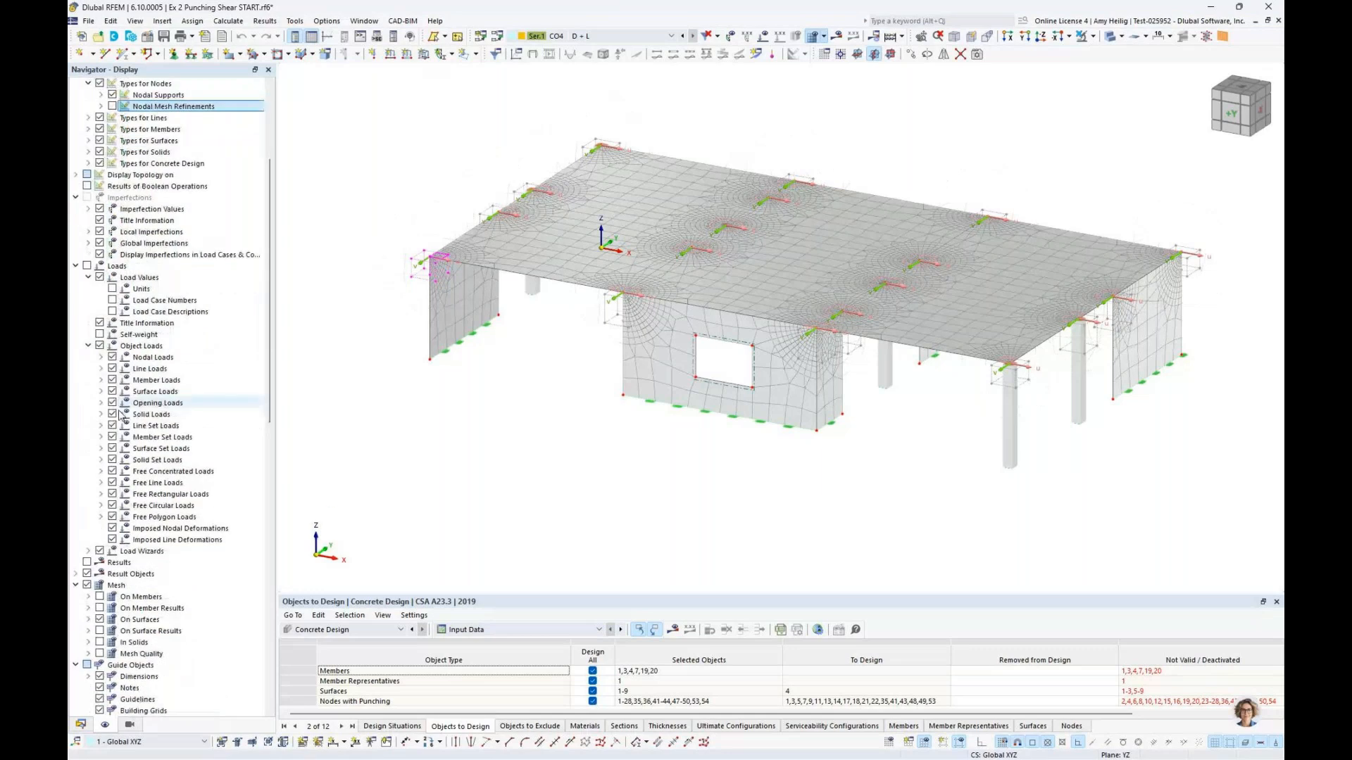
pyautogui.click(87, 574)
pyautogui.scroll(-4, 138, 473)
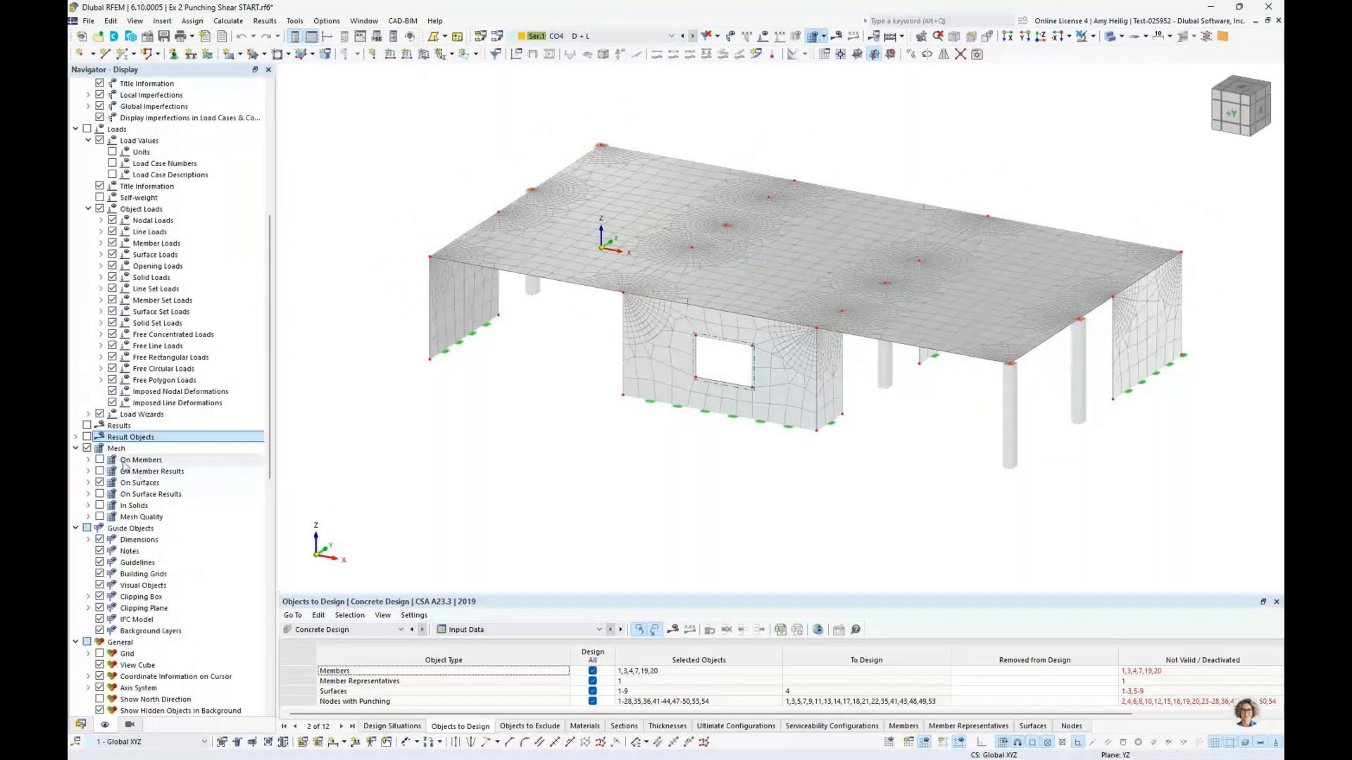
pyautogui.click(86, 448)
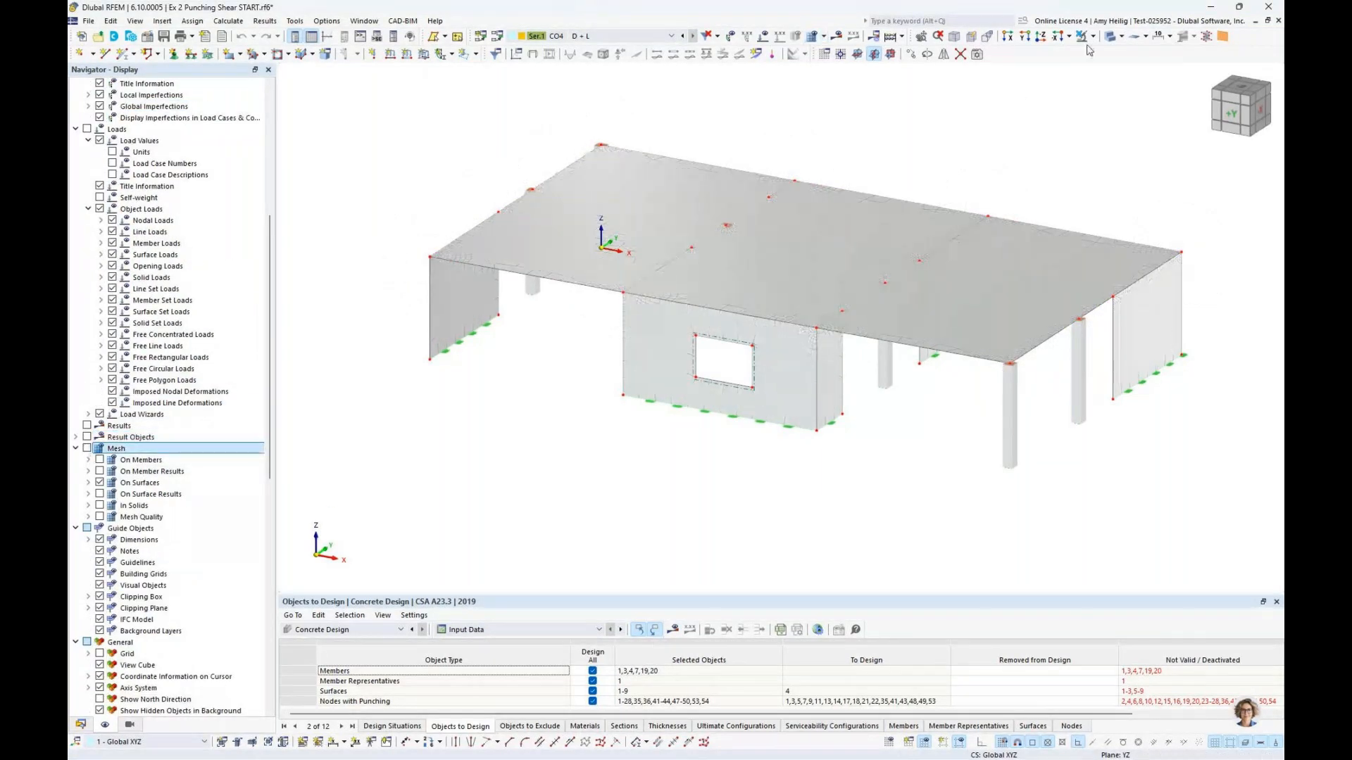
# Step: Restore the solid transparent display of the model and return to the model data tree
pyautogui.click(1080, 37)
pyautogui.moveTo(869, 203); pyautogui.dragTo(810, 205, button='middle')
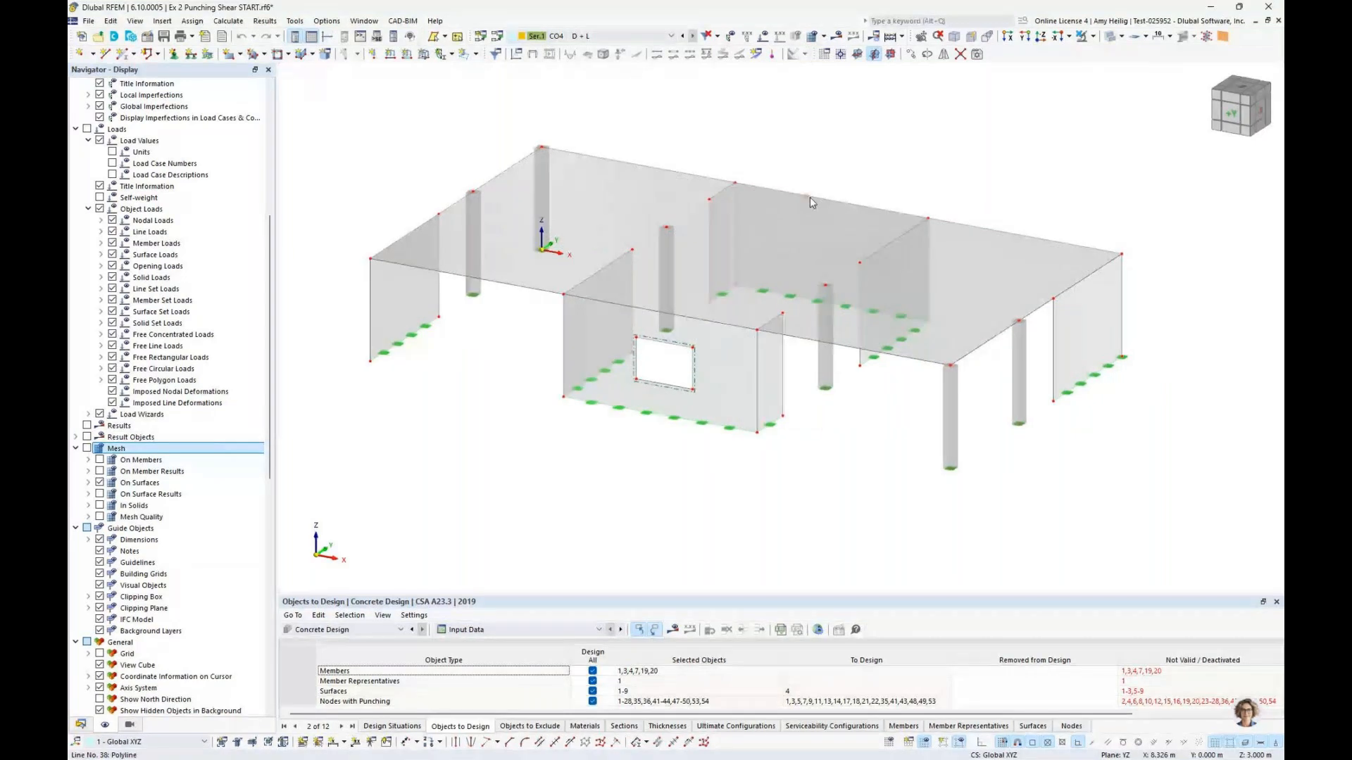
pyautogui.click(81, 725)
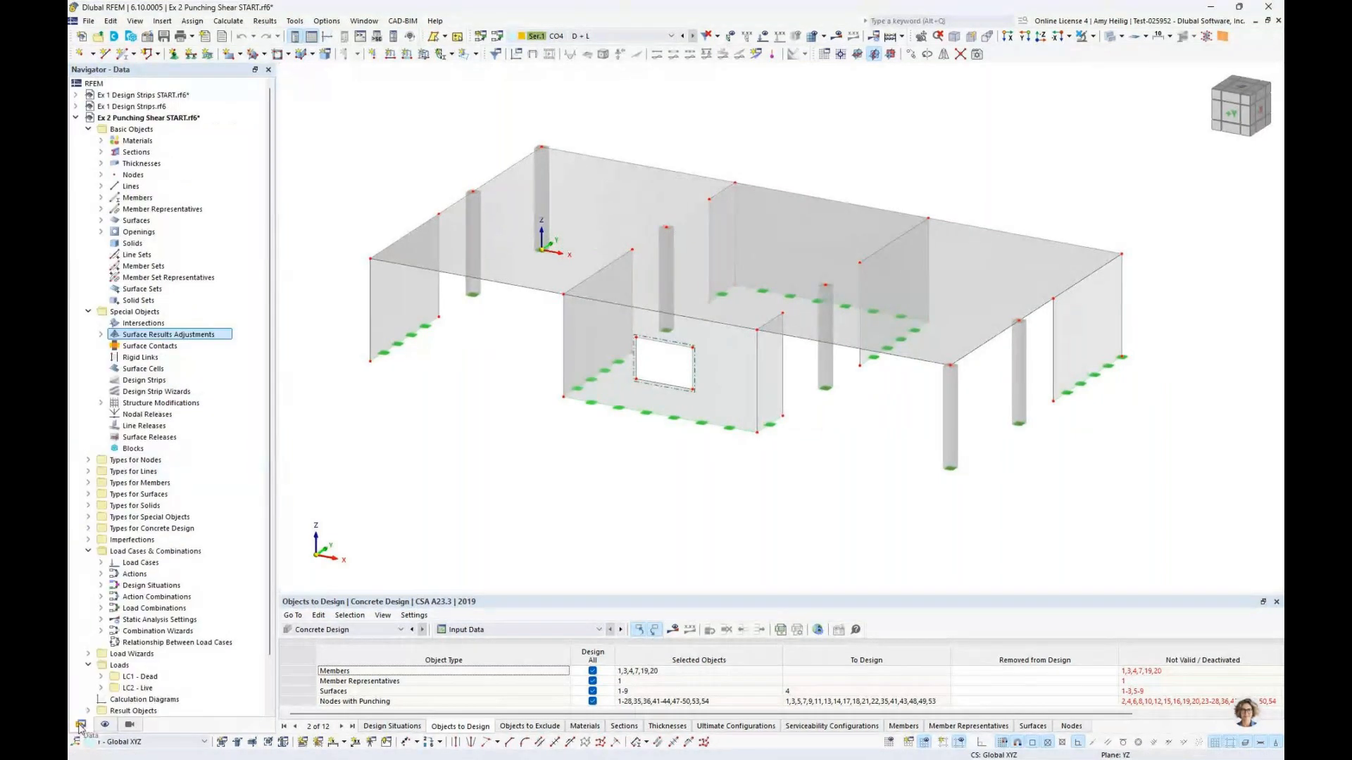
pyautogui.moveTo(566, 375); pyautogui.dragTo(555, 405, button='middle')
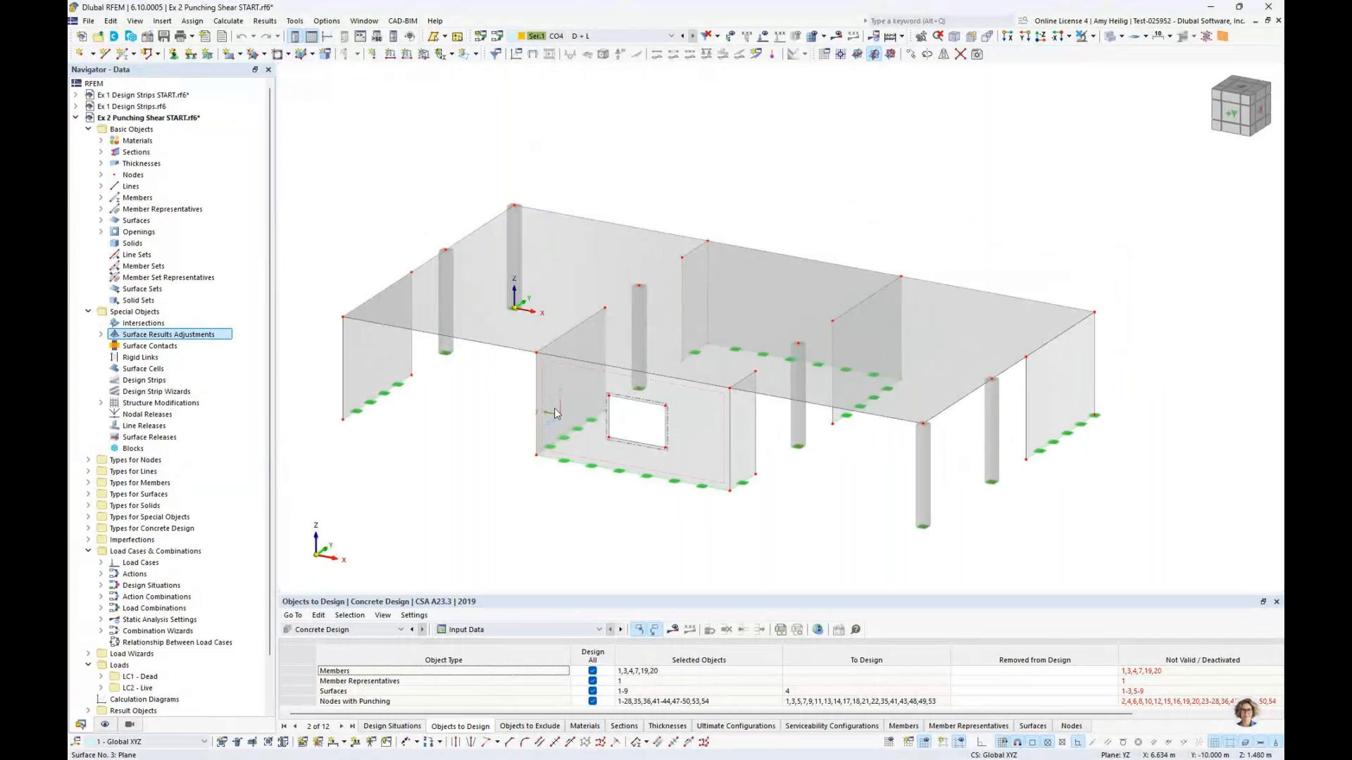
# Step: Show the slab loads of LC1 Dead and LC2 Live in turn, hide the loads, and review the available load combinations
pyautogui.click(629, 37)
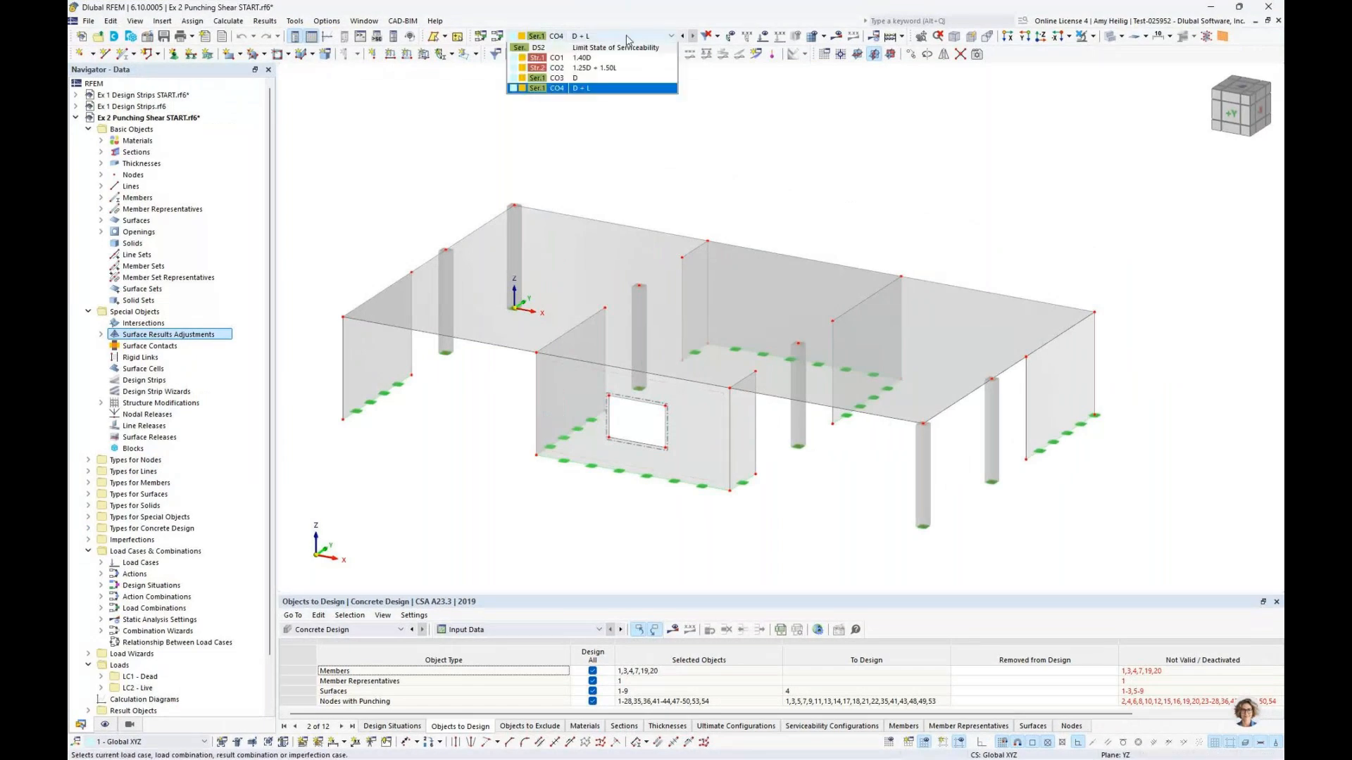
pyautogui.click(629, 50)
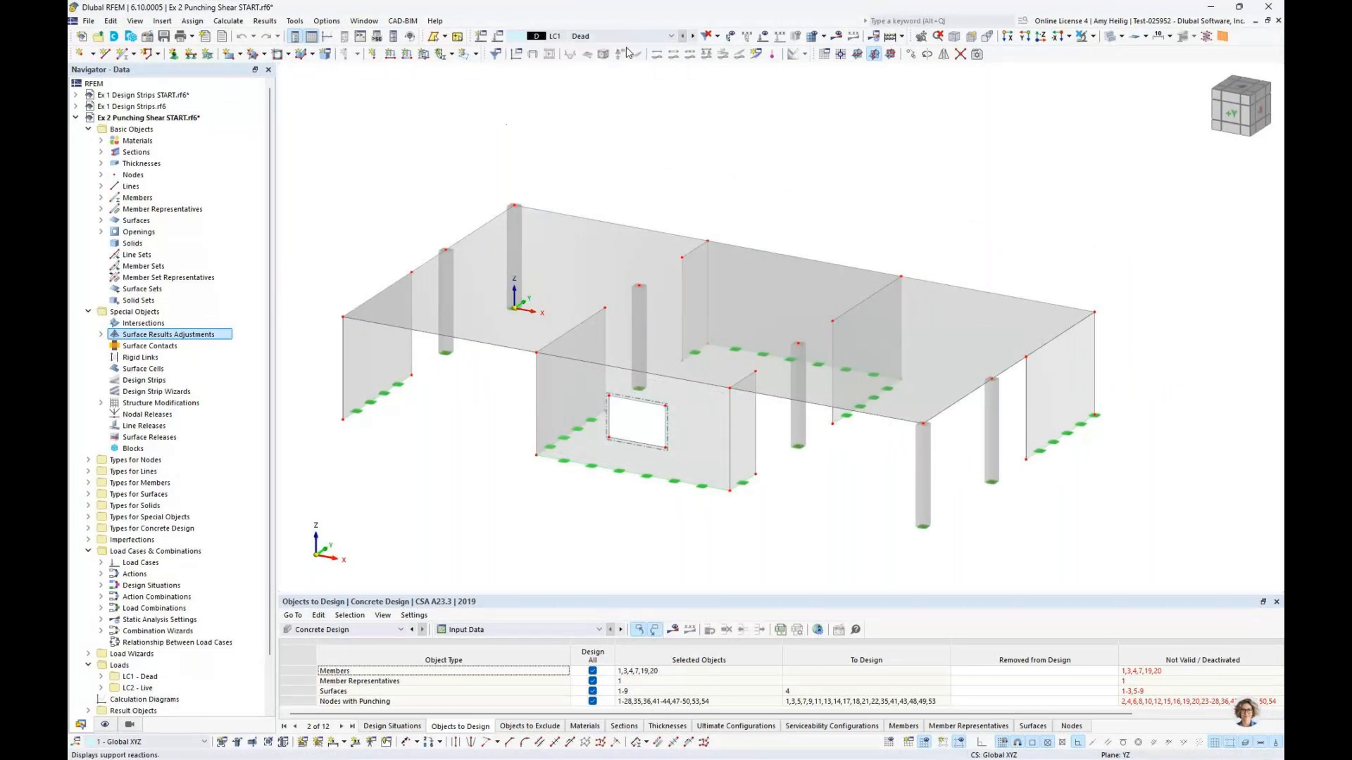
pyautogui.click(763, 38)
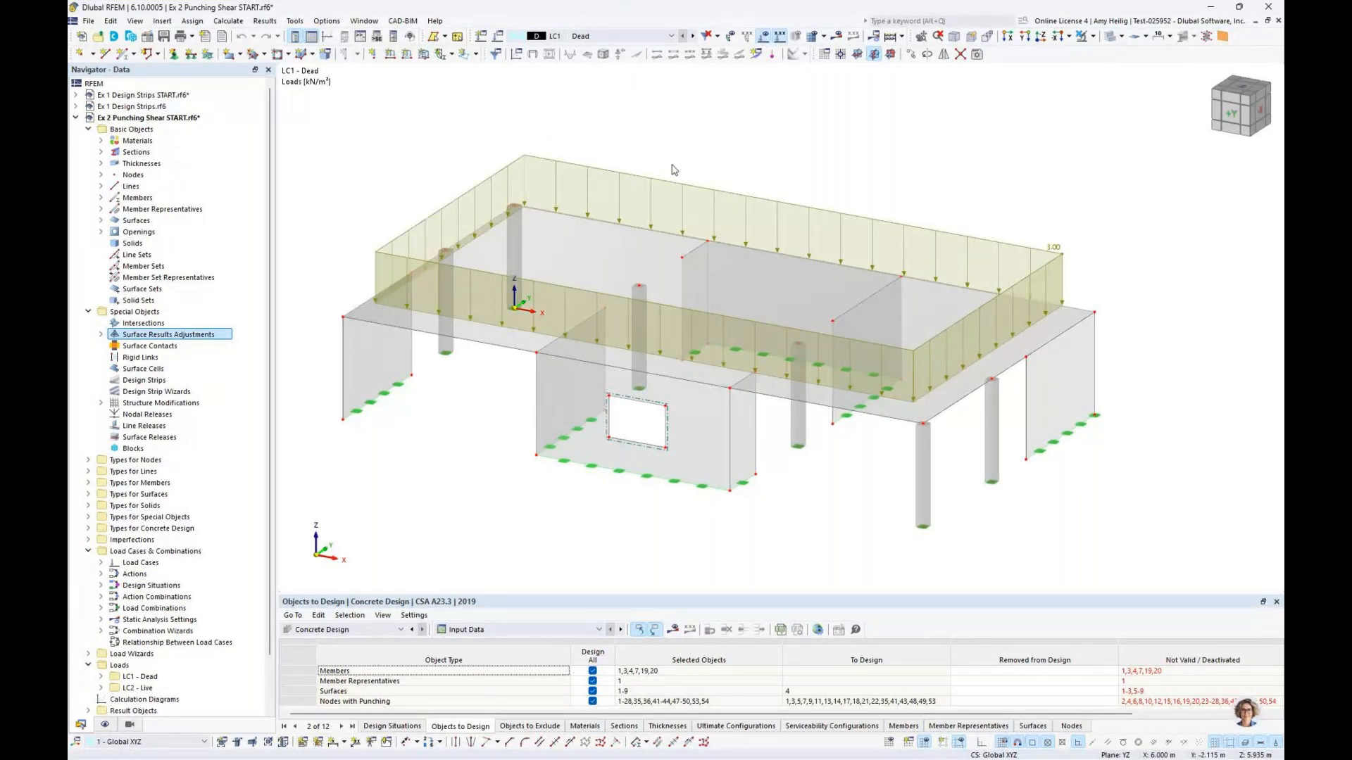
pyautogui.click(693, 36)
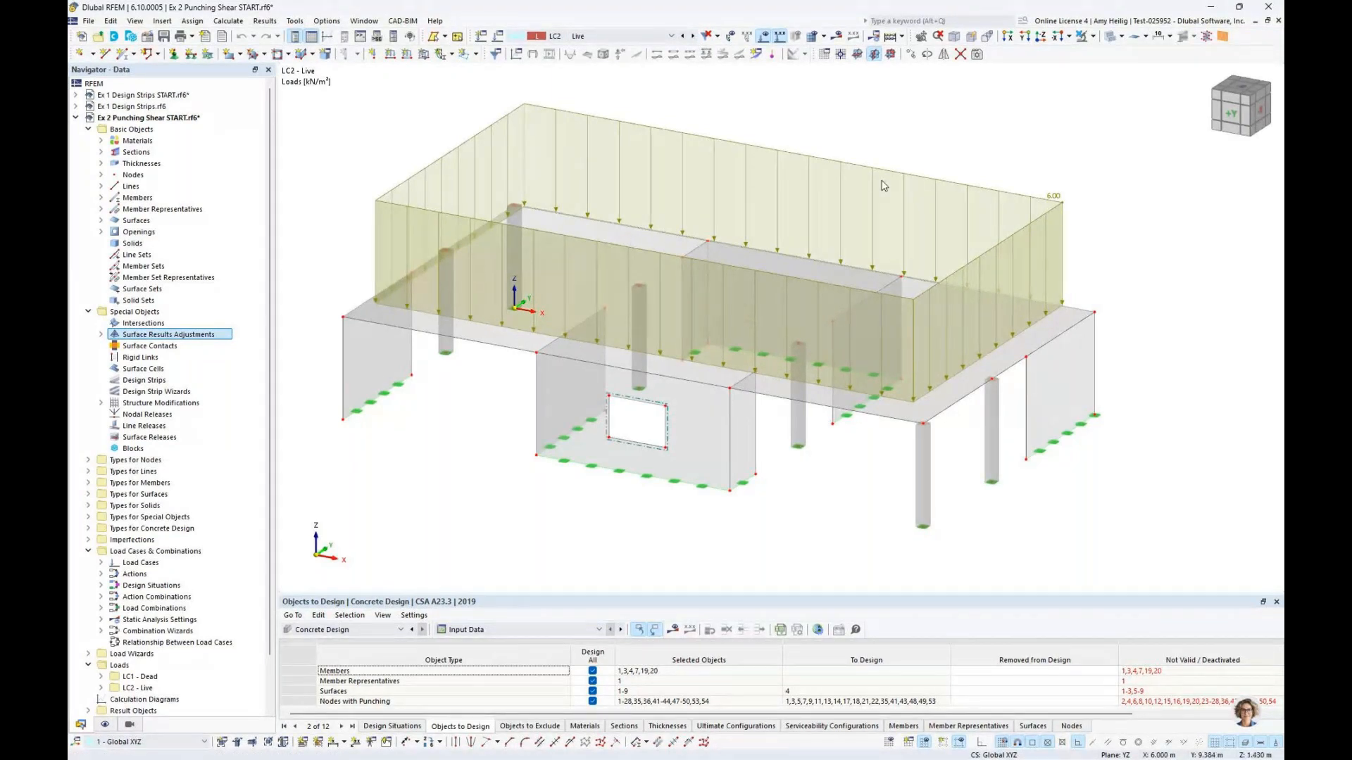
pyautogui.click(764, 36)
pyautogui.click(620, 36)
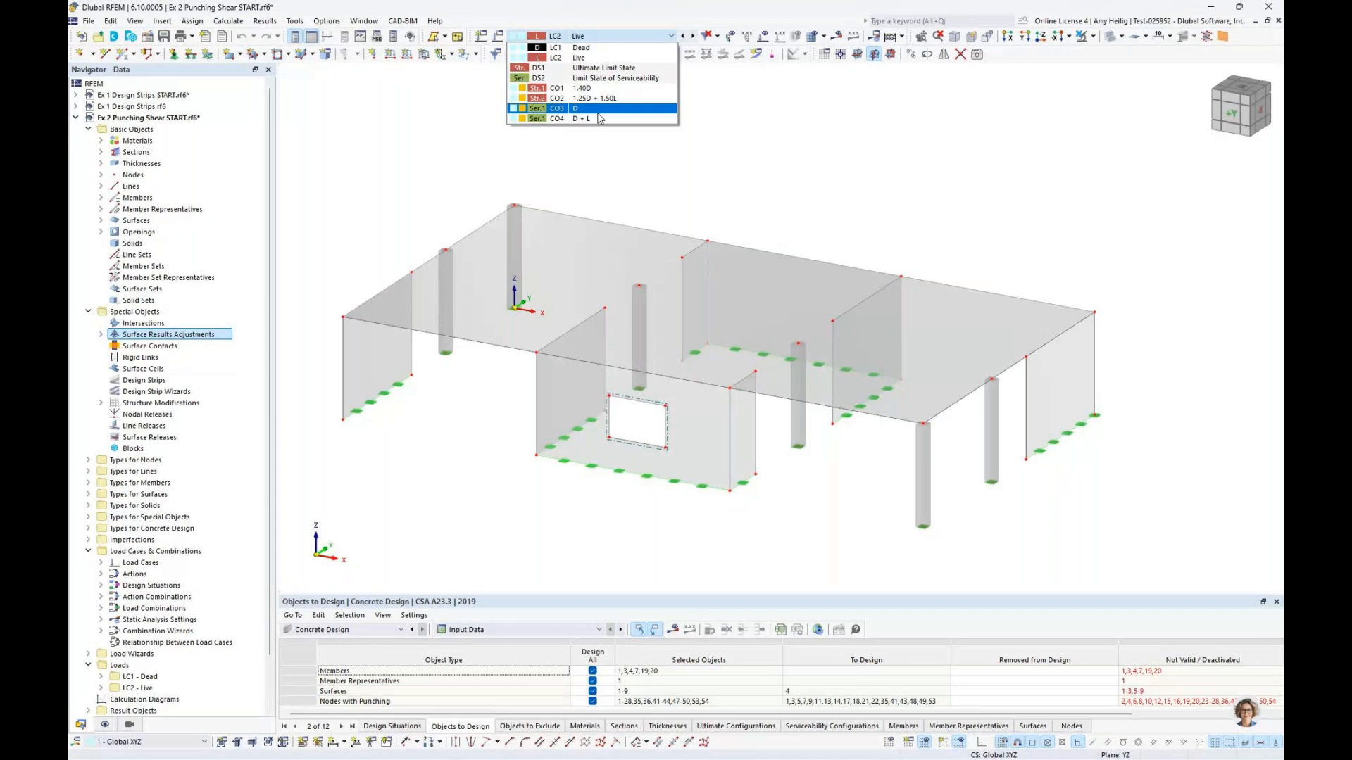
pyautogui.click(611, 185)
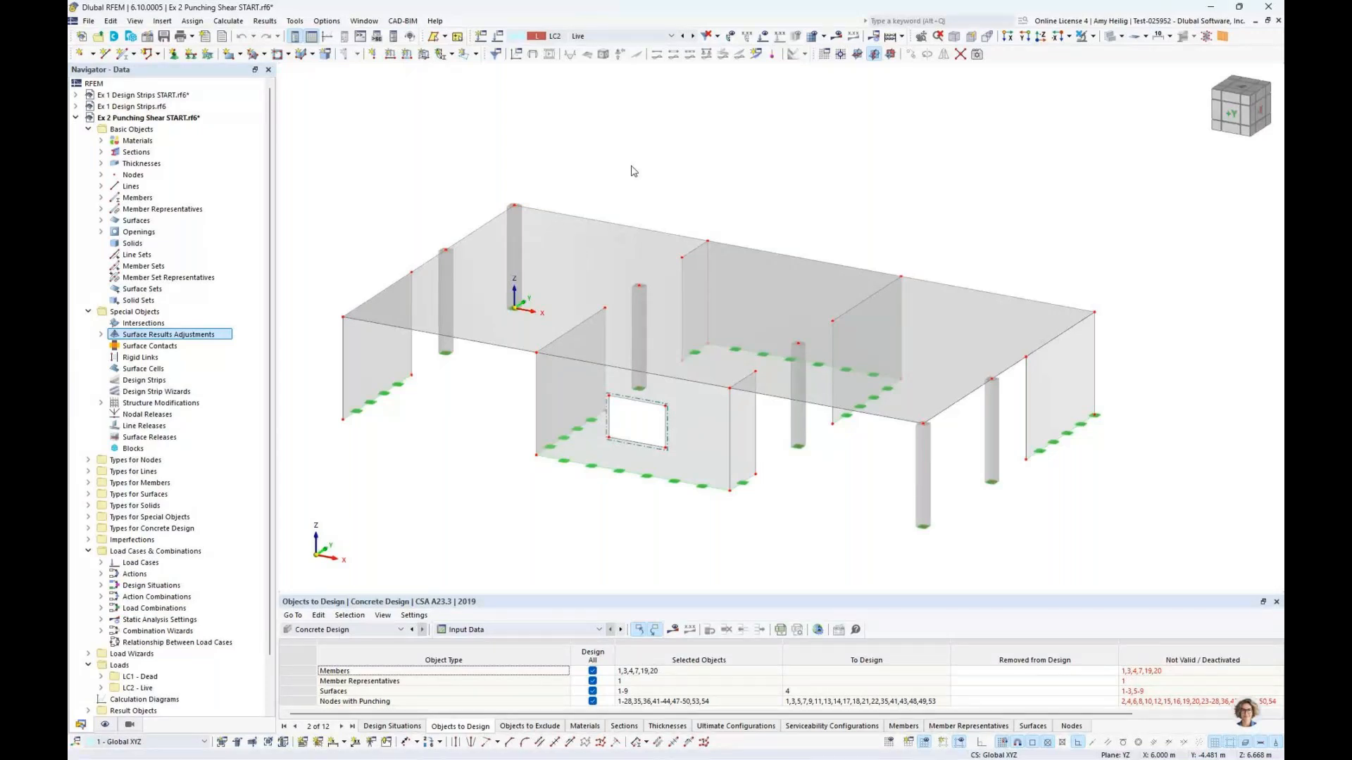
# Step: Open the horizontal slab's surface properties and review its top and bottom concrete cover
pyautogui.doubleClick(590, 248)
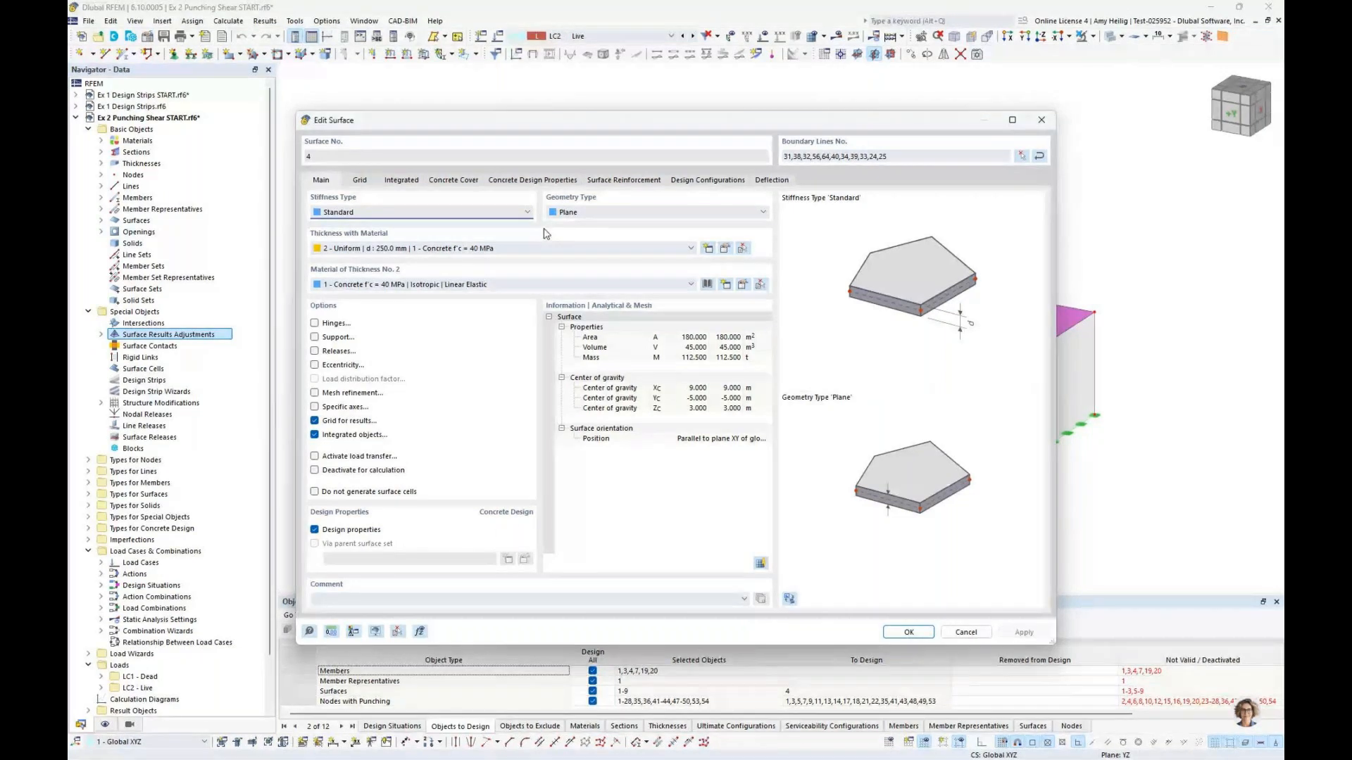
pyautogui.click(469, 184)
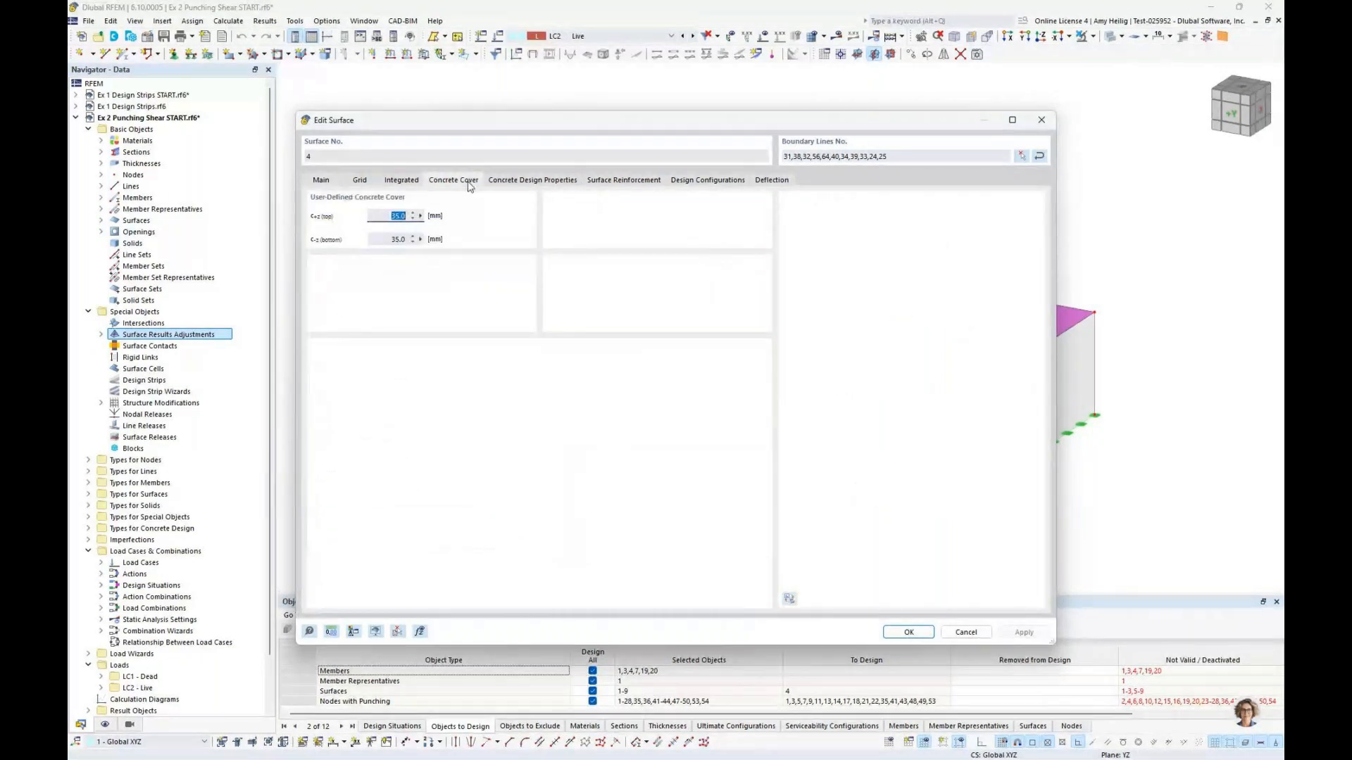
pyautogui.moveTo(526, 123); pyautogui.dragTo(534, 365)
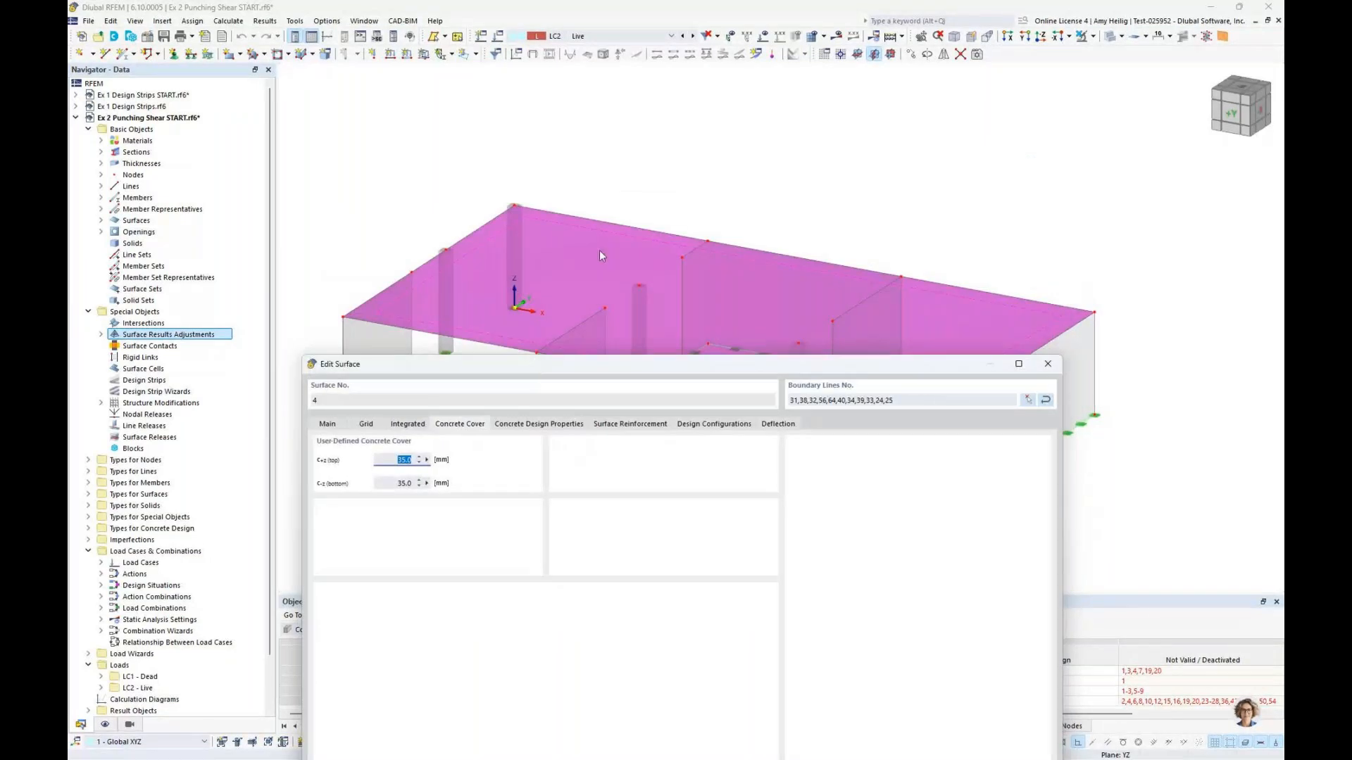
pyautogui.moveTo(570, 369); pyautogui.dragTo(592, 151)
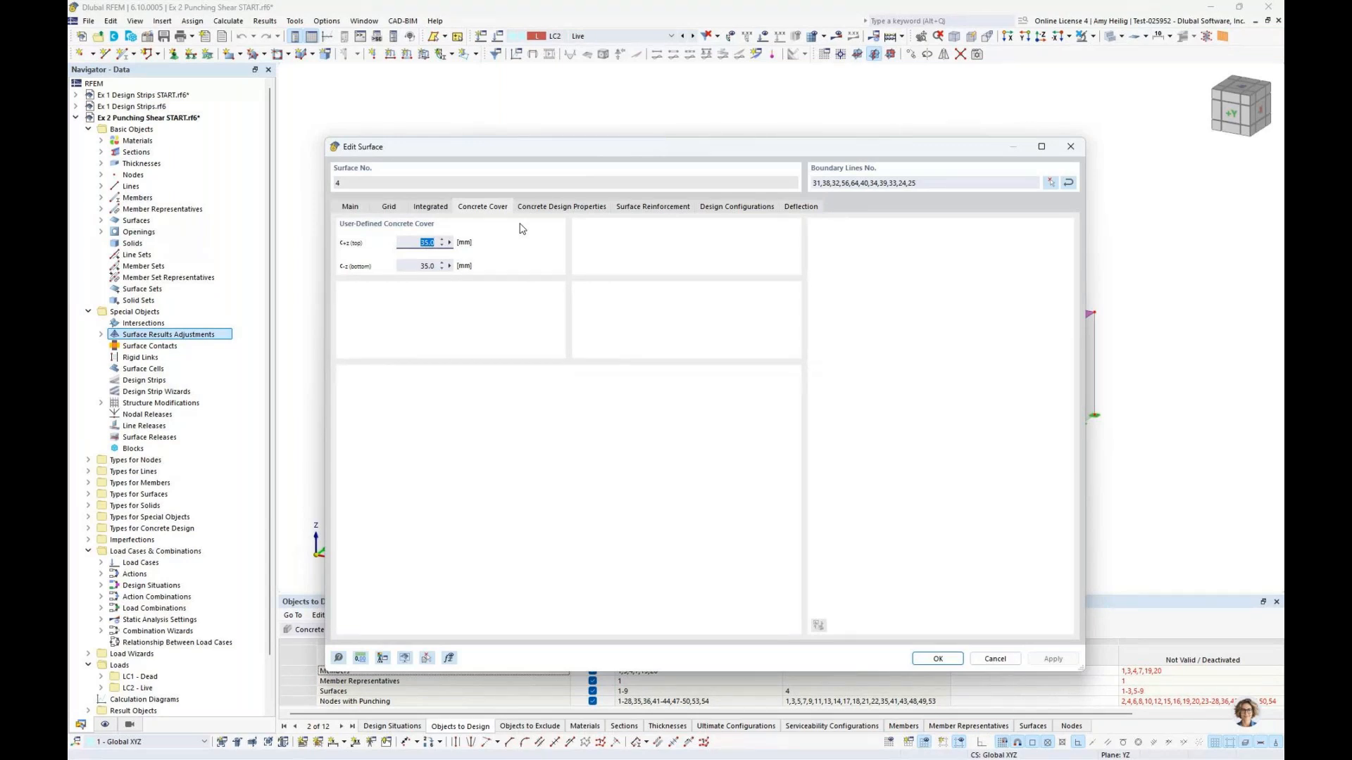
pyautogui.press('Home')
# Step: Examine the slab's assigned surface reinforcement, including bar size, spacing and available reinforcement types, then close the surface properties without saving
pyautogui.click(649, 206)
pyautogui.click(781, 261)
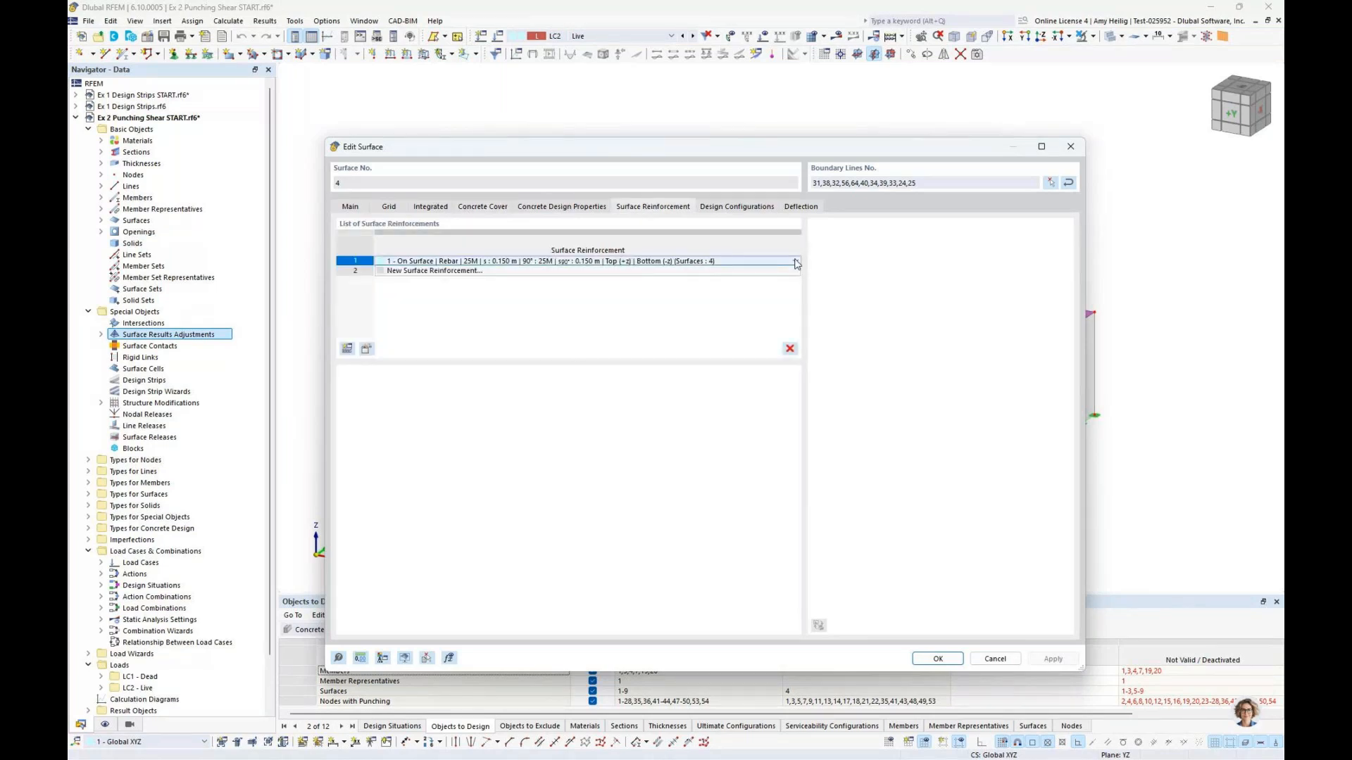
pyautogui.click(795, 262)
pyautogui.click(796, 270)
pyautogui.doubleClick(672, 264)
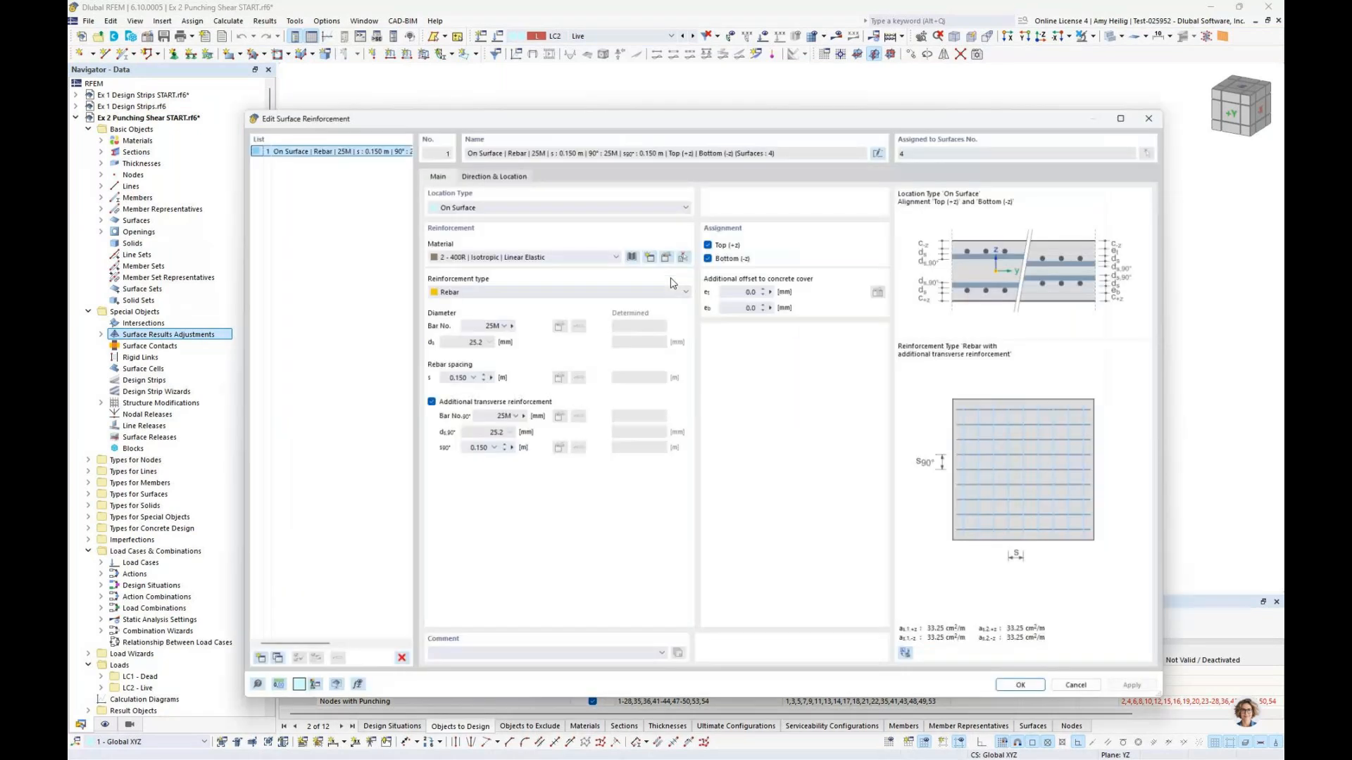
pyautogui.moveTo(713, 114); pyautogui.dragTo(678, 100)
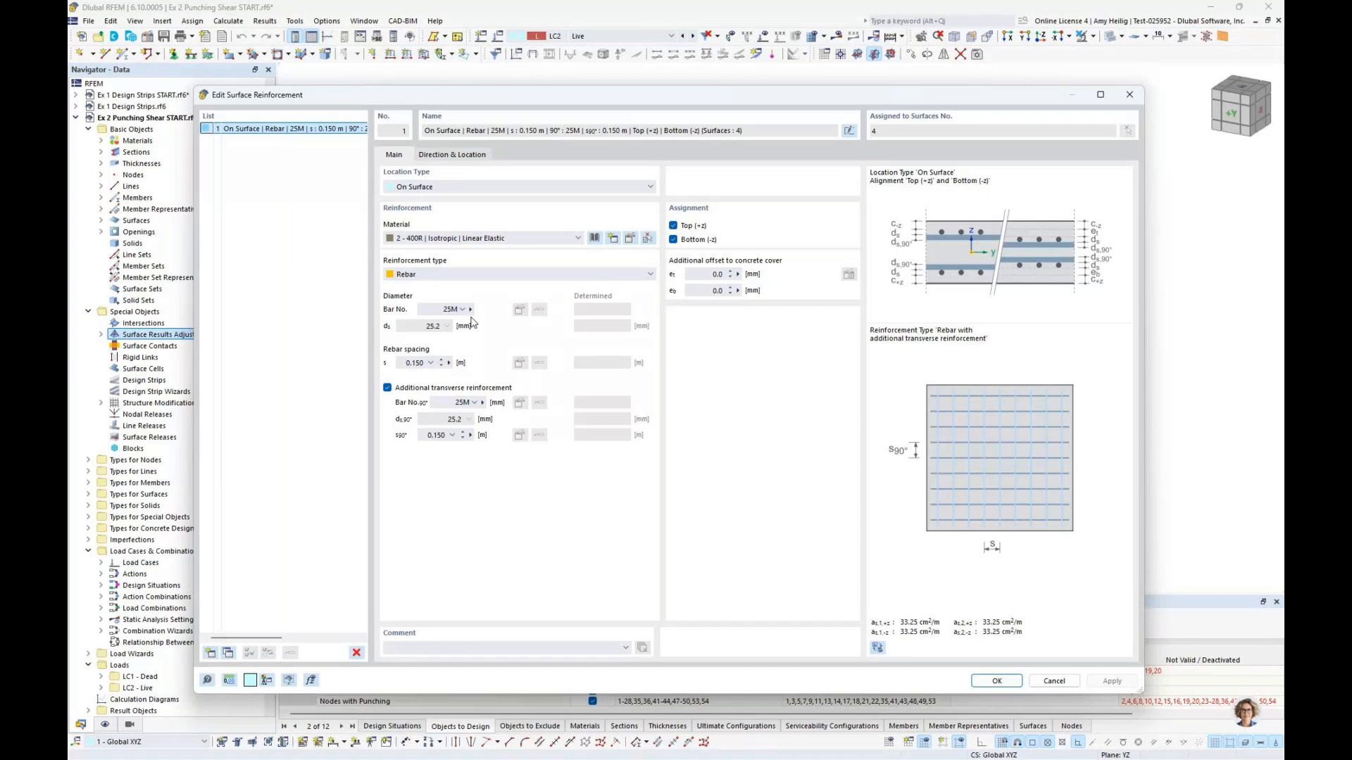
pyautogui.click(425, 366)
pyautogui.click(415, 274)
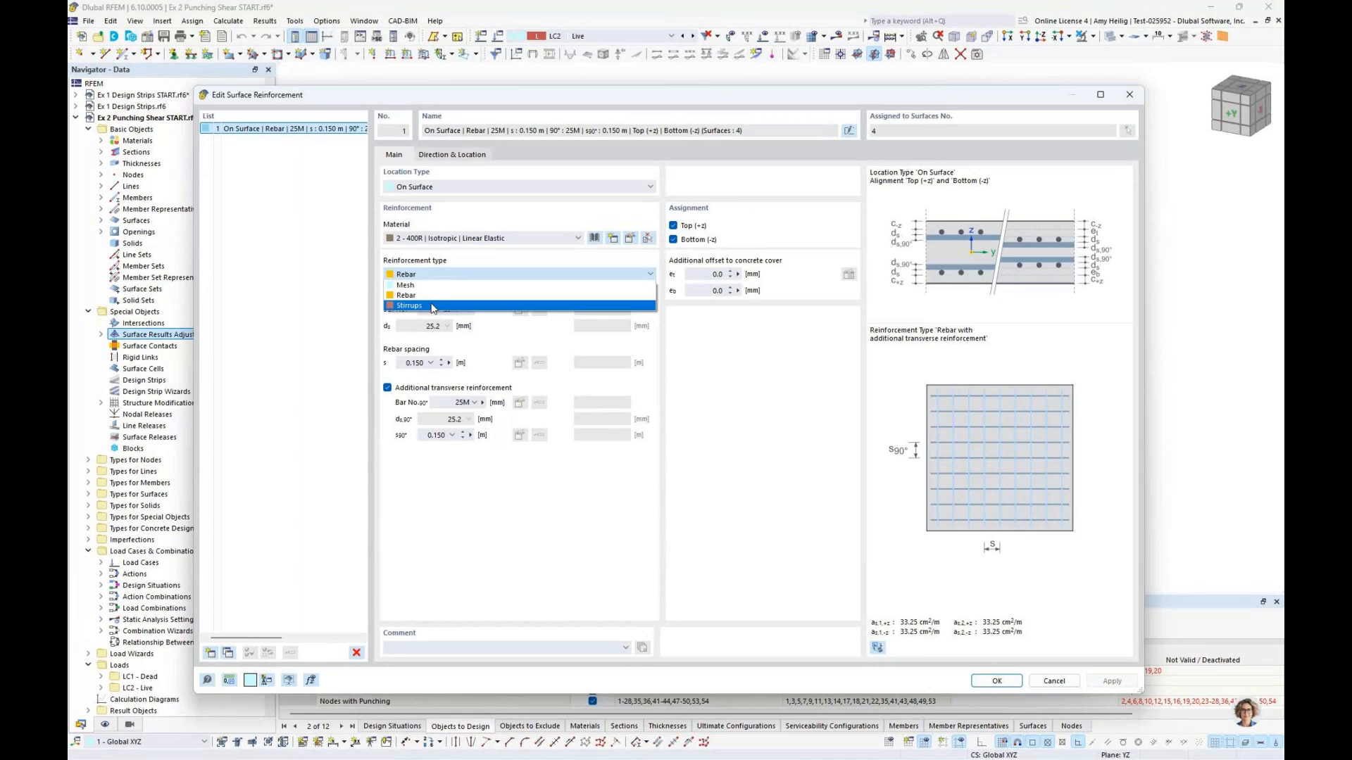
pyautogui.click(752, 421)
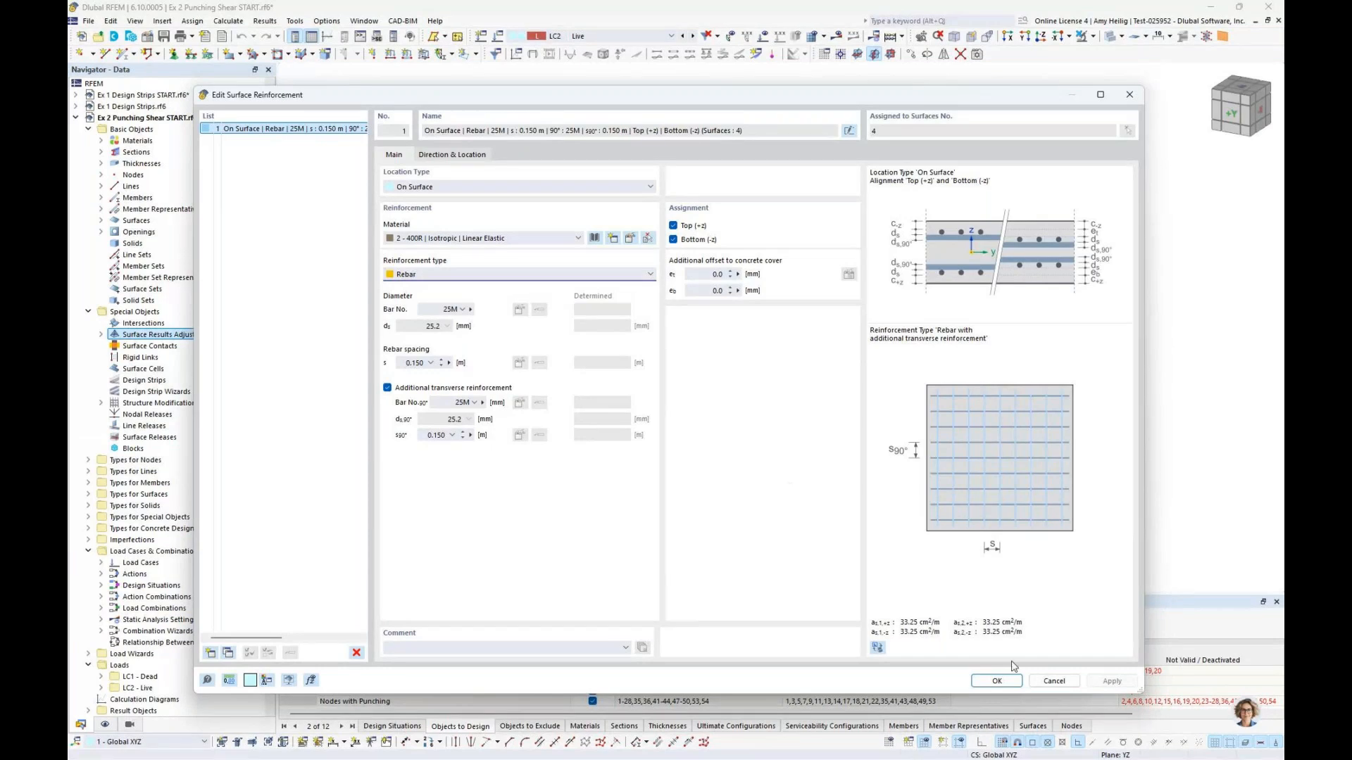
pyautogui.click(1049, 681)
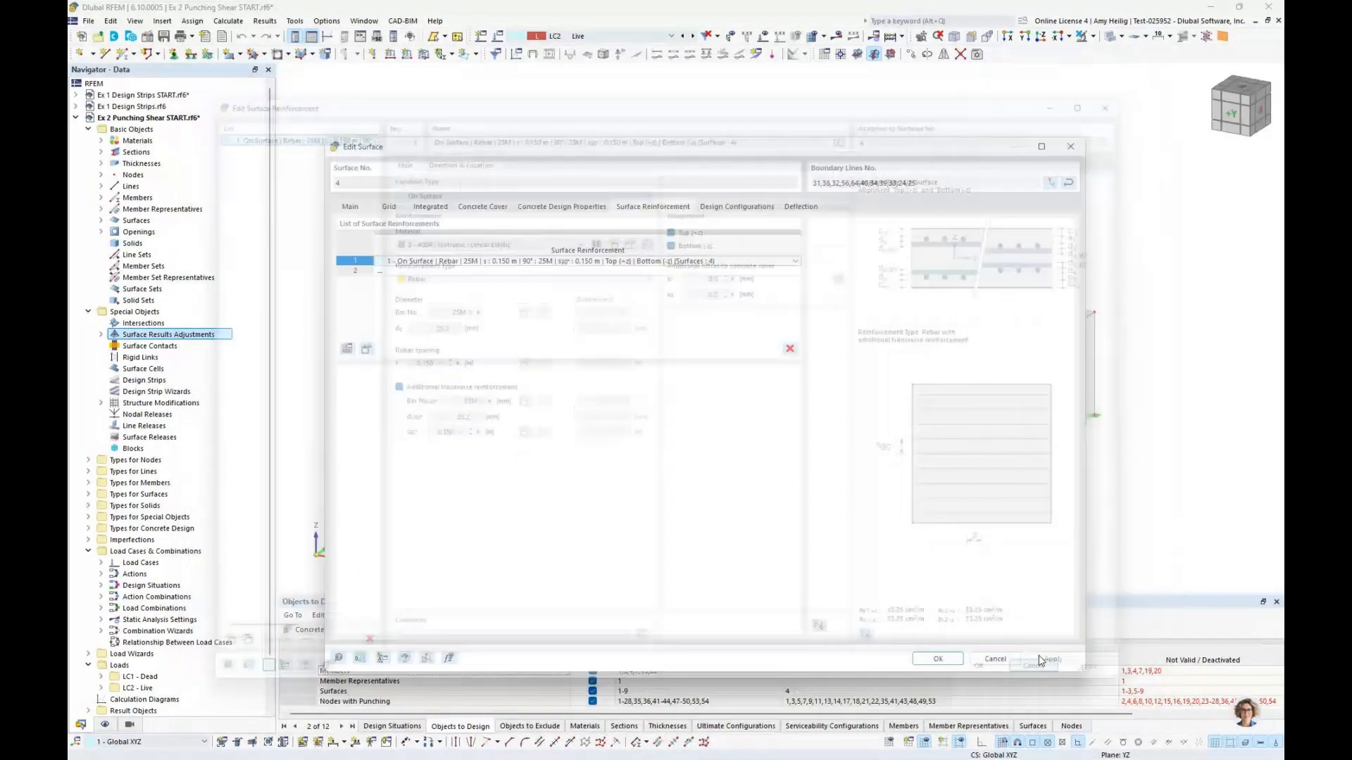
pyautogui.click(994, 658)
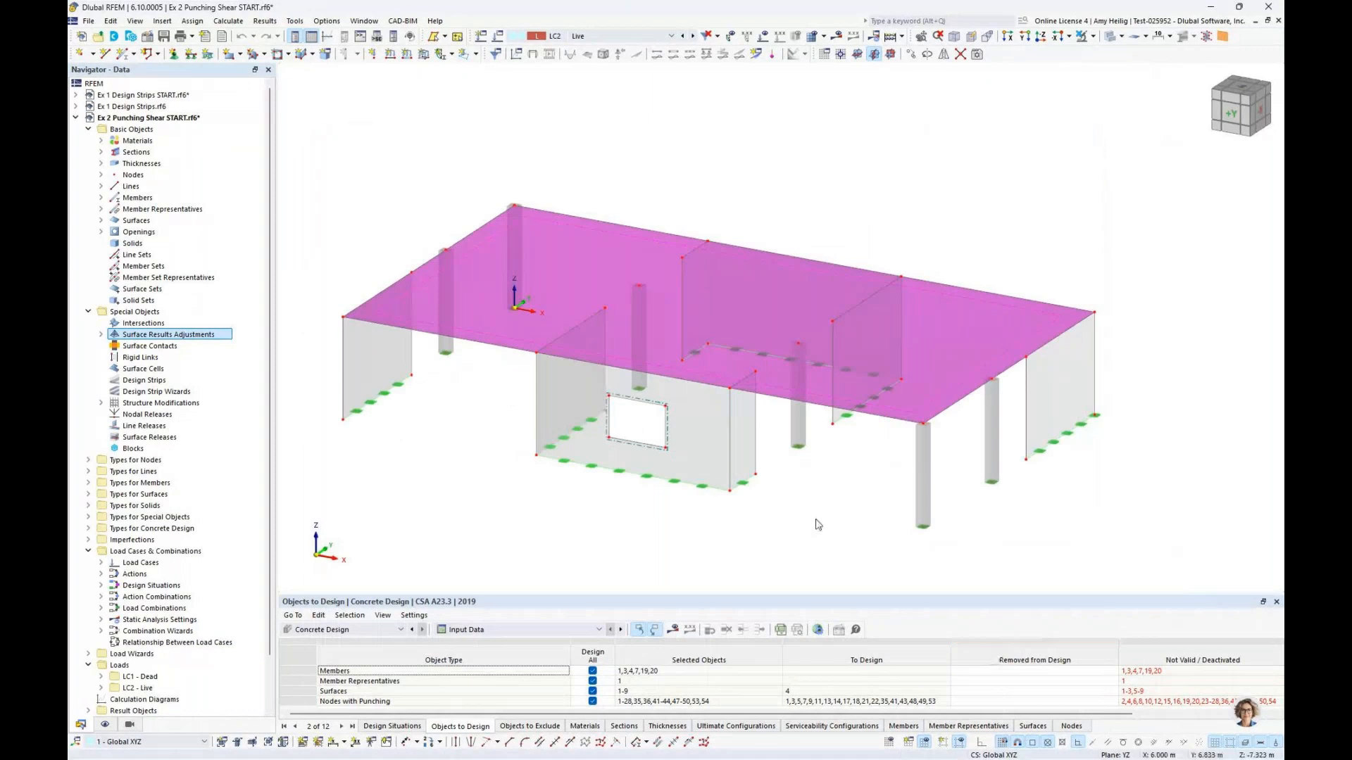
# Step: Window-select the nodes along the slab level and open their shared node properties
pyautogui.keyDown('ctrl'); pyautogui.moveTo(814, 479); pyautogui.dragTo(894, 451, button='middle'); pyautogui.keyUp('ctrl')
pyautogui.moveTo(357, 302); pyautogui.dragTo(1078, 352)
pyautogui.keyDown('ctrl'); pyautogui.moveTo(1077, 352); pyautogui.dragTo(980, 252, button='middle'); pyautogui.keyUp('ctrl')
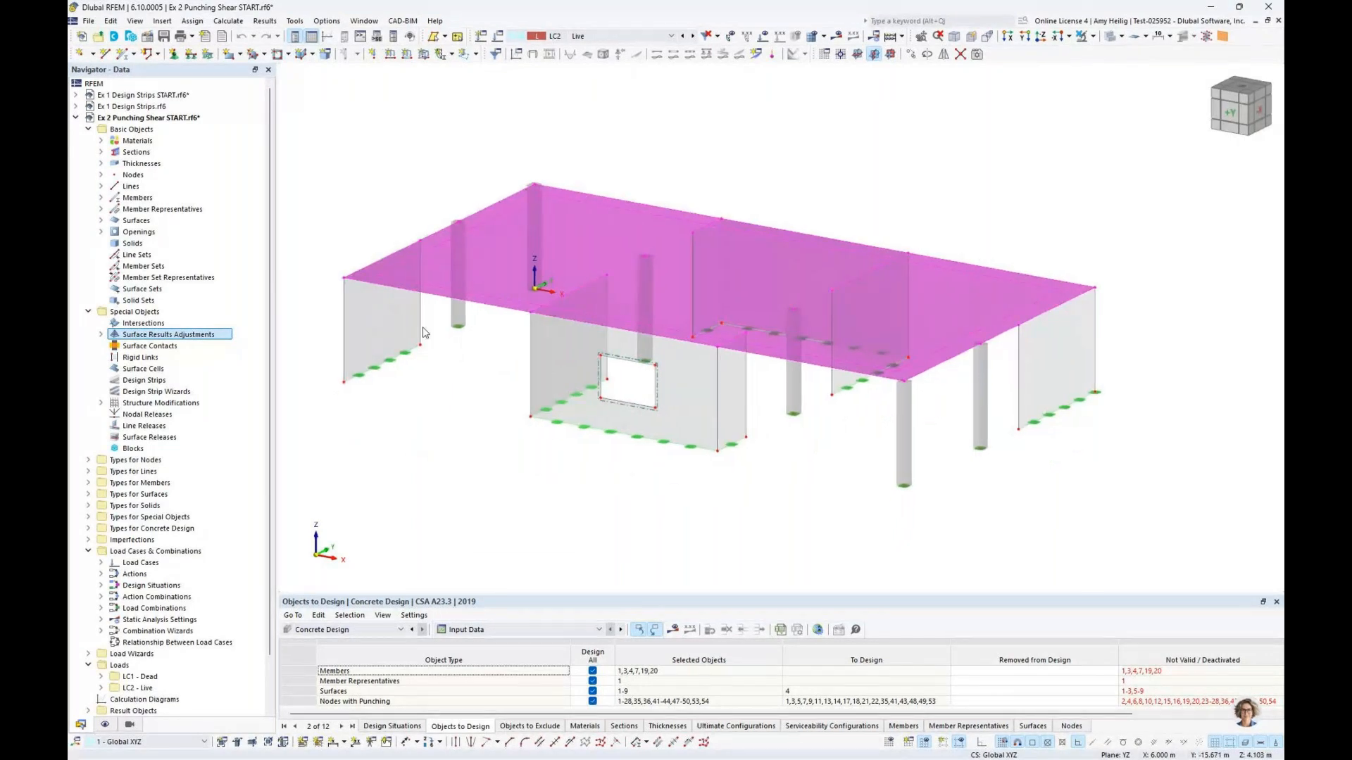
pyautogui.moveTo(345, 281)
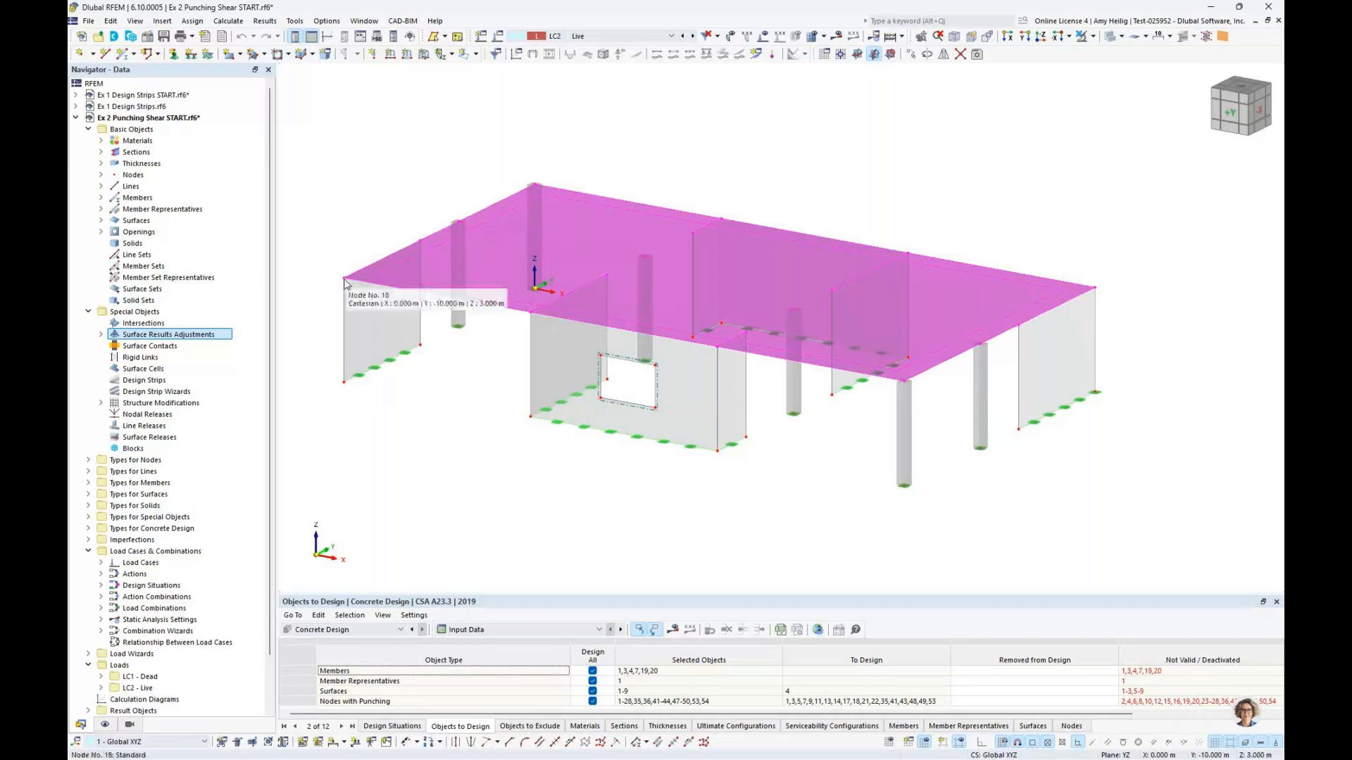
pyautogui.doubleClick(344, 278)
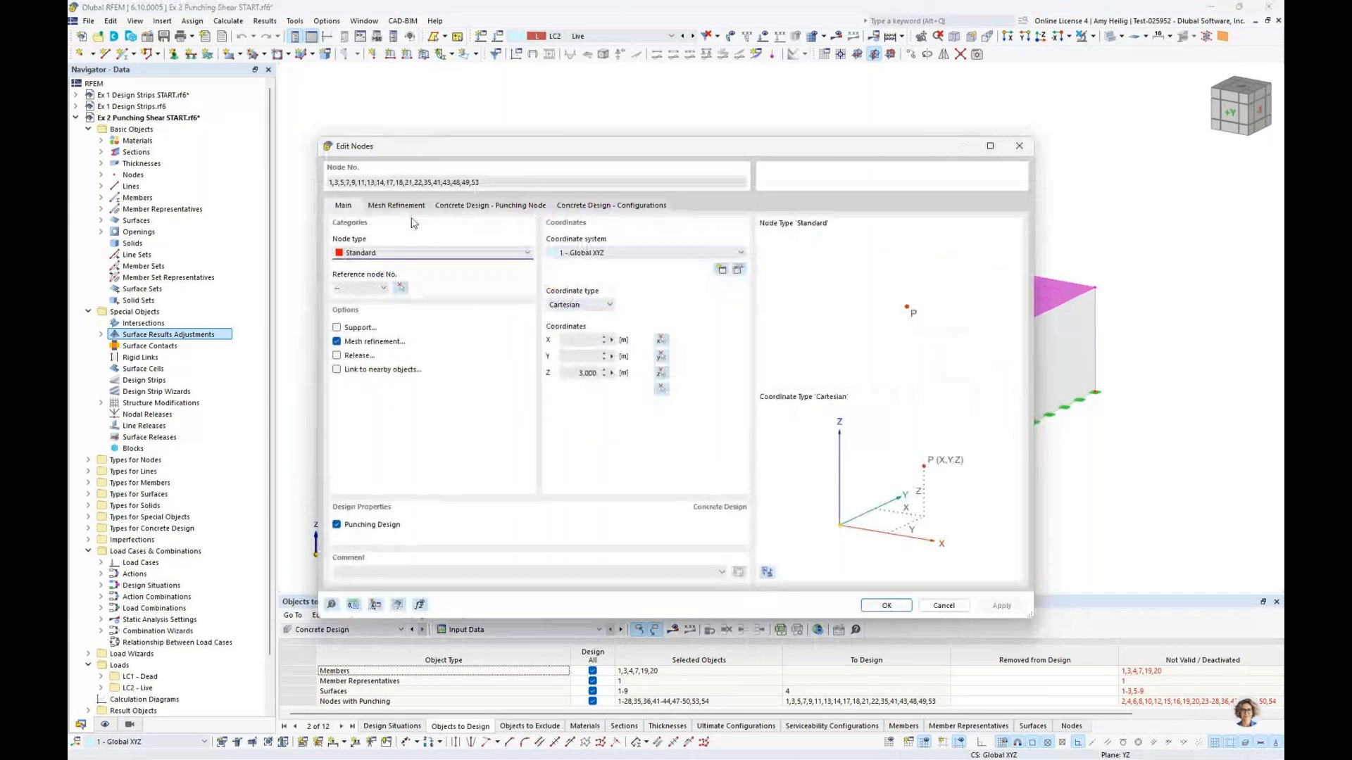
pyautogui.moveTo(445, 155); pyautogui.dragTo(472, 404)
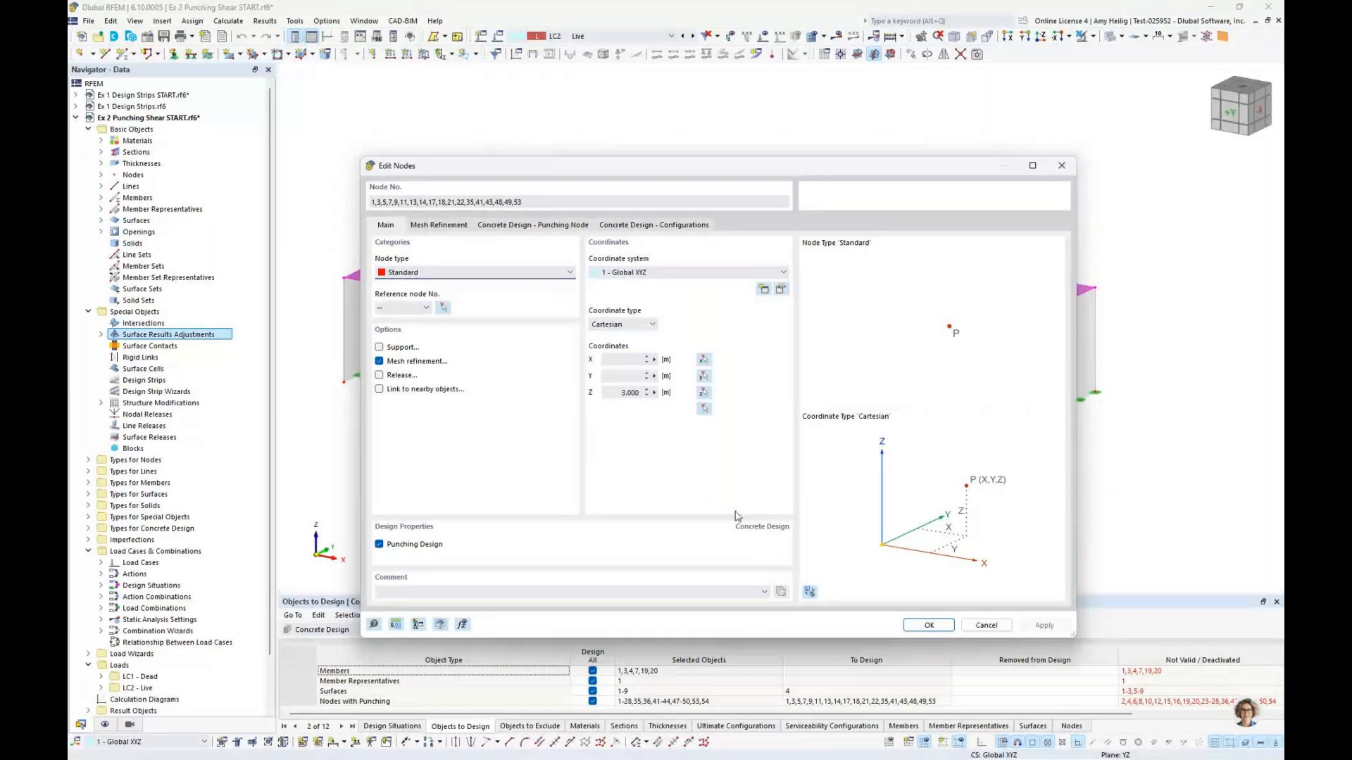
# Step: Review the selected nodes' punching reinforcement assignment and the punching parameters of their Default ultimate configuration
pyautogui.click(548, 227)
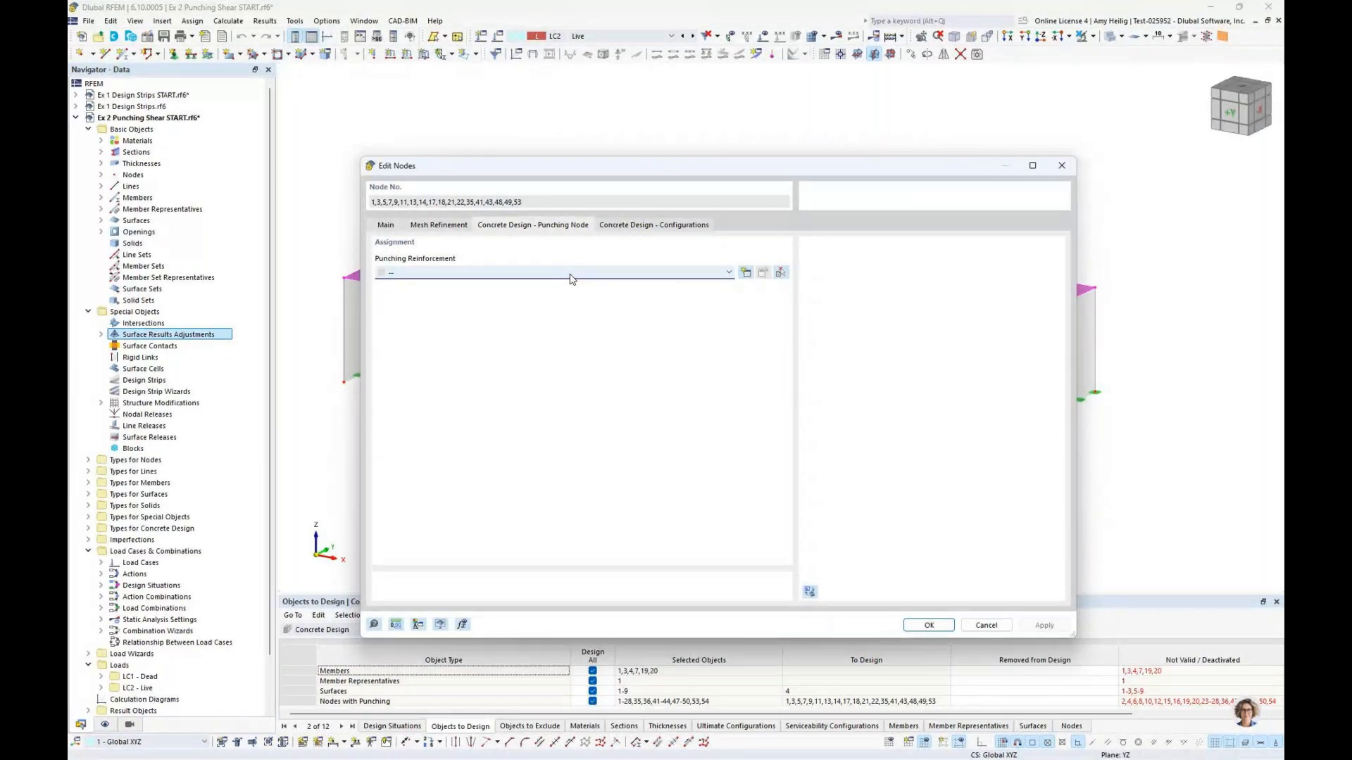
pyautogui.click(628, 226)
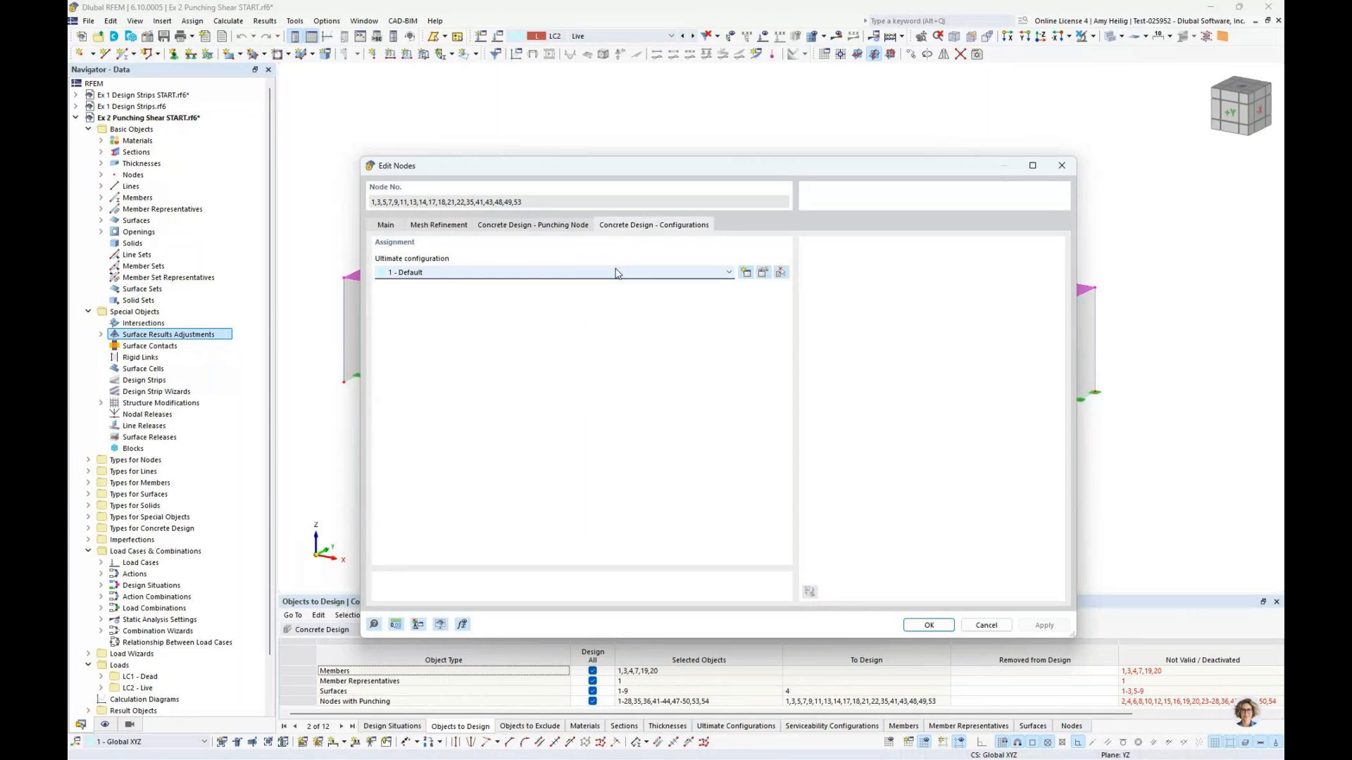
pyautogui.click(763, 274)
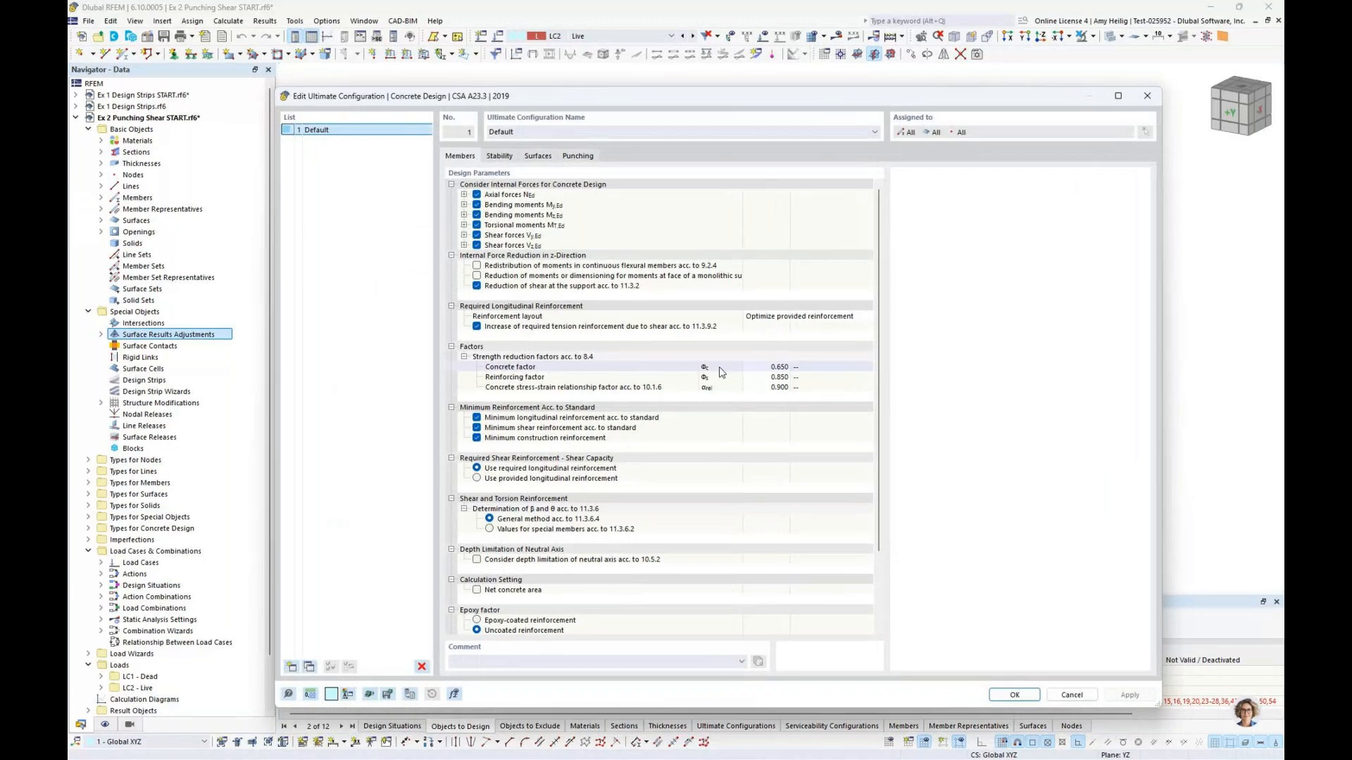
pyautogui.click(577, 155)
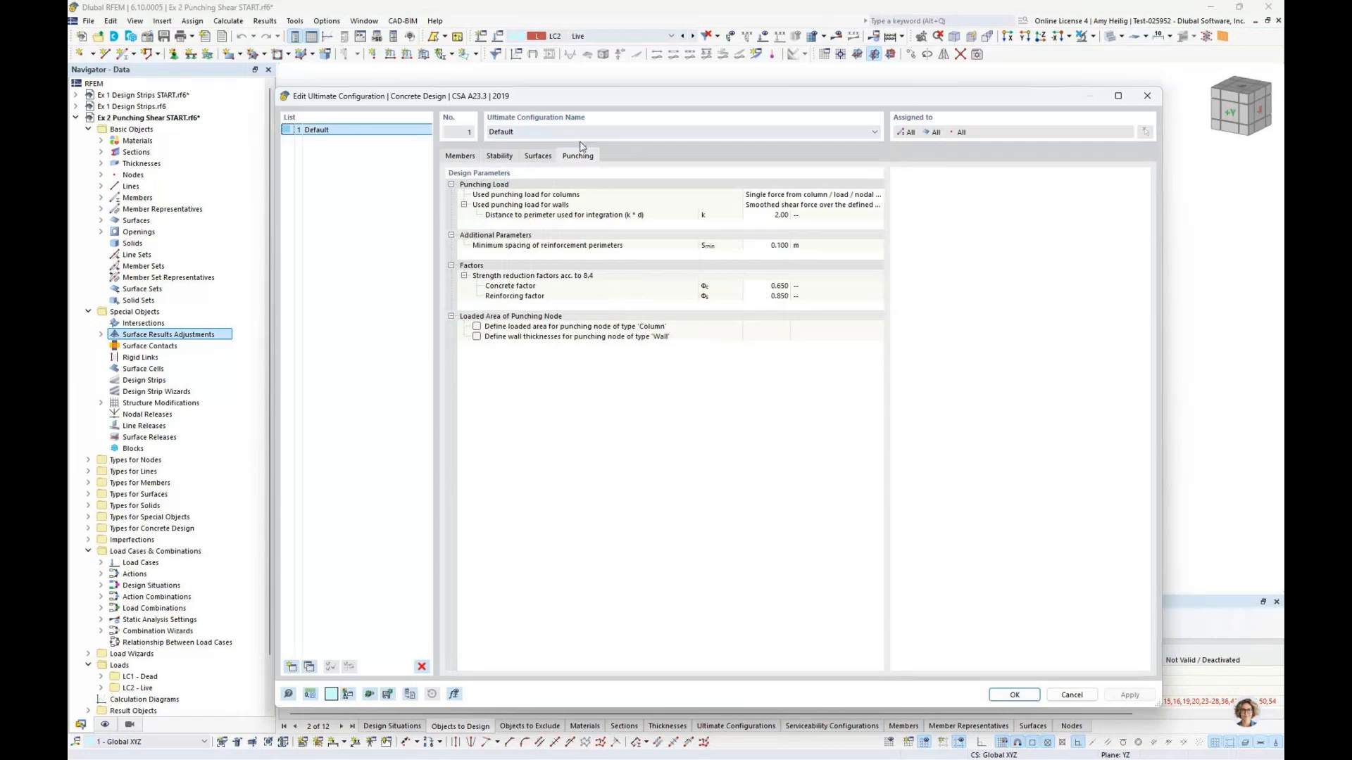
pyautogui.moveTo(624, 98); pyautogui.dragTo(560, 78)
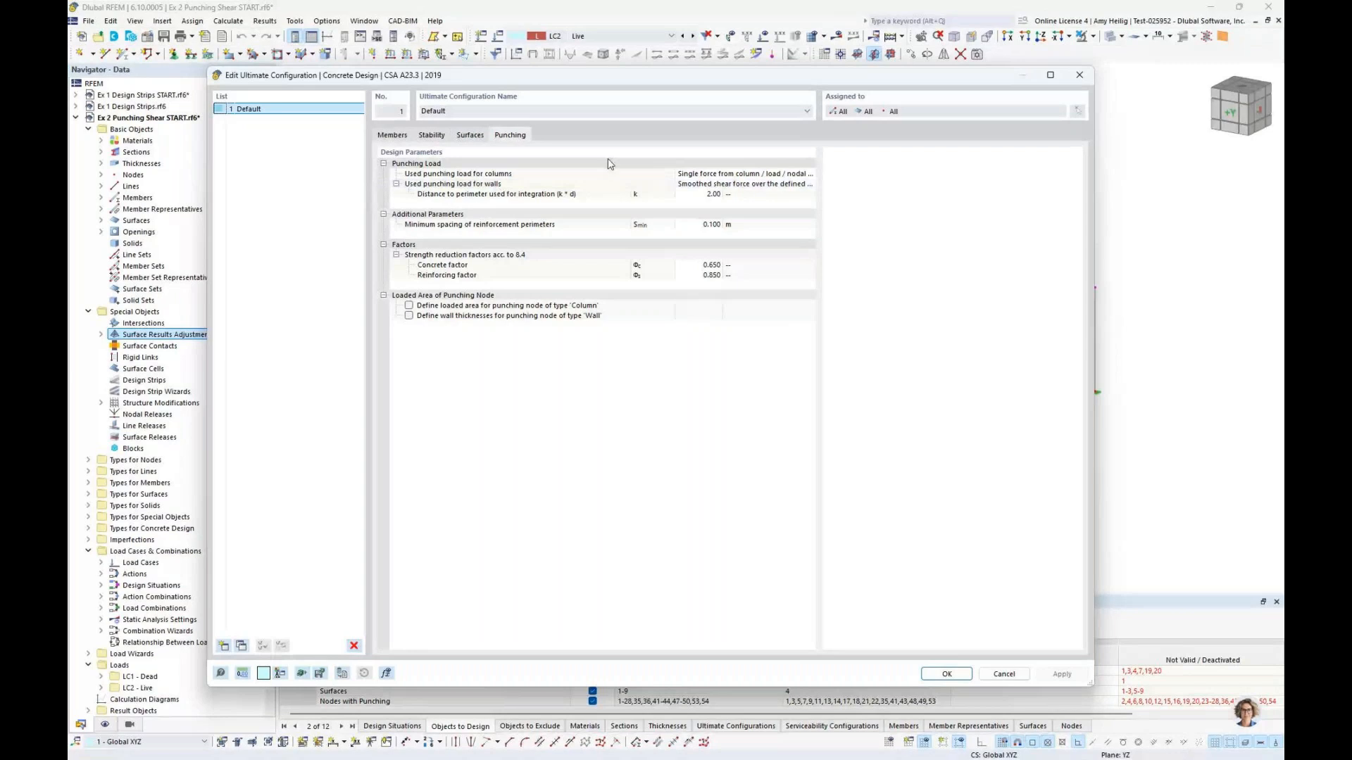
# Step: Try smoothed shear force over the defined perimeter as the column punching load, then restore the single force option
pyautogui.click(734, 176)
pyautogui.click(736, 174)
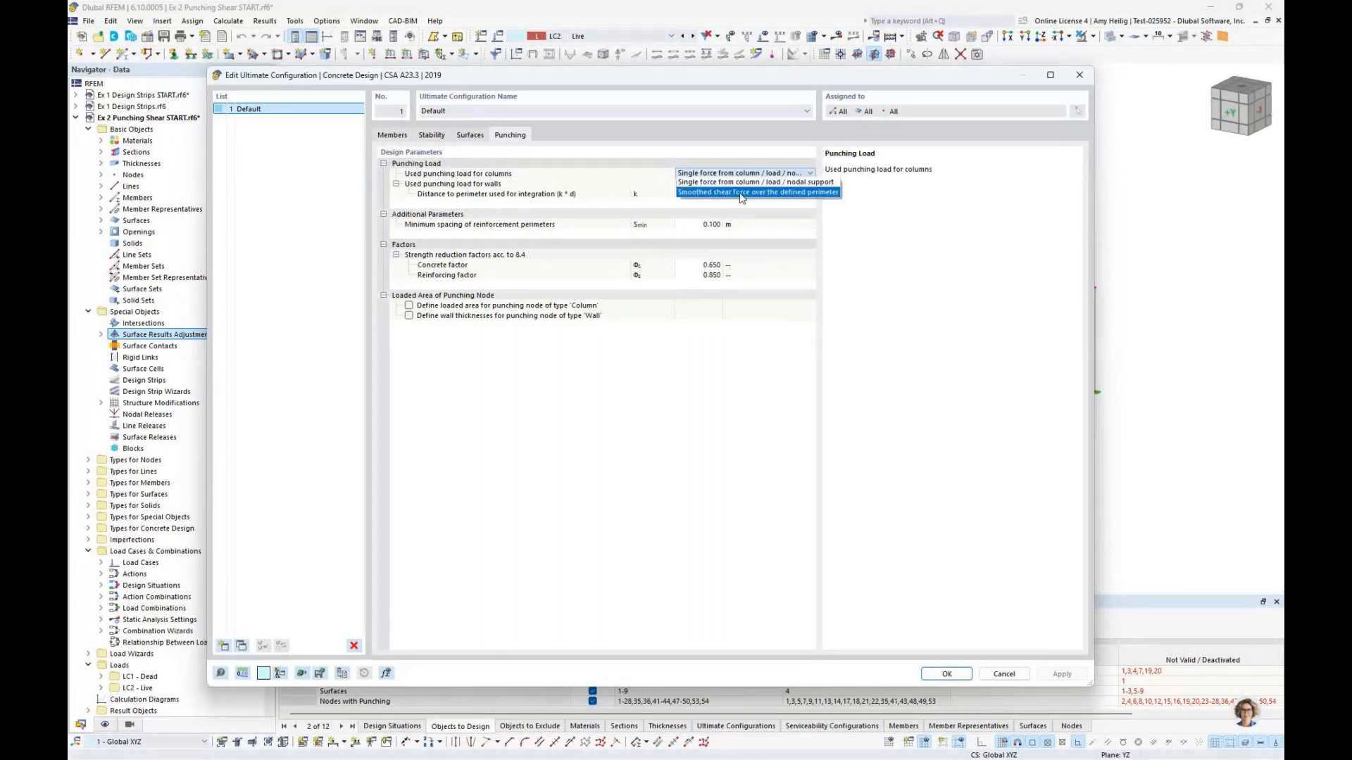
pyautogui.click(741, 192)
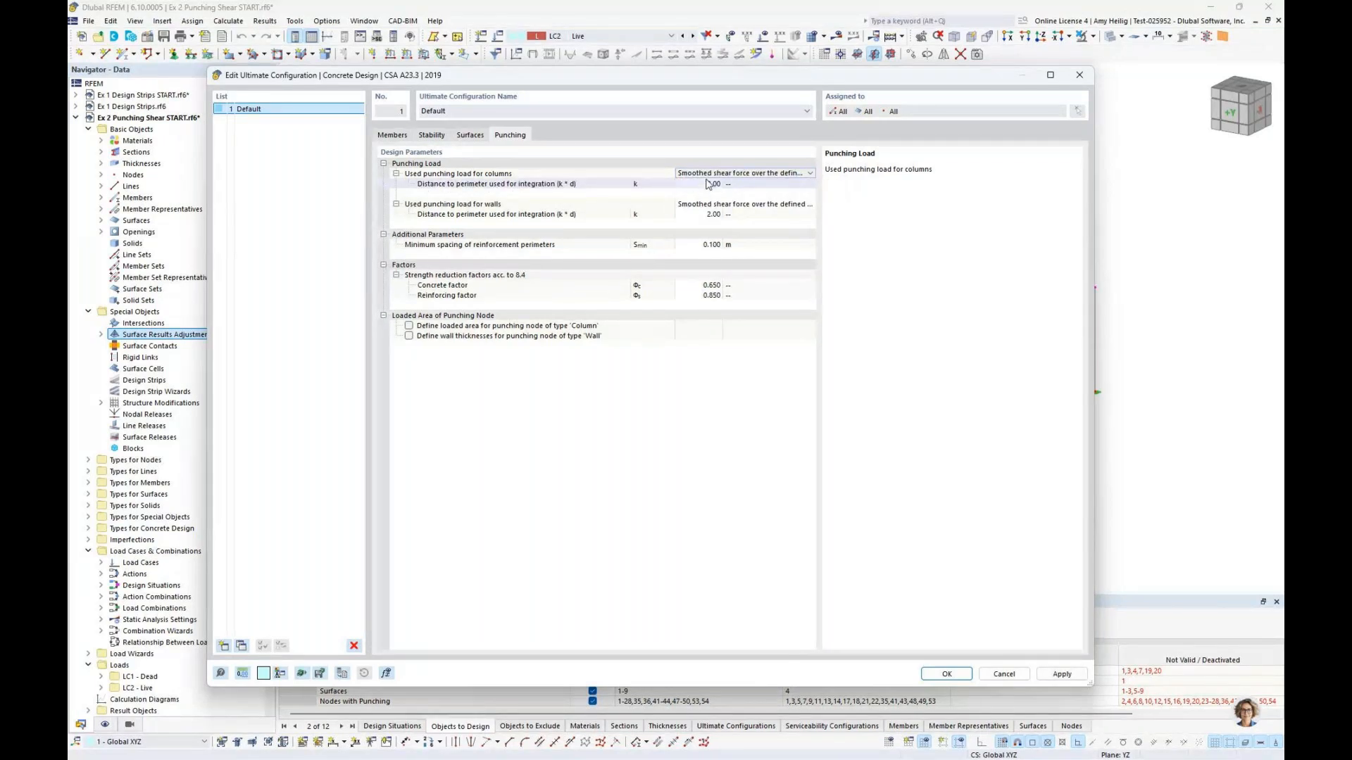
pyautogui.click(735, 173)
pyautogui.click(723, 184)
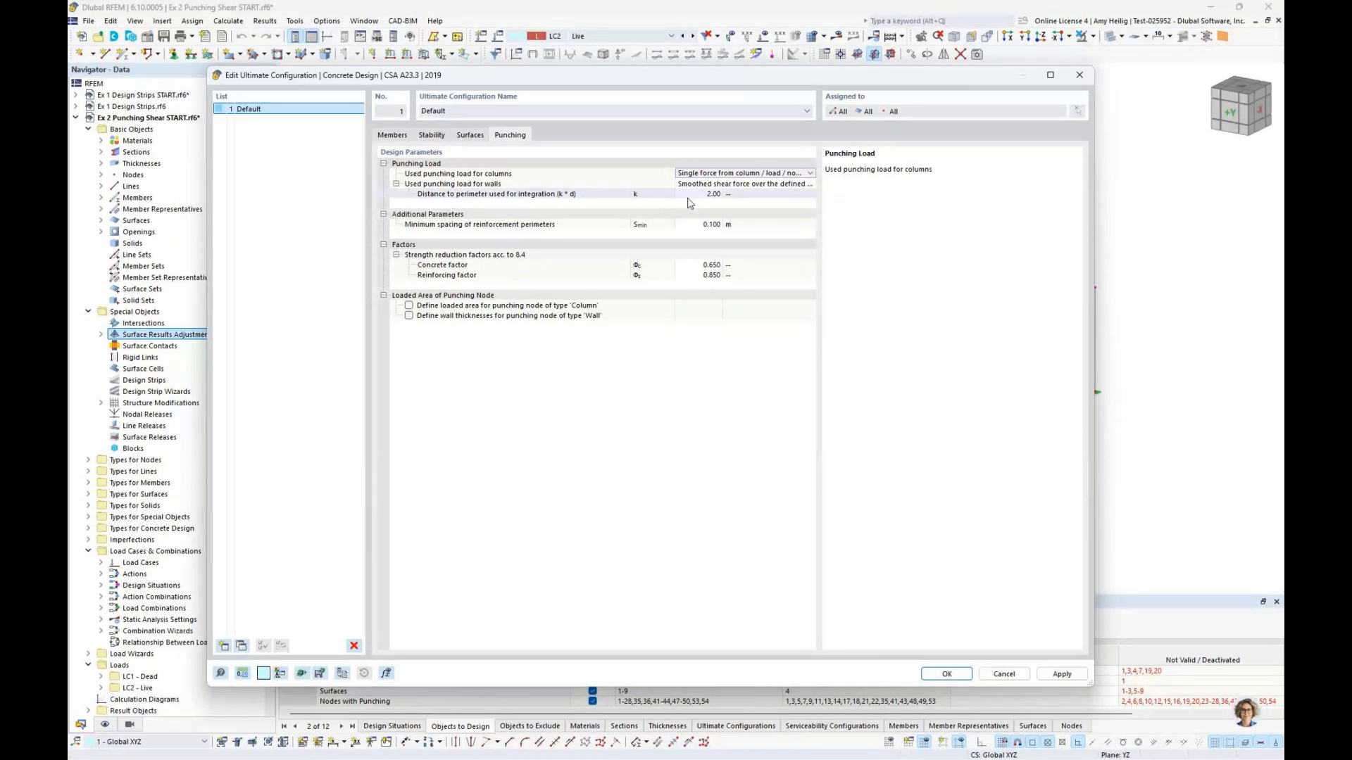
# Step: Try user-defined loaded areas for column nodes and wall thicknesses for wall nodes, clear both options, and close the configuration and node properties
pyautogui.click(495, 307)
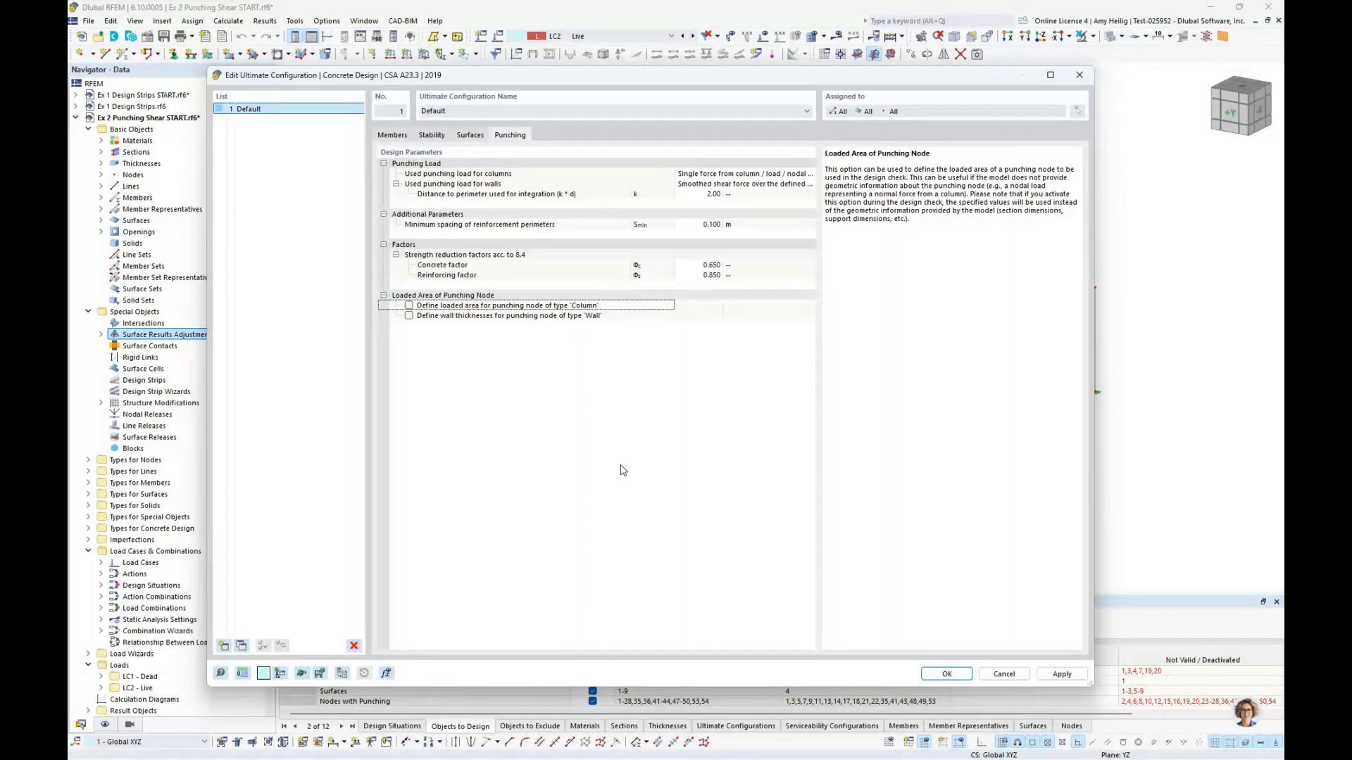
pyautogui.click(409, 307)
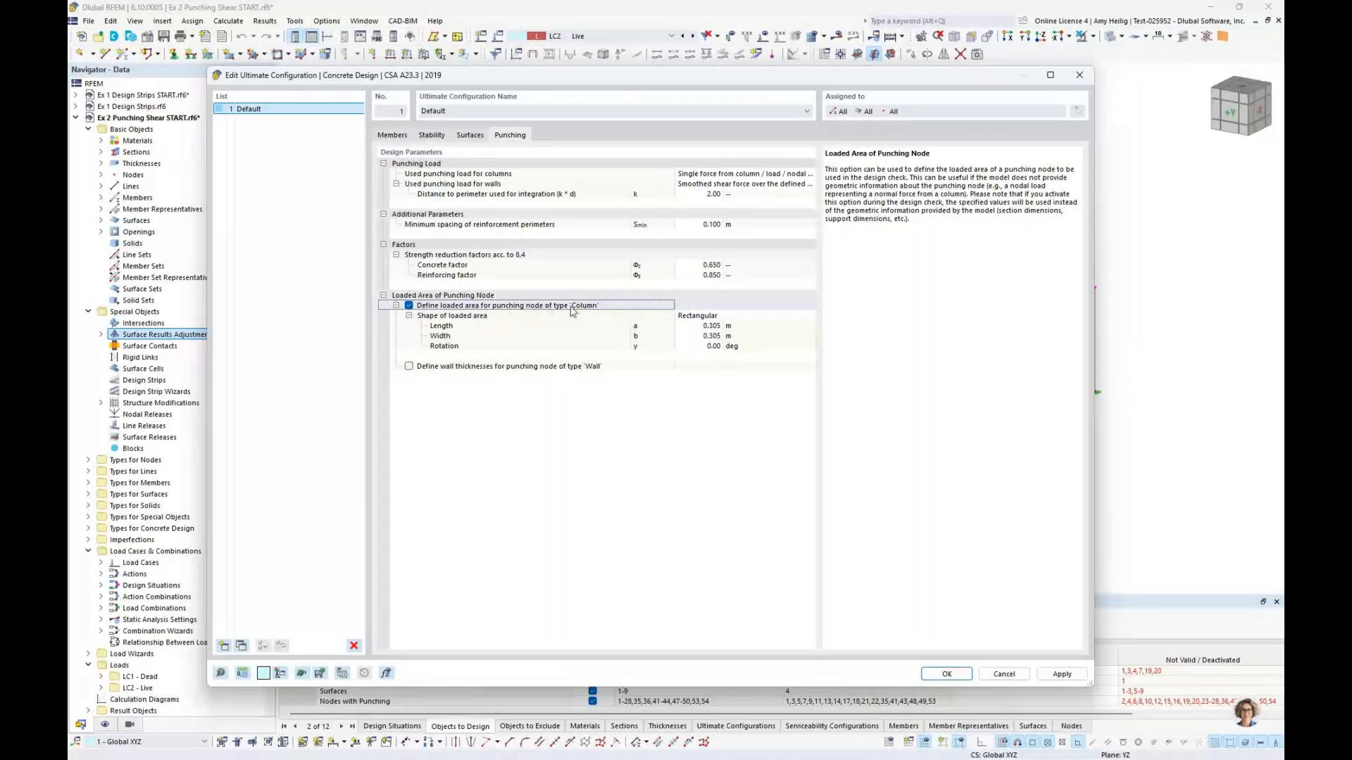
pyautogui.click(409, 366)
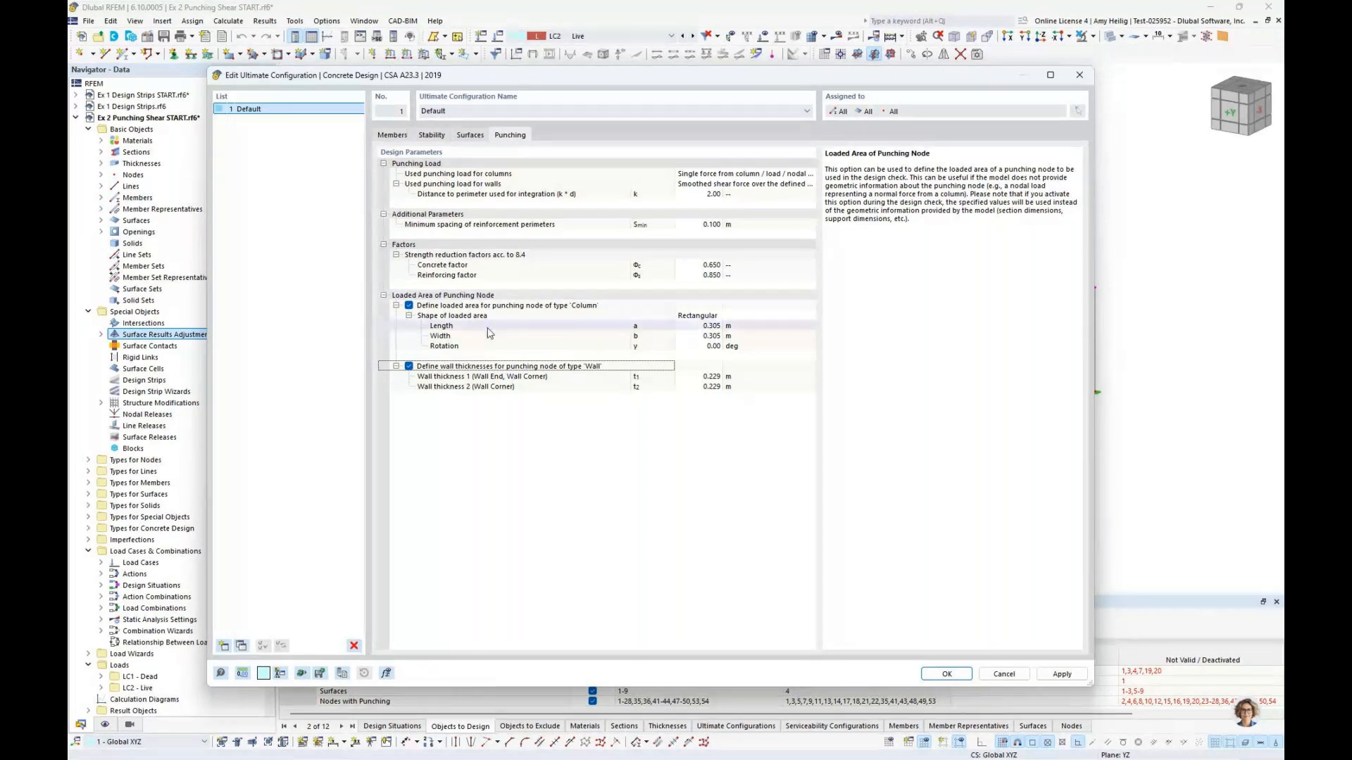
pyautogui.click(409, 306)
pyautogui.click(409, 316)
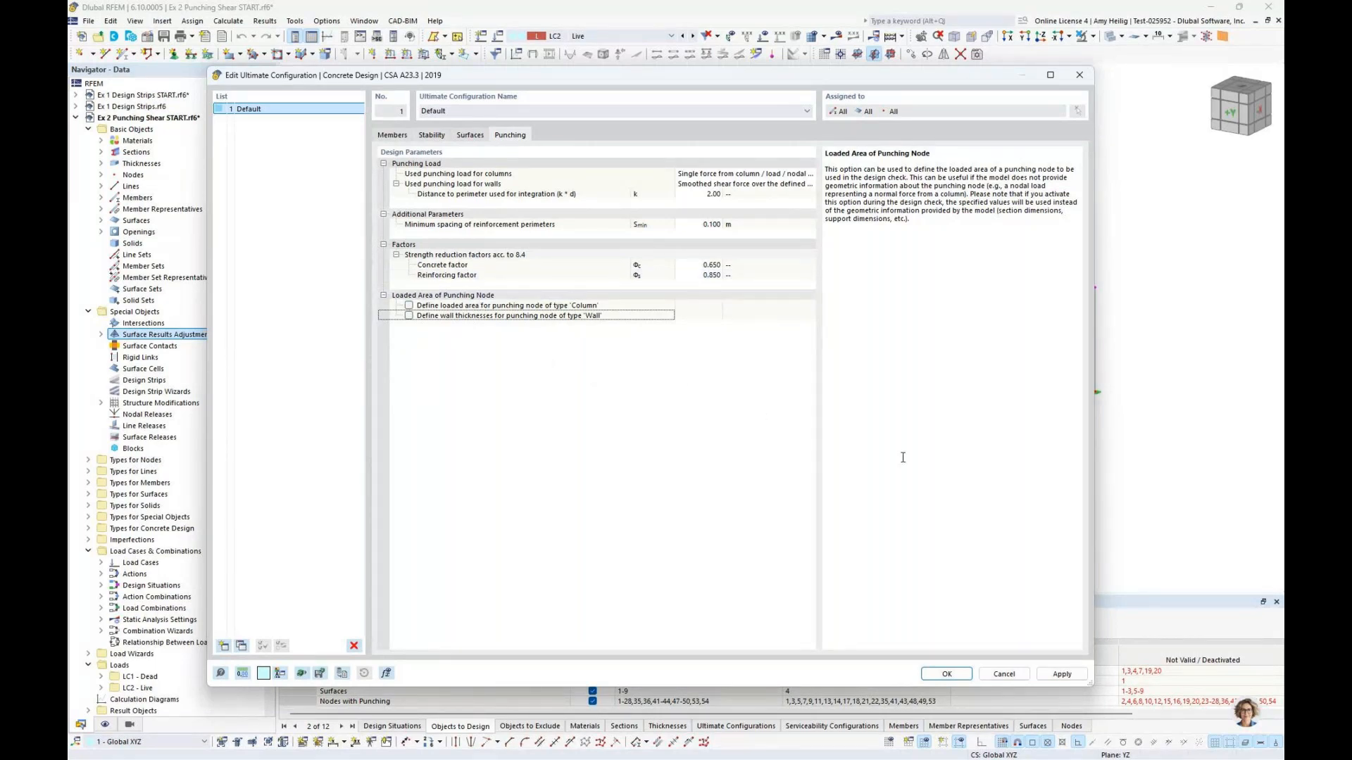
pyautogui.click(1004, 674)
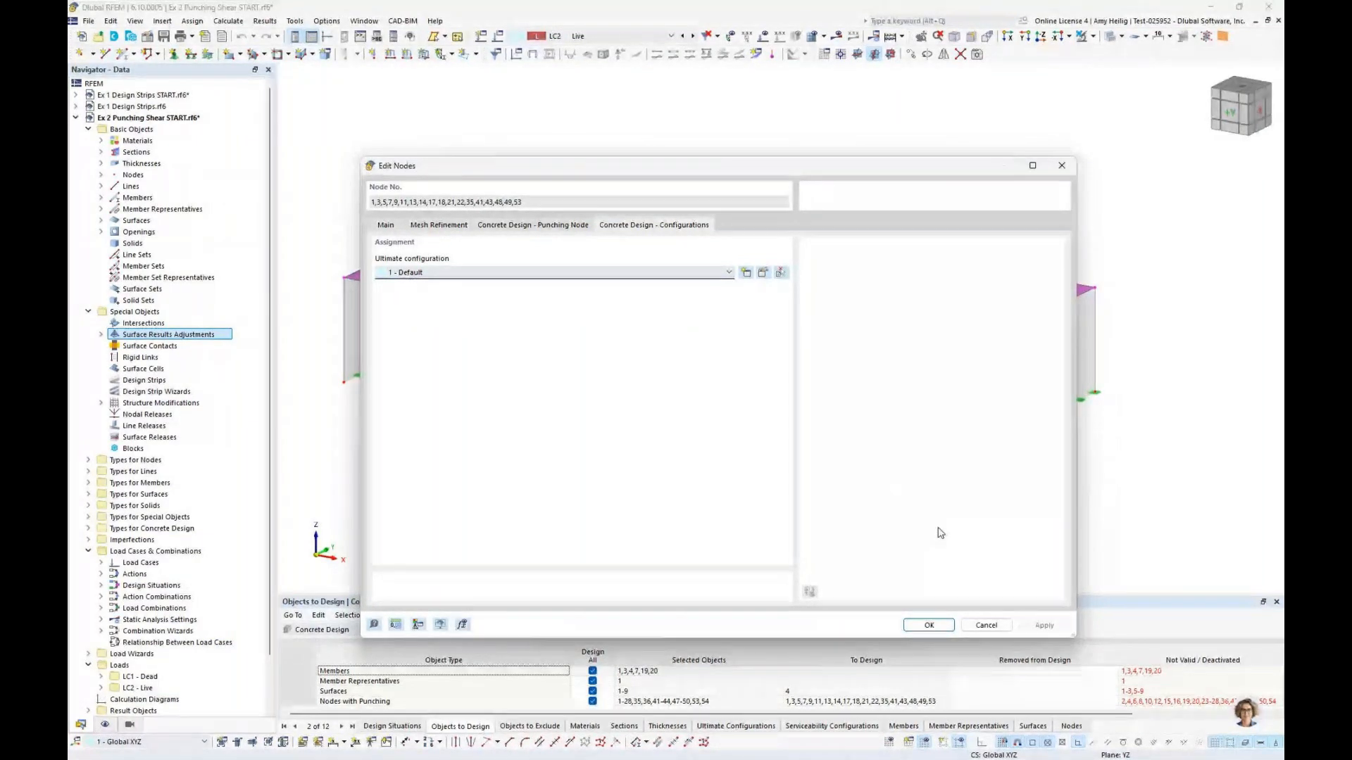
pyautogui.click(929, 626)
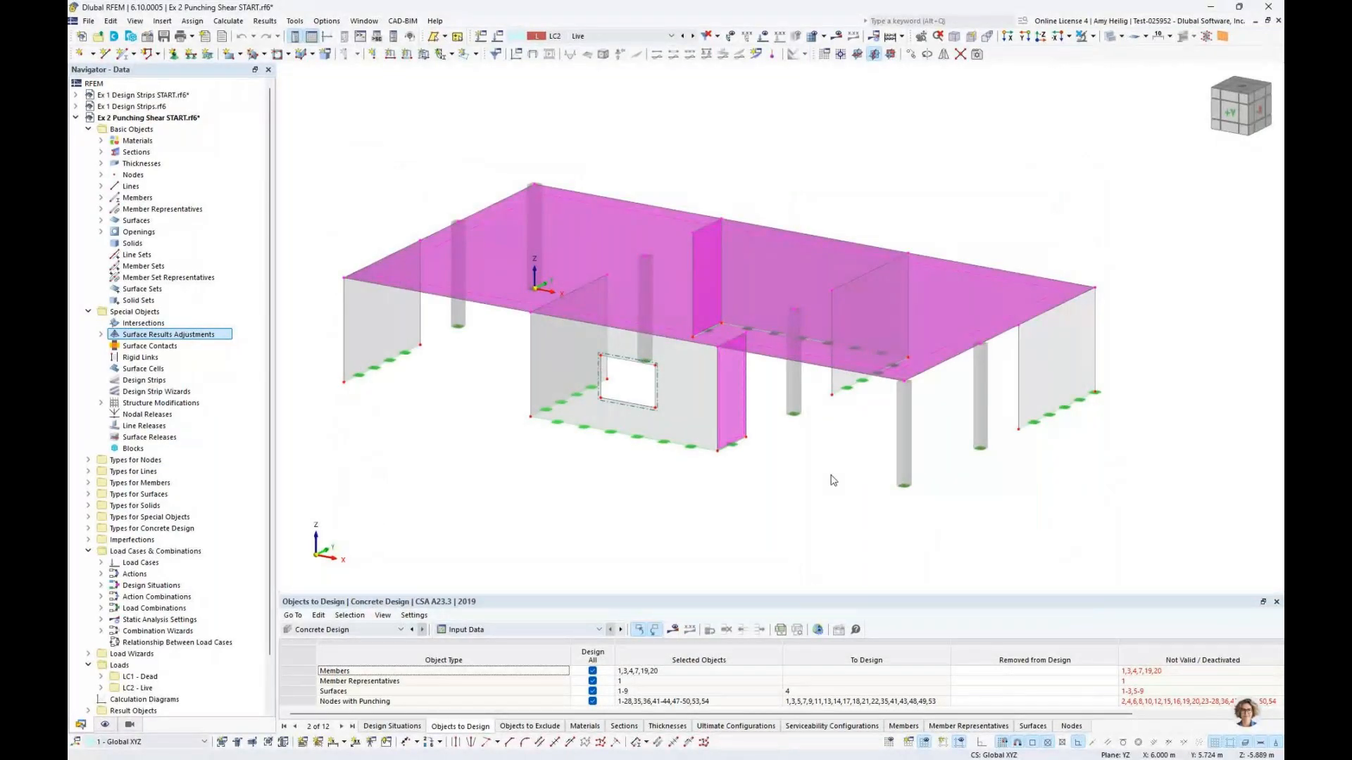
# Step: Enlarge the Concrete Design tables and review the design situations and their limit state types
pyautogui.moveTo(775, 594); pyautogui.dragTo(769, 483)
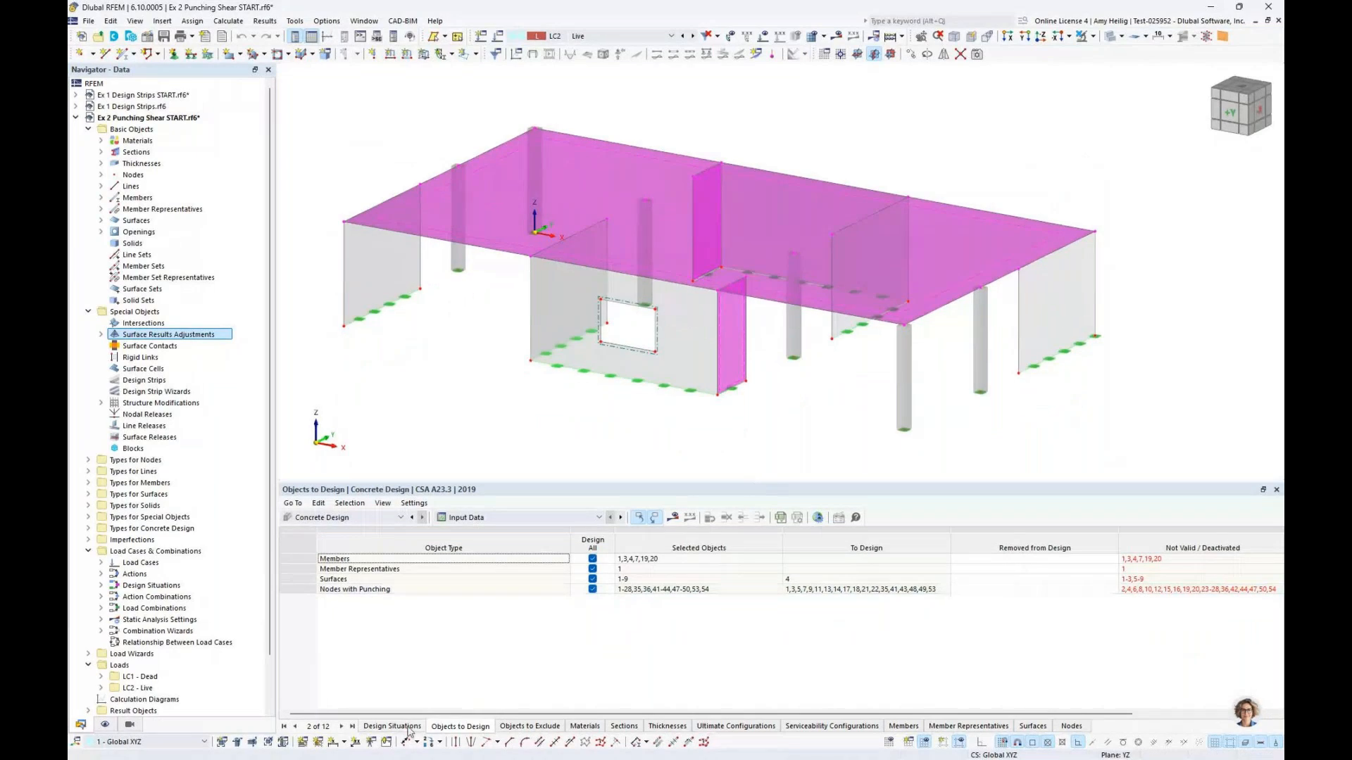
pyautogui.click(402, 727)
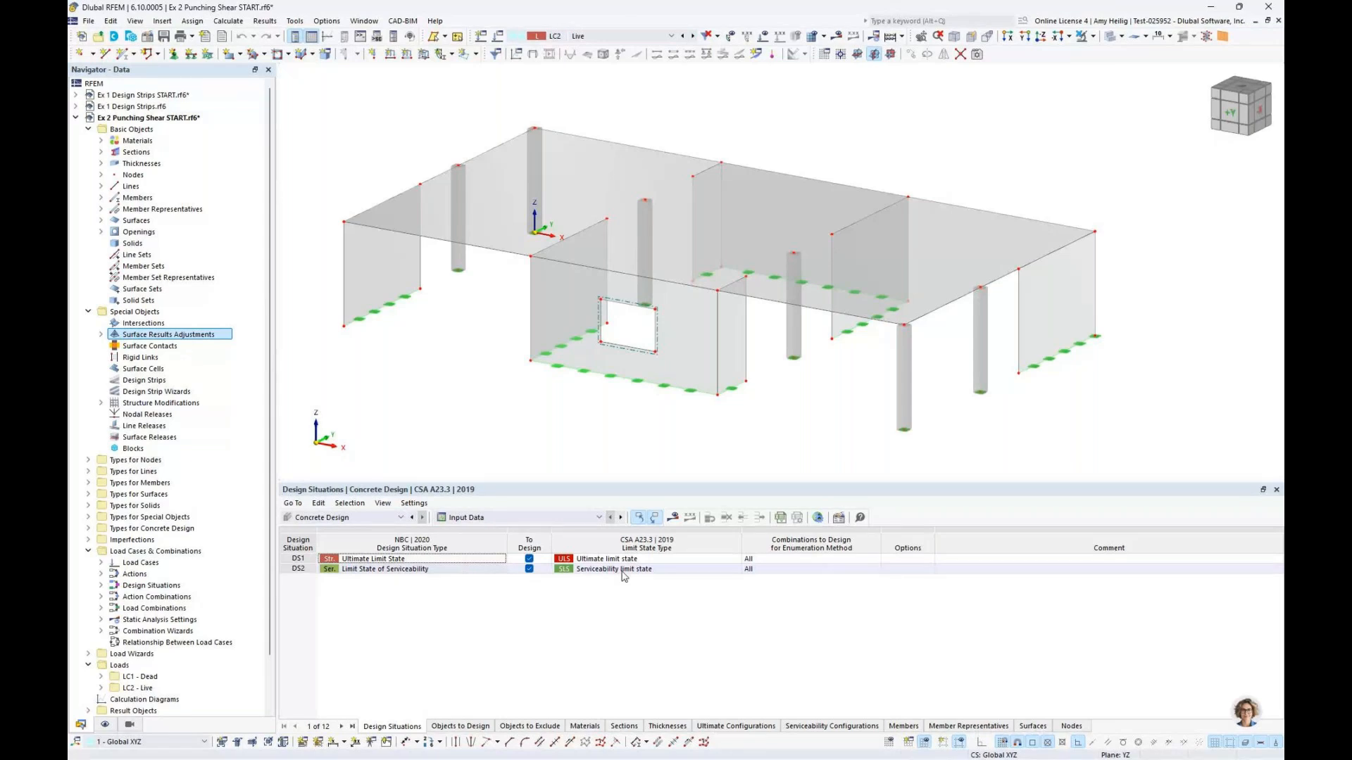
pyautogui.click(461, 726)
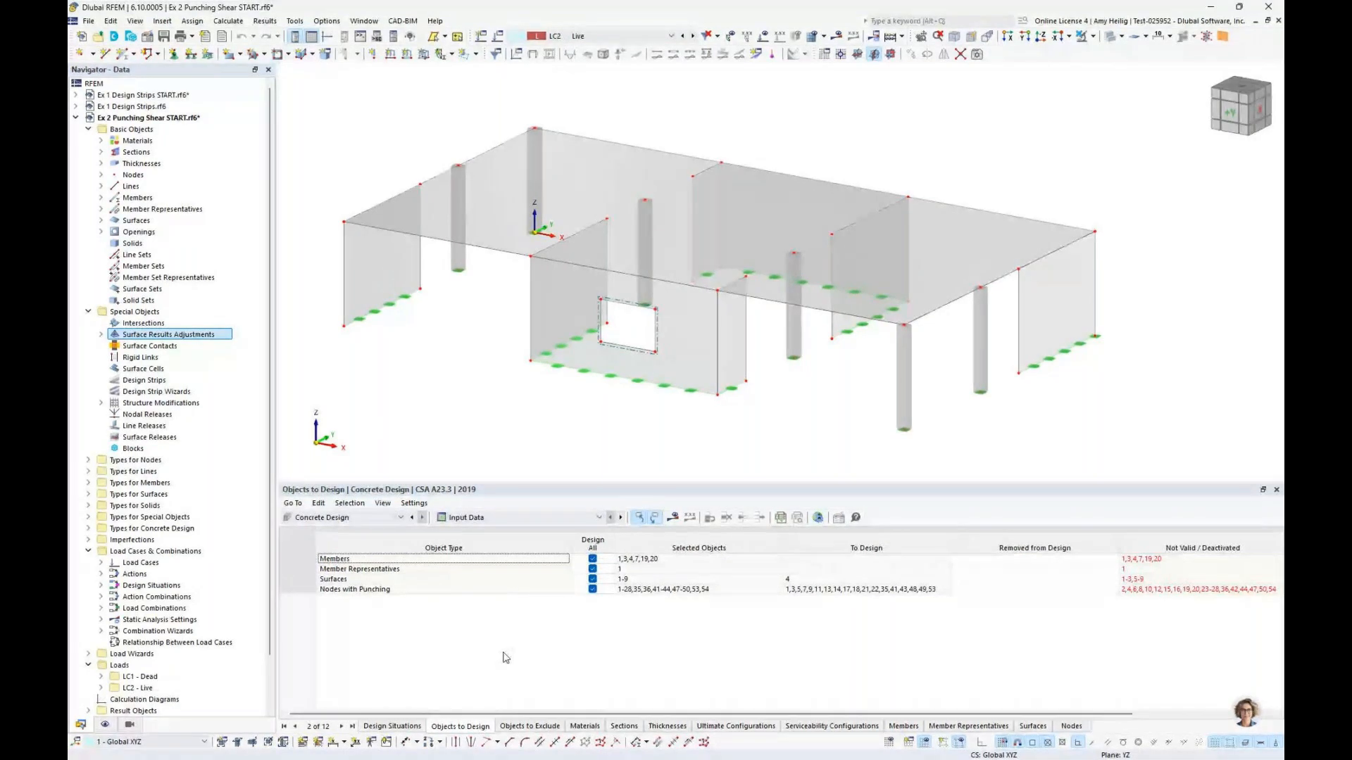
# Step: Exclude members and member representatives from the concrete design, and limit the designed surfaces to slab surface 4
pyautogui.click(593, 559)
pyautogui.click(594, 571)
pyautogui.click(593, 579)
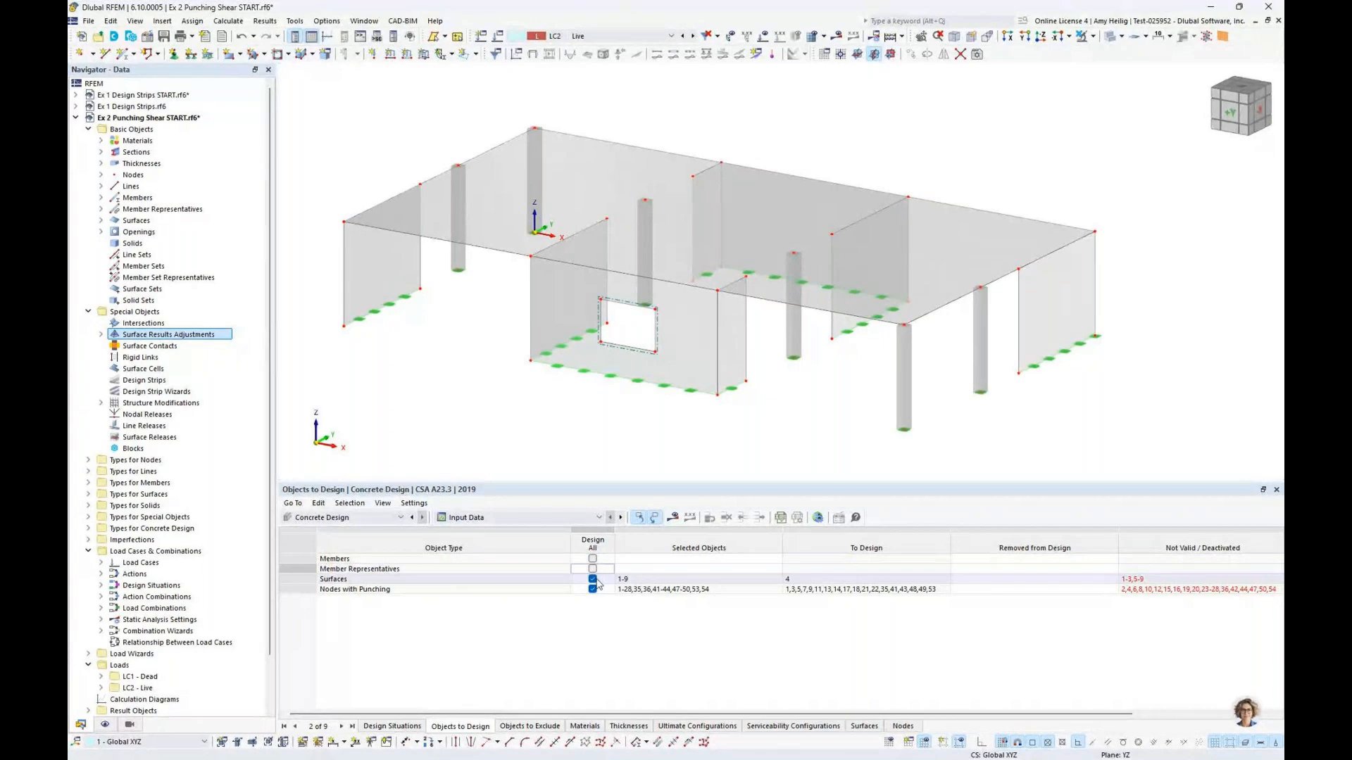
pyautogui.click(641, 580)
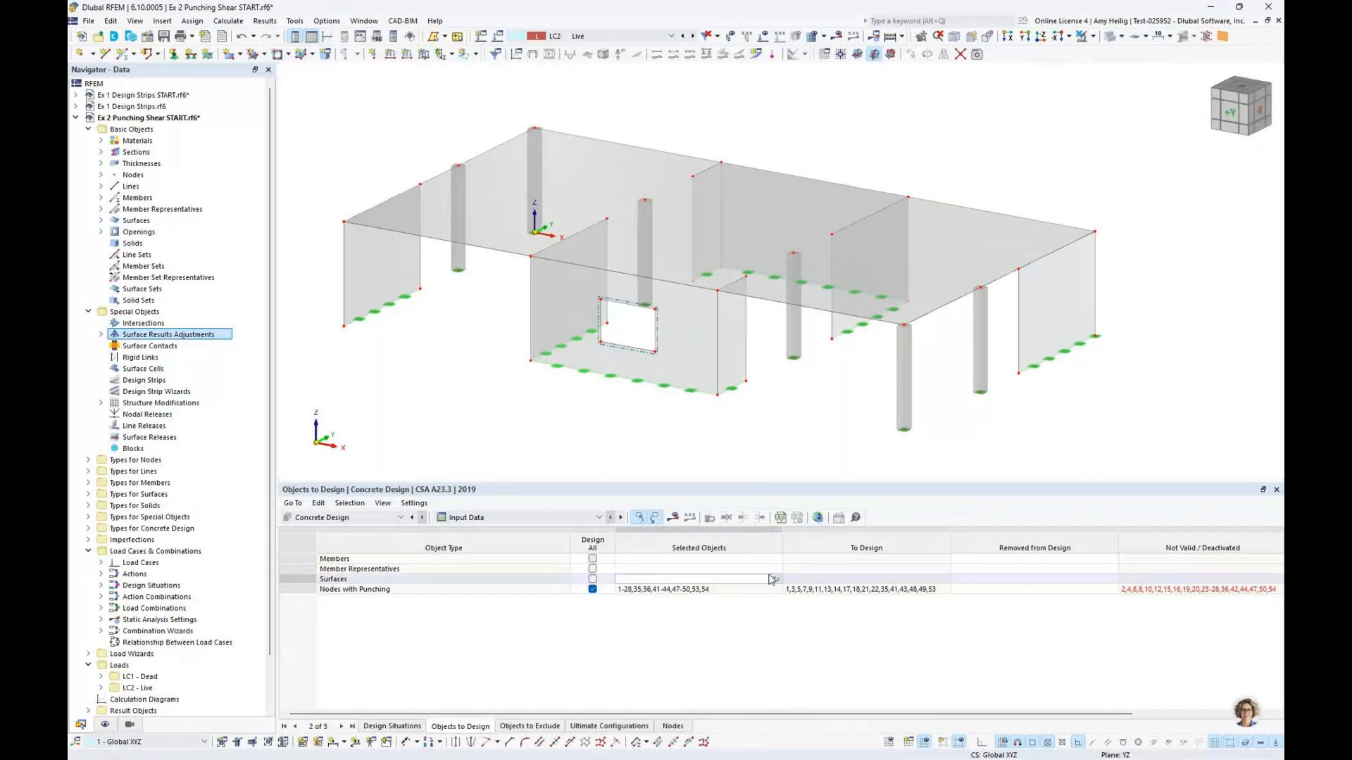
pyautogui.click(775, 580)
pyautogui.click(672, 239)
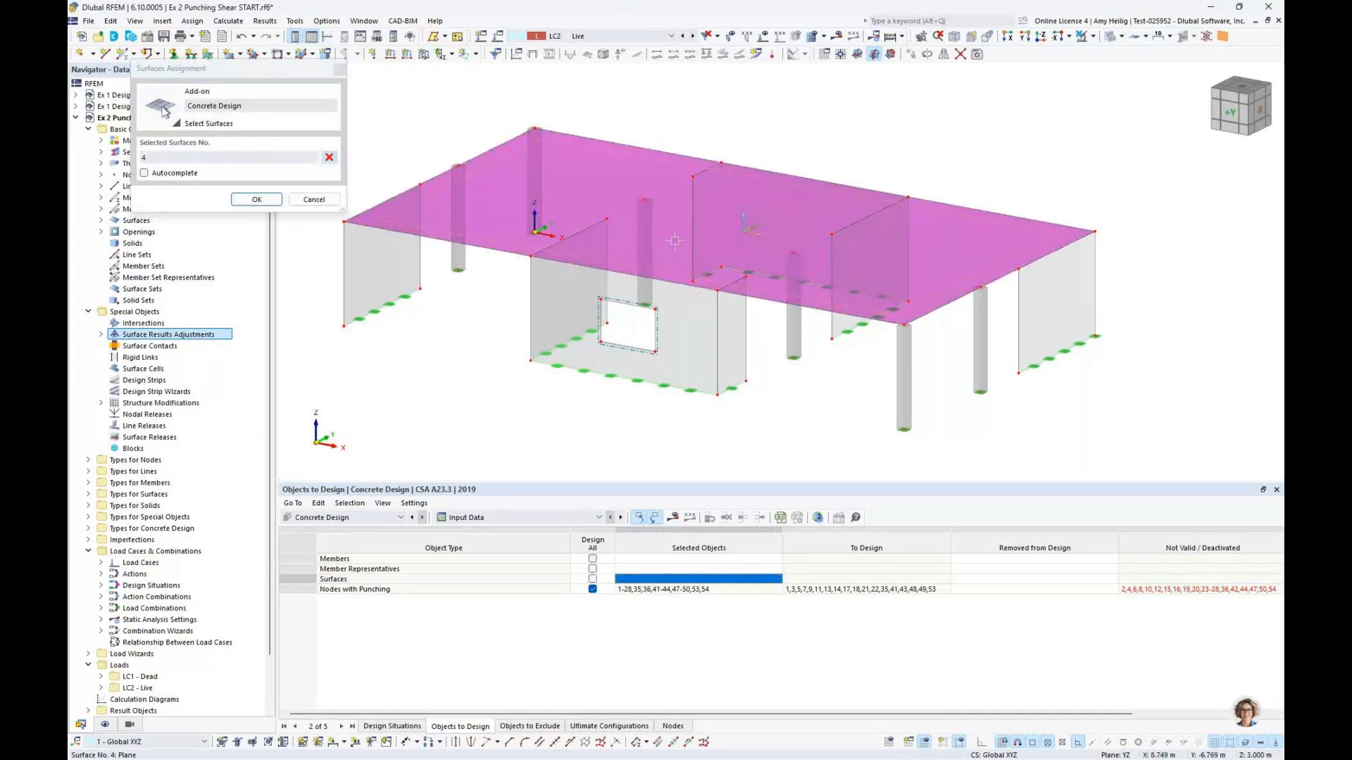
pyautogui.press('Return')
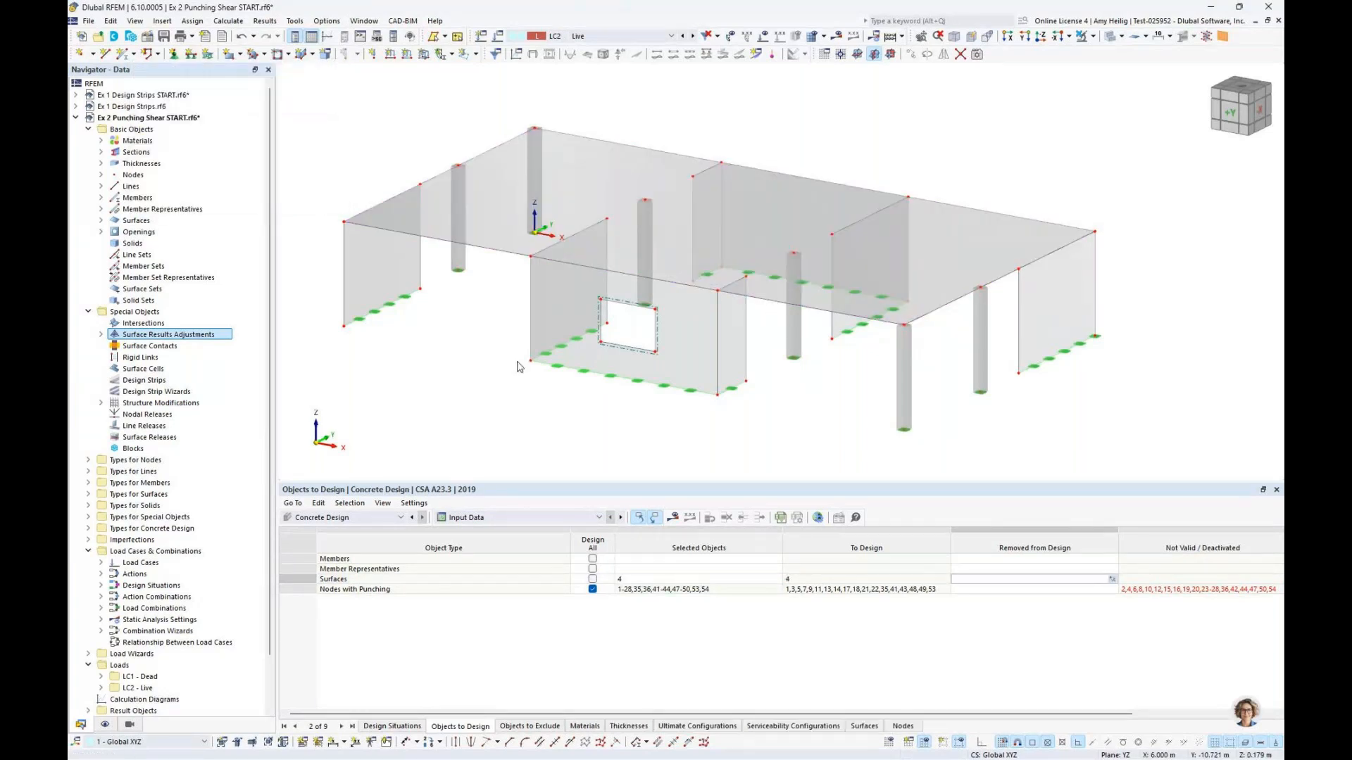
# Step: Replace the all-nodes punching selection with only the nodes at slab level, window-selected from a front view
pyautogui.click(592, 590)
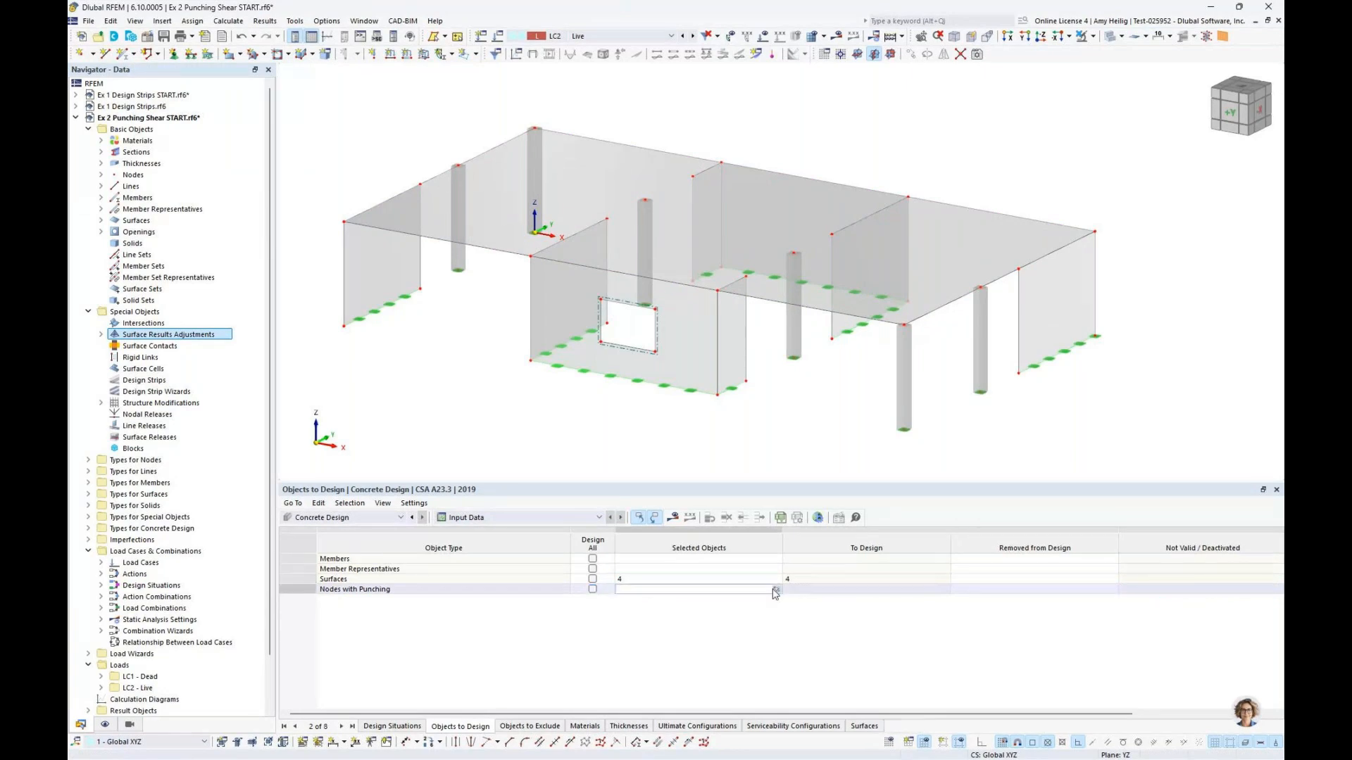
pyautogui.click(776, 594)
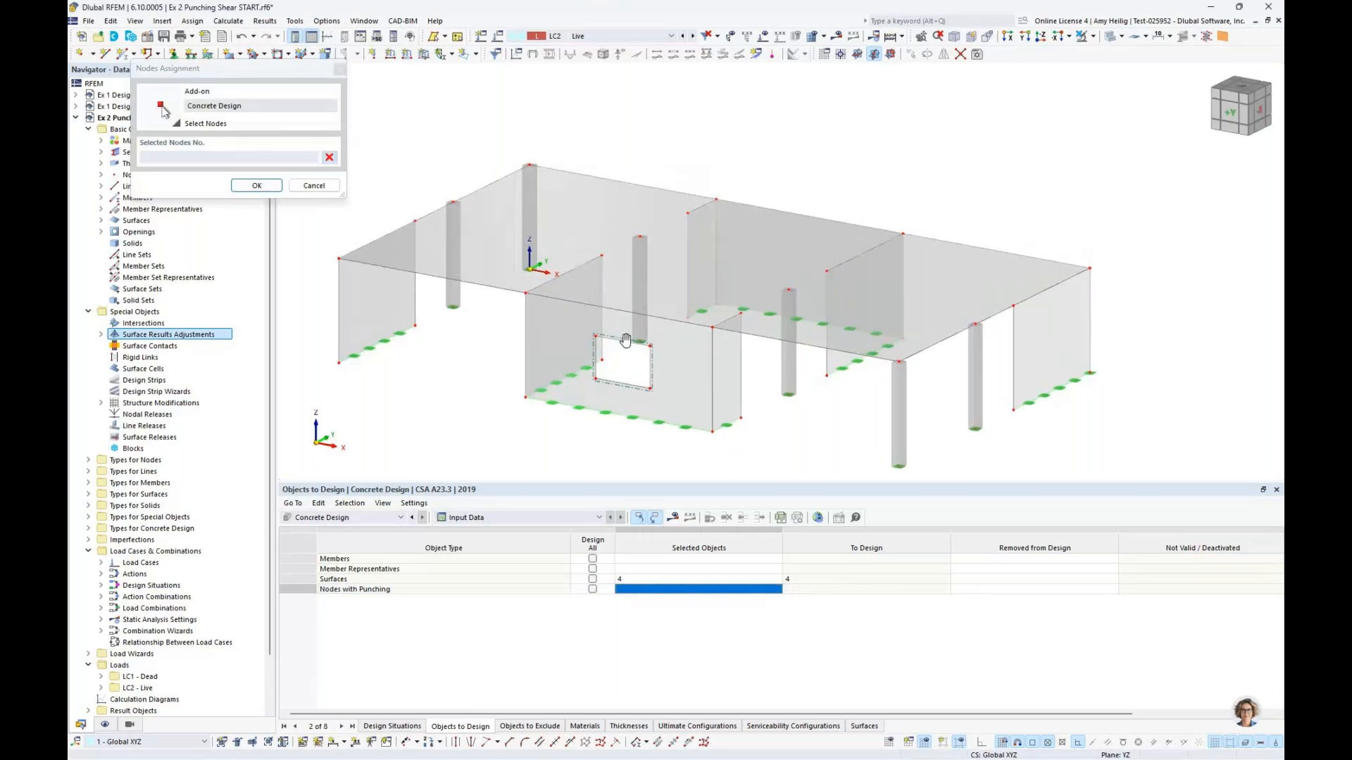
pyautogui.moveTo(393, 243); pyautogui.dragTo(1056, 295)
pyautogui.click(256, 186)
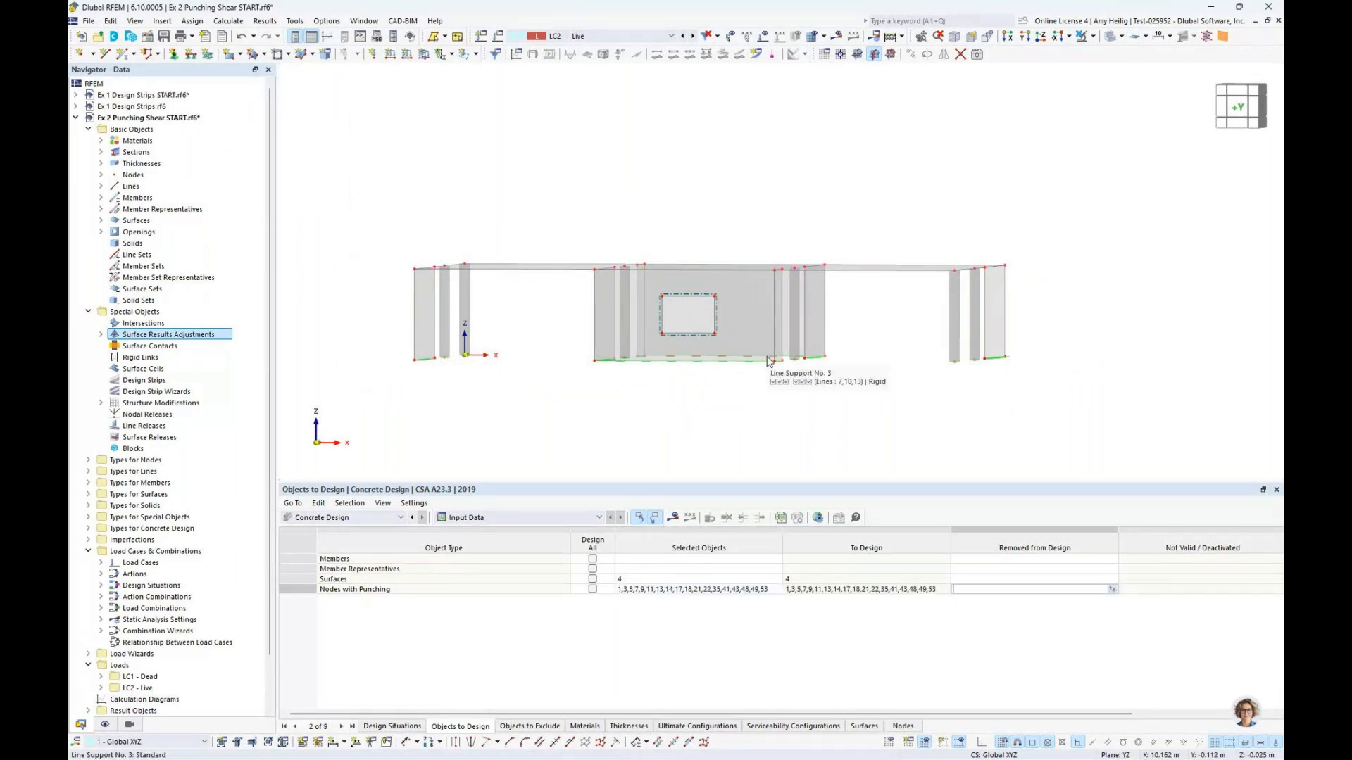
# Step: Calculate the concrete design with results and list the design ratios on surfaces
pyautogui.click(673, 519)
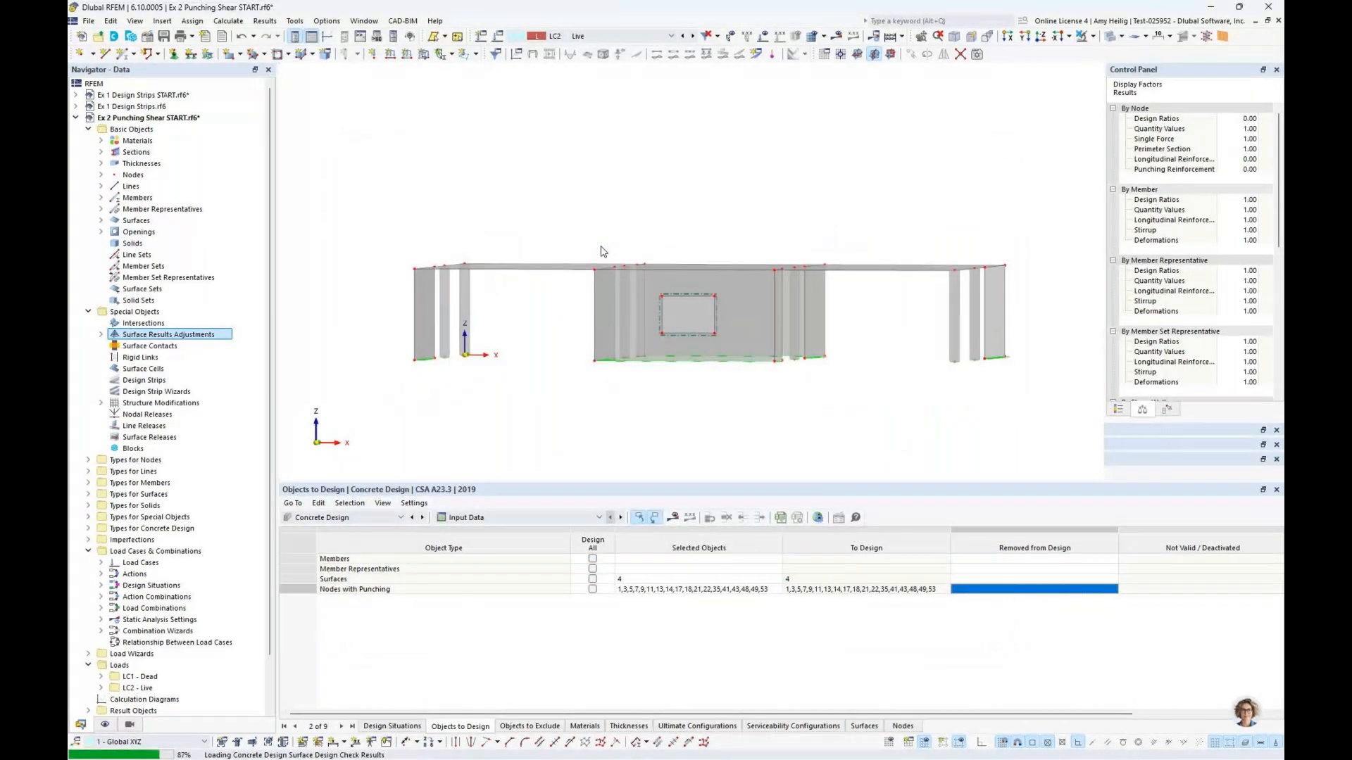
pyautogui.click(493, 516)
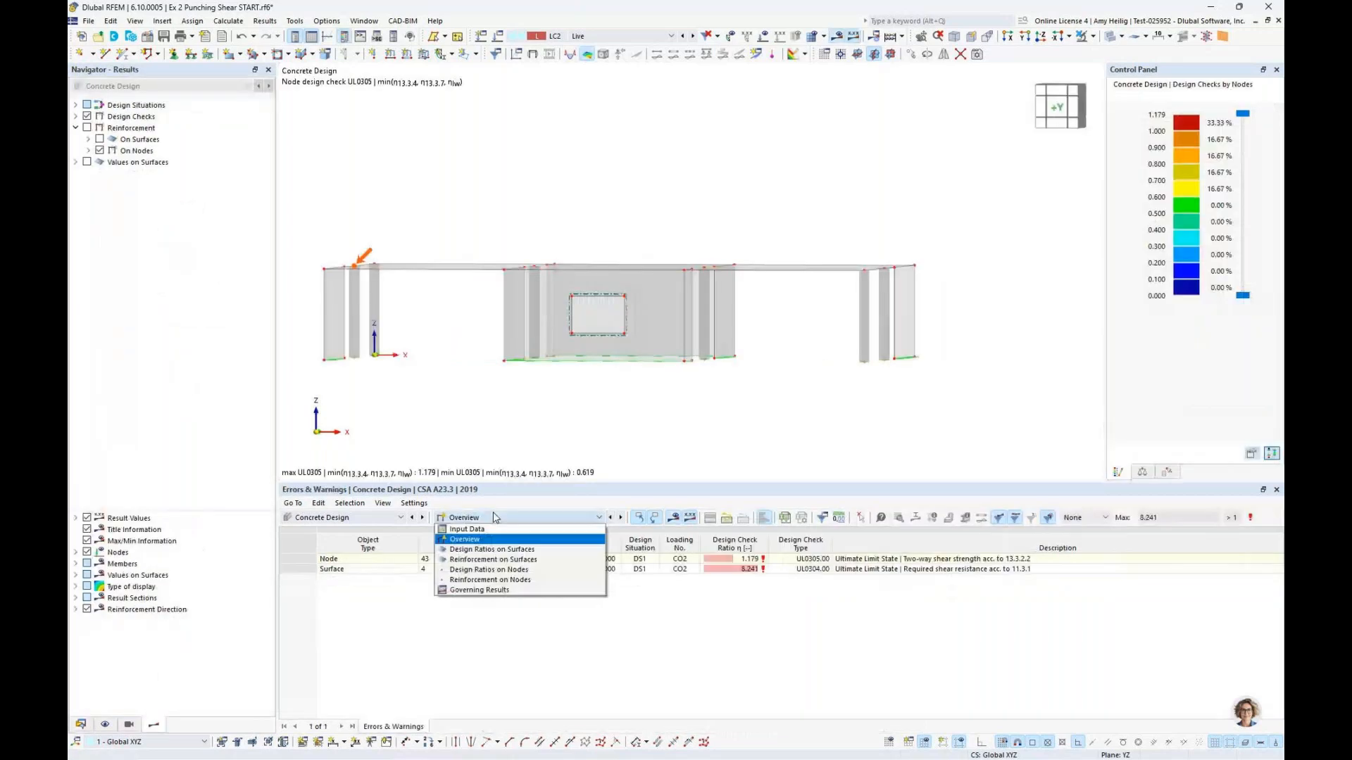
pyautogui.click(493, 550)
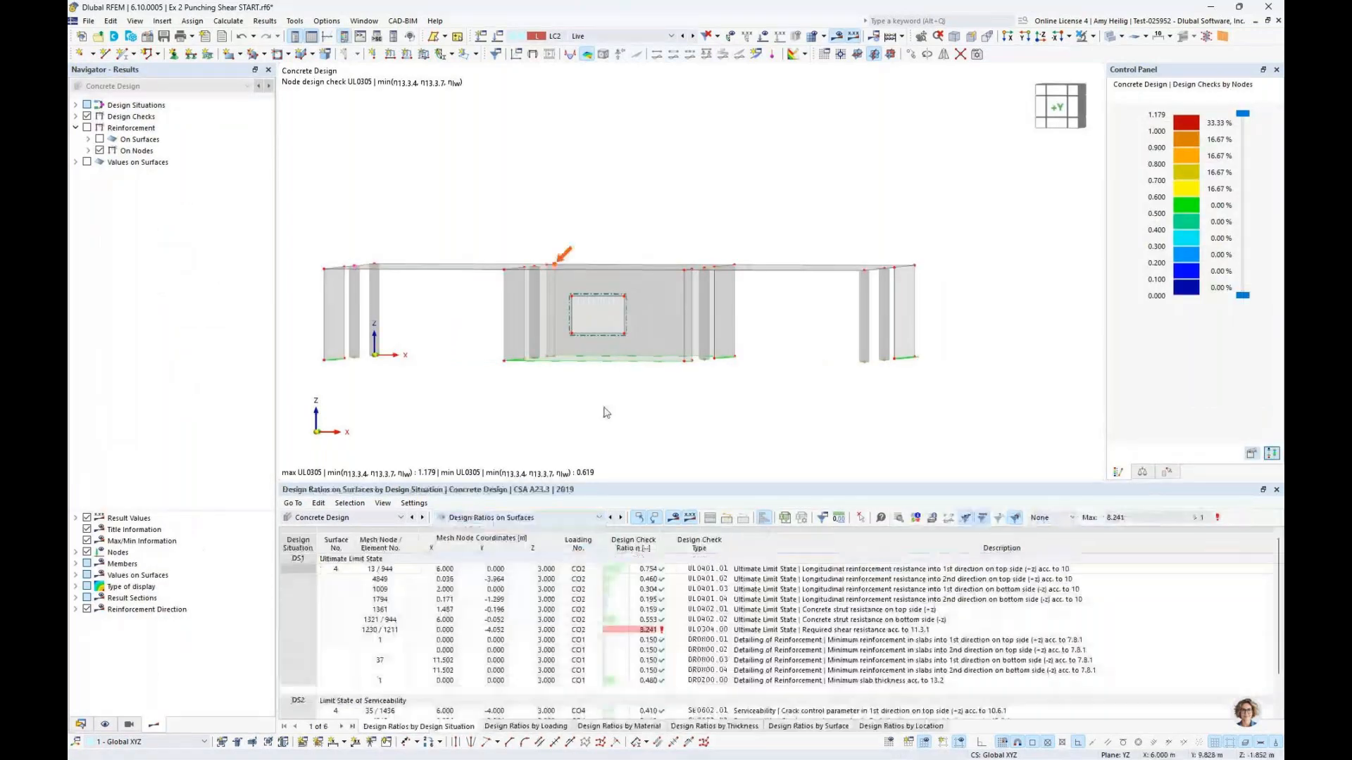
pyautogui.moveTo(775, 319); pyautogui.dragTo(691, 252, button='middle')
pyautogui.scroll(2, 691, 252)
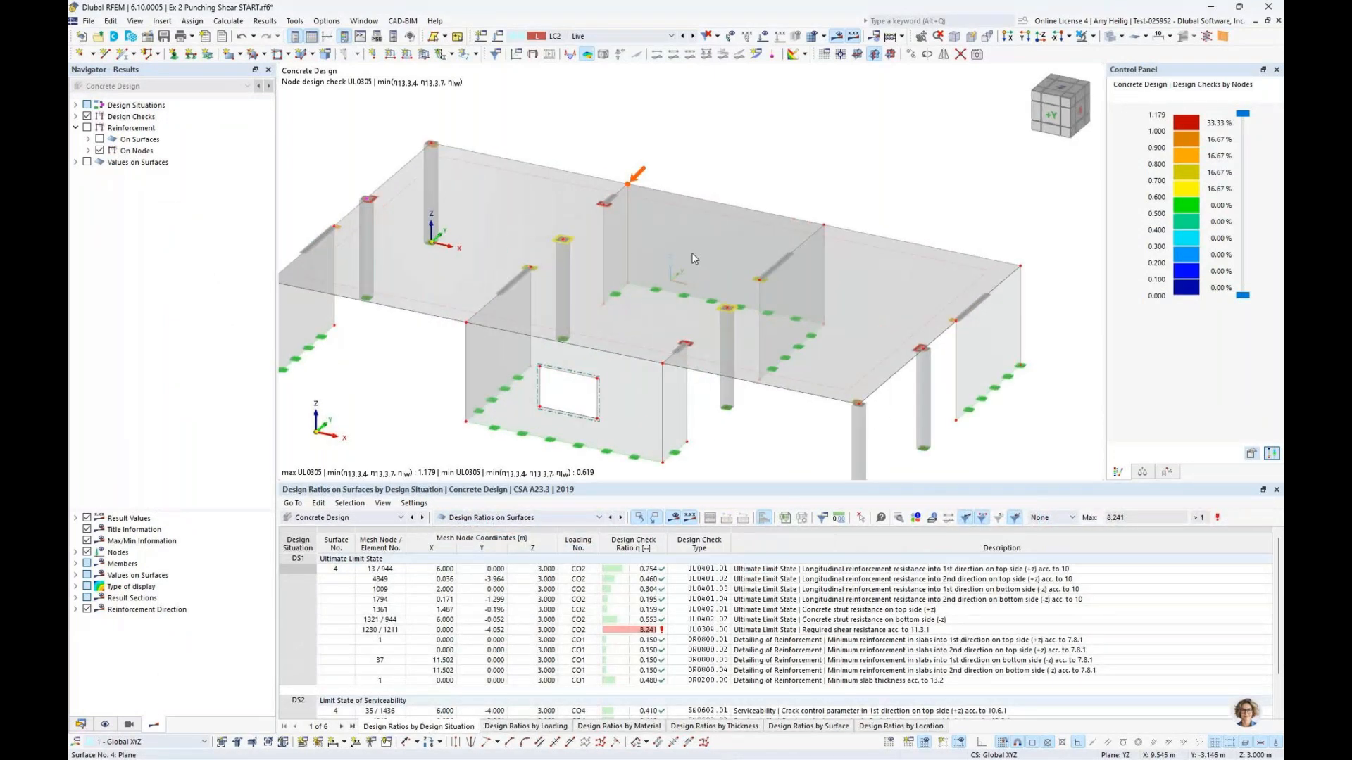
# Step: Hide the design checks and display the slab's required longitudinal reinforcement in direction 1 on the top (+z) side
pyautogui.click(87, 116)
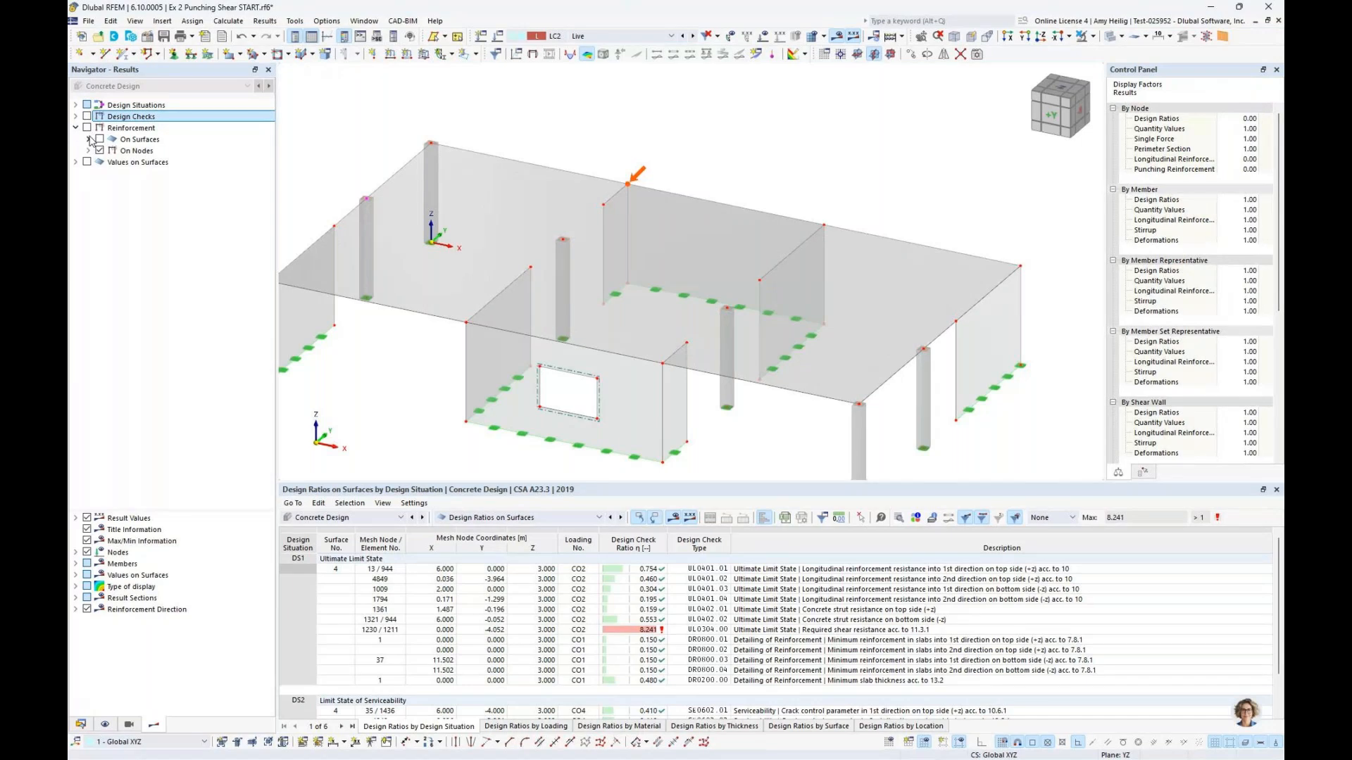
pyautogui.click(87, 127)
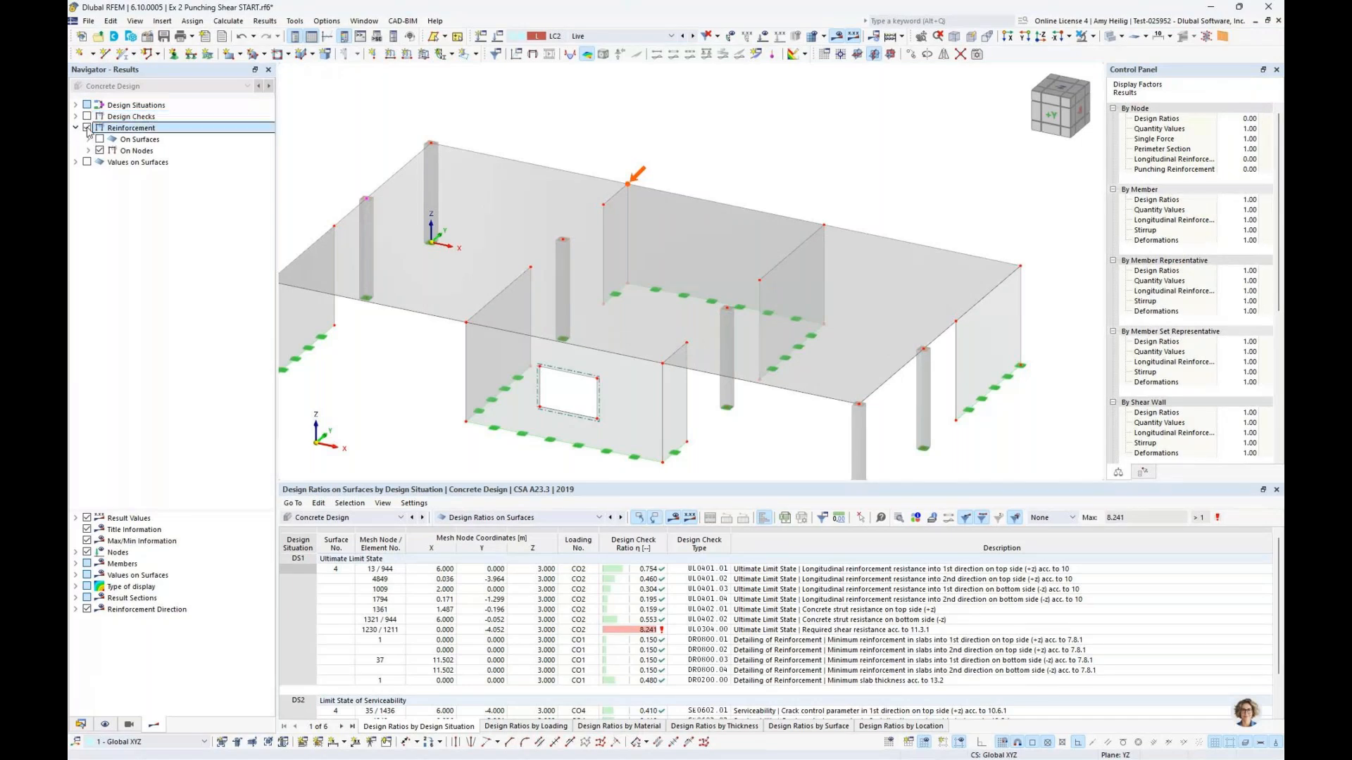
pyautogui.click(88, 140)
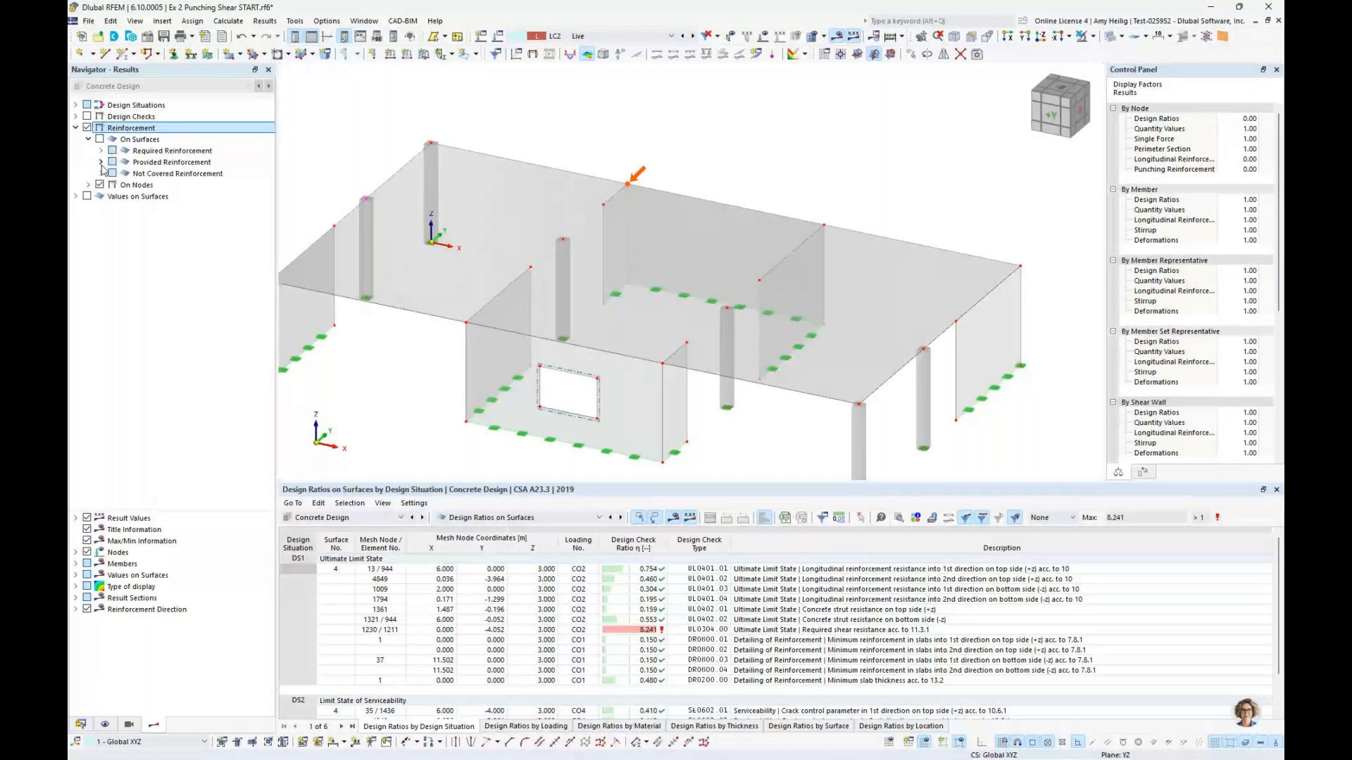
pyautogui.click(100, 139)
pyautogui.click(101, 150)
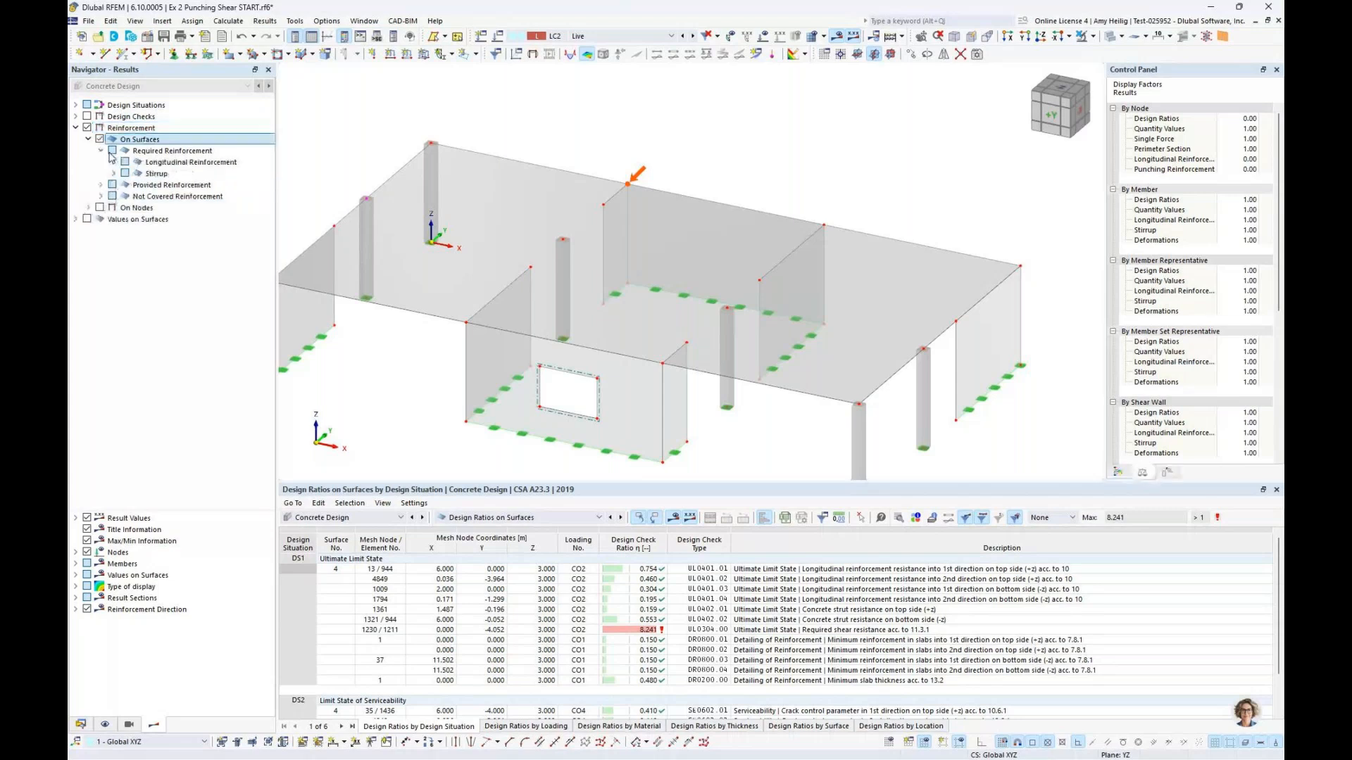
pyautogui.click(114, 162)
pyautogui.click(138, 174)
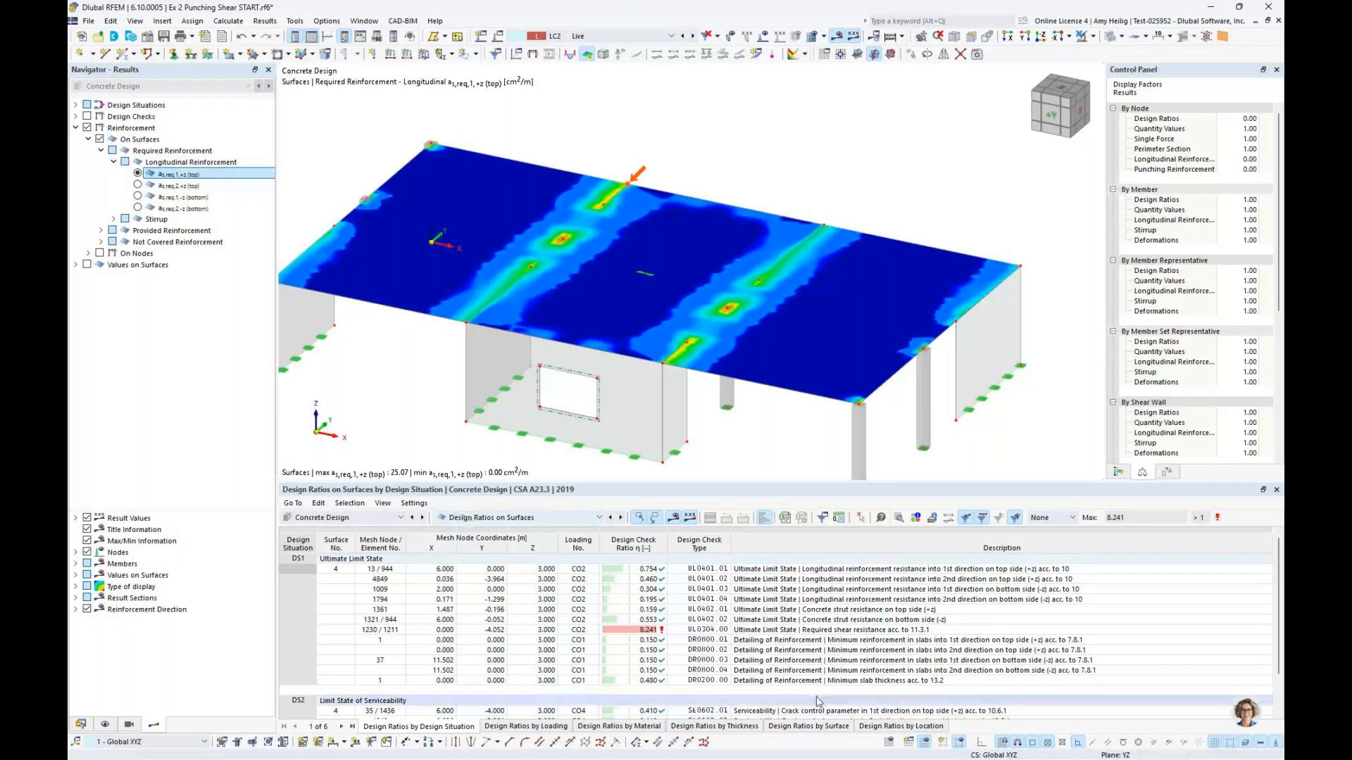
# Step: List the design ratios by surface and examine the check details of UL0401.01, longitudinal reinforcement in the 1st direction on the top side
pyautogui.click(809, 726)
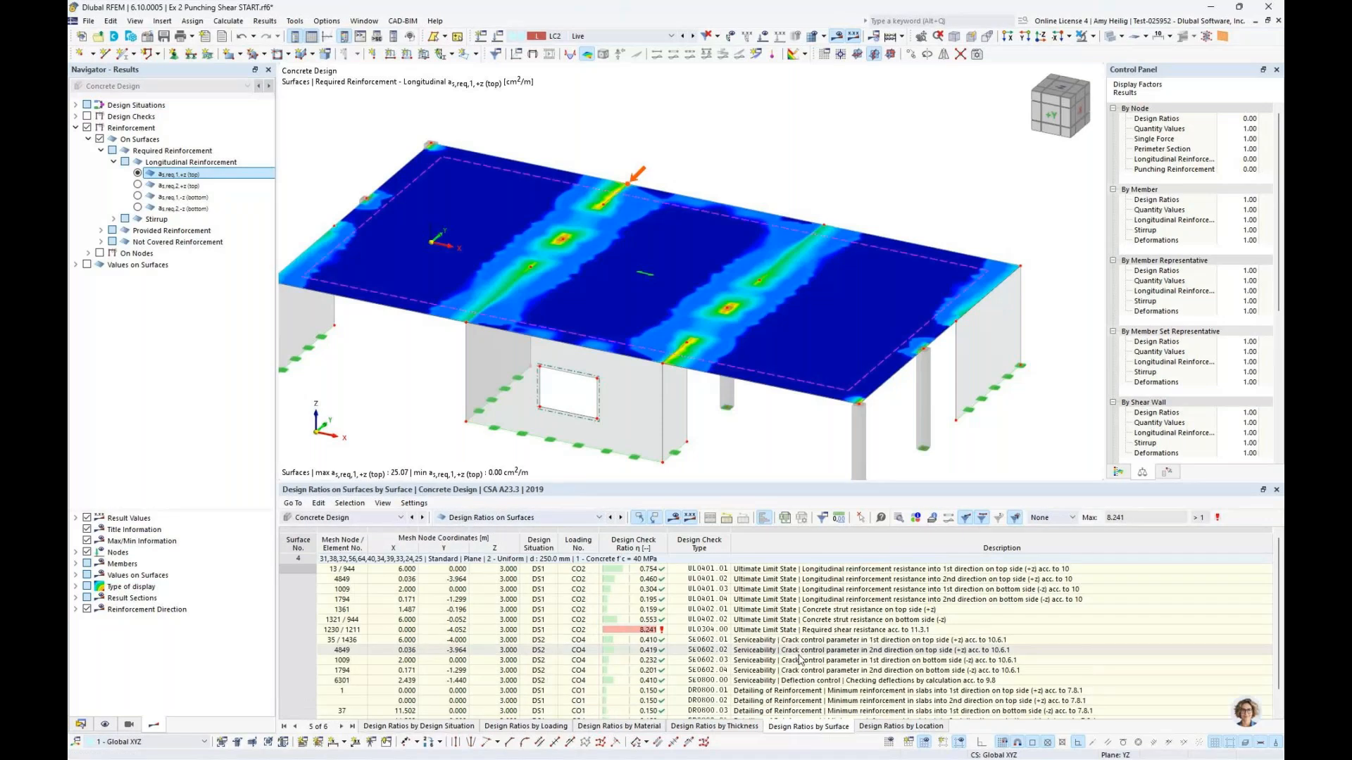
pyautogui.moveTo(810, 483); pyautogui.dragTo(812, 407)
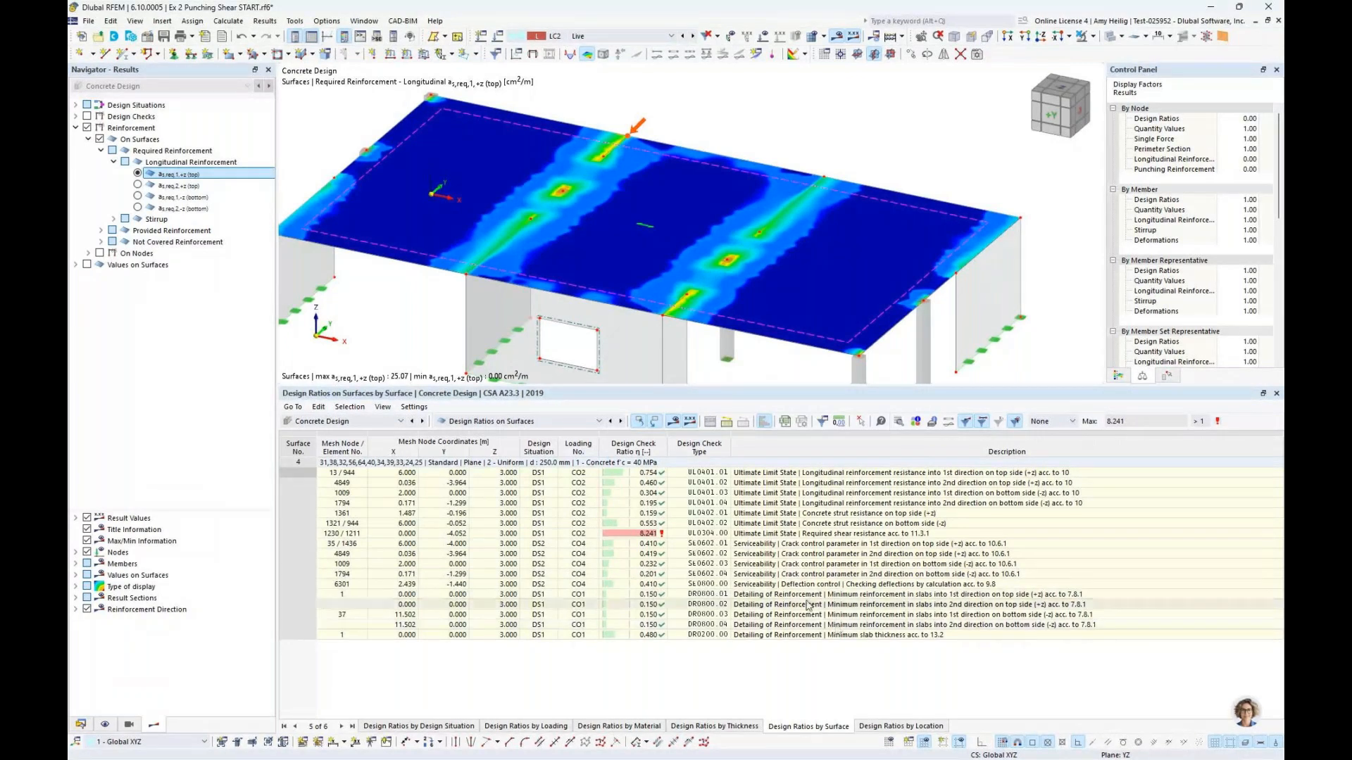
pyautogui.click(817, 476)
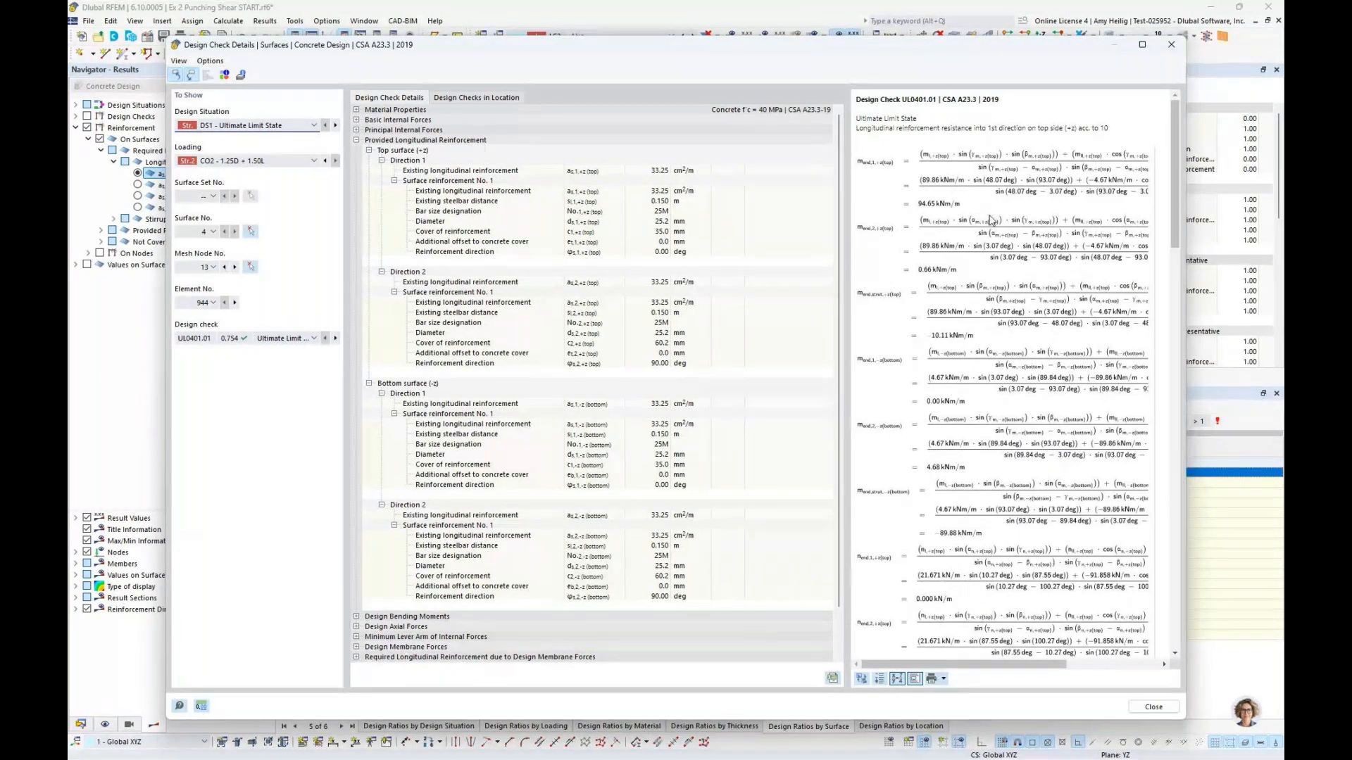
pyautogui.scroll(-5, 990, 220)
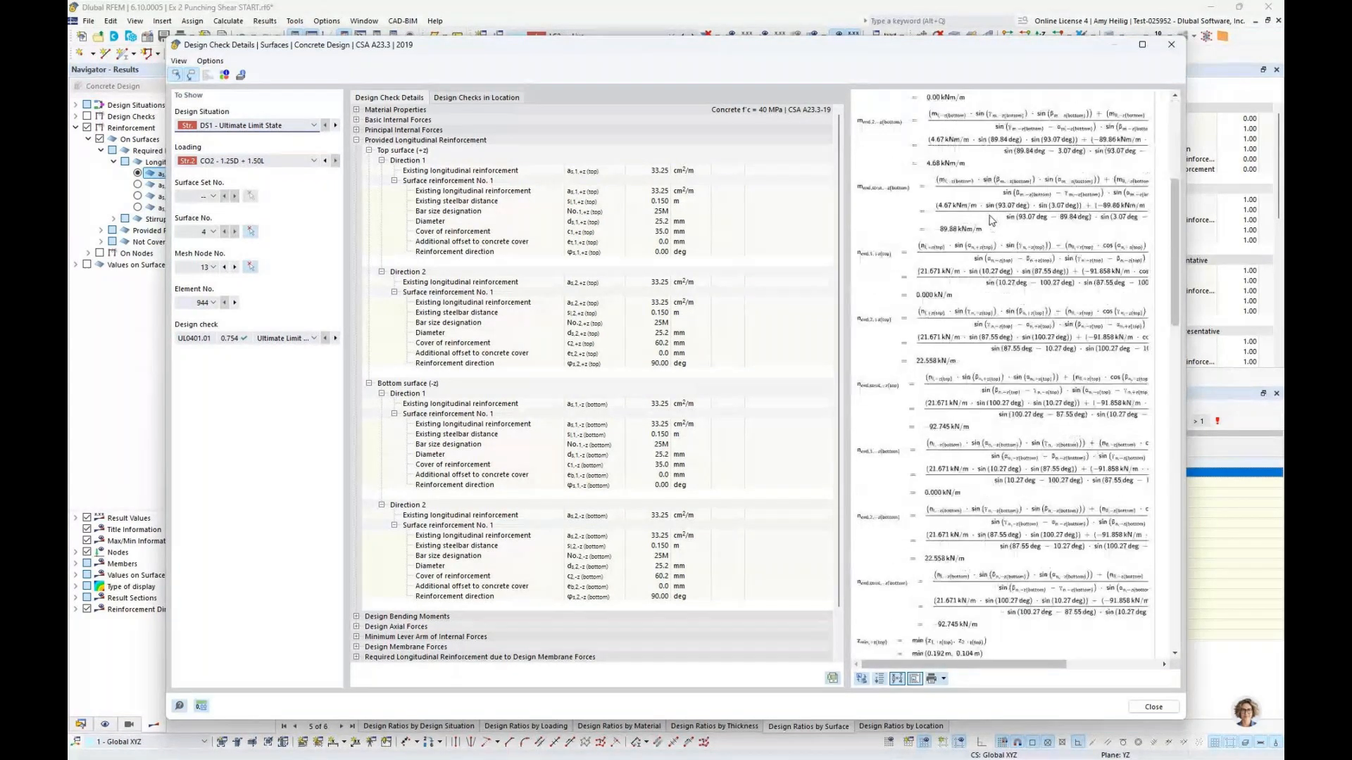
pyautogui.scroll(-3, 989, 219)
pyautogui.scroll(-9, 989, 220)
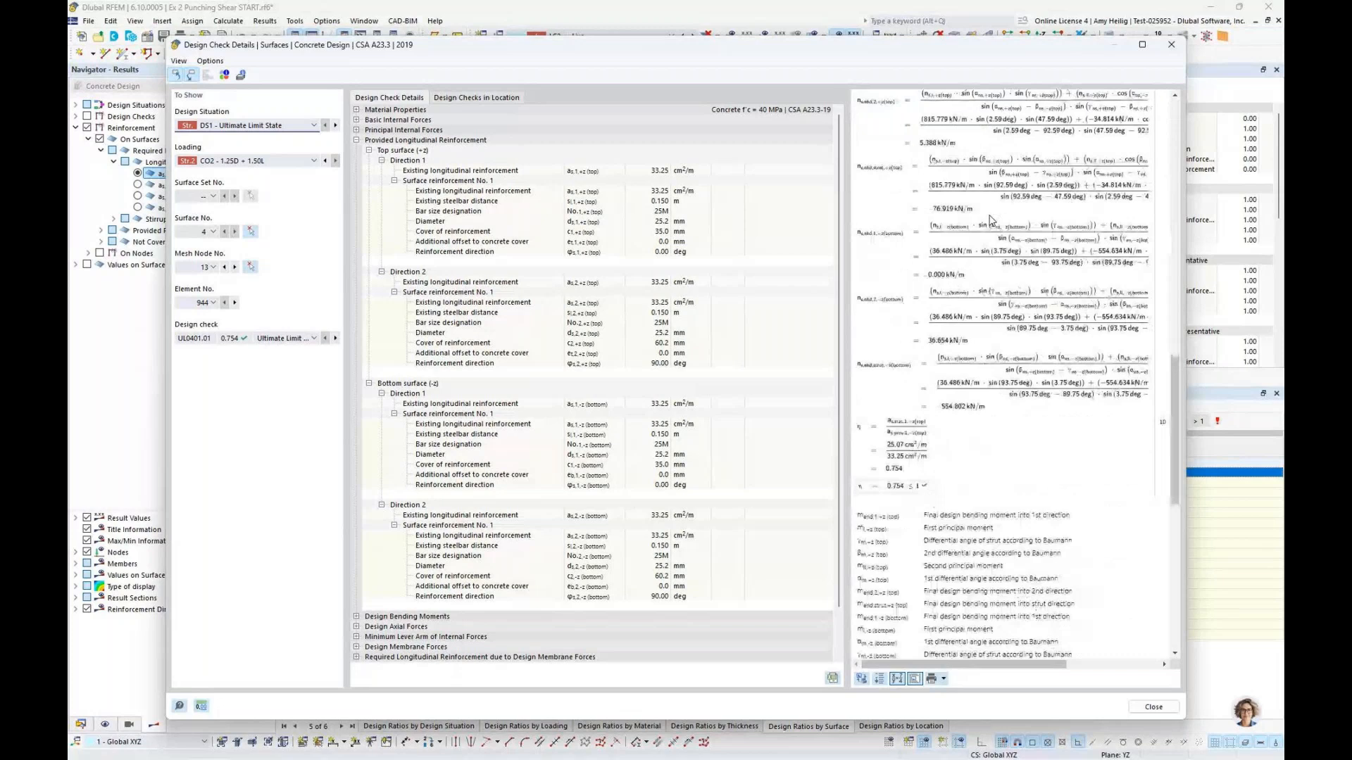
pyautogui.scroll(-2, 989, 220)
pyautogui.keyDown('ctrl'); pyautogui.scroll(3, 991, 221); pyautogui.keyUp('ctrl')
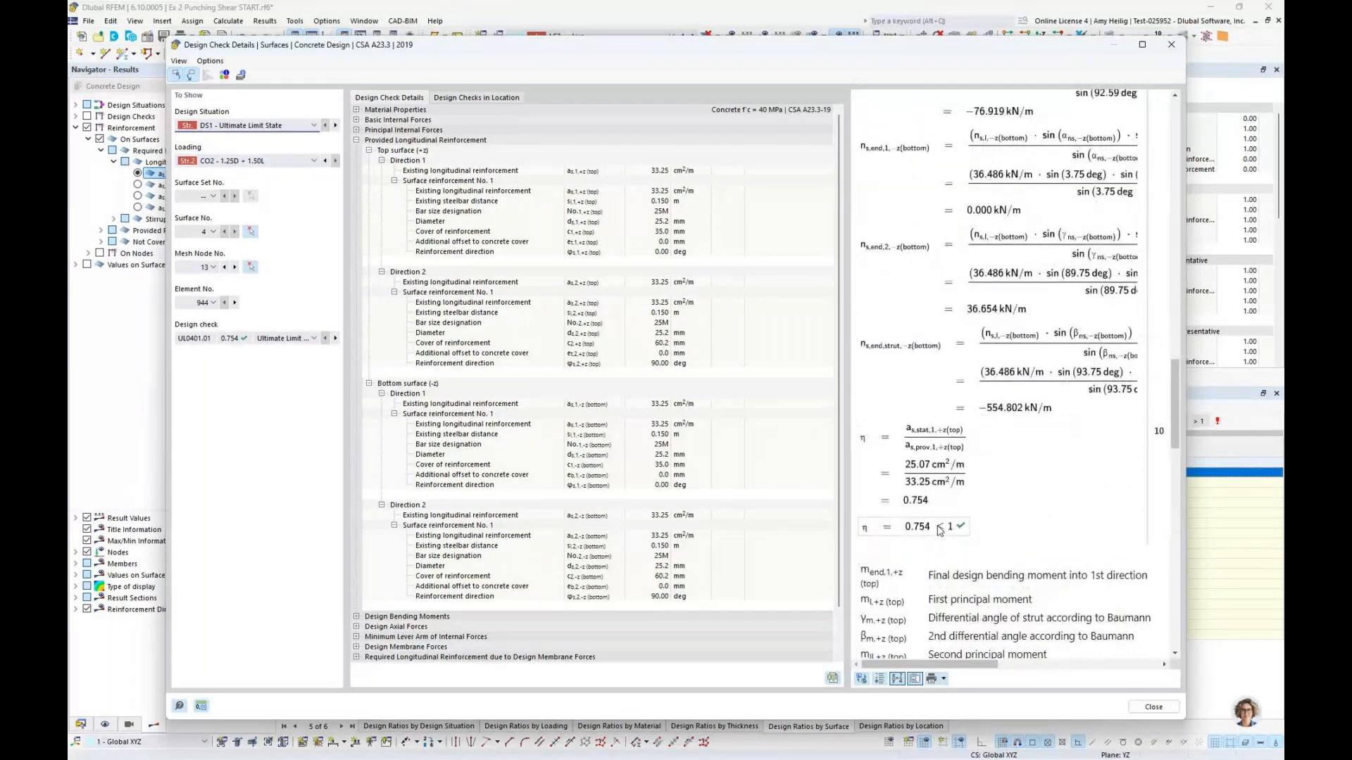
pyautogui.click(1132, 704)
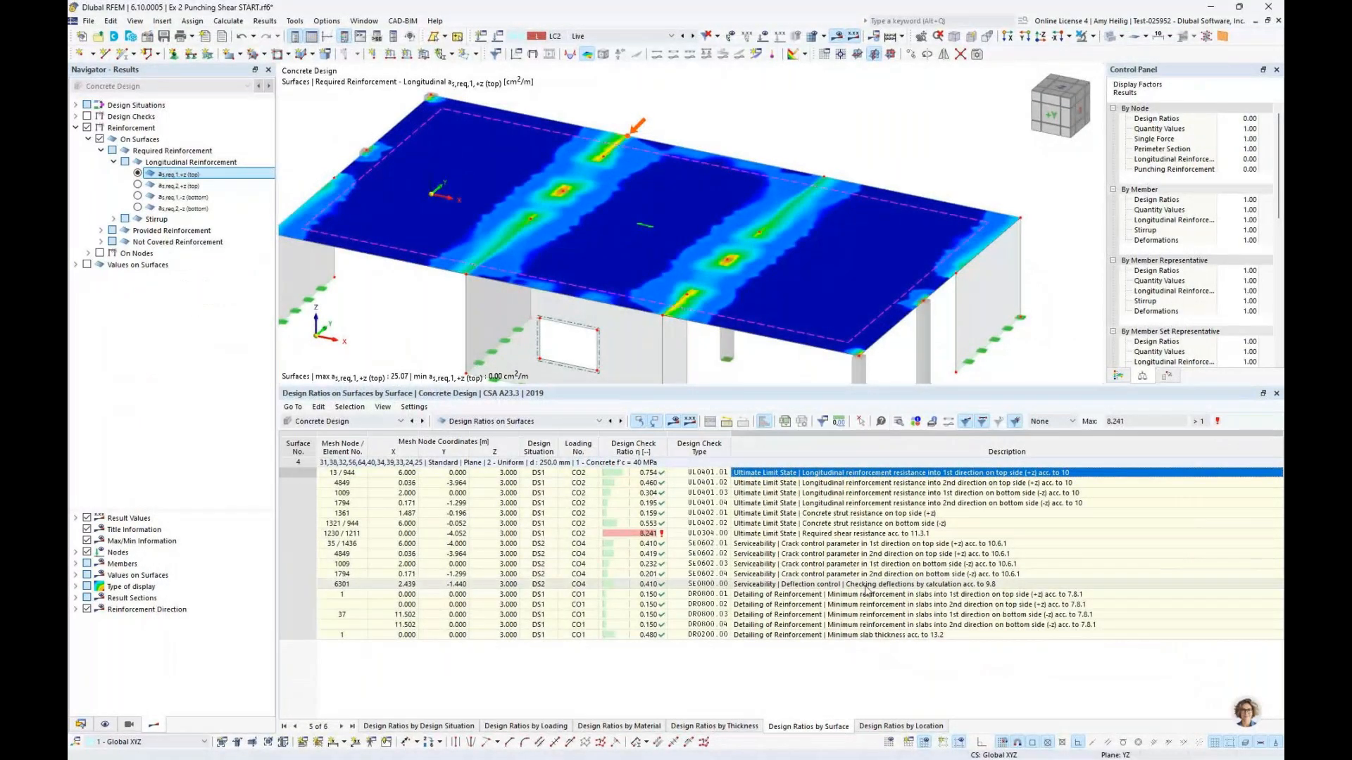
# Step: Locate the required shear resistance check UL0304.00 on the slab and bring the whole model back into view
pyautogui.click(783, 533)
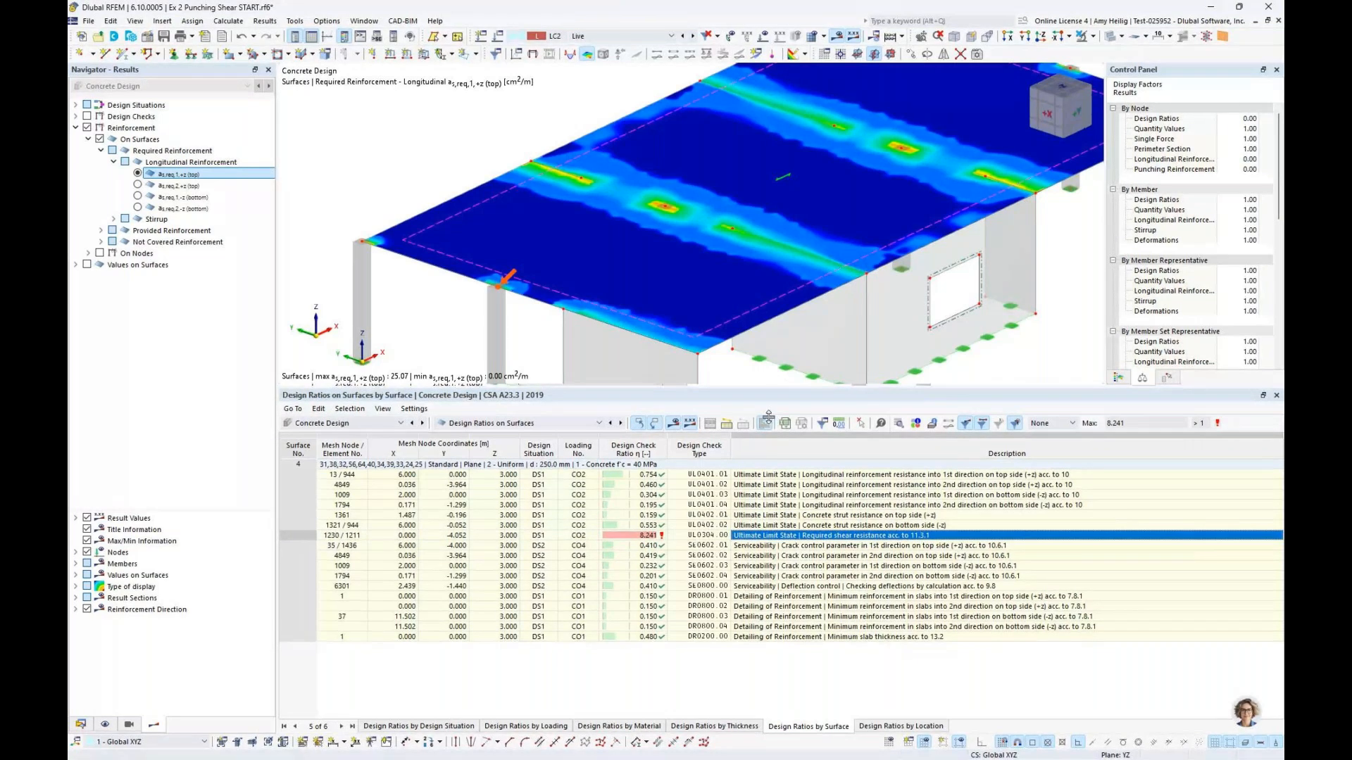
pyautogui.moveTo(780, 386); pyautogui.dragTo(780, 482)
pyautogui.moveTo(710, 342); pyautogui.dragTo(614, 327, button='middle')
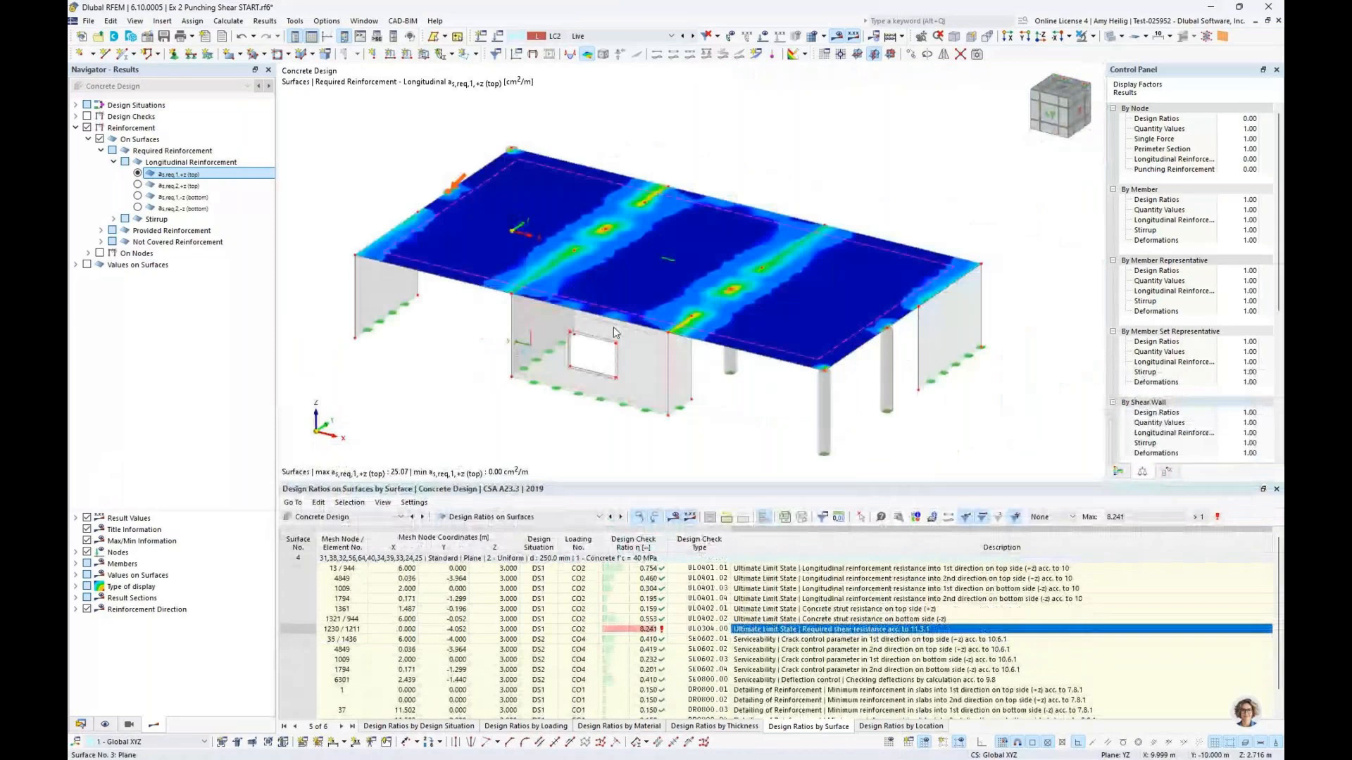
# Step: Show the colour scale and compare the required reinforcement in direction 2 on top and direction 1 on the bottom
pyautogui.click(1118, 474)
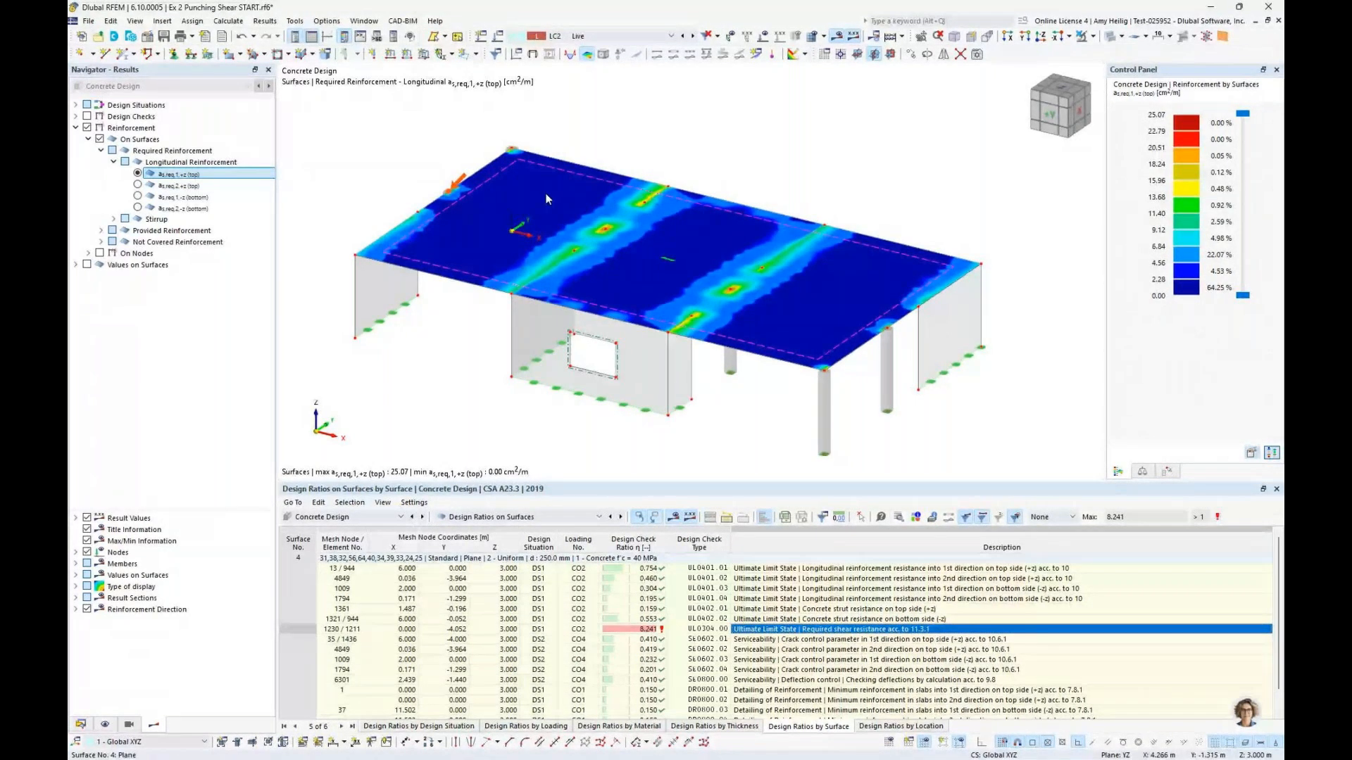
pyautogui.click(137, 185)
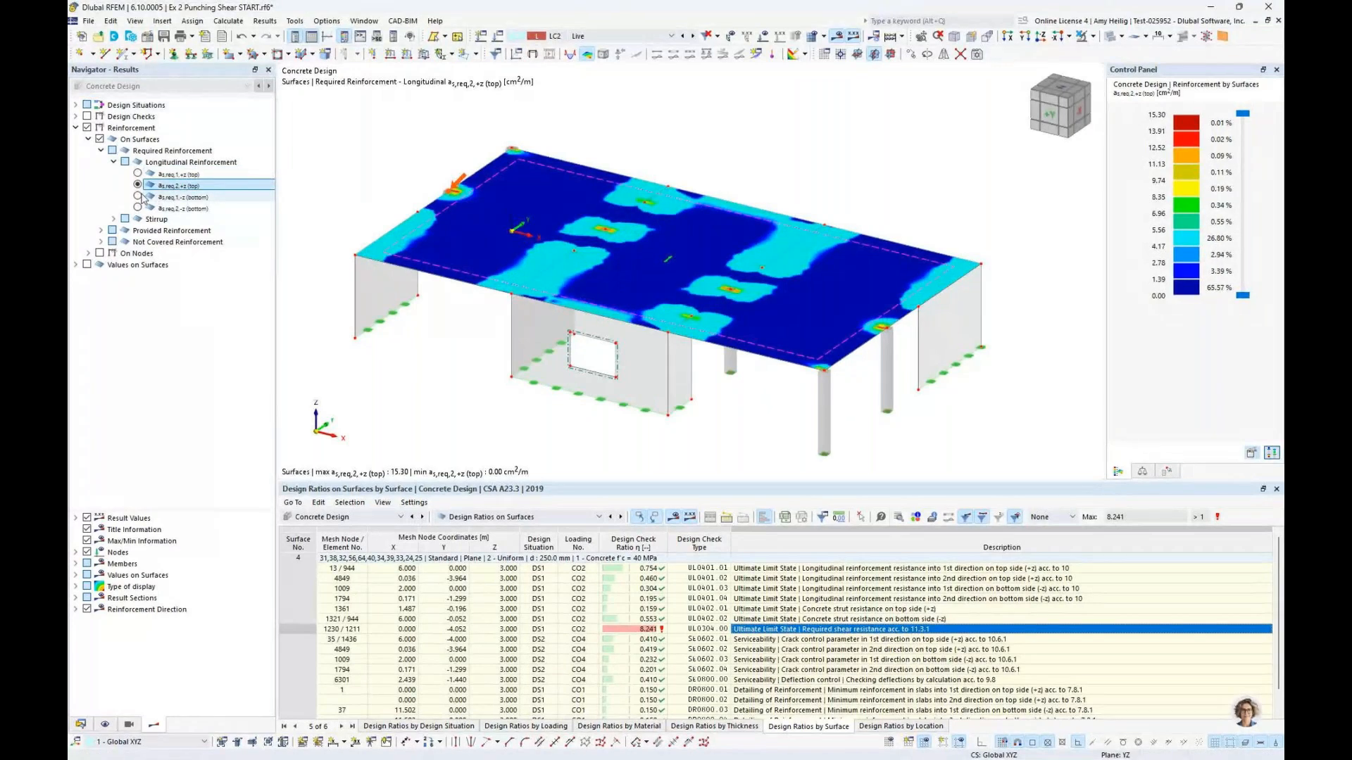
pyautogui.click(140, 198)
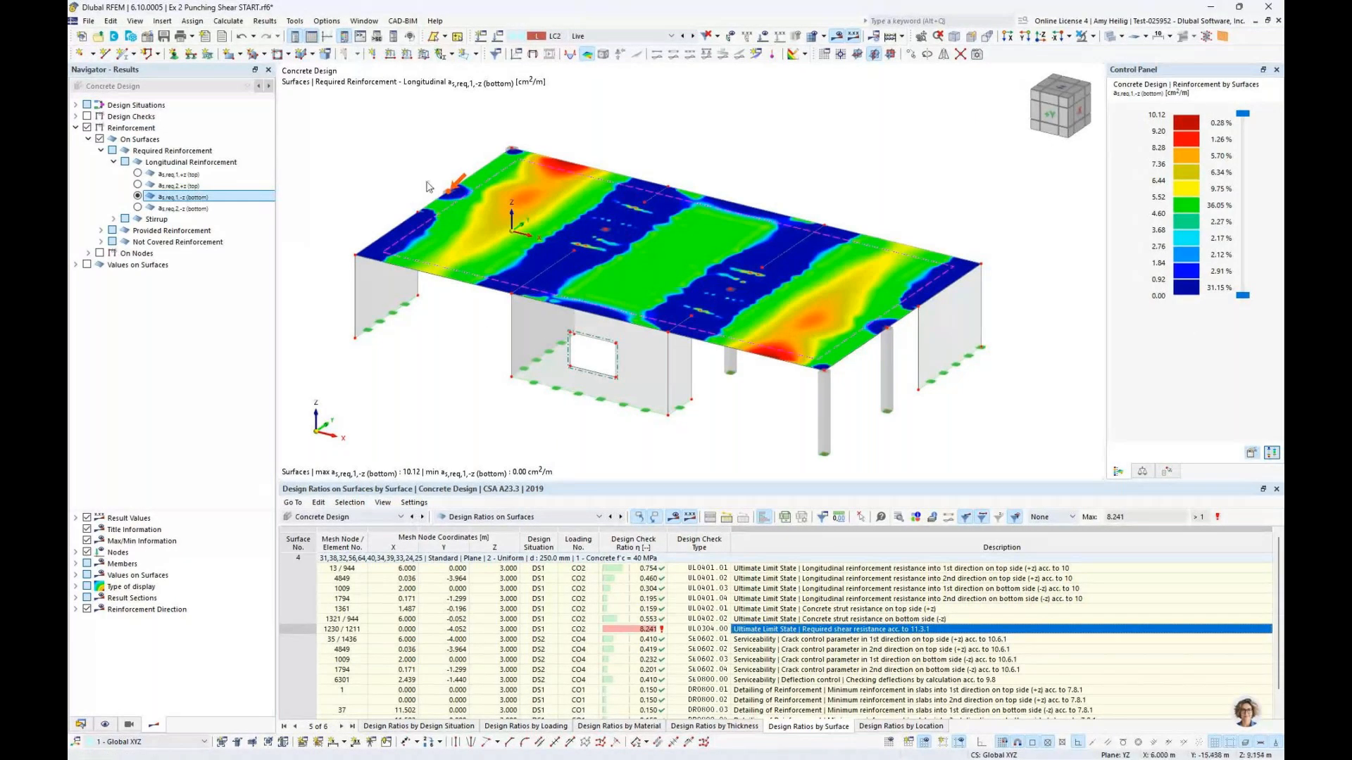
# Step: Replace the reinforcement display with the design checks on nodes only, and list the design ratios on nodes
pyautogui.click(88, 138)
pyautogui.click(86, 128)
pyautogui.click(75, 116)
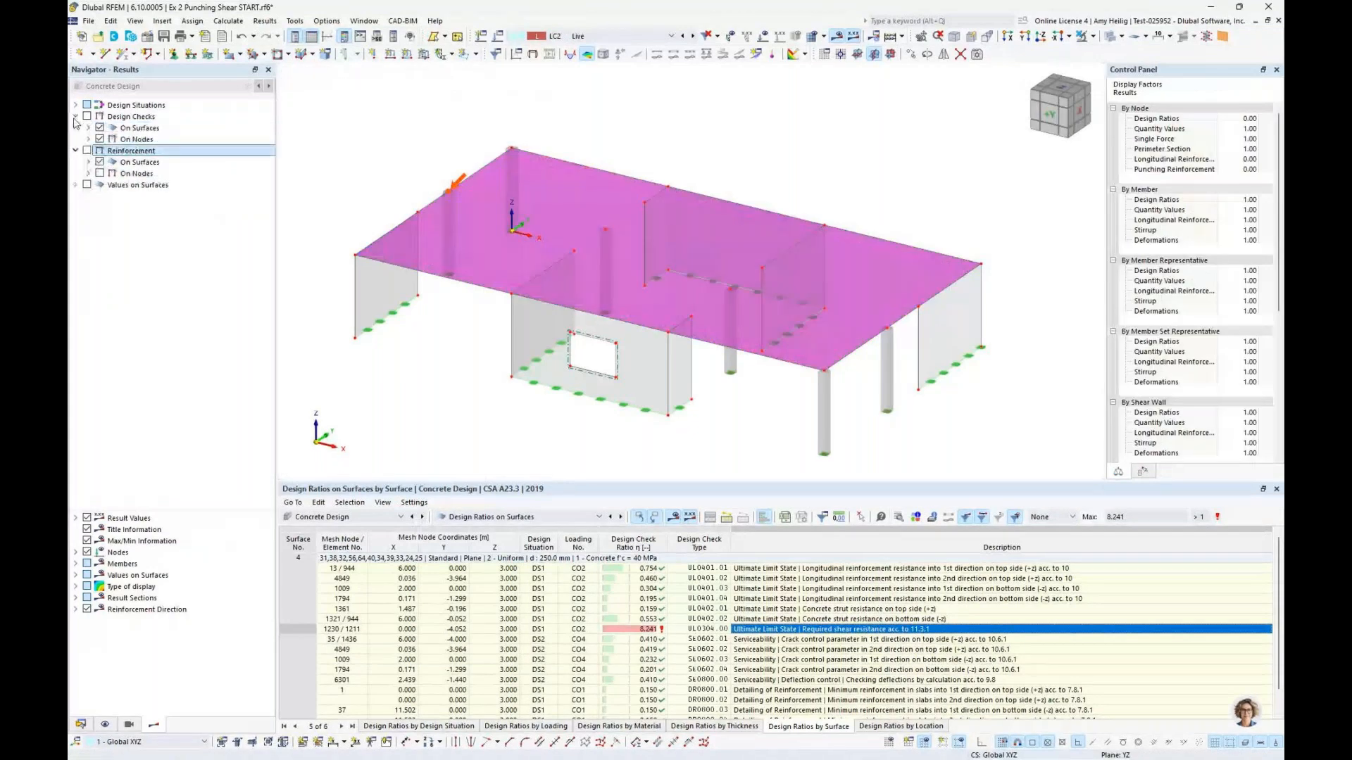
pyautogui.click(87, 117)
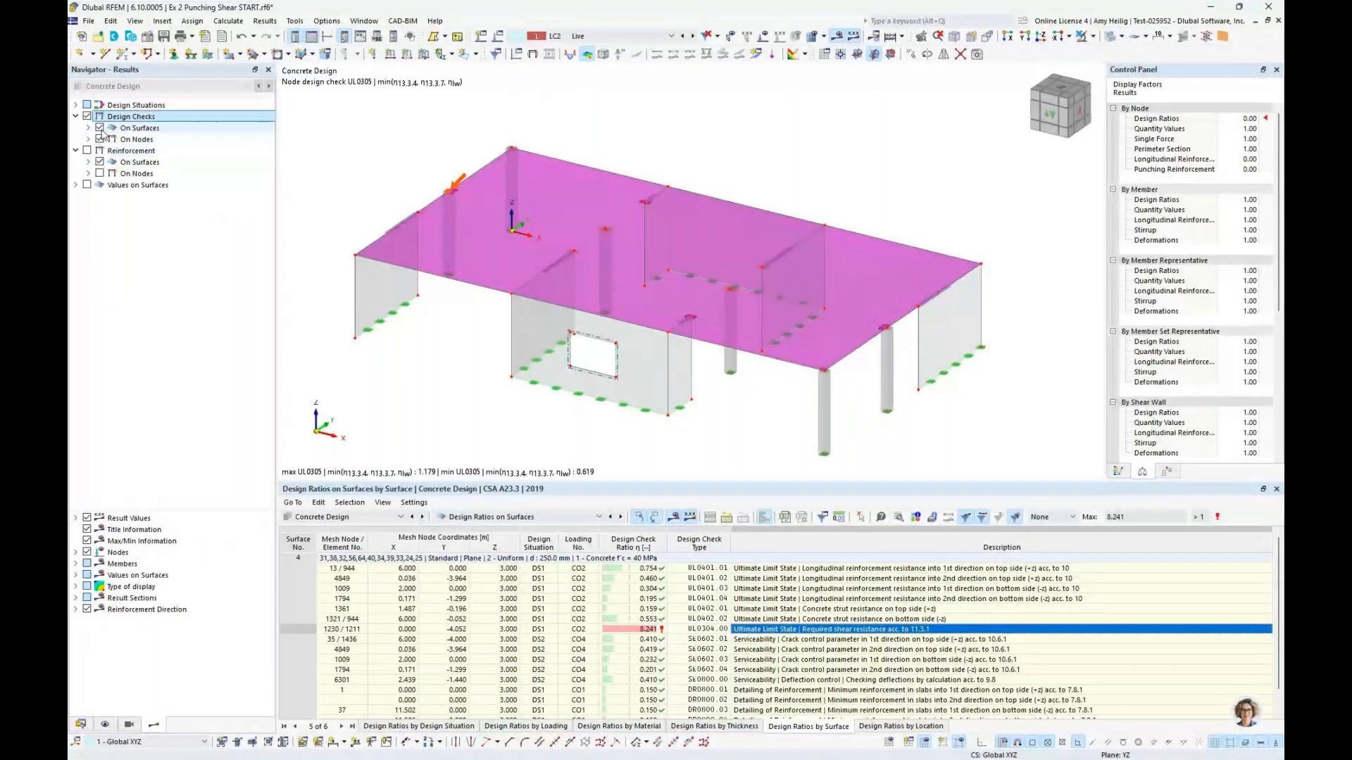
pyautogui.click(99, 127)
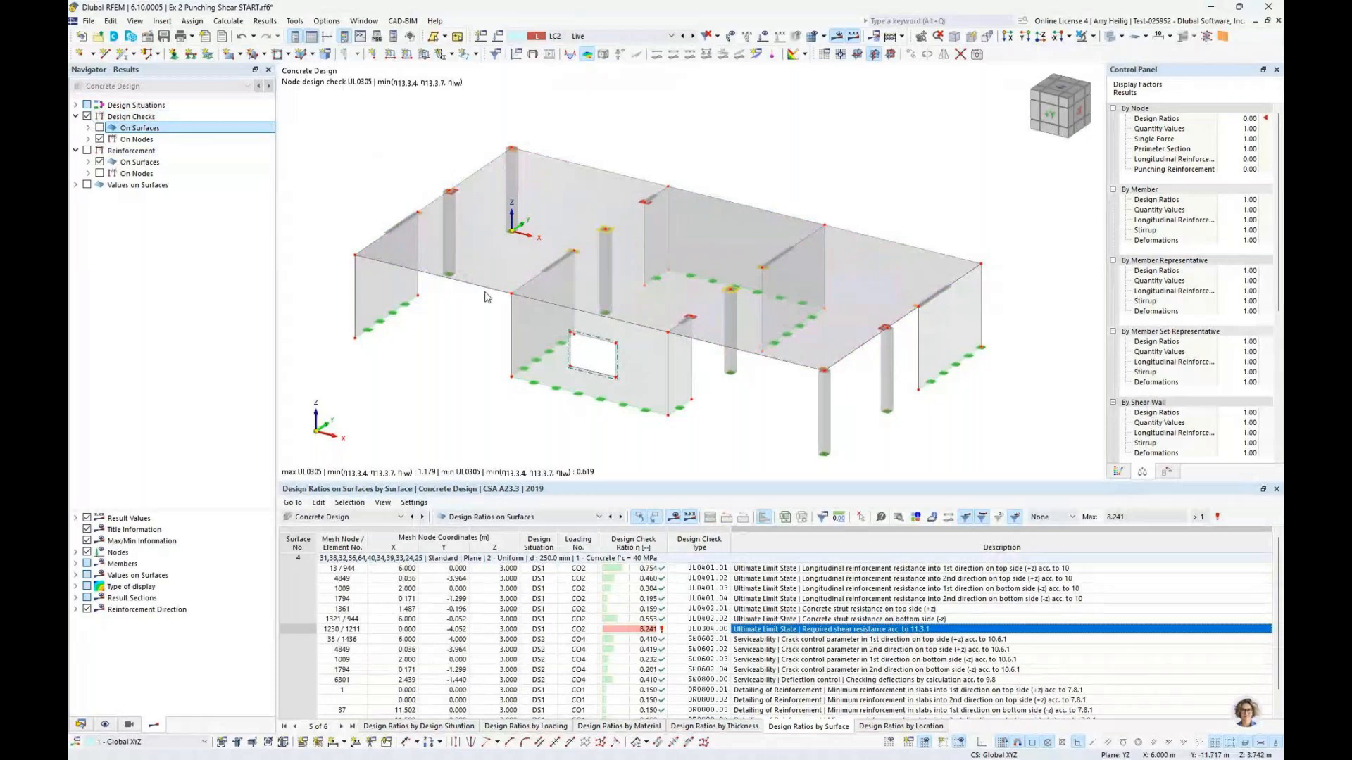
pyautogui.click(501, 516)
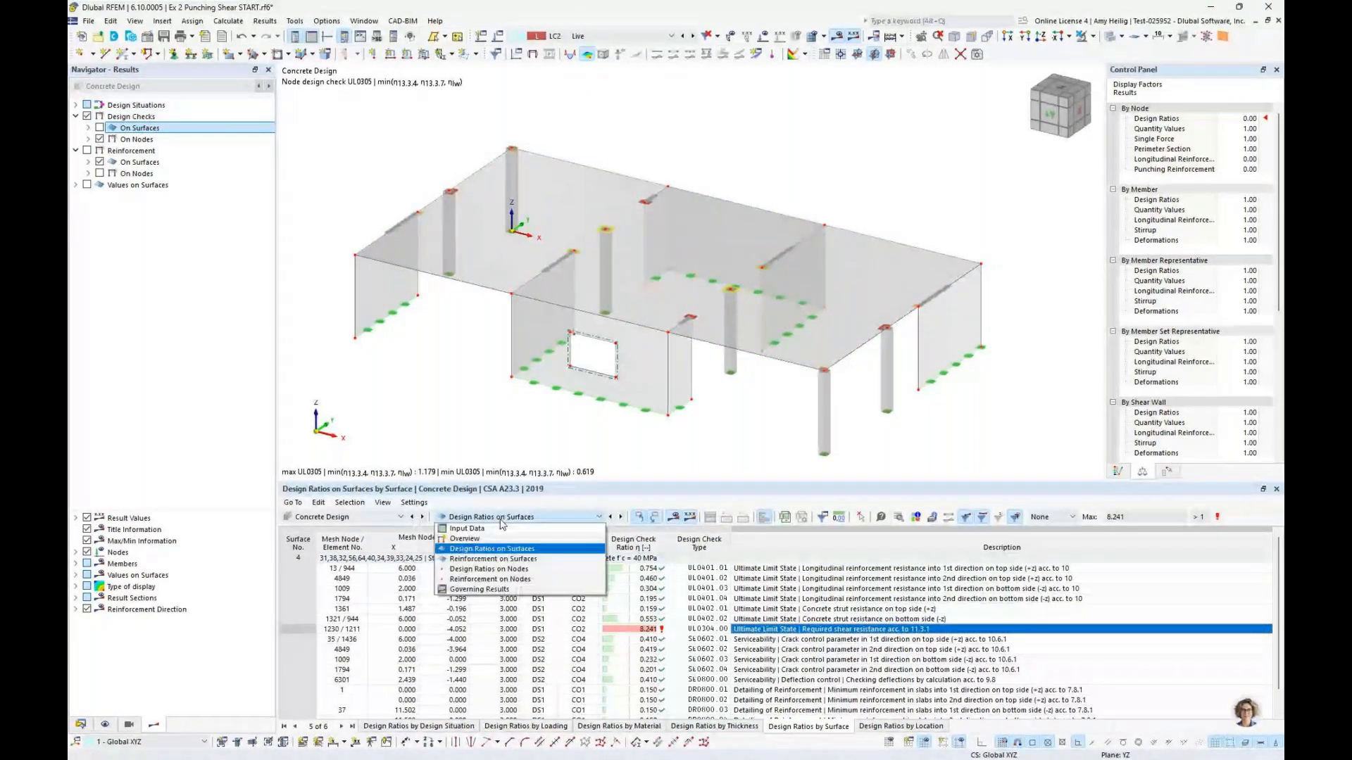
pyautogui.click(501, 572)
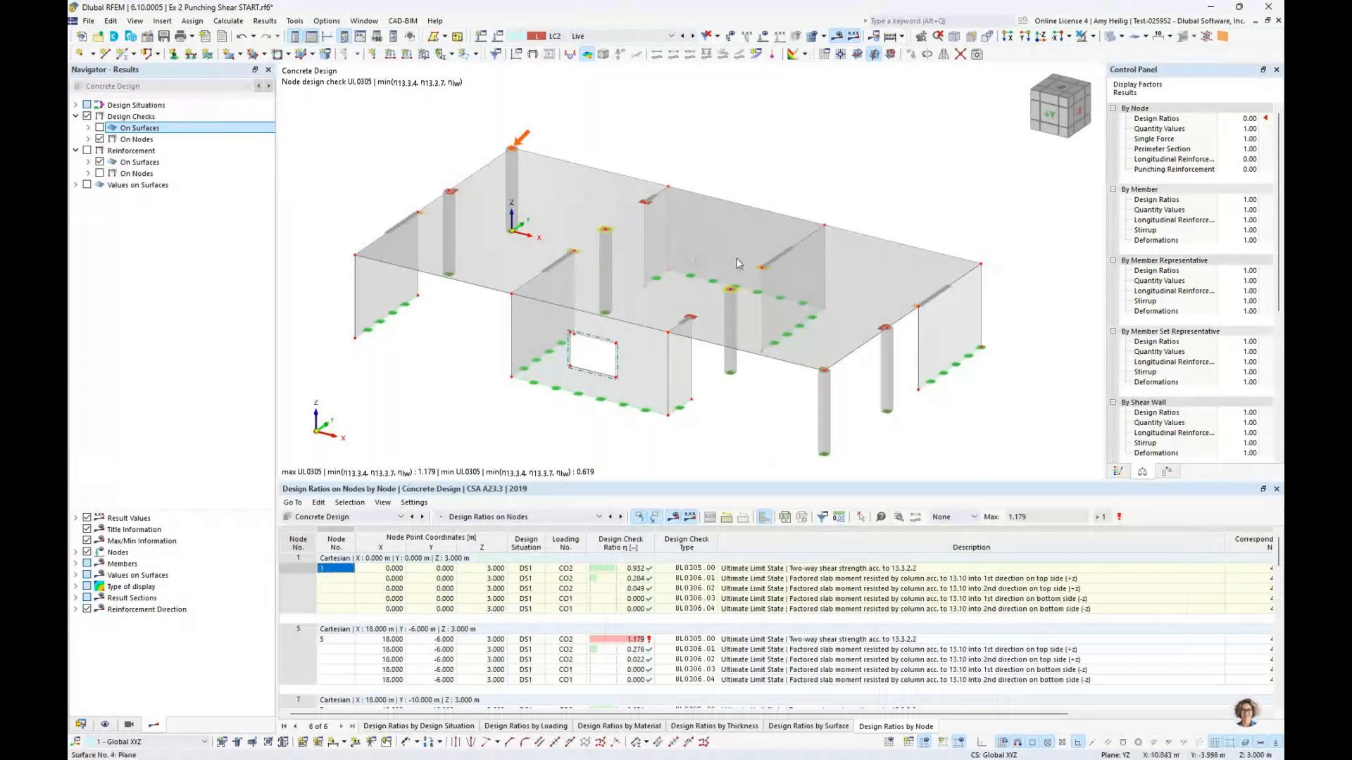
# Step: Isolate the slab surface together with its related objects and show it in plan view from above
pyautogui.click(852, 224)
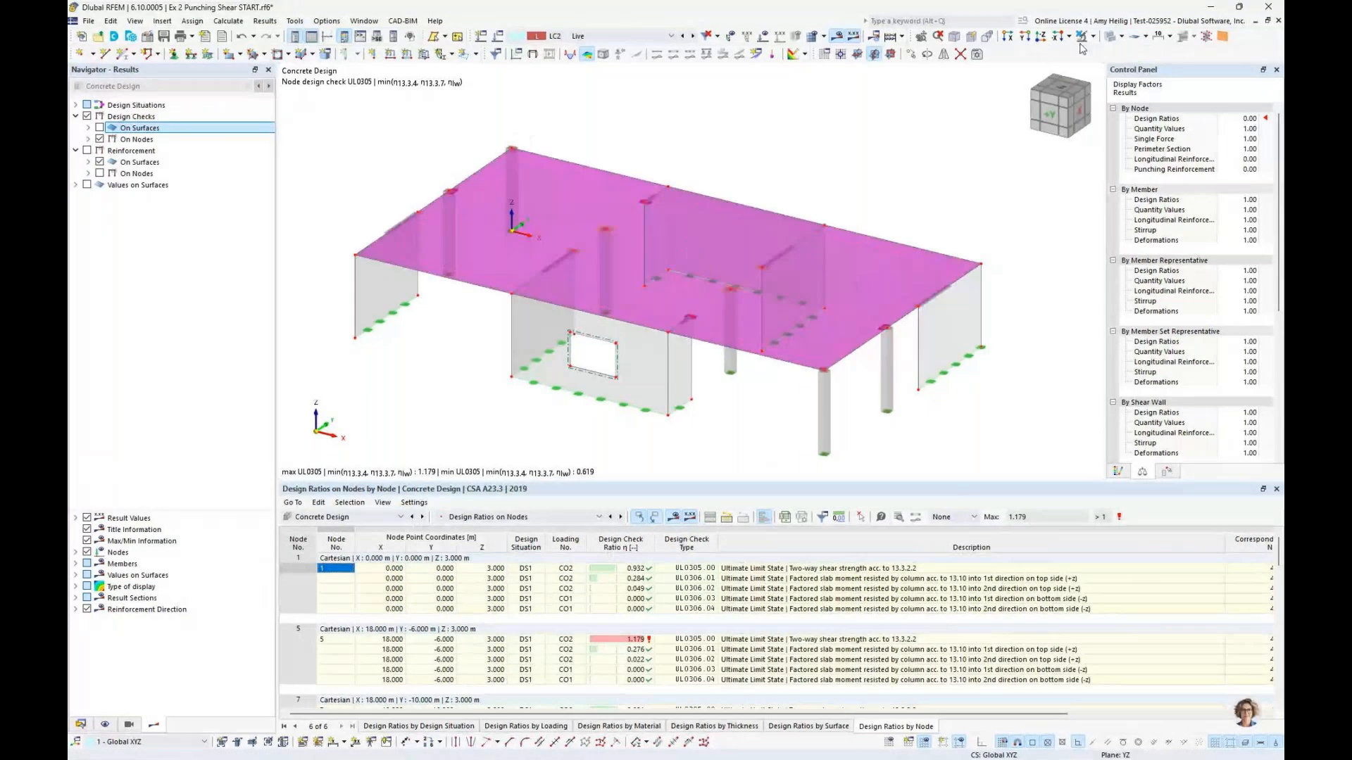
pyautogui.click(1093, 36)
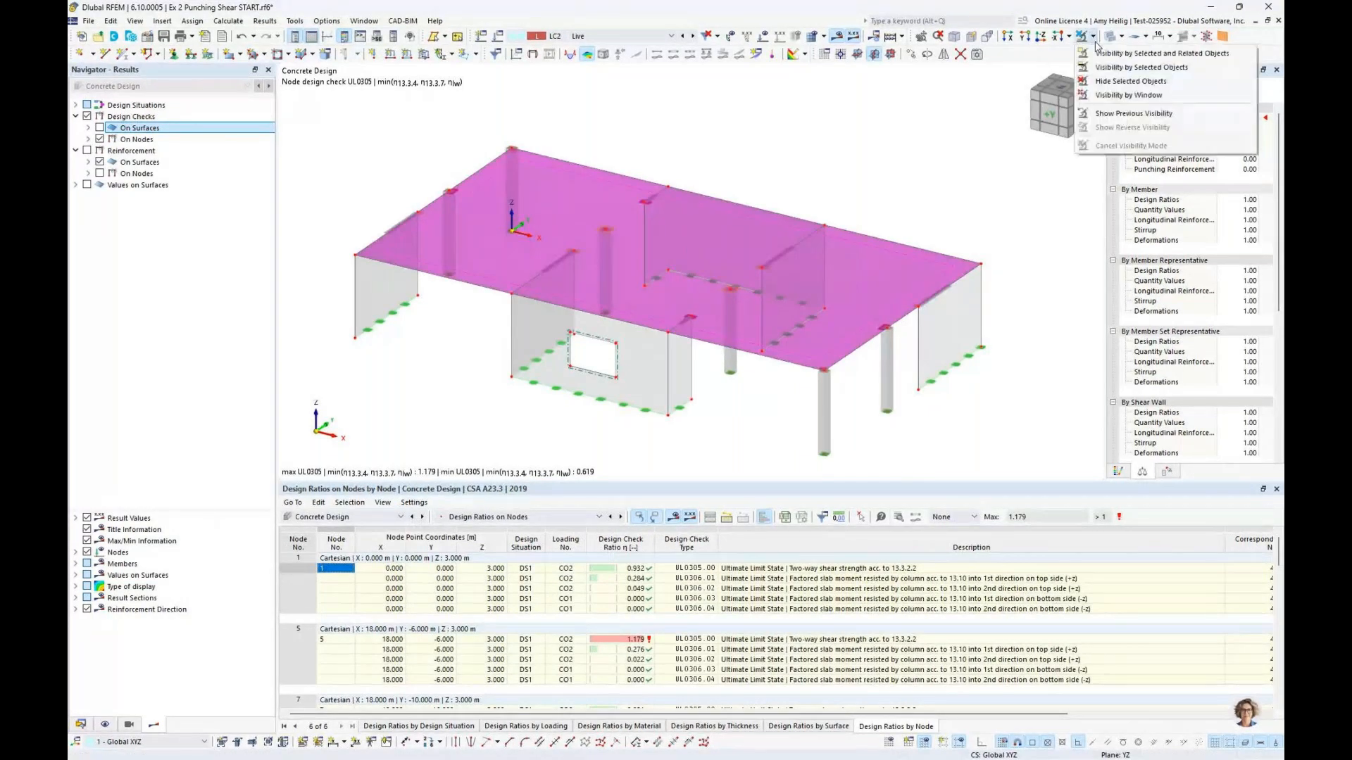
pyautogui.click(1109, 53)
pyautogui.click(1043, 39)
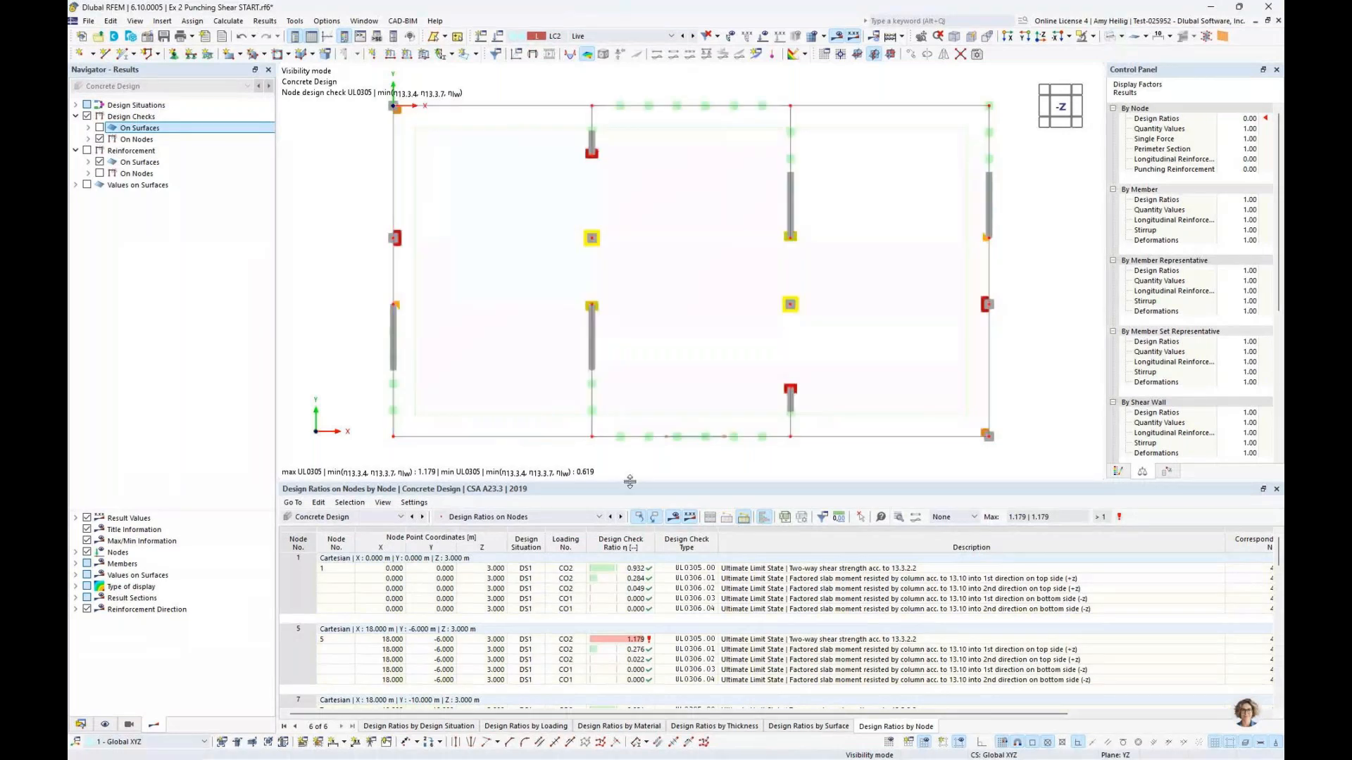
pyautogui.moveTo(630, 481); pyautogui.dragTo(629, 561)
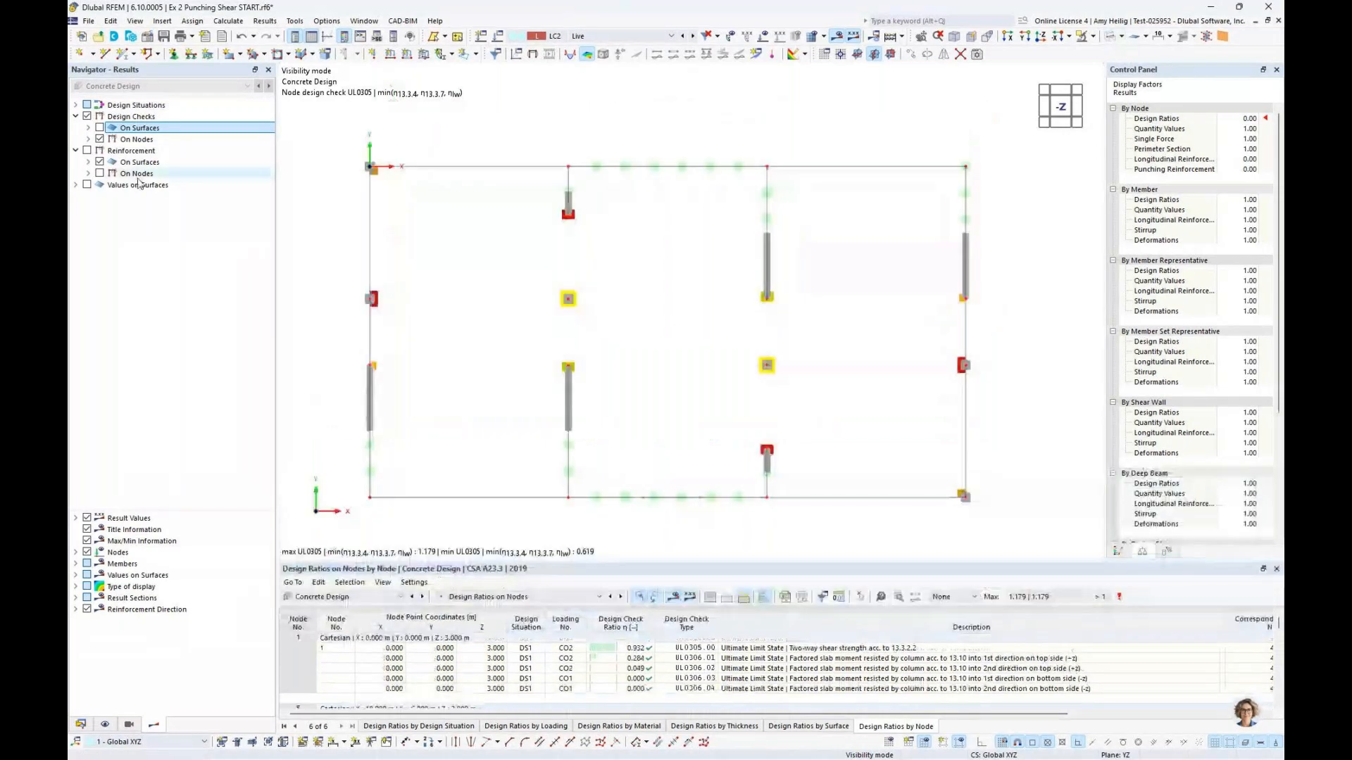
# Step: List the available node check types and locate the checks of nodes 1, 5 and 7 on the slab plan
pyautogui.click(89, 139)
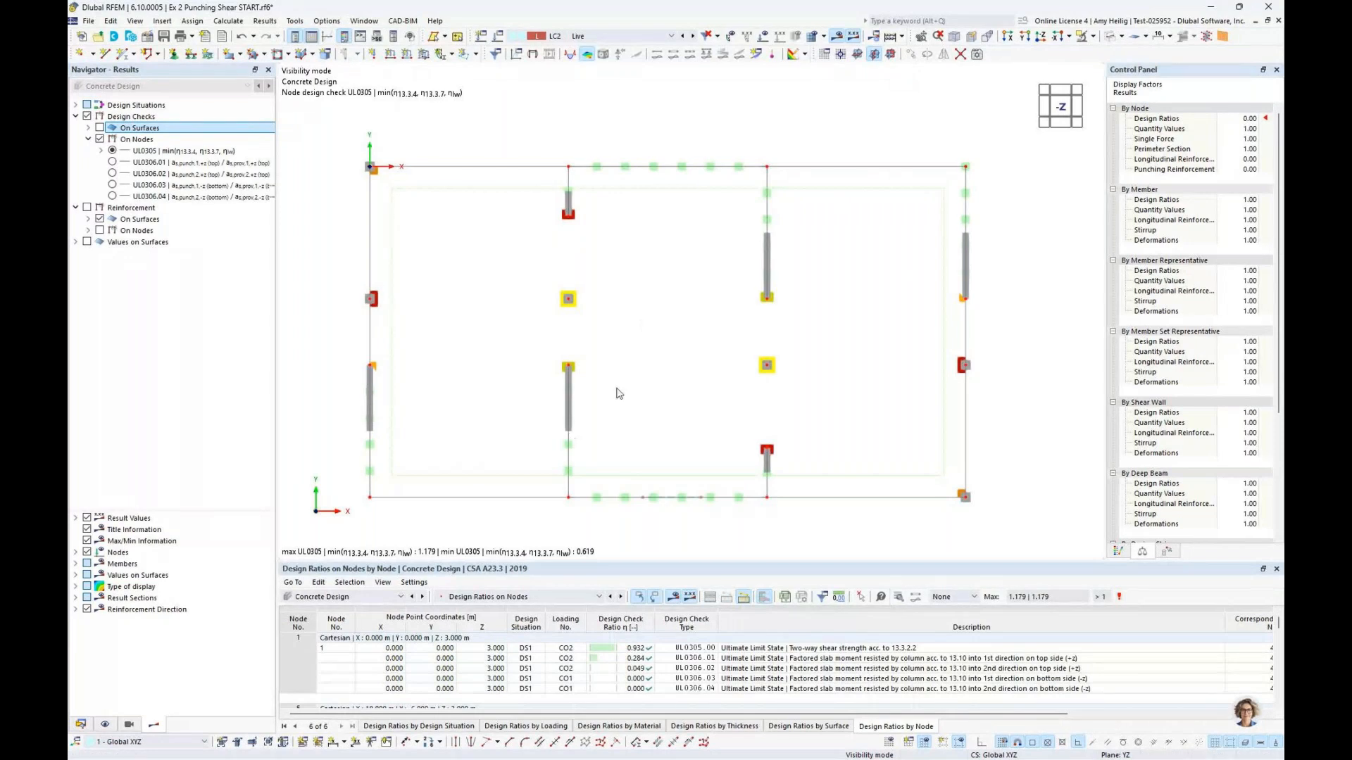
pyautogui.moveTo(676, 562); pyautogui.dragTo(684, 378)
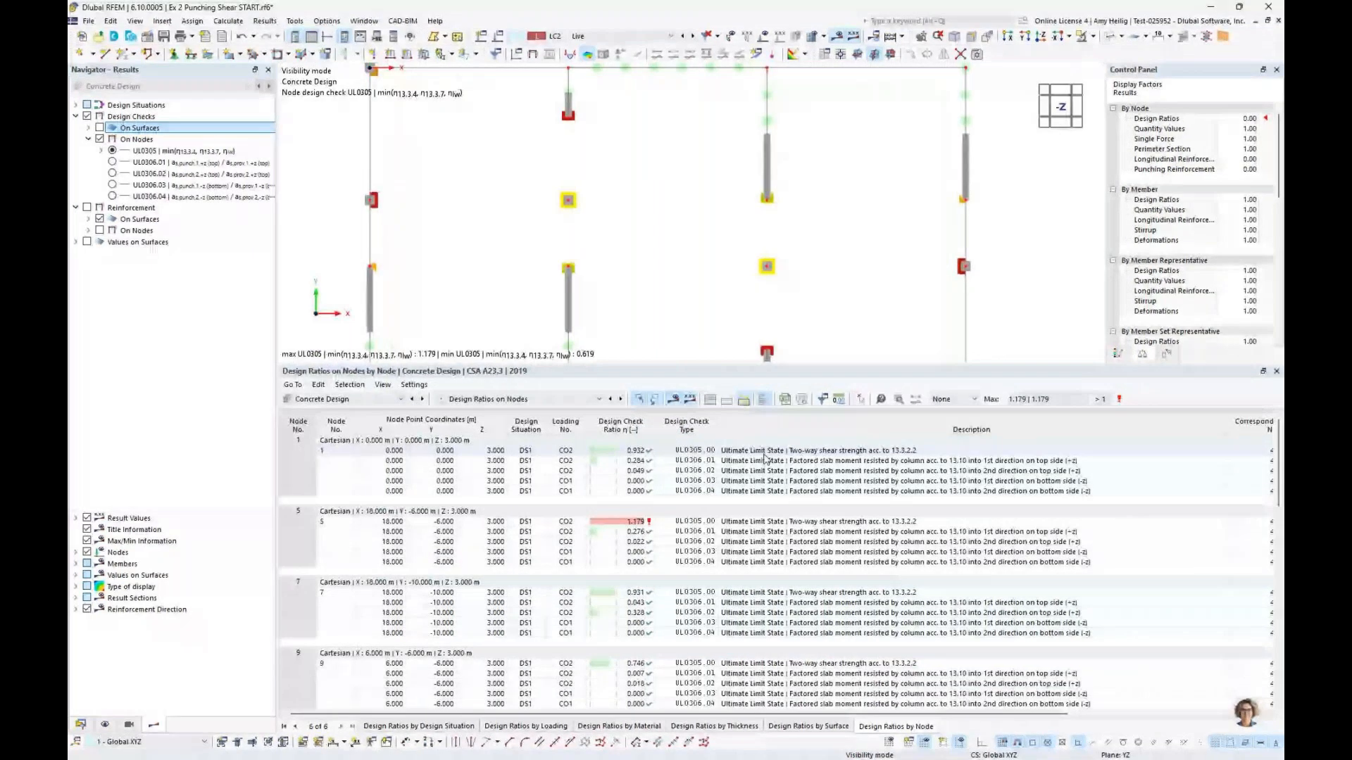
pyautogui.click(765, 458)
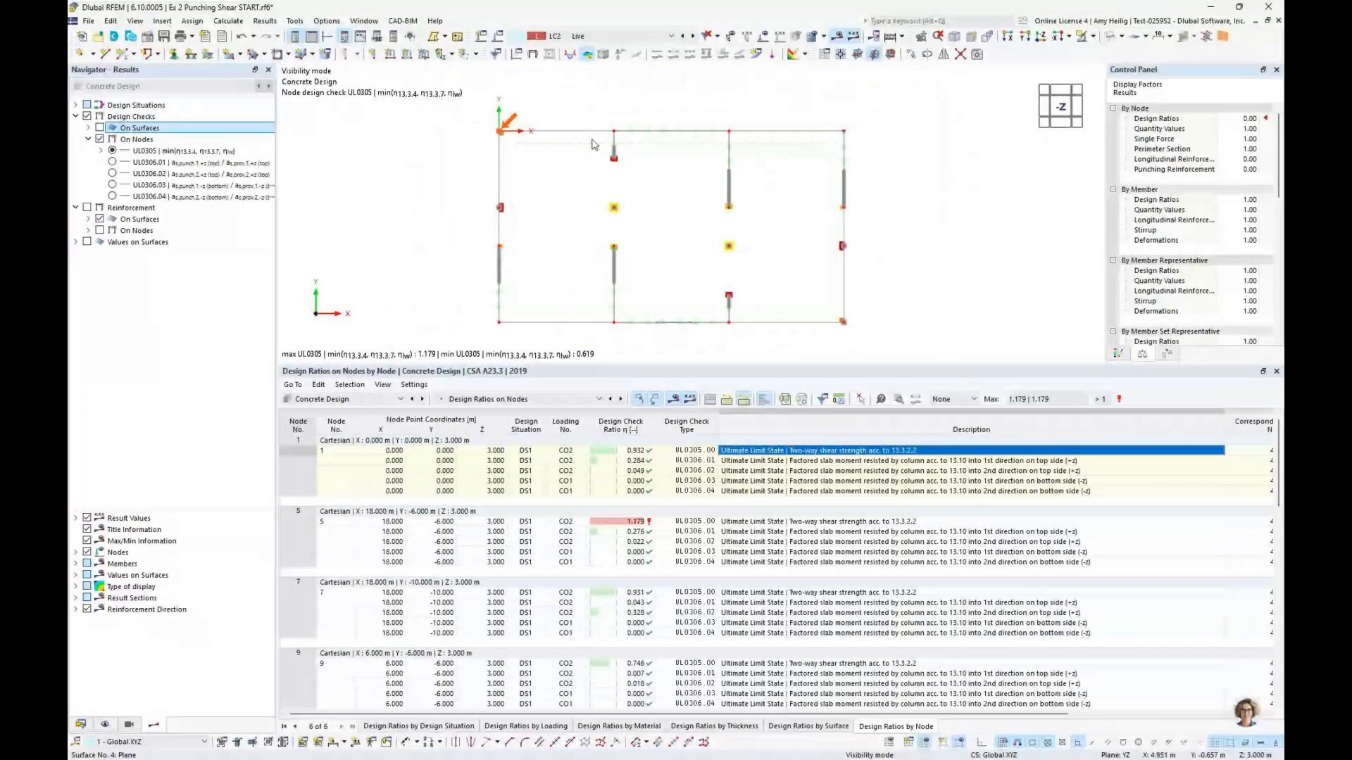
pyautogui.click(728, 542)
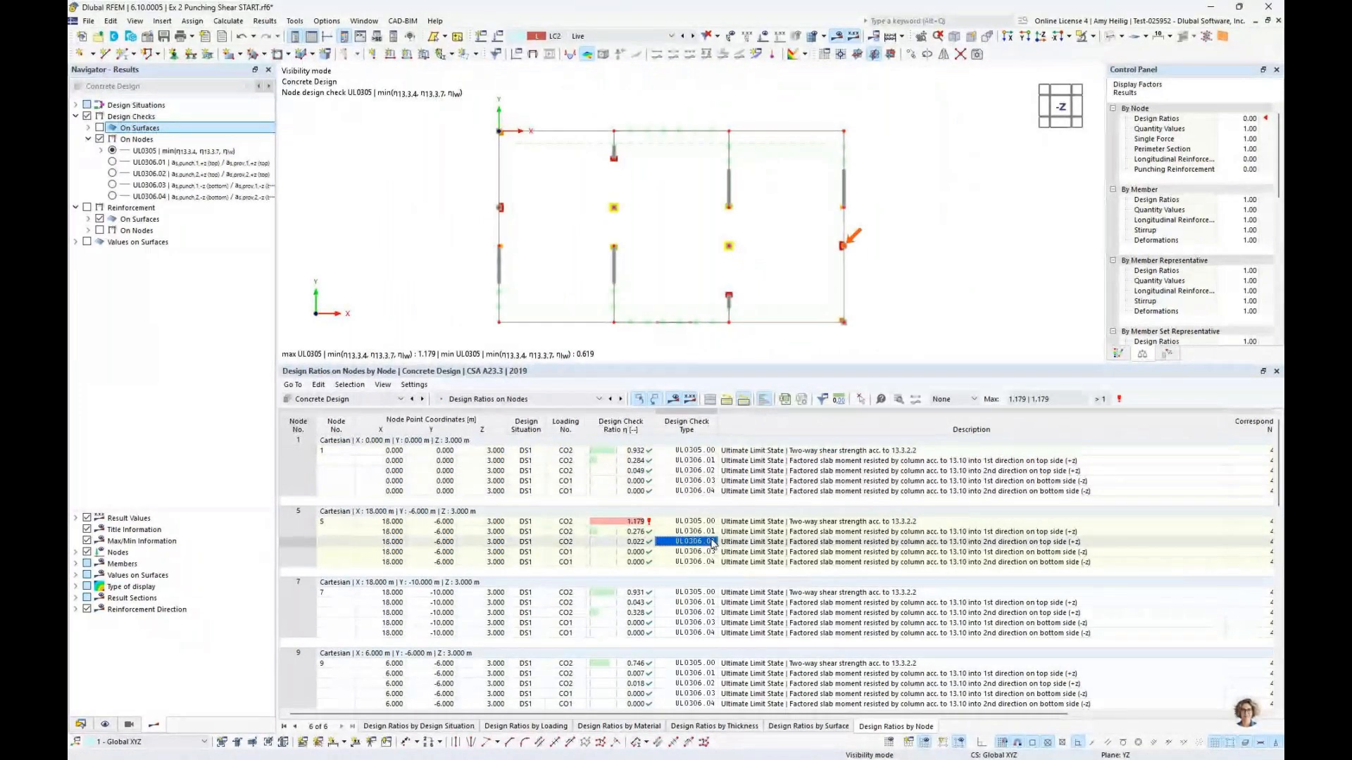
pyautogui.click(728, 613)
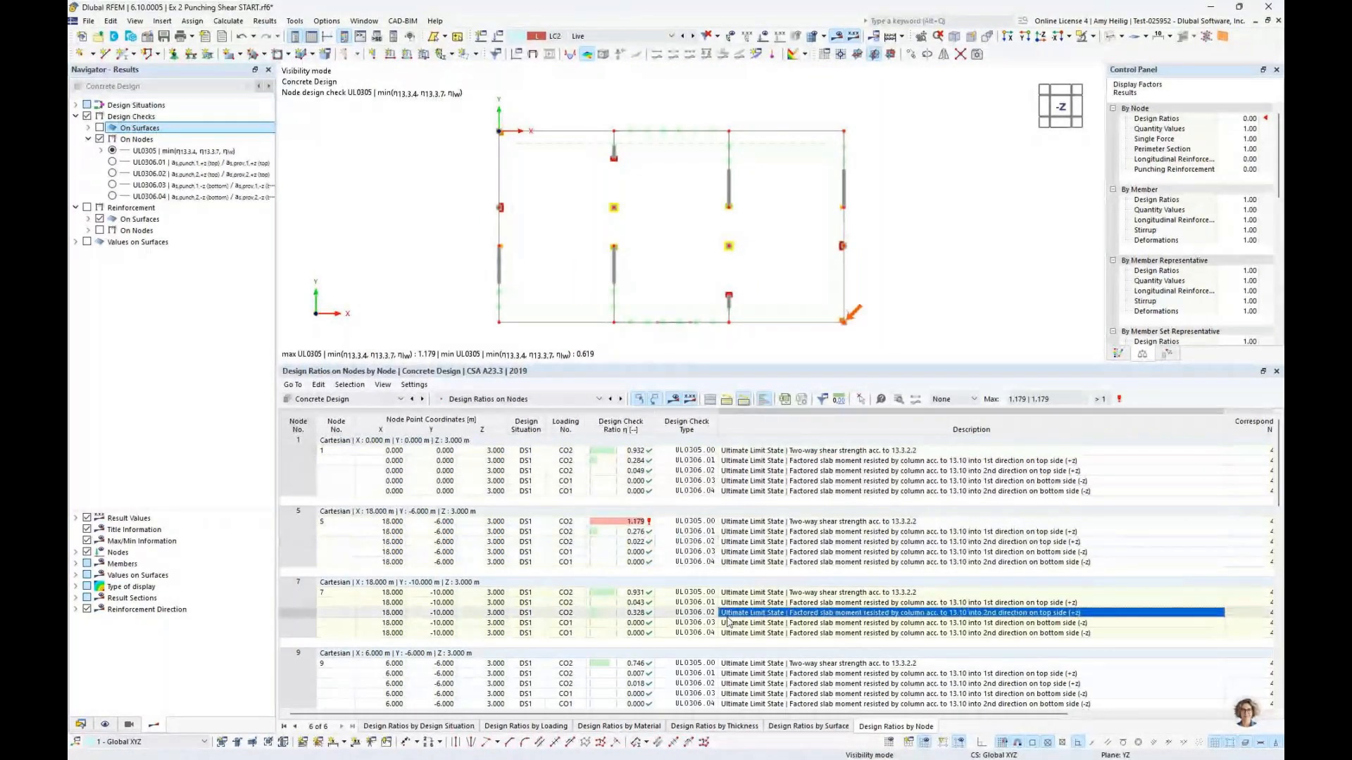
# Step: Examine the design check details of UL0305.00, two-way shear strength, at node 5 down to the final ratio
pyautogui.click(804, 525)
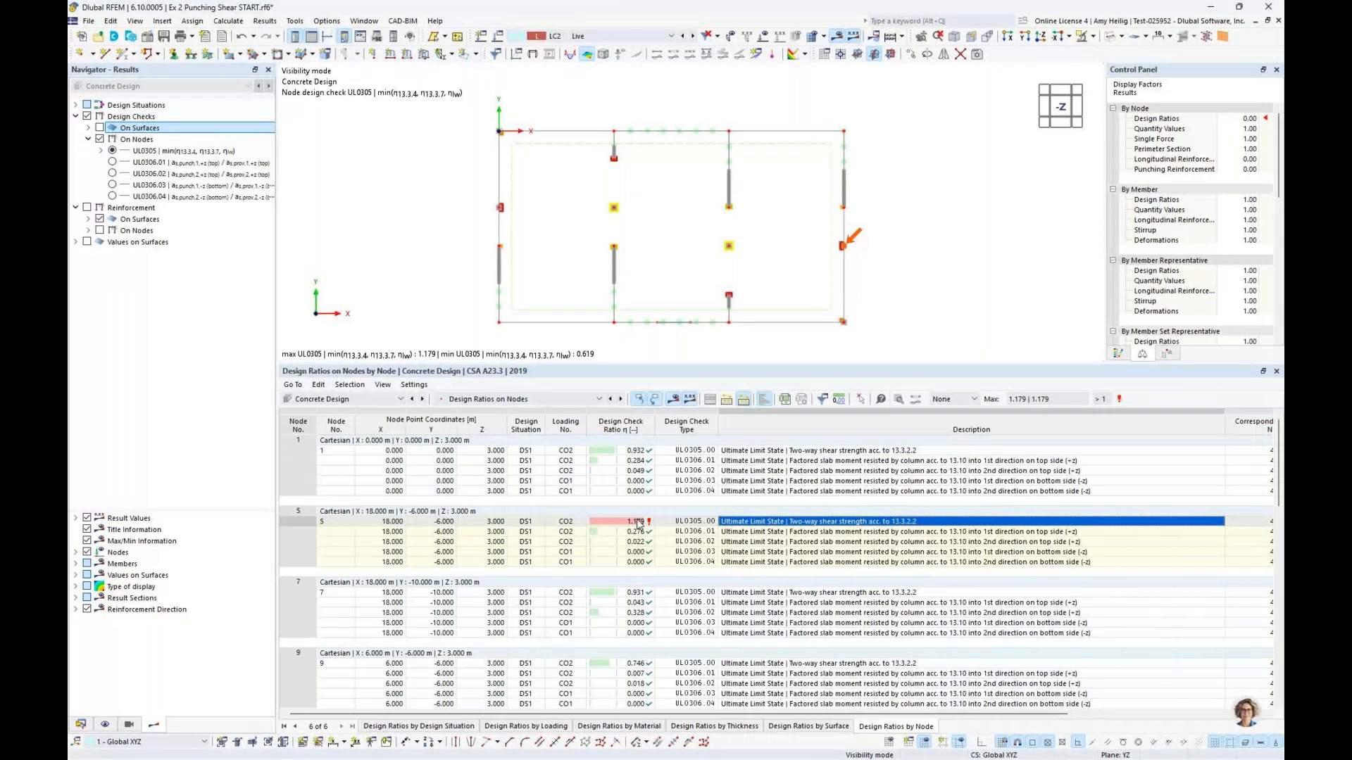
pyautogui.click(898, 399)
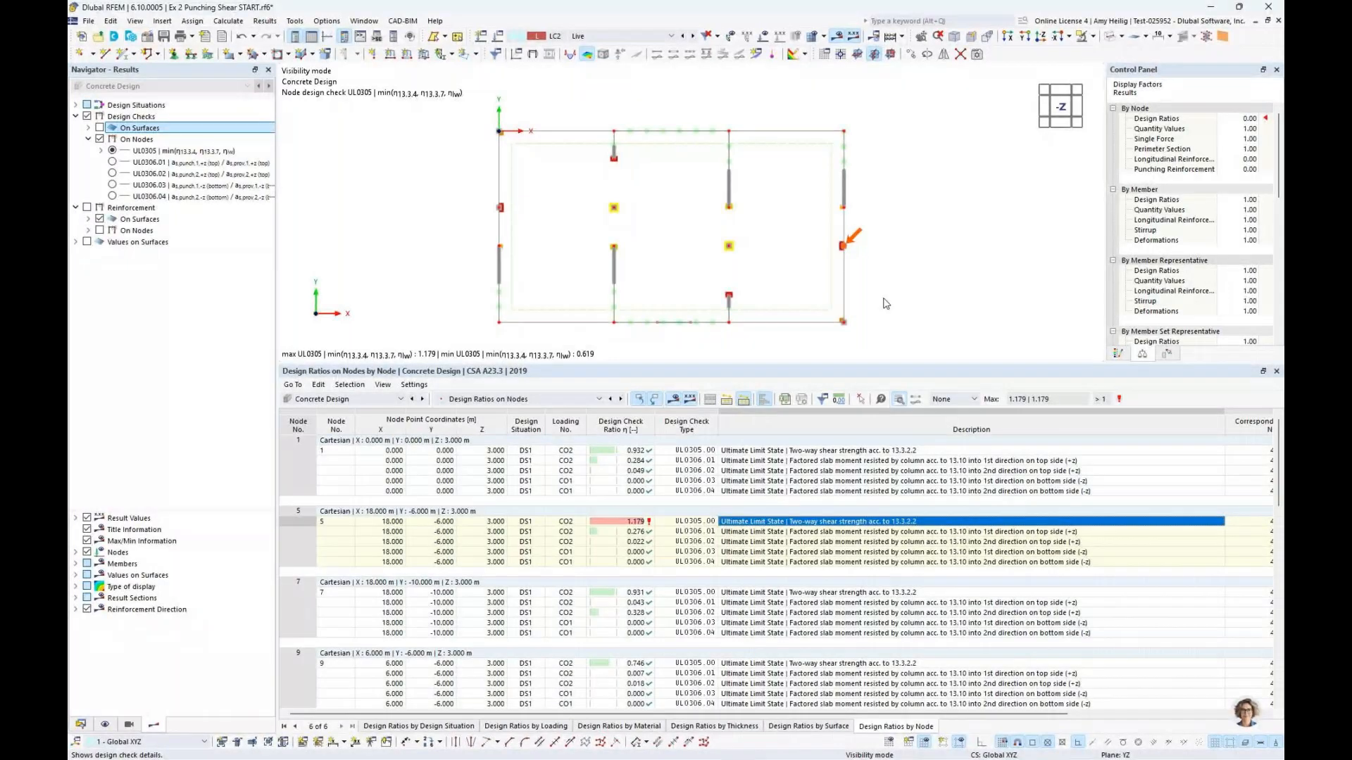
pyautogui.scroll(-5, 984, 374)
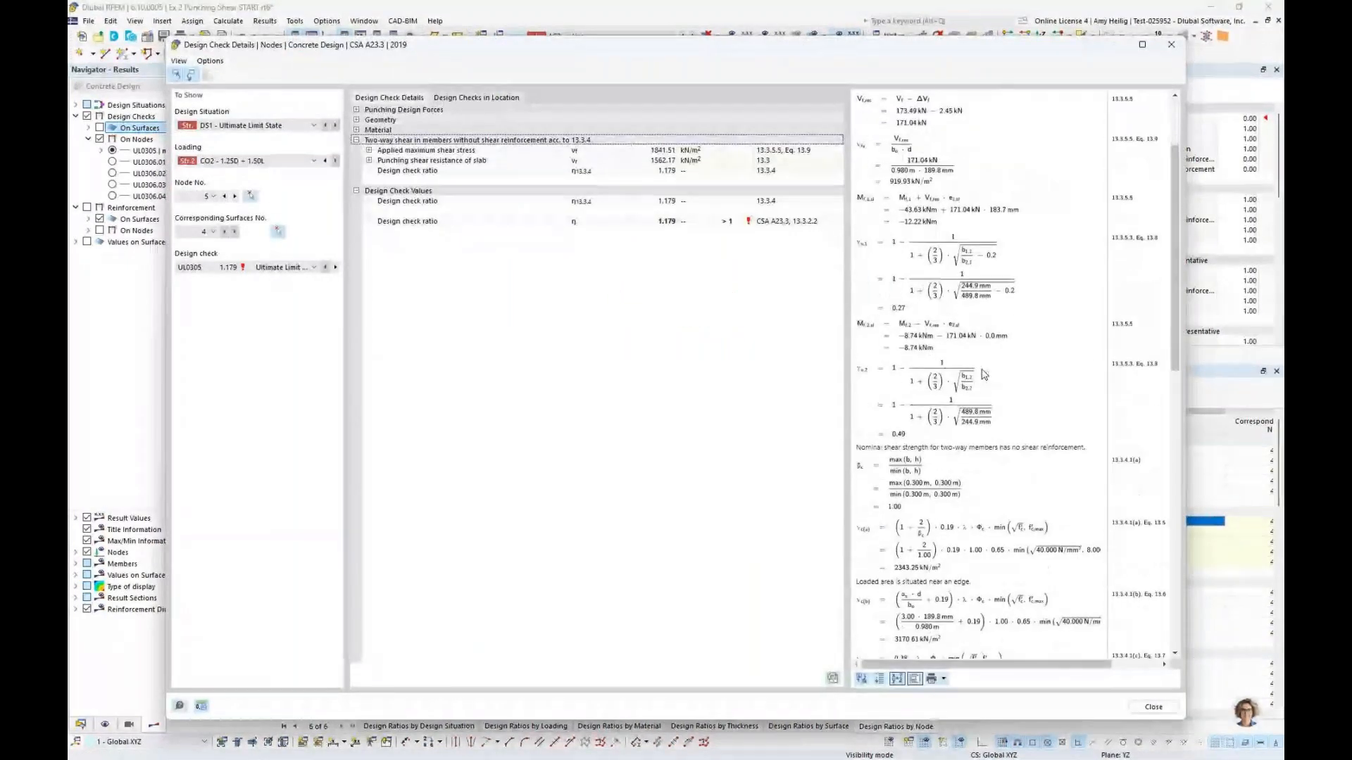
pyautogui.scroll(-1, 984, 374)
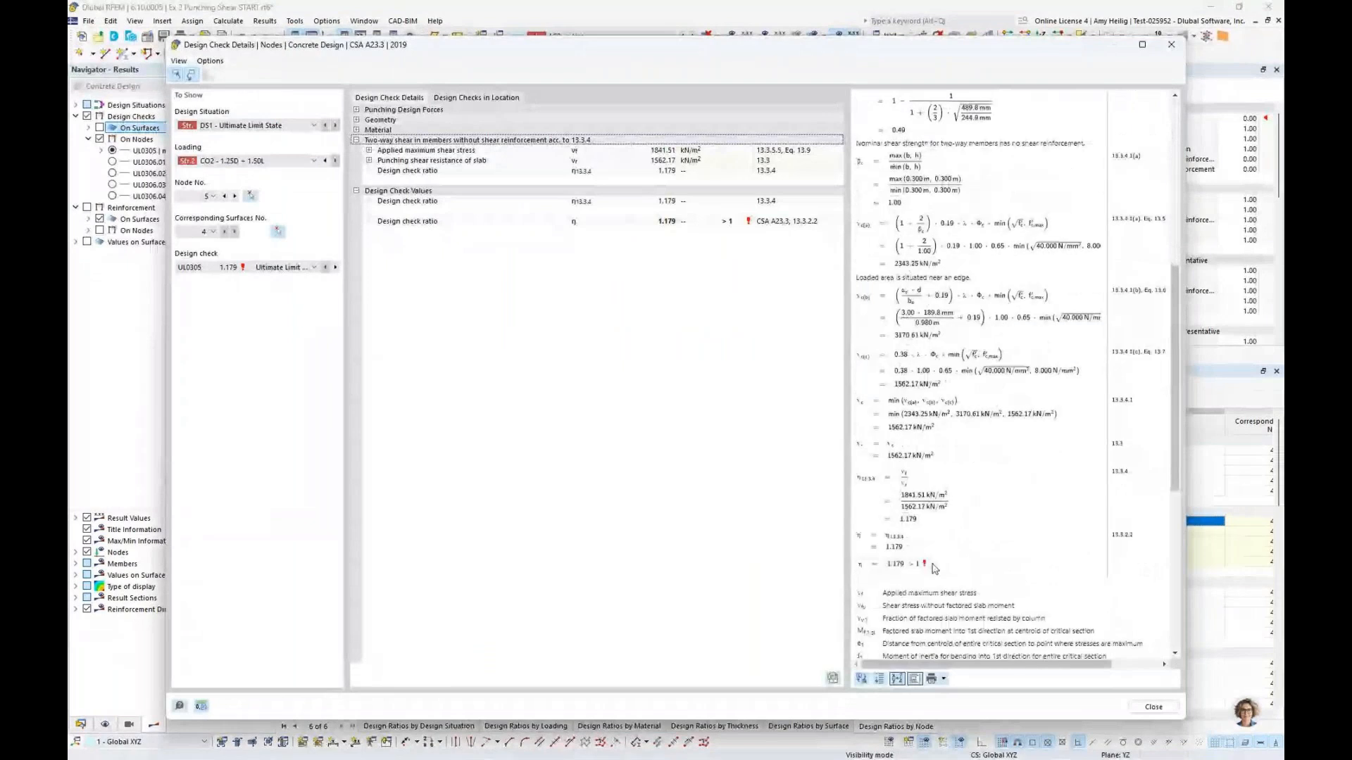
pyautogui.keyDown('ctrl'); pyautogui.scroll(2, 934, 567); pyautogui.keyUp('ctrl')
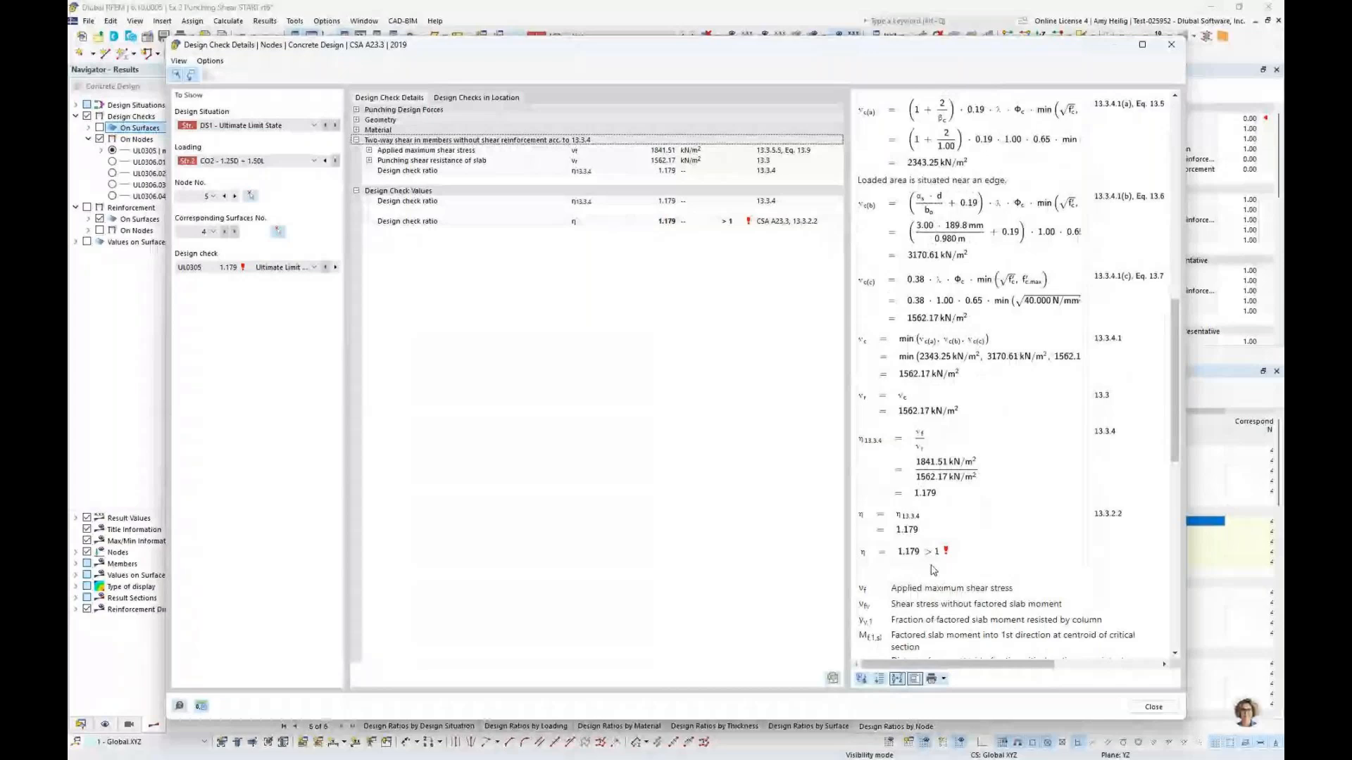
pyautogui.scroll(-1, 934, 570)
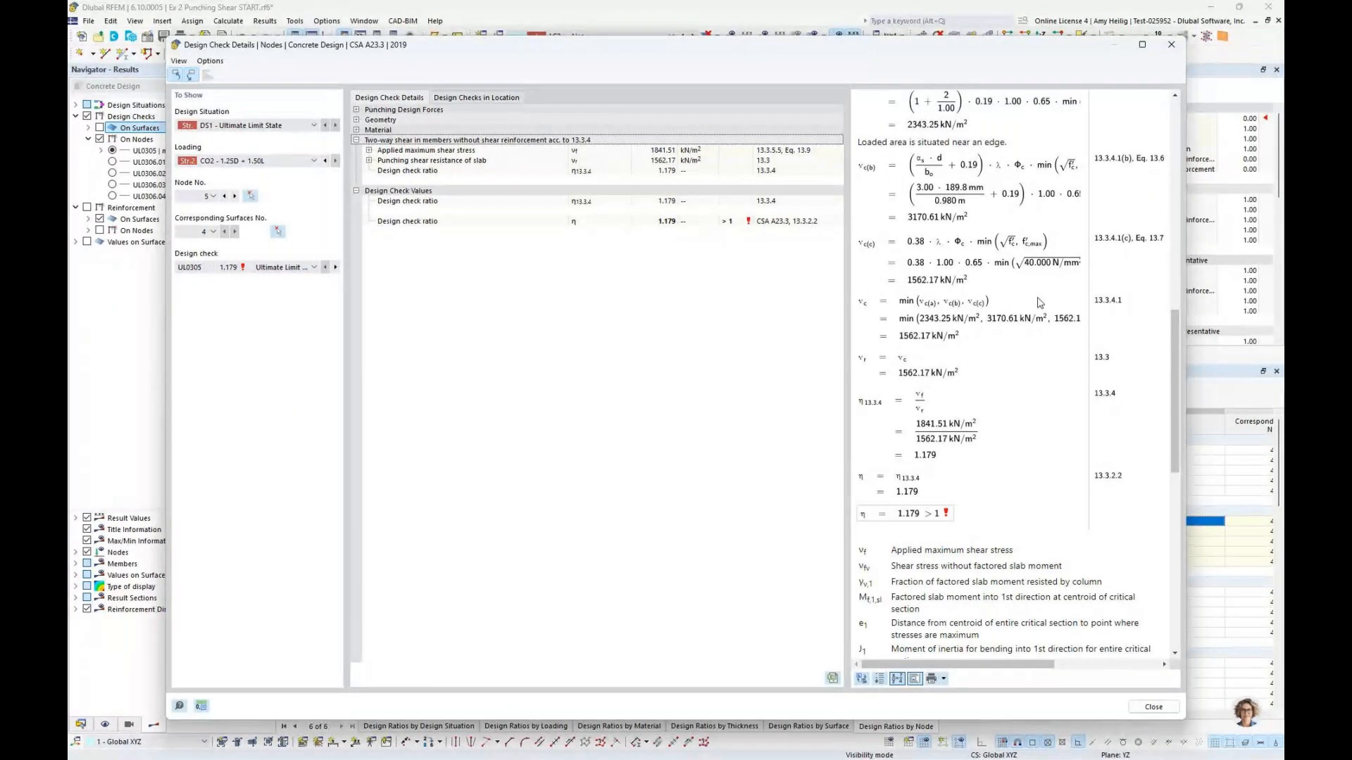
pyautogui.click(1171, 47)
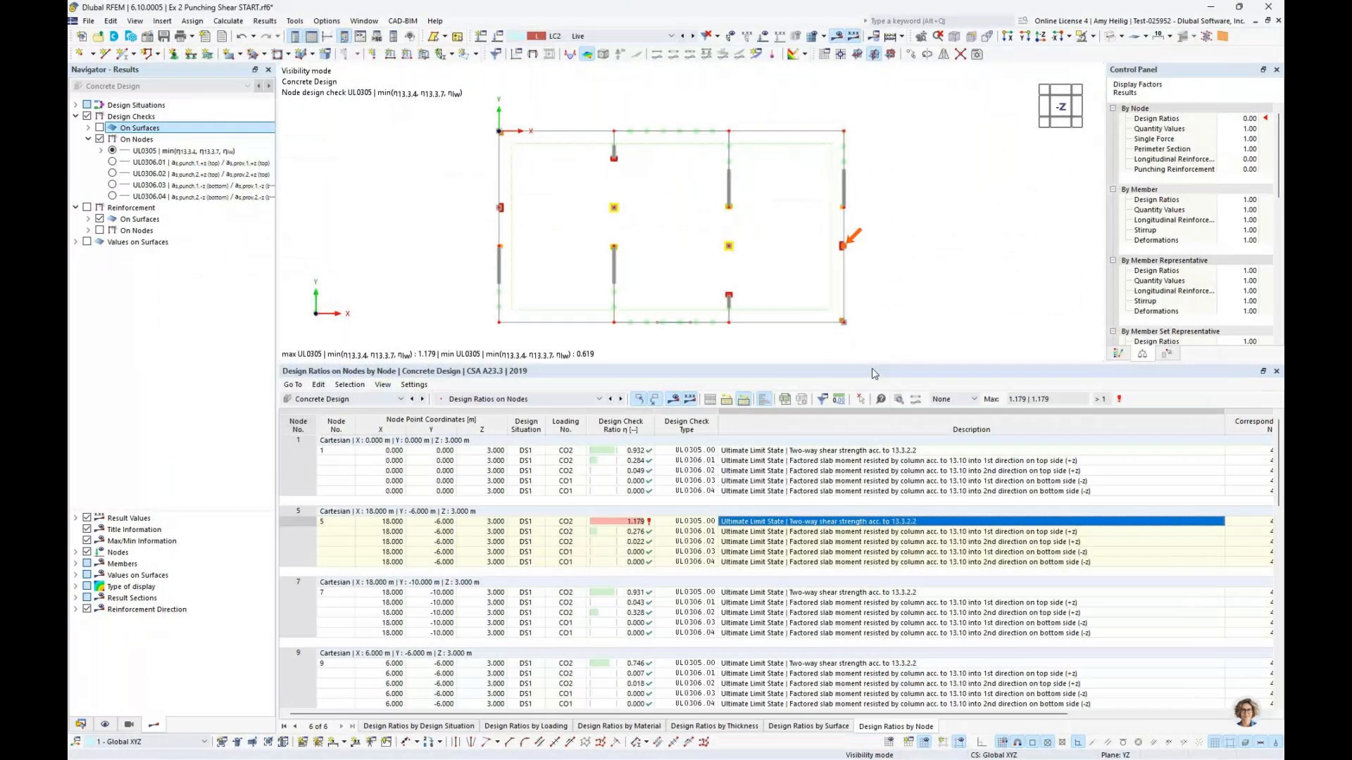
# Step: Filter the nodal design ratios to those greater than 1 and locate each listed node on the slab plan
pyautogui.click(974, 400)
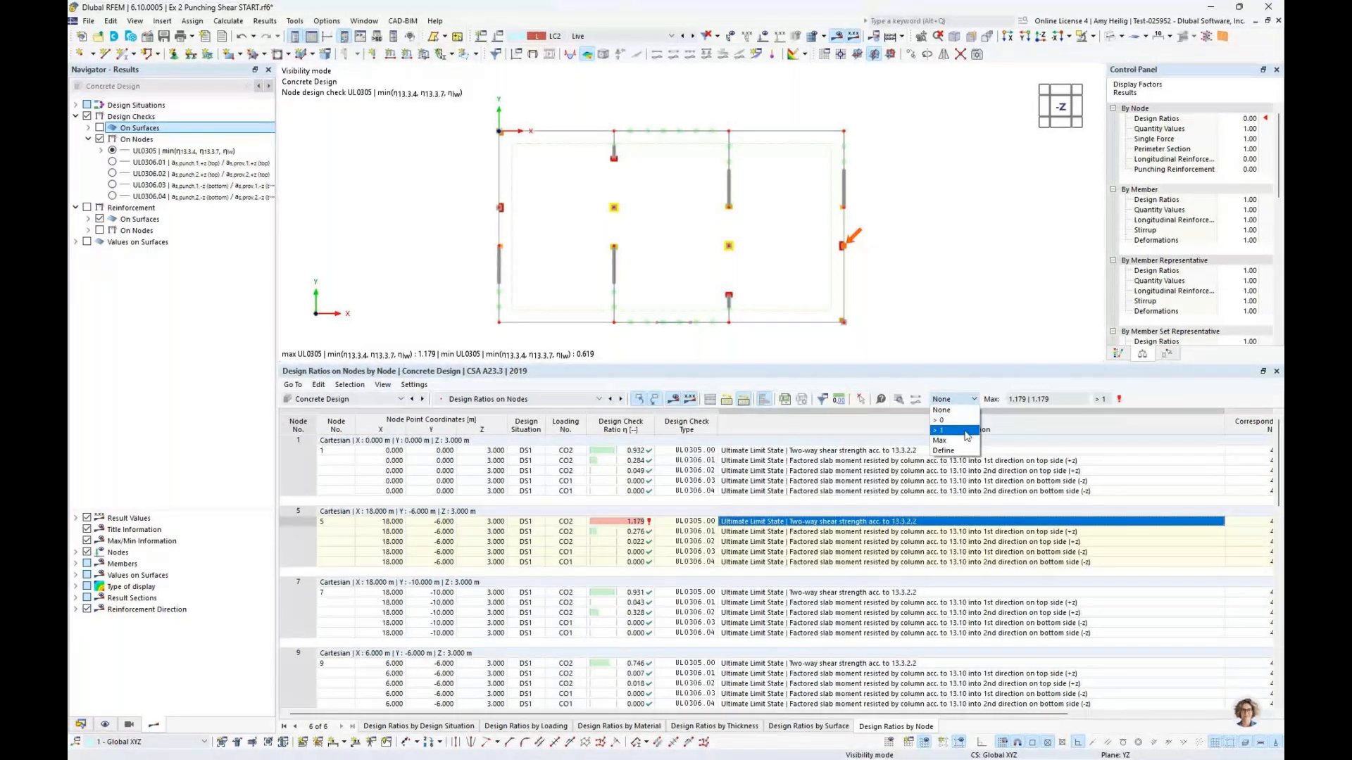
pyautogui.click(955, 430)
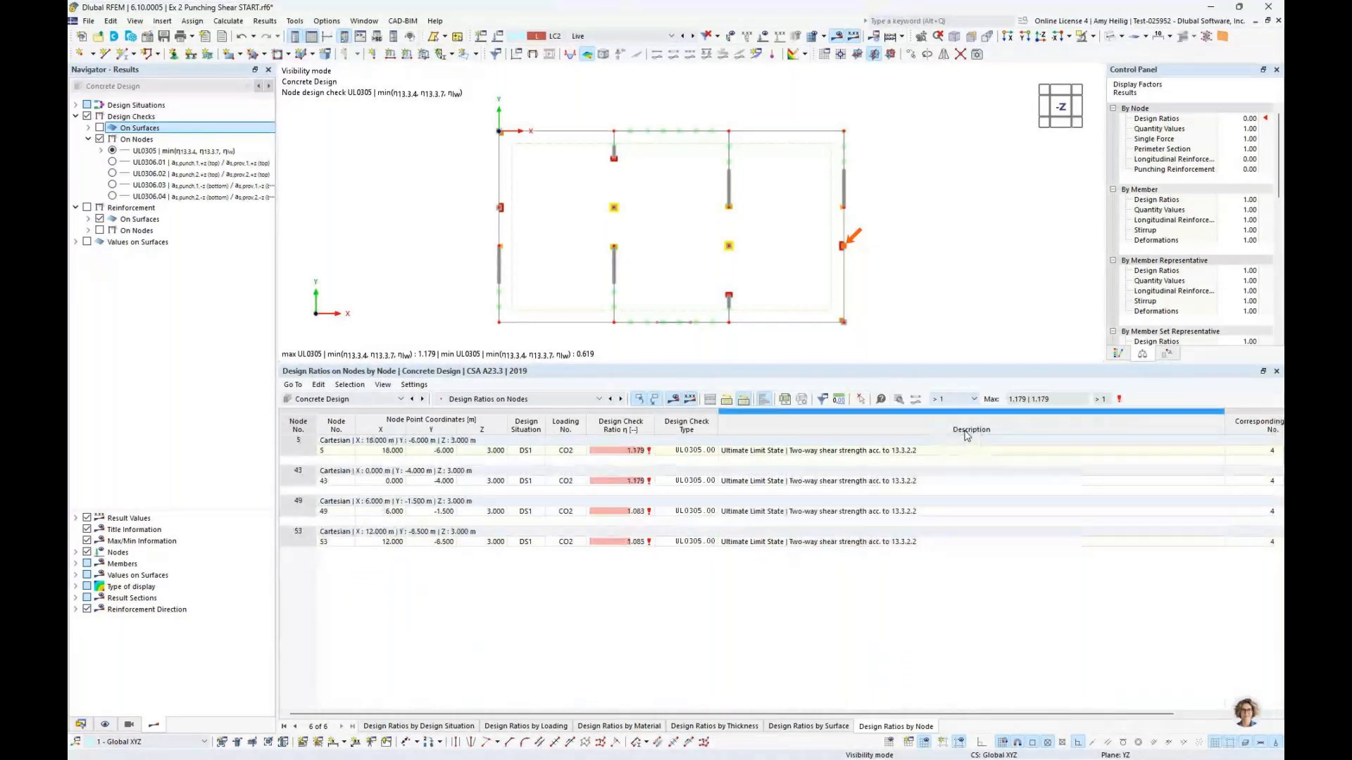
pyautogui.click(868, 454)
pyautogui.click(862, 481)
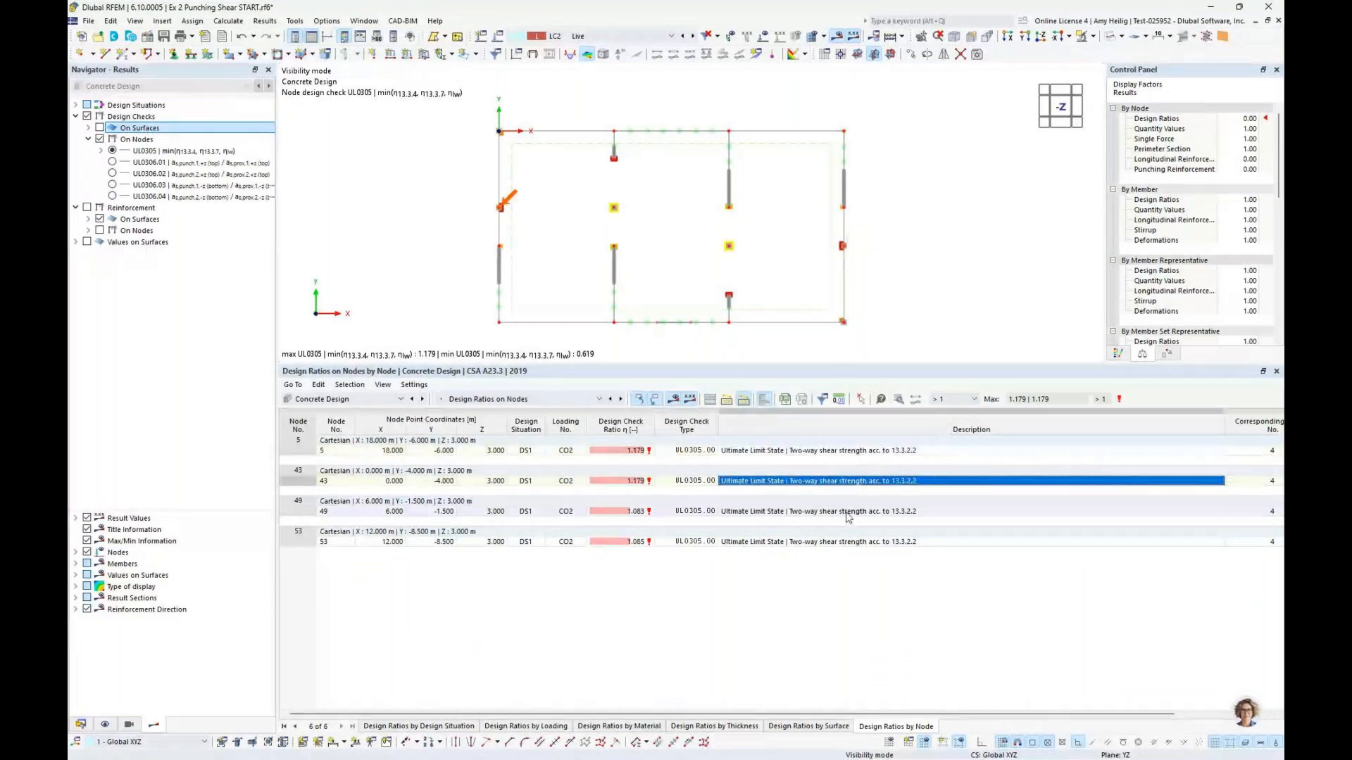
pyautogui.click(855, 511)
pyautogui.click(849, 543)
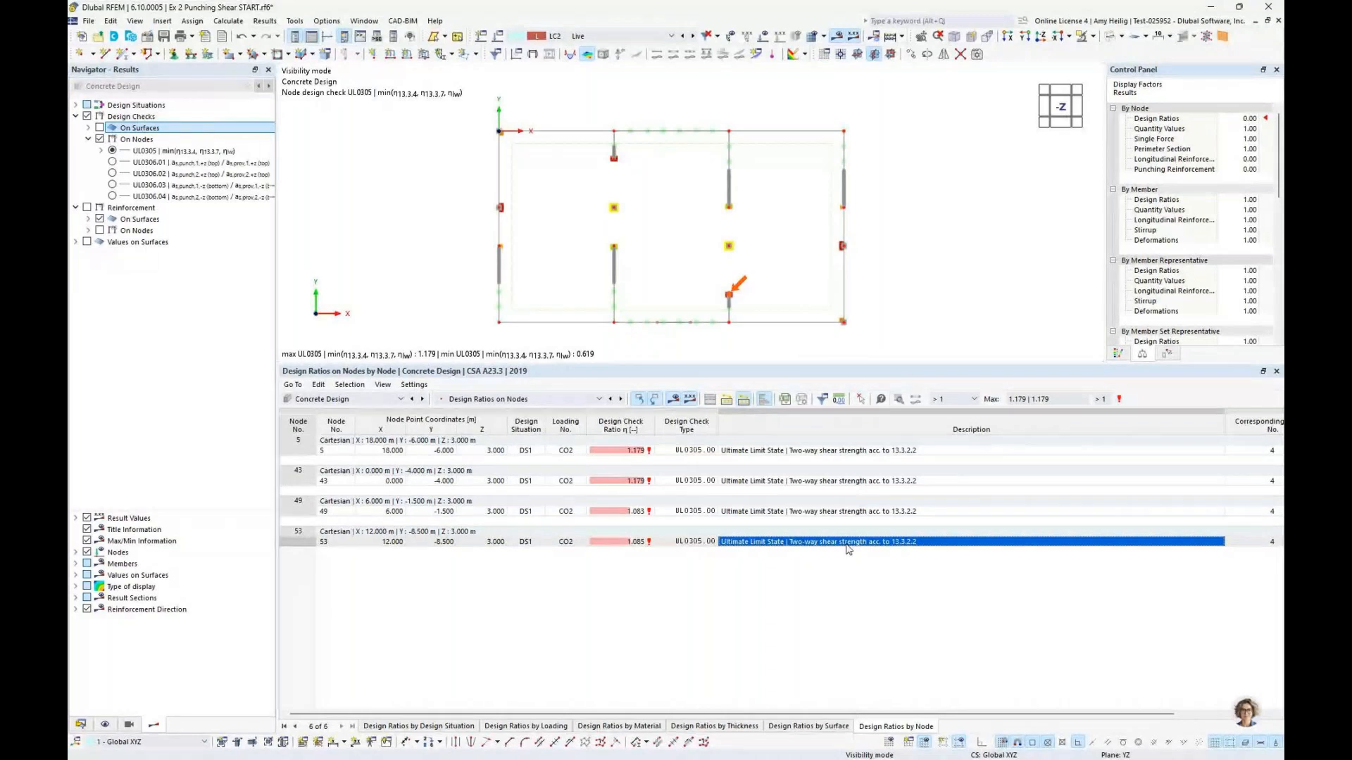
# Step: Select all the filtered two-way shear checks and isolate their nodes together with the related objects
pyautogui.click(770, 451)
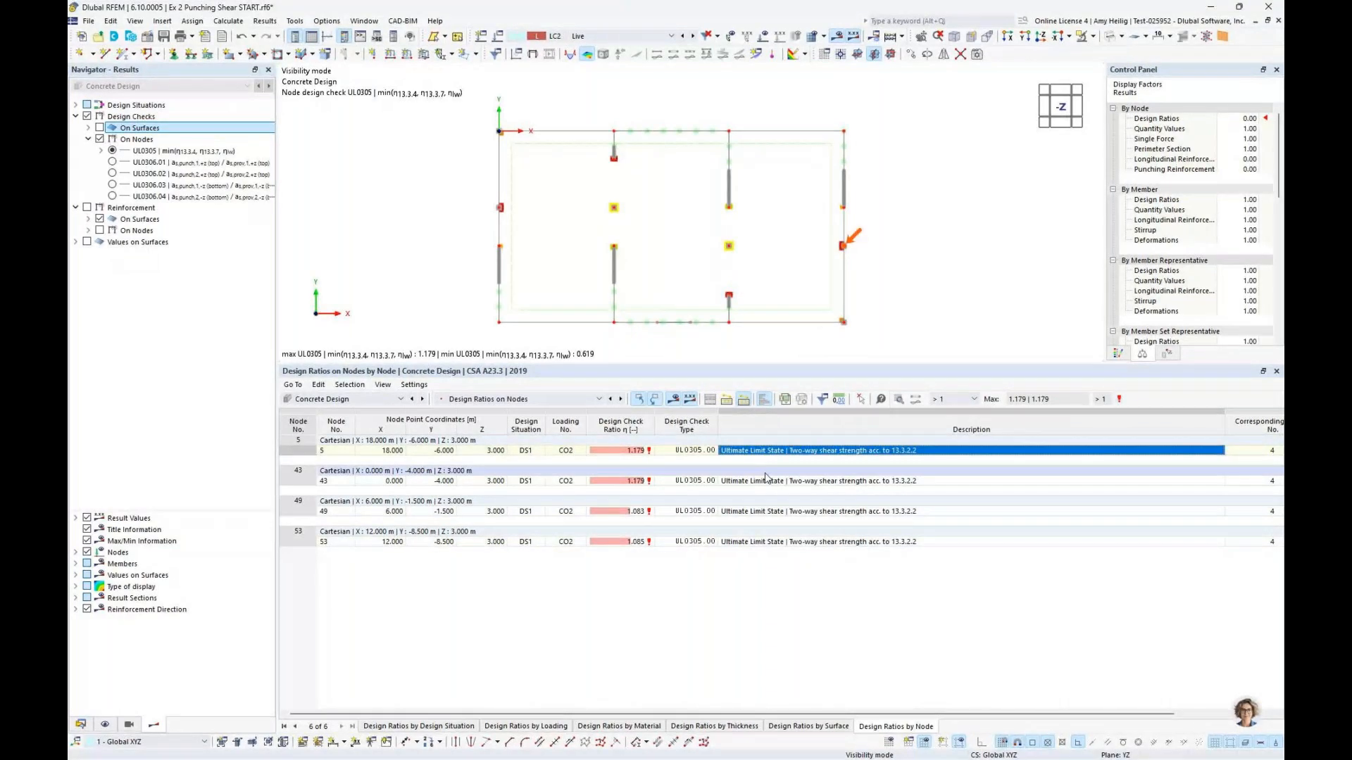
pyautogui.keyDown('shift'); pyautogui.click(763, 512); pyautogui.keyUp('shift')
pyautogui.keyDown('shift'); pyautogui.click(761, 542); pyautogui.keyUp('shift')
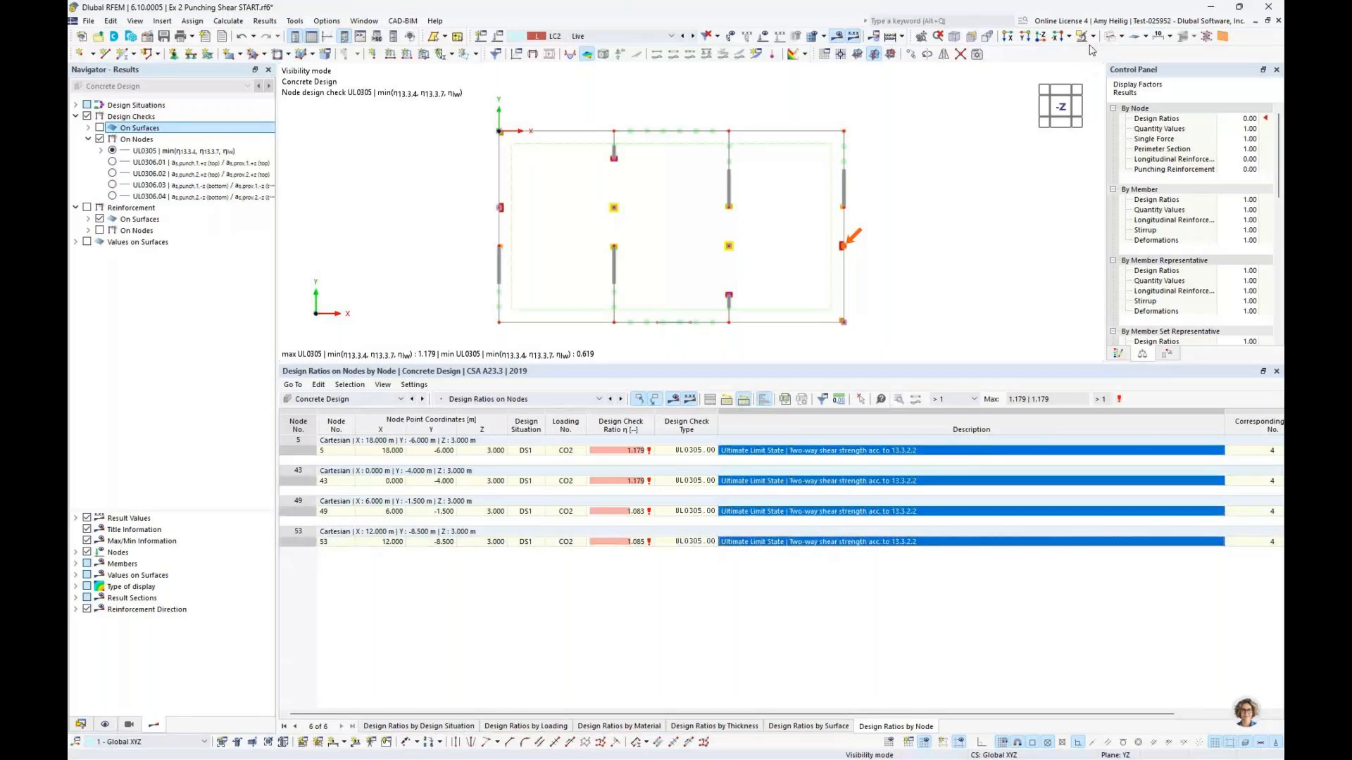
pyautogui.click(1093, 36)
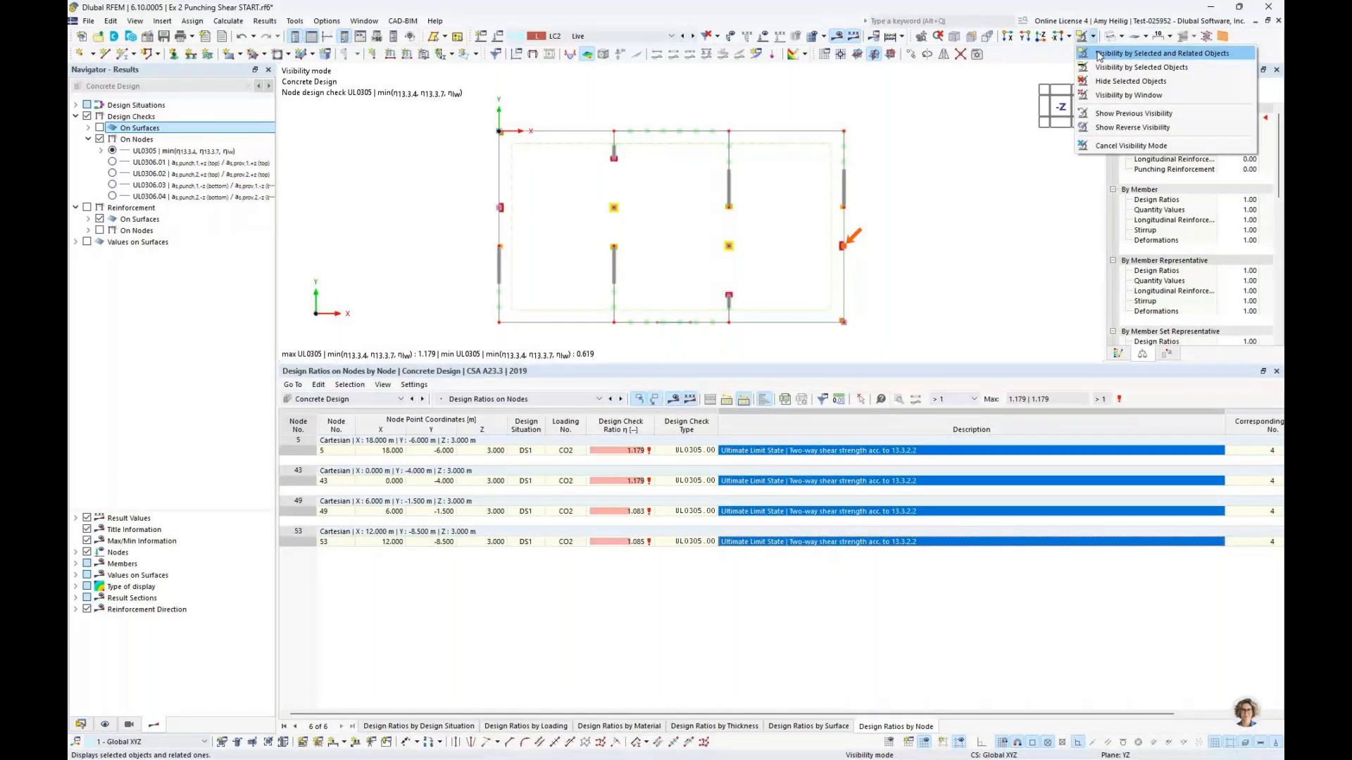
pyautogui.click(1099, 54)
# Step: Edit nodes 5, 43, 49 and 53 together and create a new punching reinforcement for them
pyautogui.keyDown('ctrl'); pyautogui.moveTo(902, 274); pyautogui.dragTo(854, 157, button='middle'); pyautogui.keyUp('ctrl')
pyautogui.scroll(-1, 854, 157)
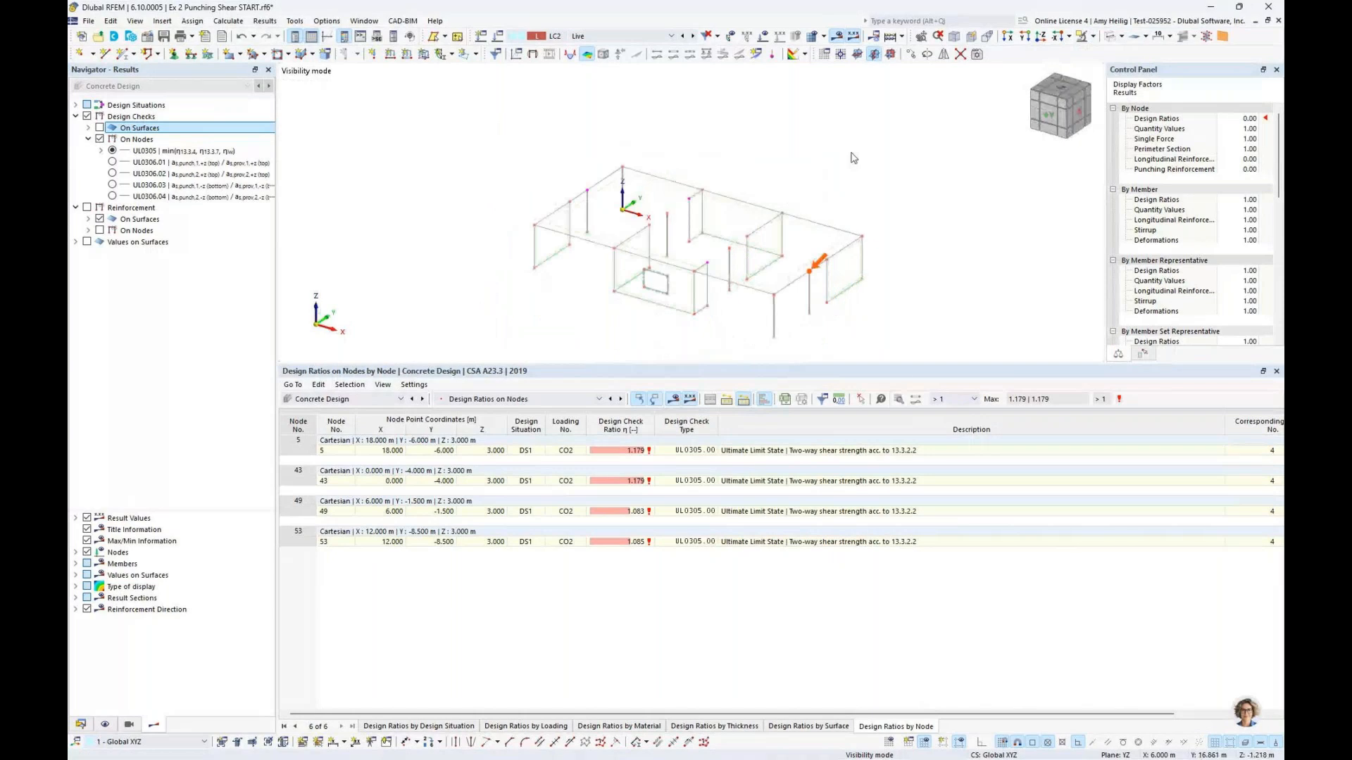
pyautogui.scroll(3, 761, 279)
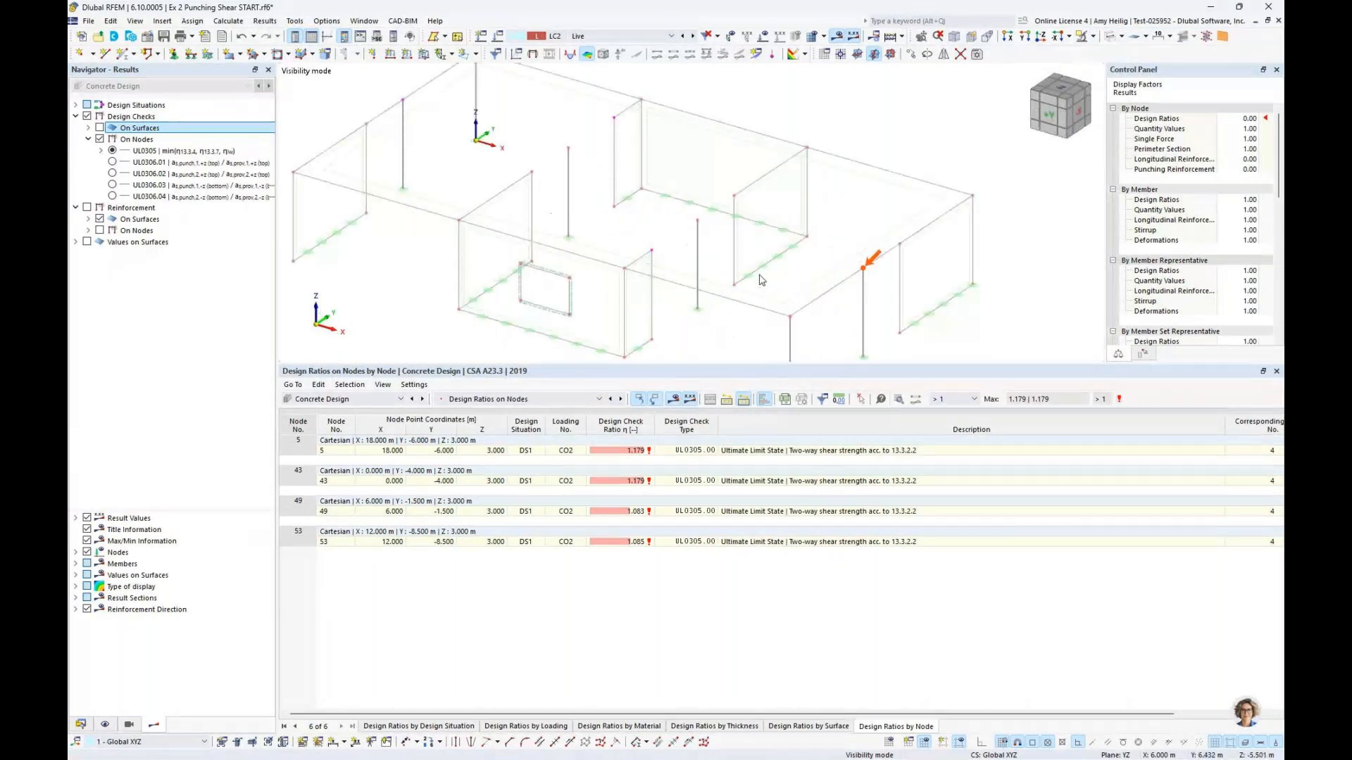
pyautogui.scroll(-1, 447, 128)
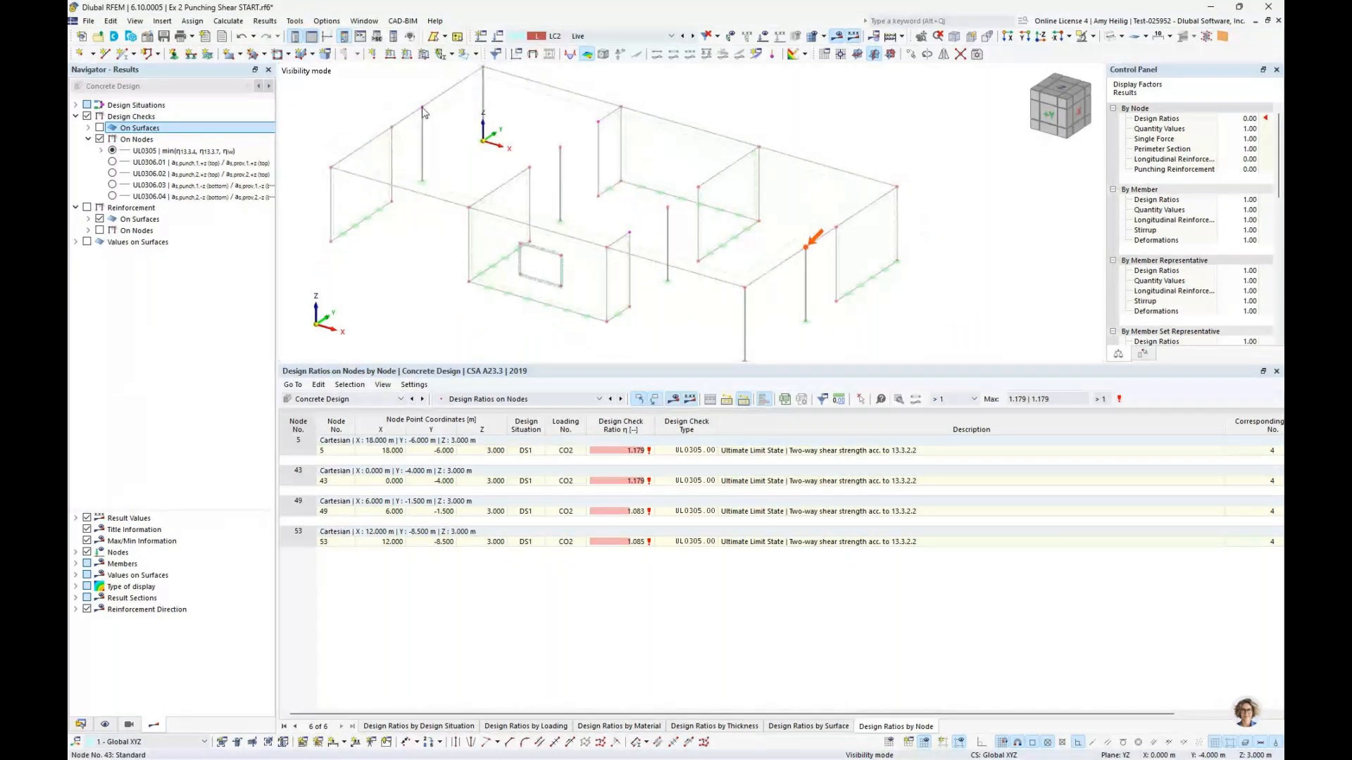
pyautogui.doubleClick(423, 110)
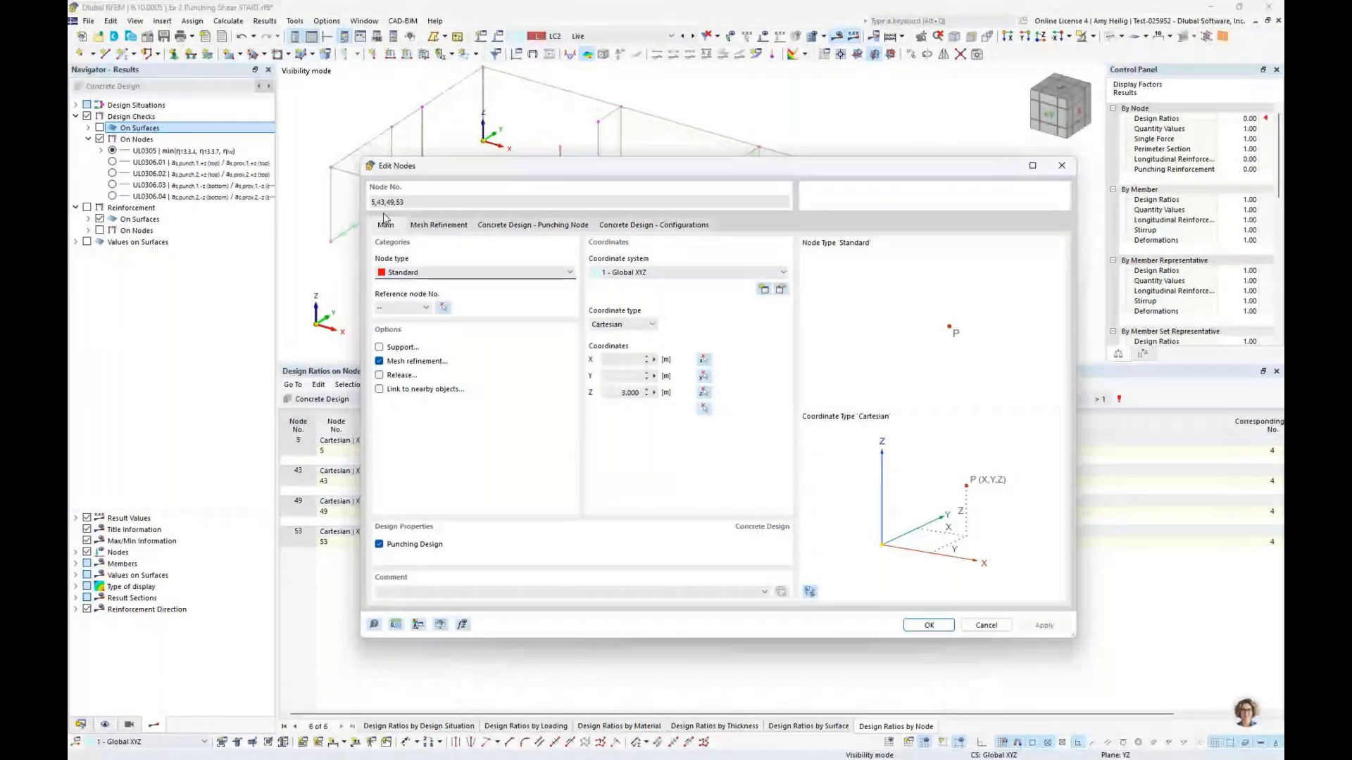
pyautogui.click(524, 226)
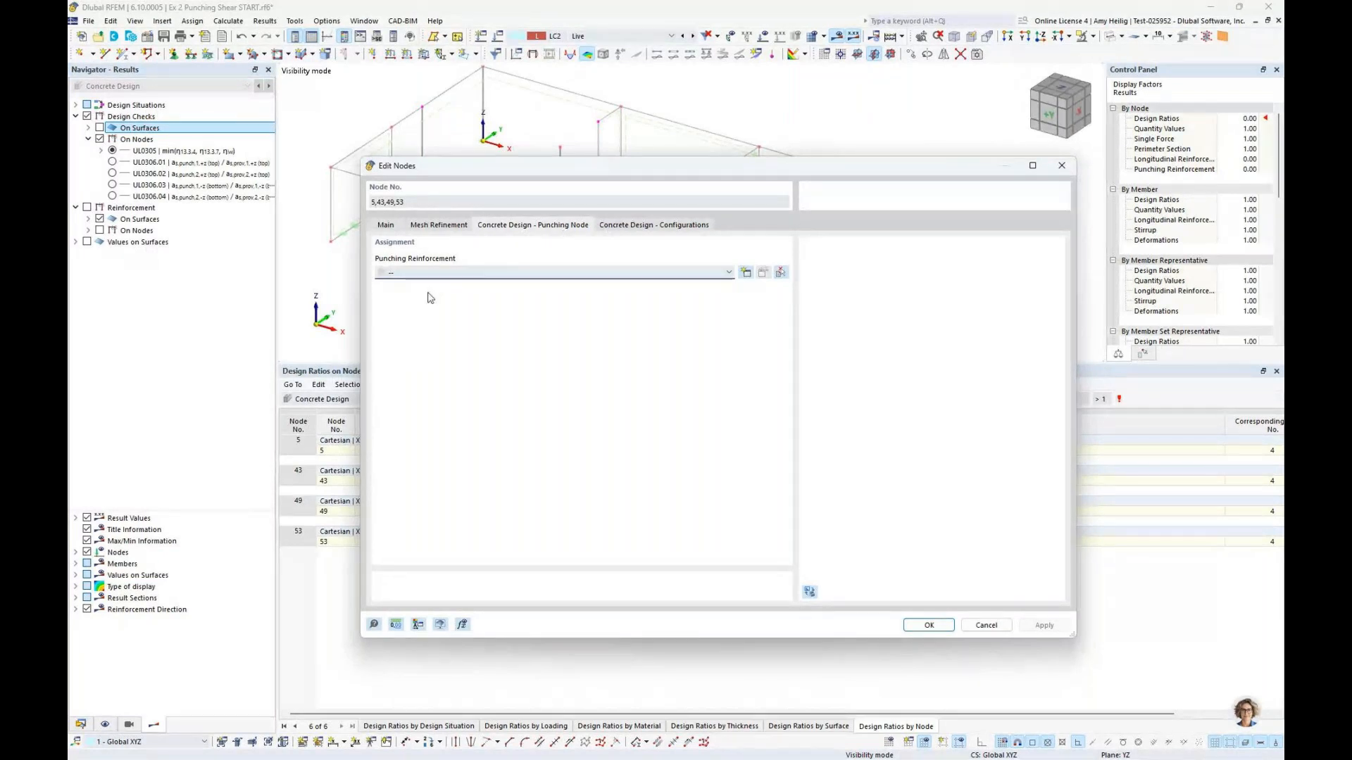
pyautogui.click(747, 276)
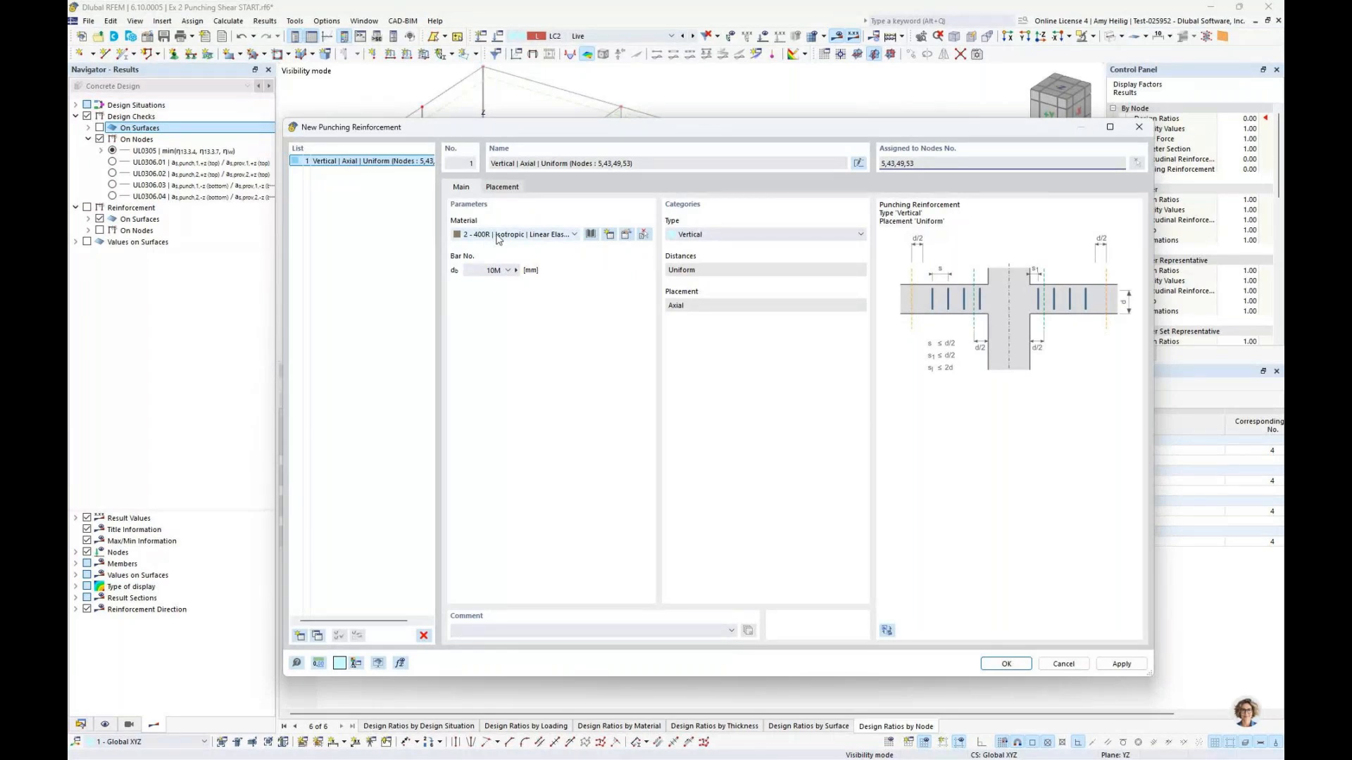
# Step: Browse the material library's reinforcing steels for standard CSA A23.3-19 and leave the library without choosing one
pyautogui.click(591, 235)
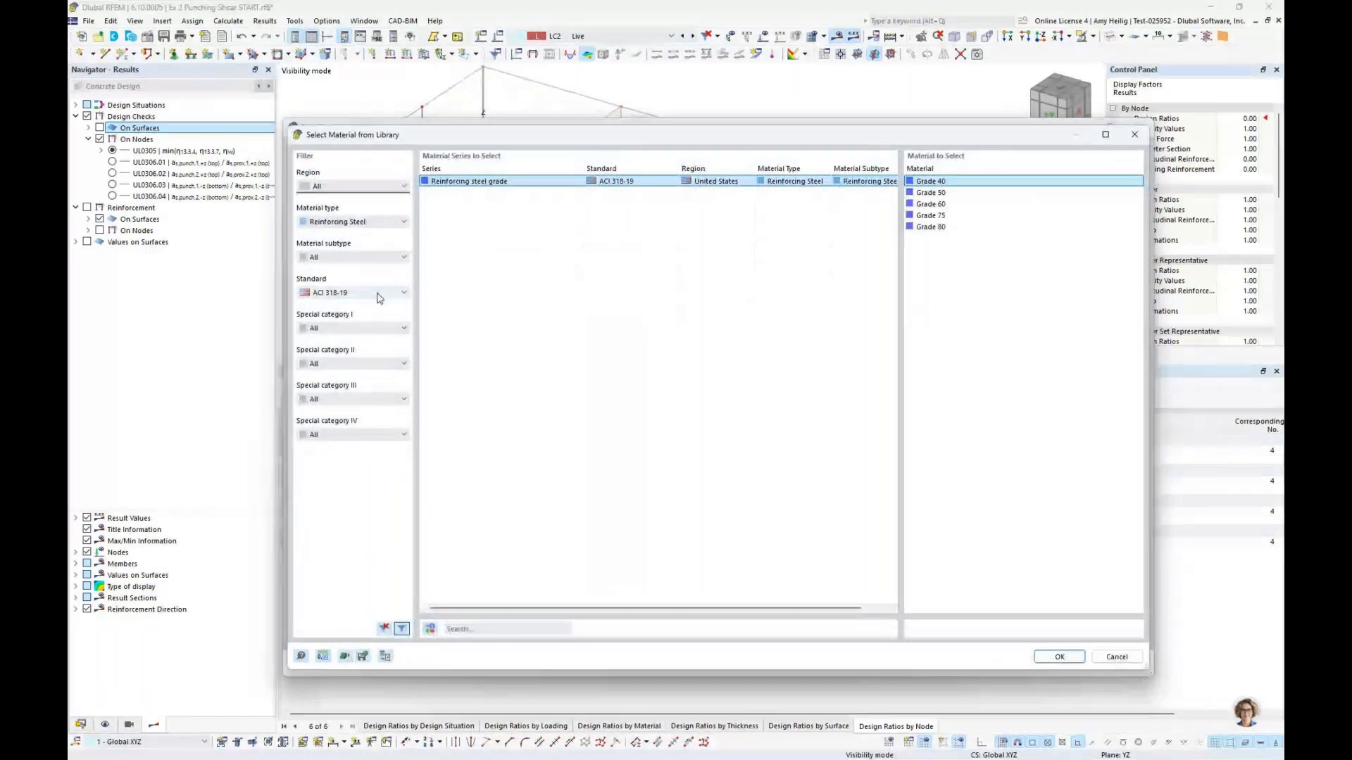
pyautogui.click(356, 292)
pyautogui.click(366, 344)
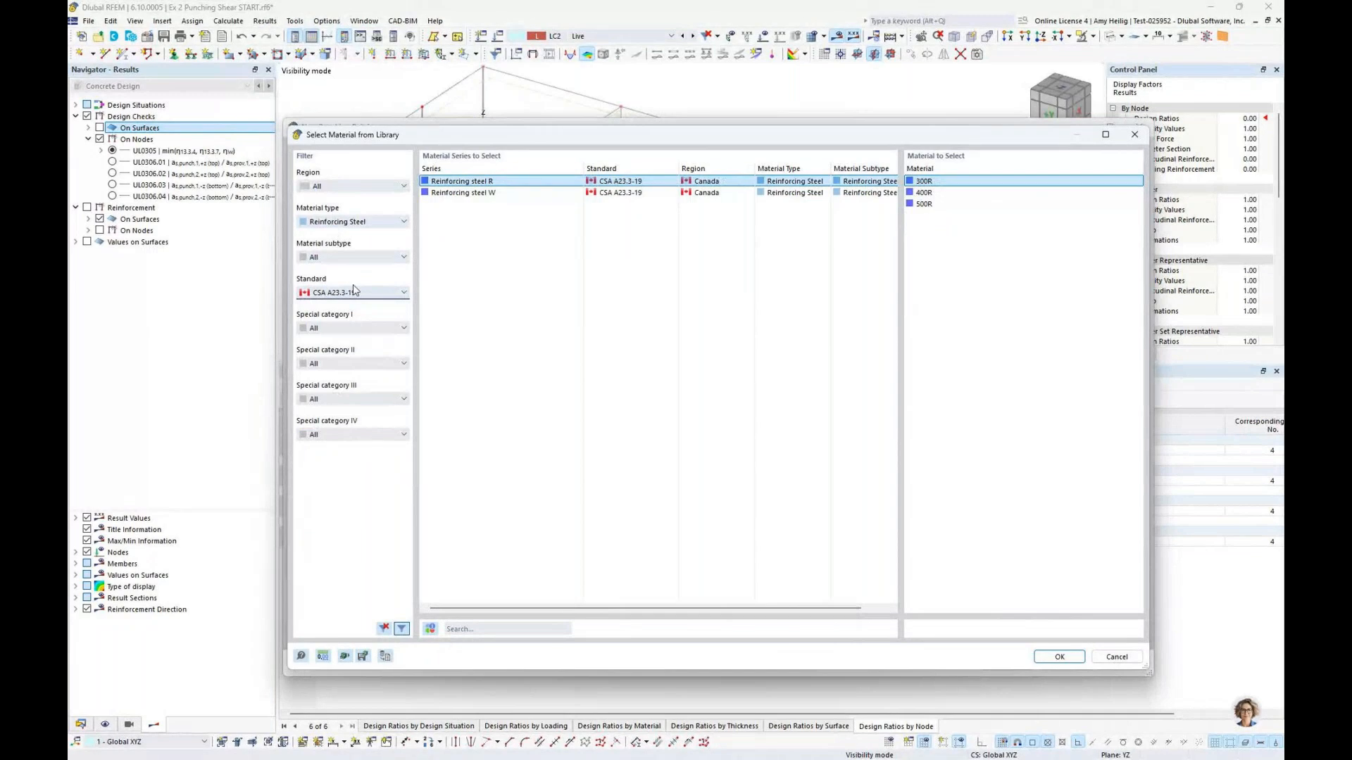
pyautogui.click(348, 296)
pyautogui.click(682, 304)
pyautogui.click(1111, 659)
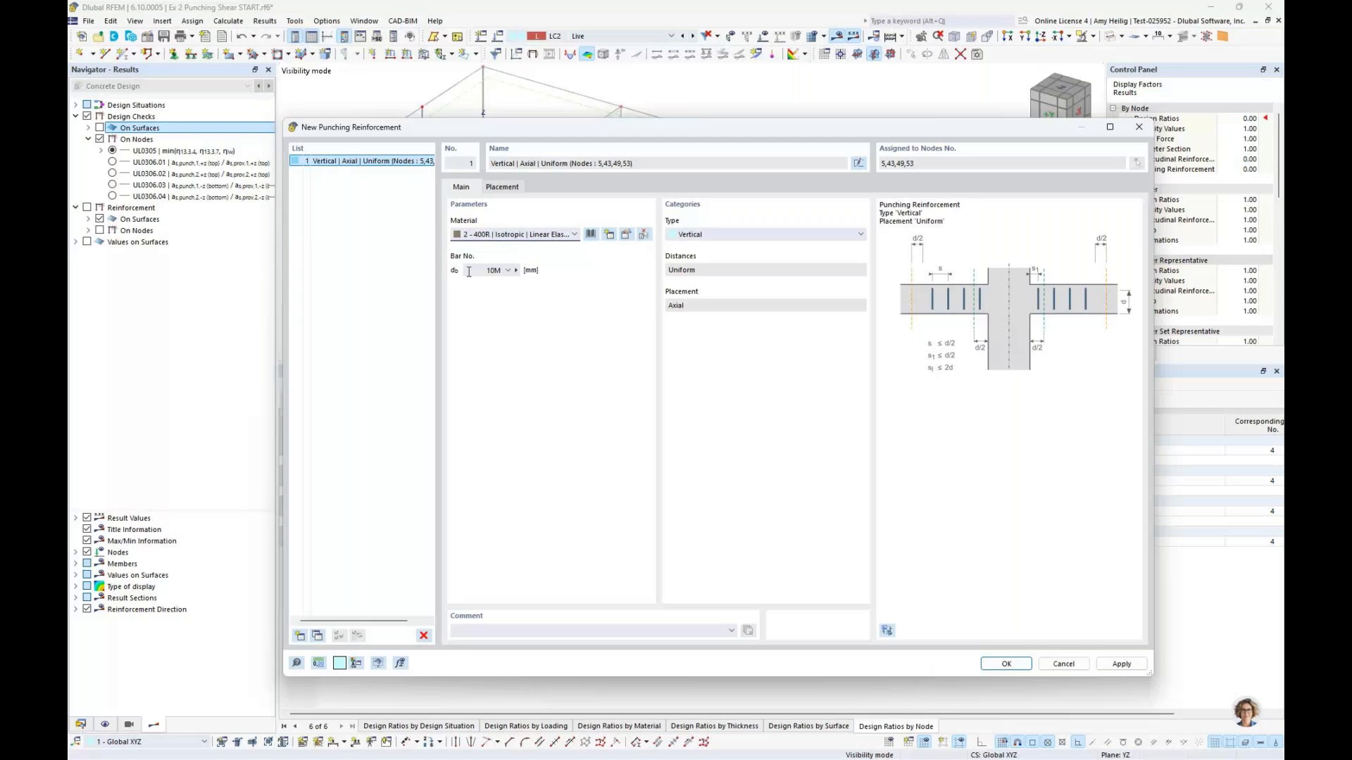
# Step: Set the punching reinforcement type to Headed Shear Stud with 8 perimeters
pyautogui.click(730, 235)
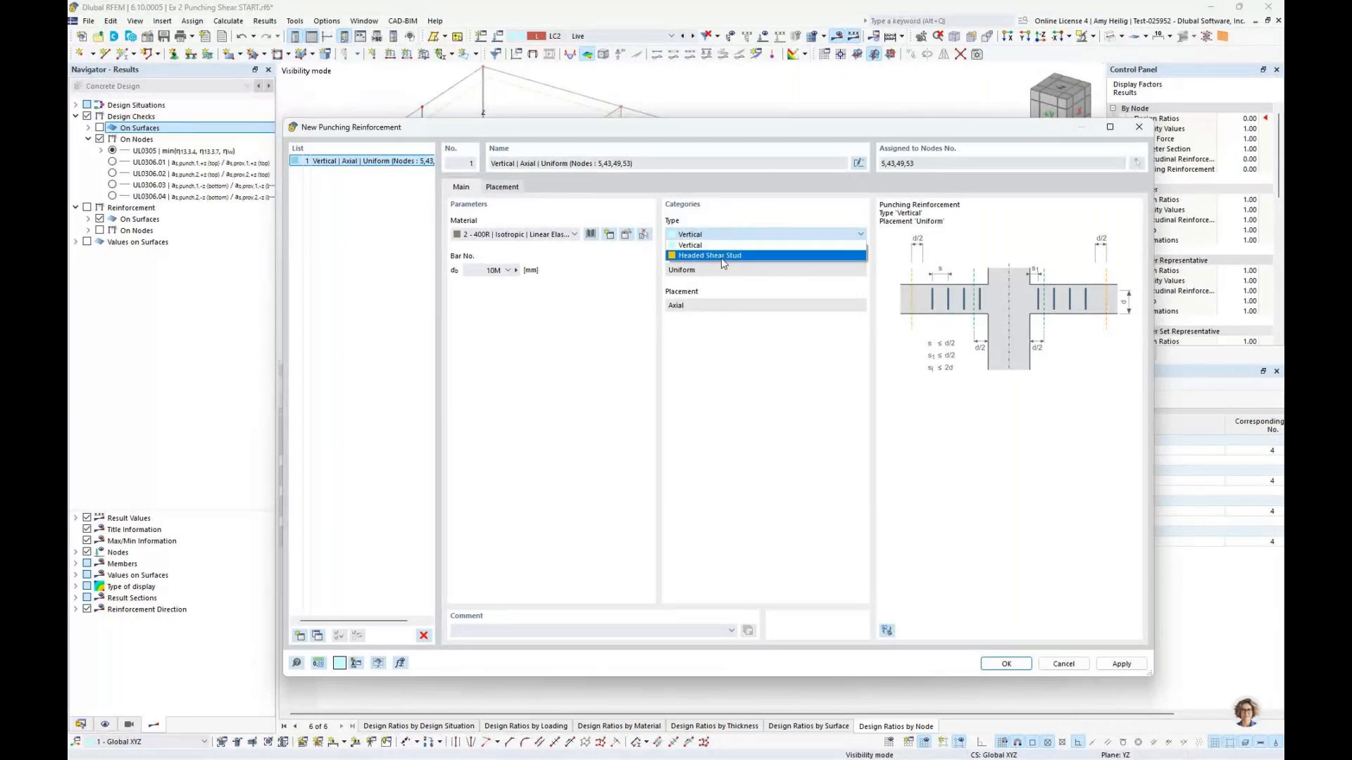
pyautogui.click(721, 257)
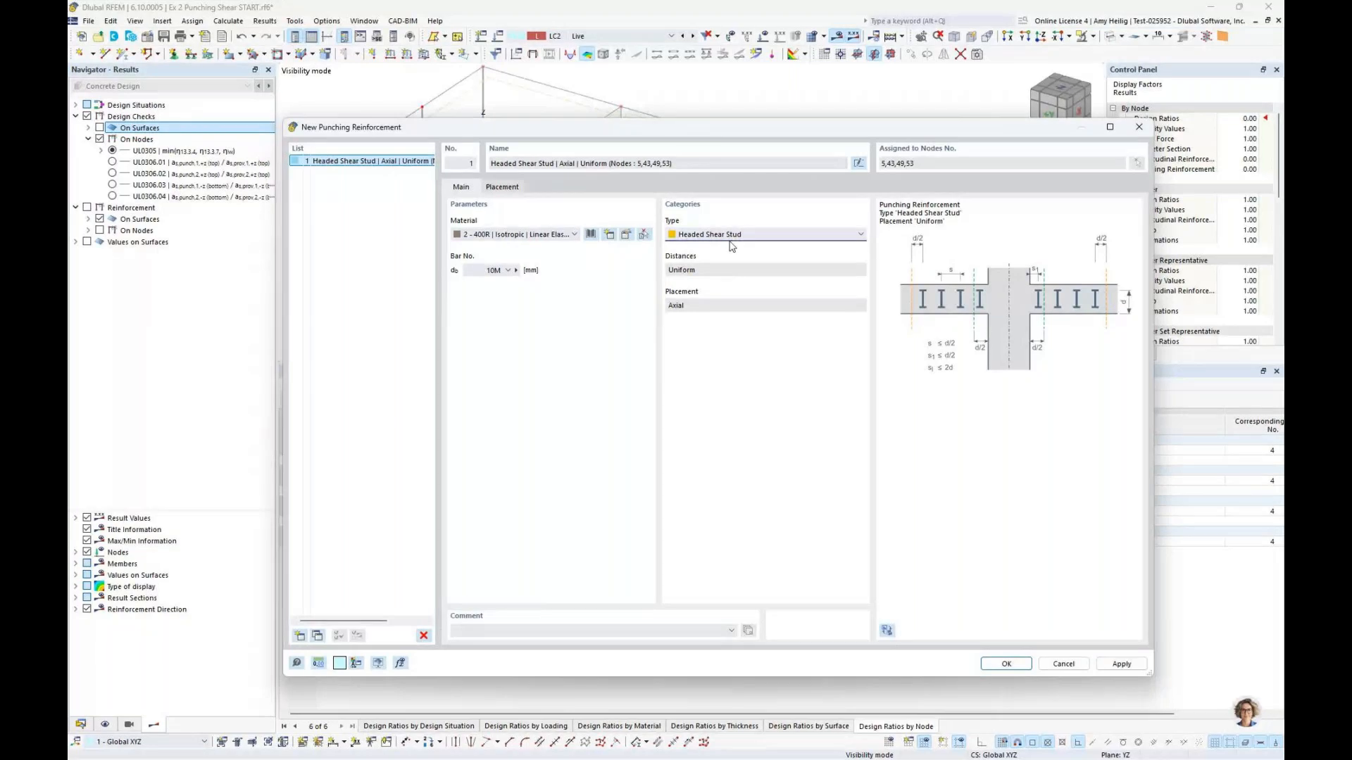
pyautogui.click(503, 187)
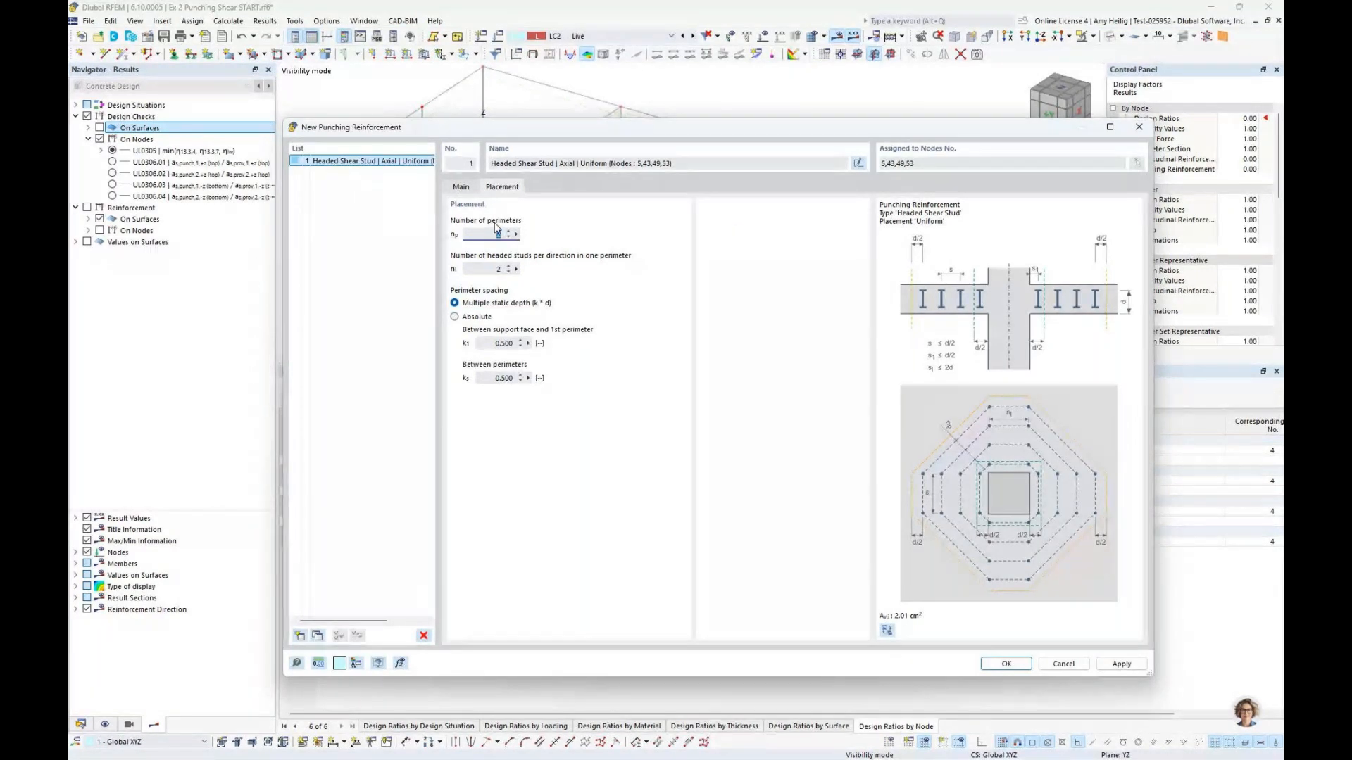
pyautogui.press('Down')
pyautogui.press('Tab')
# Step: Set absolute perimeter spacings of 70 mm from the support face and 70 mm between perimeters, and apply the reinforcement to the nodes
pyautogui.click(455, 317)
pyautogui.click(489, 345)
pyautogui.write('70')
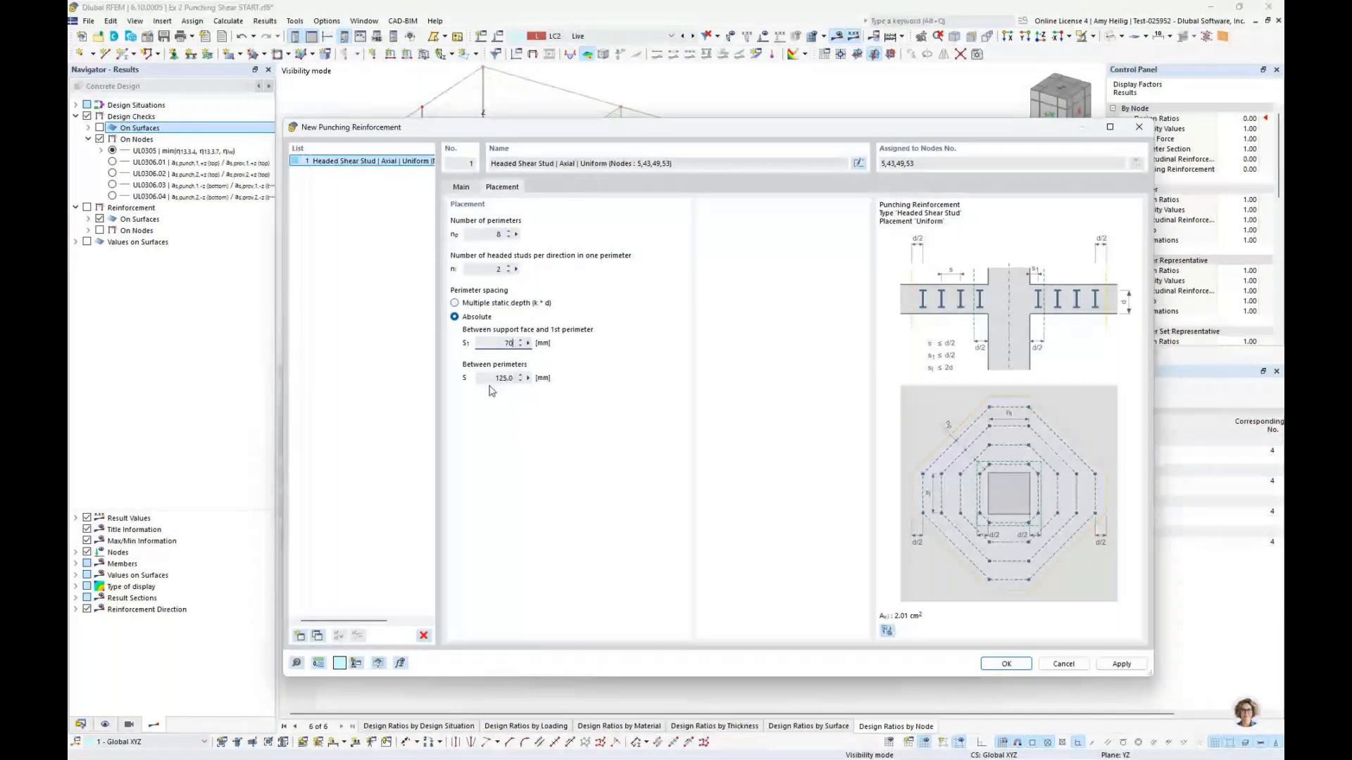
pyautogui.press('Tab')
pyautogui.write('70')
pyautogui.click(1006, 664)
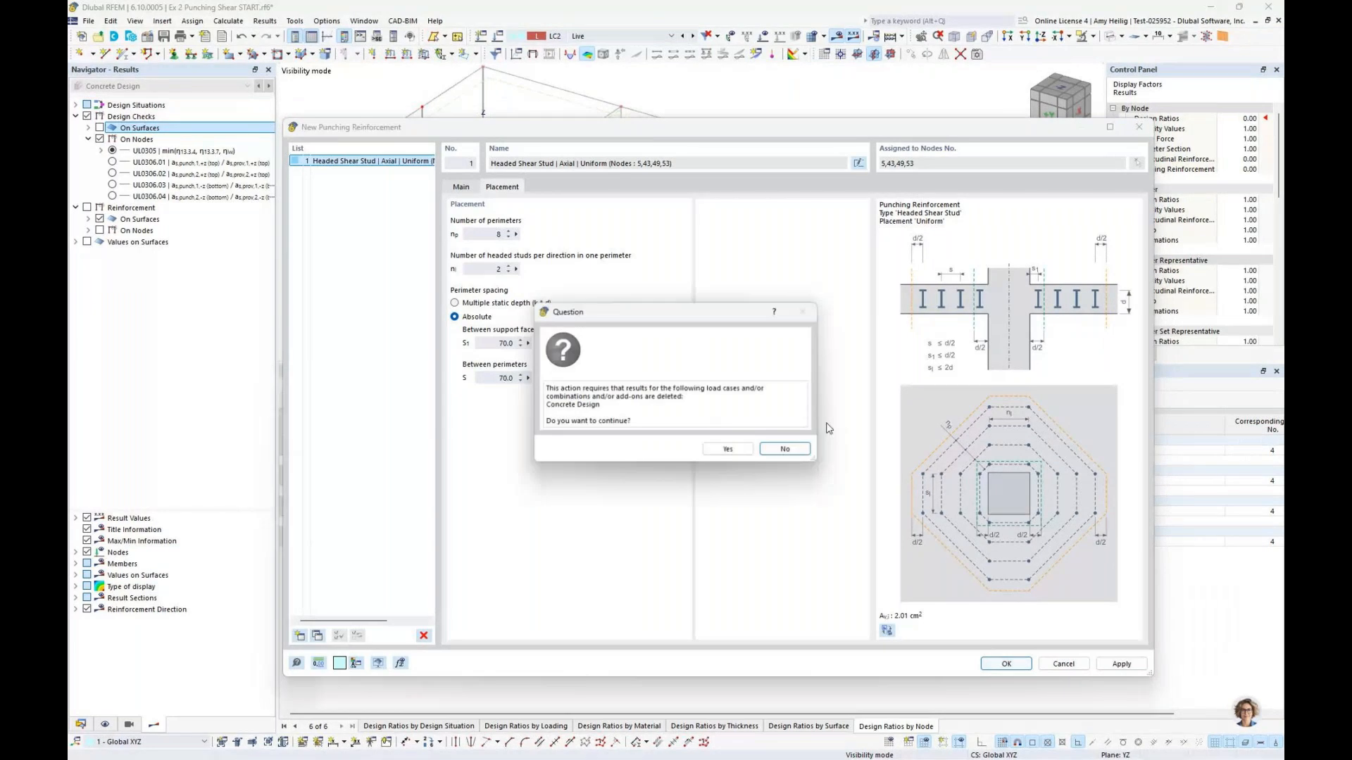
pyautogui.click(732, 449)
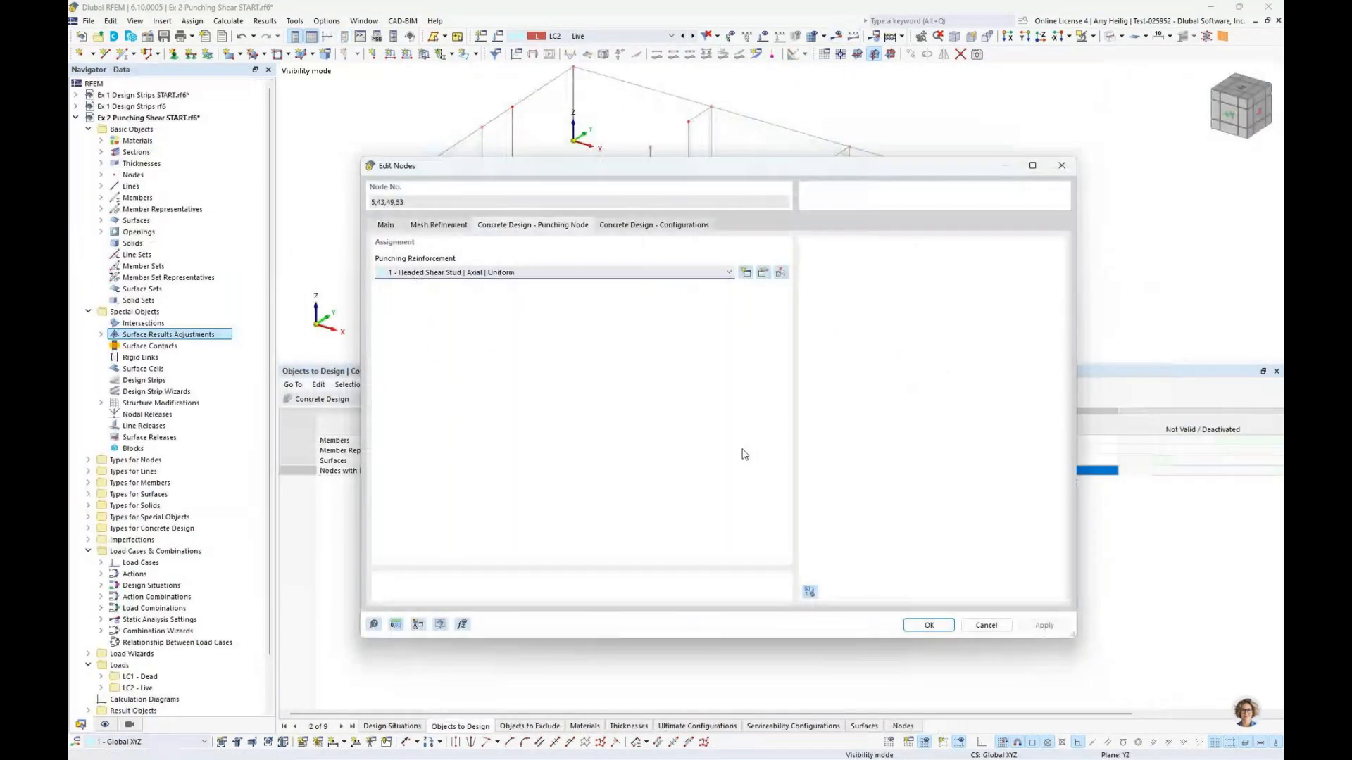
pyautogui.click(917, 627)
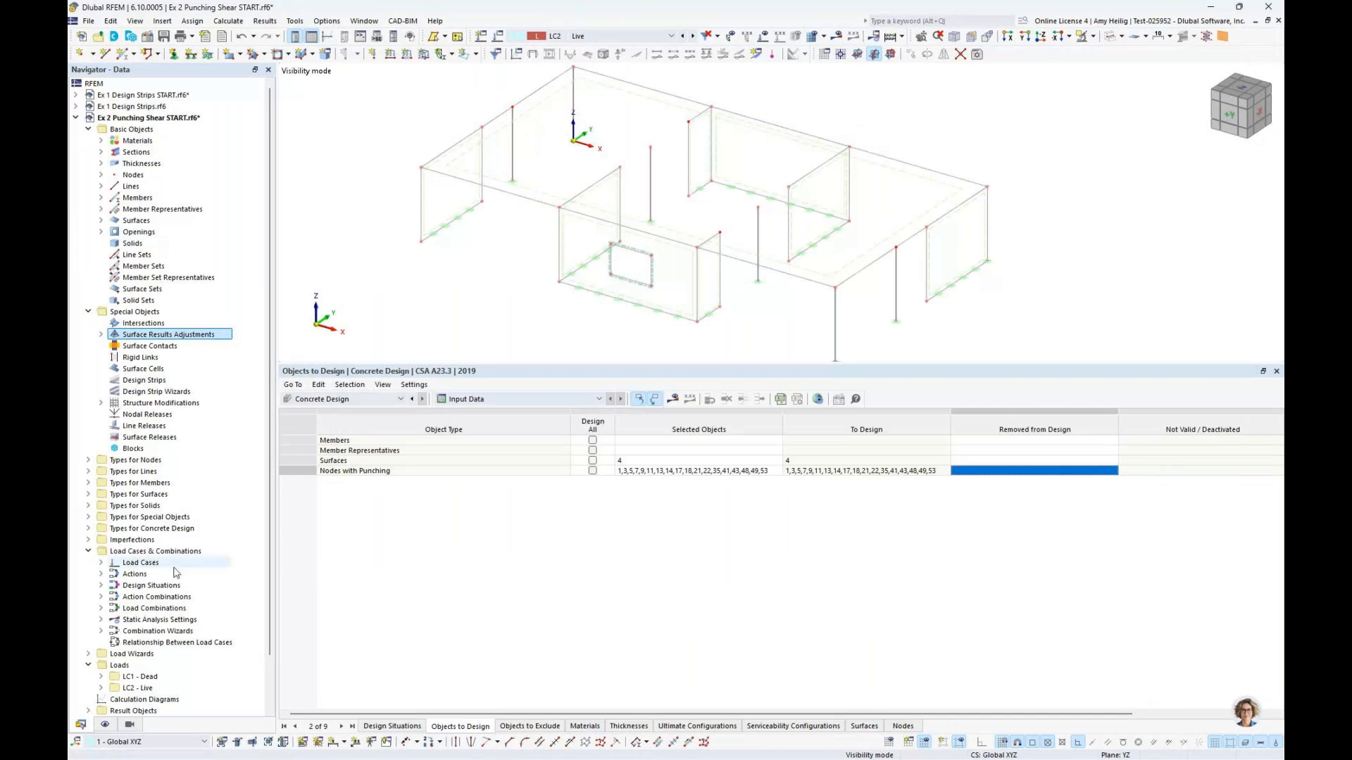
# Step: Turn on the display of punching reinforcement among the types for concrete design
pyautogui.click(105, 724)
pyautogui.scroll(1, 199, 374)
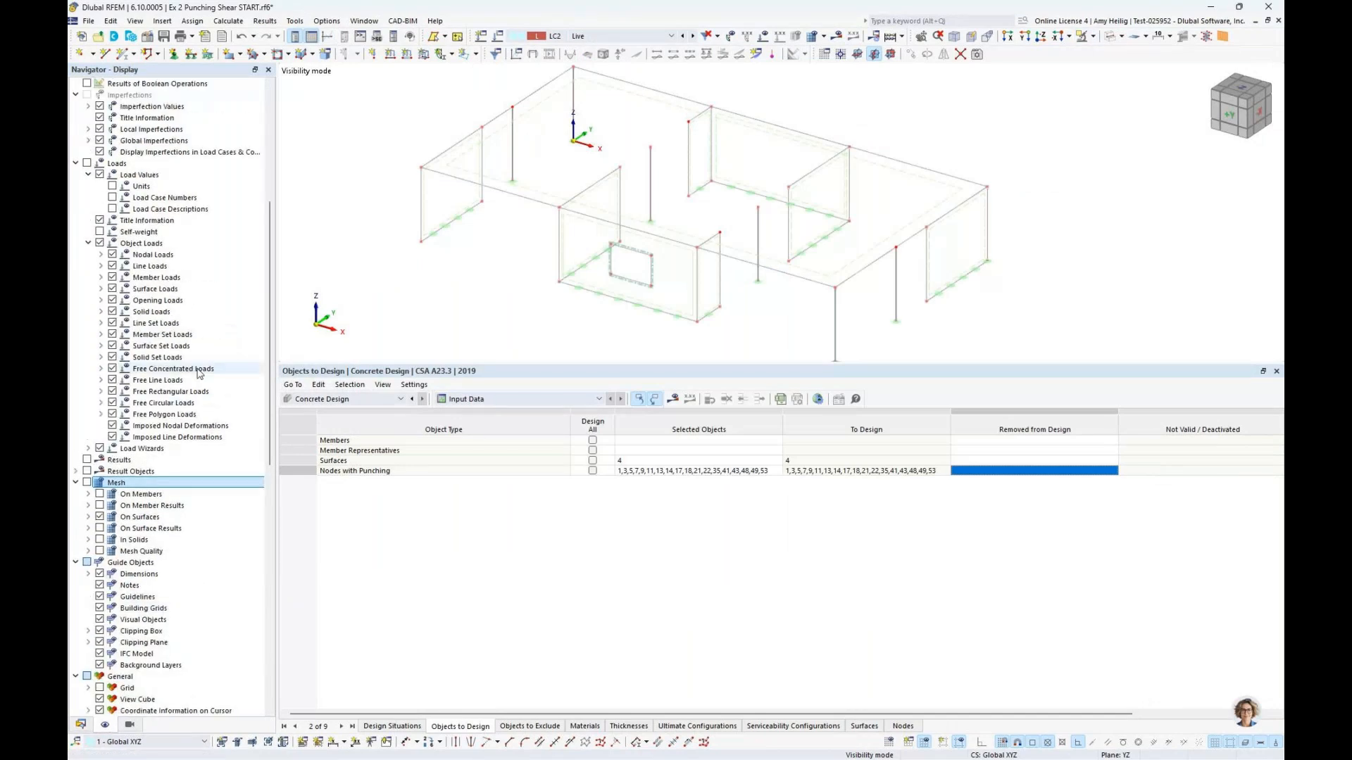
pyautogui.scroll(8, 199, 374)
pyautogui.click(88, 334)
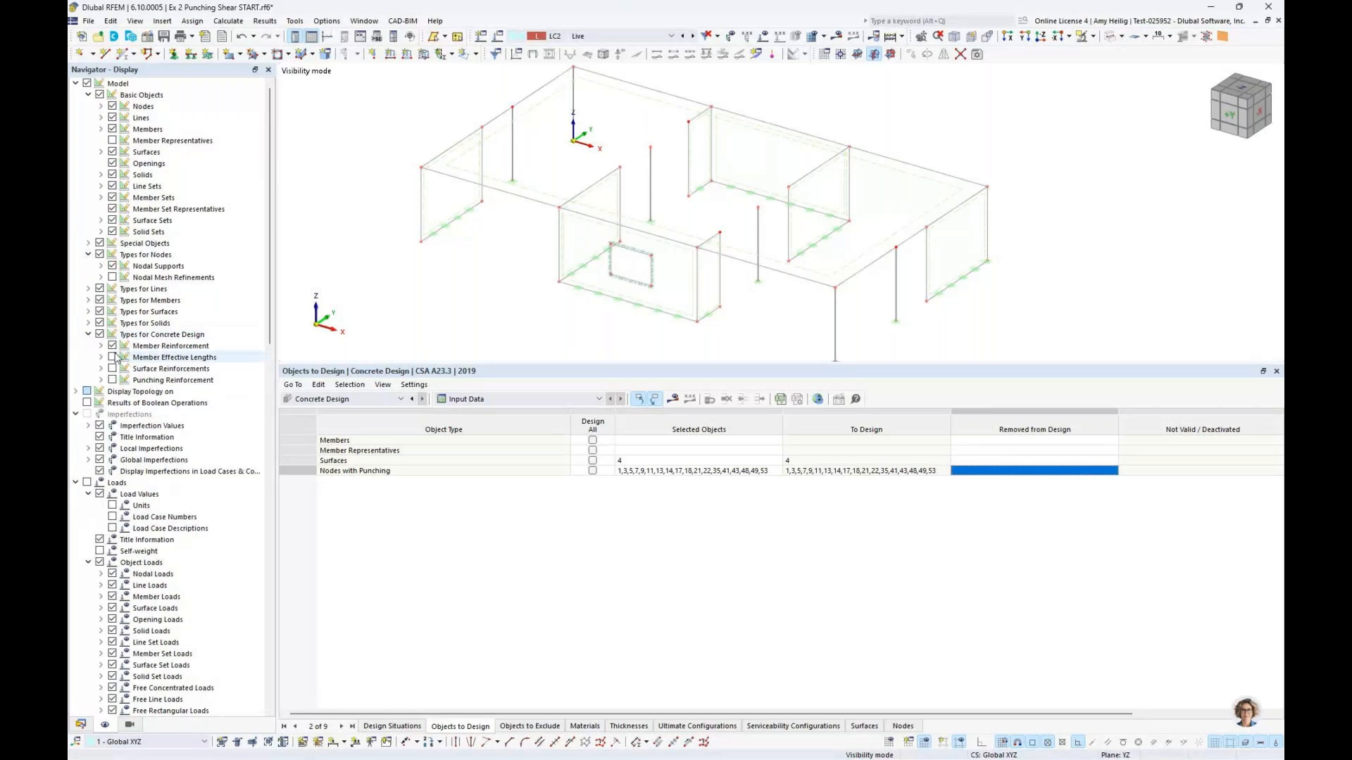
pyautogui.click(112, 380)
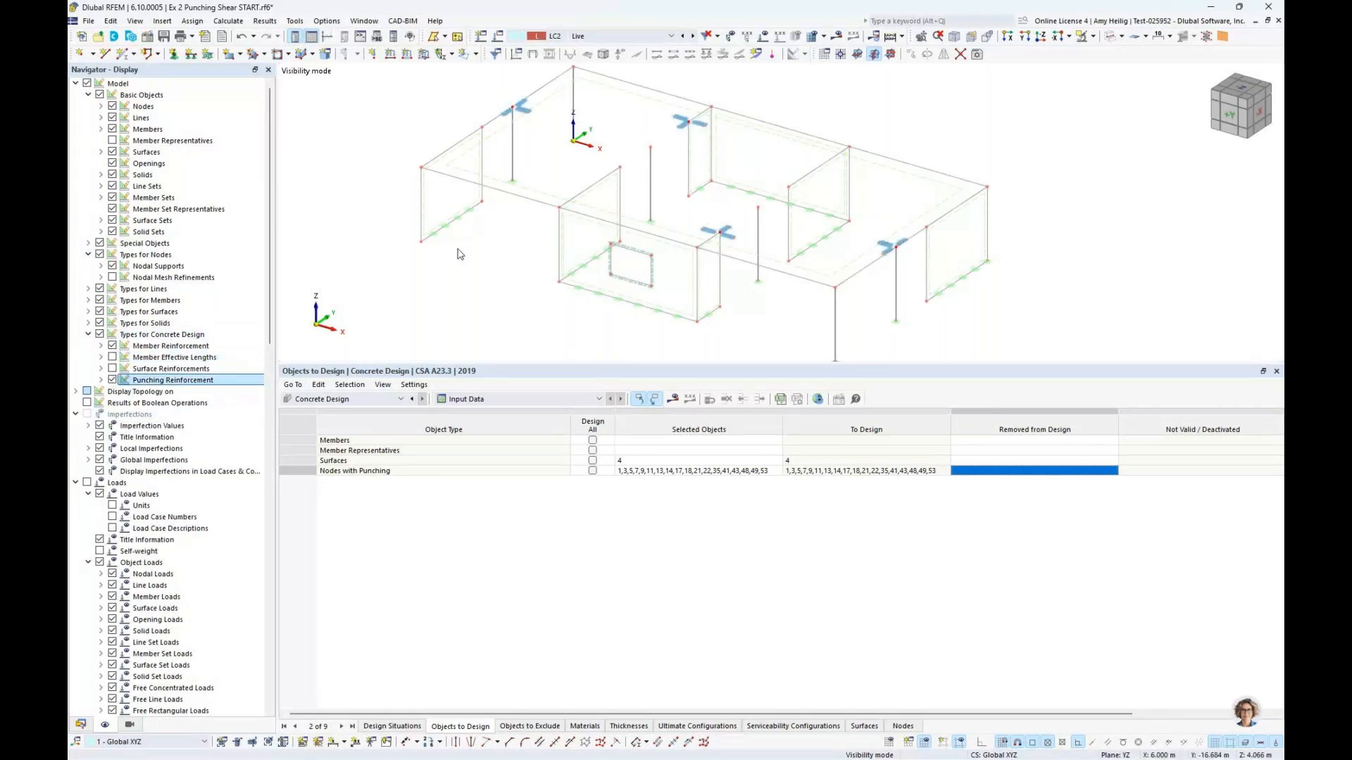
# Step: Examine the headed stud layout around the reinforced slab nodes in the model
pyautogui.moveTo(648, 365); pyautogui.dragTo(649, 486)
pyautogui.moveTo(539, 142); pyautogui.dragTo(512, 275, button='middle')
pyautogui.scroll(5, 510, 275)
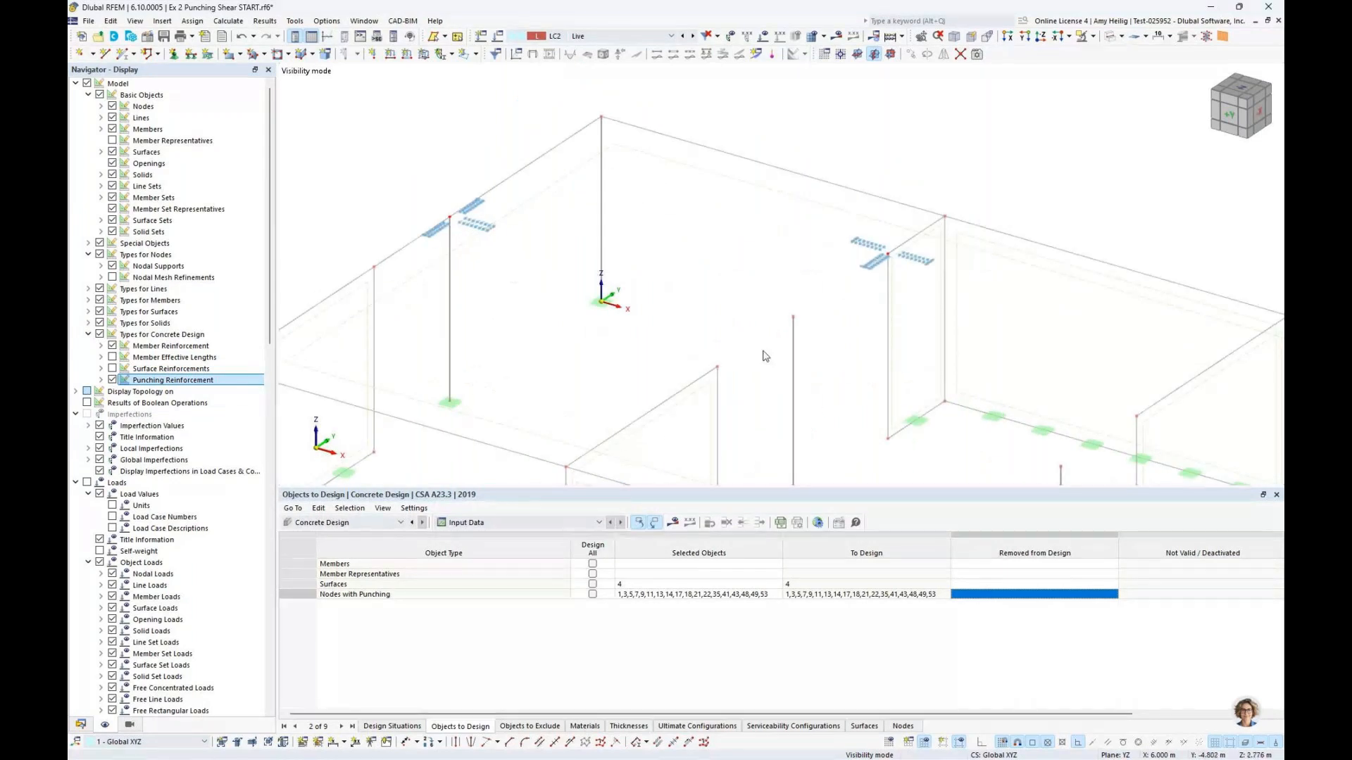
pyautogui.moveTo(837, 366); pyautogui.dragTo(721, 287, button='middle')
pyautogui.moveTo(537, 238); pyautogui.dragTo(631, 317, button='middle')
pyautogui.scroll(5, 450, 253)
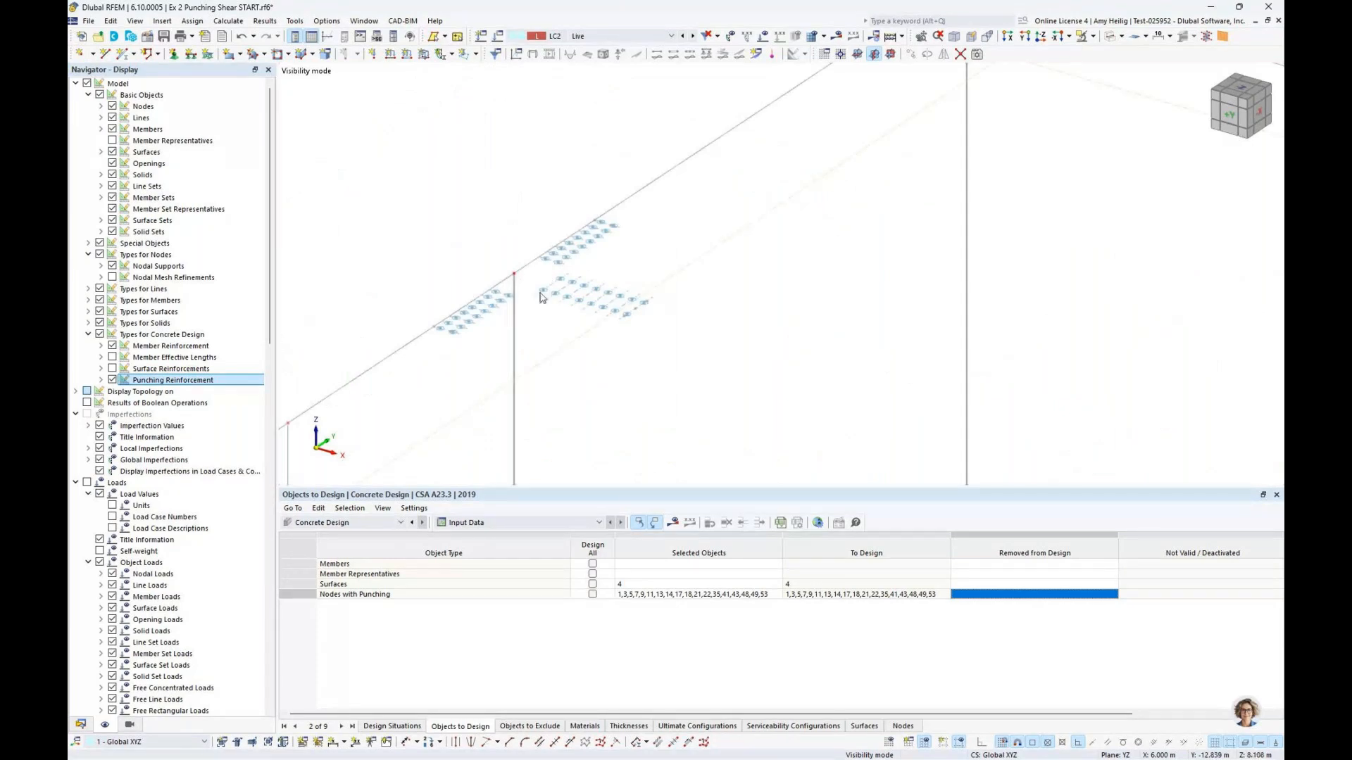
pyautogui.scroll(-3, 539, 294)
pyautogui.moveTo(540, 297); pyautogui.dragTo(655, 352, button='middle')
pyautogui.scroll(3, 728, 297)
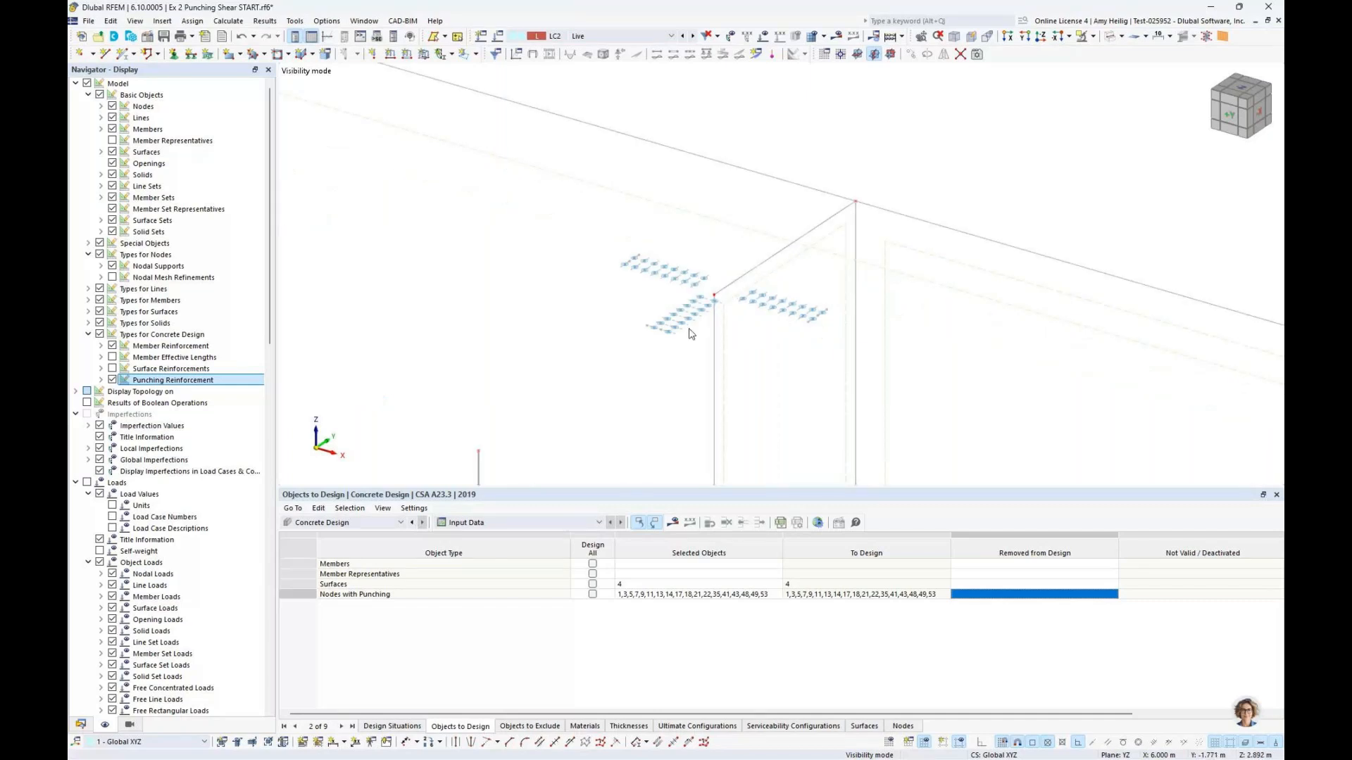
pyautogui.scroll(-2, 693, 282)
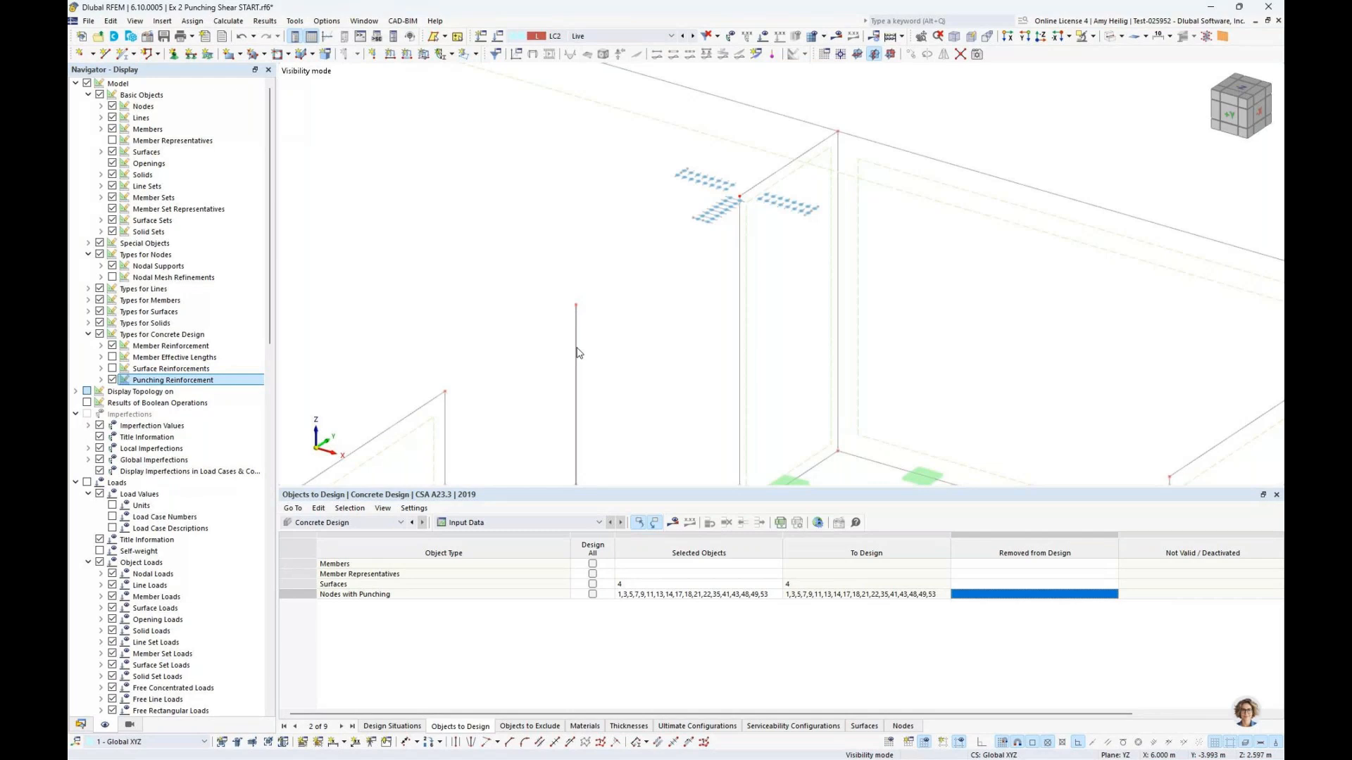
pyautogui.scroll(-5, 682, 351)
pyautogui.moveTo(732, 405); pyautogui.dragTo(728, 314, button='middle')
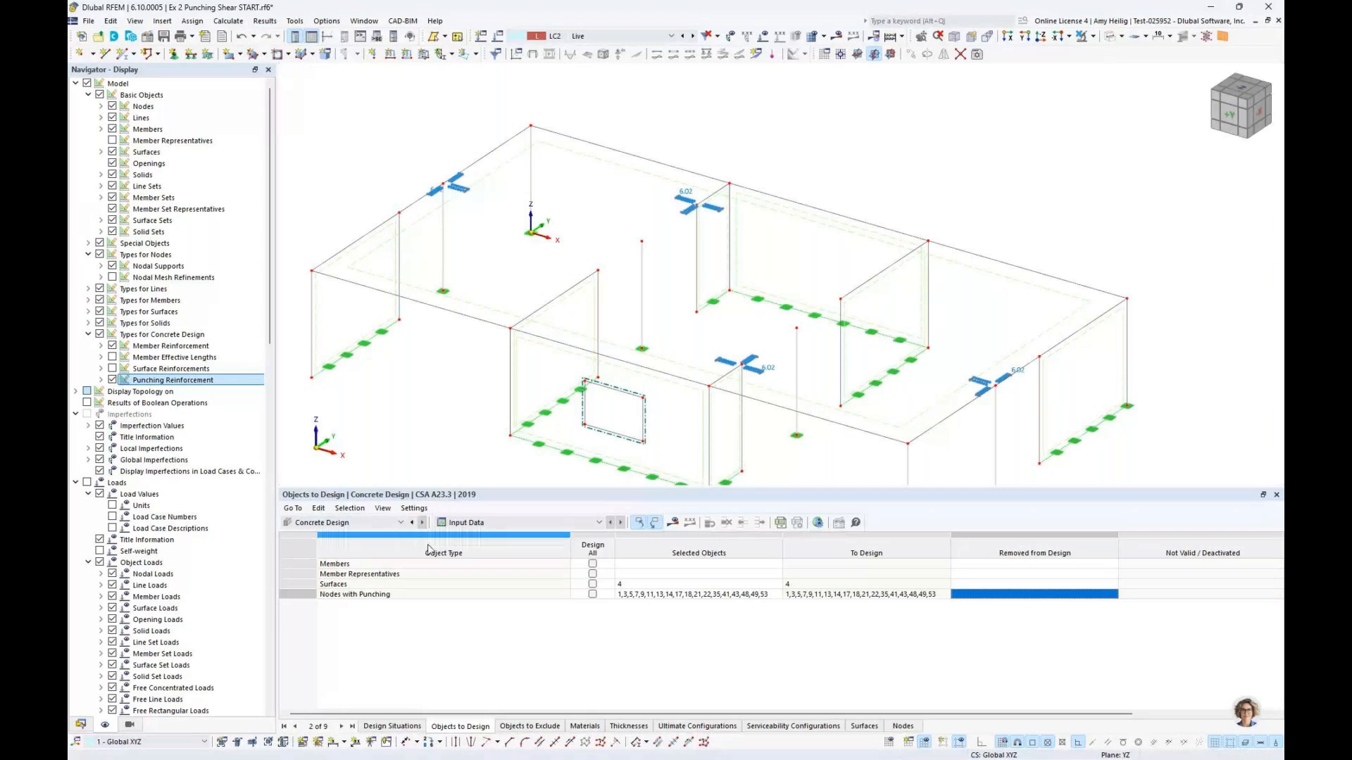
# Step: Calculate the concrete design results and review the design ratios on surfaces for slab surface 4
pyautogui.click(675, 522)
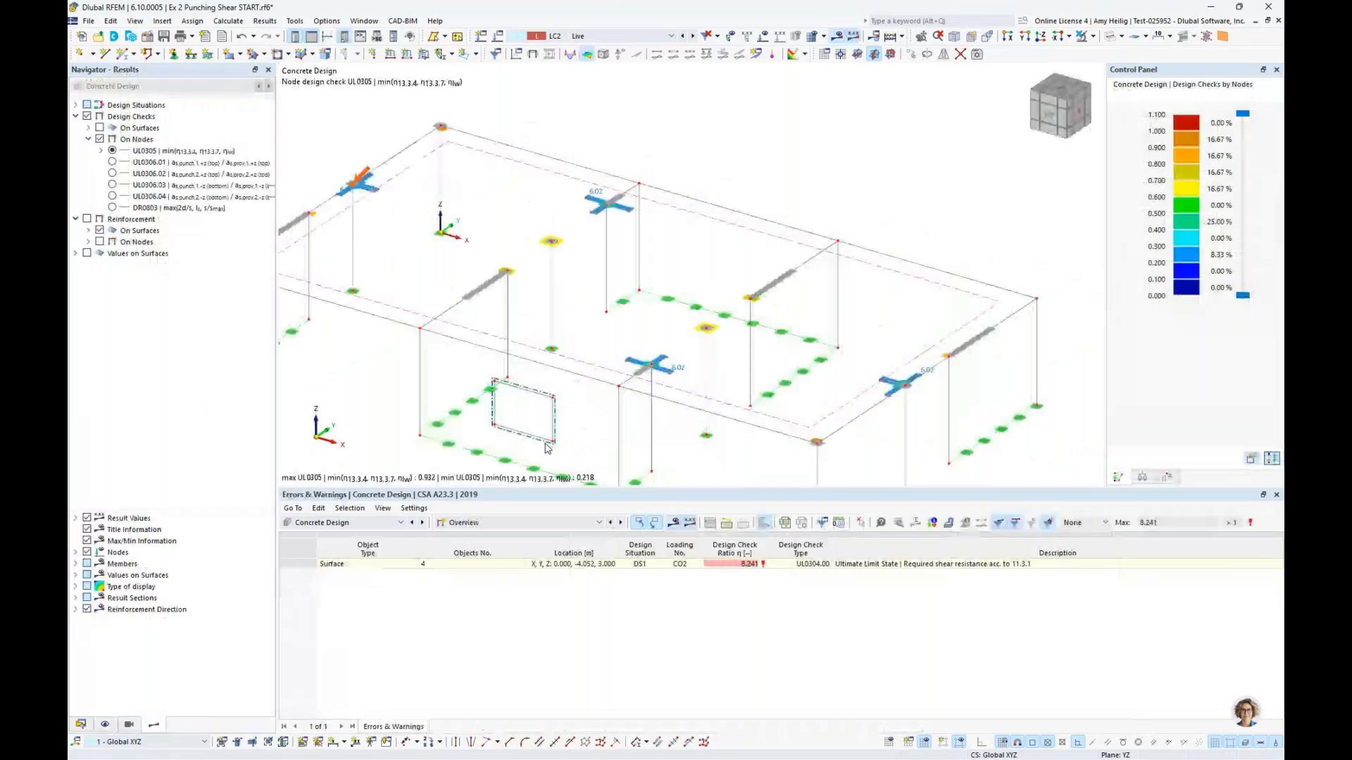
pyautogui.click(495, 524)
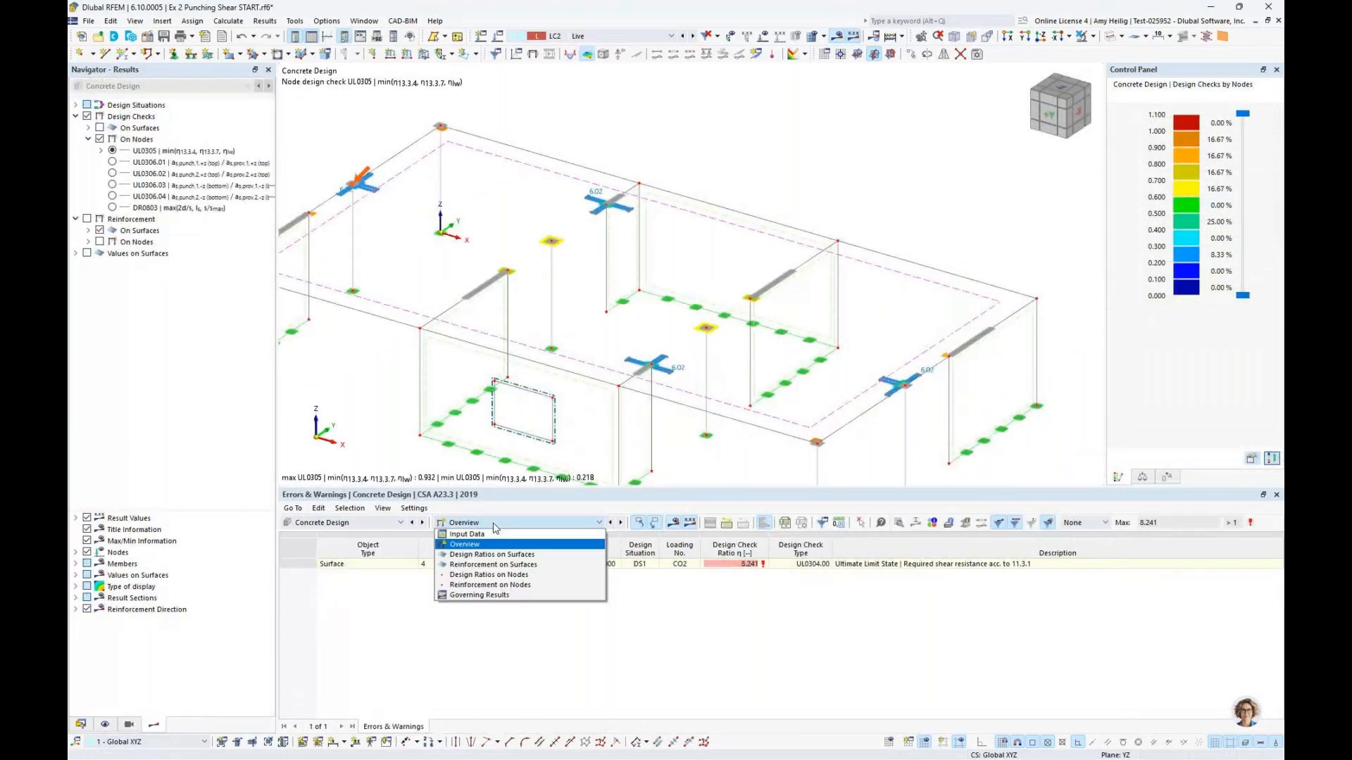
pyautogui.click(493, 555)
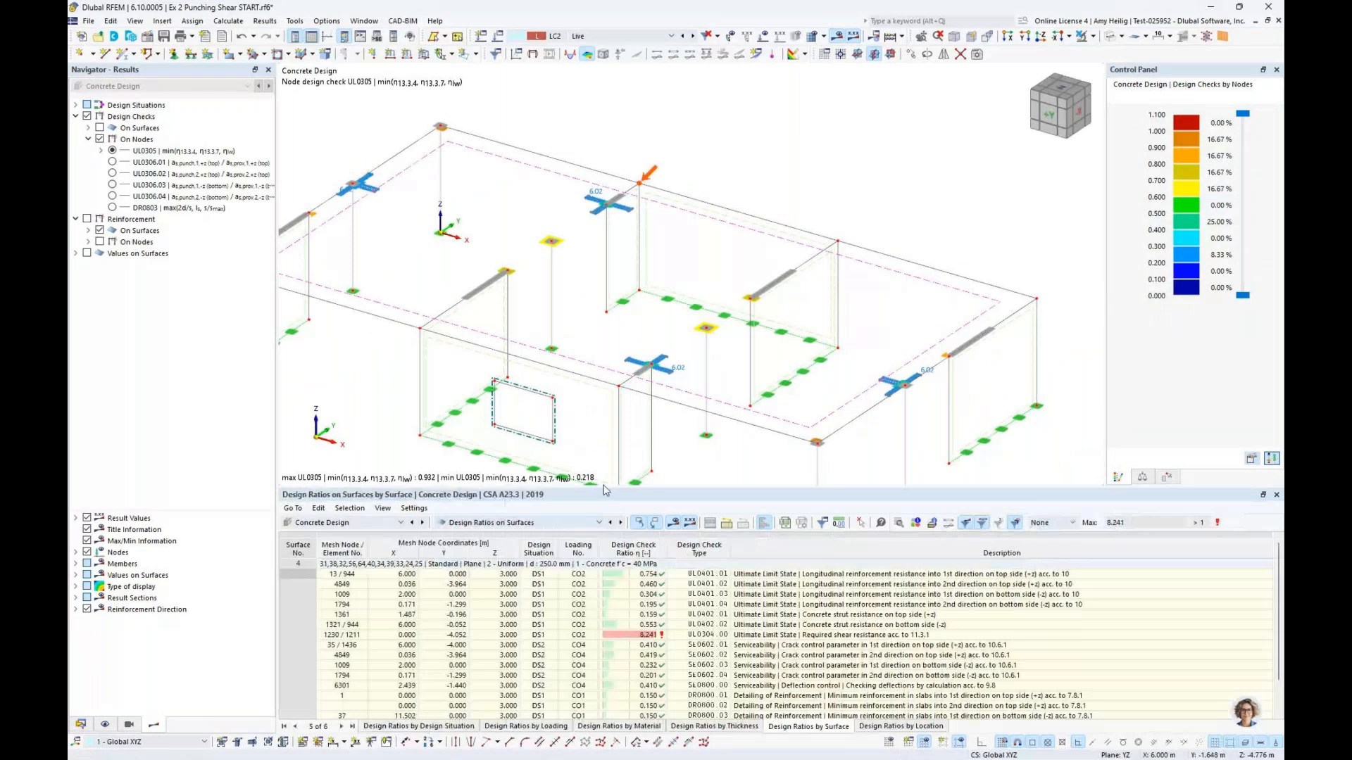
pyautogui.moveTo(604, 490); pyautogui.dragTo(674, 399)
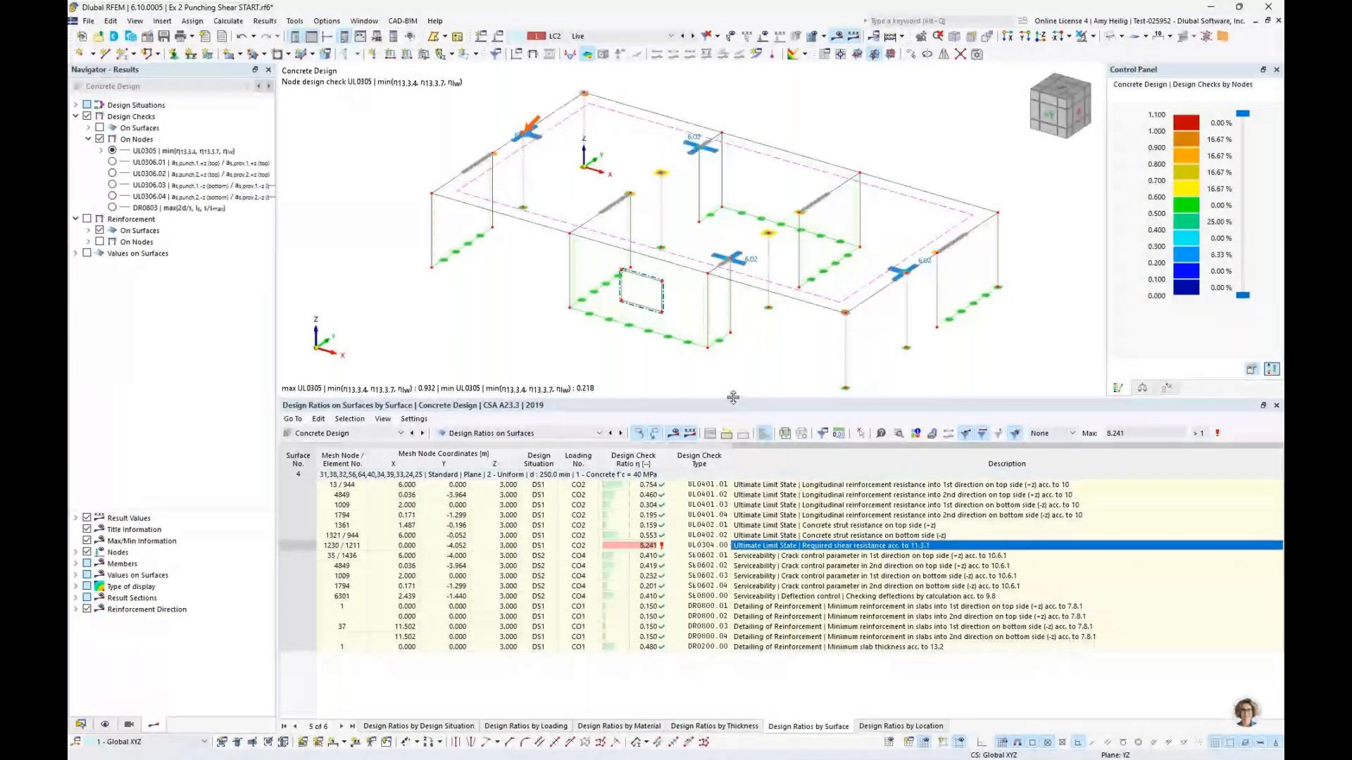
pyautogui.moveTo(733, 398); pyautogui.dragTo(704, 451)
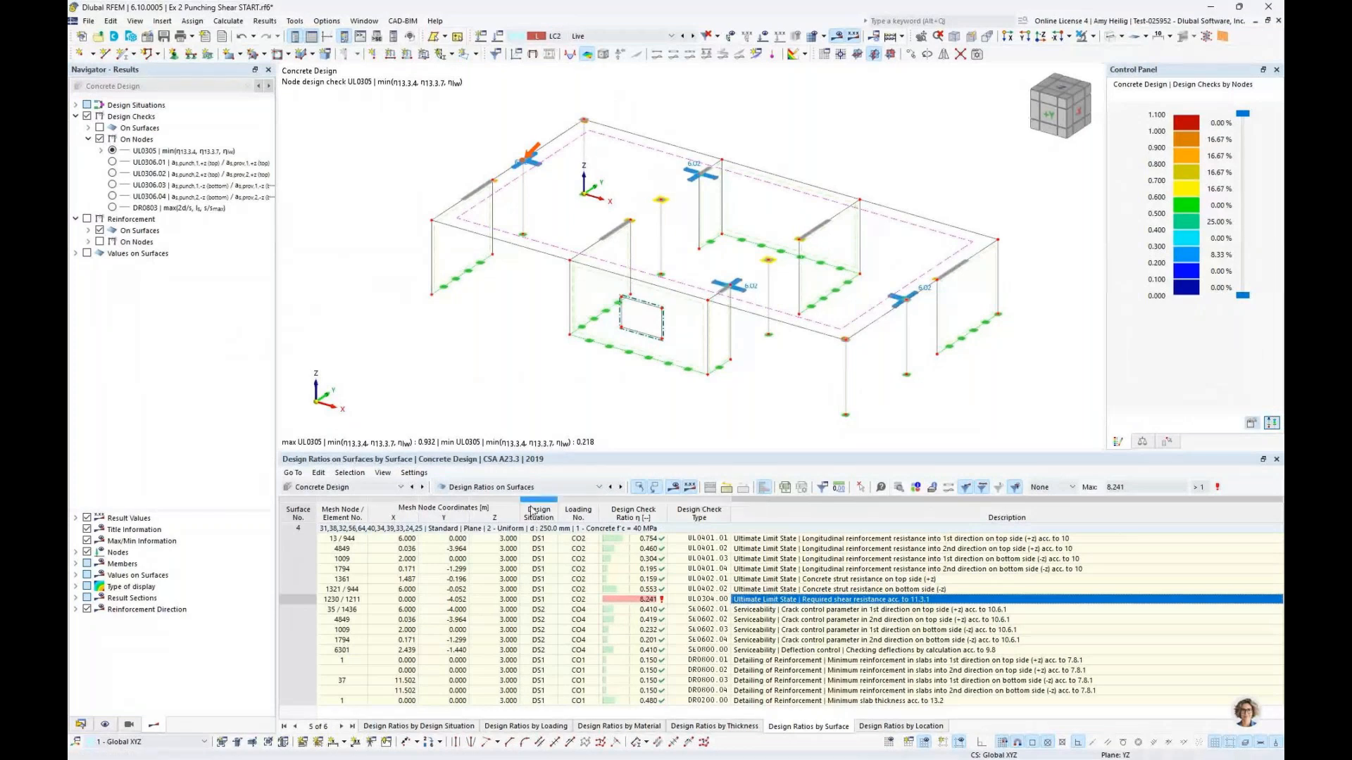
# Step: List the design ratios on nodes and look through the punching checks of every node
pyautogui.click(520, 488)
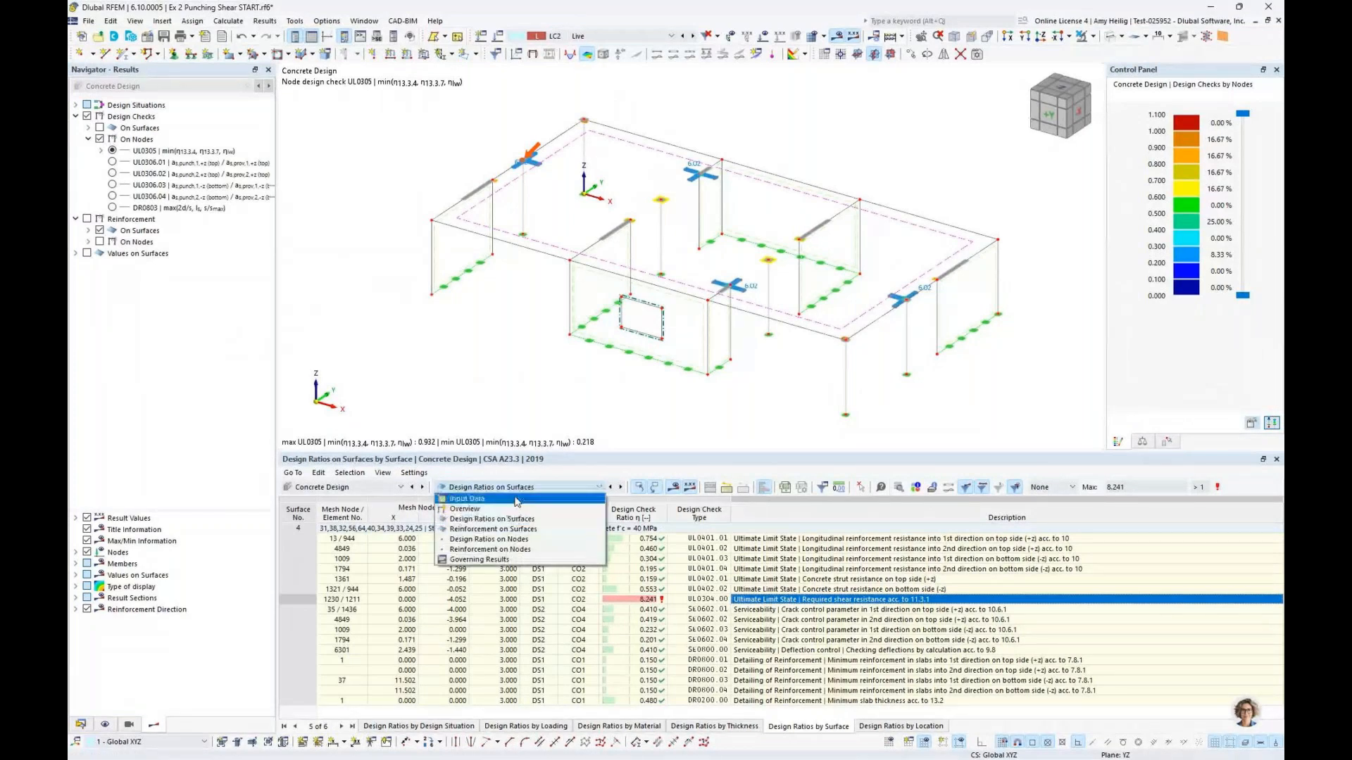
pyautogui.click(507, 540)
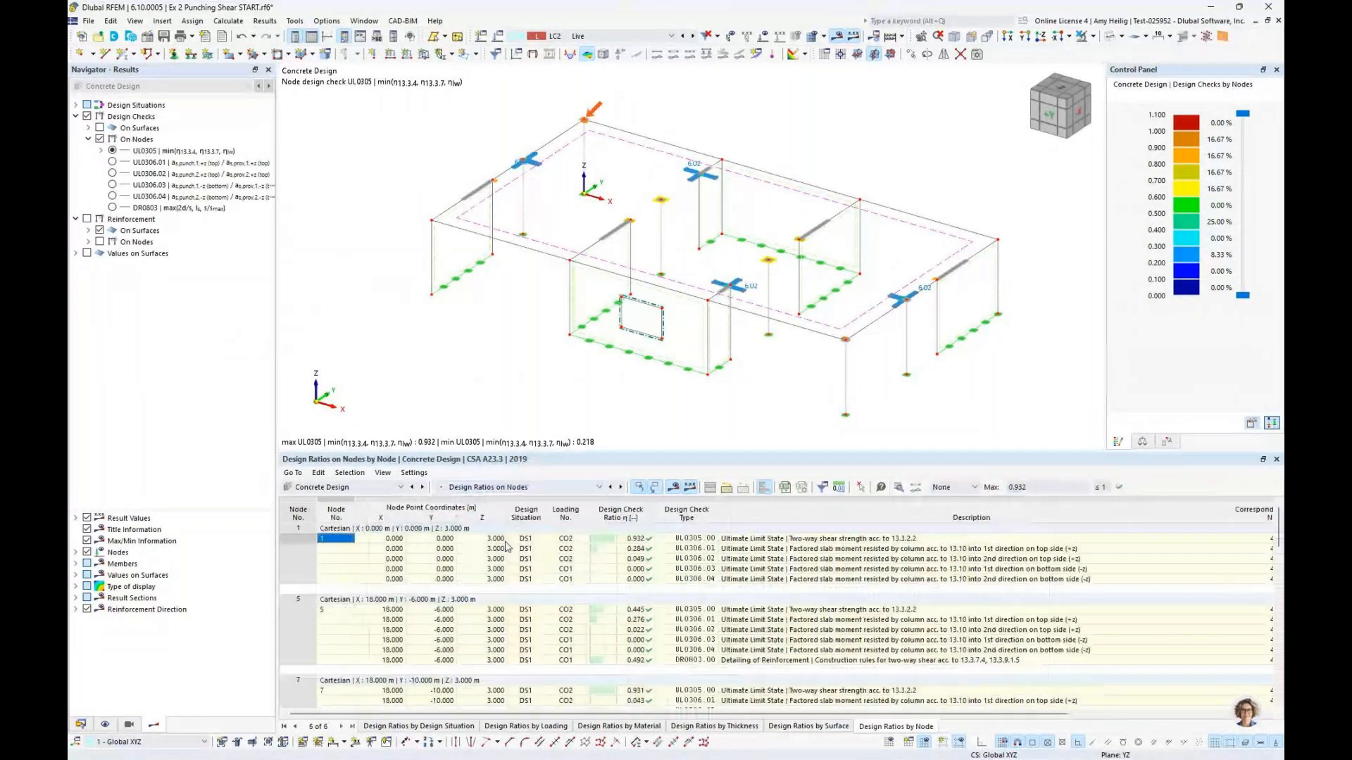
pyautogui.moveTo(718, 452); pyautogui.dragTo(716, 345)
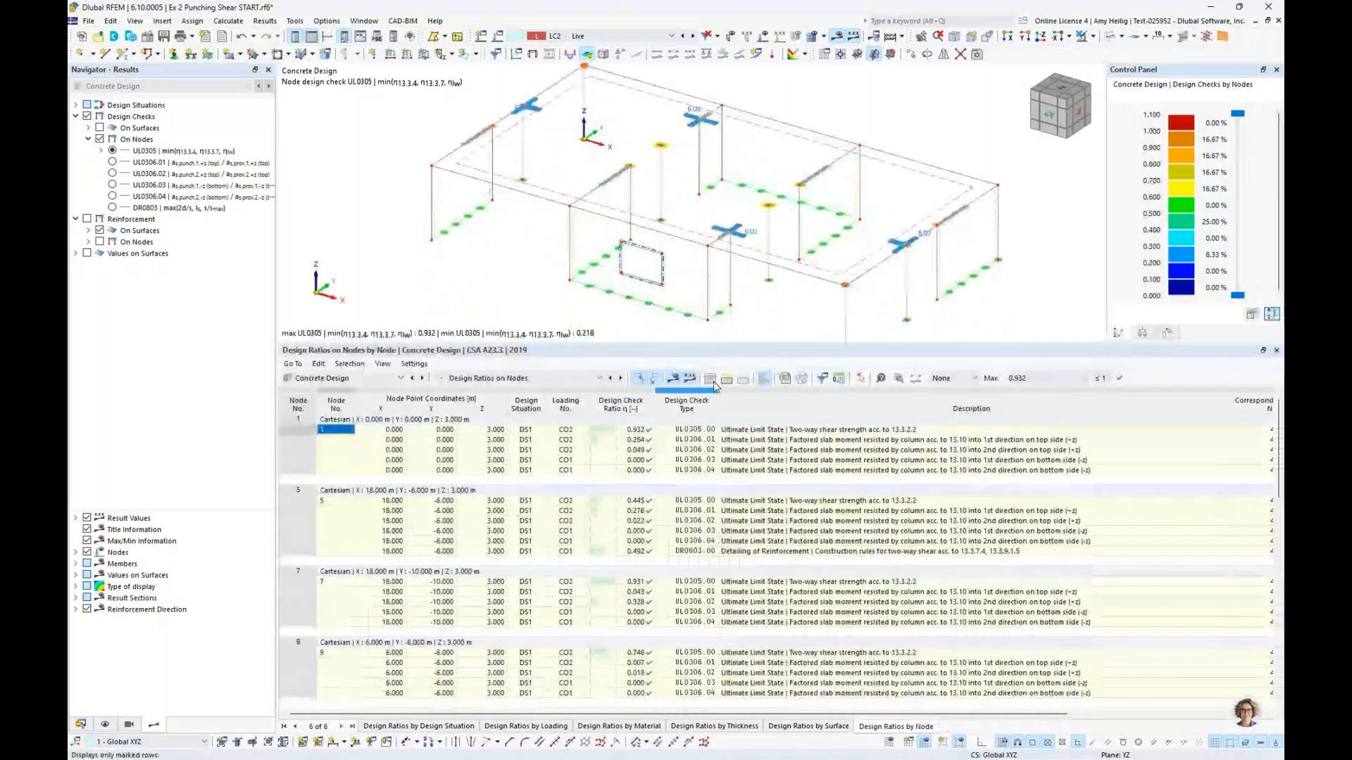
pyautogui.scroll(-15, 714, 493)
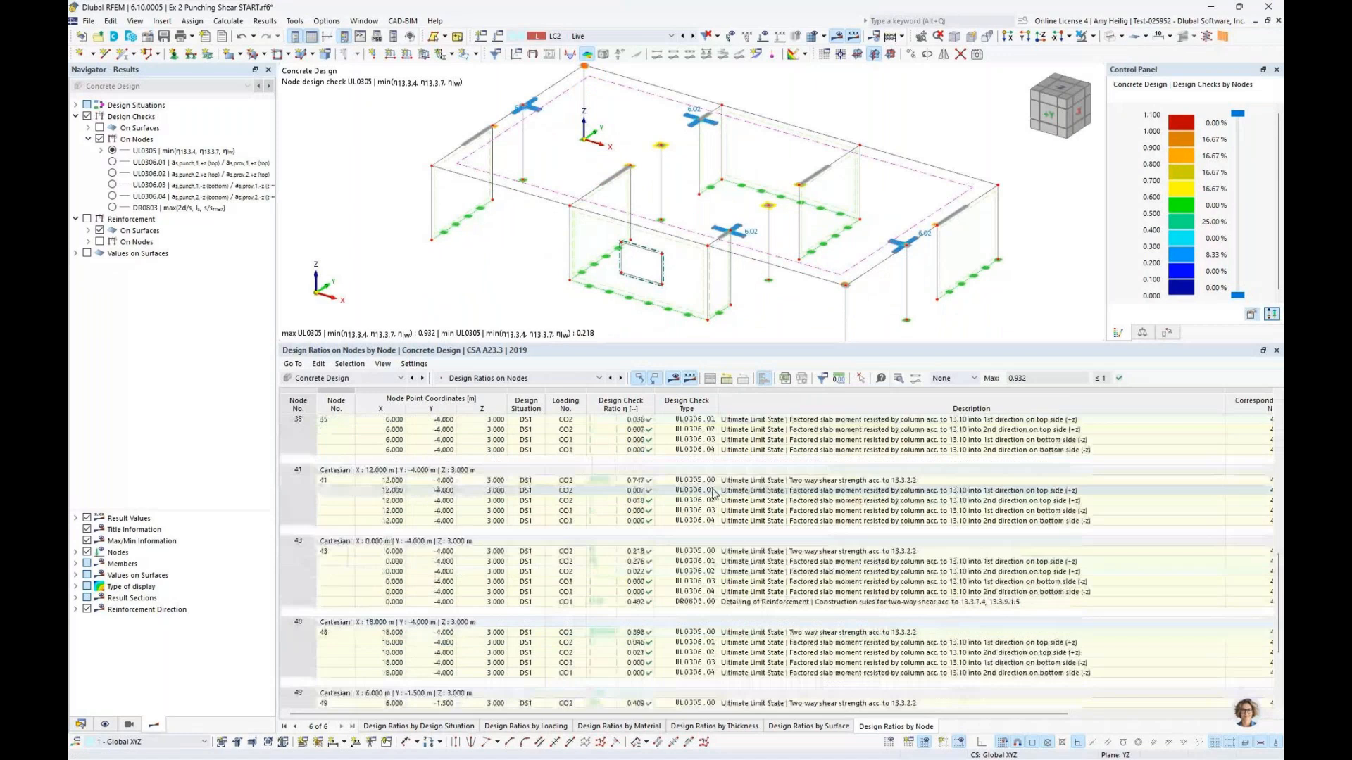
pyautogui.scroll(10, 714, 492)
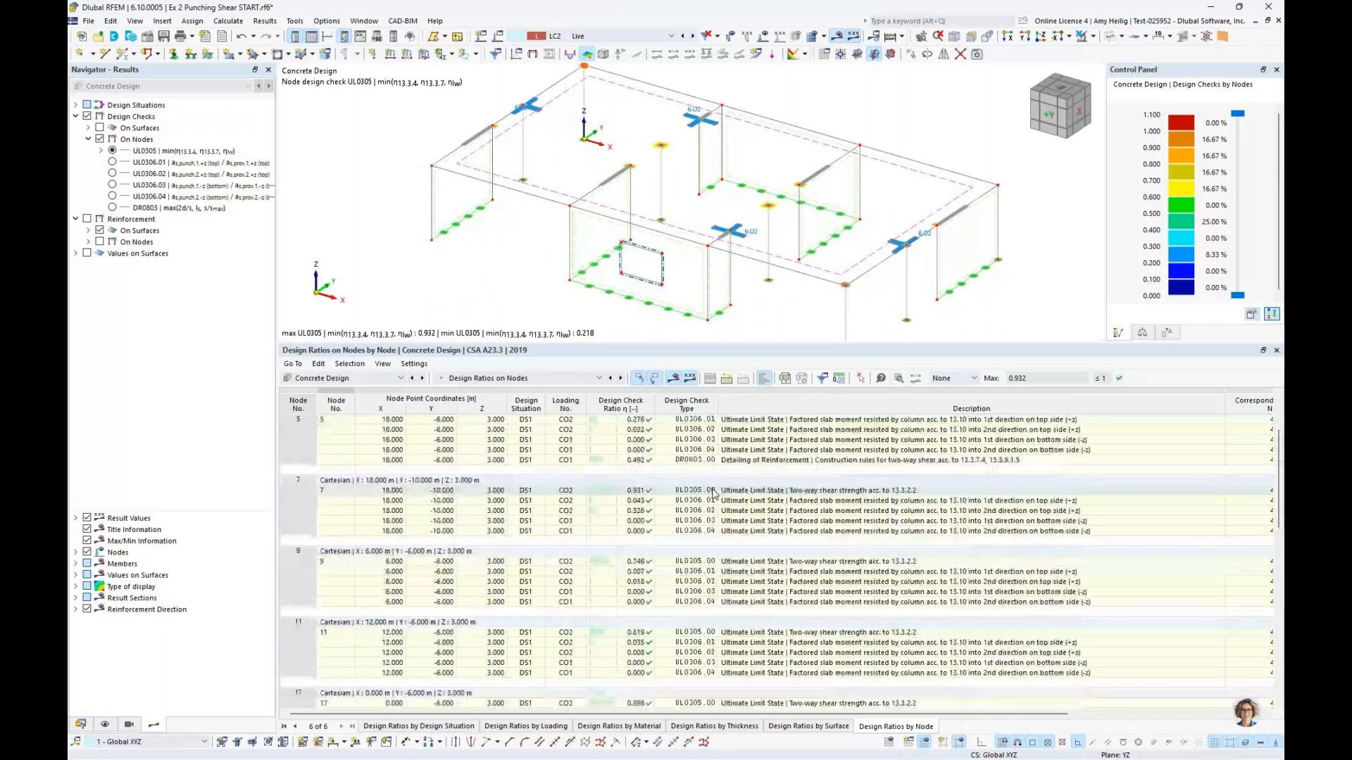
pyautogui.scroll(3, 713, 493)
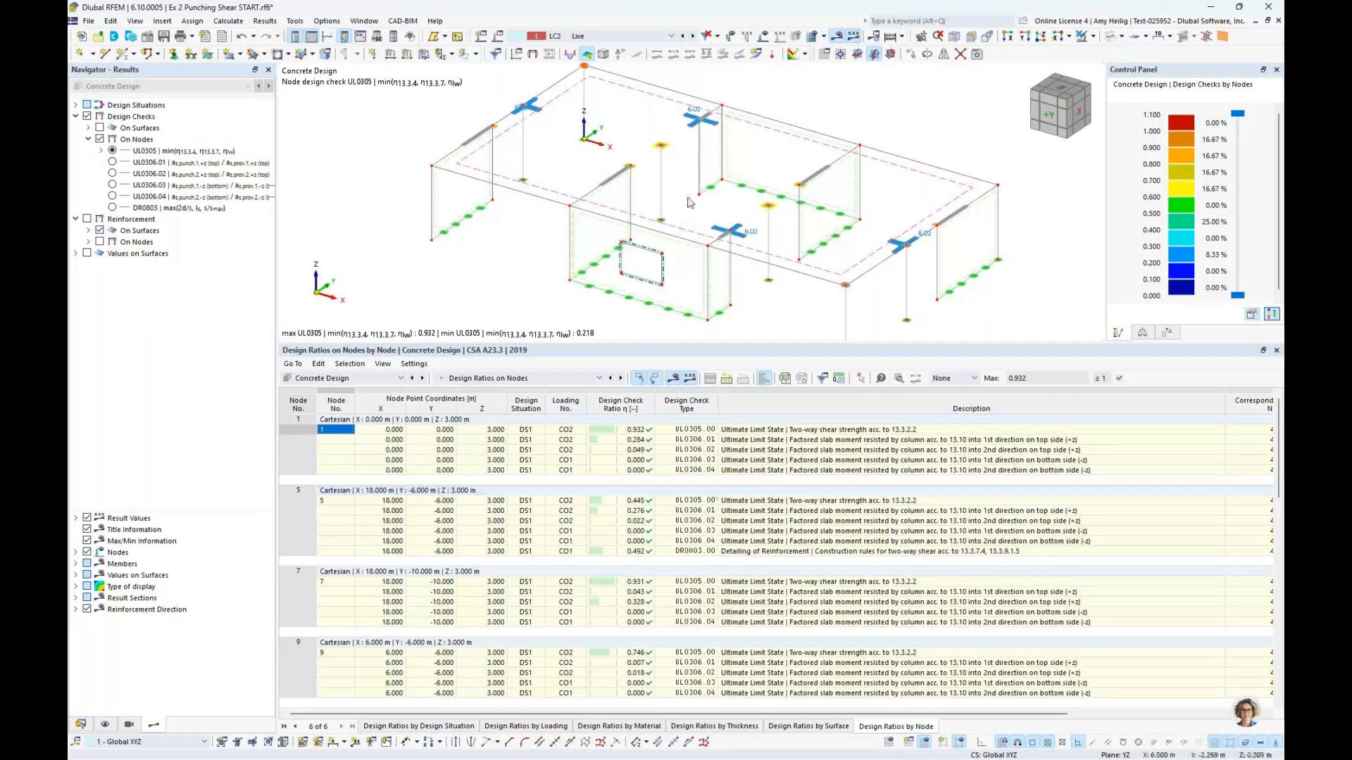
# Step: Open the two-way shear strength check details of node 43 and expand the sections with and without shear reinforcement
pyautogui.click(524, 109)
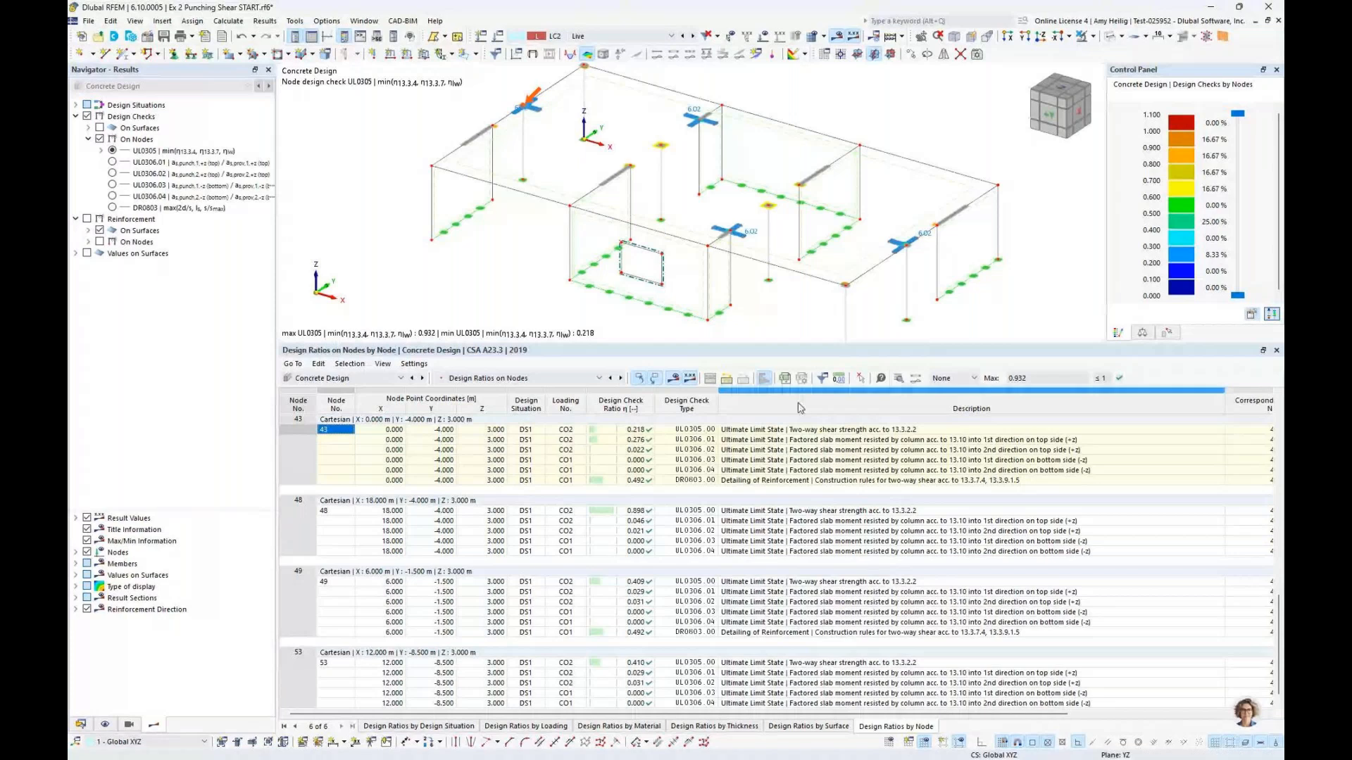
pyautogui.click(792, 431)
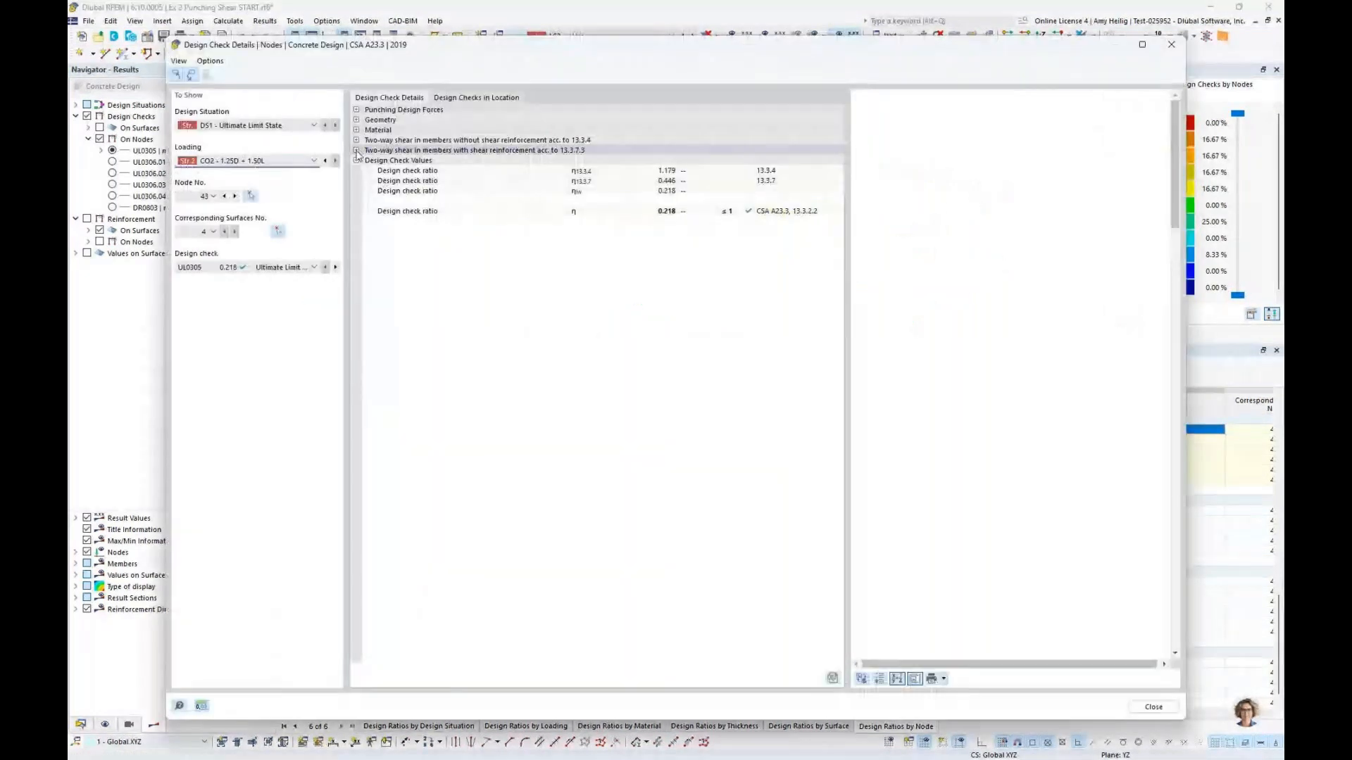
pyautogui.click(357, 151)
pyautogui.click(356, 140)
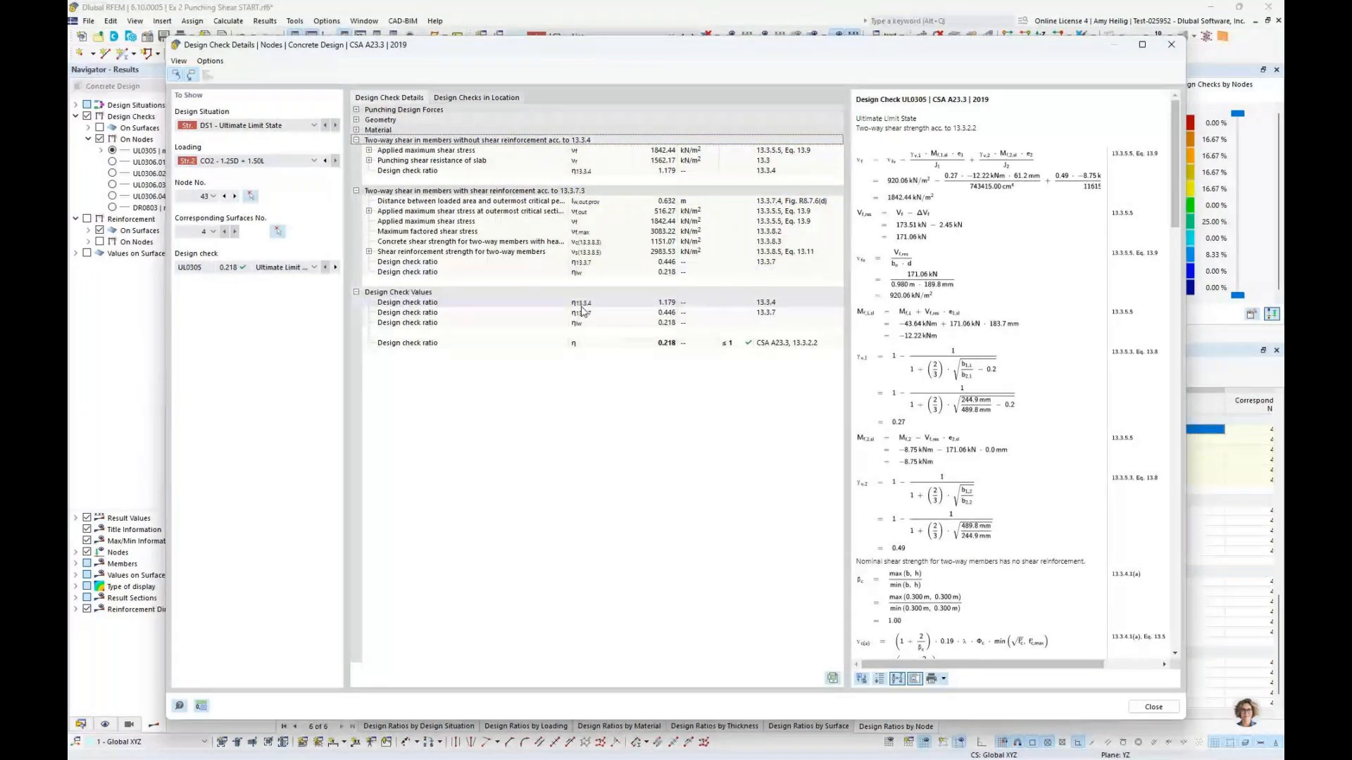
# Step: Read the UL0305 check formulas through to the governing design ratio, close the details and enlarge the model view
pyautogui.scroll(-10, 1056, 403)
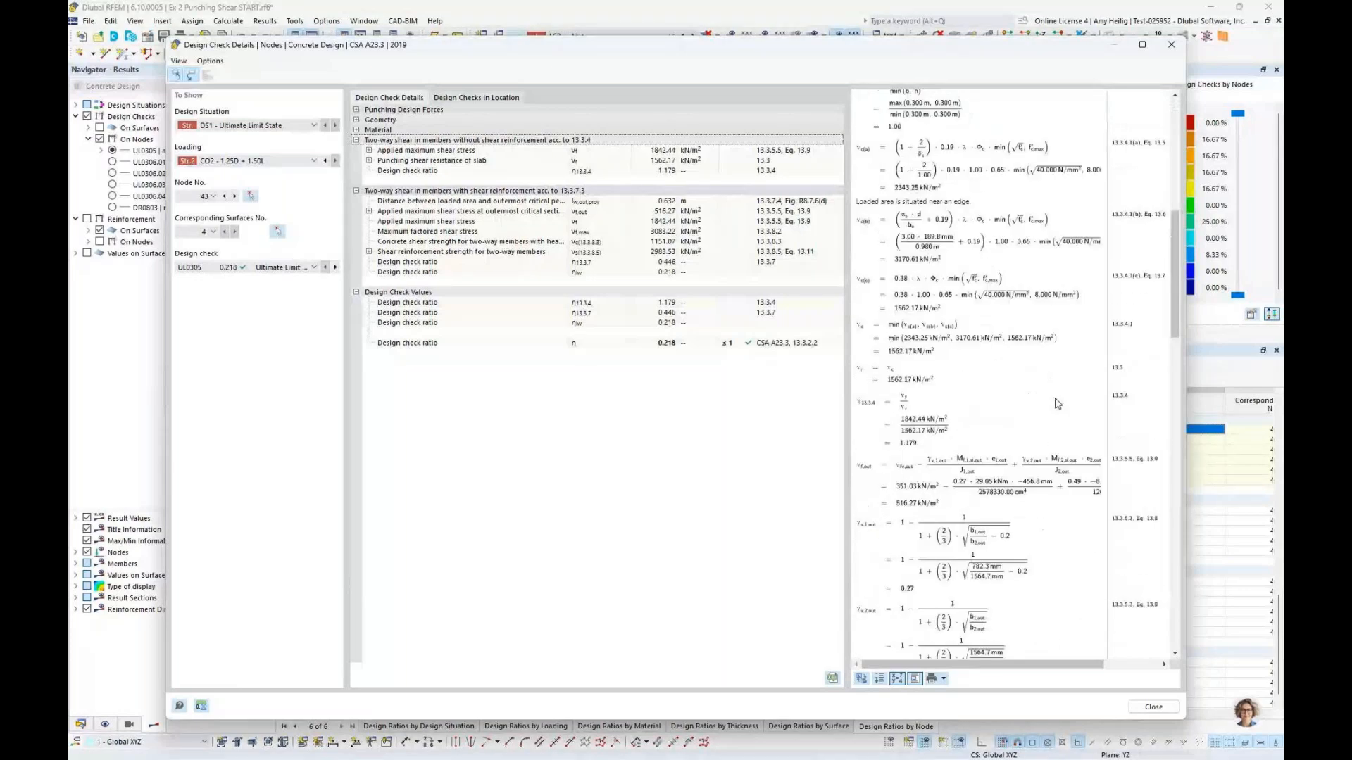
pyautogui.scroll(-10, 1056, 403)
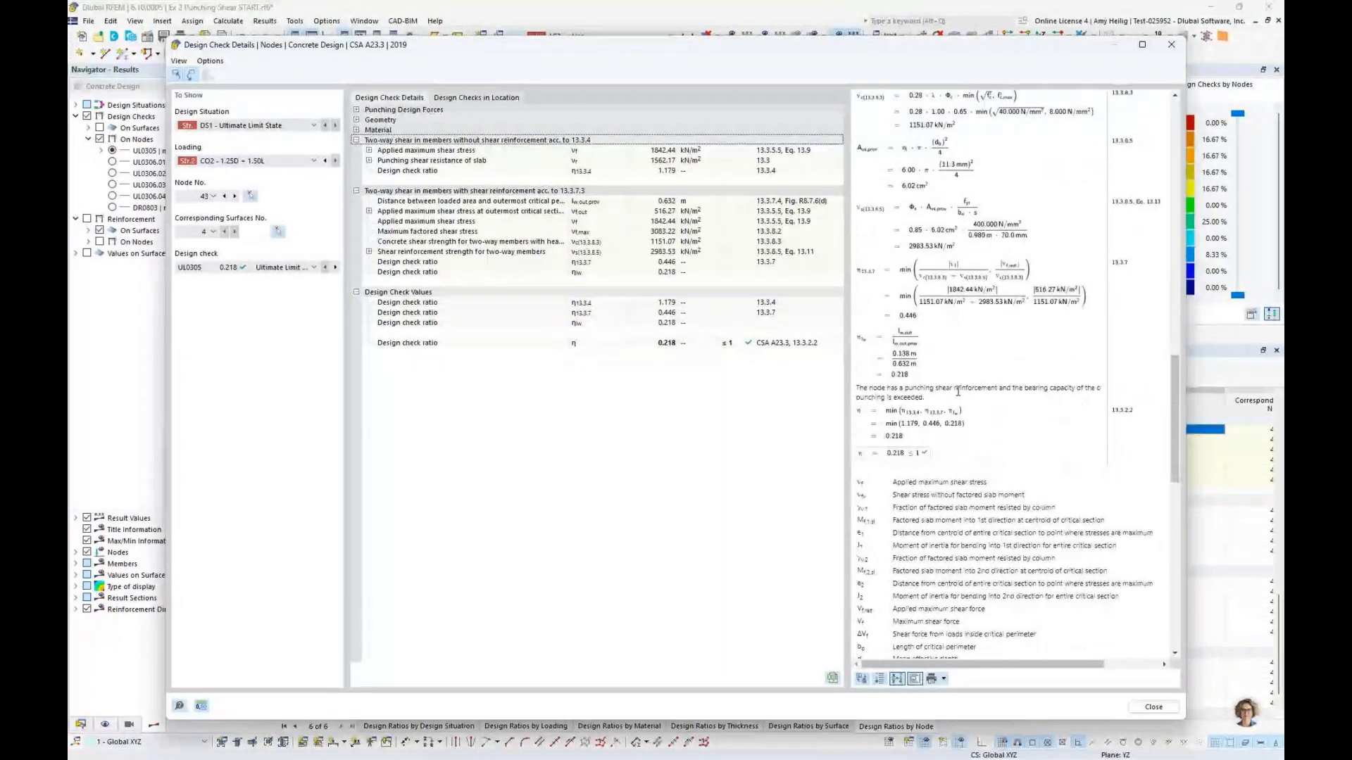
pyautogui.keyDown('ctrl'); pyautogui.scroll(2, 892, 469); pyautogui.keyUp('ctrl')
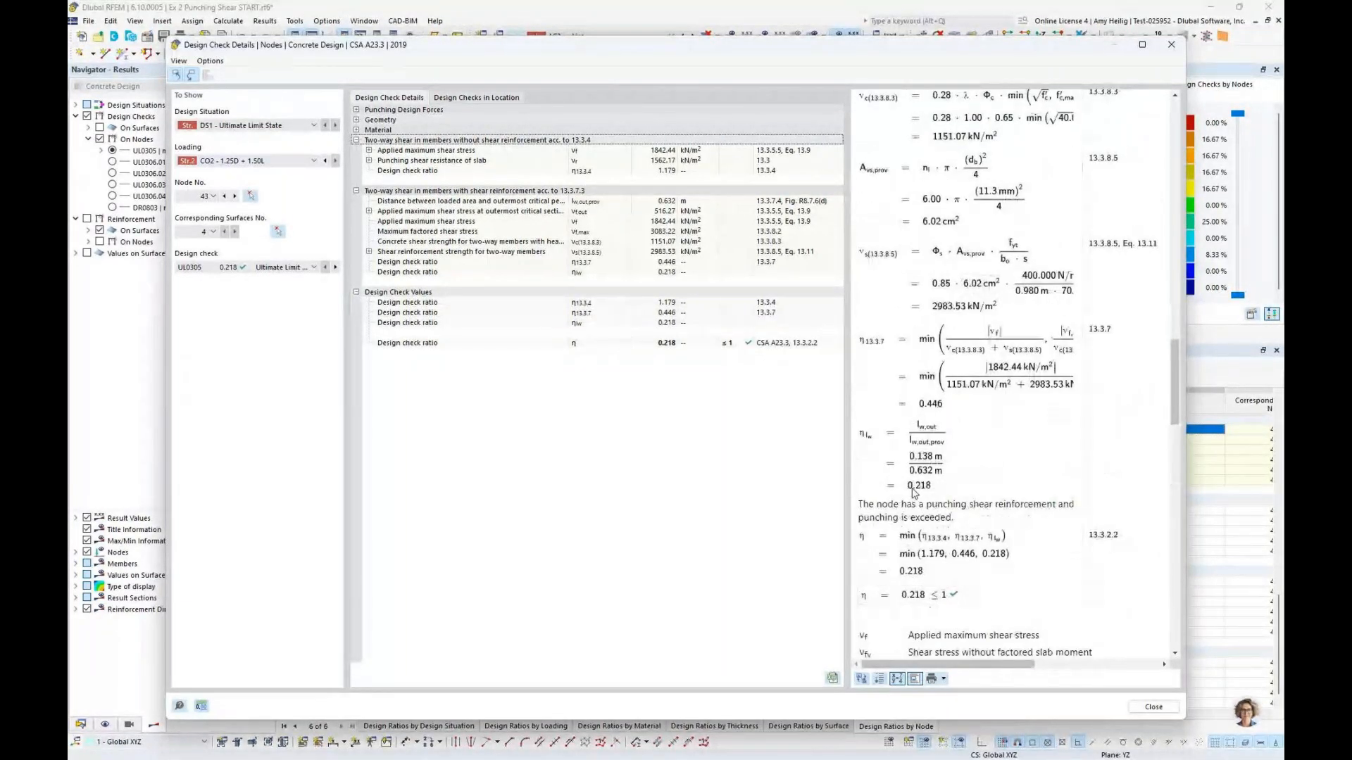
pyautogui.scroll(-2, 989, 526)
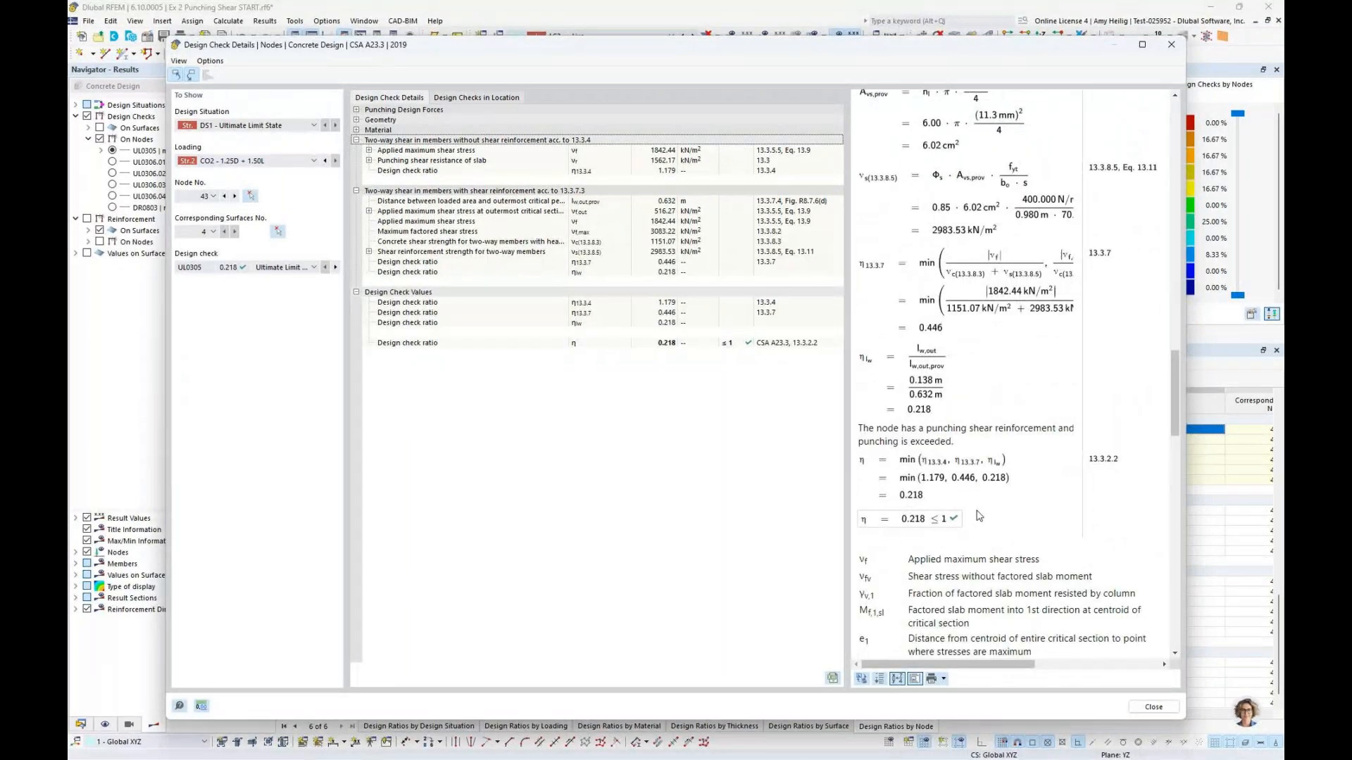
pyautogui.click(1153, 707)
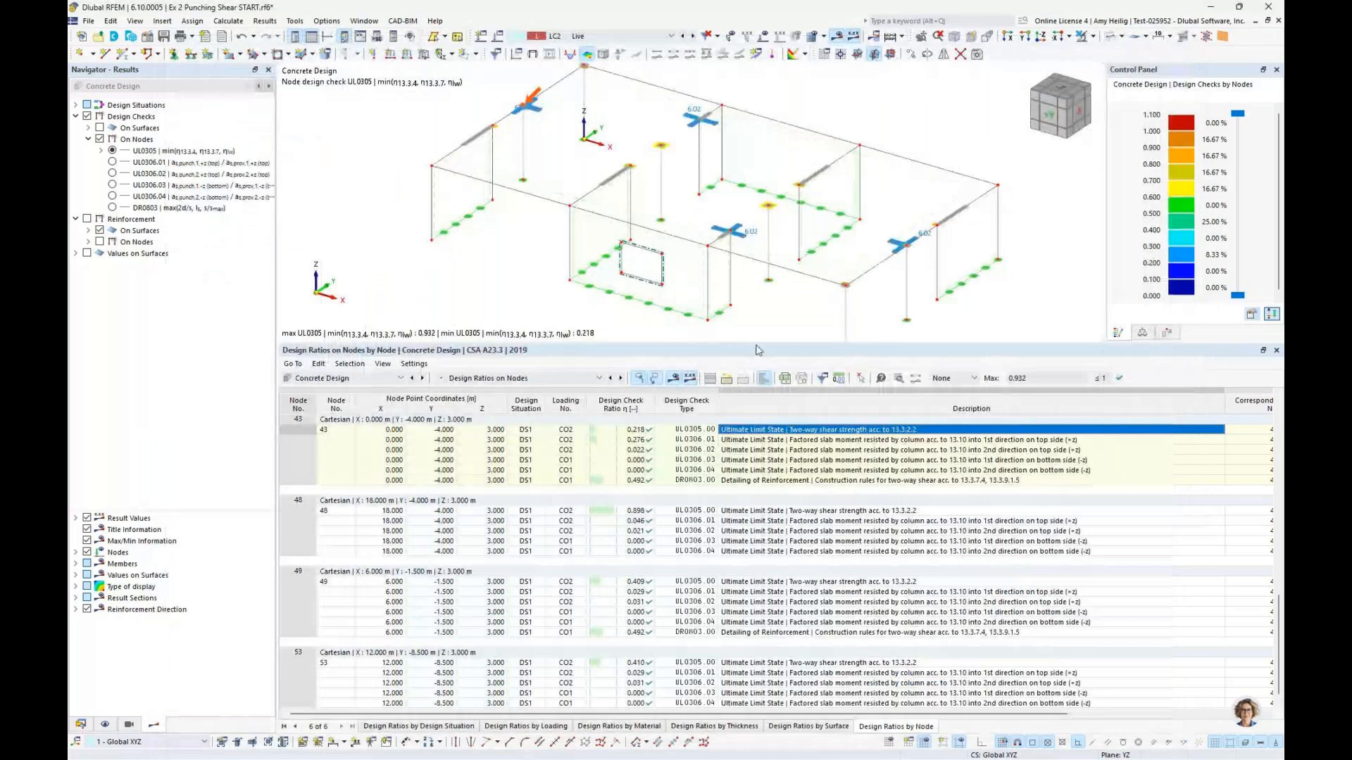
pyautogui.moveTo(758, 344); pyautogui.dragTo(758, 457)
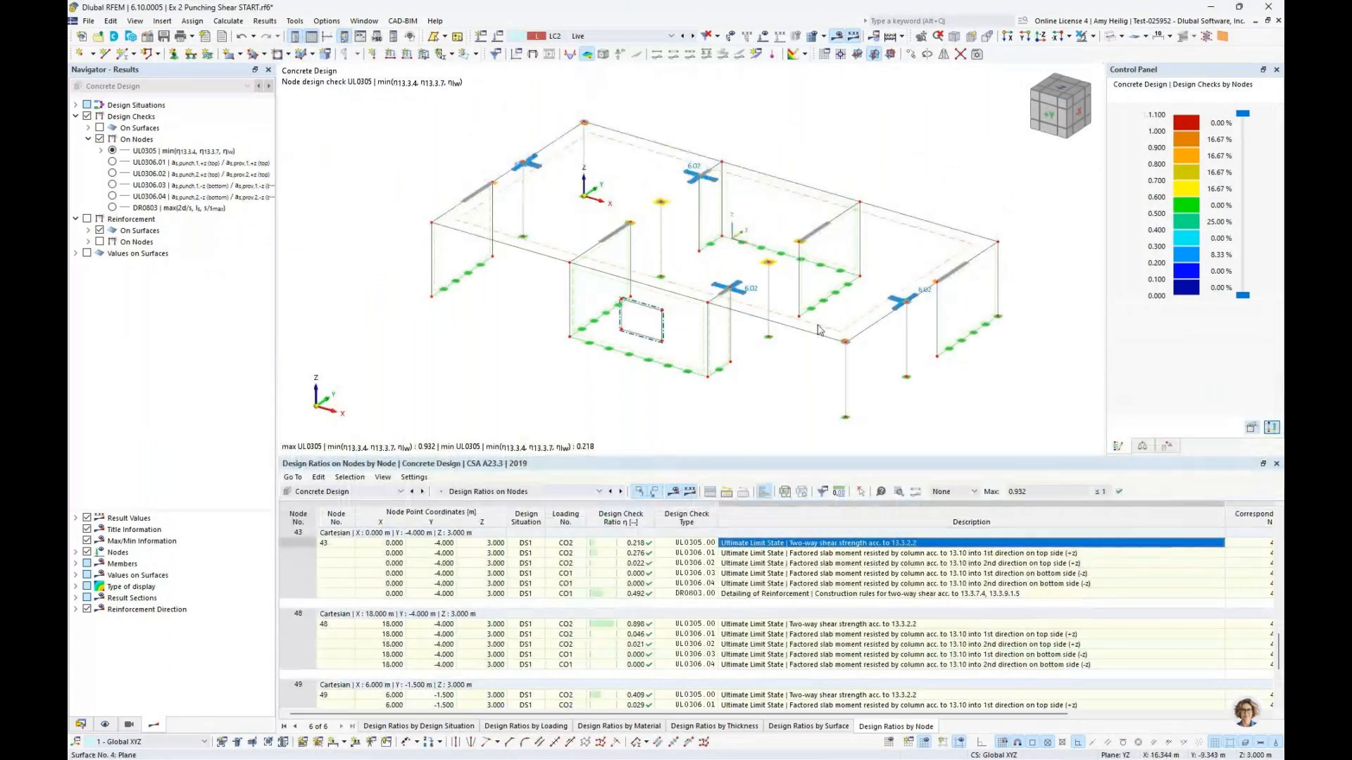
# Step: Hide the punching reinforcement symbols in the model display and switch off the design check results
pyautogui.click(104, 724)
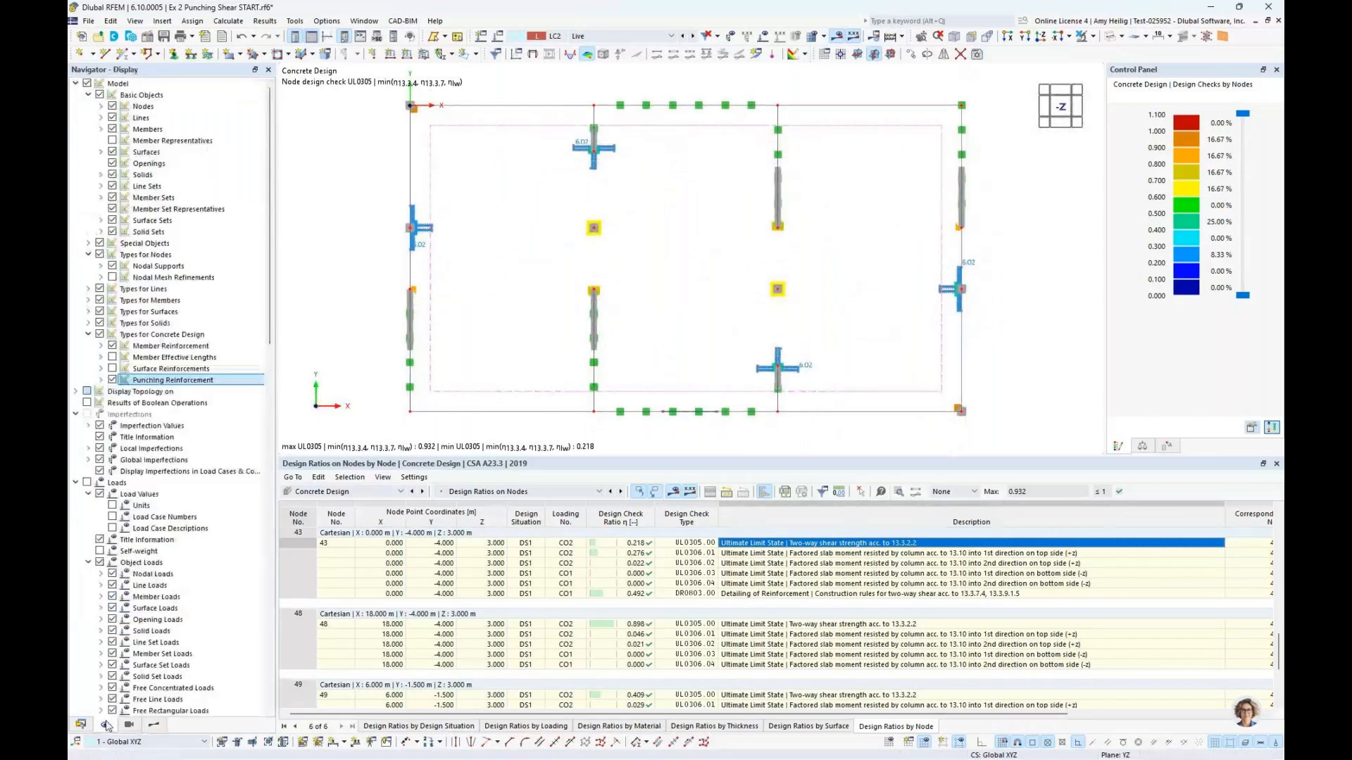
pyautogui.click(112, 380)
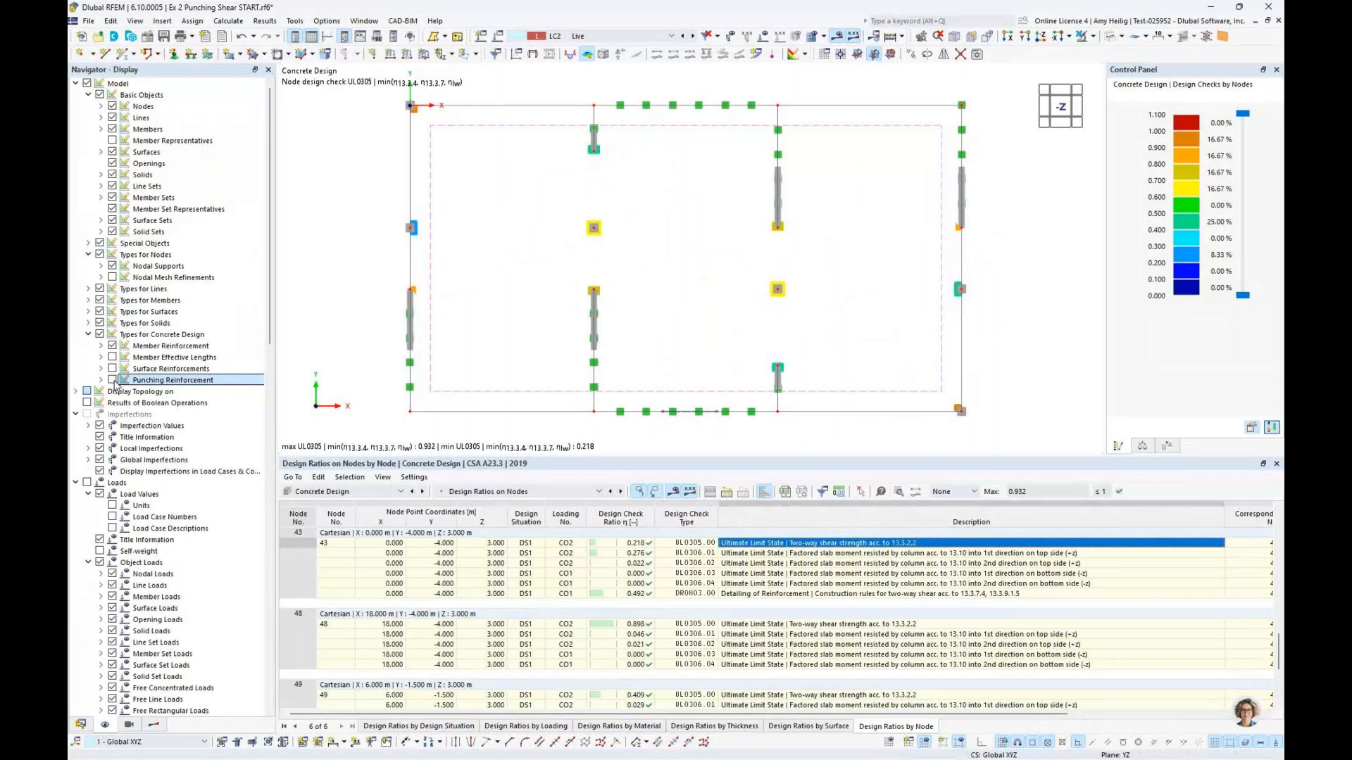
pyautogui.click(154, 726)
pyautogui.click(76, 117)
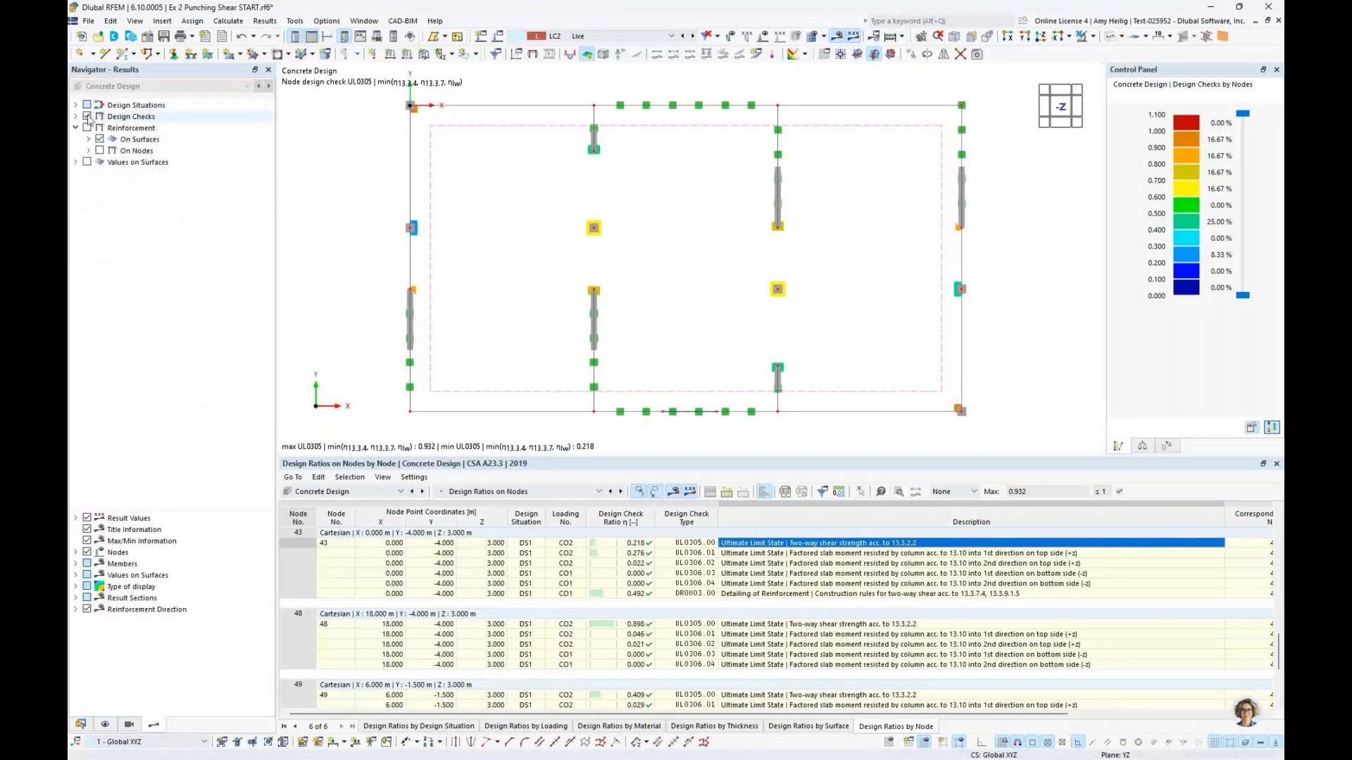
pyautogui.click(87, 116)
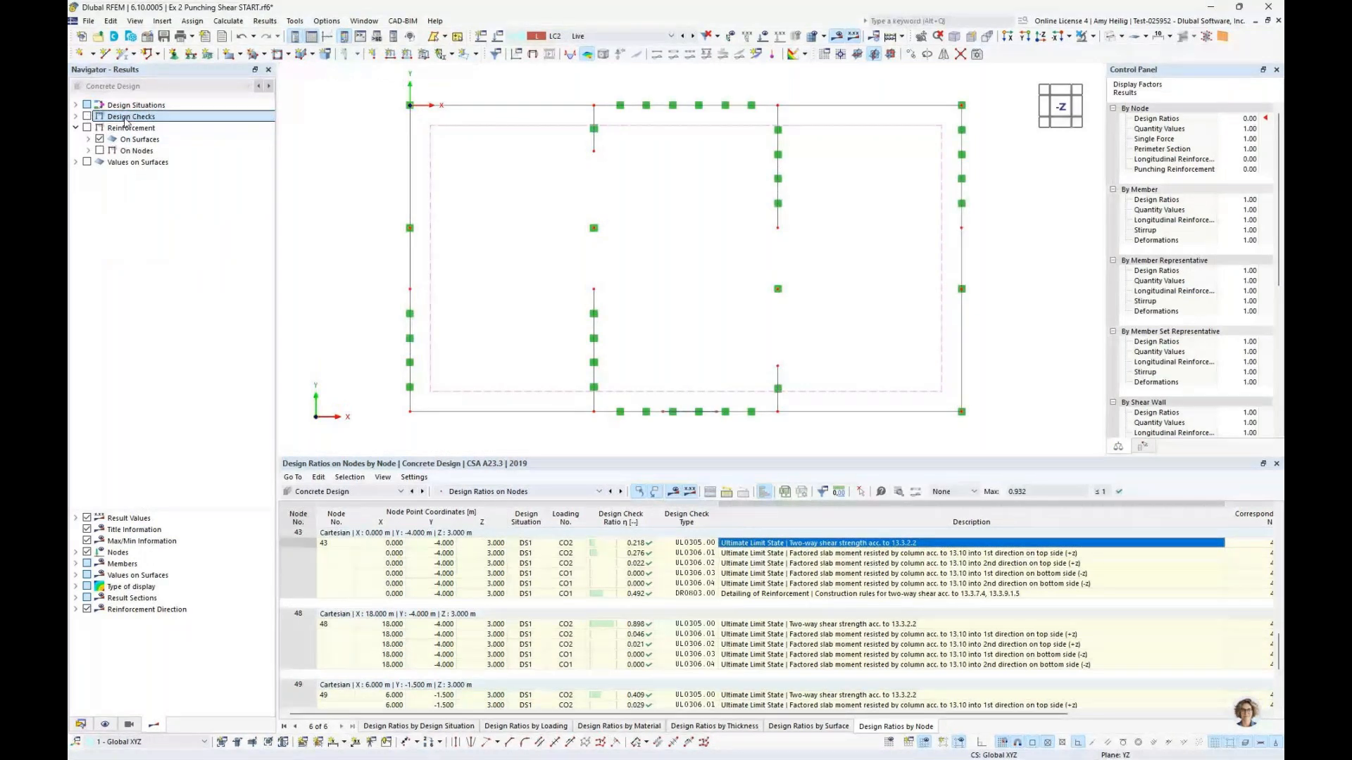
# Step: Limit the visibility to the selected and related objects and display the required punching reinforcement Av,req on nodes instead of surface reinforcement
pyautogui.click(1093, 36)
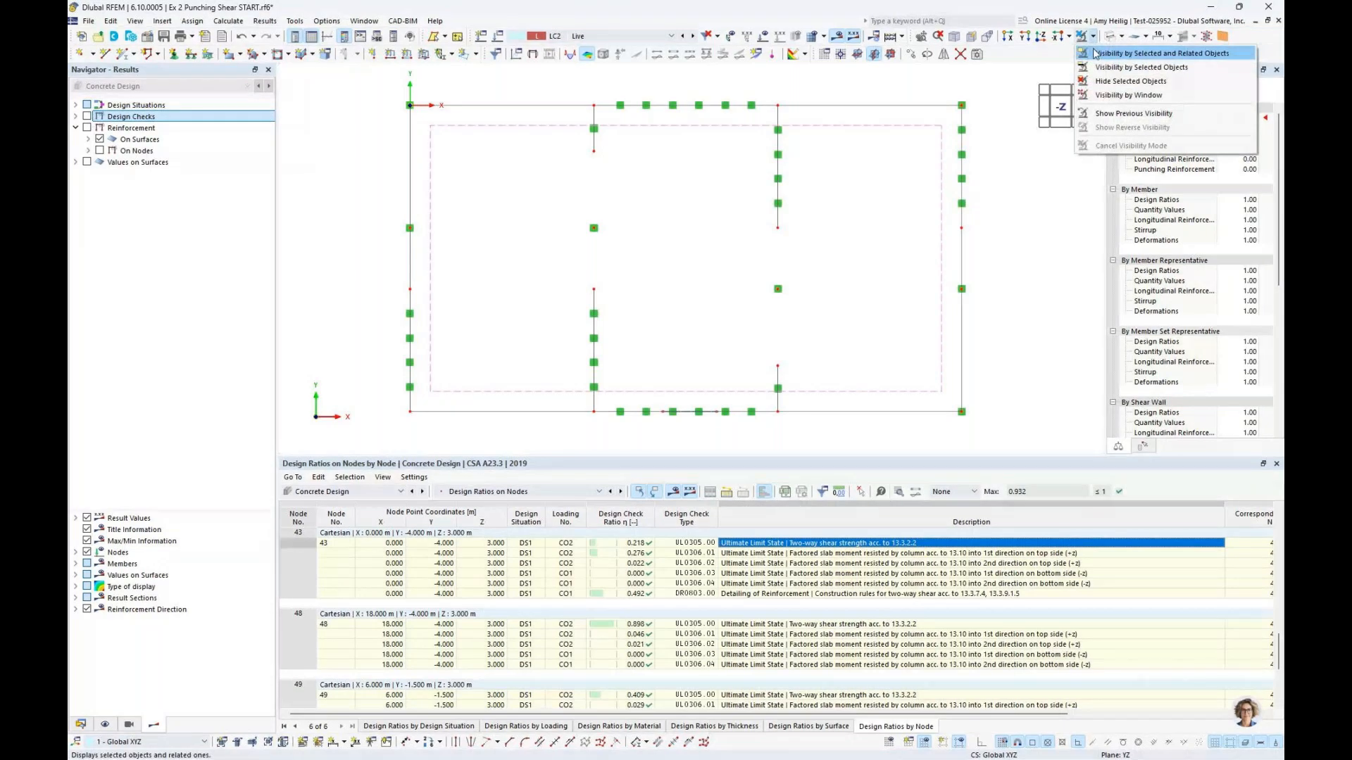
pyautogui.click(1095, 53)
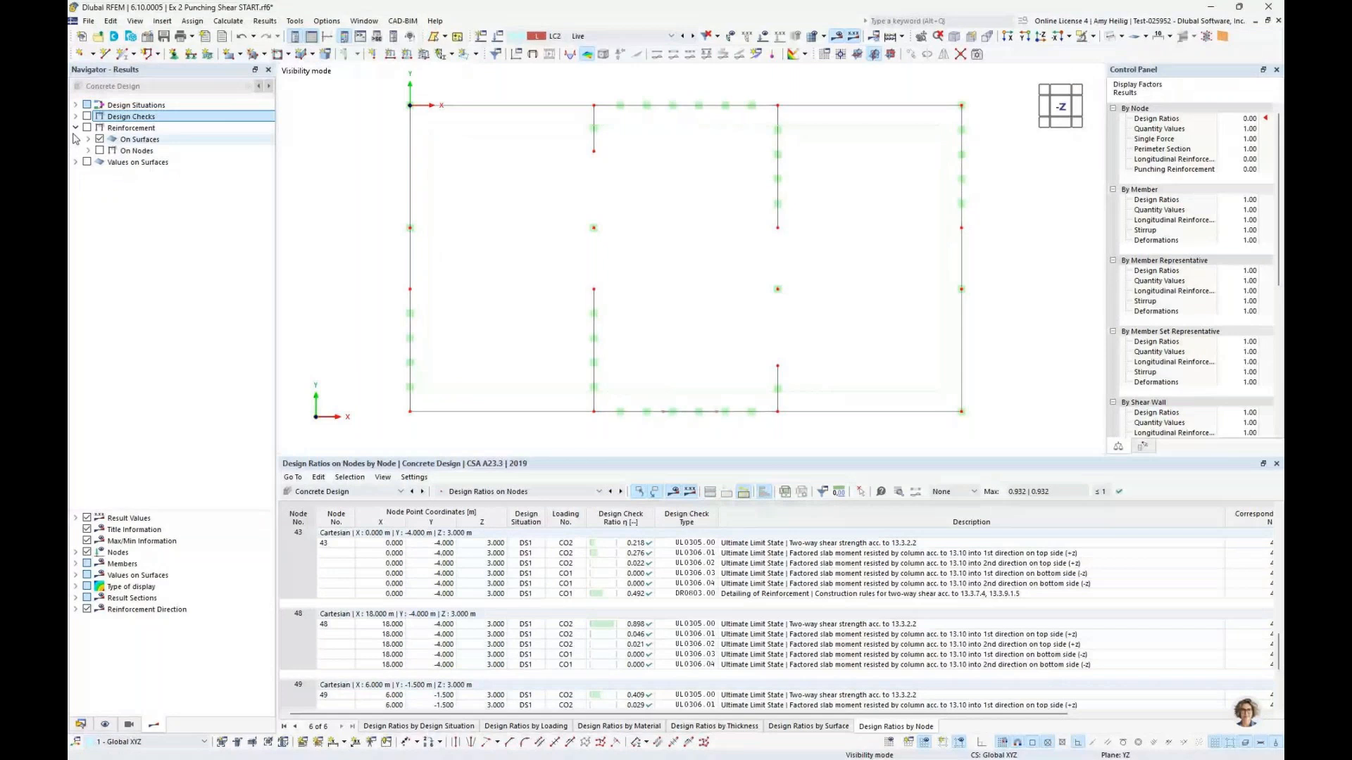
pyautogui.click(87, 127)
pyautogui.click(99, 139)
pyautogui.click(89, 151)
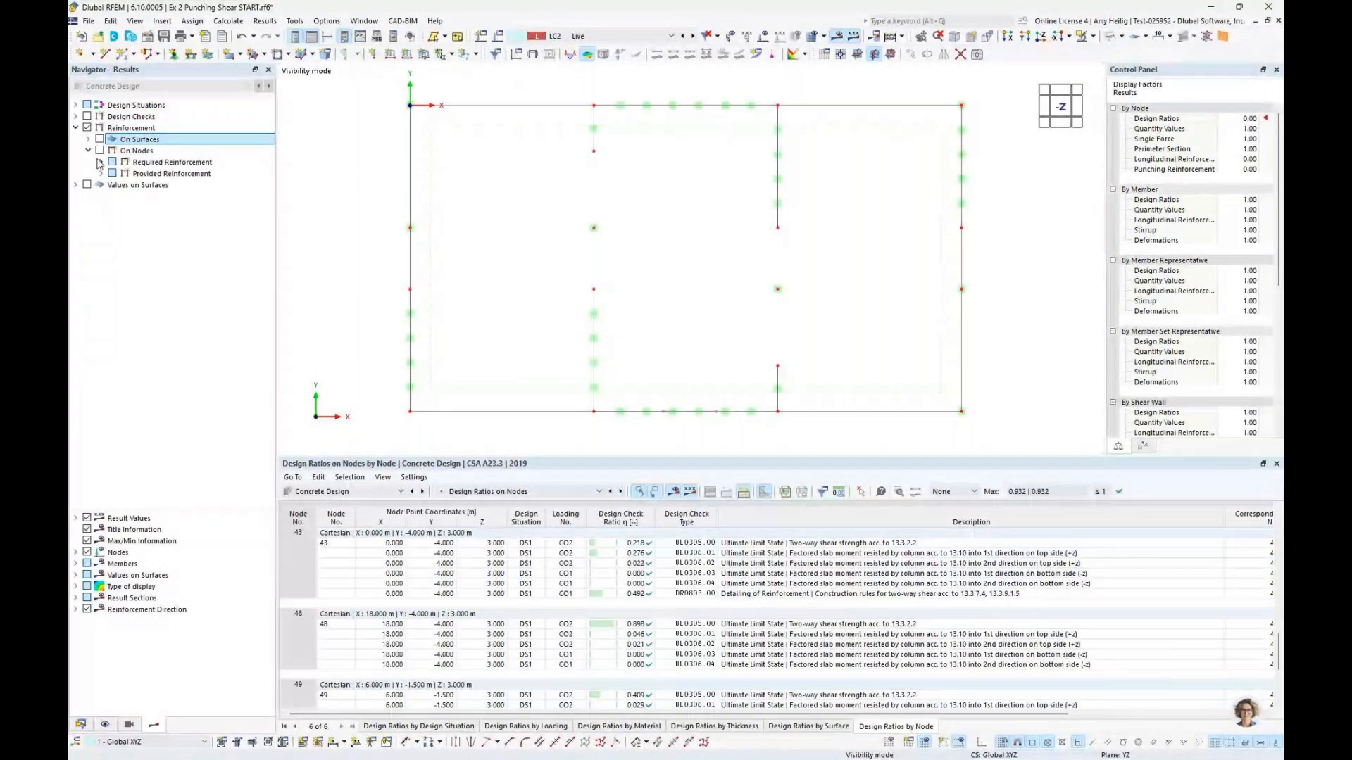
pyautogui.click(101, 162)
pyautogui.click(114, 185)
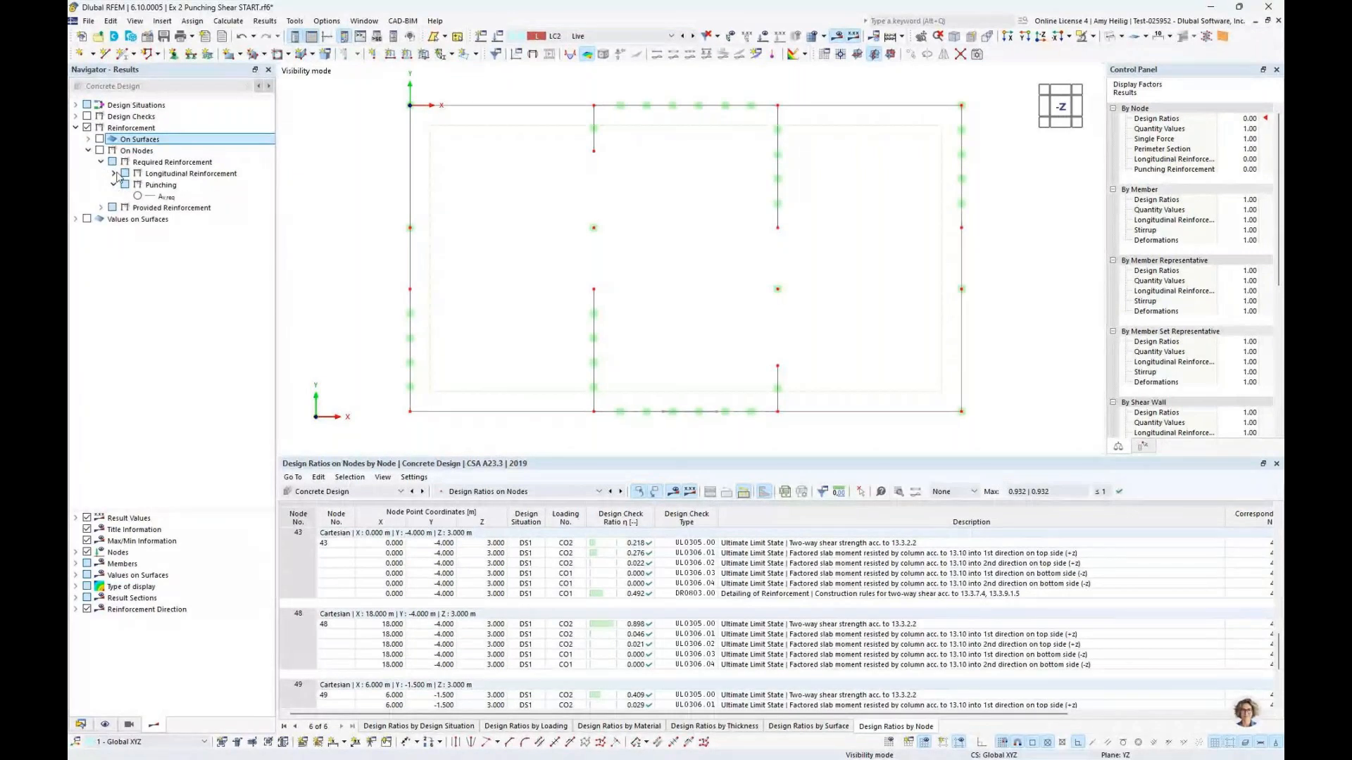
pyautogui.click(113, 173)
pyautogui.click(137, 241)
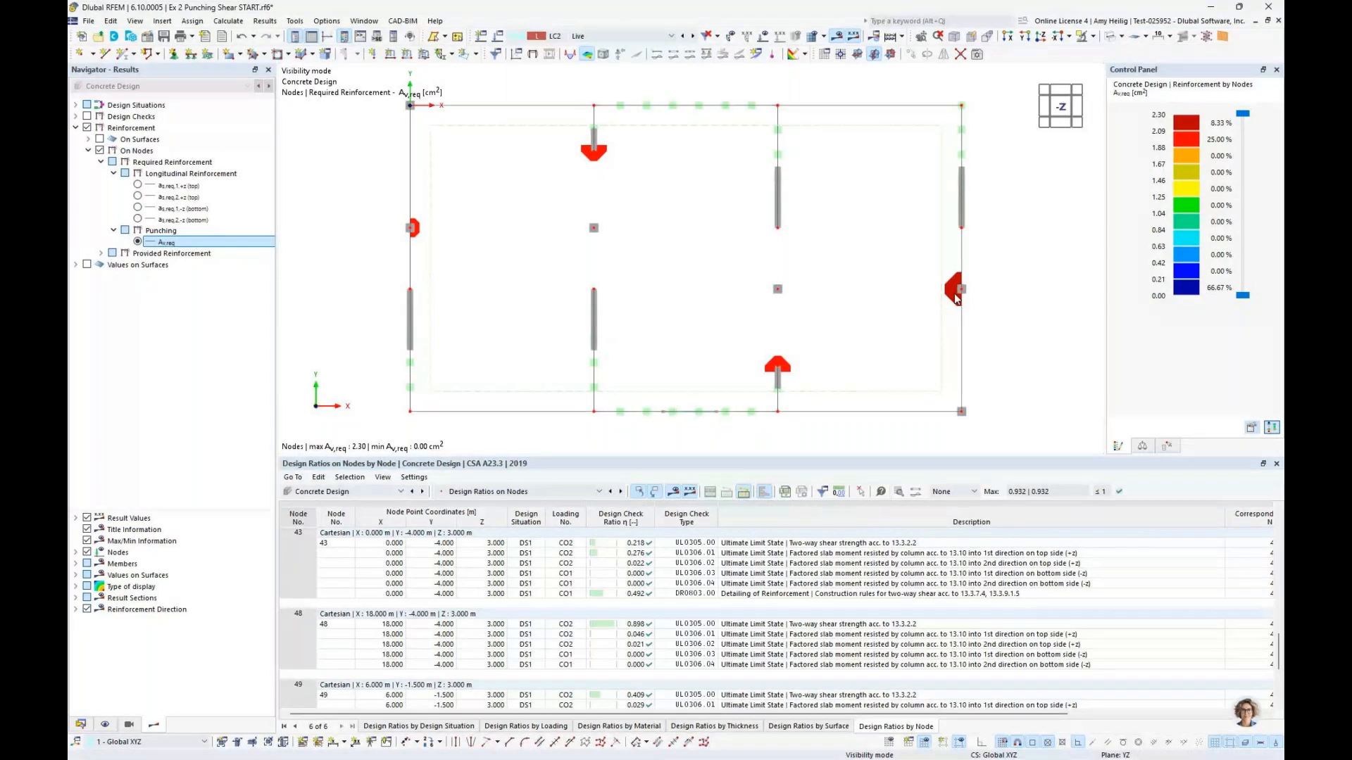
# Step: Display the provided punching reinforcement Av,prov on nodes and compare the required and provided top longitudinal reinforcement in direction 1
pyautogui.click(101, 253)
pyautogui.click(114, 276)
pyautogui.click(138, 333)
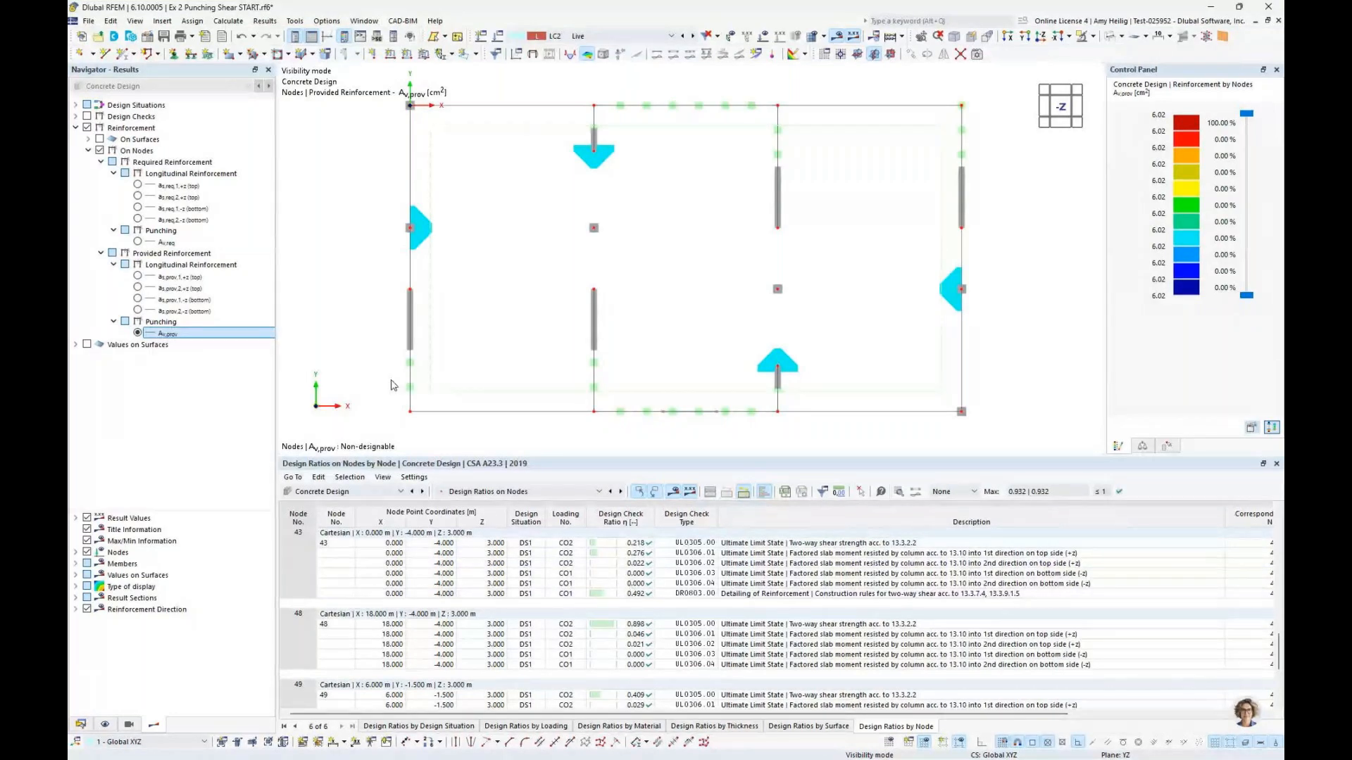
pyautogui.click(632, 488)
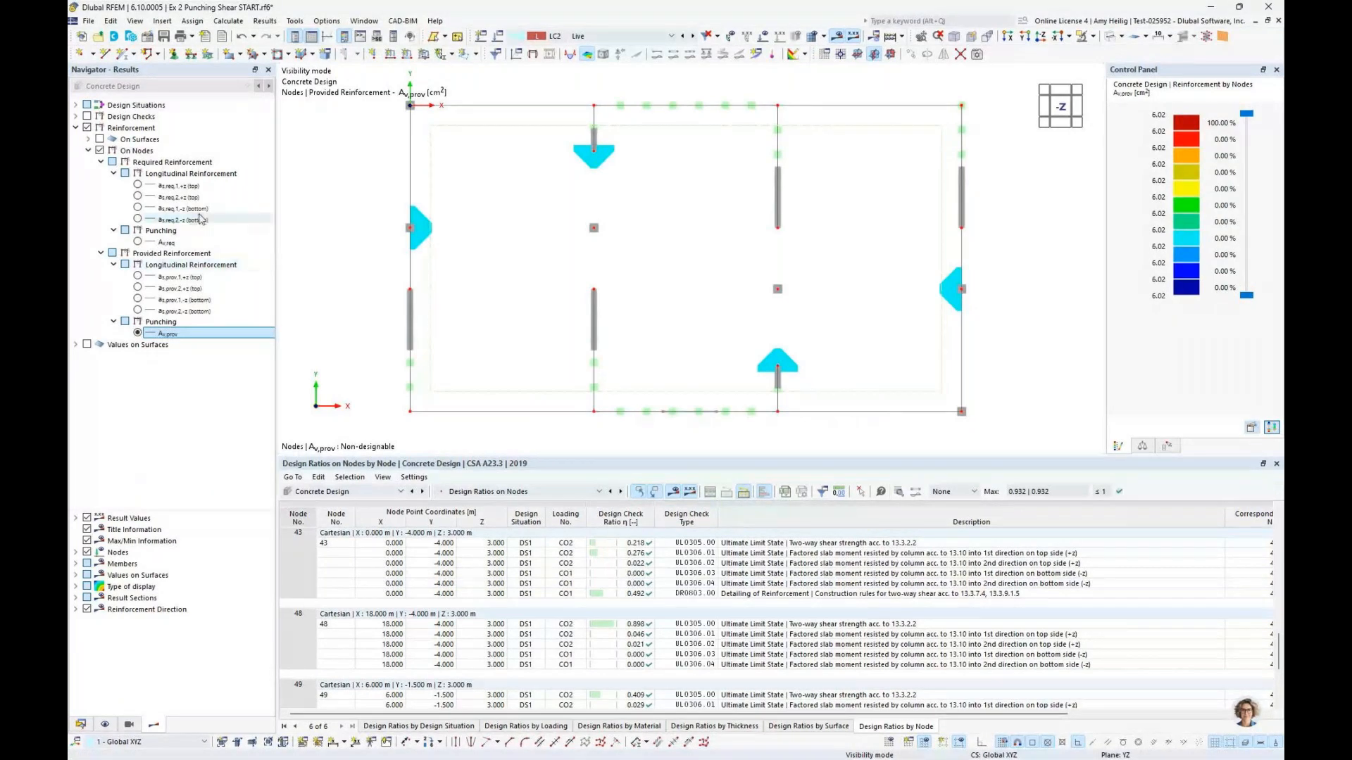
pyautogui.click(138, 187)
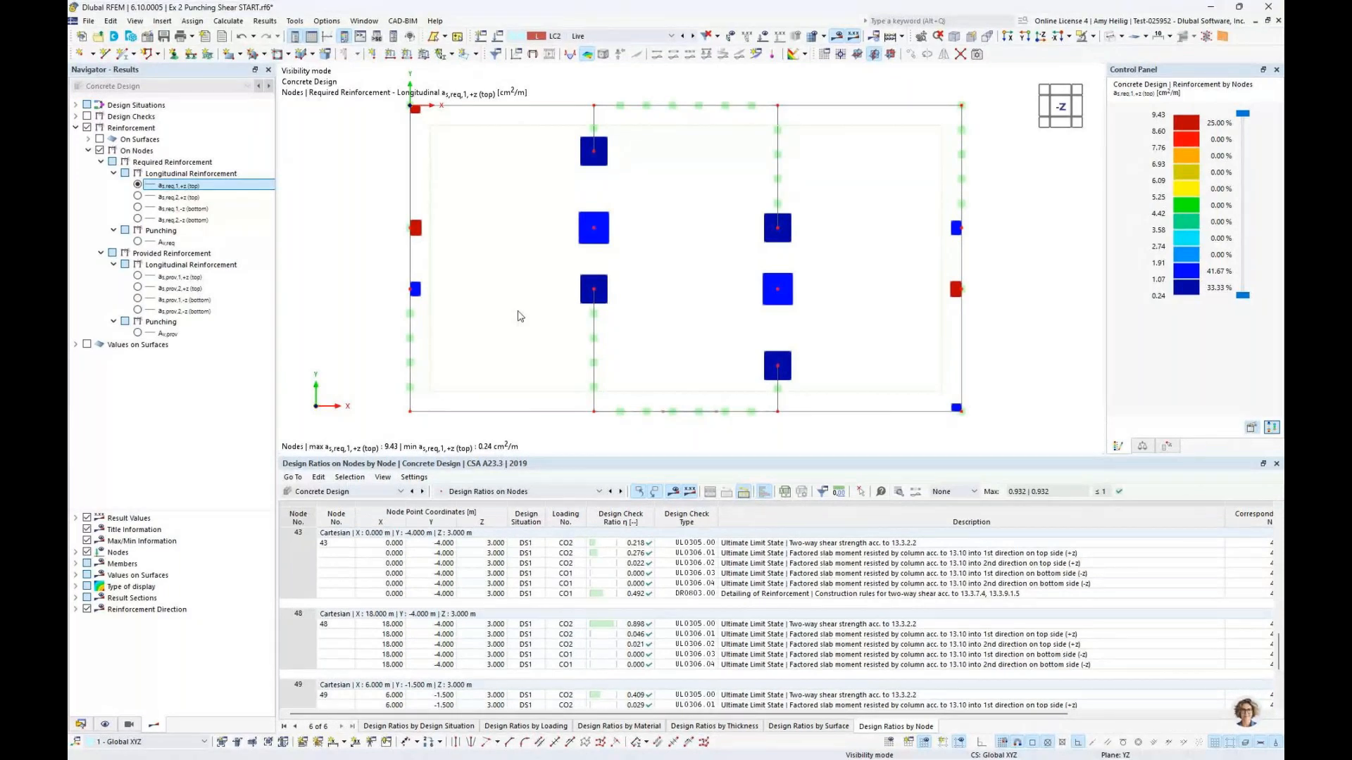
pyautogui.click(138, 277)
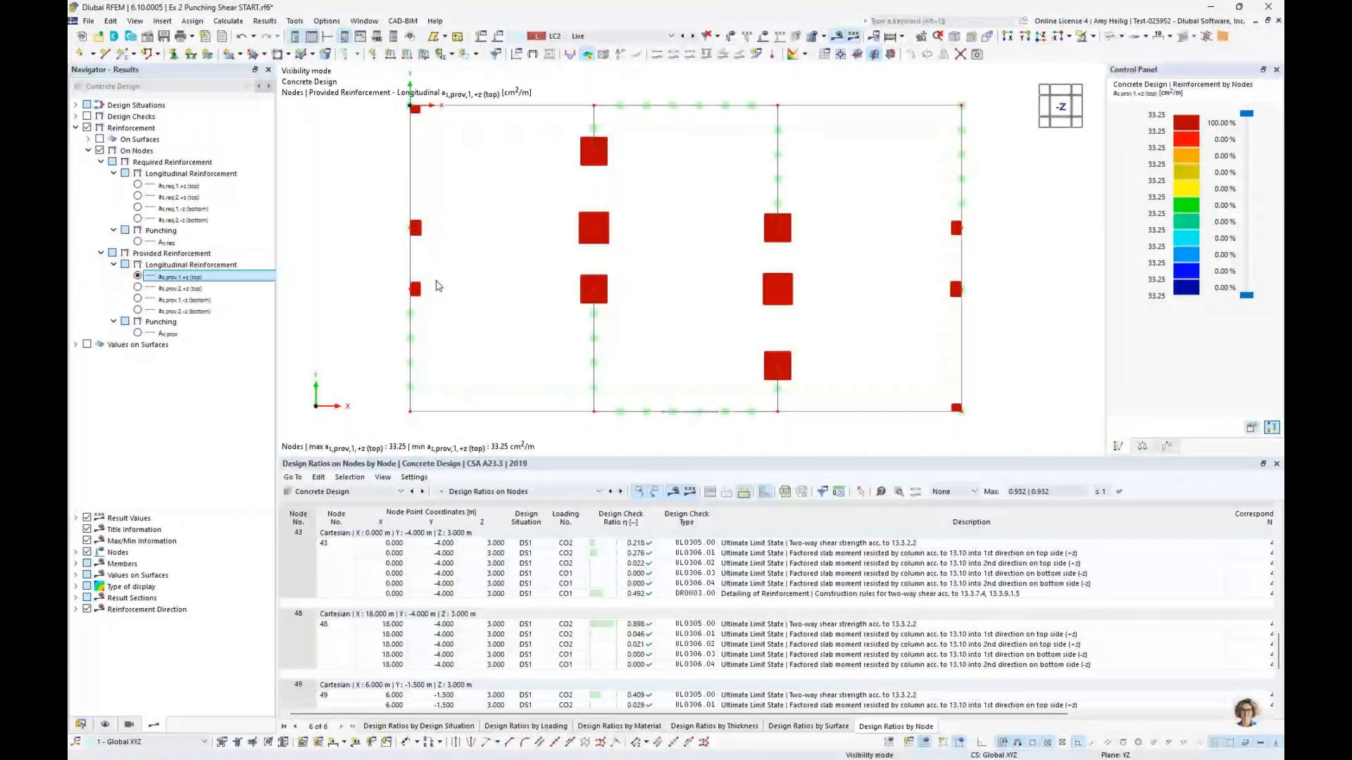
pyautogui.press('super+Tab')
pyautogui.click(629, 302)
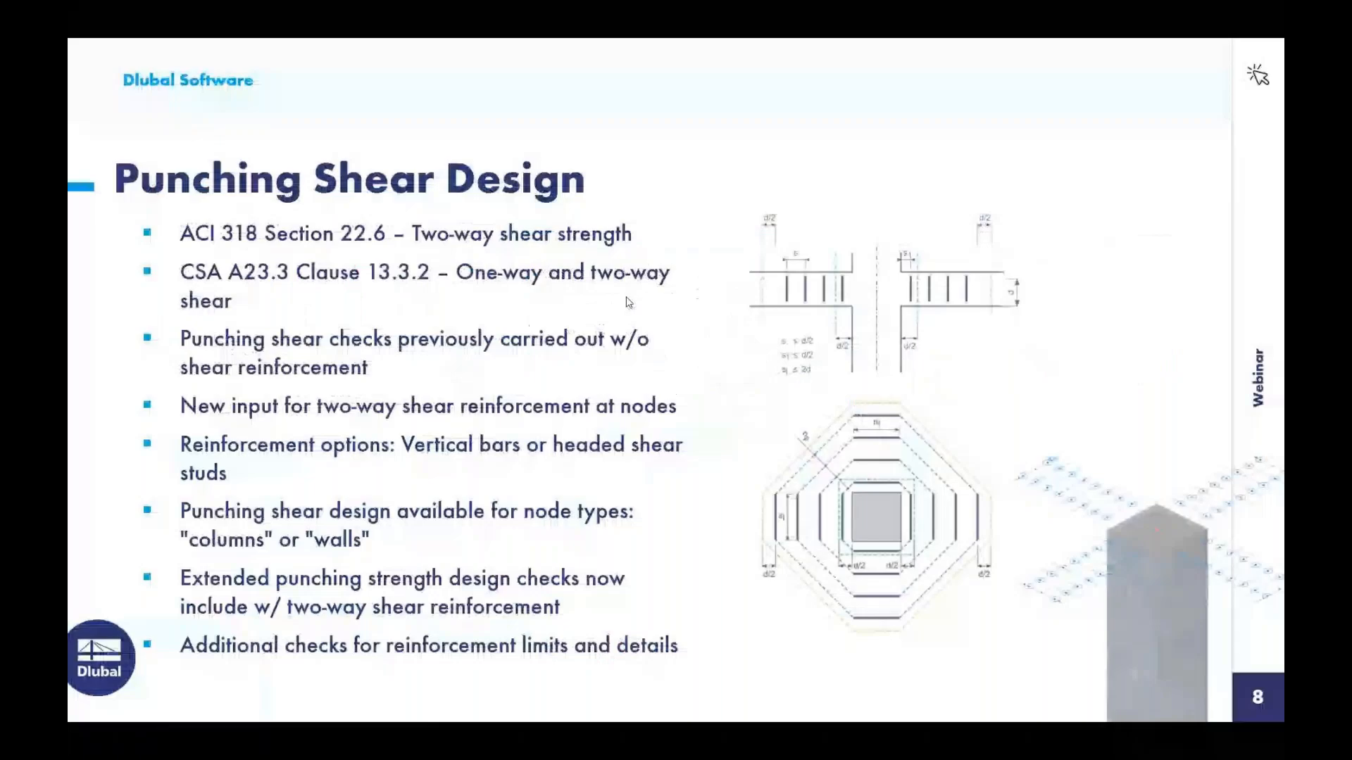
pyautogui.press('Right')
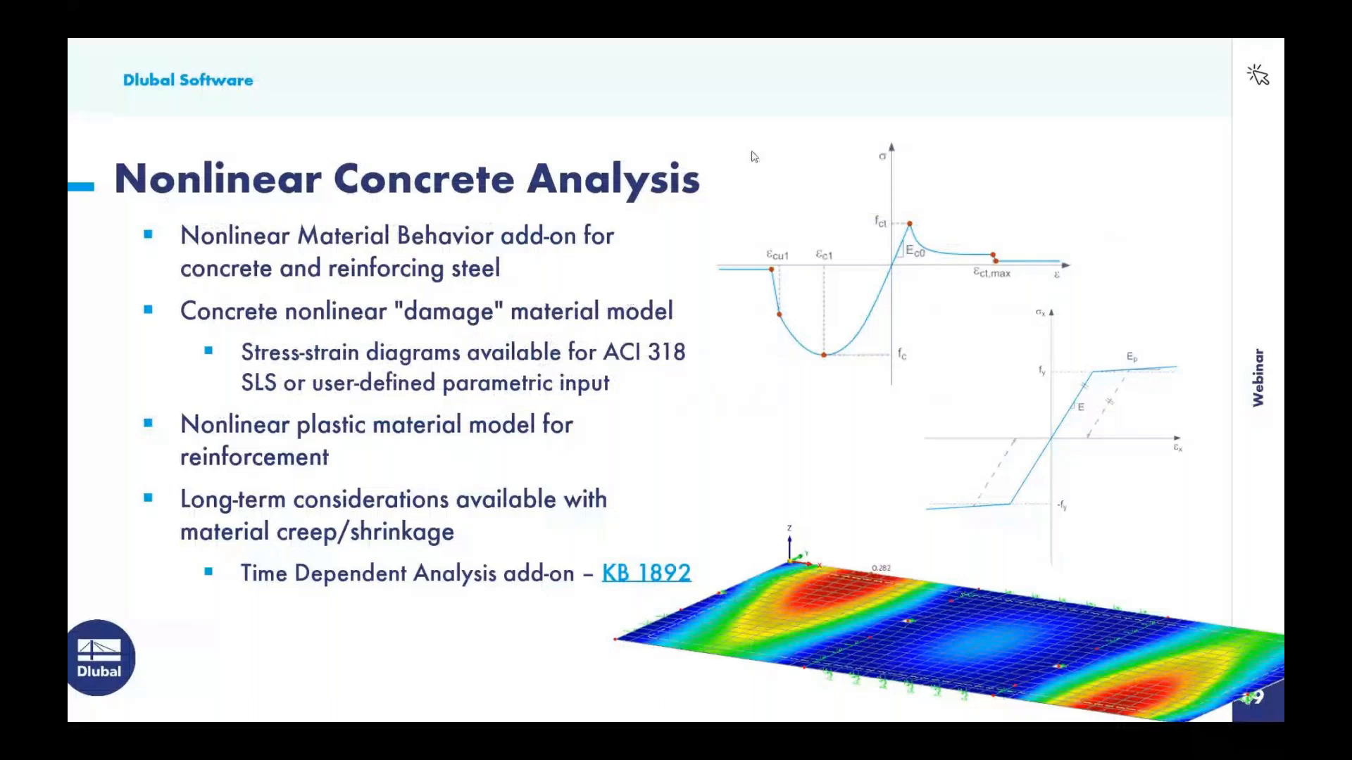
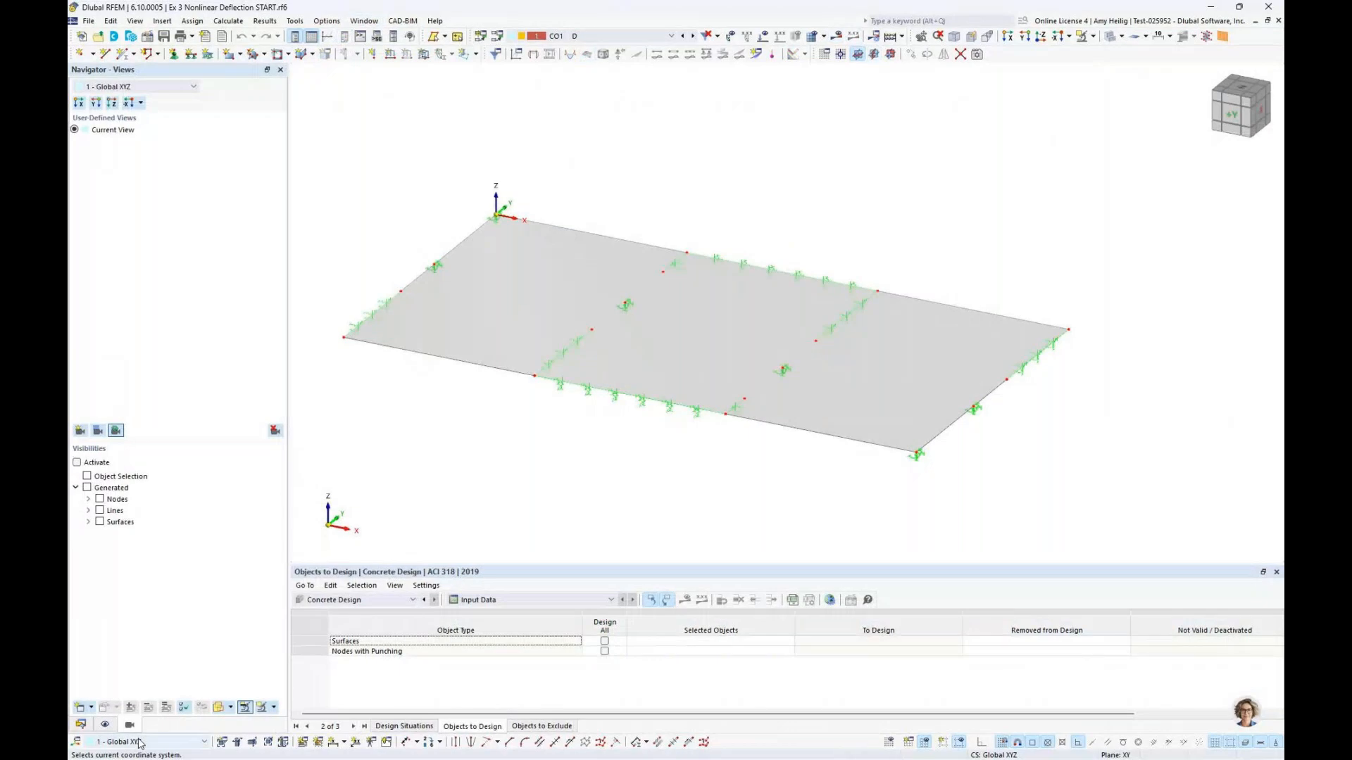
# Step: Bring up the data tree of the Ex 3 Nonlinear Deflection START model and check the slab surface's basic properties
pyautogui.click(81, 725)
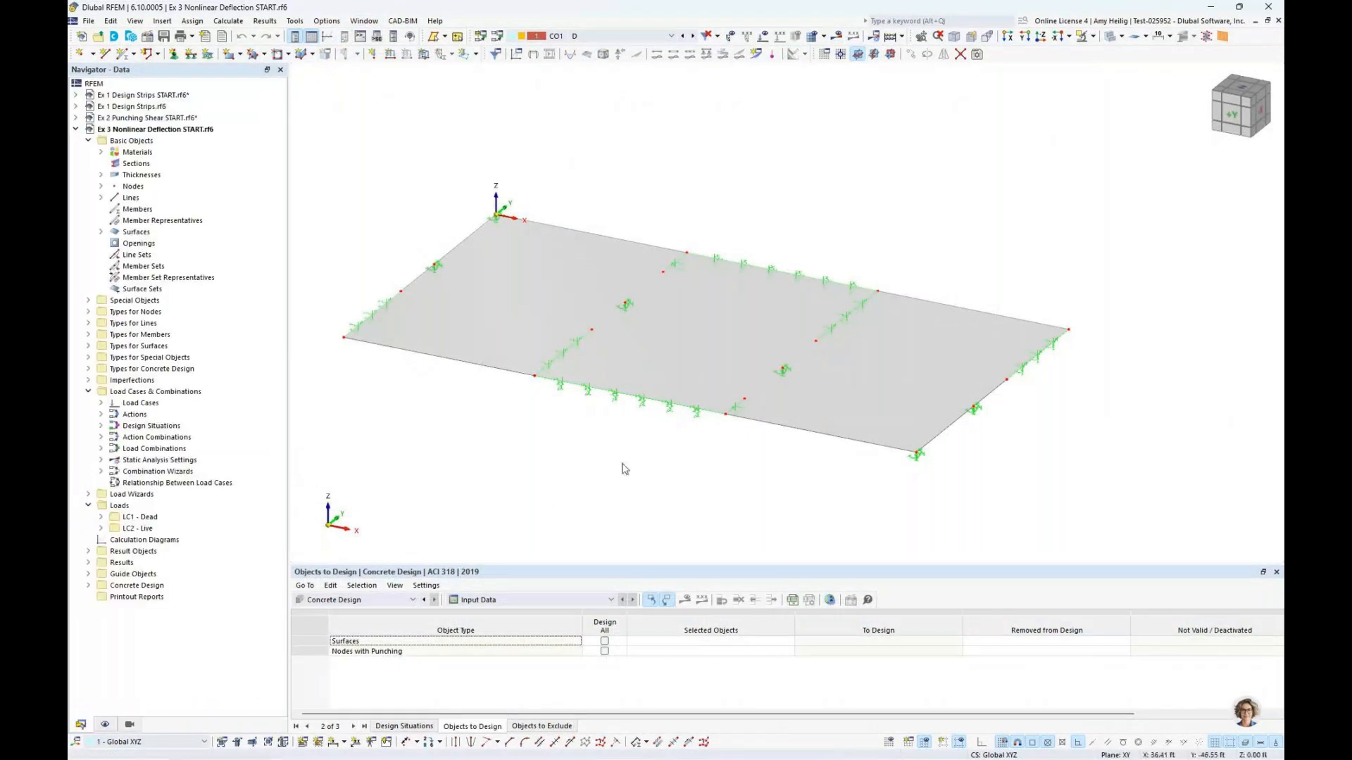
pyautogui.click(695, 341)
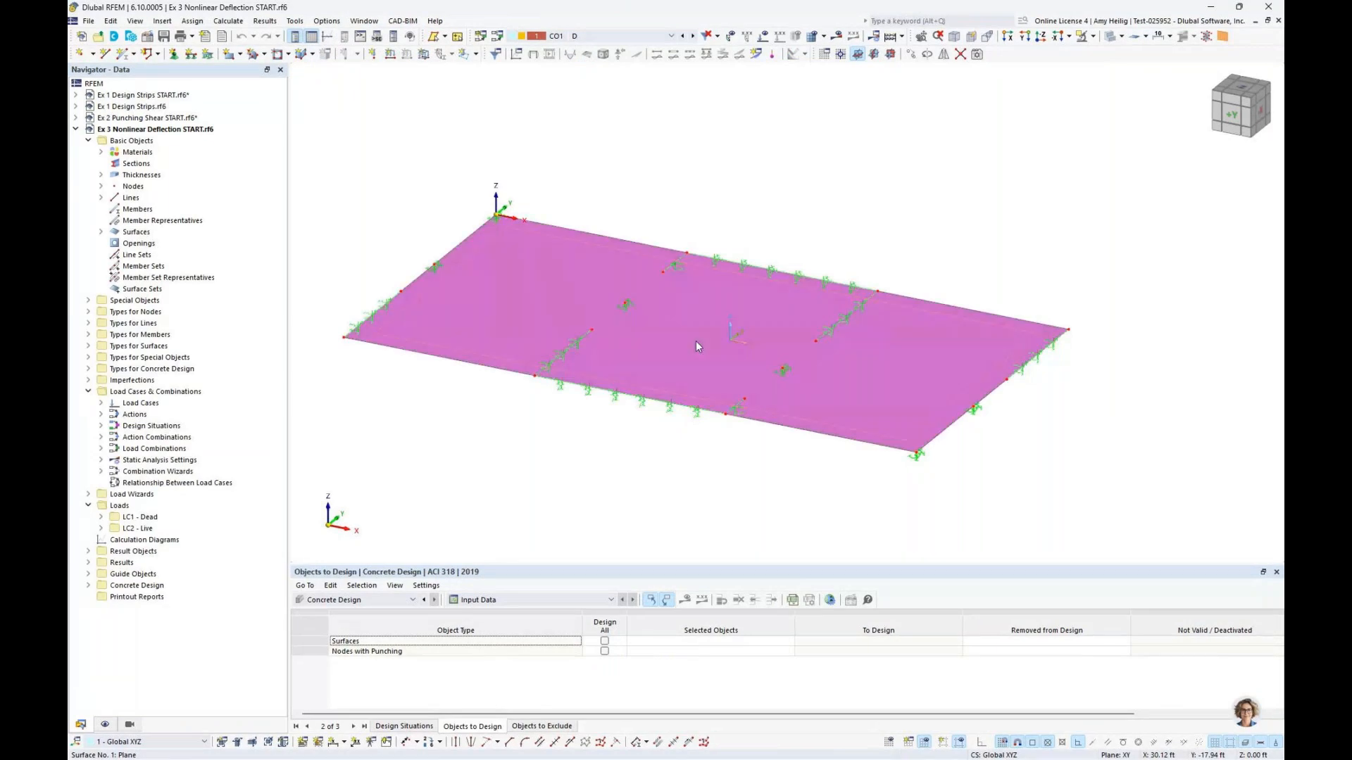
pyautogui.click(636, 472)
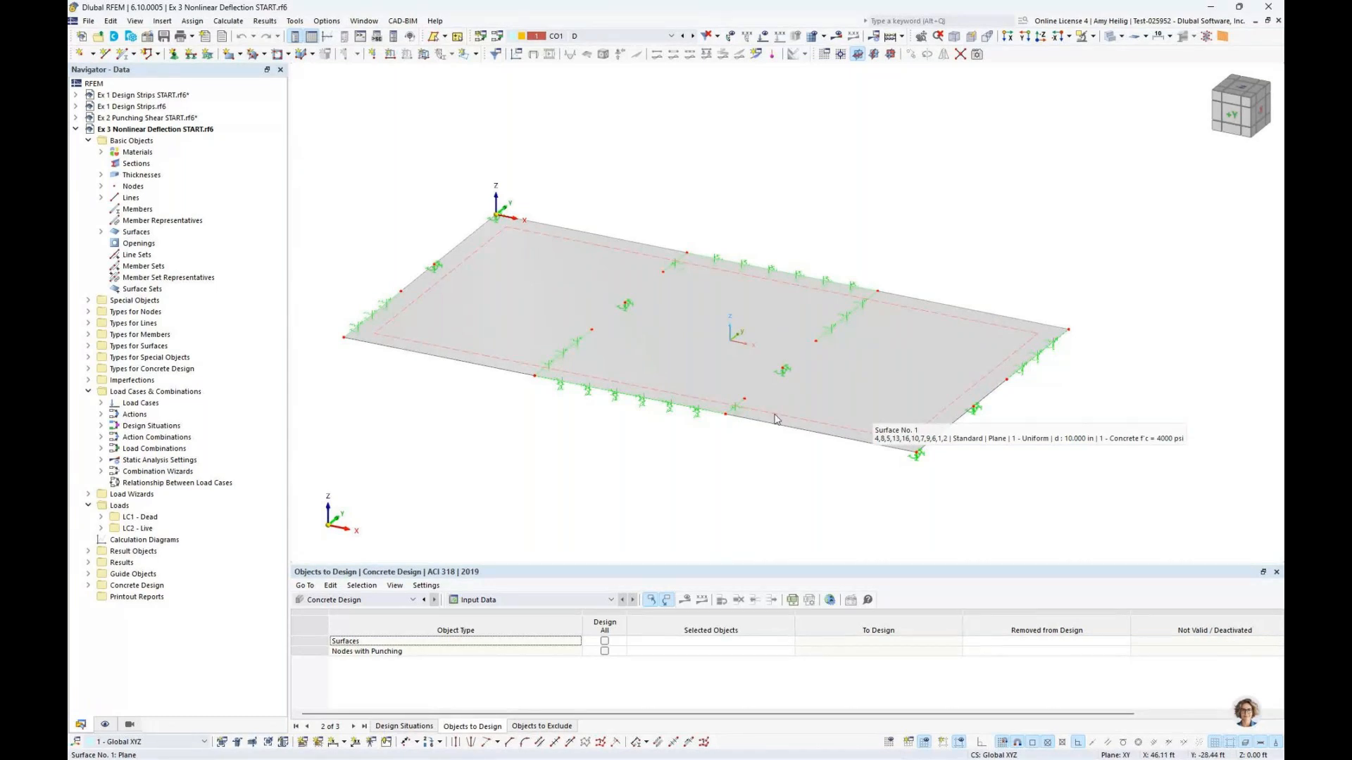
# Step: Inspect the line support of line 9 and its stiffness via fictitious wall parameters, leaving the line unchanged
pyautogui.doubleClick(697, 418)
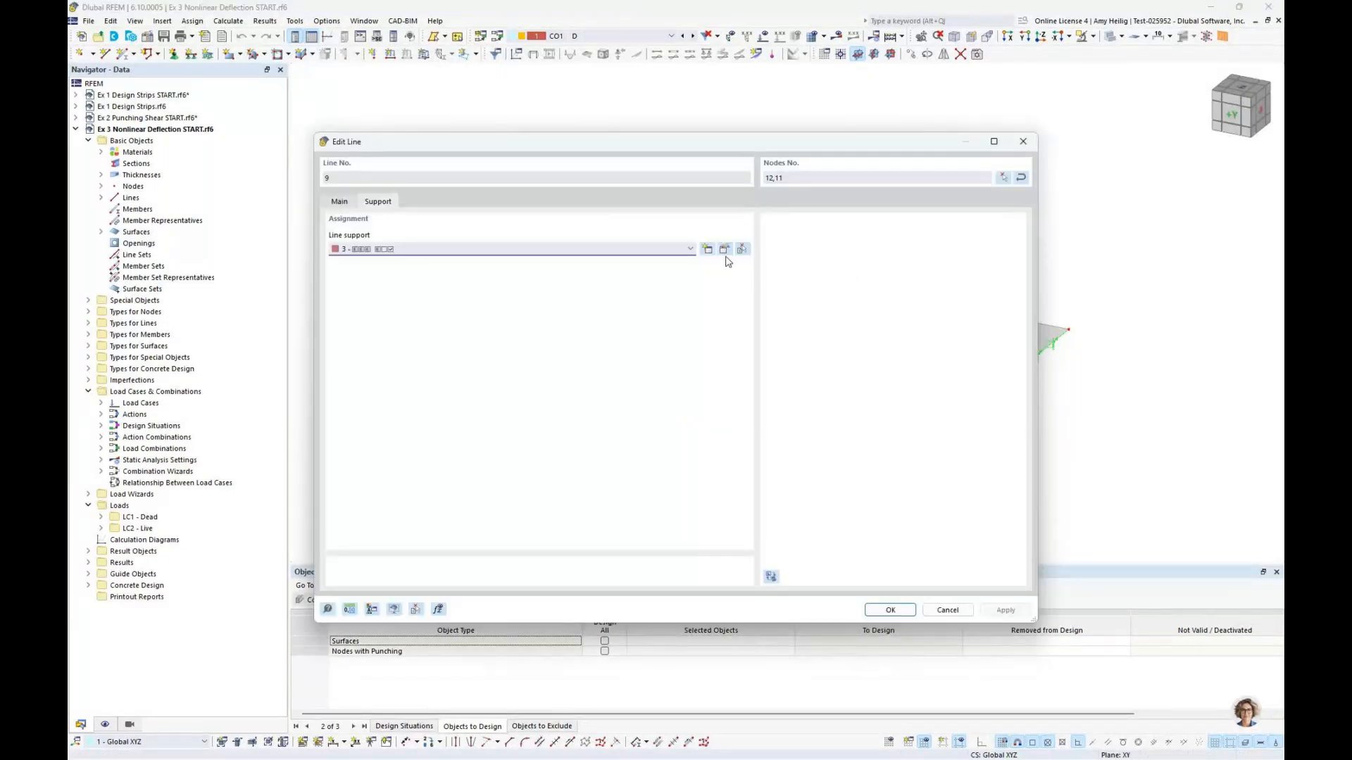
pyautogui.click(724, 252)
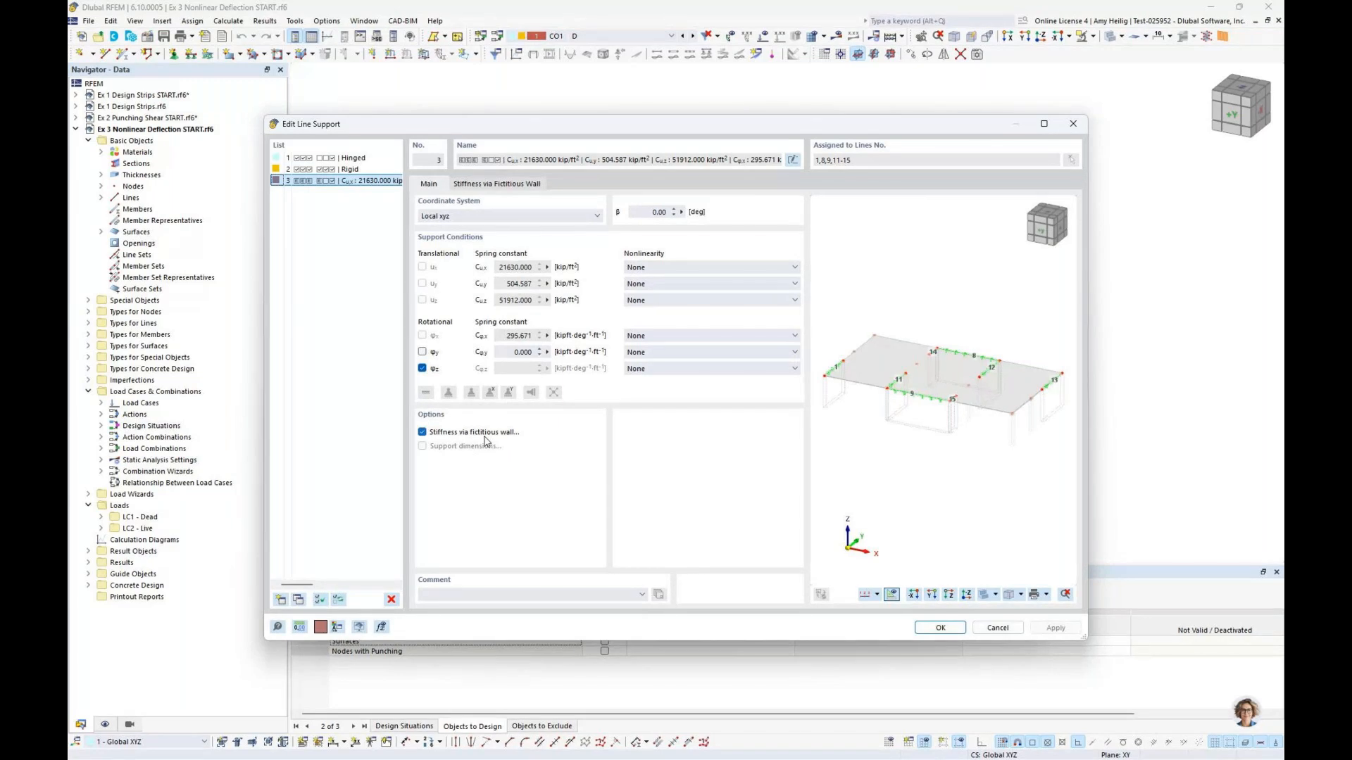
pyautogui.click(501, 186)
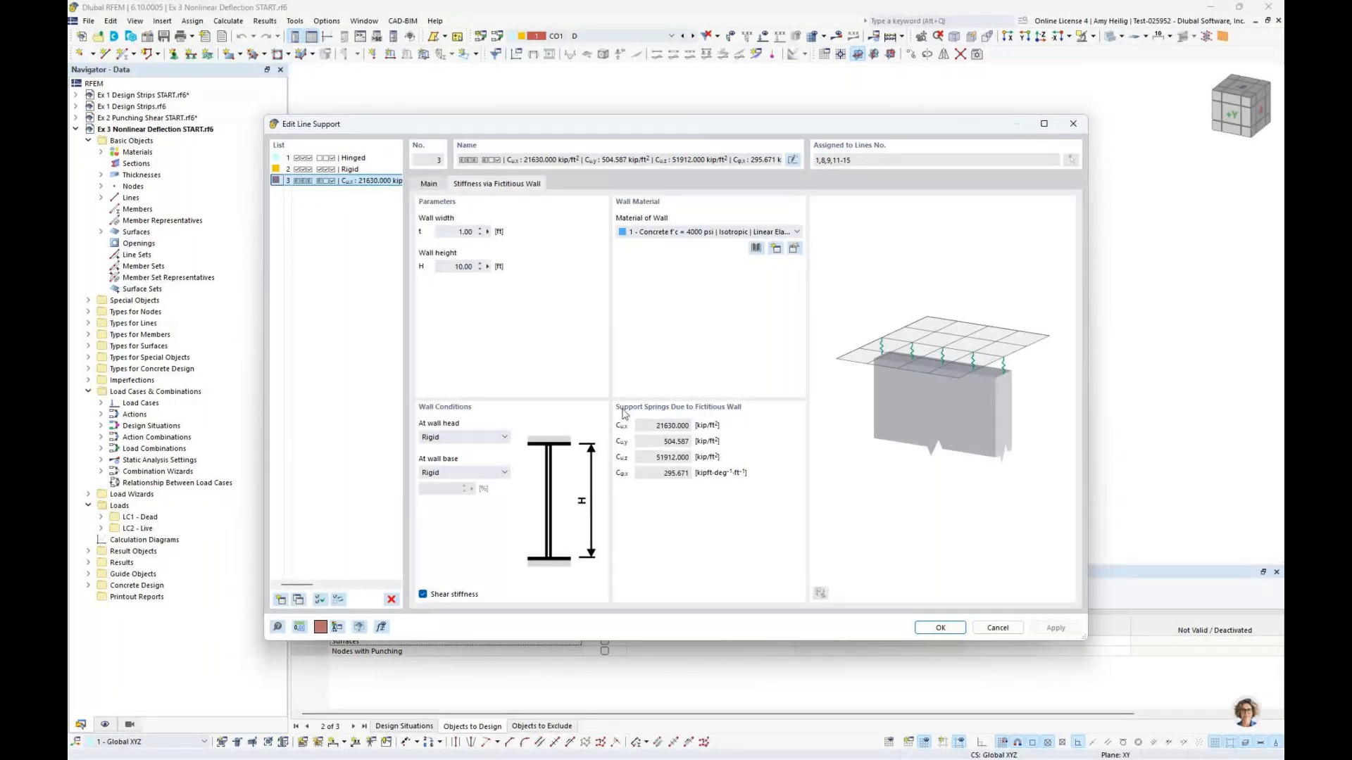
pyautogui.click(429, 184)
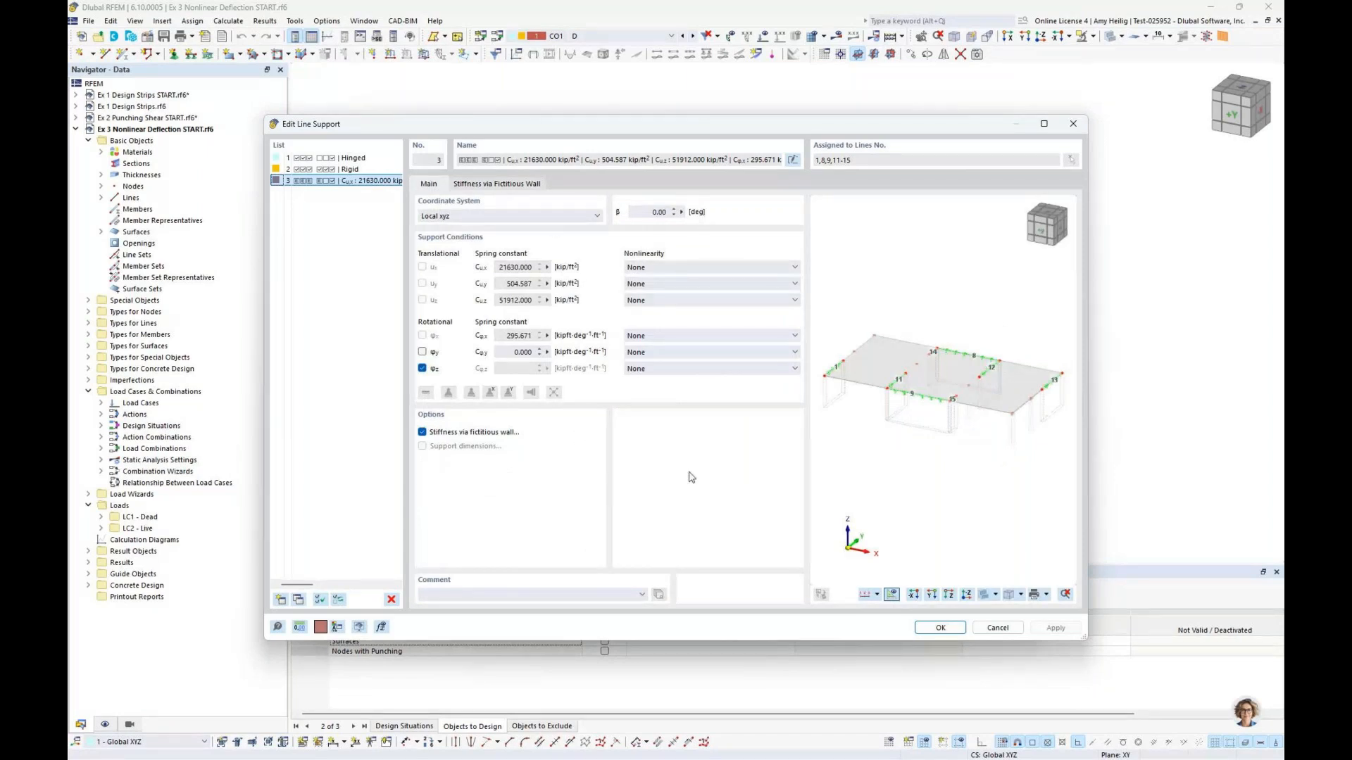
pyautogui.click(990, 630)
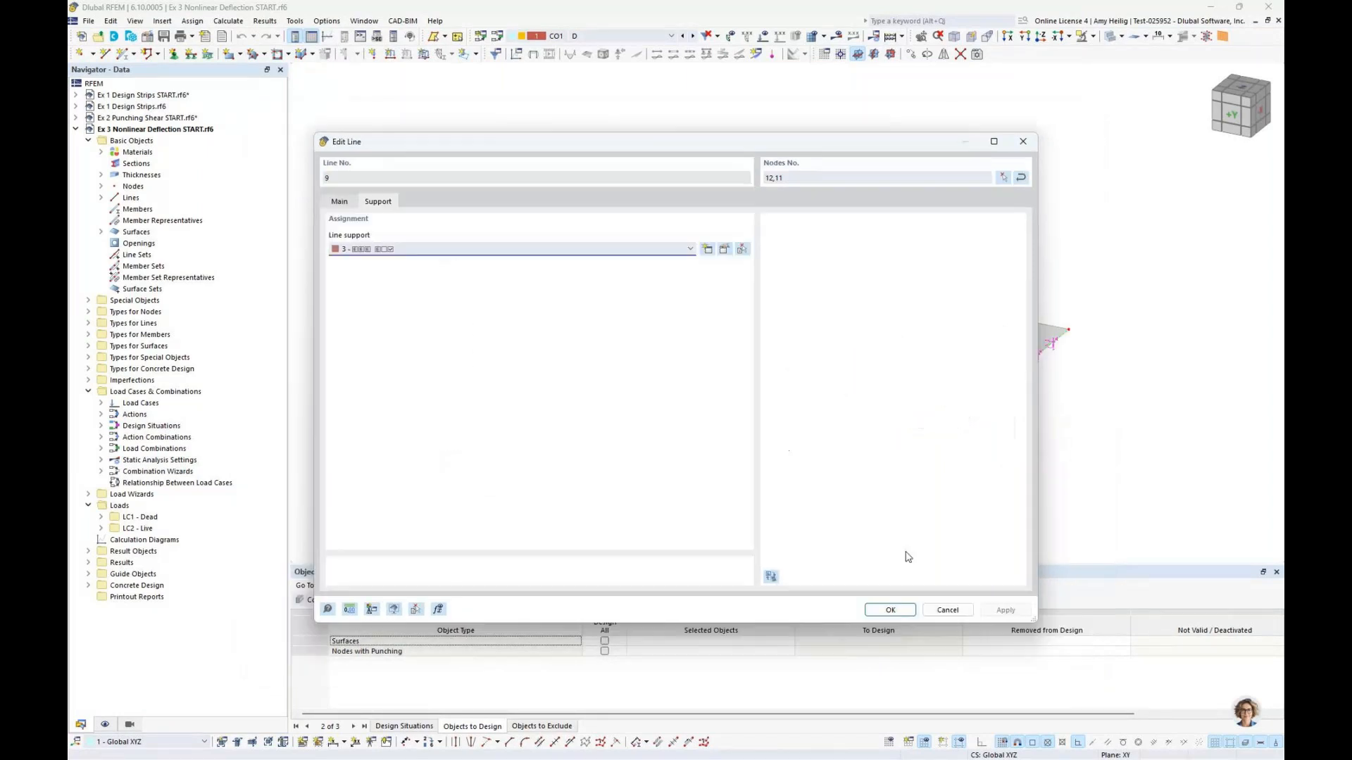
pyautogui.click(946, 610)
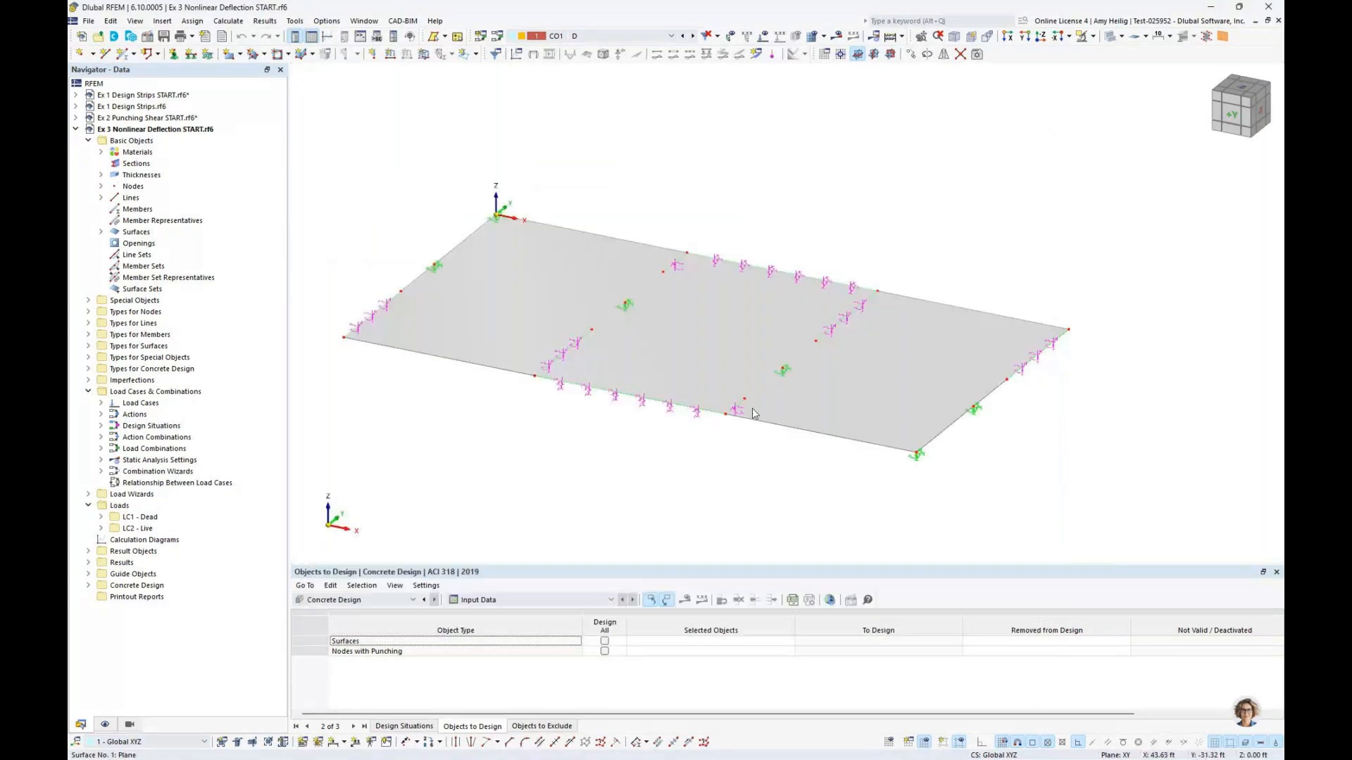
# Step: Inspect the nodal support of node 13 and its stiffness via fictitious column parameters, leaving the node unchanged
pyautogui.doubleClick(628, 310)
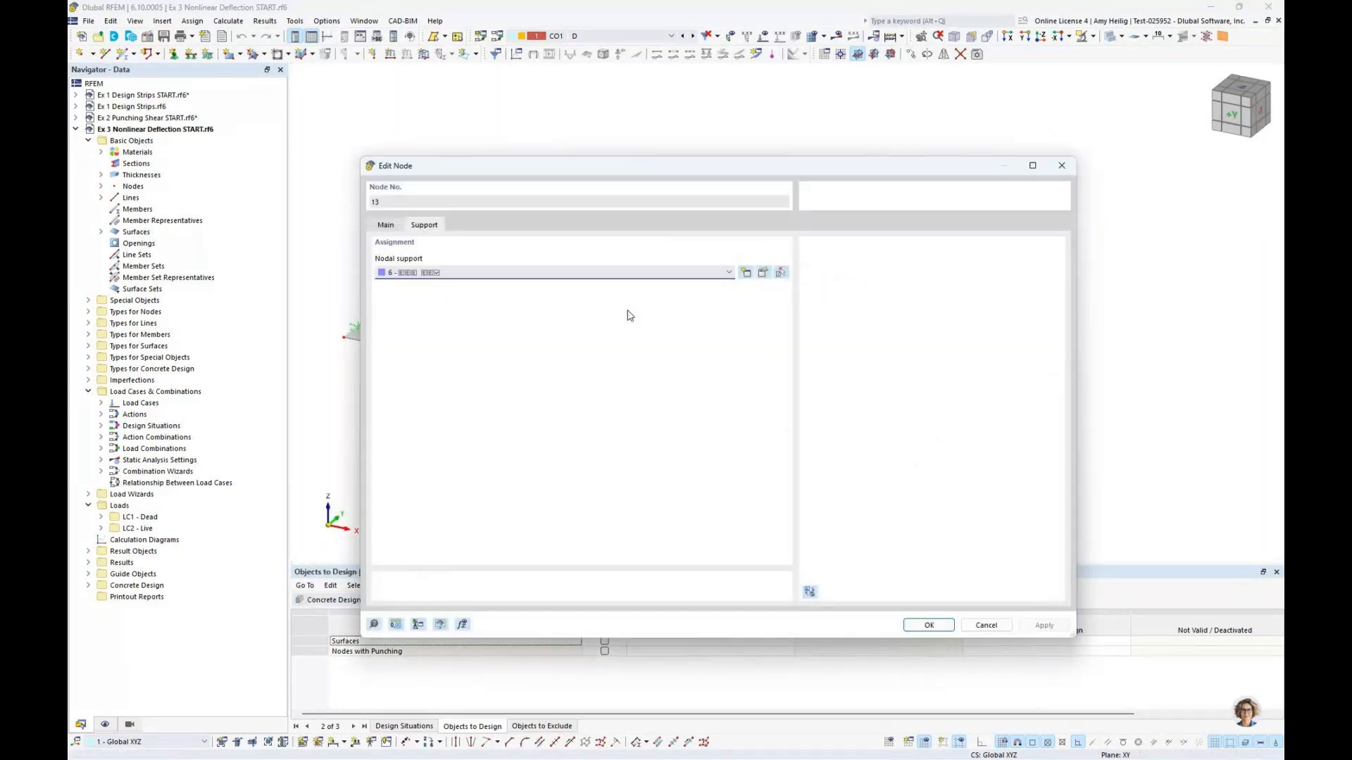
pyautogui.click(764, 273)
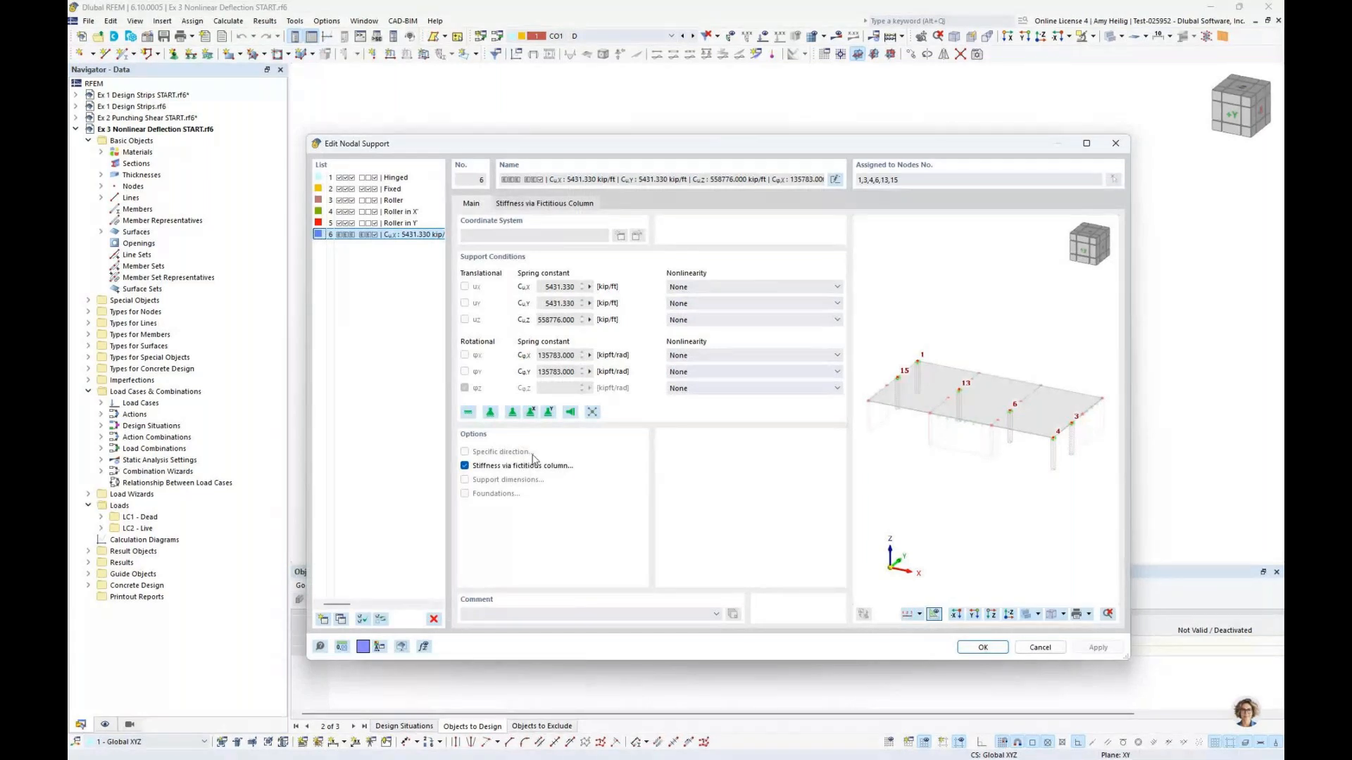
pyautogui.click(544, 204)
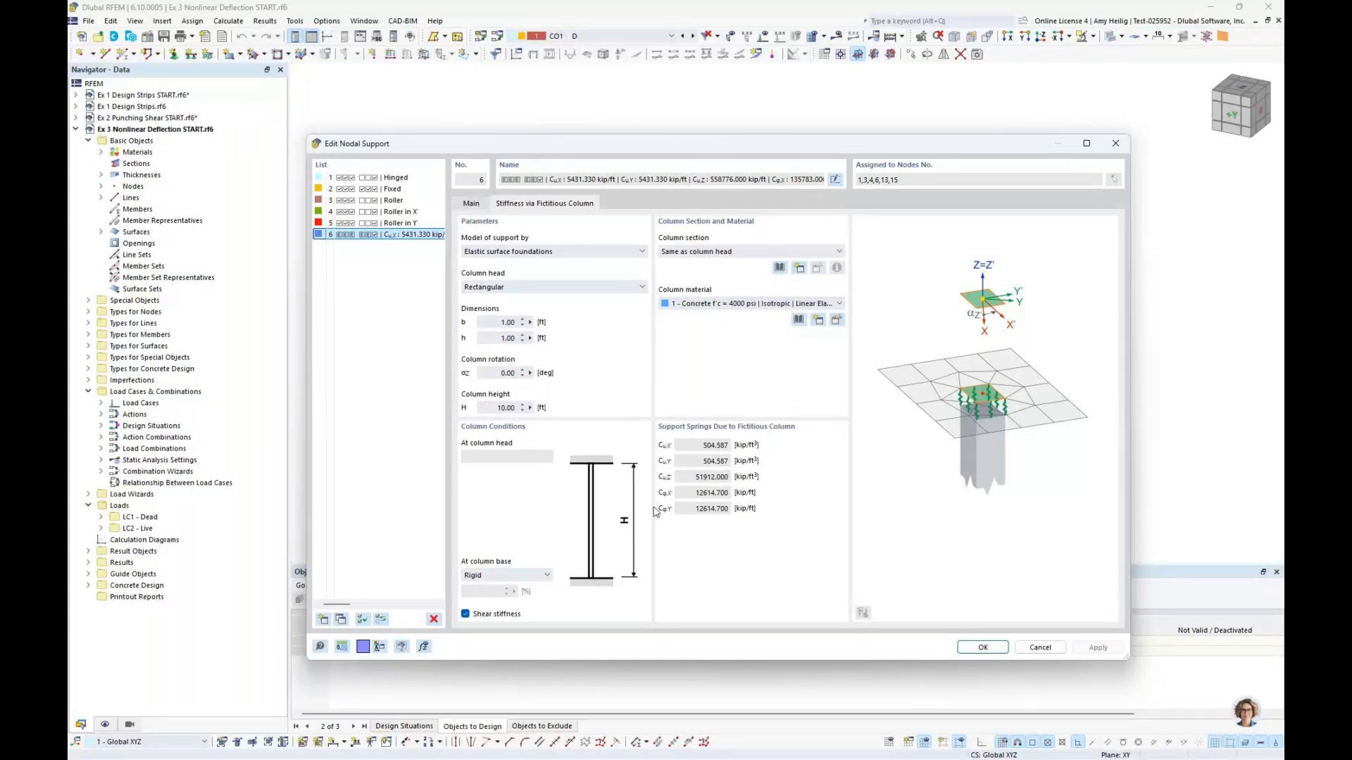
pyautogui.click(480, 205)
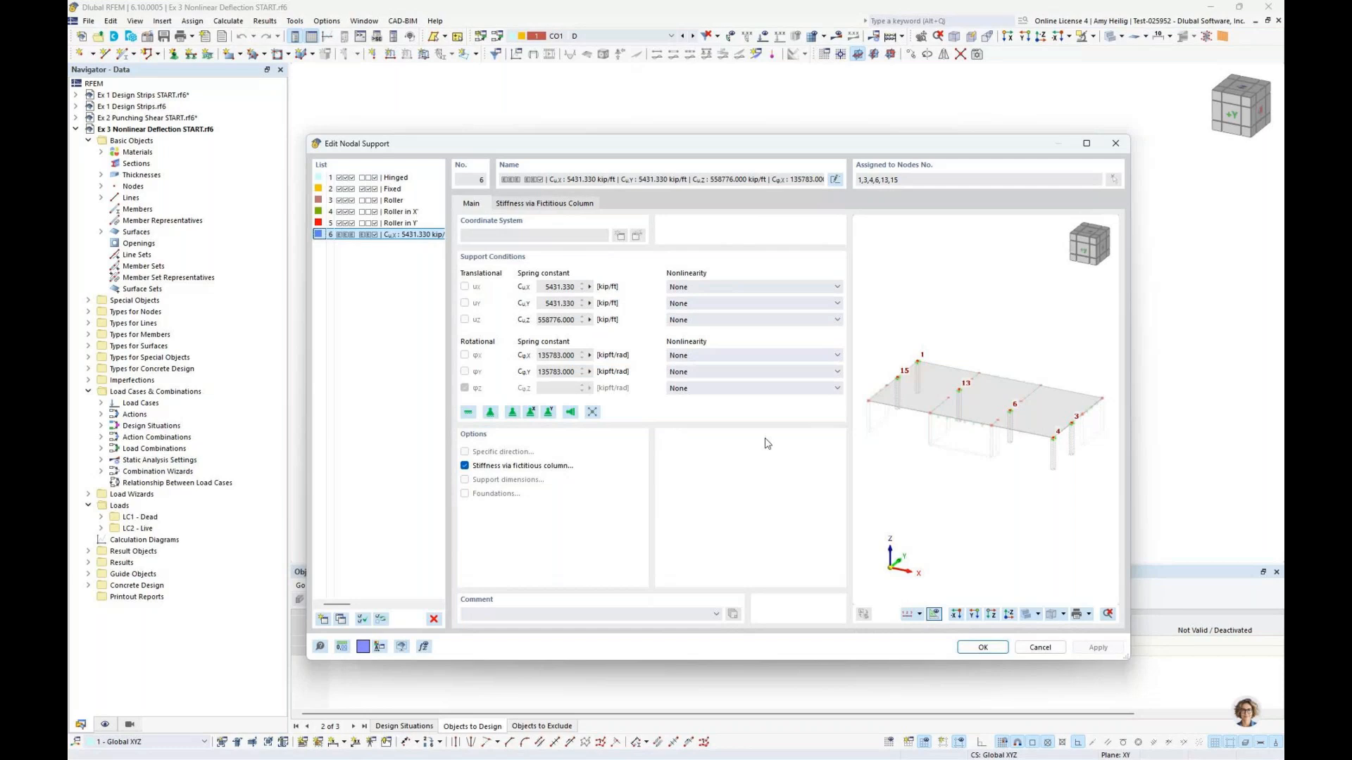
pyautogui.click(1033, 651)
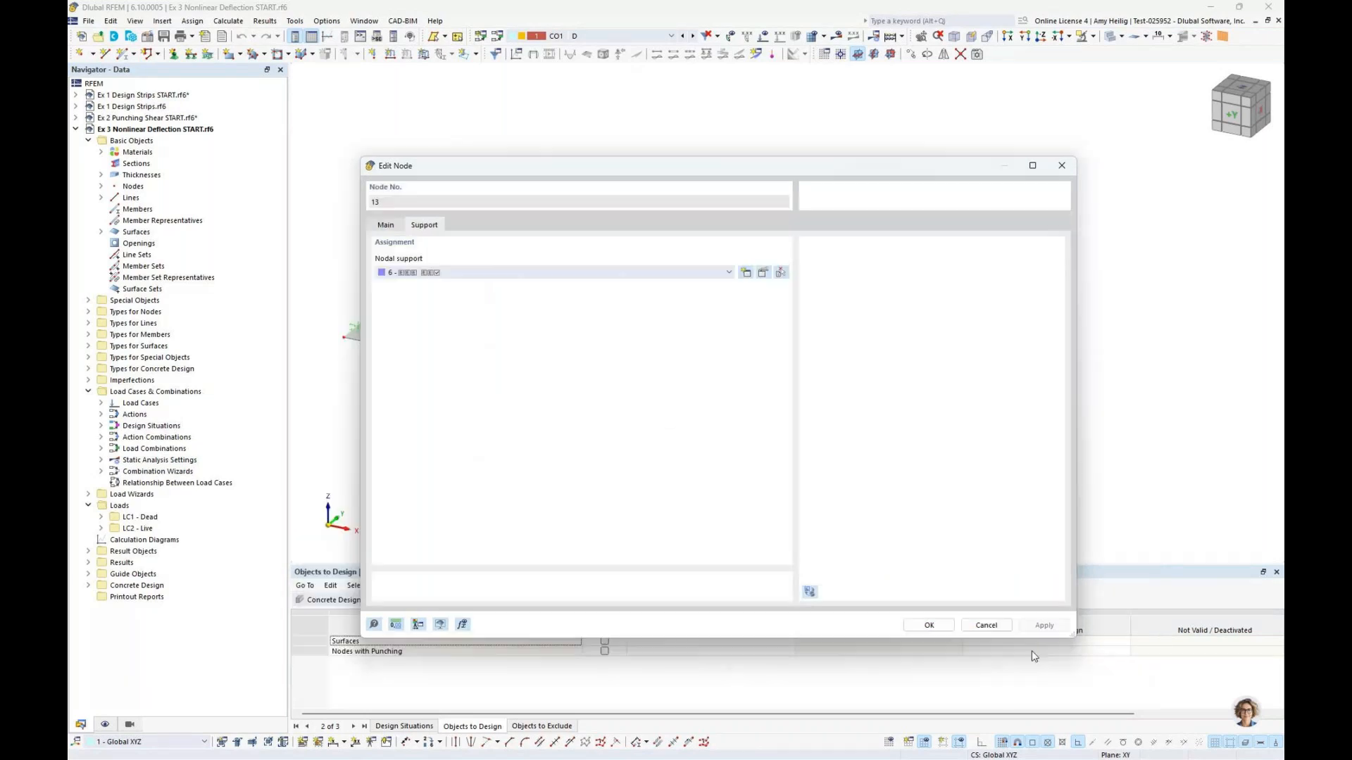
pyautogui.click(986, 625)
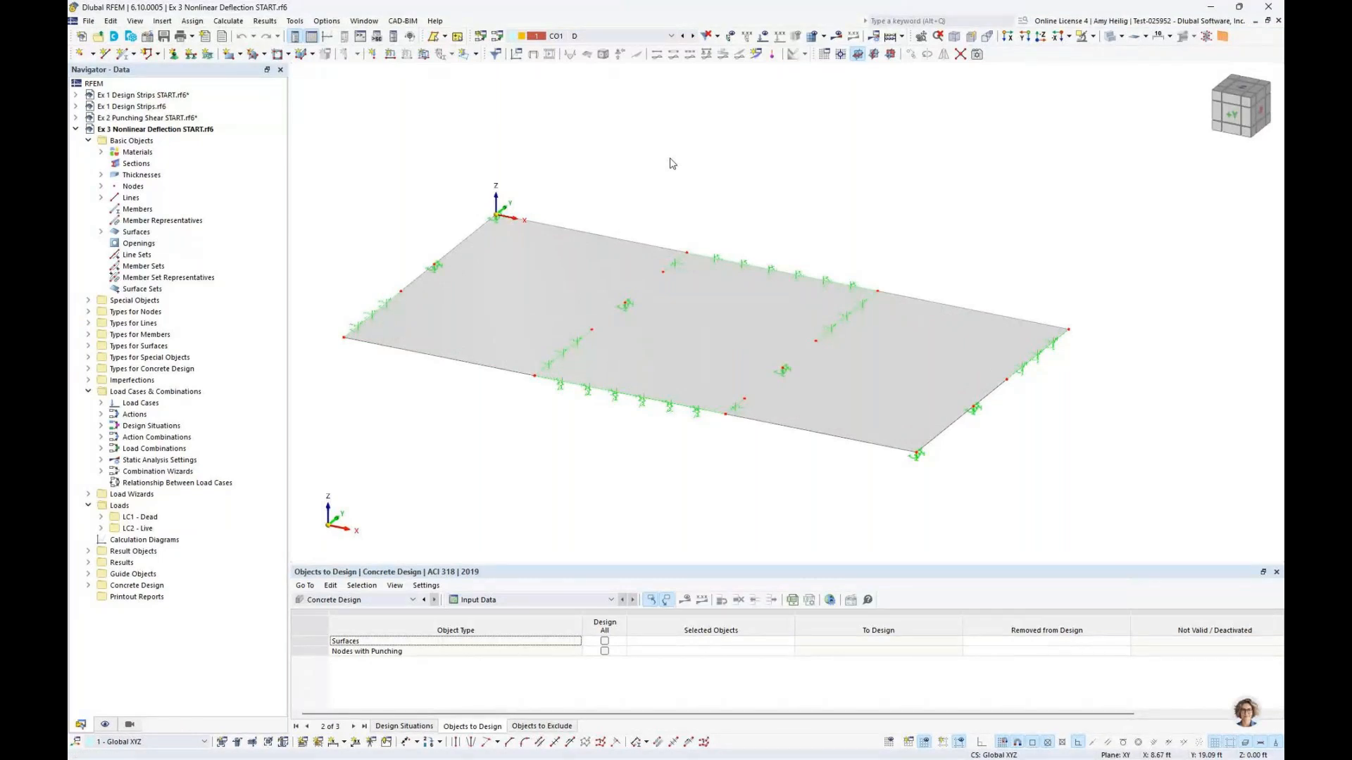
# Step: Look through the model's concrete and Grade 60 reinforcement materials and list its slab thicknesses
pyautogui.click(101, 152)
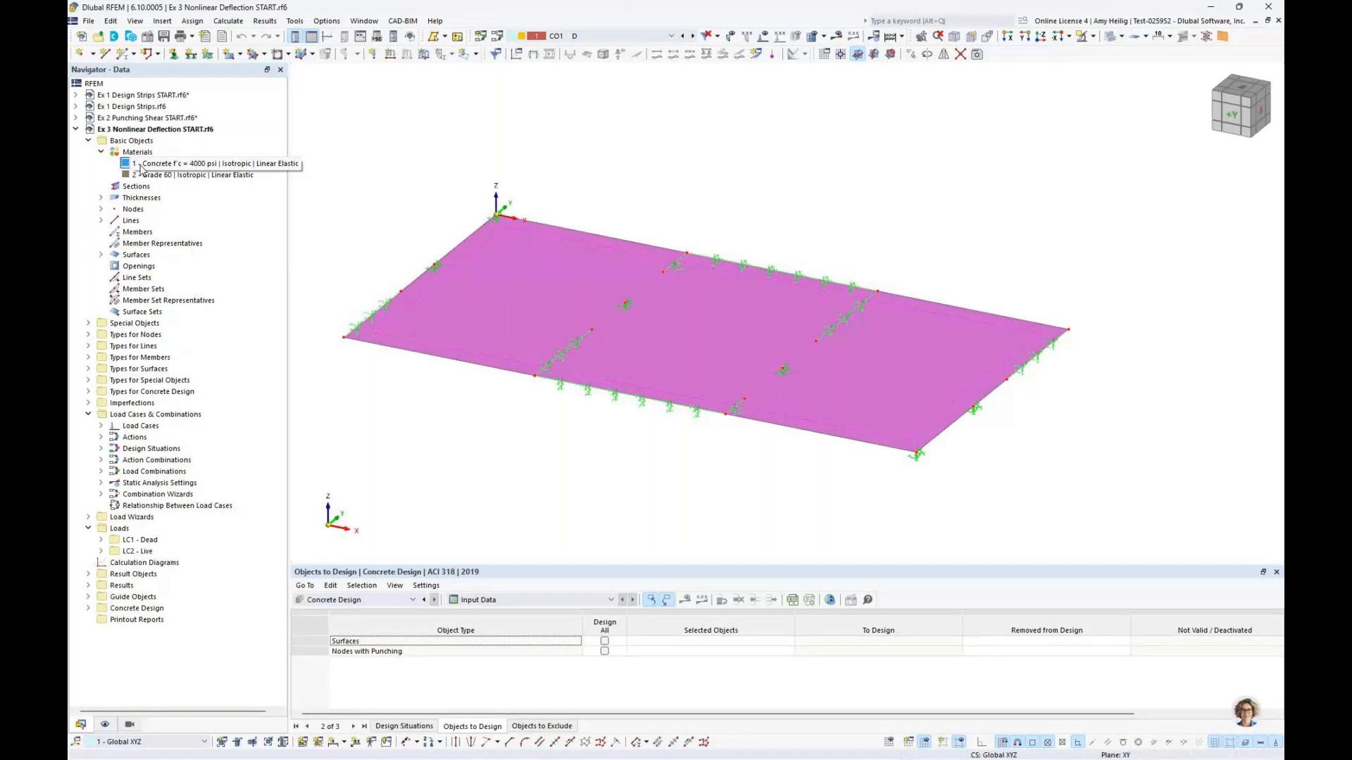
pyautogui.click(141, 165)
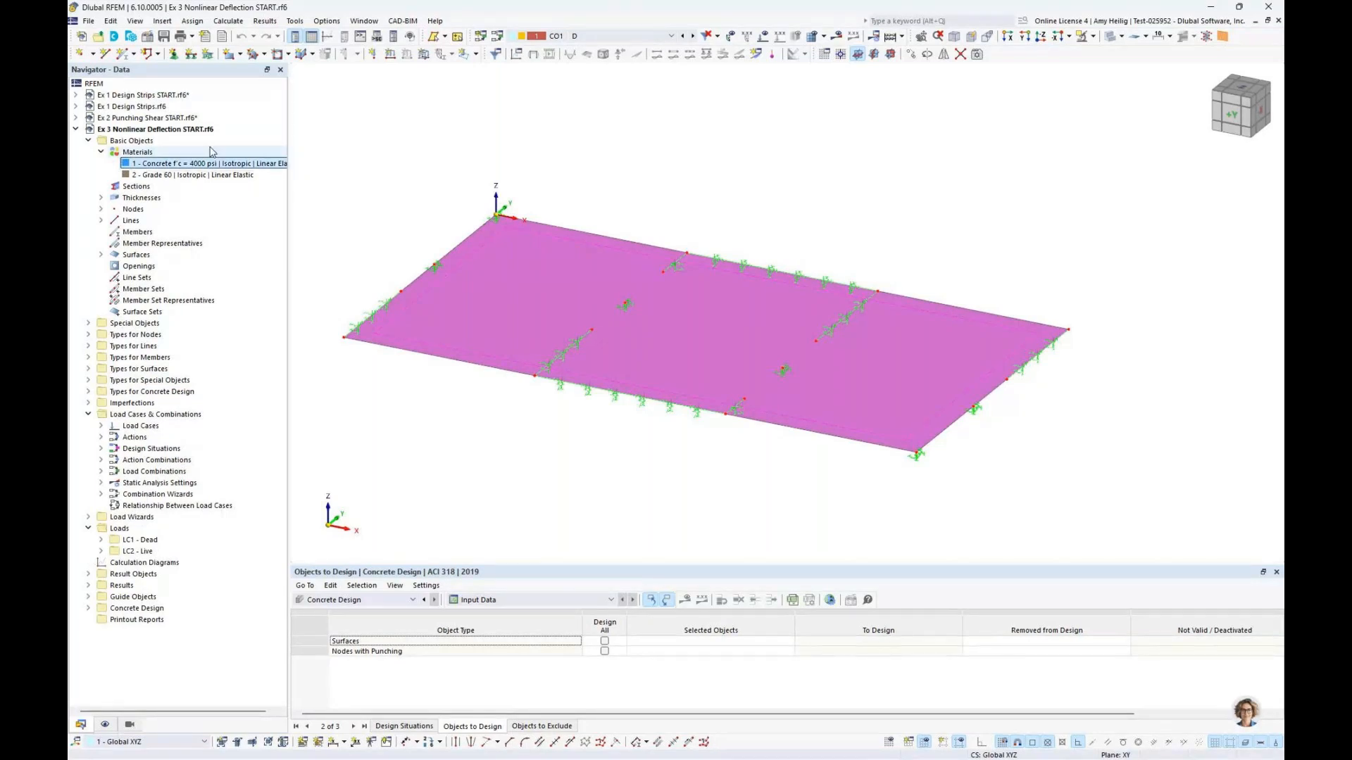
pyautogui.click(172, 176)
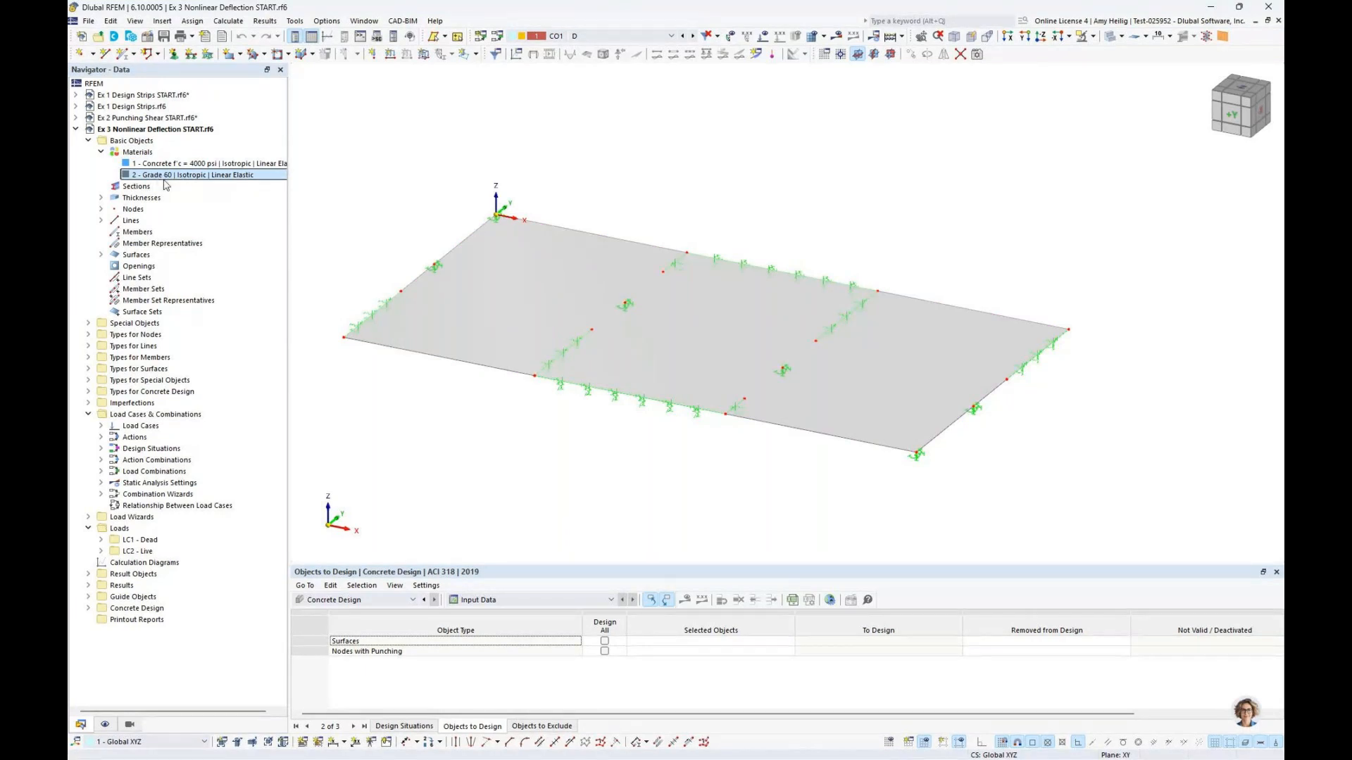
pyautogui.click(101, 197)
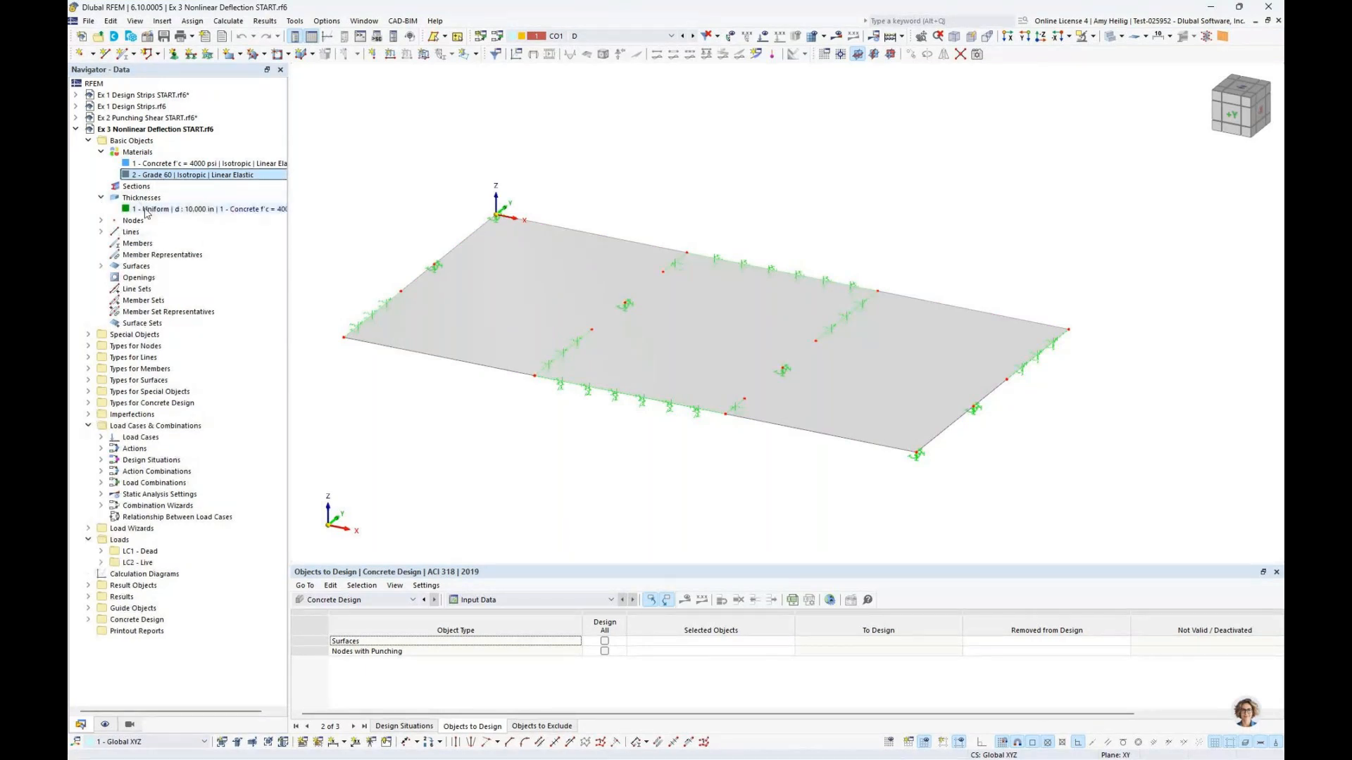
# Step: Inspect the surface reinforcement assigned to slab surface 1, leaving the surface unchanged
pyautogui.click(145, 210)
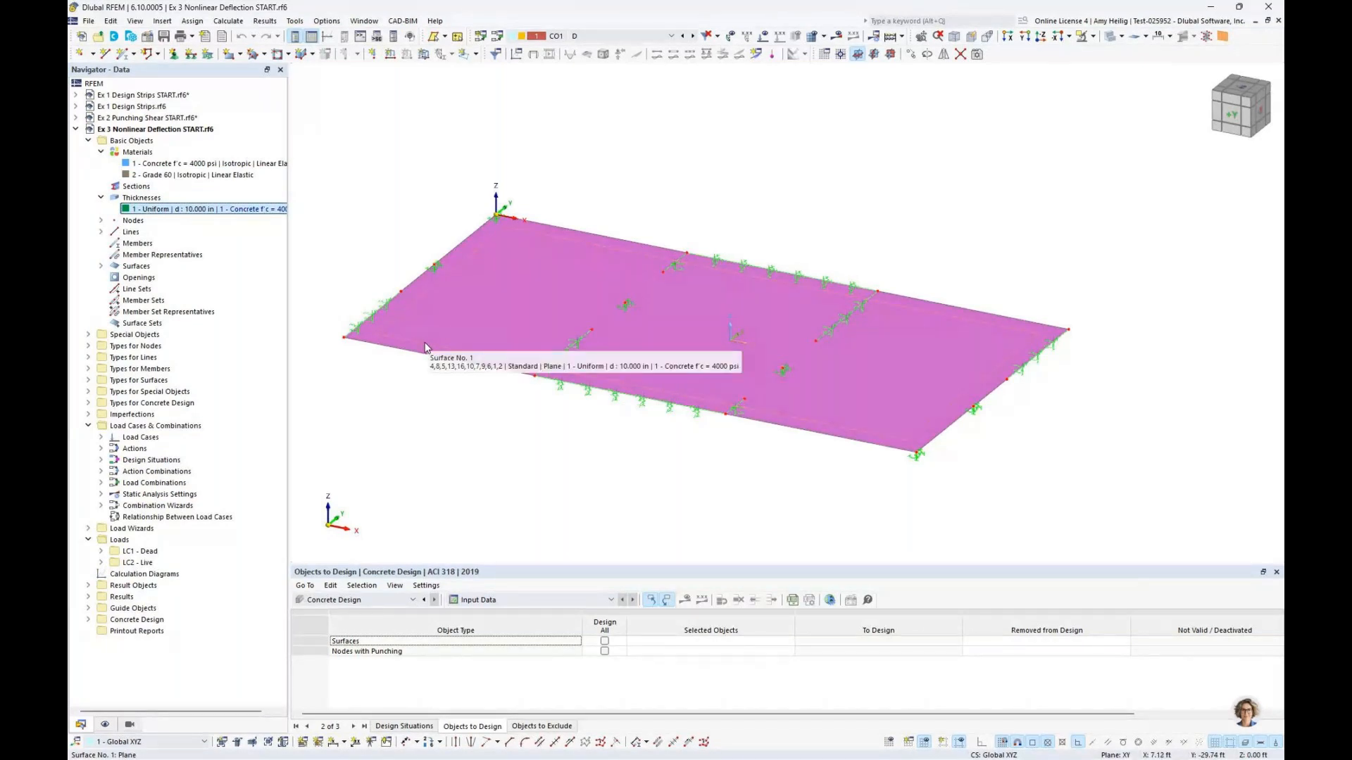
pyautogui.doubleClick(425, 348)
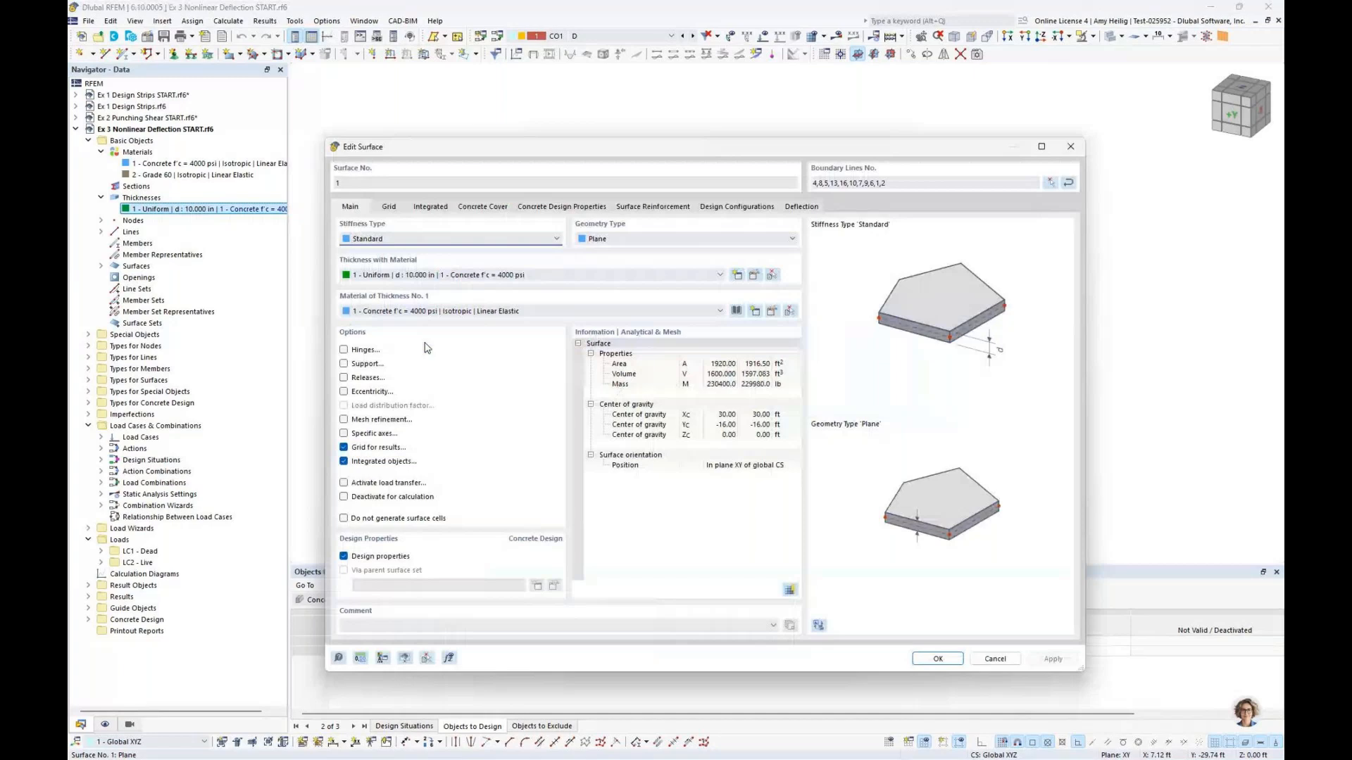
pyautogui.click(631, 208)
pyautogui.click(464, 263)
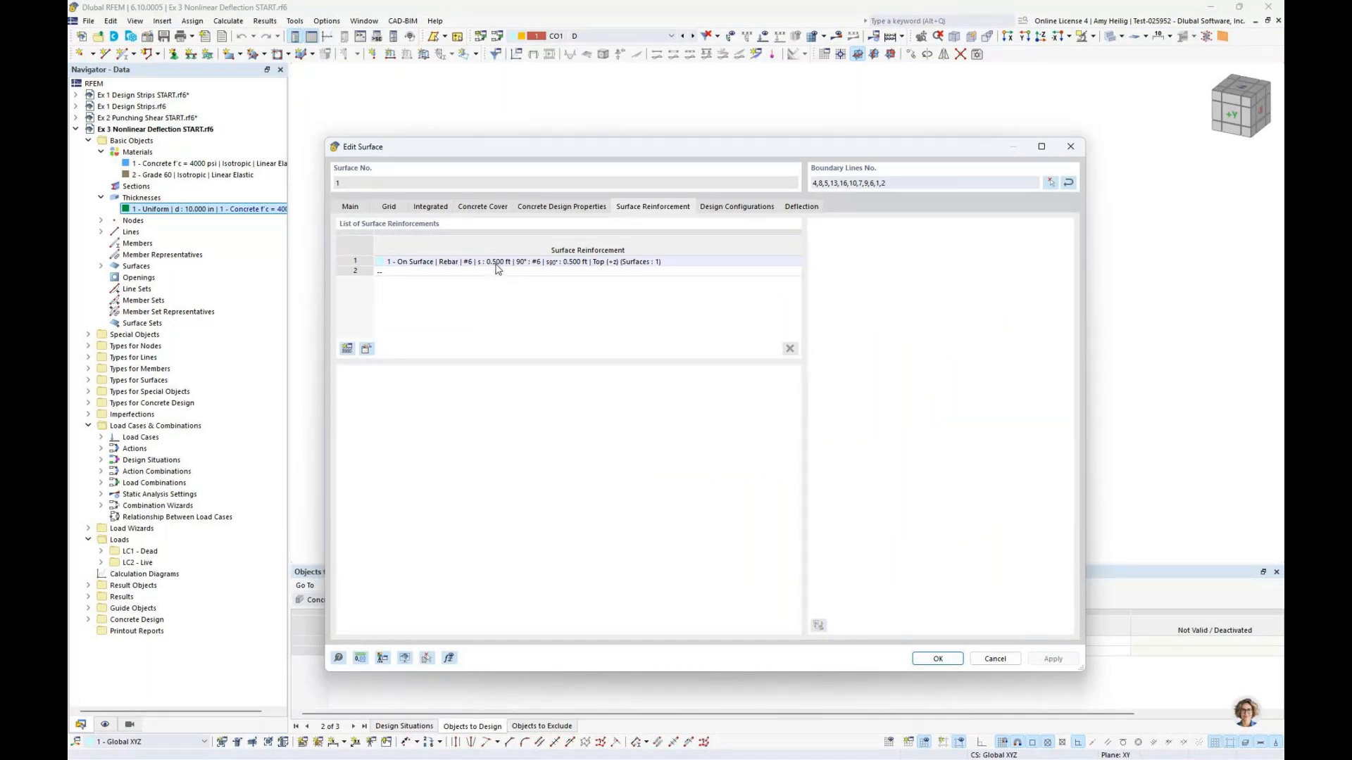
pyautogui.click(993, 659)
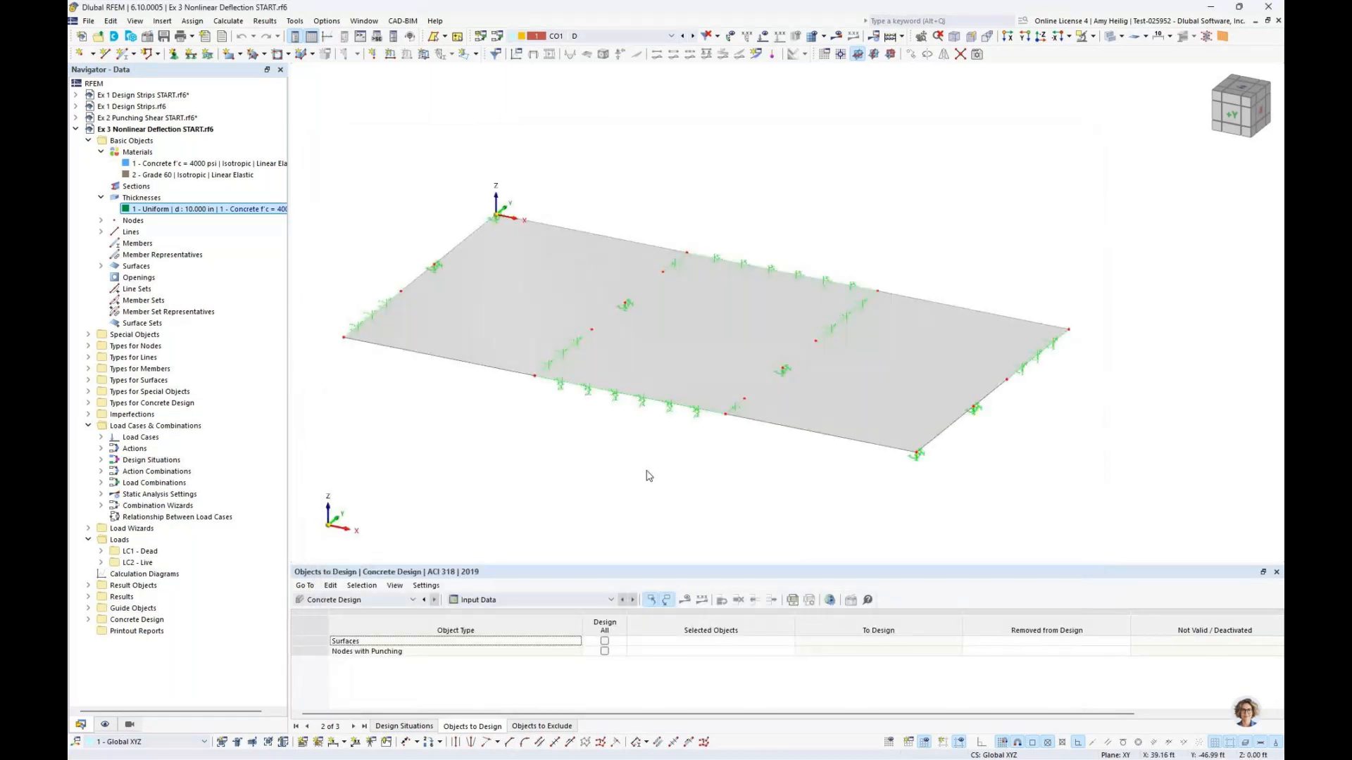
# Step: Check the add-ons activated in the base data of the Ex 3 Nonlinear Deflection START model, including Nonlinear Material Behavior
pyautogui.rightClick(175, 131)
pyautogui.click(182, 137)
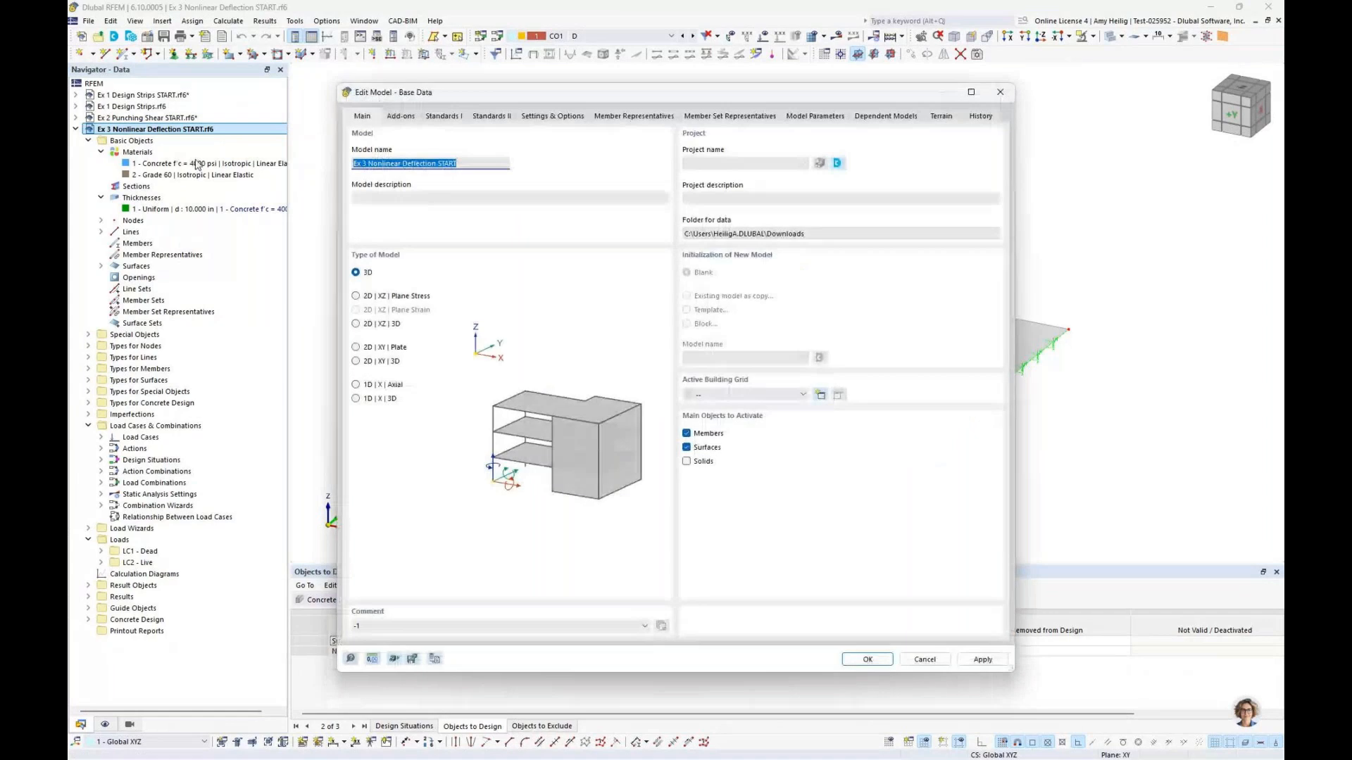
pyautogui.click(401, 117)
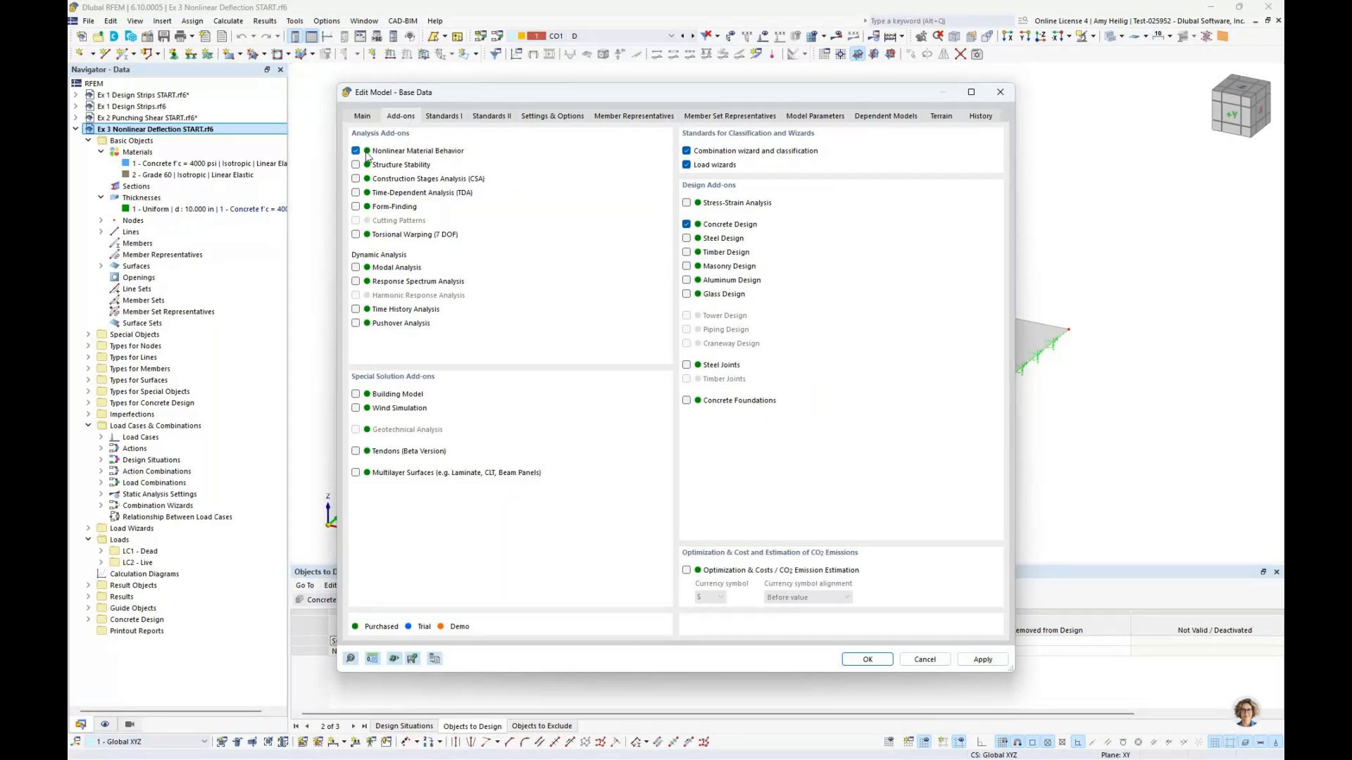
pyautogui.click(919, 662)
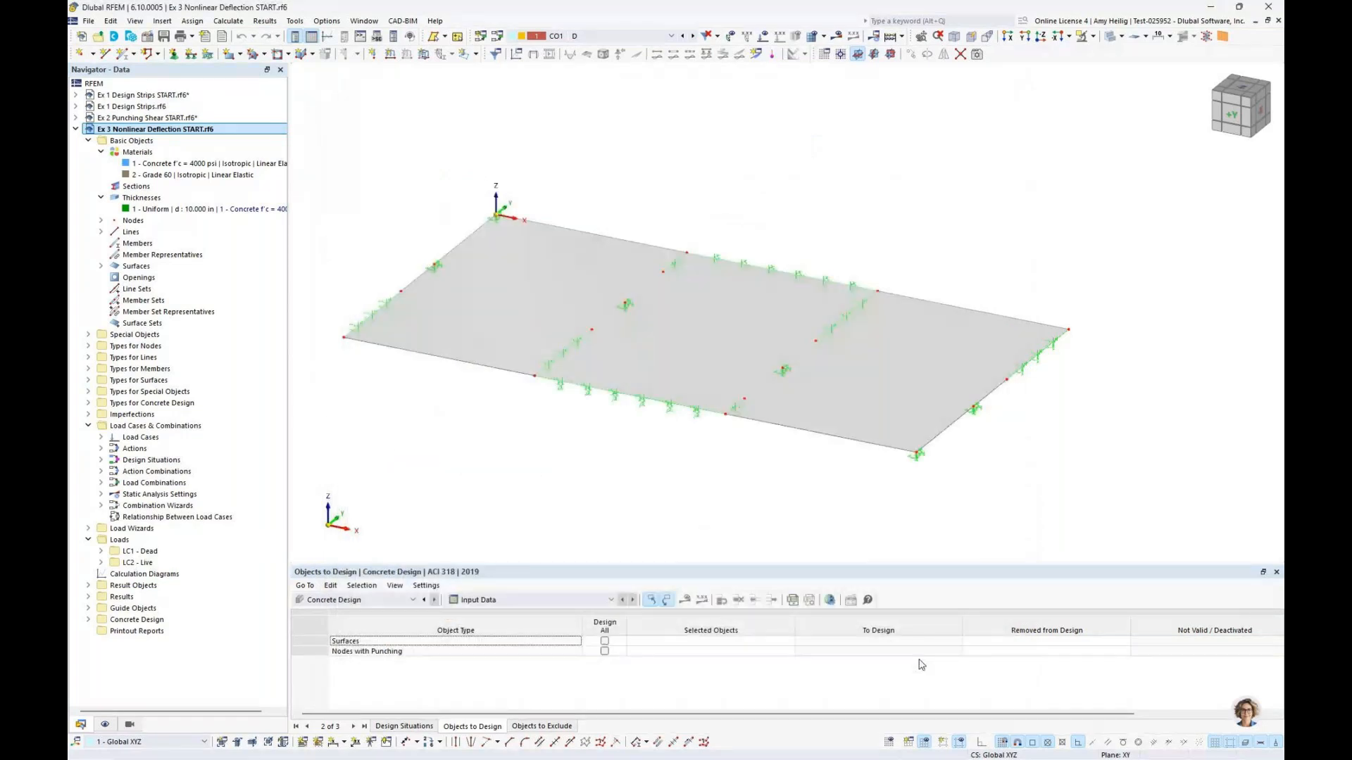
# Step: Display the slab loads for combinations CO1 and CO2, look through the load case list, and hide the loads again
pyautogui.scroll(2, 649, 265)
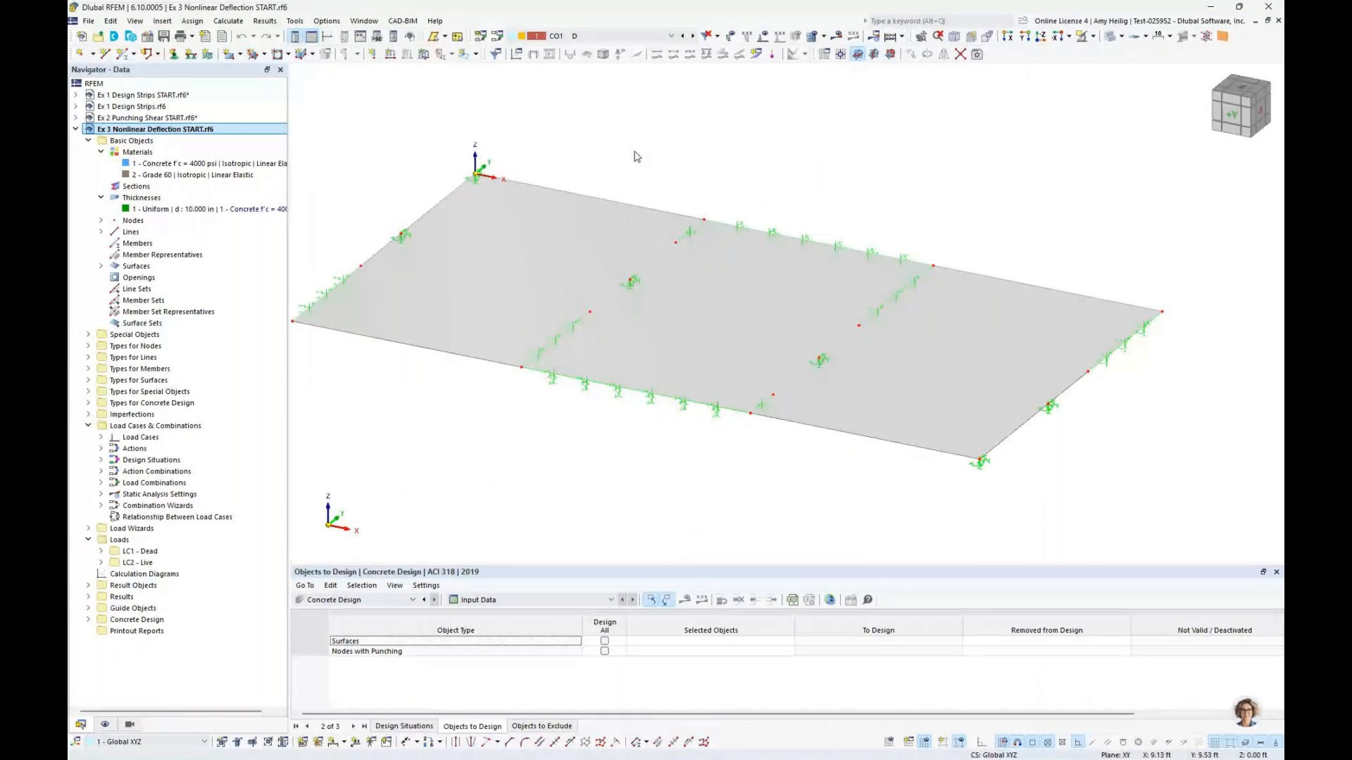
pyautogui.click(780, 36)
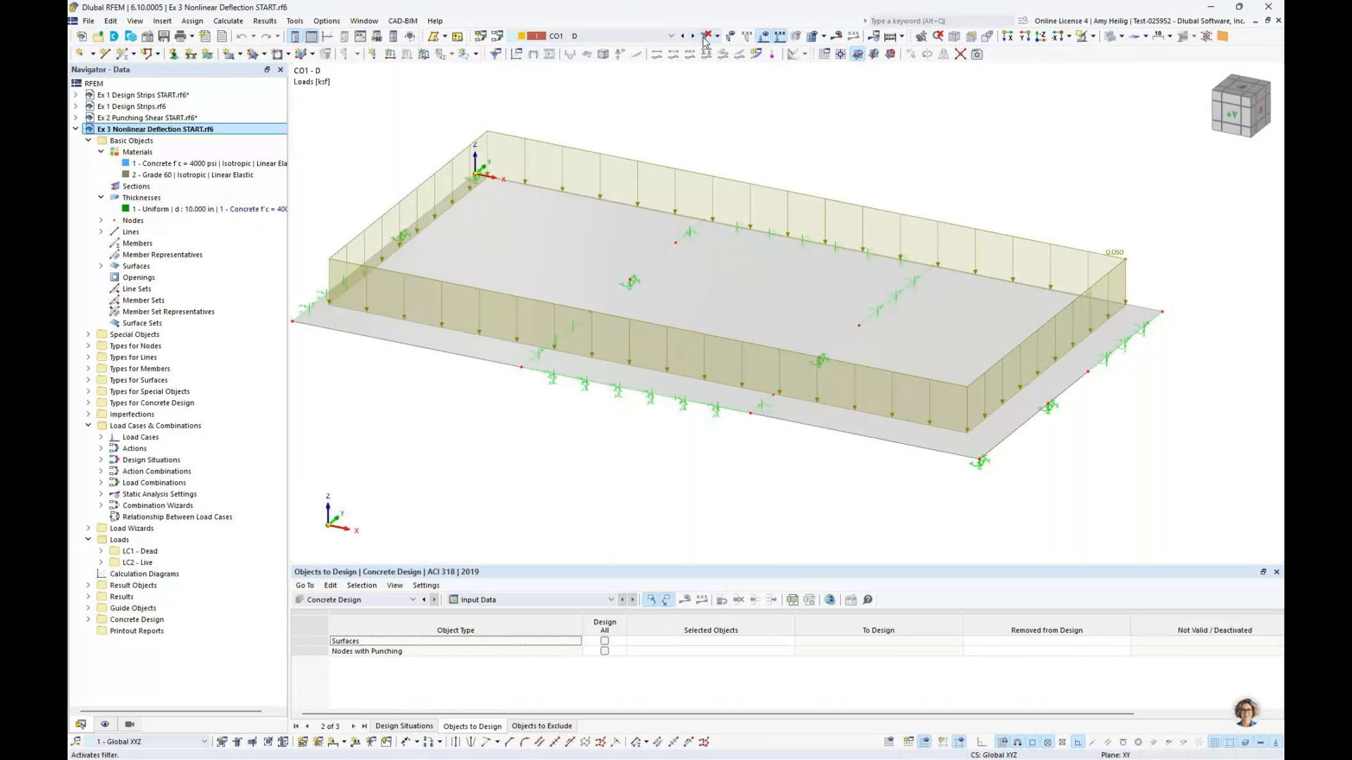
pyautogui.click(693, 35)
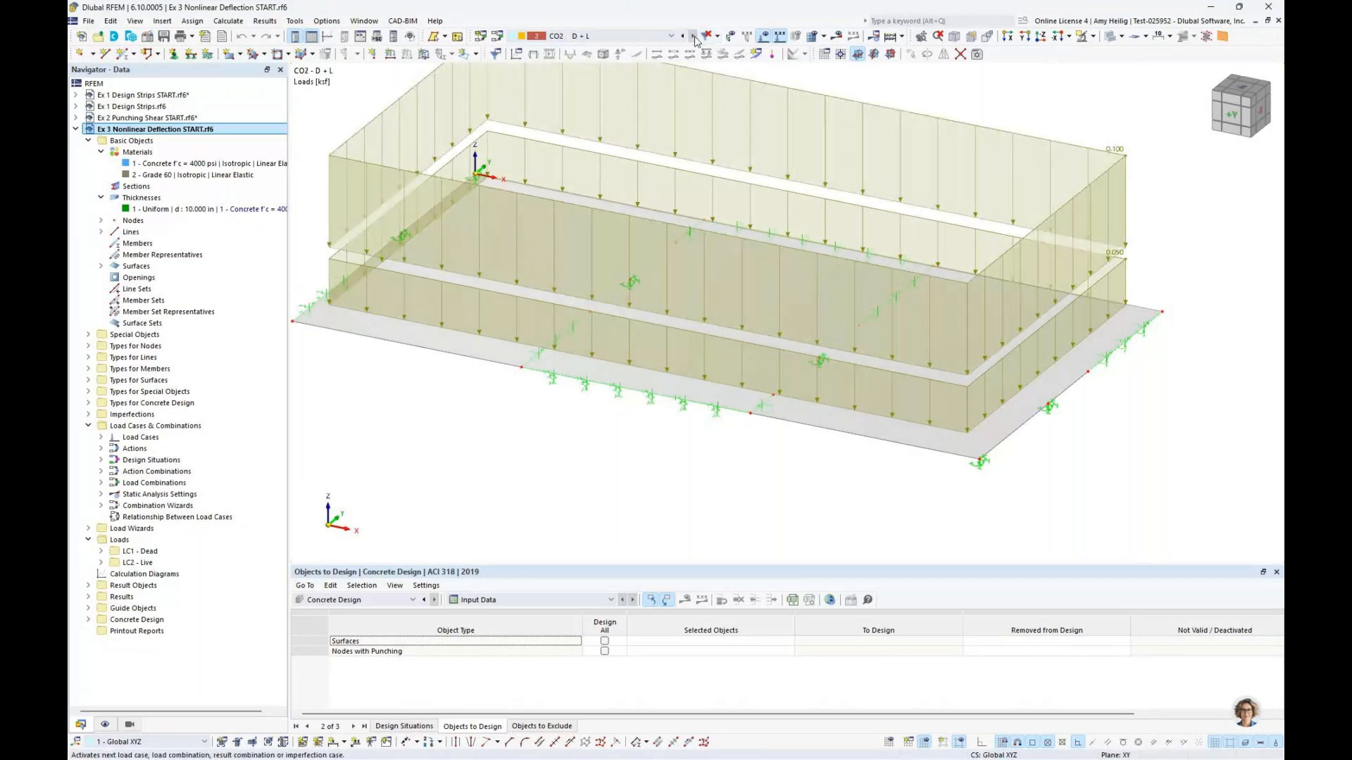
pyautogui.click(670, 37)
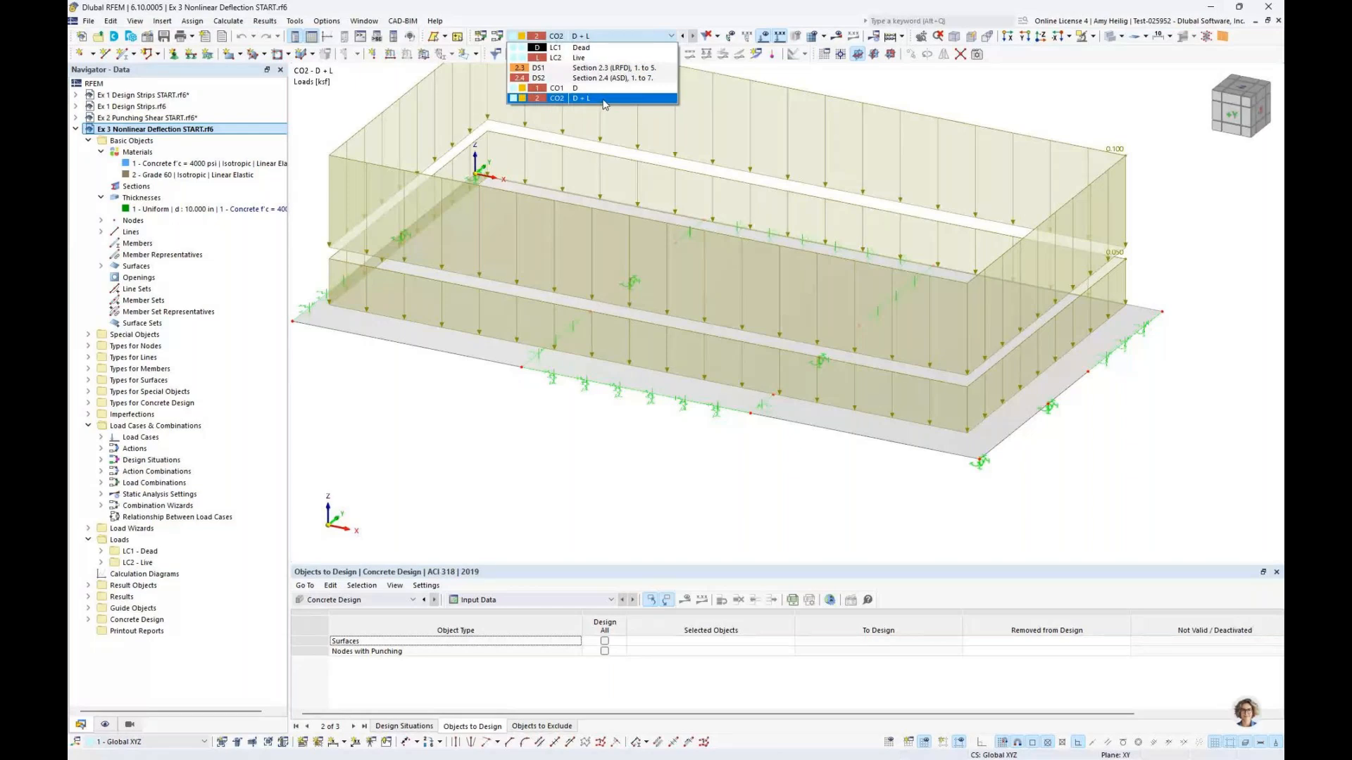
pyautogui.click(763, 36)
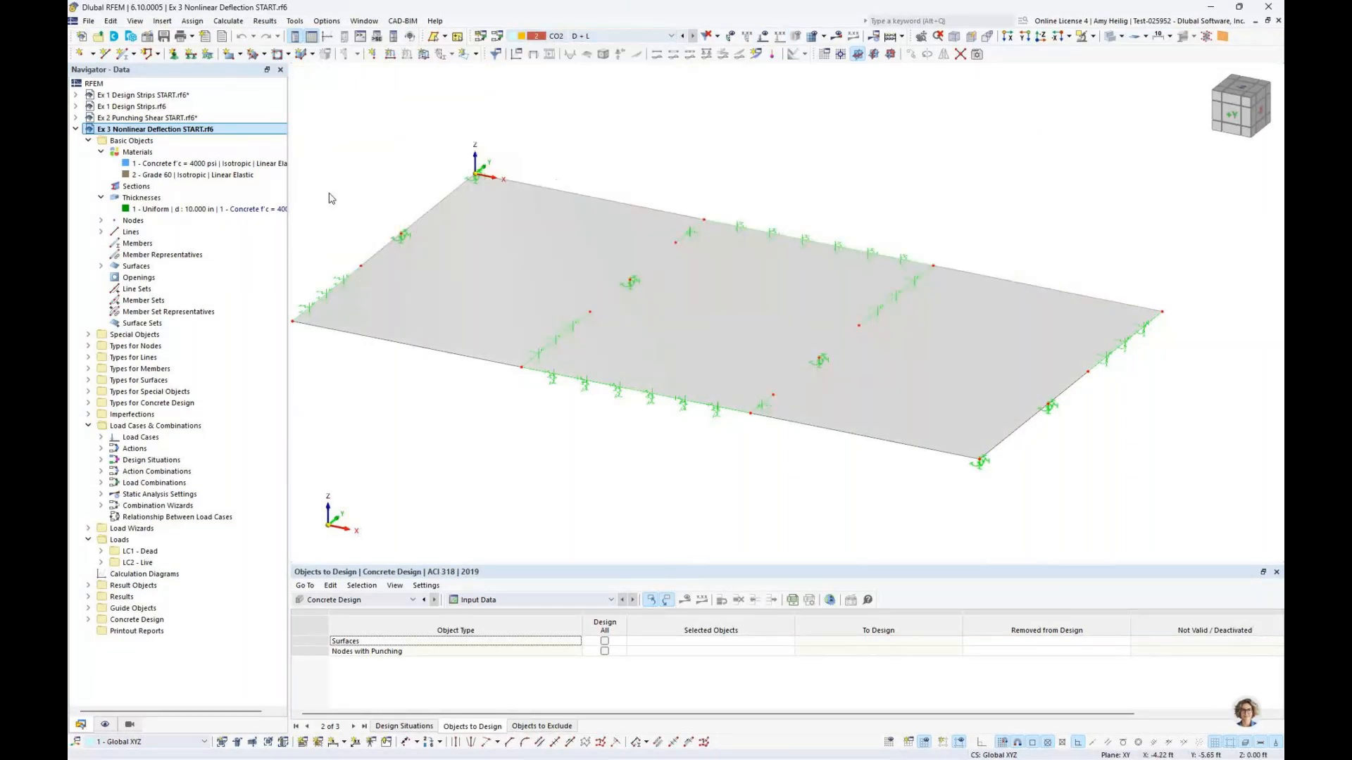
# Step: Duplicate the 4000 psi concrete material and set the copy's material model to Anisotropic | Damage
pyautogui.click(100, 197)
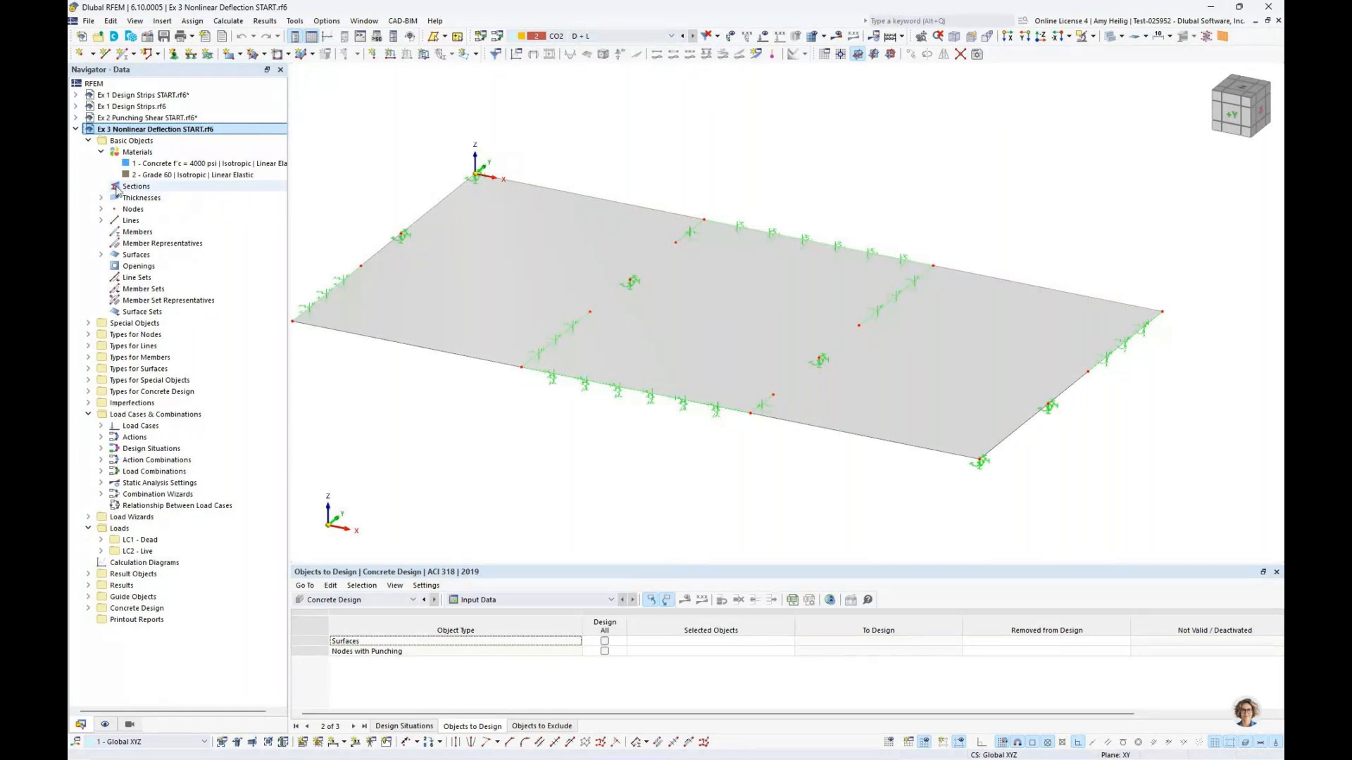
pyautogui.rightClick(146, 154)
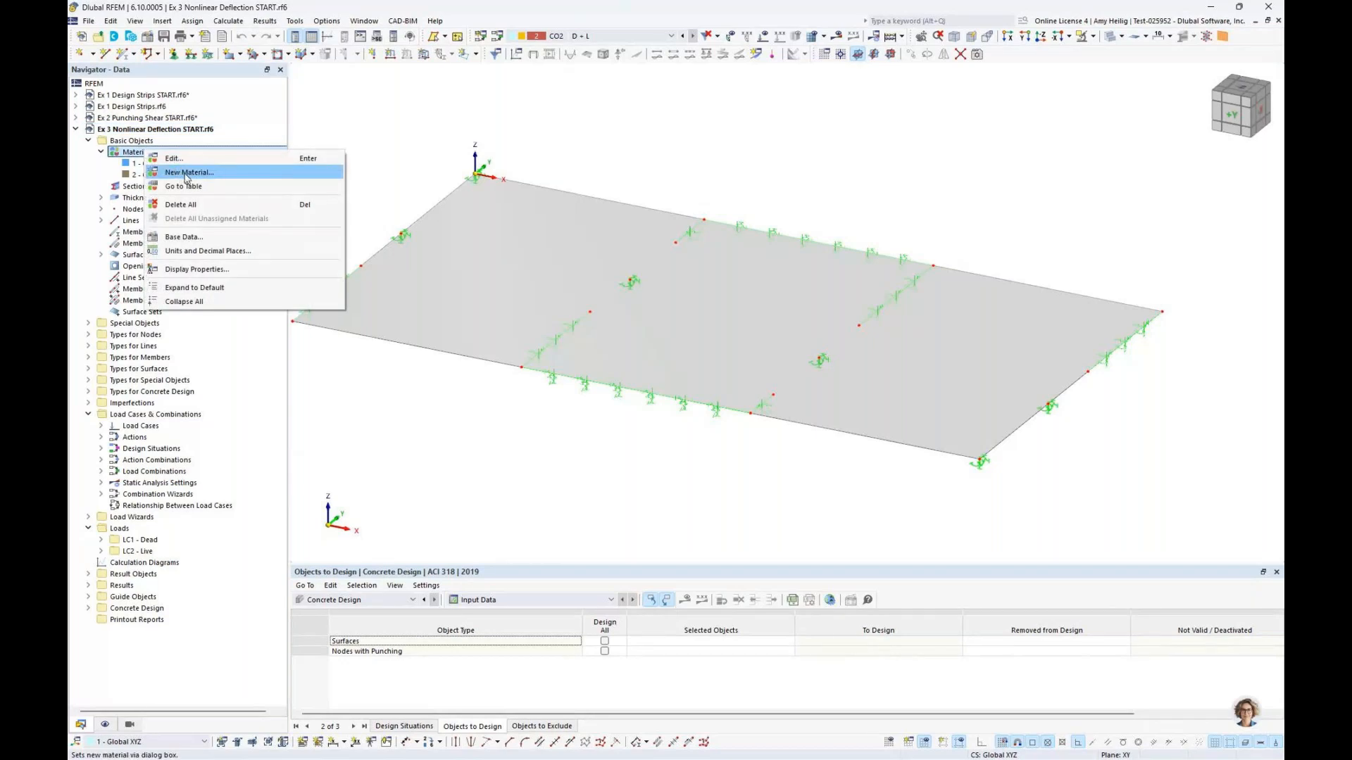
pyautogui.click(183, 160)
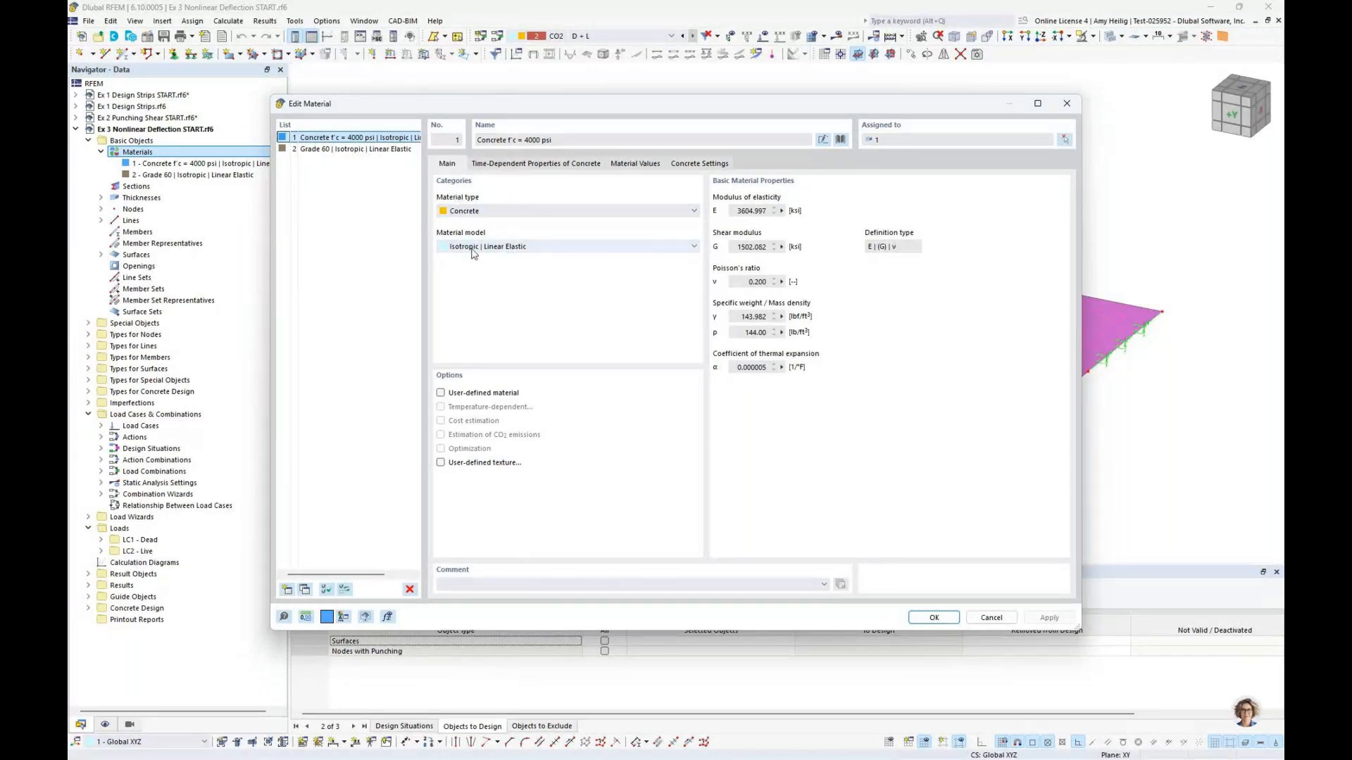
pyautogui.click(304, 589)
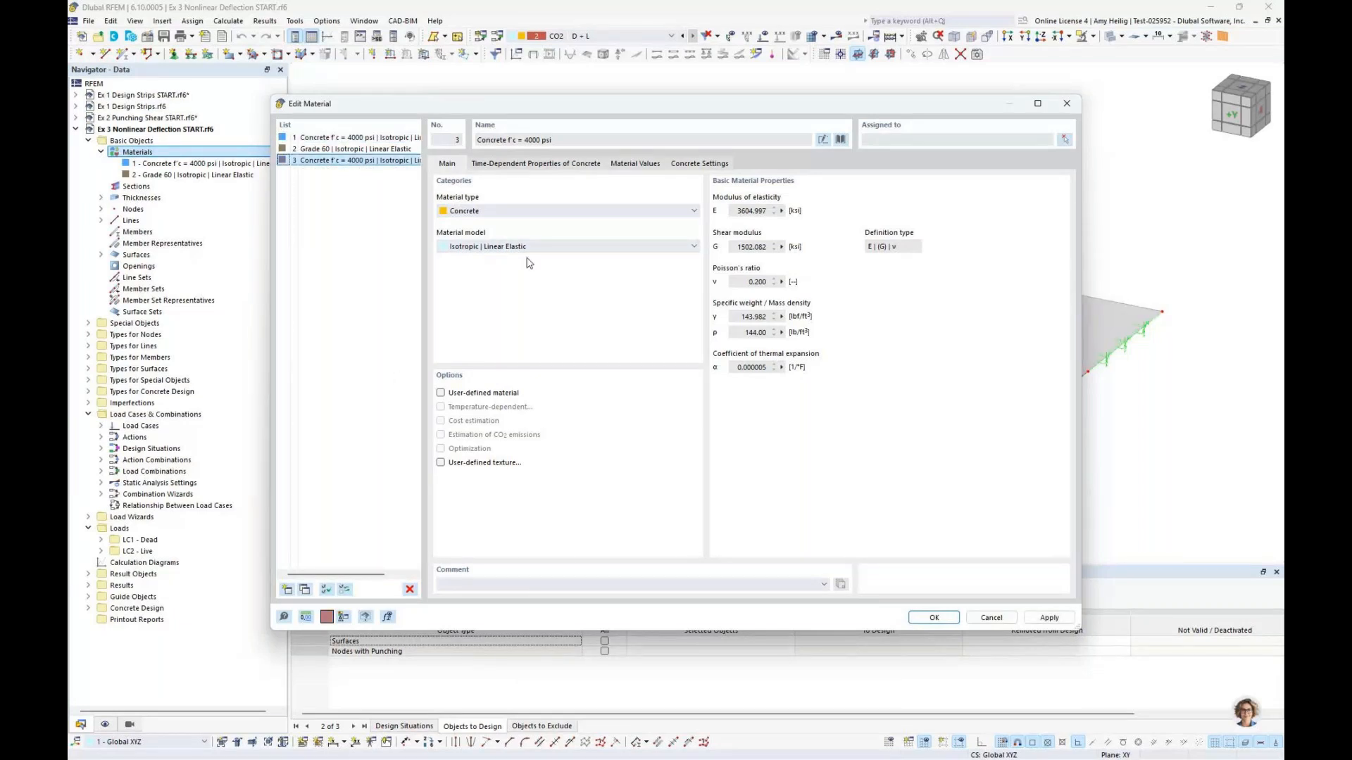
pyautogui.click(529, 252)
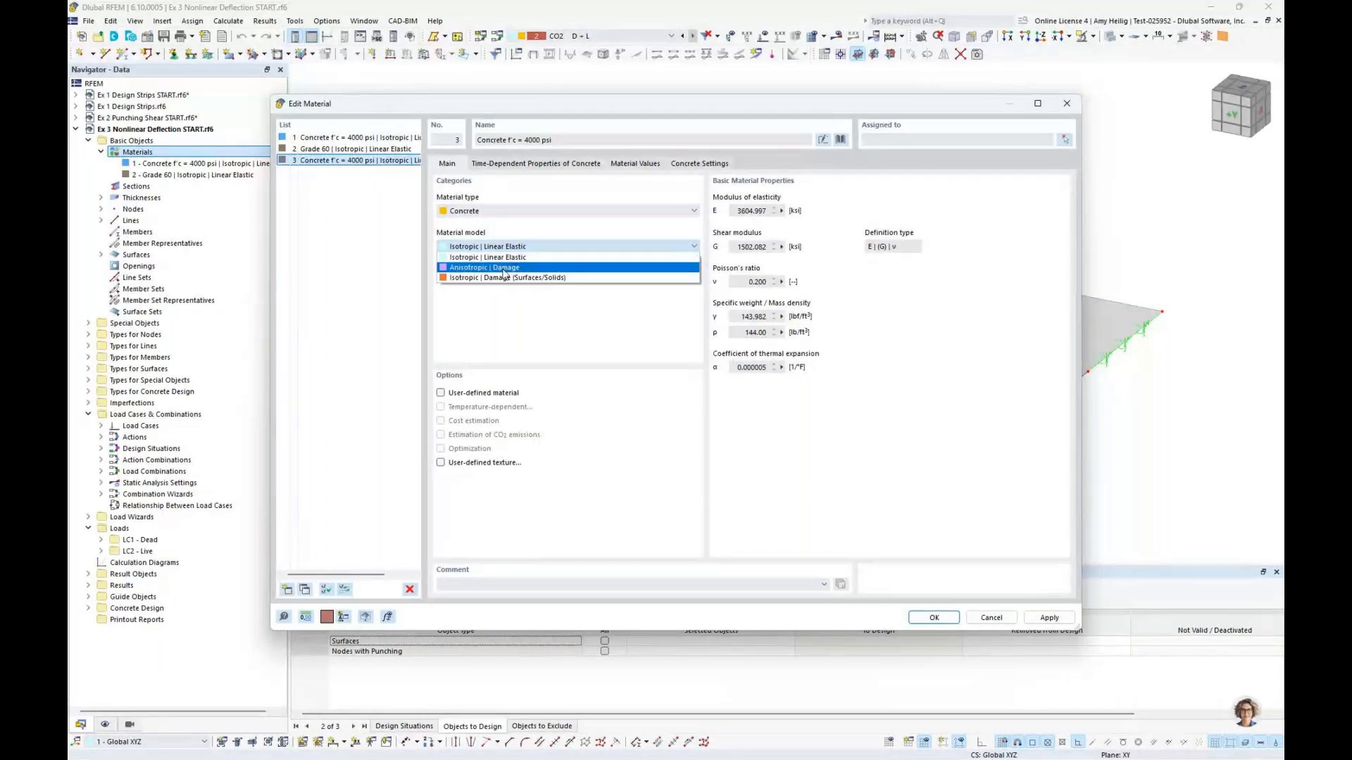
pyautogui.click(504, 269)
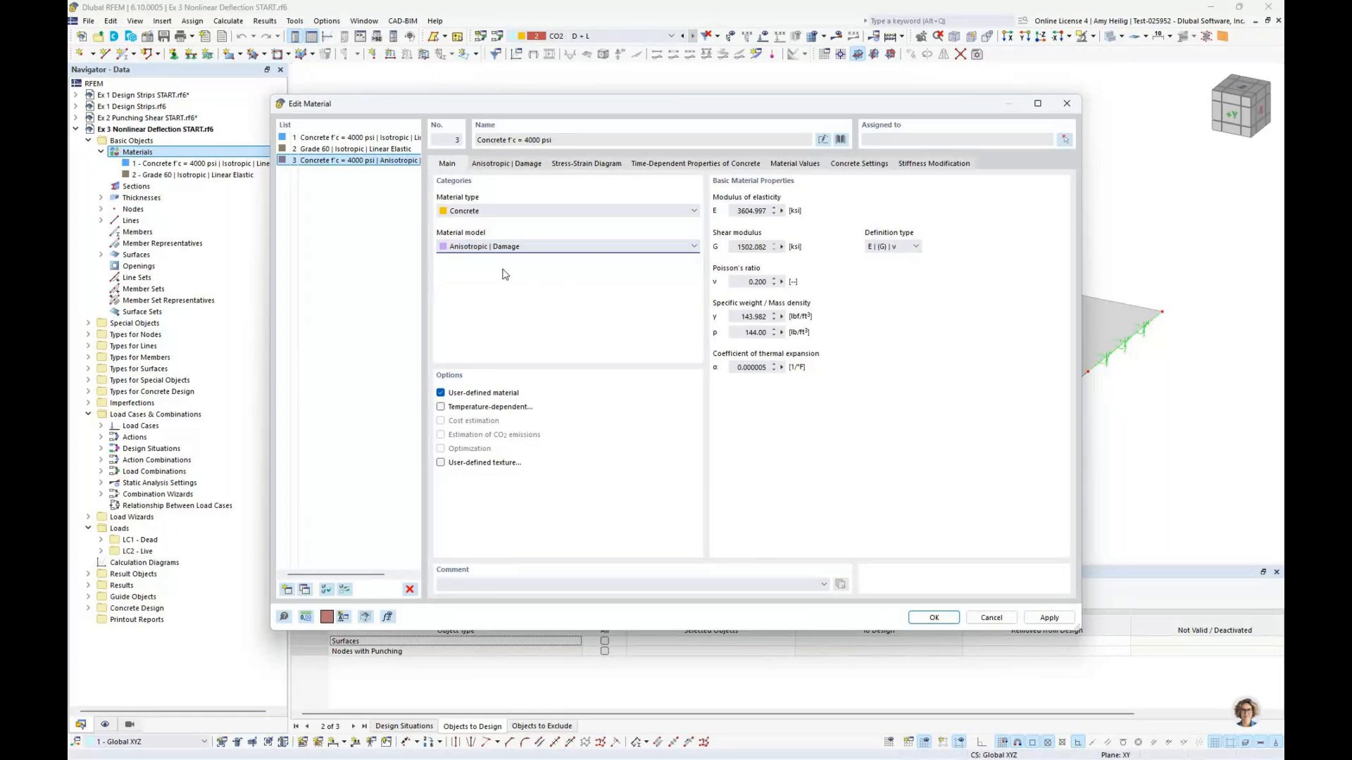
# Step: Compare the Parametric inputs and Stress-strain diagram definitions for the copied concrete, and restore the SLS deflection values definition
pyautogui.click(504, 166)
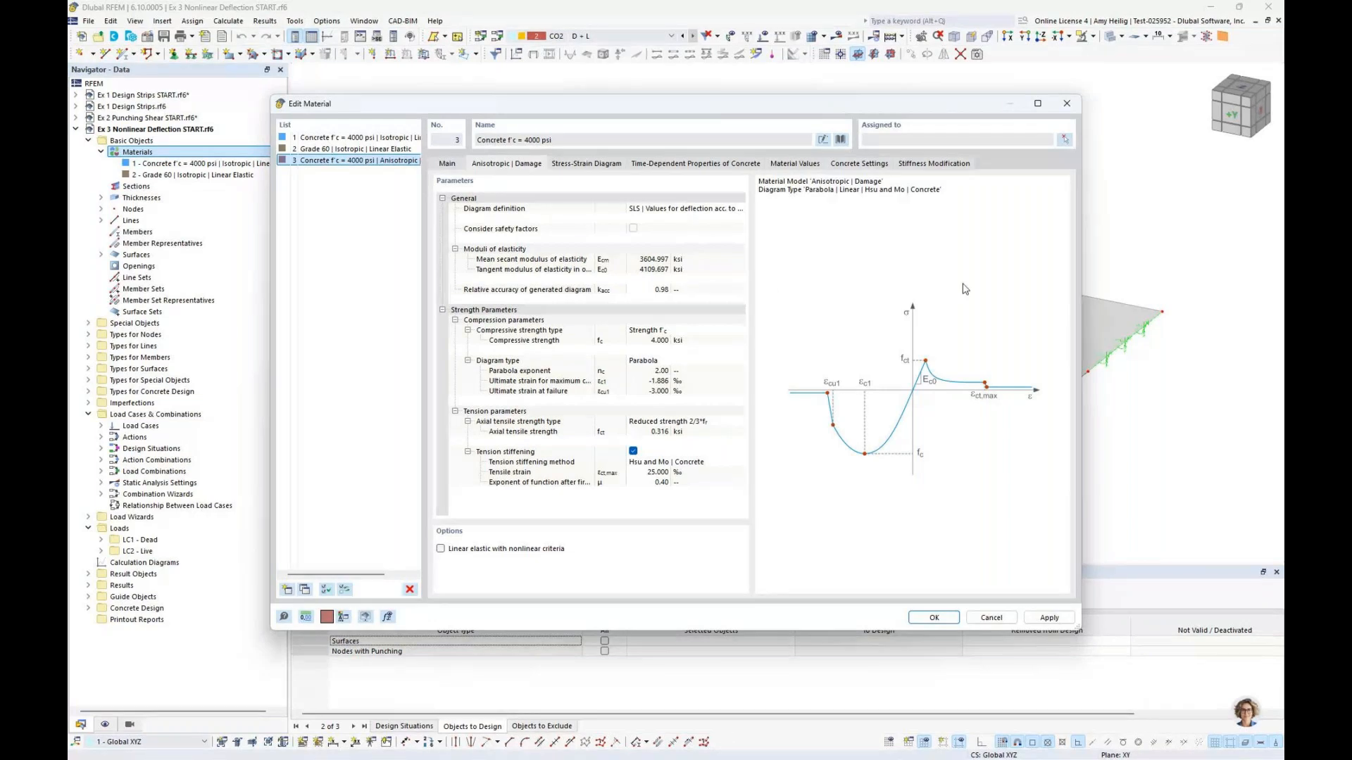
pyautogui.click(715, 211)
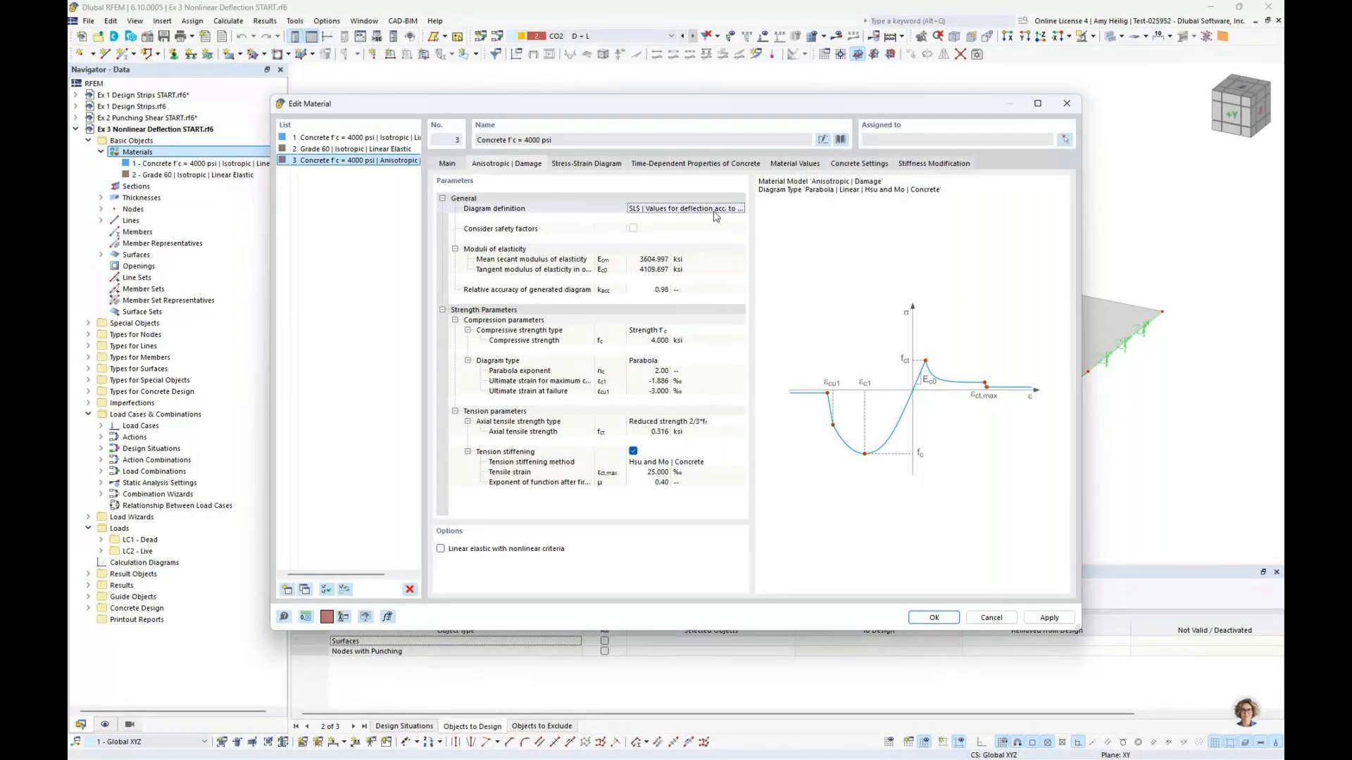
pyautogui.click(714, 210)
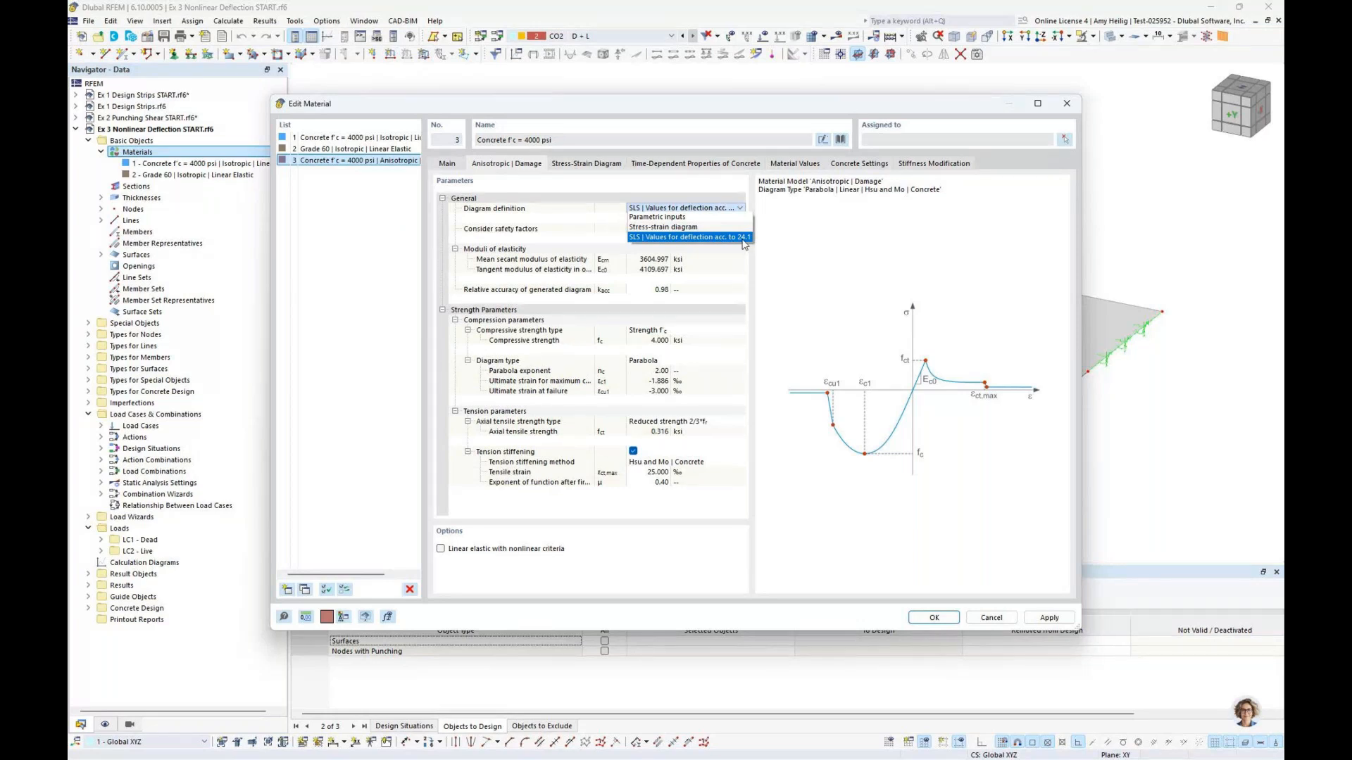
pyautogui.click(694, 218)
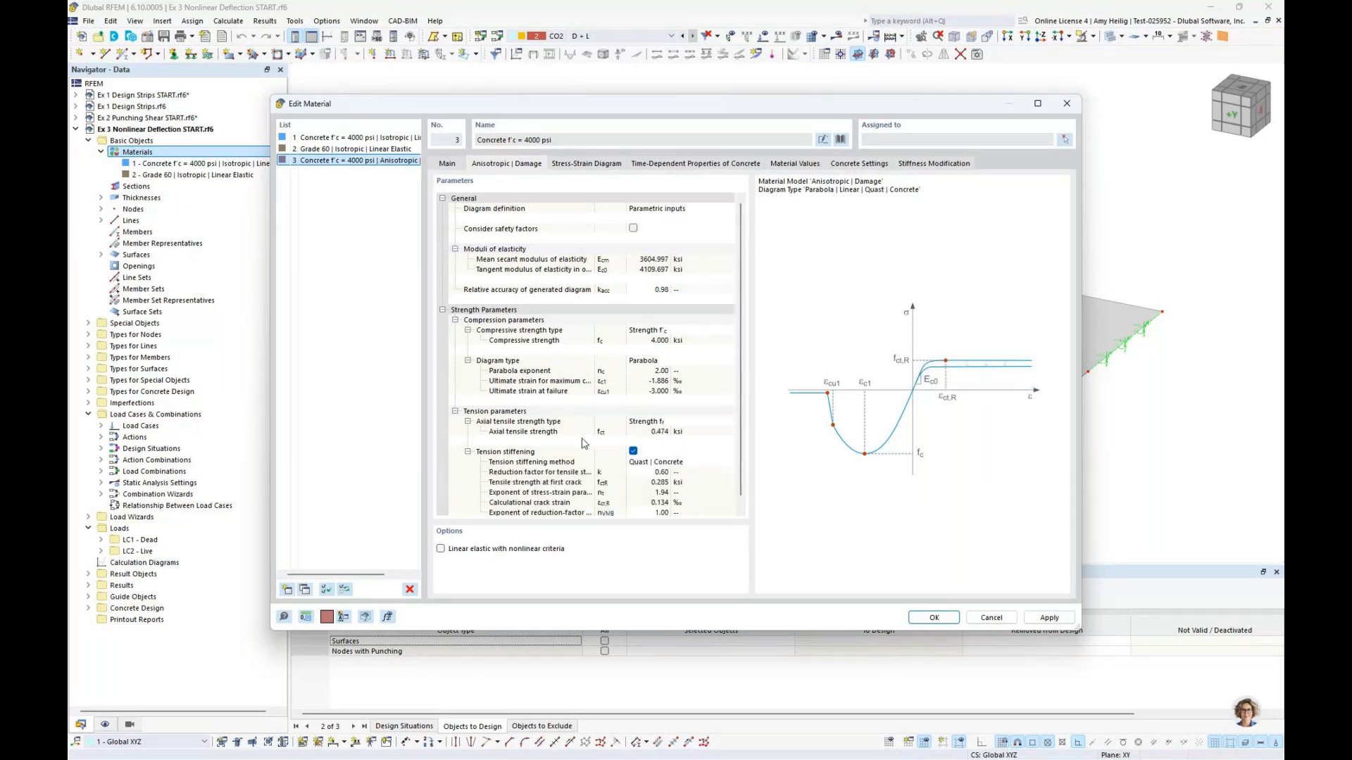
pyautogui.click(710, 211)
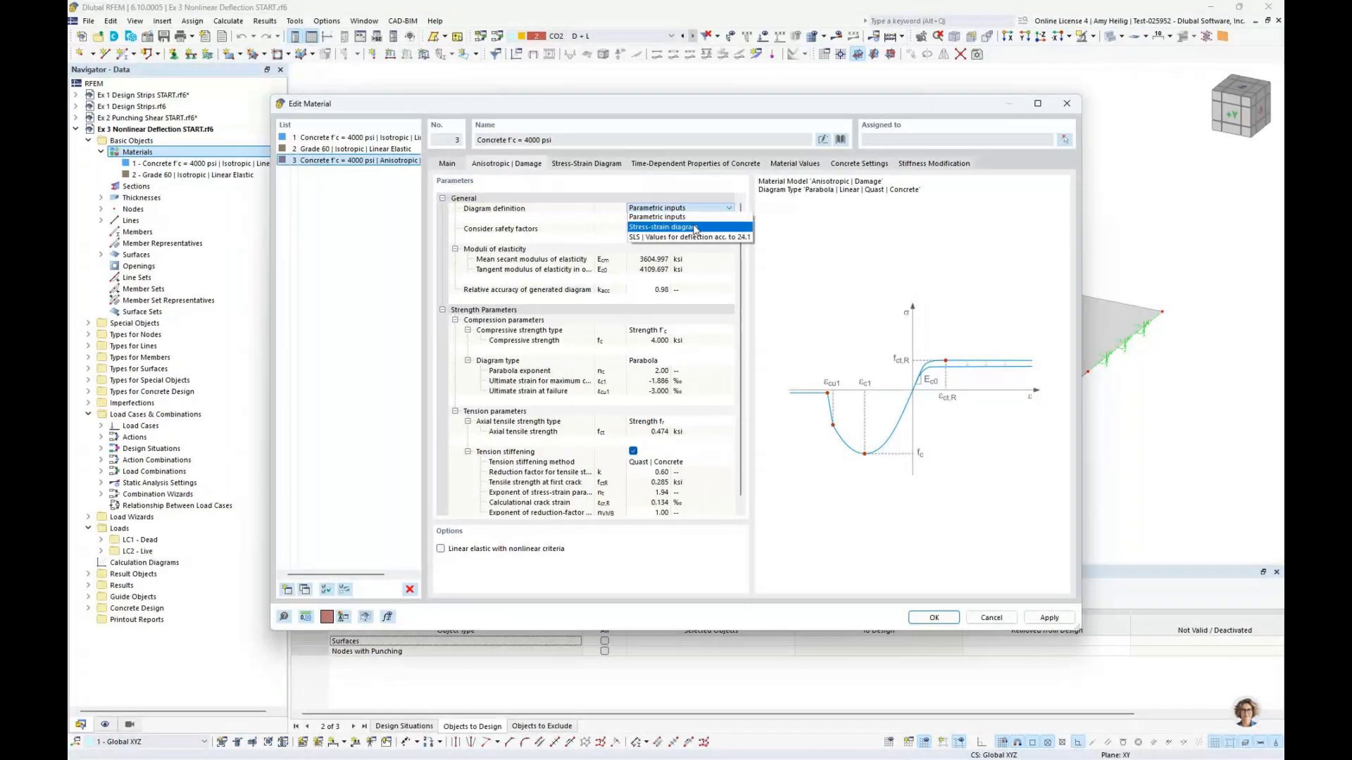
pyautogui.click(695, 228)
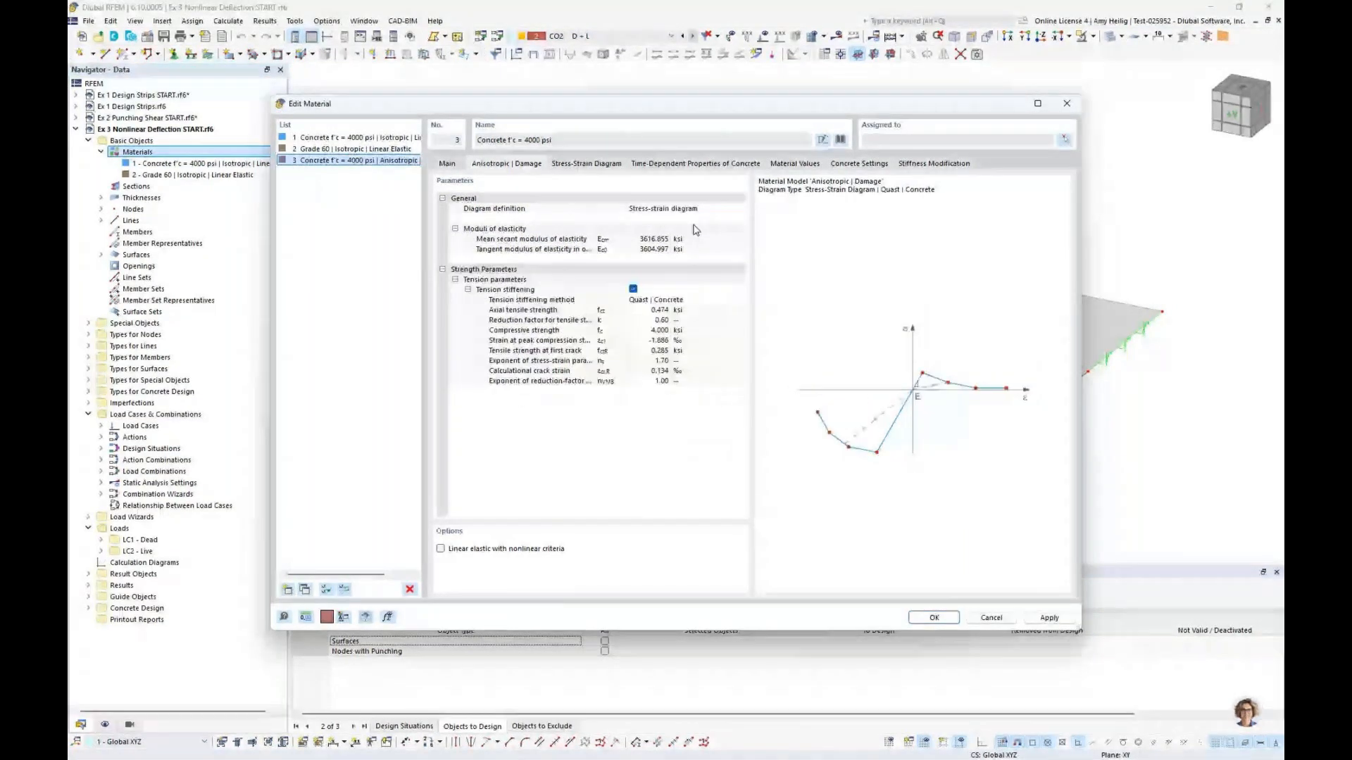
pyautogui.click(700, 208)
pyautogui.click(701, 210)
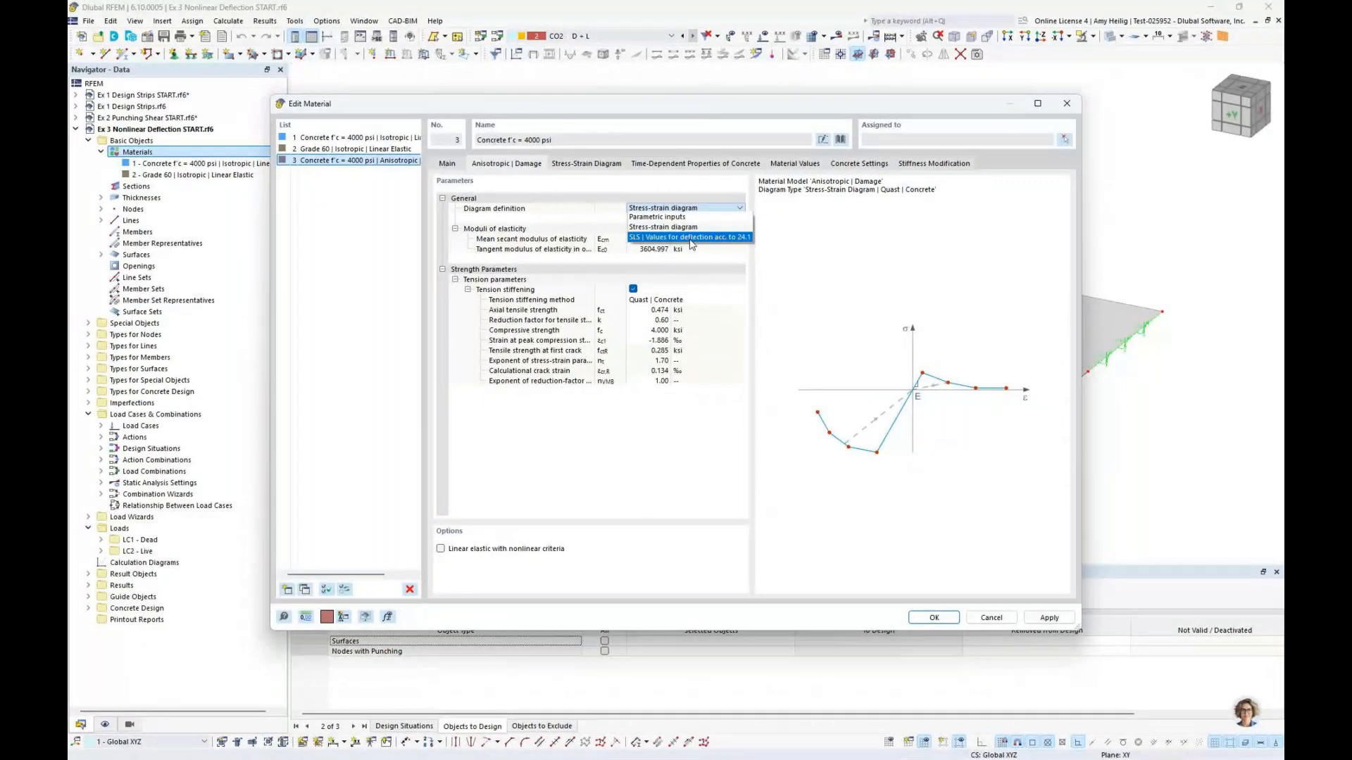
pyautogui.click(693, 238)
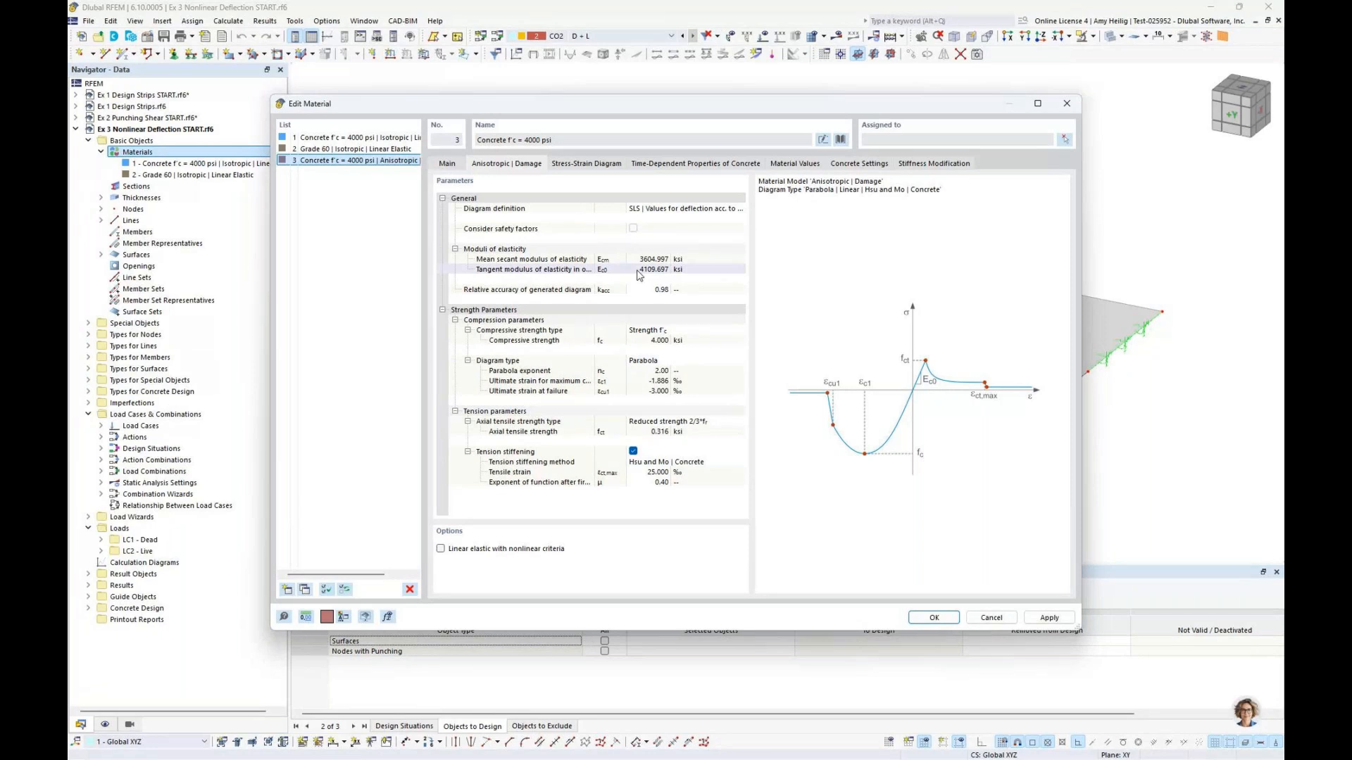
# Step: Compare the copied concrete's curve without tension stiffening, restore tension stiffening, and examine the resulting stress-strain diagram
pyautogui.click(633, 451)
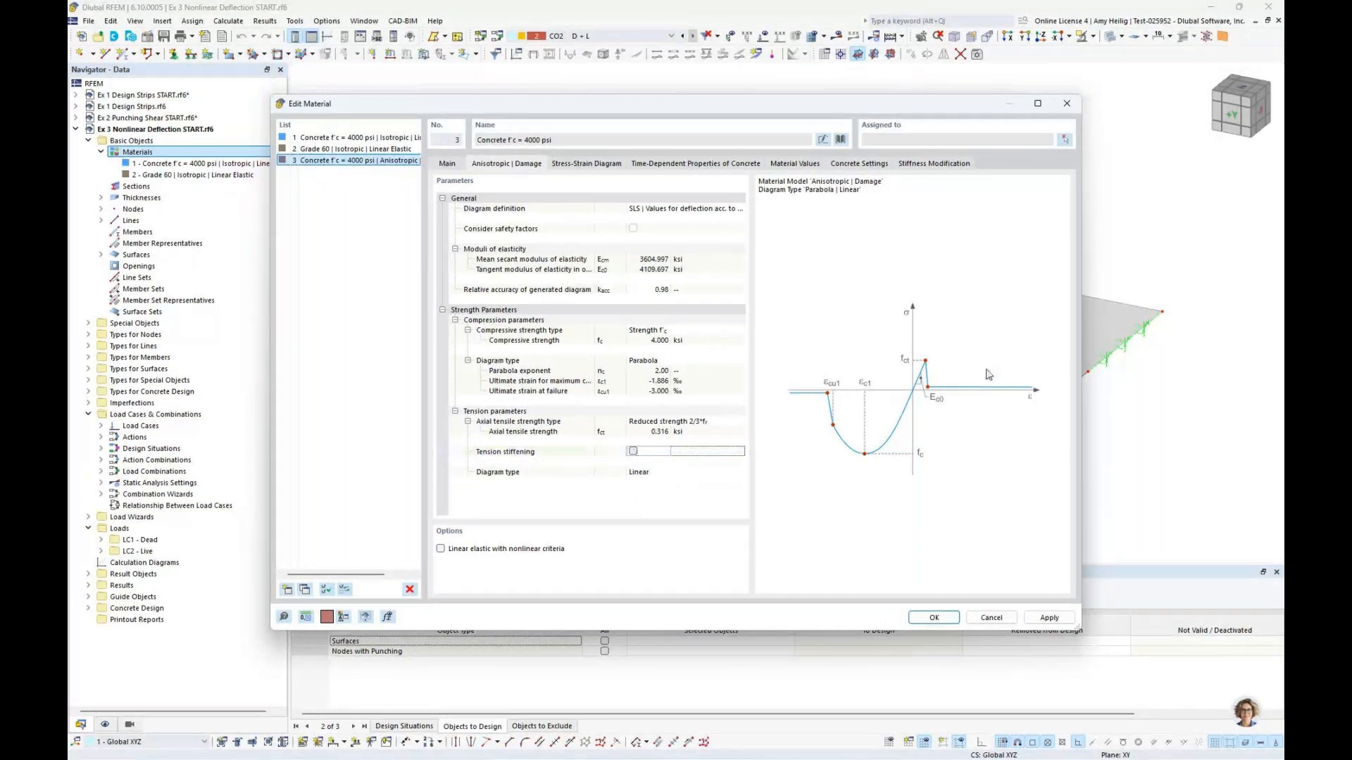
pyautogui.click(633, 452)
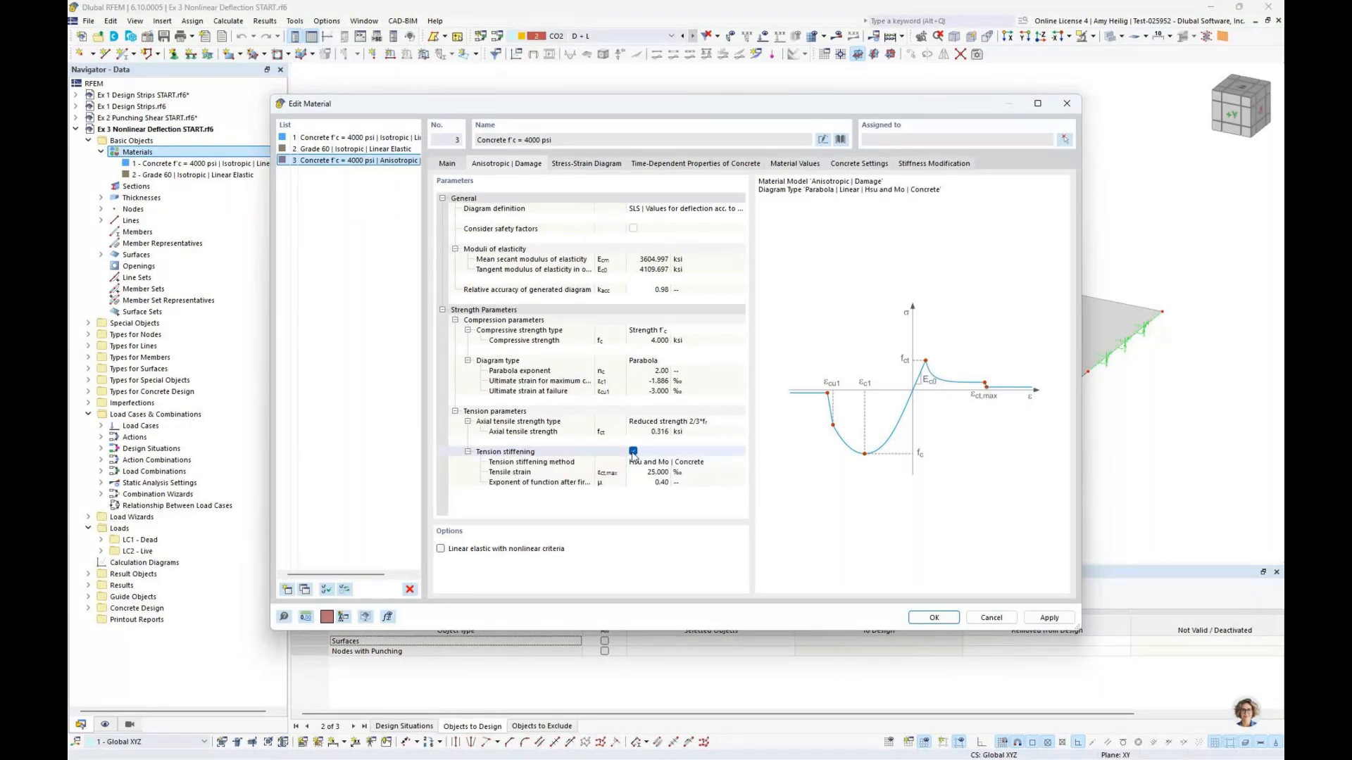
pyautogui.click(587, 163)
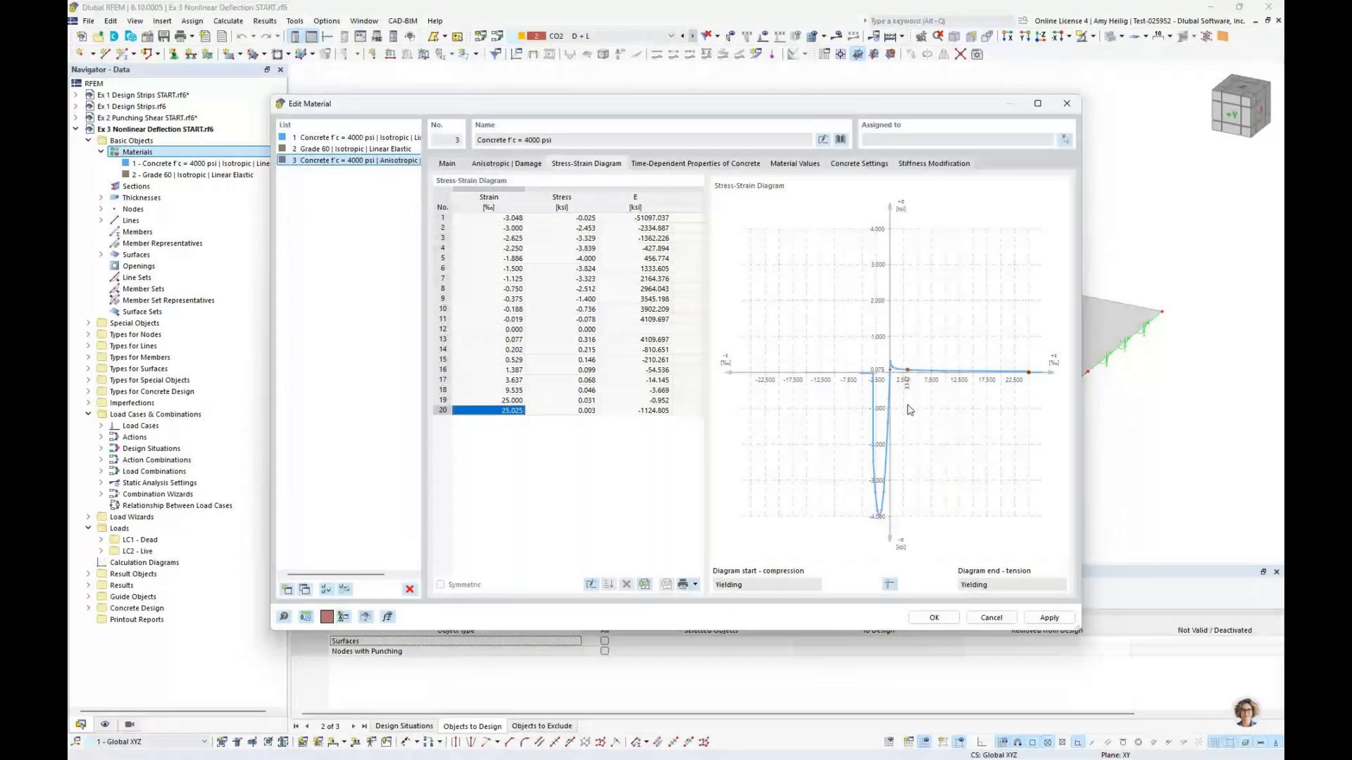
pyautogui.scroll(3, 846, 412)
pyautogui.scroll(3, 846, 413)
pyautogui.scroll(-3, 808, 429)
pyautogui.moveTo(972, 460); pyautogui.dragTo(769, 478)
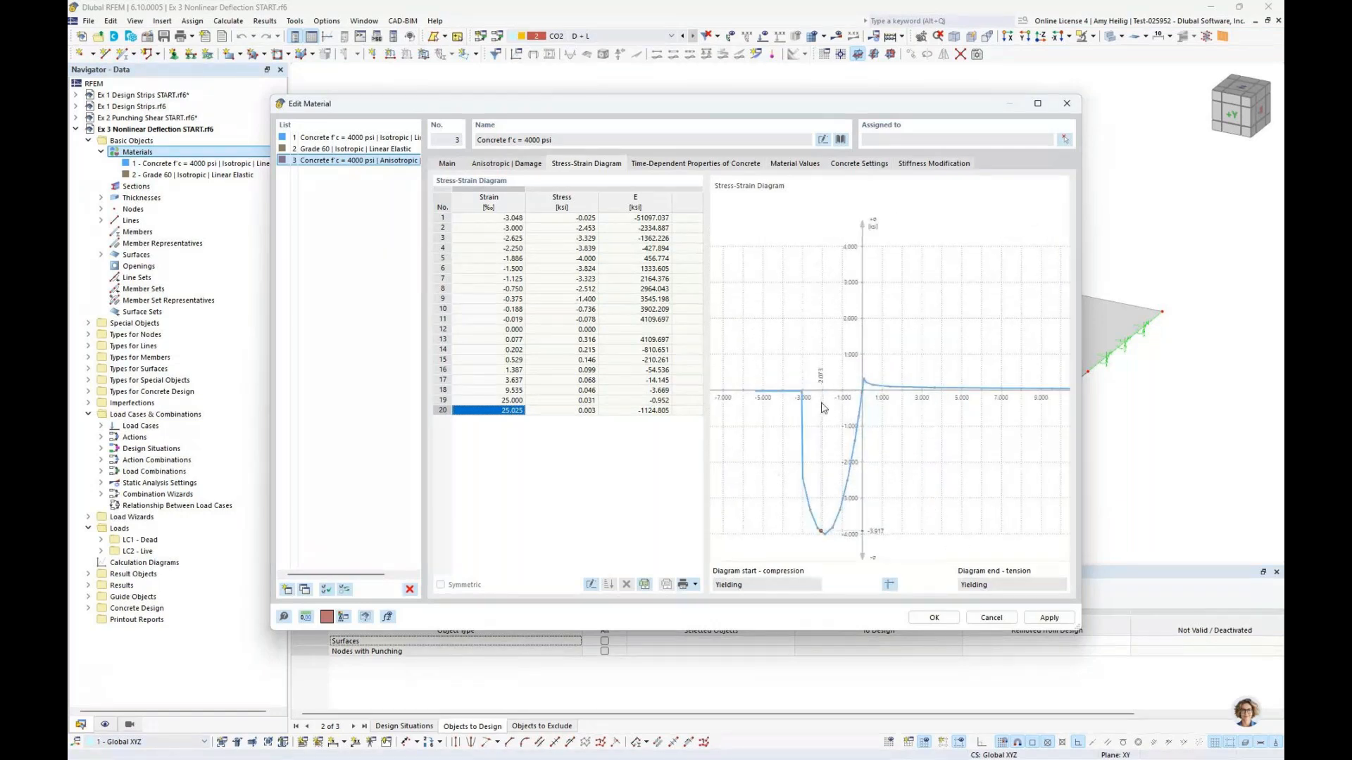
# Step: Activate creep in the copied concrete's time-dependent properties and return to its main material data
pyautogui.click(690, 166)
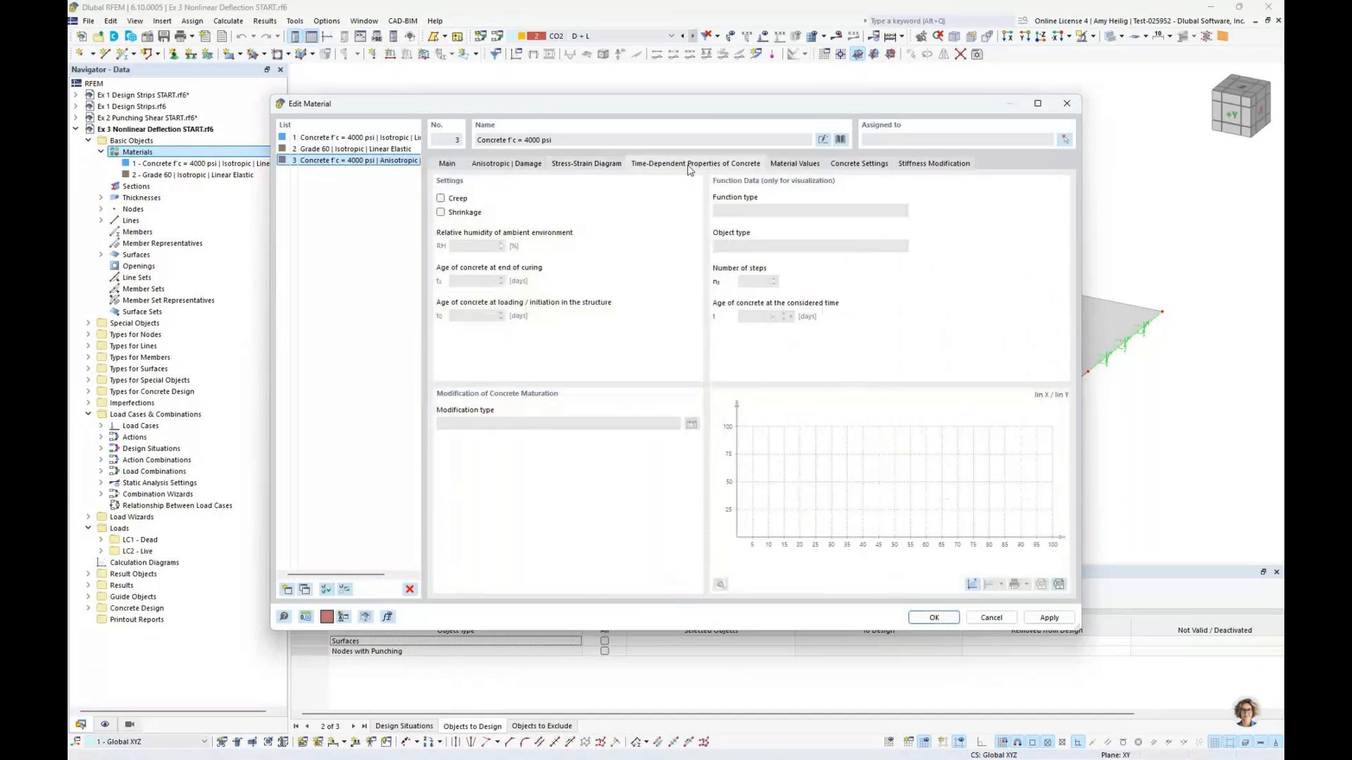
pyautogui.click(441, 198)
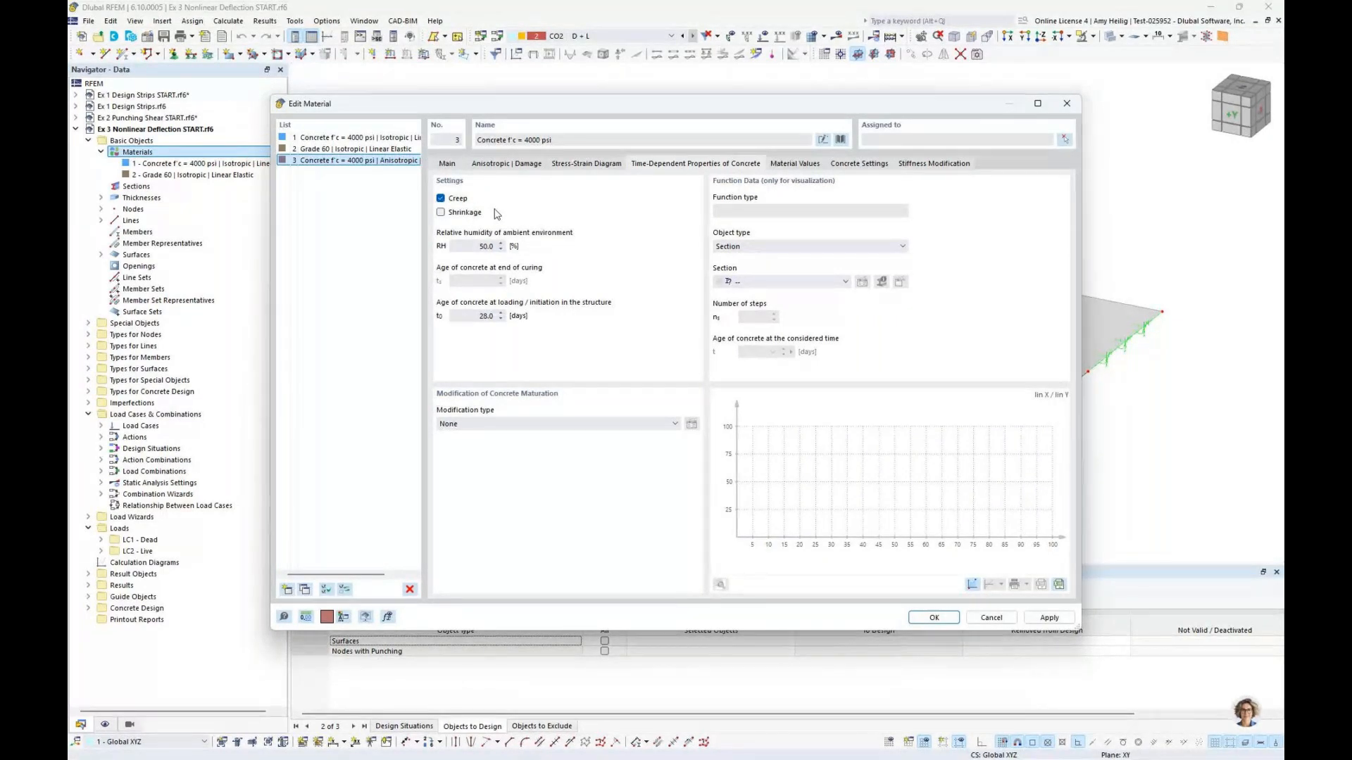
pyautogui.click(448, 164)
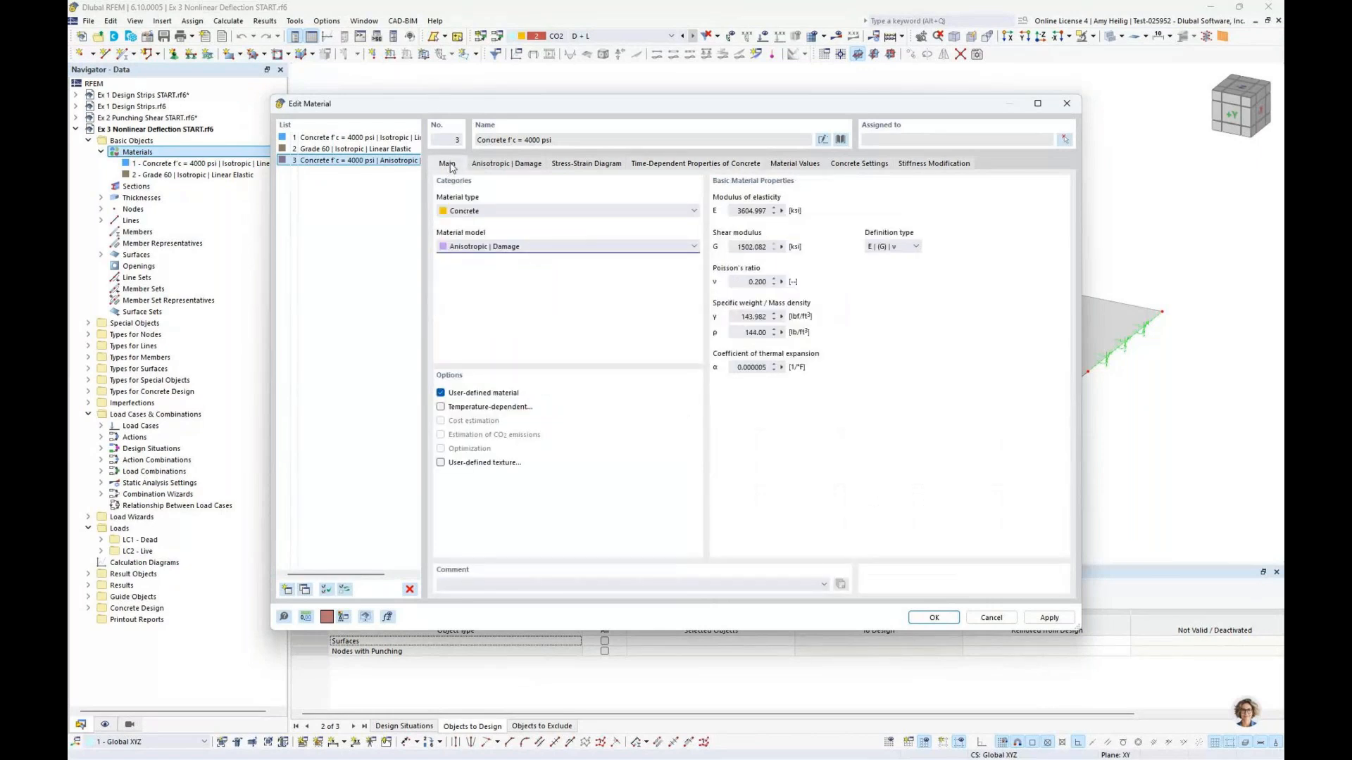
# Step: Duplicate the Grade 60 reinforcing steel, set the copy's material model to Isotropic | Plastic (Members), check its plastic parameters, and accept the materials
pyautogui.click(369, 149)
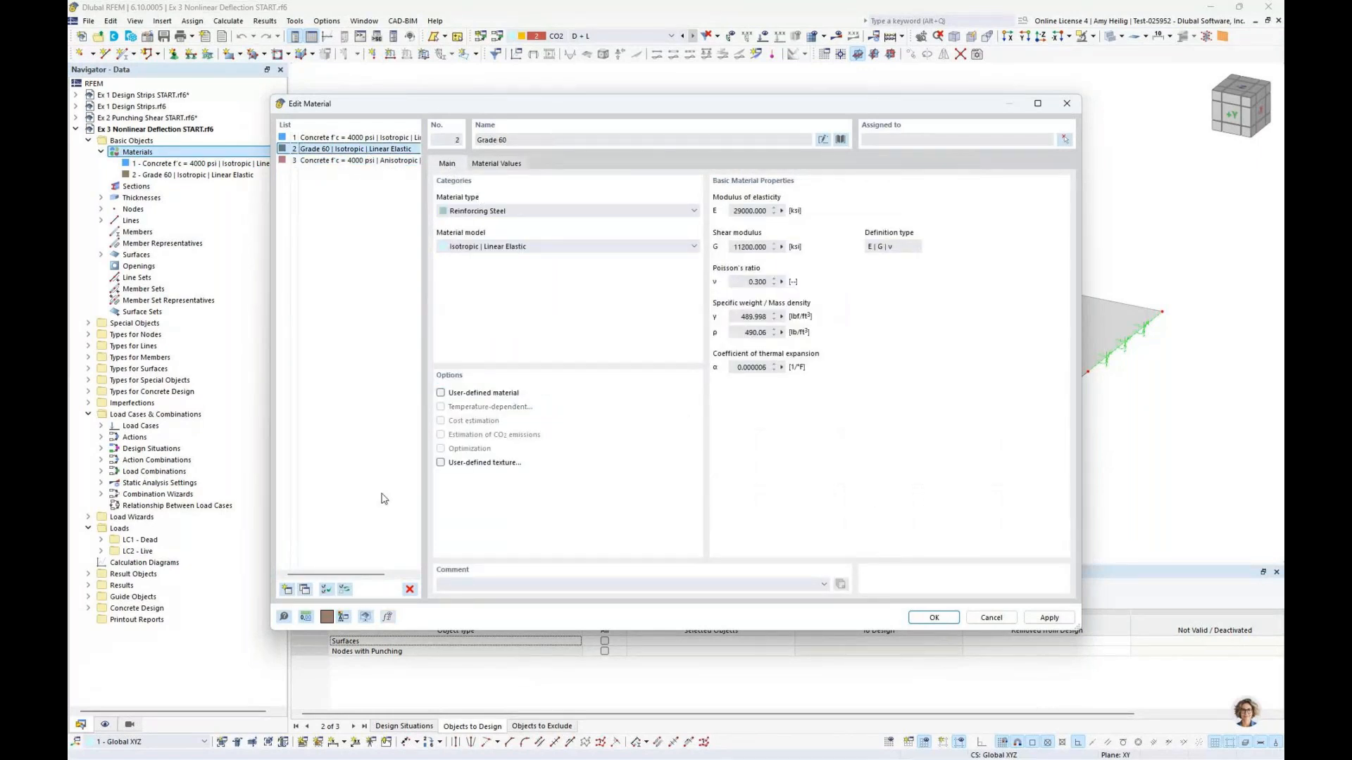
pyautogui.click(305, 590)
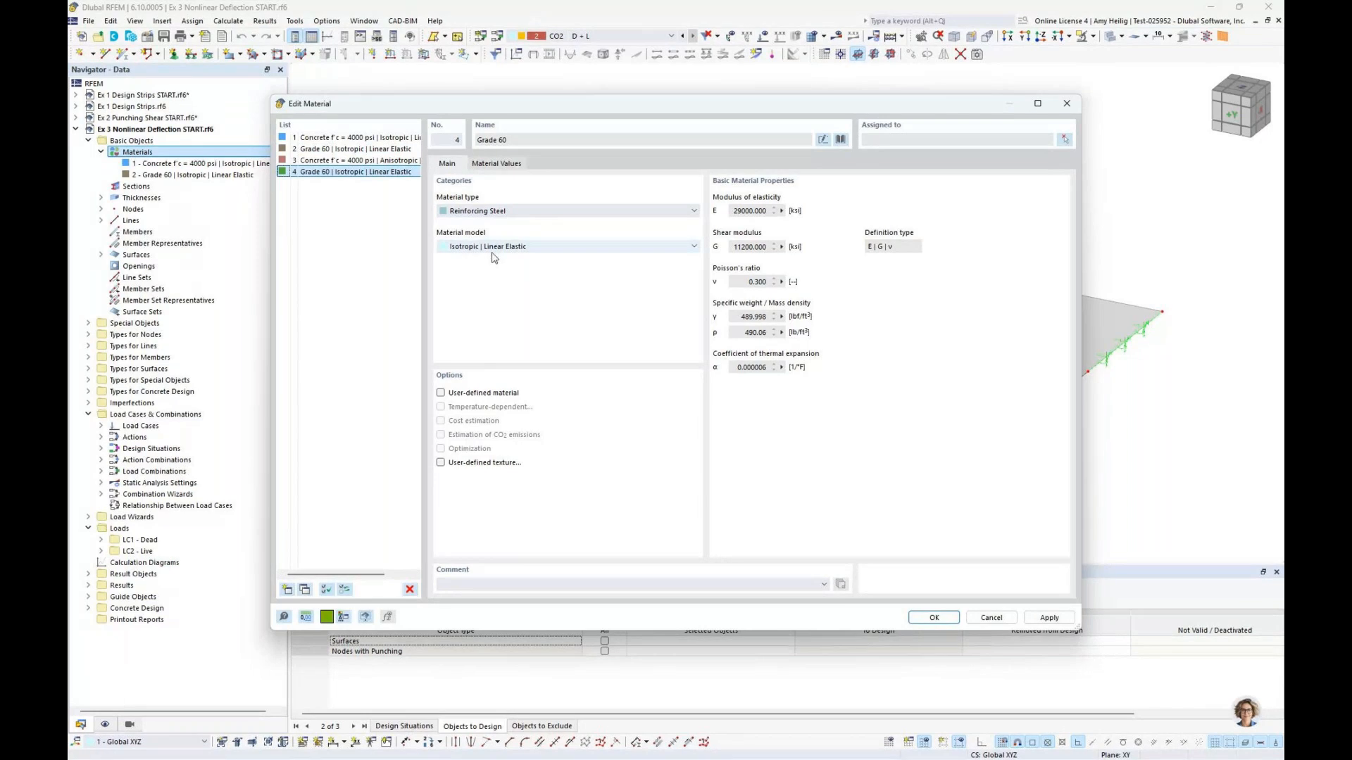
pyautogui.click(508, 248)
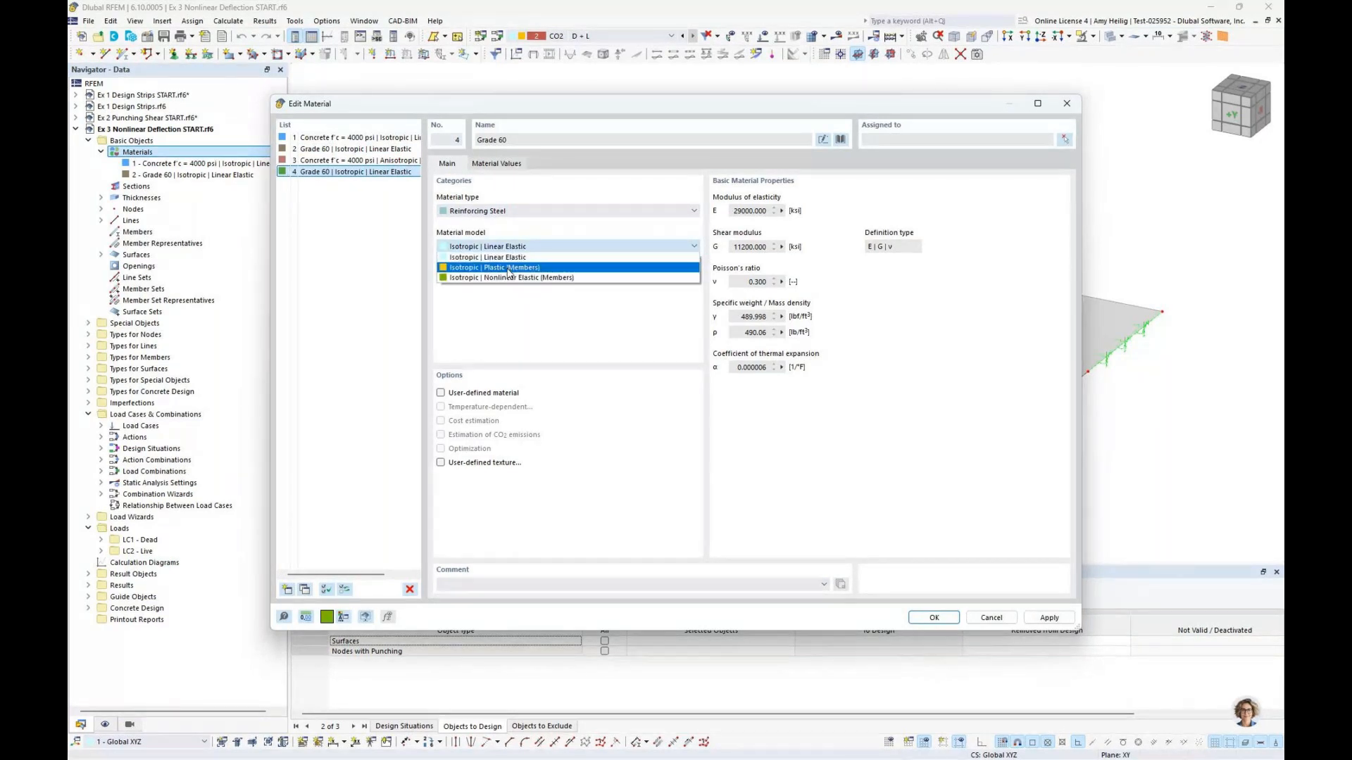
pyautogui.click(509, 269)
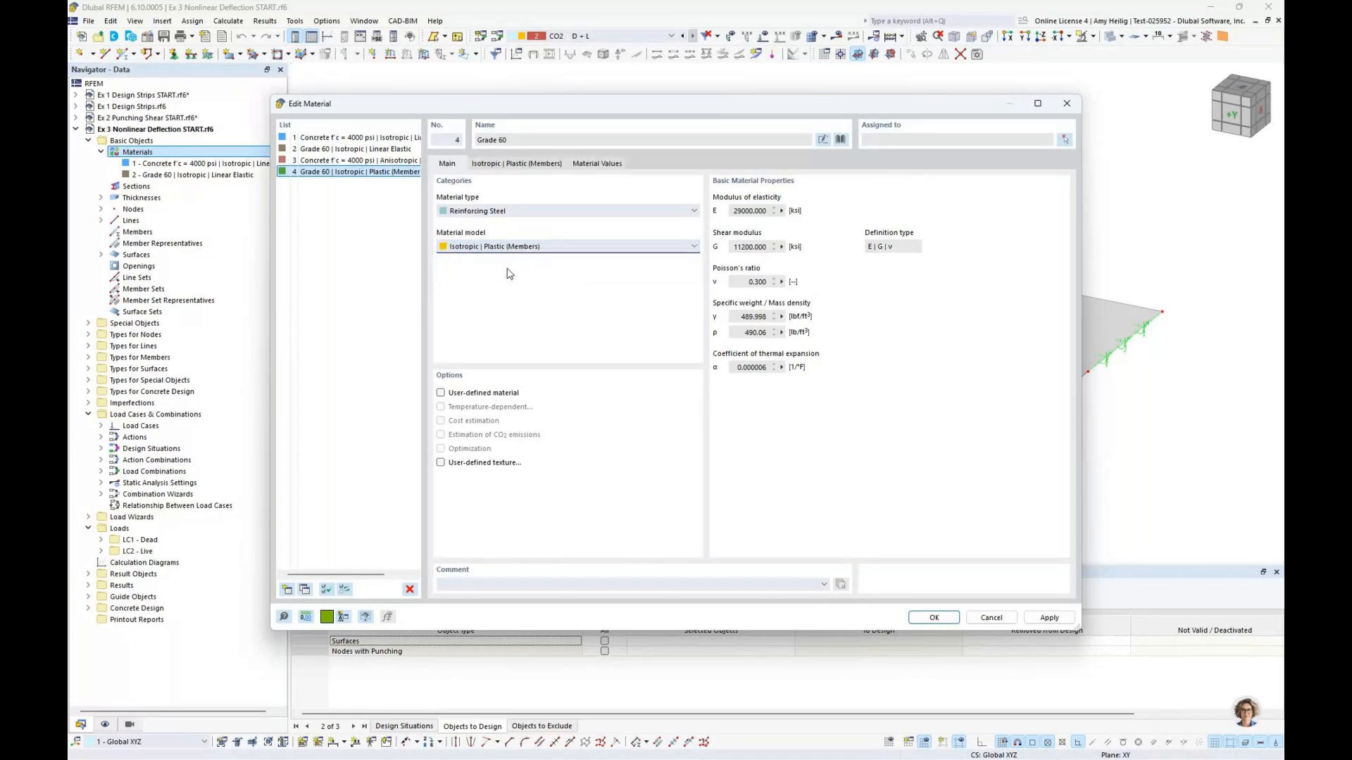
pyautogui.click(529, 167)
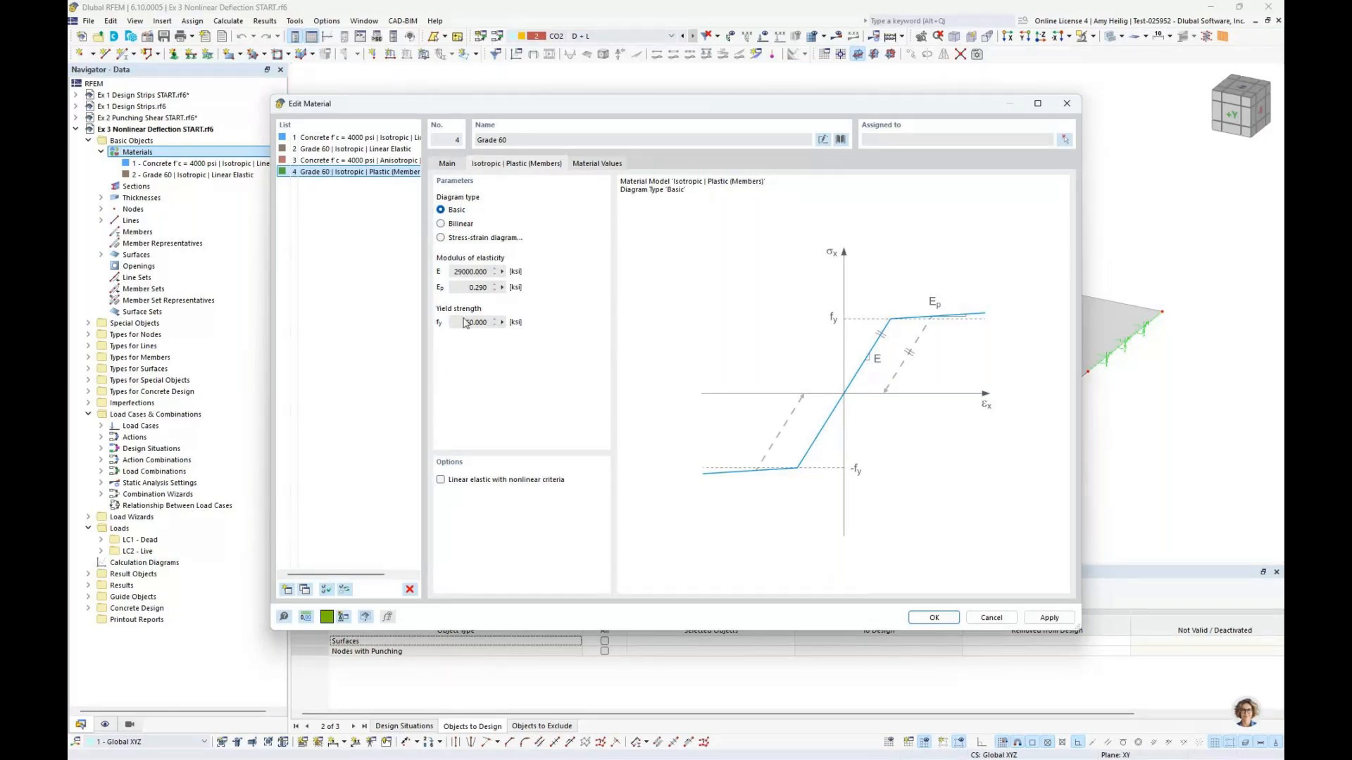
pyautogui.click(447, 163)
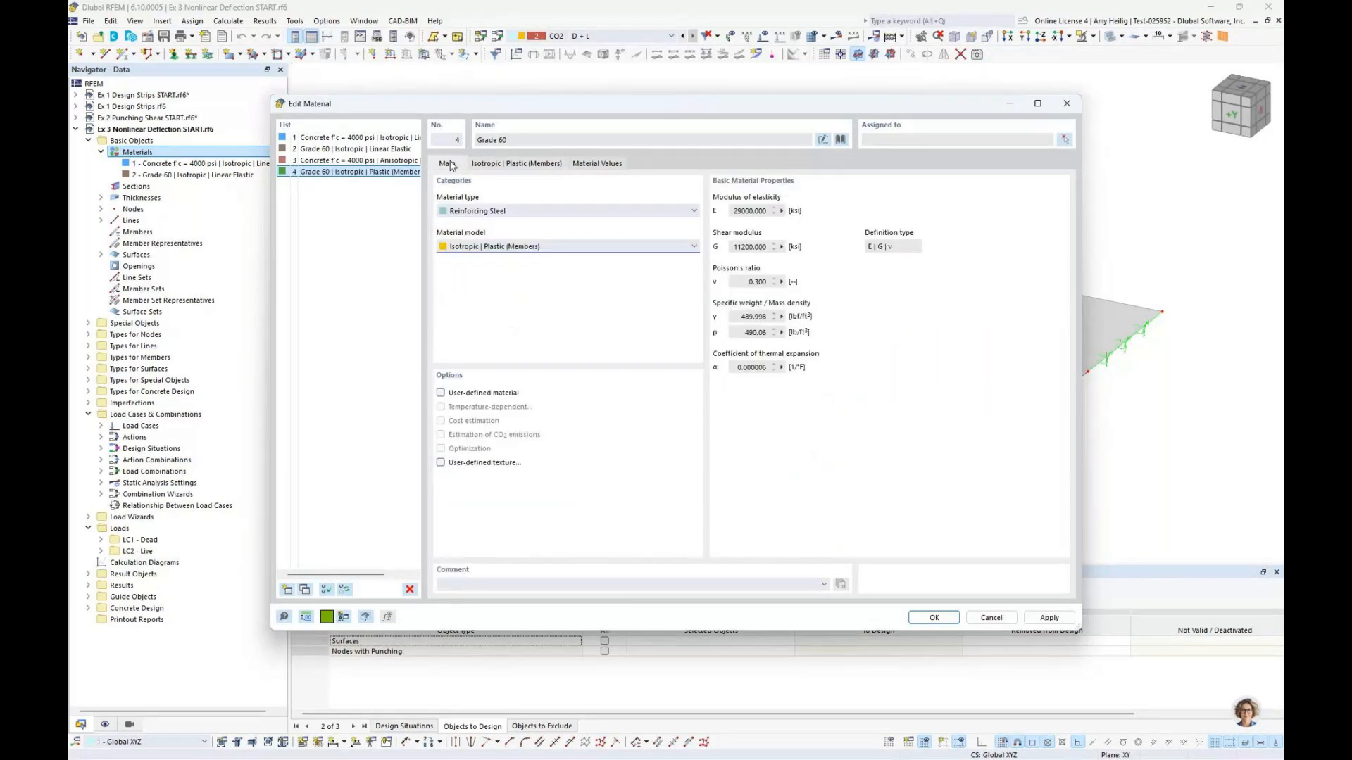
pyautogui.click(929, 617)
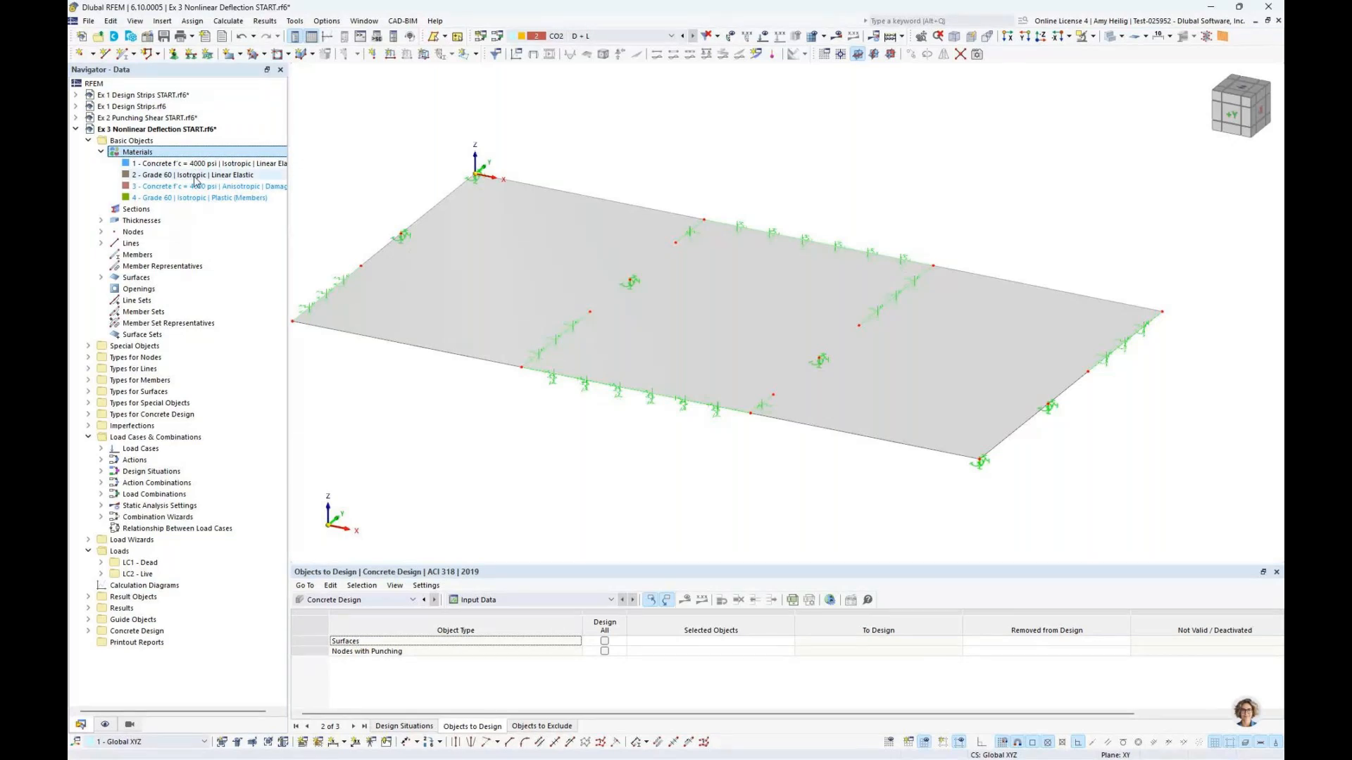
# Step: Rename the Section 2.4 (ASD) design situation DS2 as "ASD - Linear" in the load cases and combinations
pyautogui.click(498, 37)
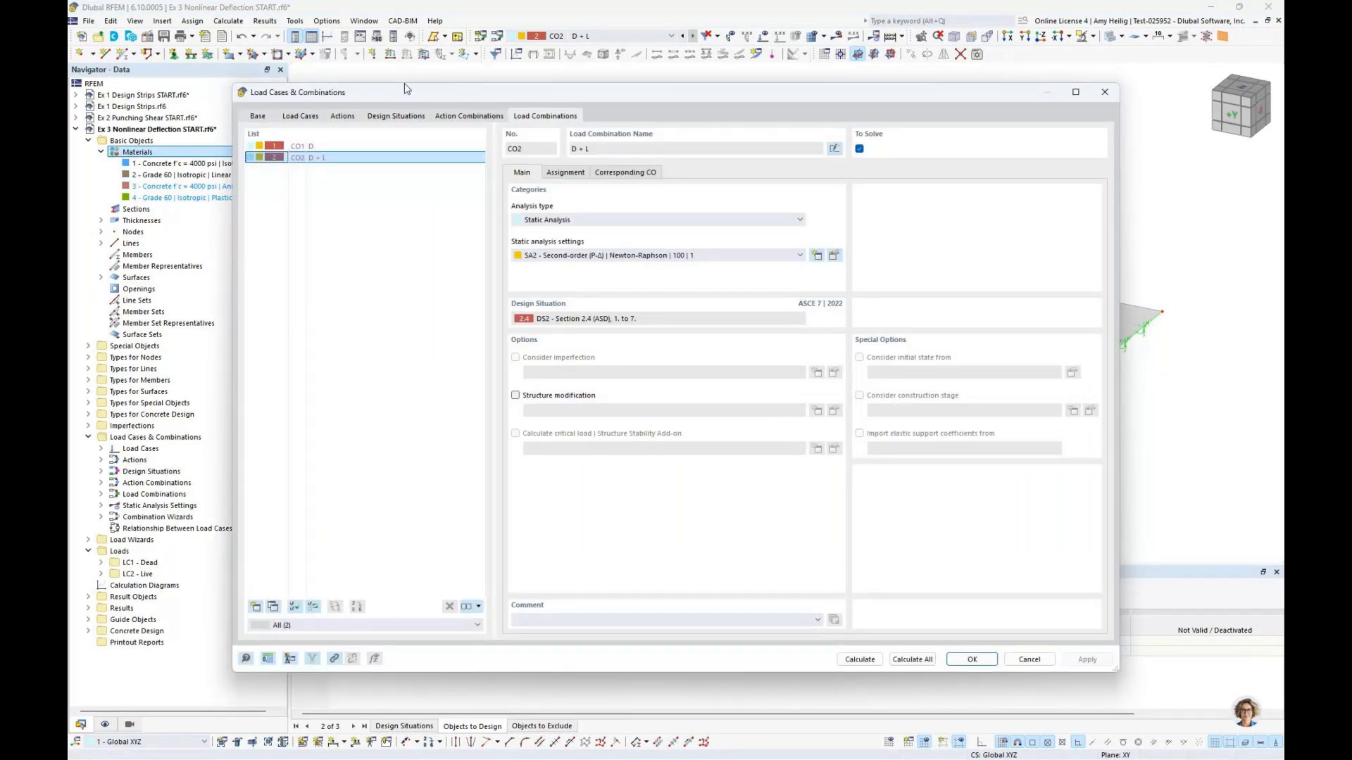
pyautogui.click(396, 115)
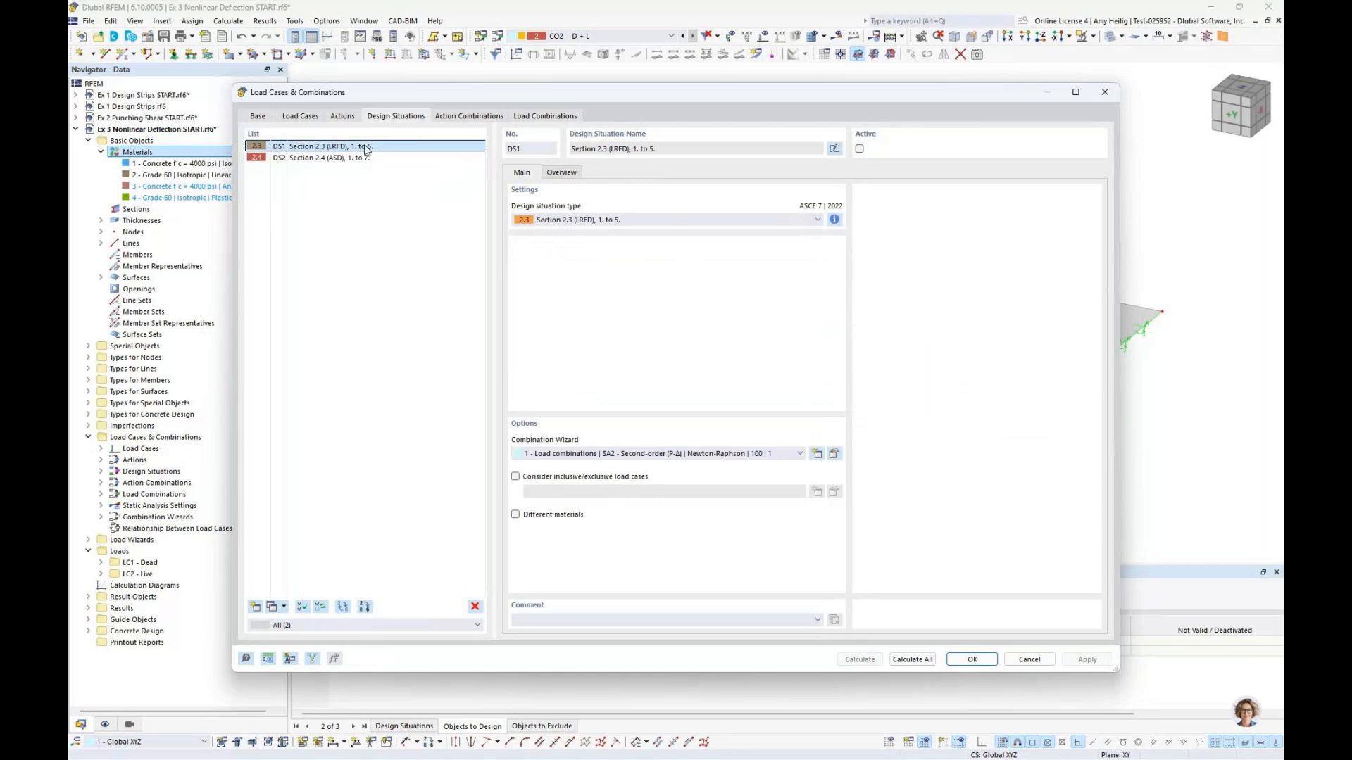
pyautogui.click(361, 158)
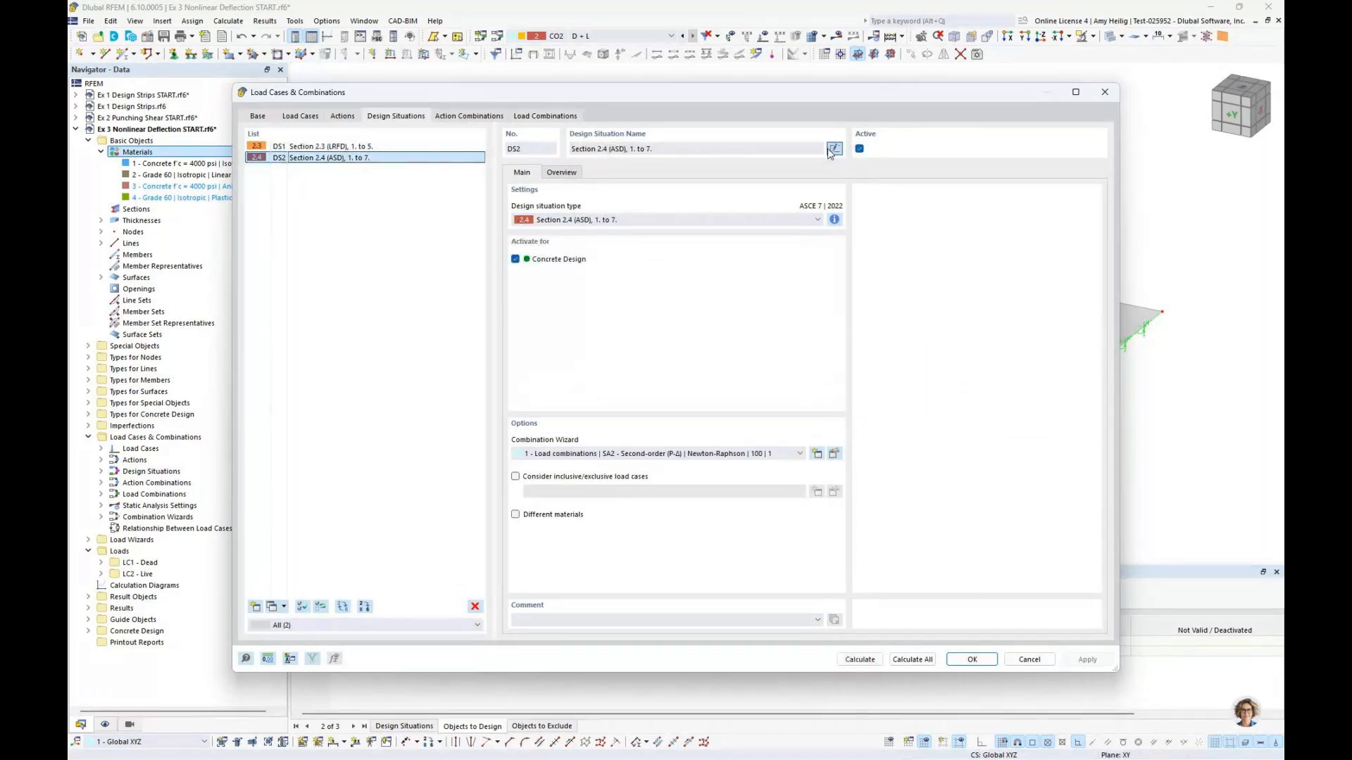
pyautogui.click(696, 150)
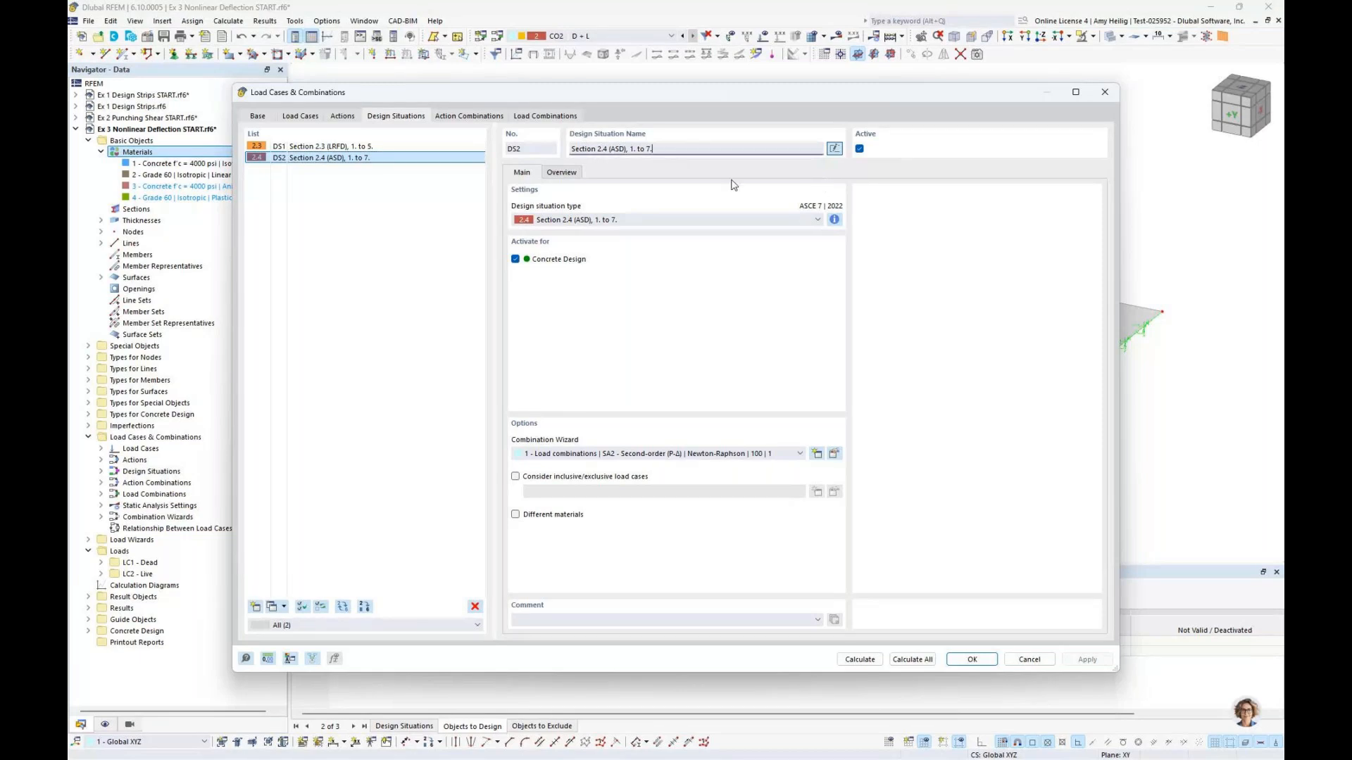
pyautogui.moveTo(663, 149); pyautogui.dragTo(534, 153)
pyautogui.press('BackSpace')
pyautogui.write('ASD - Linear')
# Step: Duplicate the ASD - Linear design situation and name the copy "ASD - Nonlinear"
pyautogui.click(271, 606)
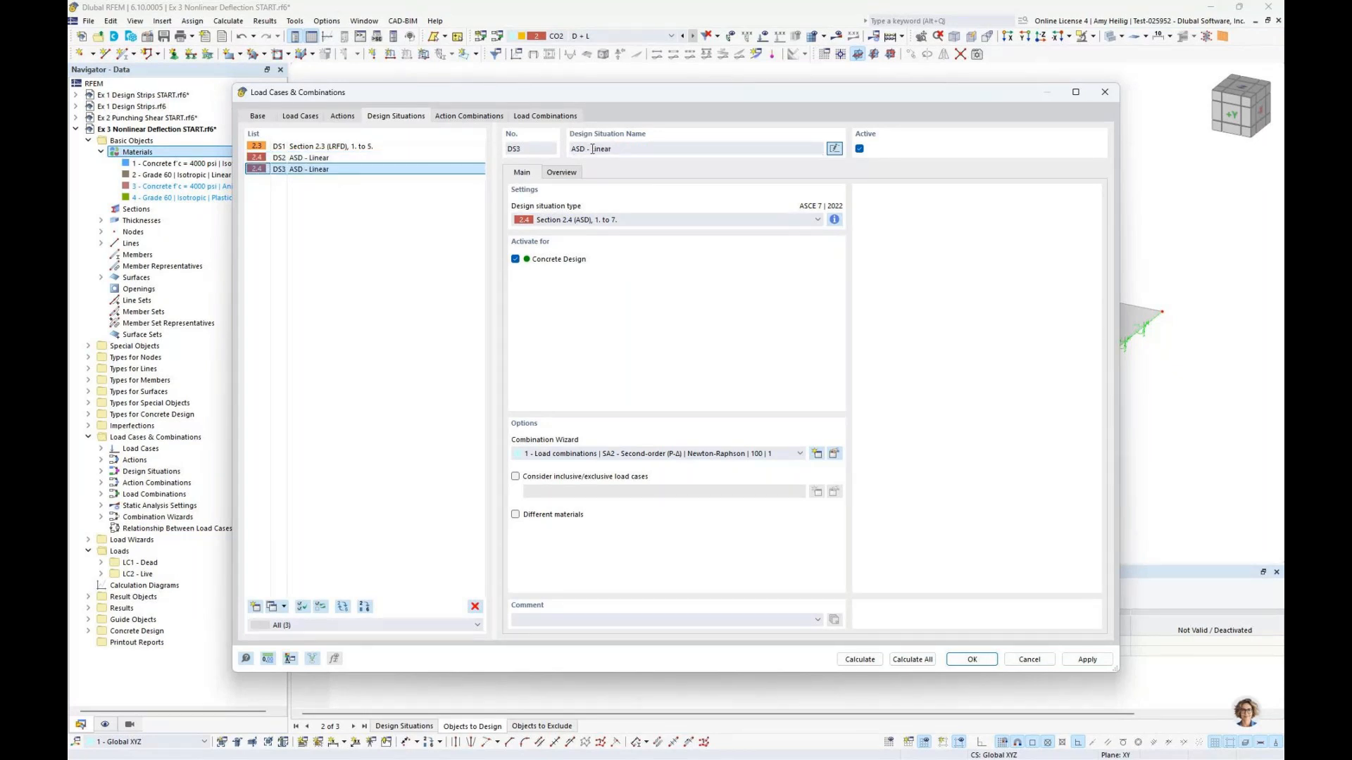
pyautogui.click(591, 149)
pyautogui.press('Delete')
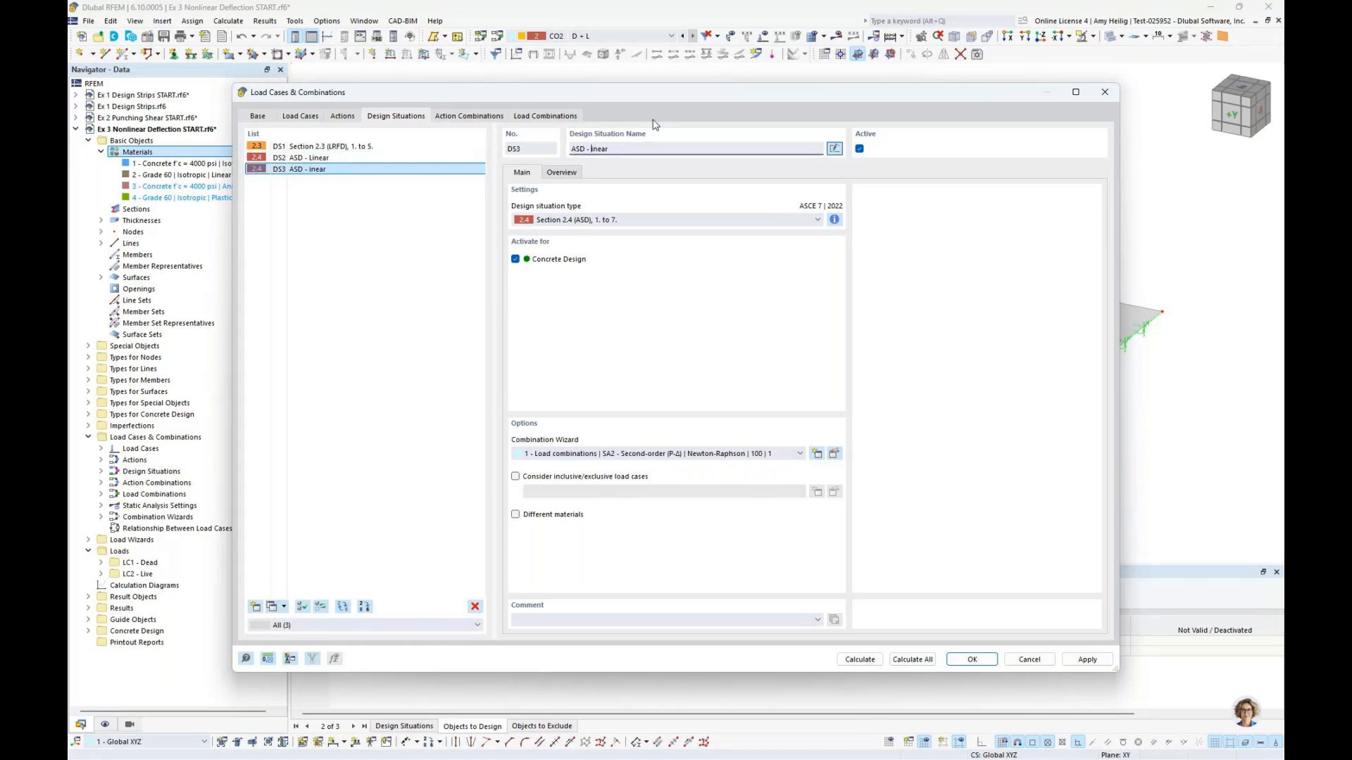
pyautogui.write('Nonl')
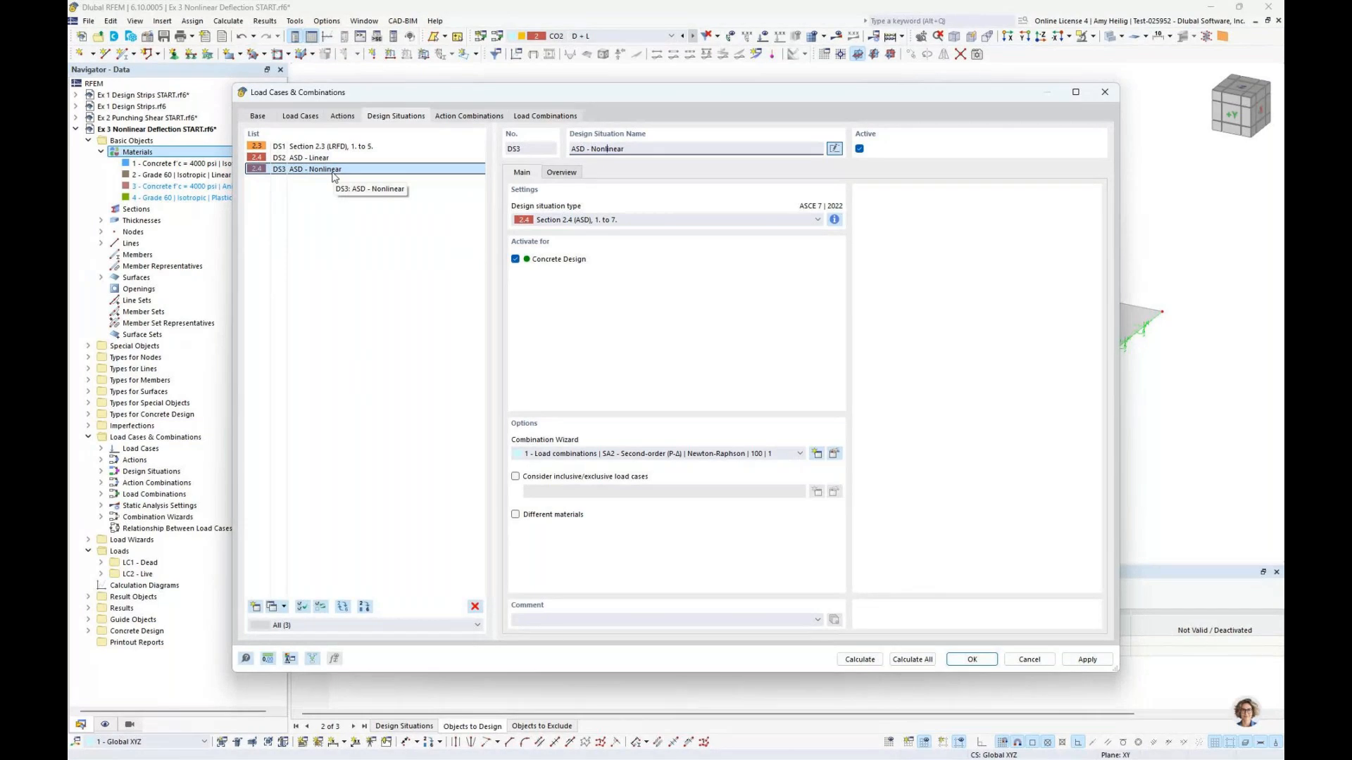
# Step: Create a third combination wizard with a new structure modification covering surface reinforcement, and assign the wizard to the ASD - Nonlinear design situation
pyautogui.click(833, 453)
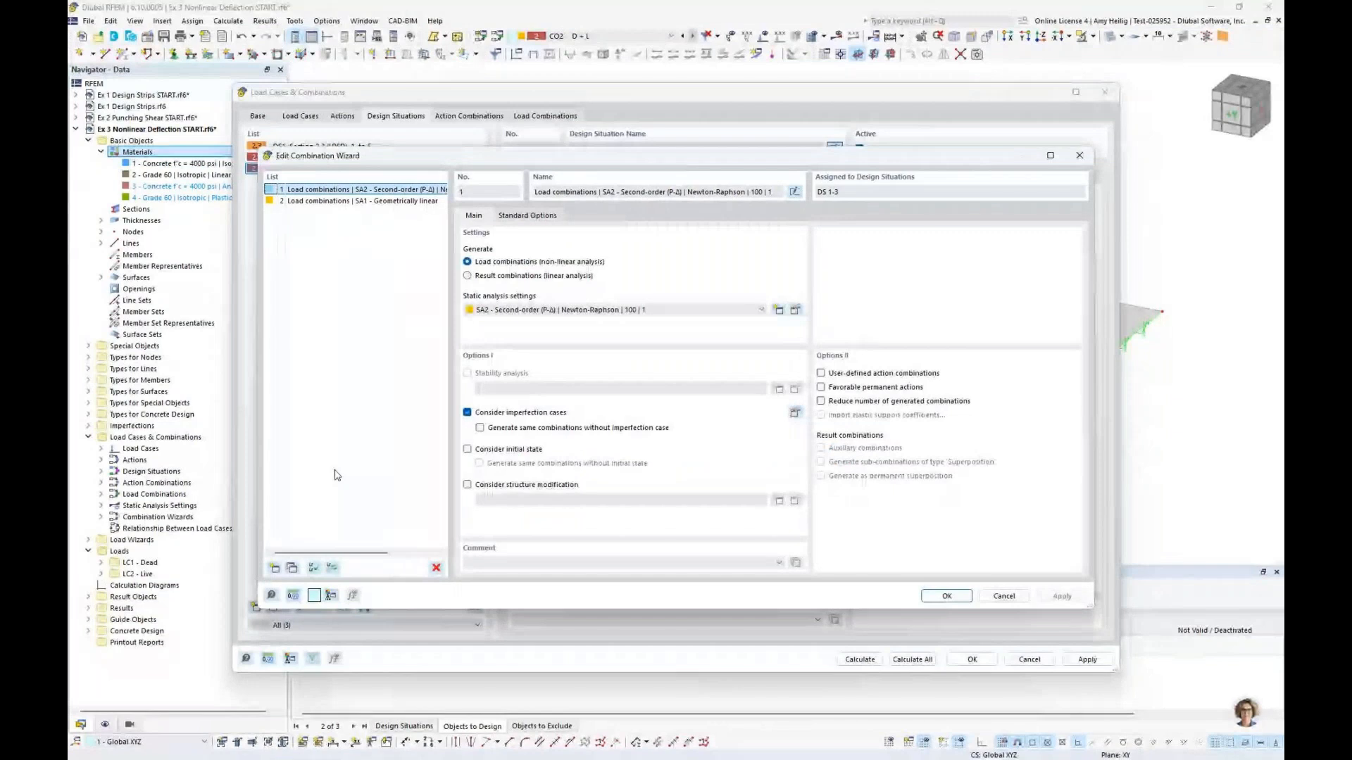
pyautogui.click(274, 568)
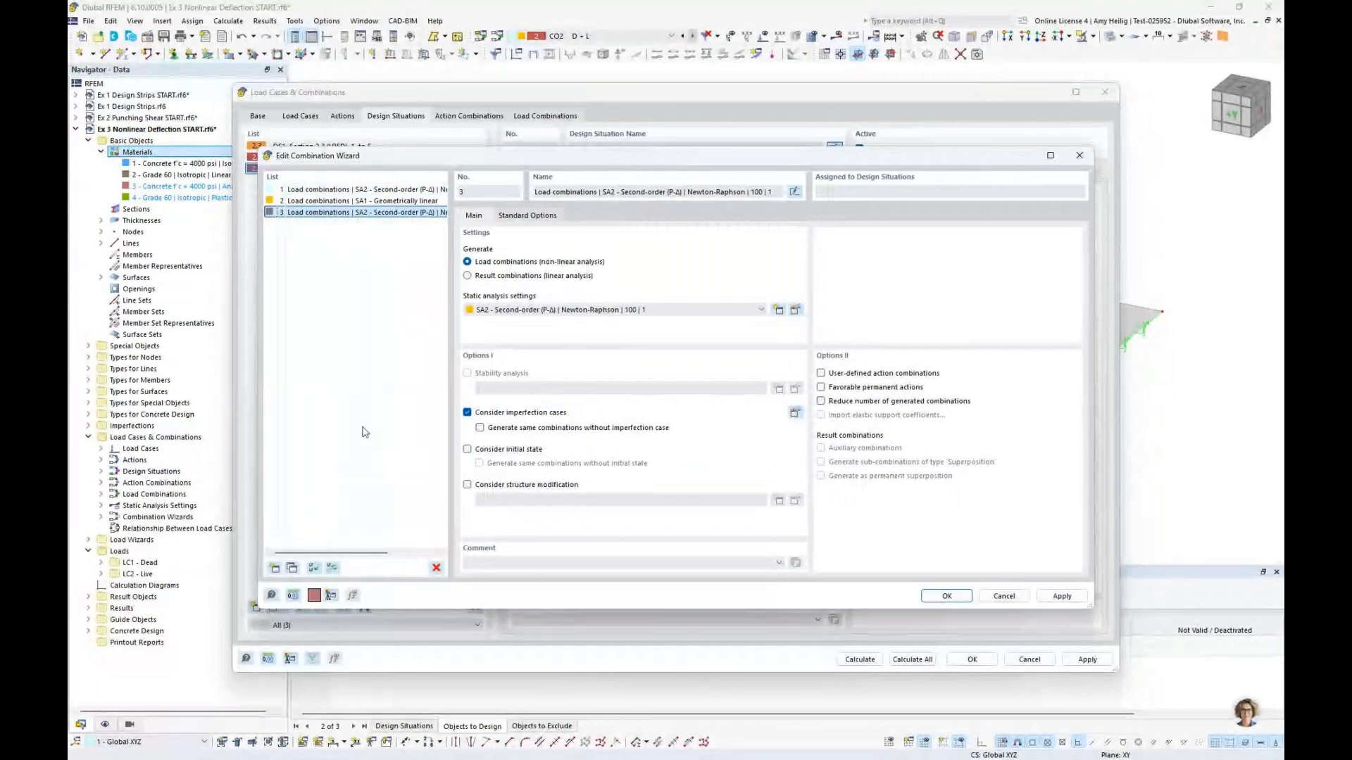
pyautogui.click(467, 485)
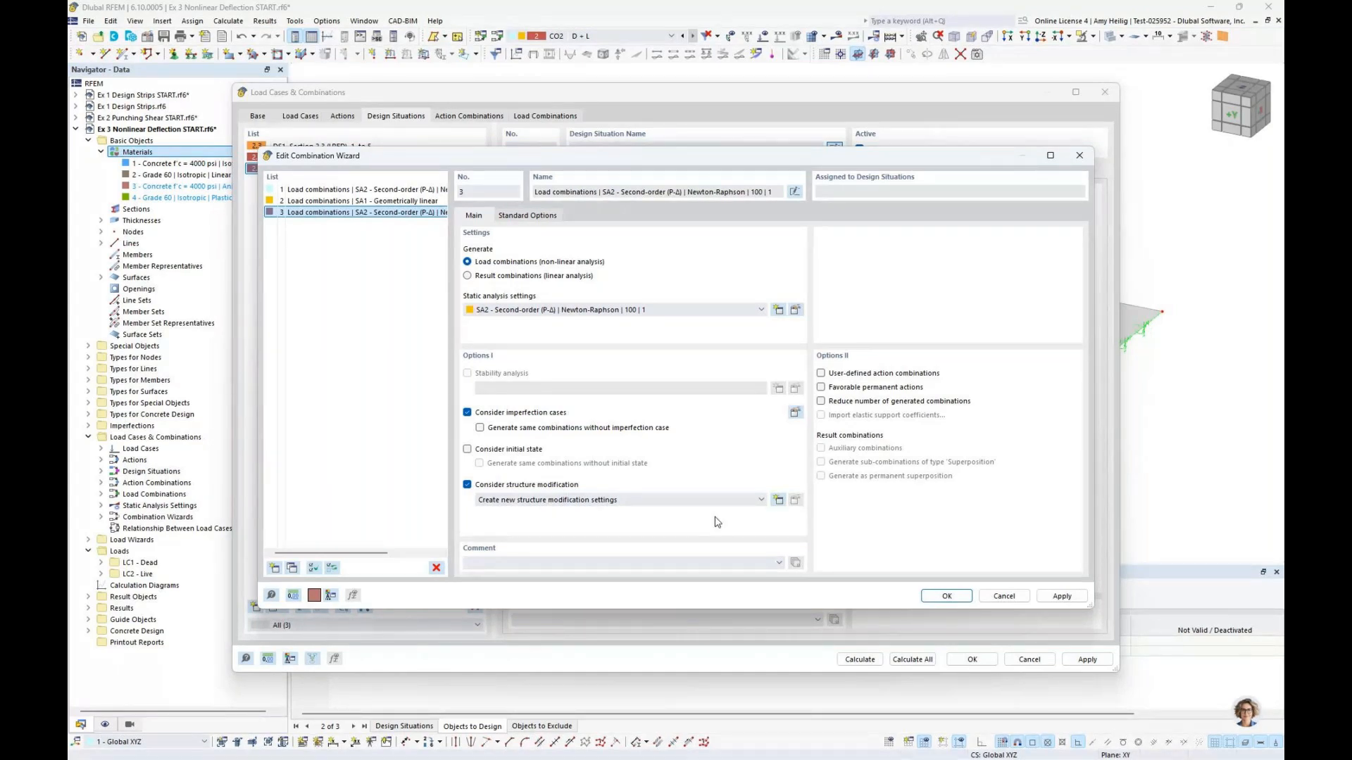
pyautogui.click(778, 500)
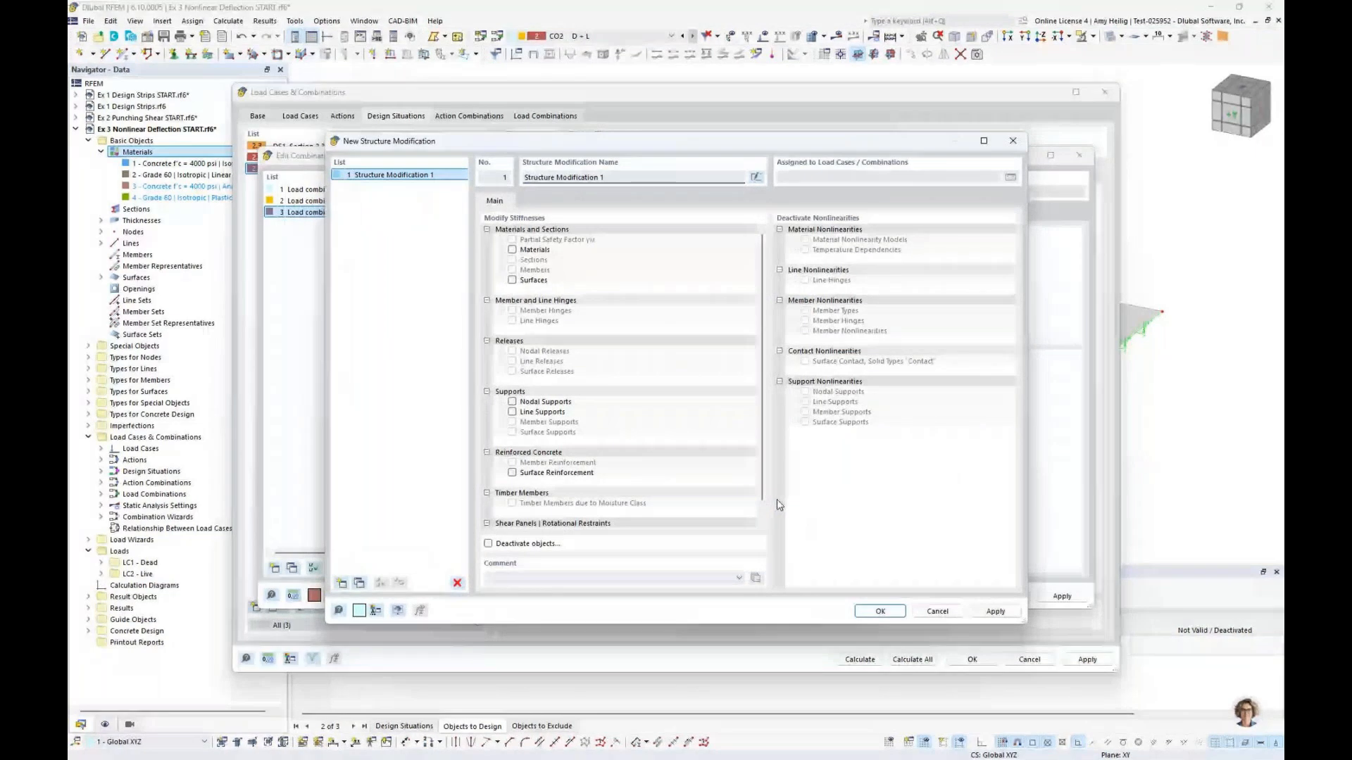
pyautogui.click(559, 472)
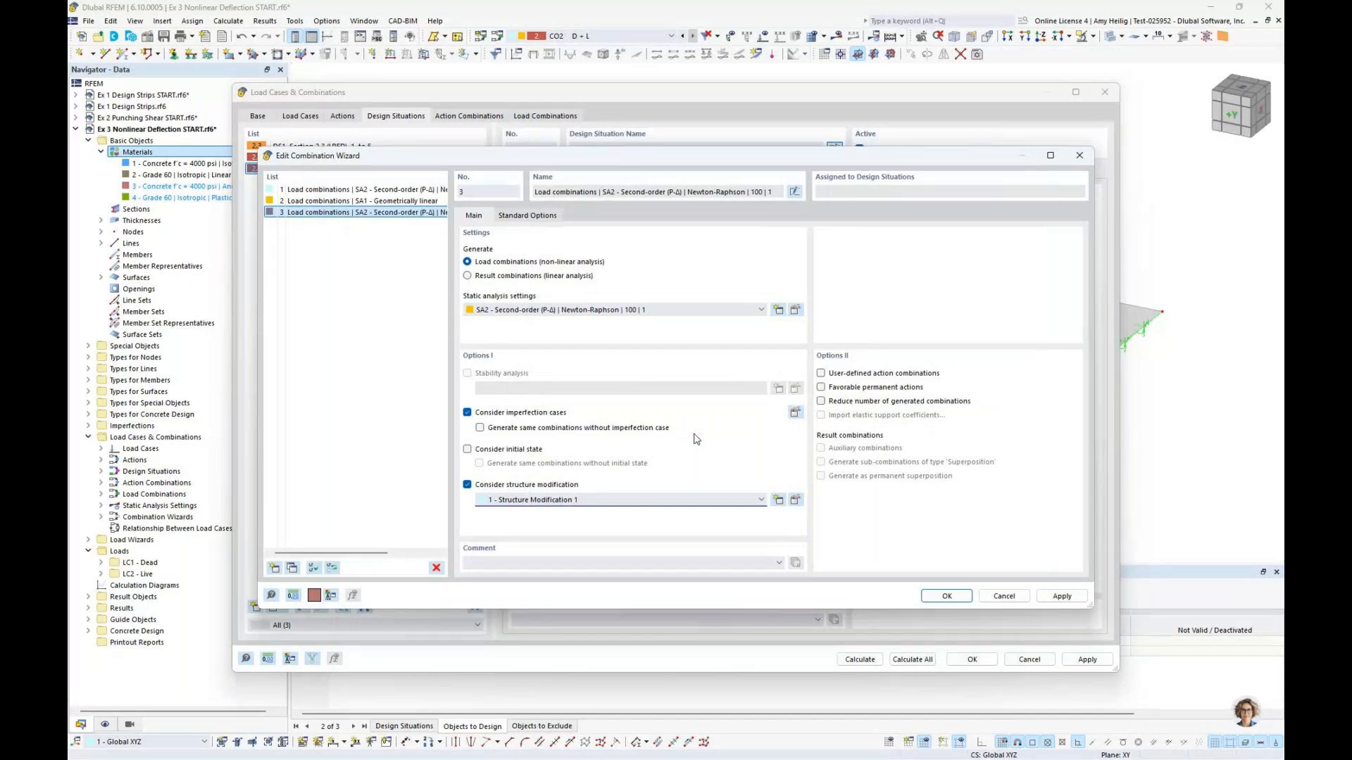
pyautogui.press('Return')
pyautogui.click(666, 454)
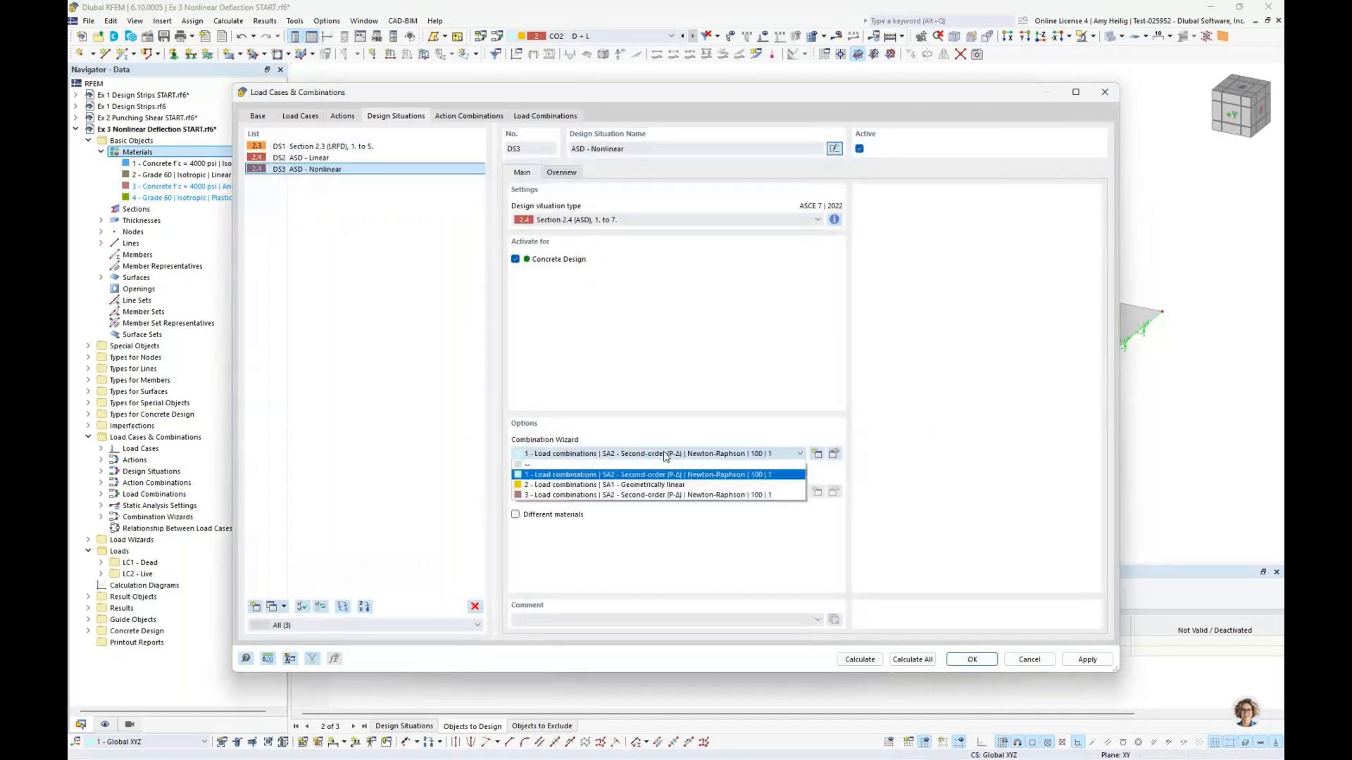
pyautogui.click(637, 496)
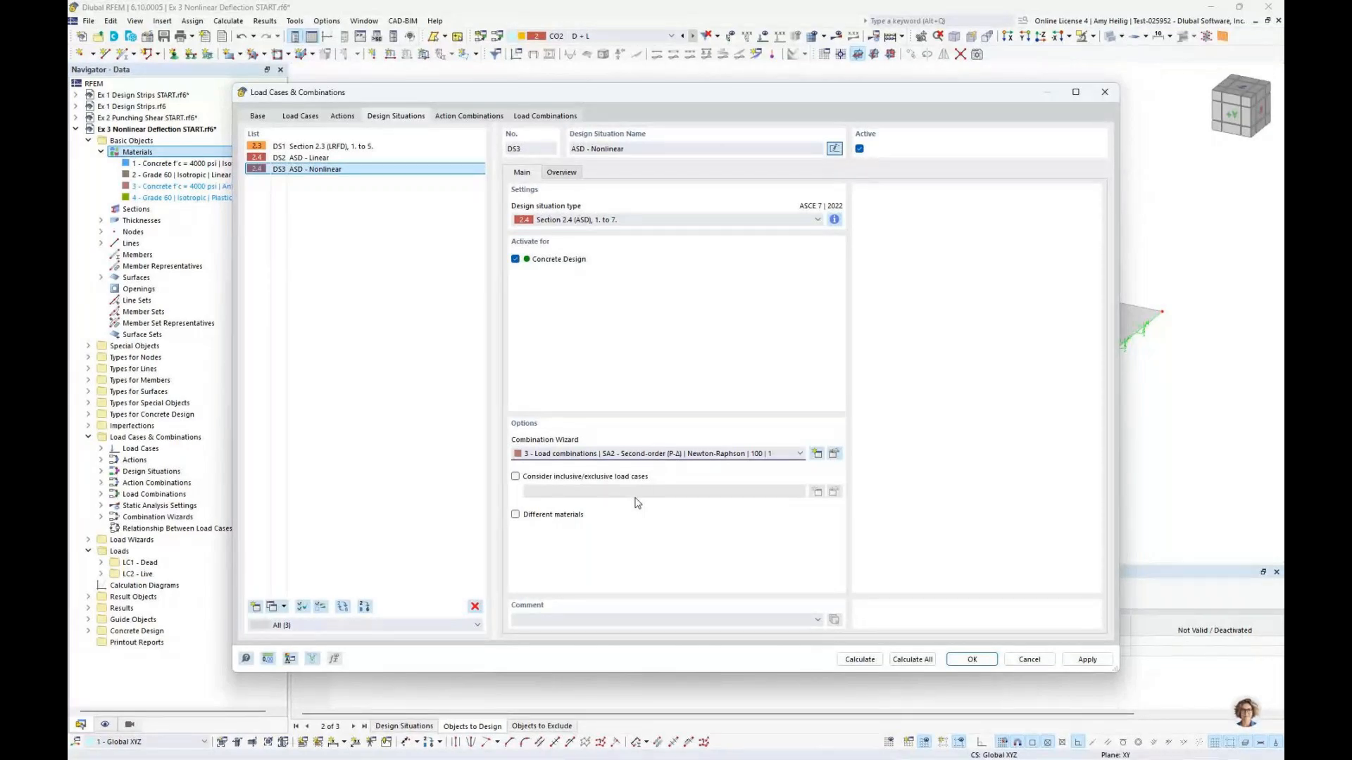
# Step: Activate different materials for ASD - Nonlinear, replacing the linear elastic concrete with material 3 (Anisotropic | Damage) and Grade 60 with material 4 (Isotropic | Plastic)
pyautogui.click(516, 515)
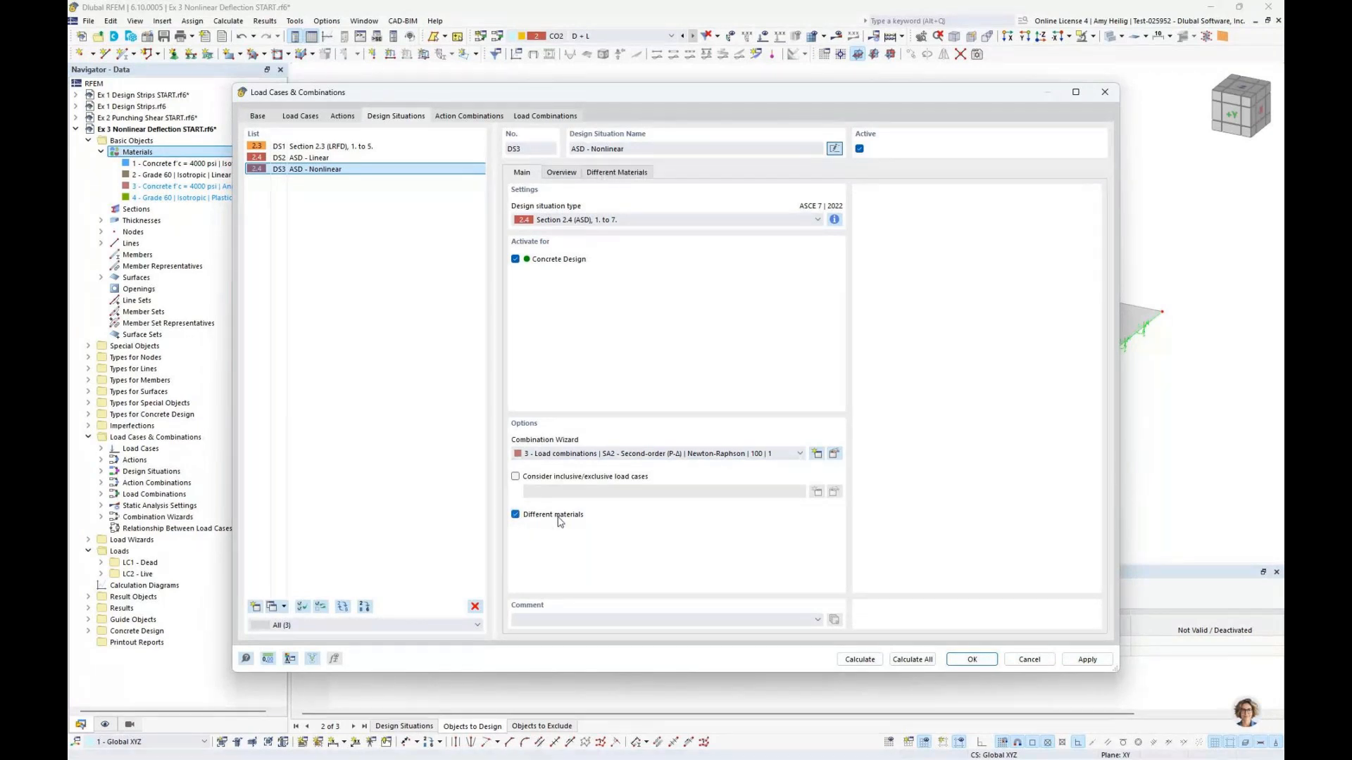
pyautogui.click(616, 172)
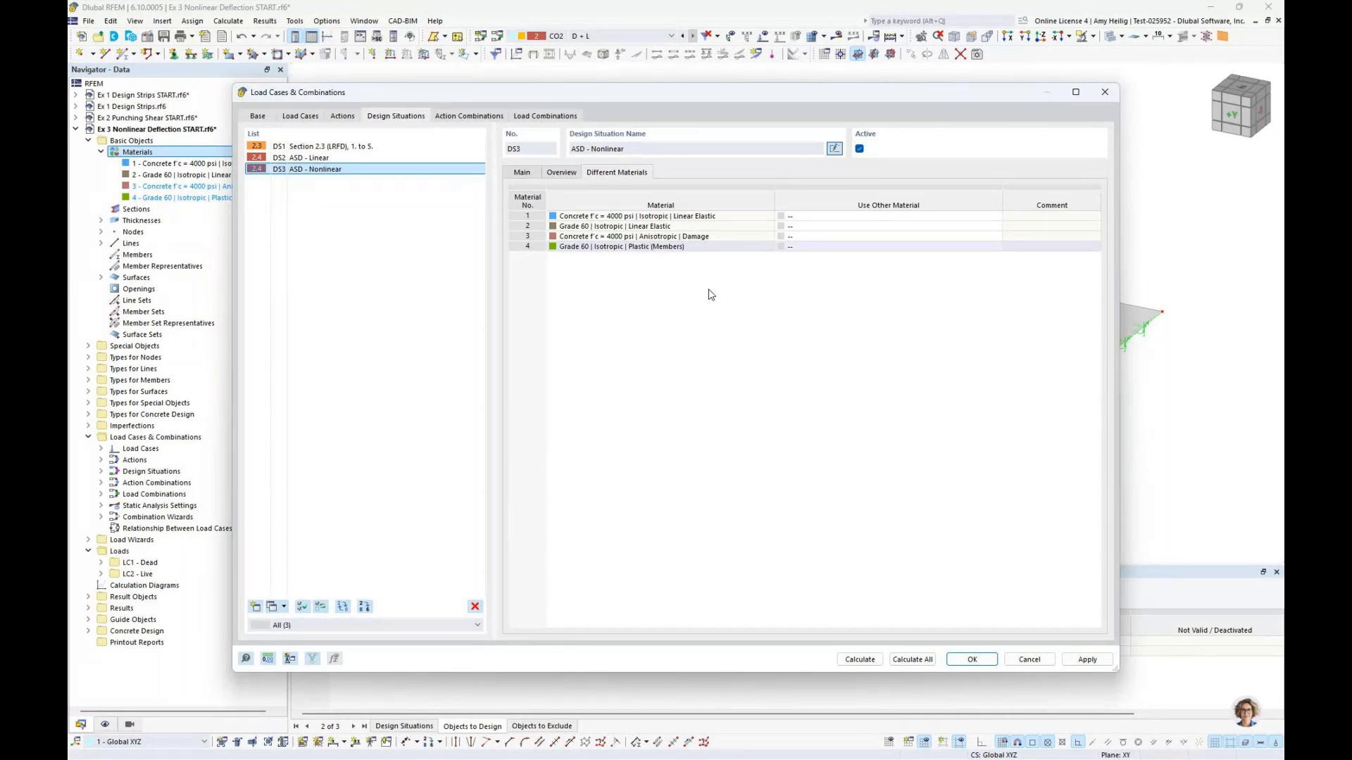
pyautogui.click(827, 218)
pyautogui.click(996, 218)
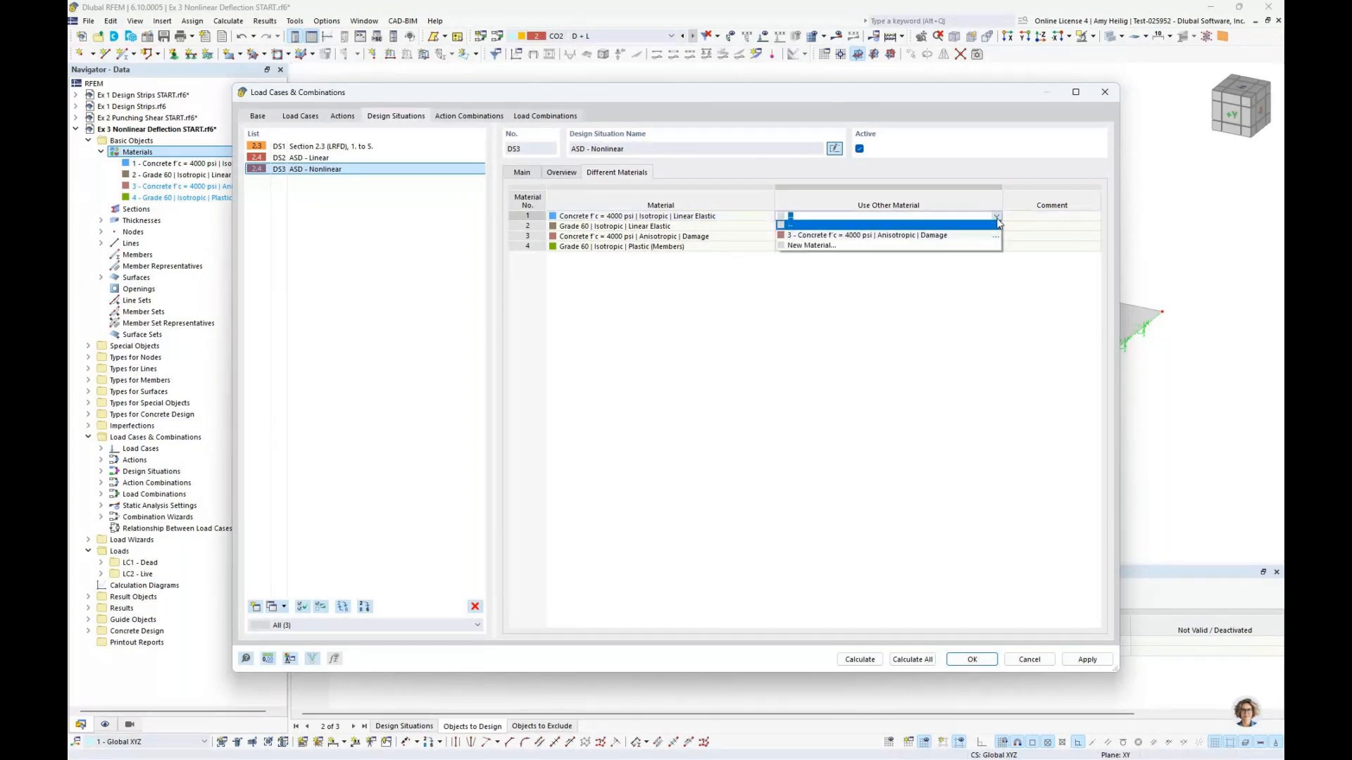
pyautogui.click(952, 236)
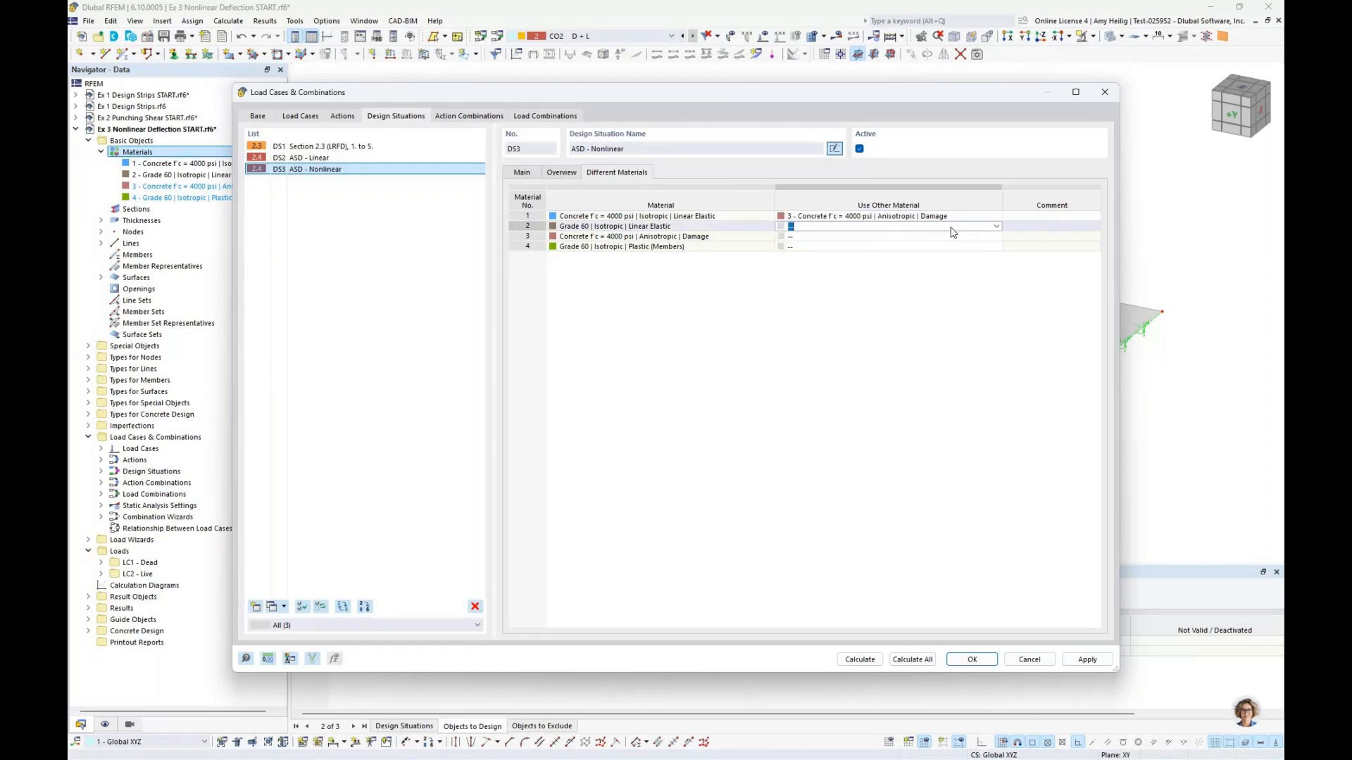
pyautogui.click(996, 225)
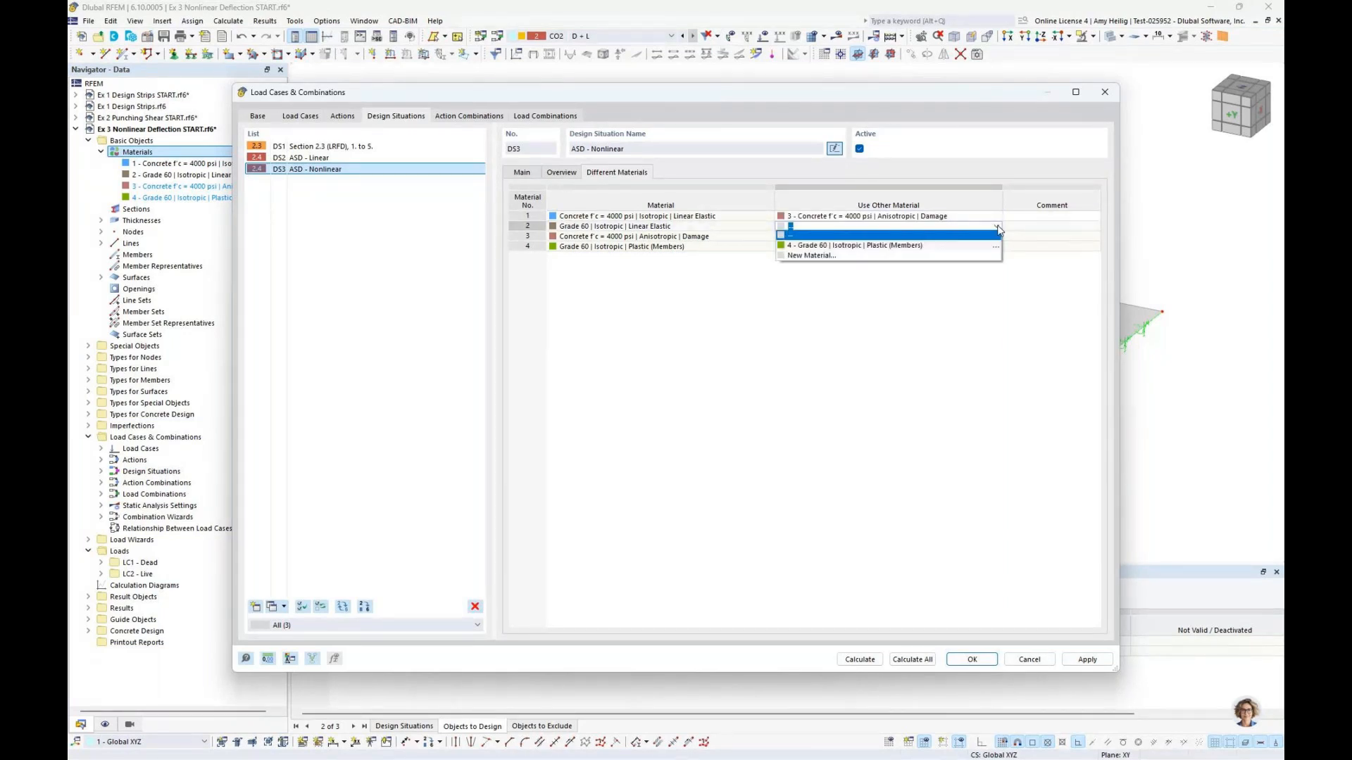
pyautogui.click(962, 245)
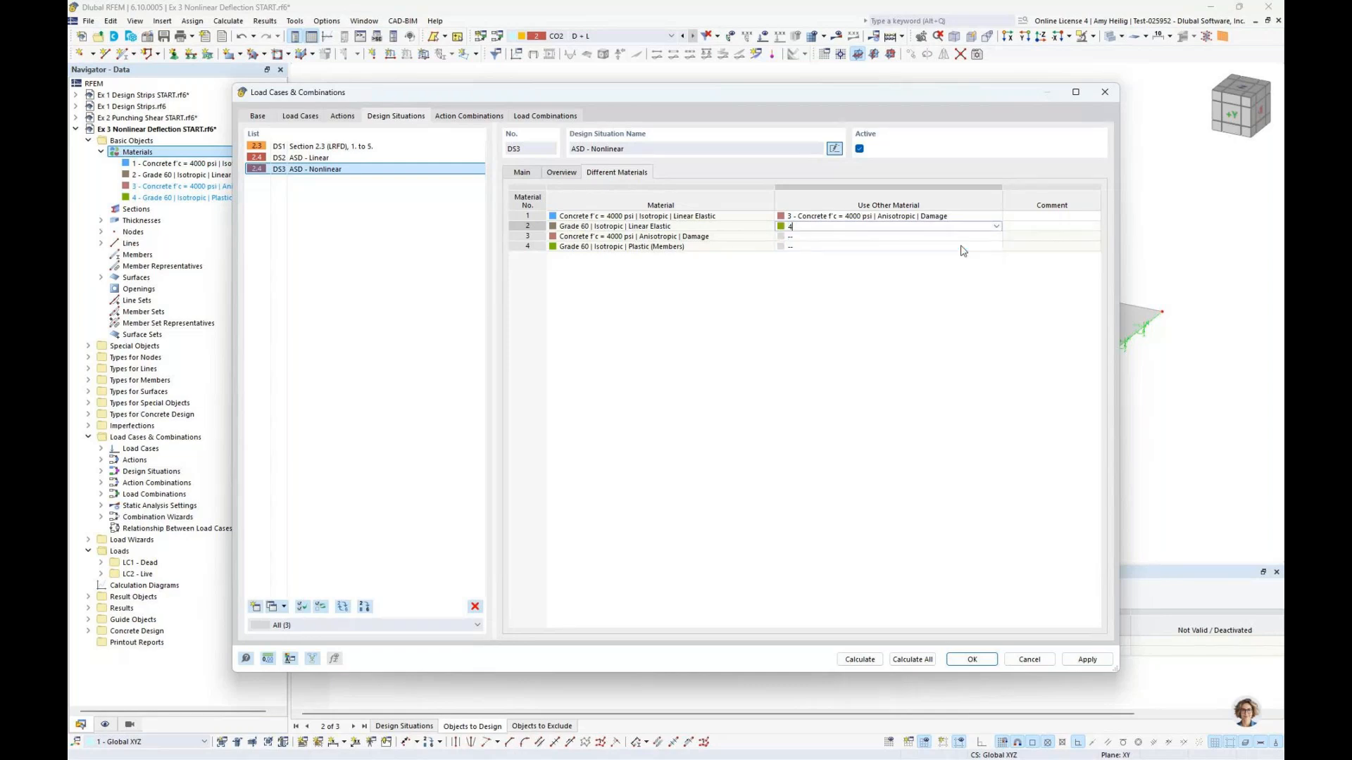
pyautogui.click(964, 236)
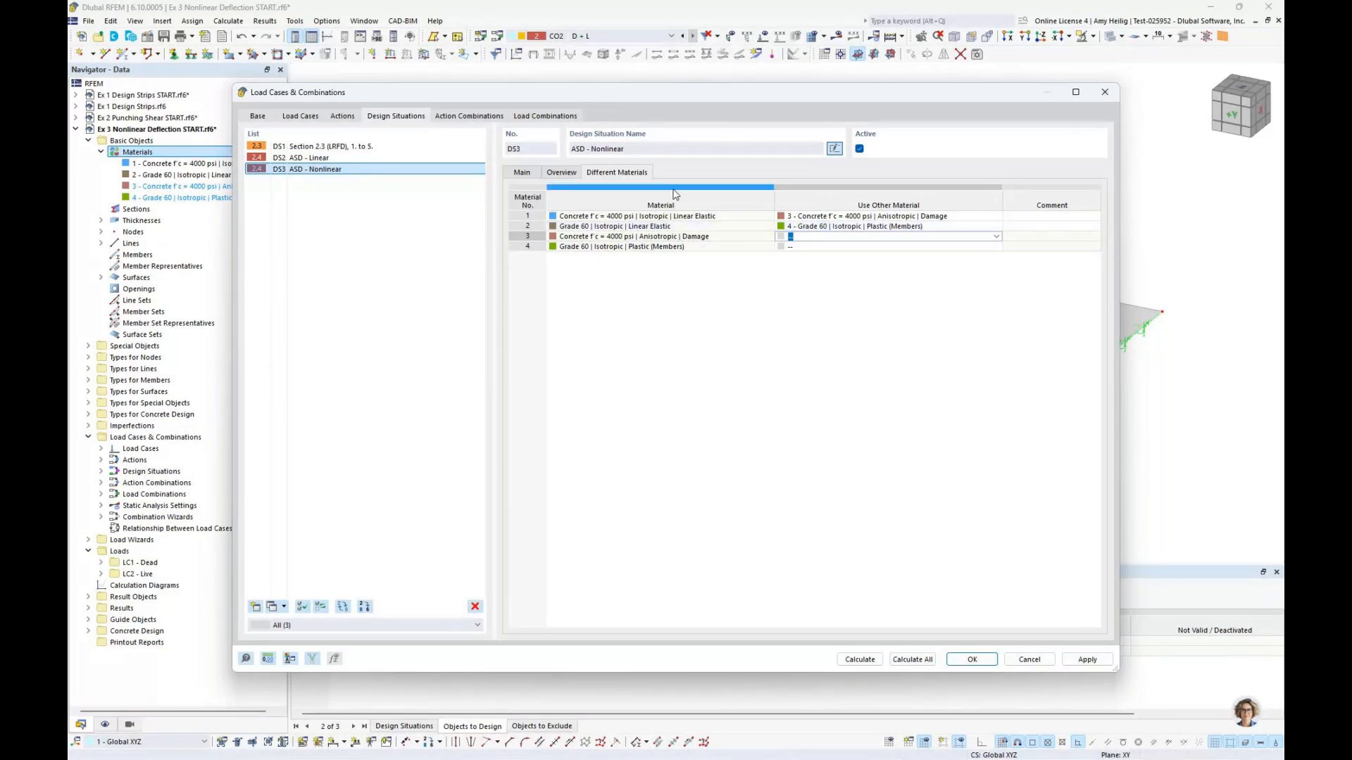
pyautogui.click(522, 173)
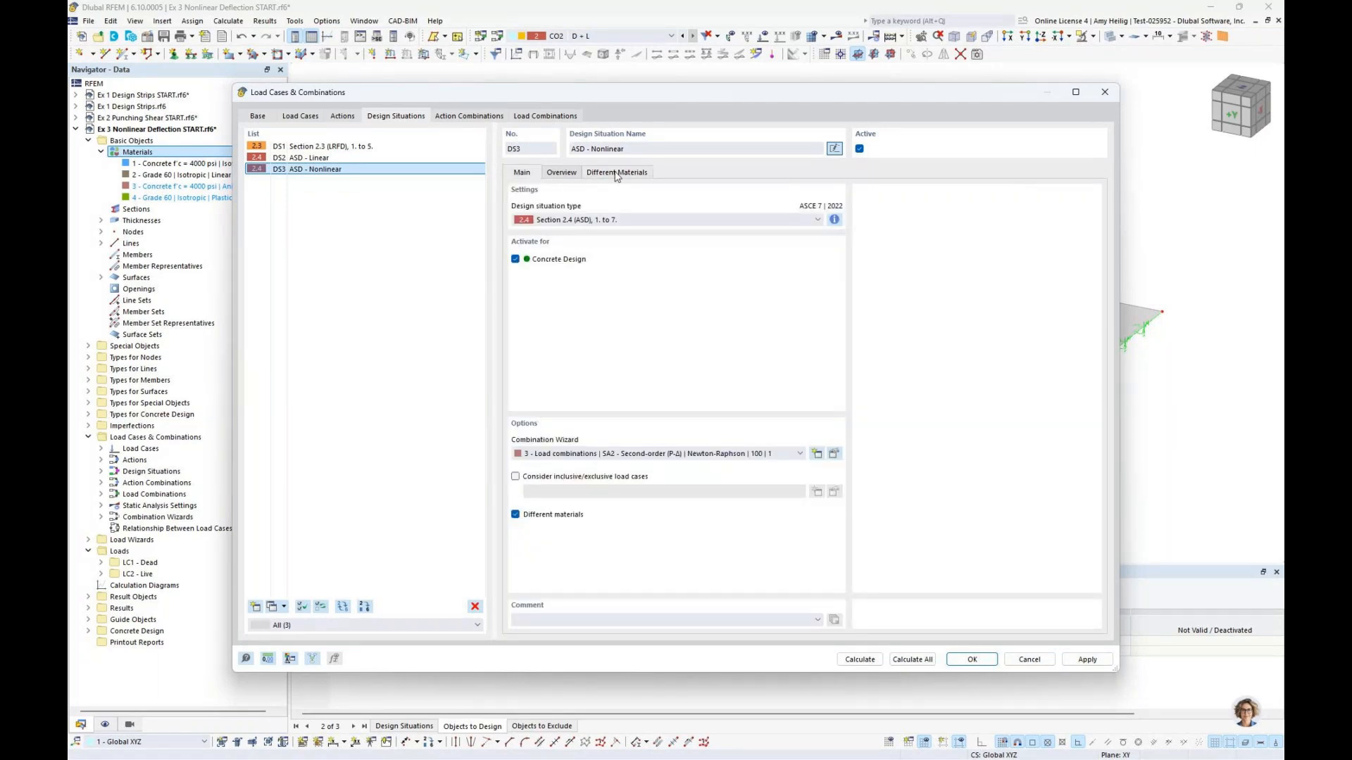
# Step: Set the analysis type of load combinations CO3 and CO4 to Static Analysis | Creep & Shrinkage (Linear), and calculate all
pyautogui.click(576, 117)
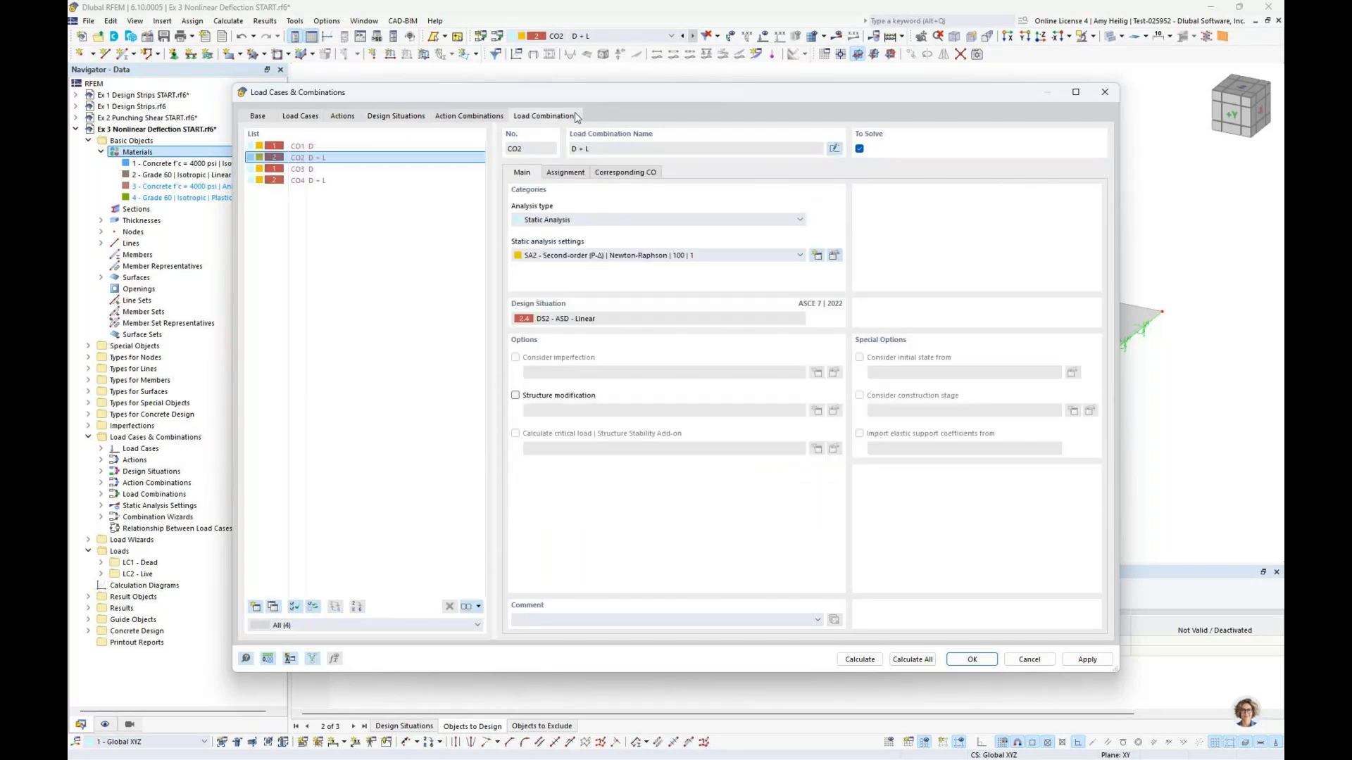
pyautogui.click(374, 159)
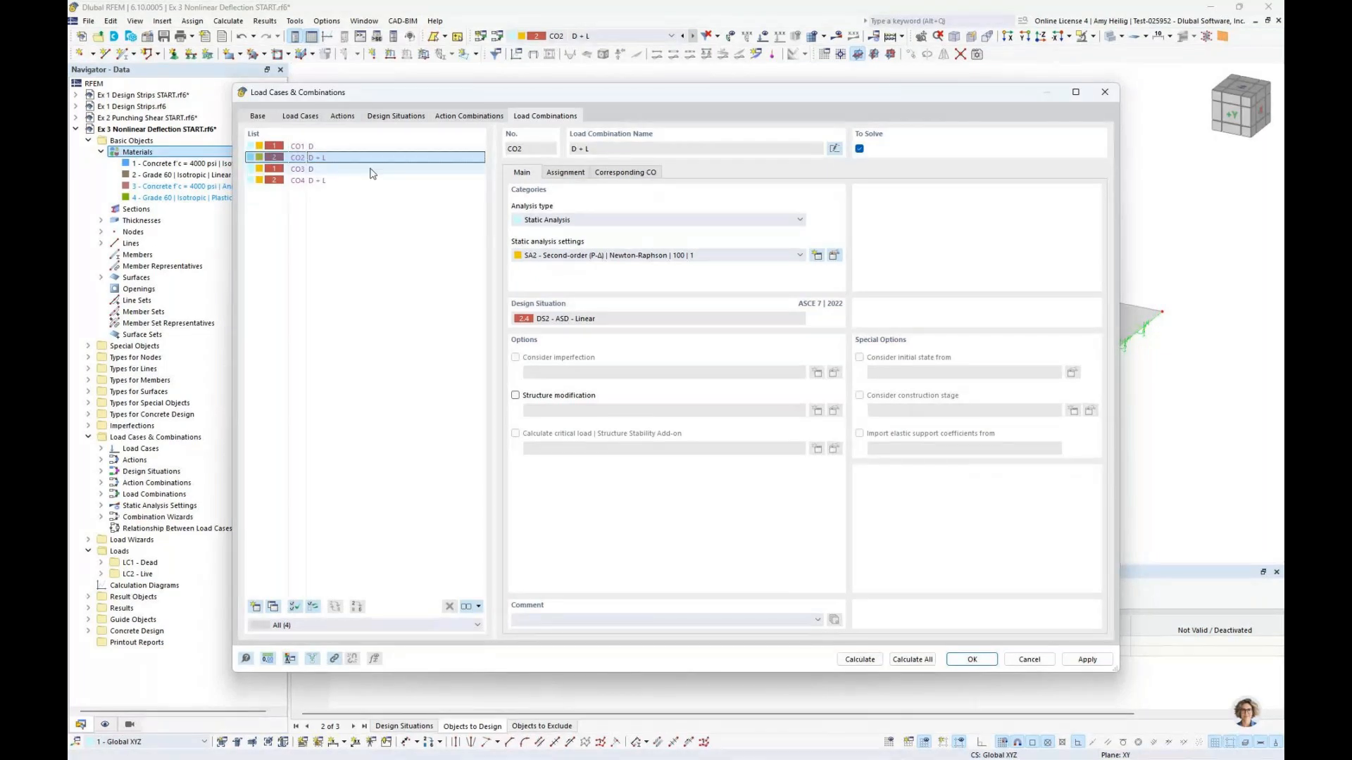
pyautogui.click(372, 171)
pyautogui.keyDown('shift'); pyautogui.click(372, 180); pyautogui.keyUp('shift')
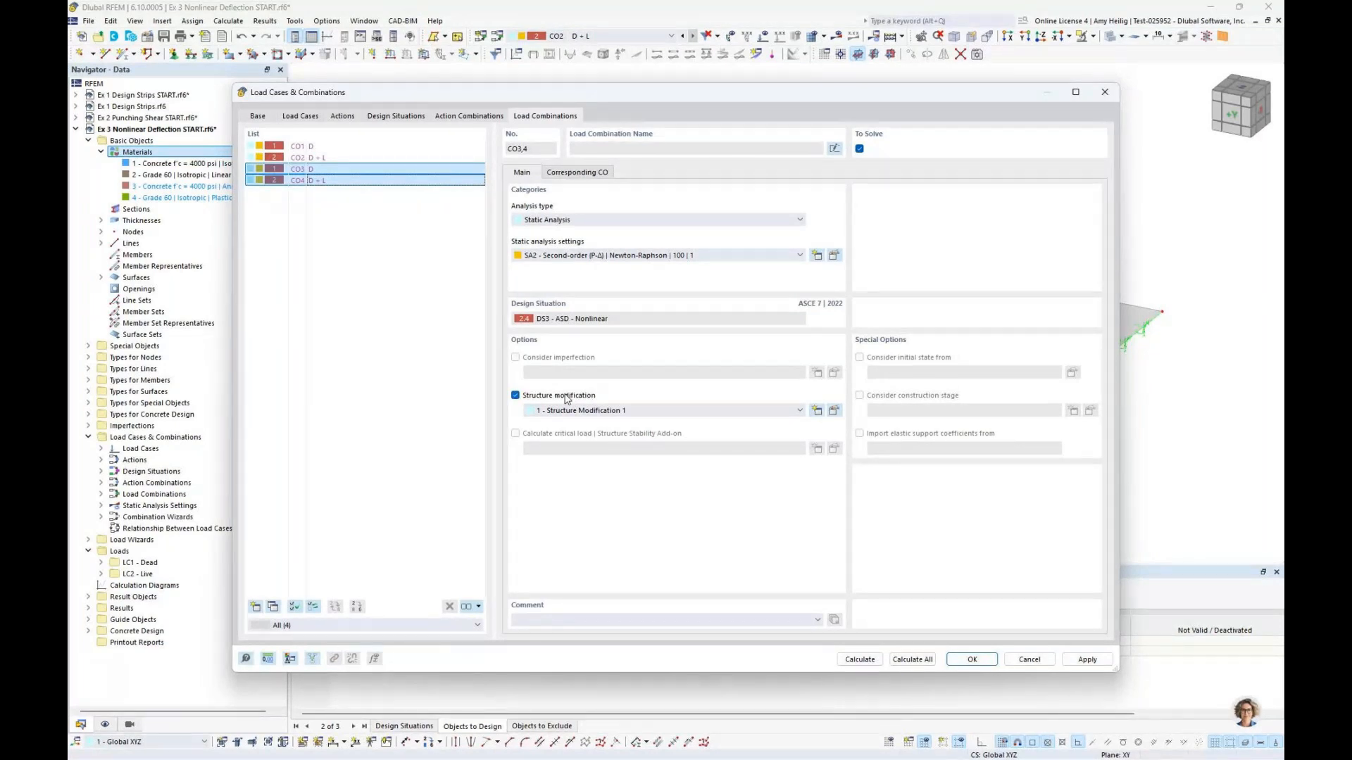
pyautogui.click(597, 220)
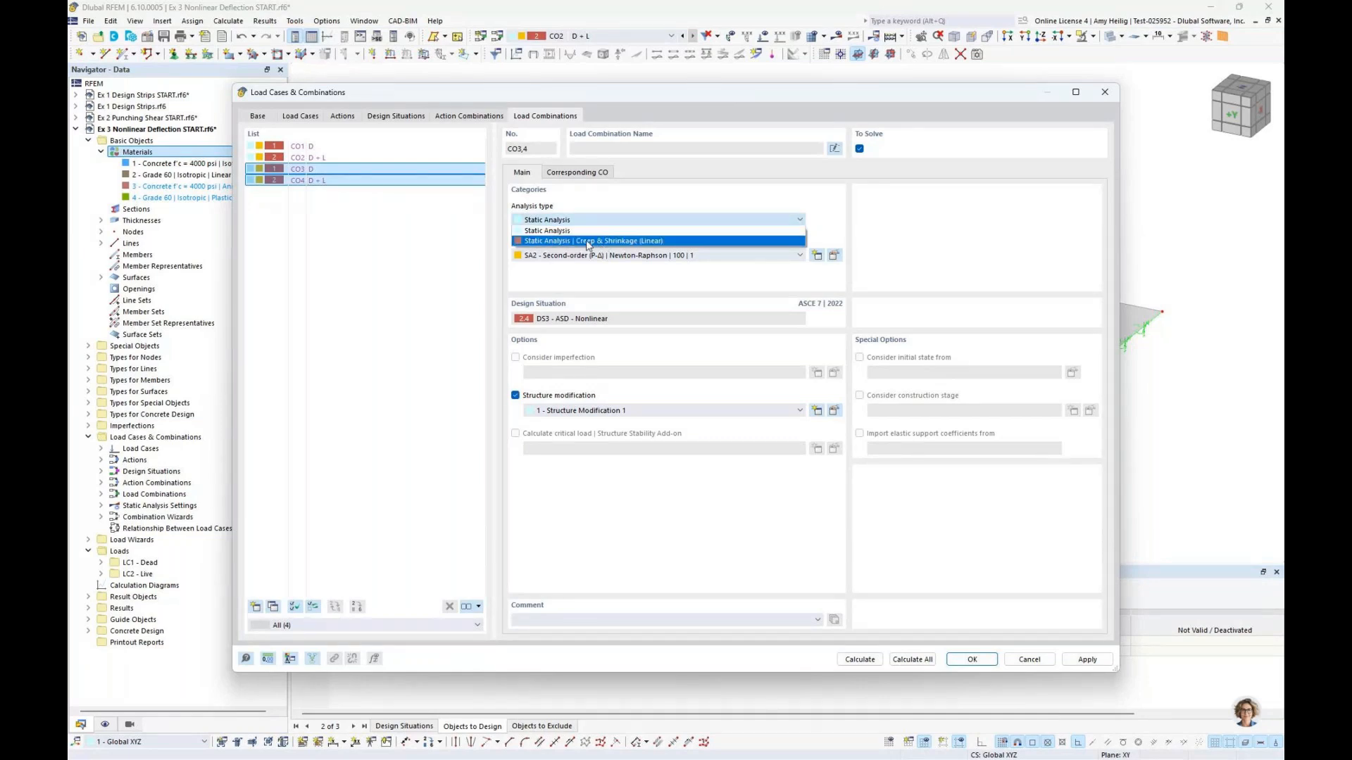
pyautogui.click(587, 242)
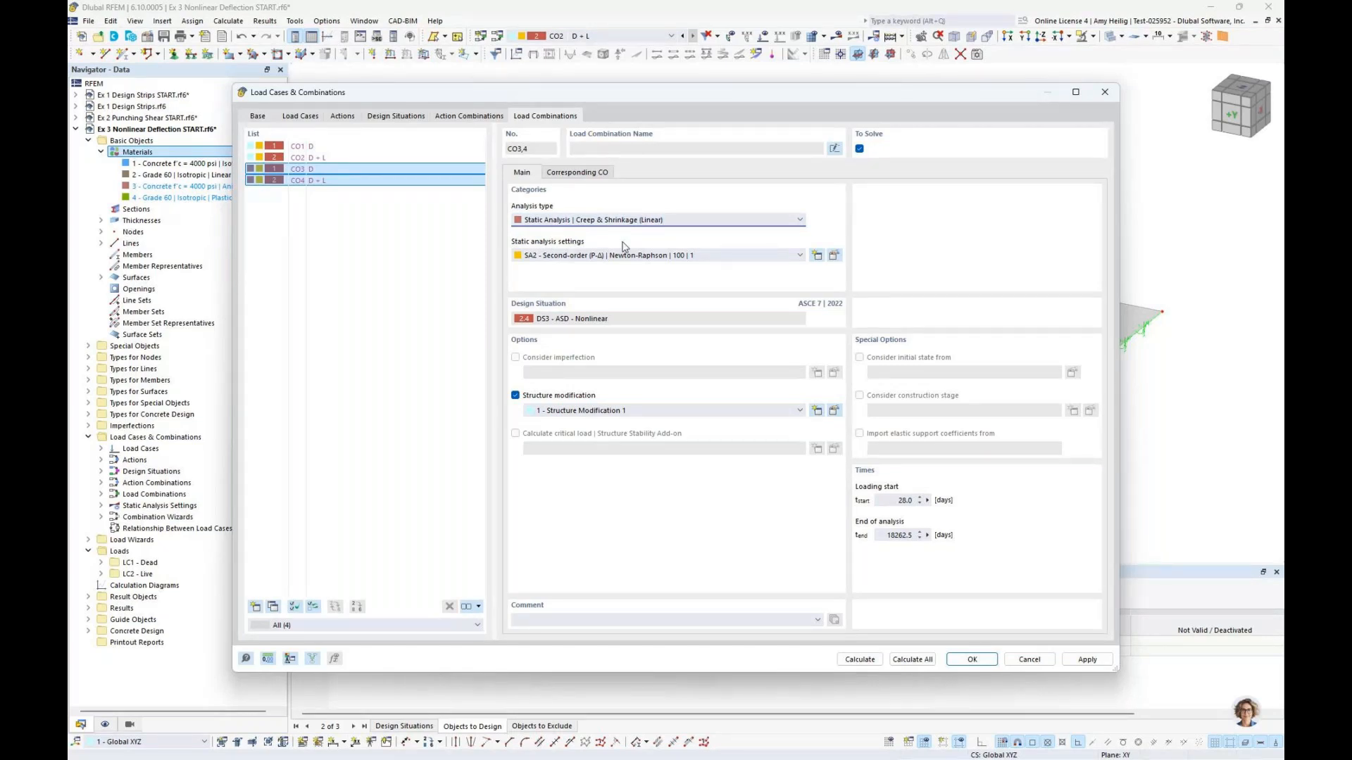
pyautogui.click(913, 660)
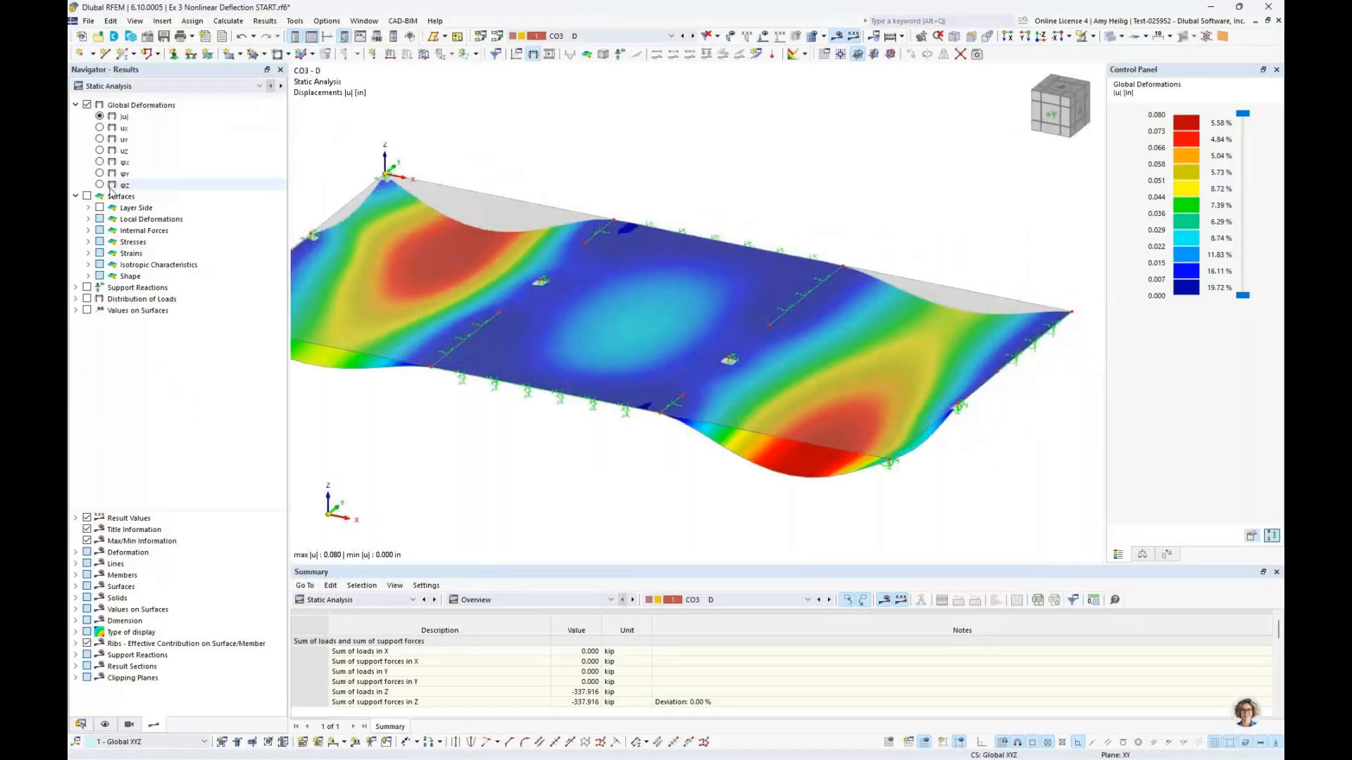
# Step: Display the global deformations |u| of the whole slab for linear combination CO2 (D + L) and nonlinear combination CO4 (D + L) to compare them
pyautogui.scroll(-2, 550, 160)
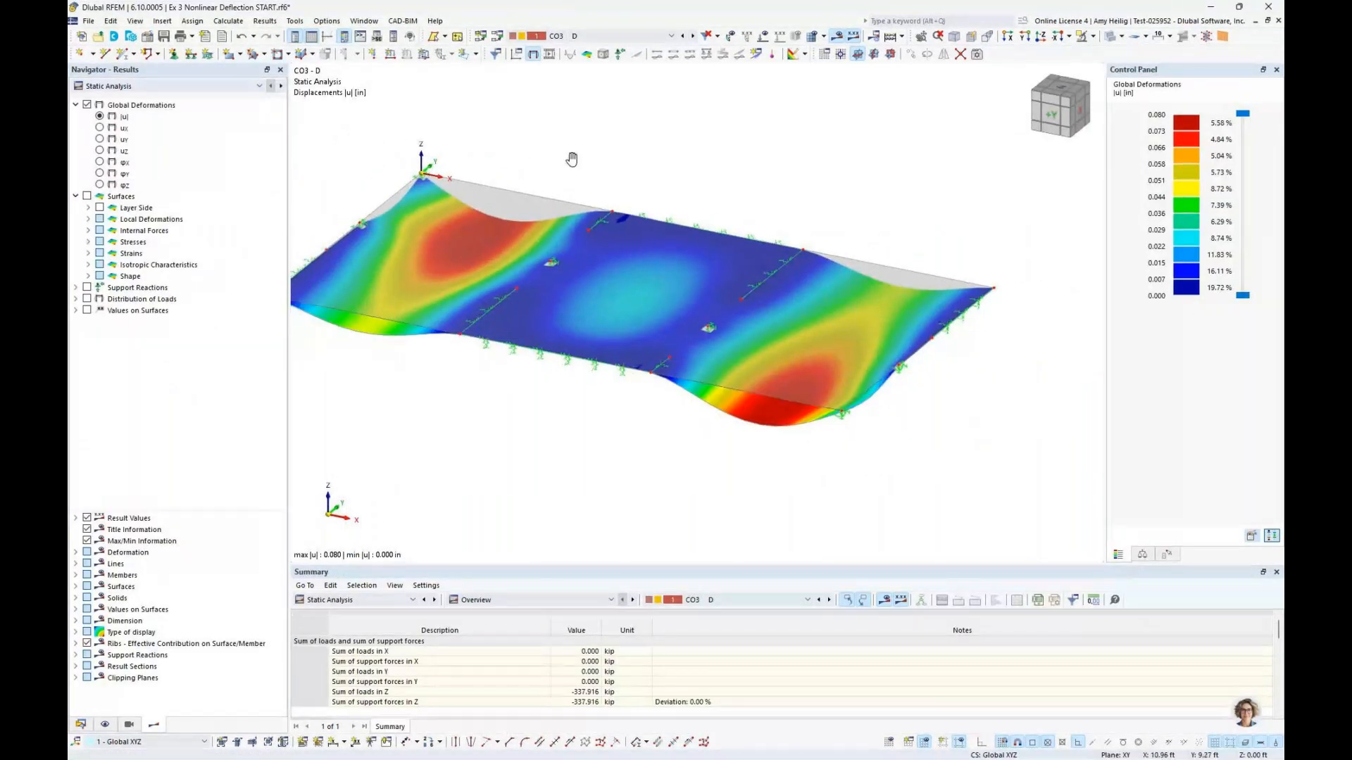
pyautogui.moveTo(572, 159); pyautogui.dragTo(599, 173, button='middle')
pyautogui.click(599, 35)
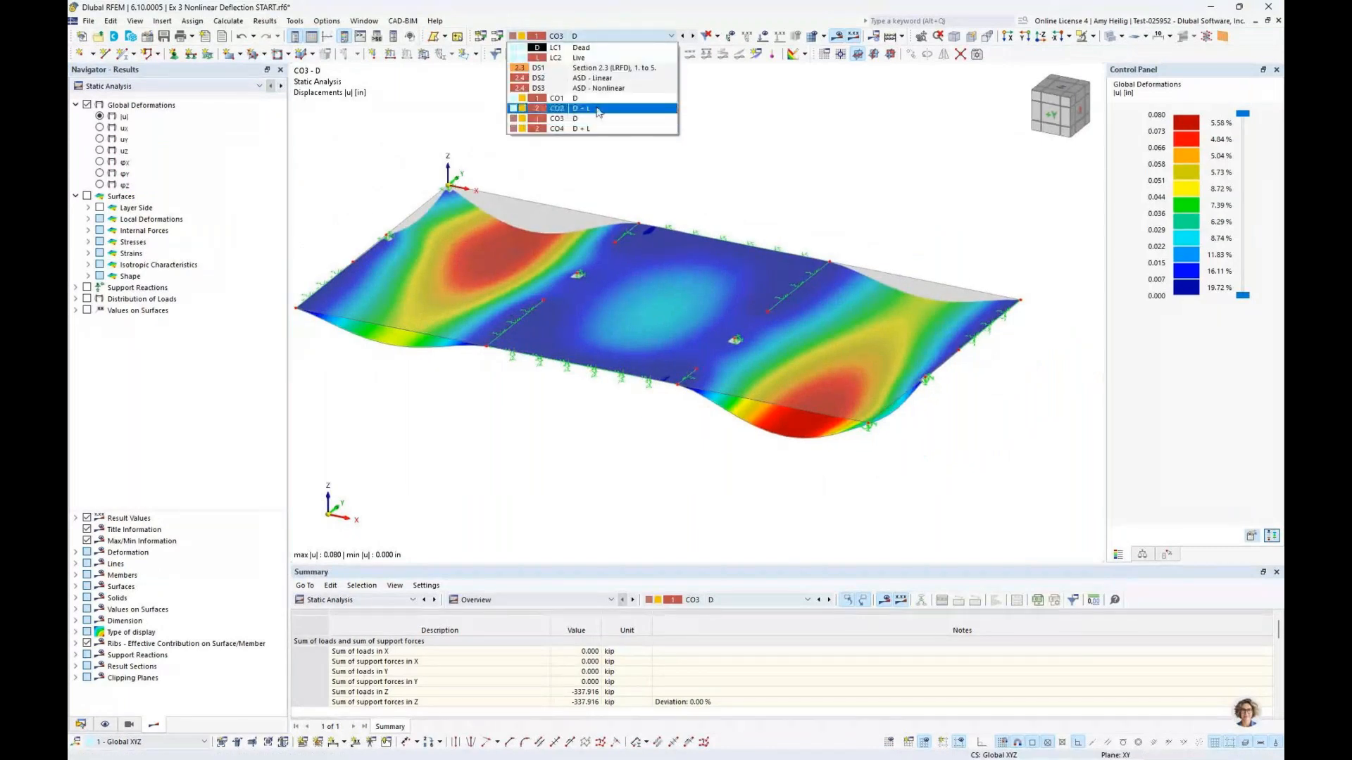
pyautogui.press('Escape')
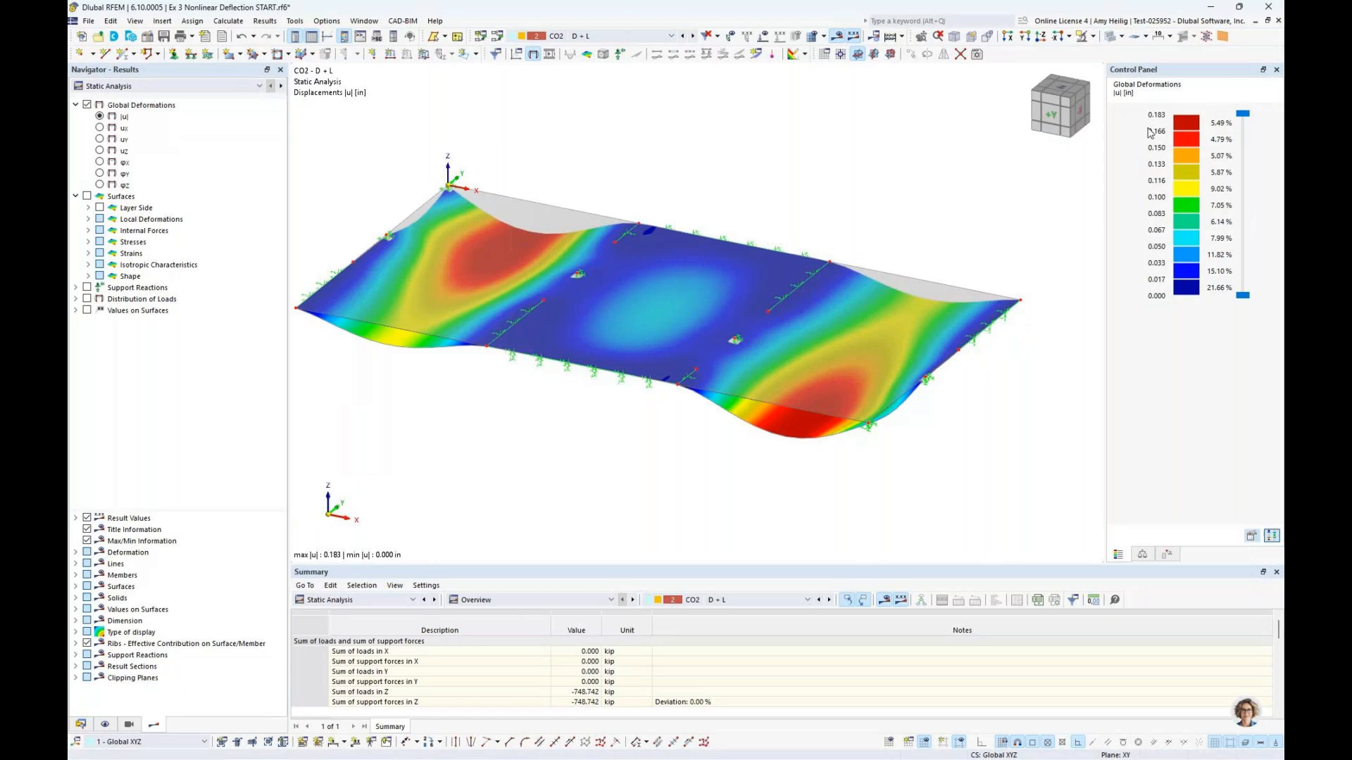
pyautogui.click(654, 36)
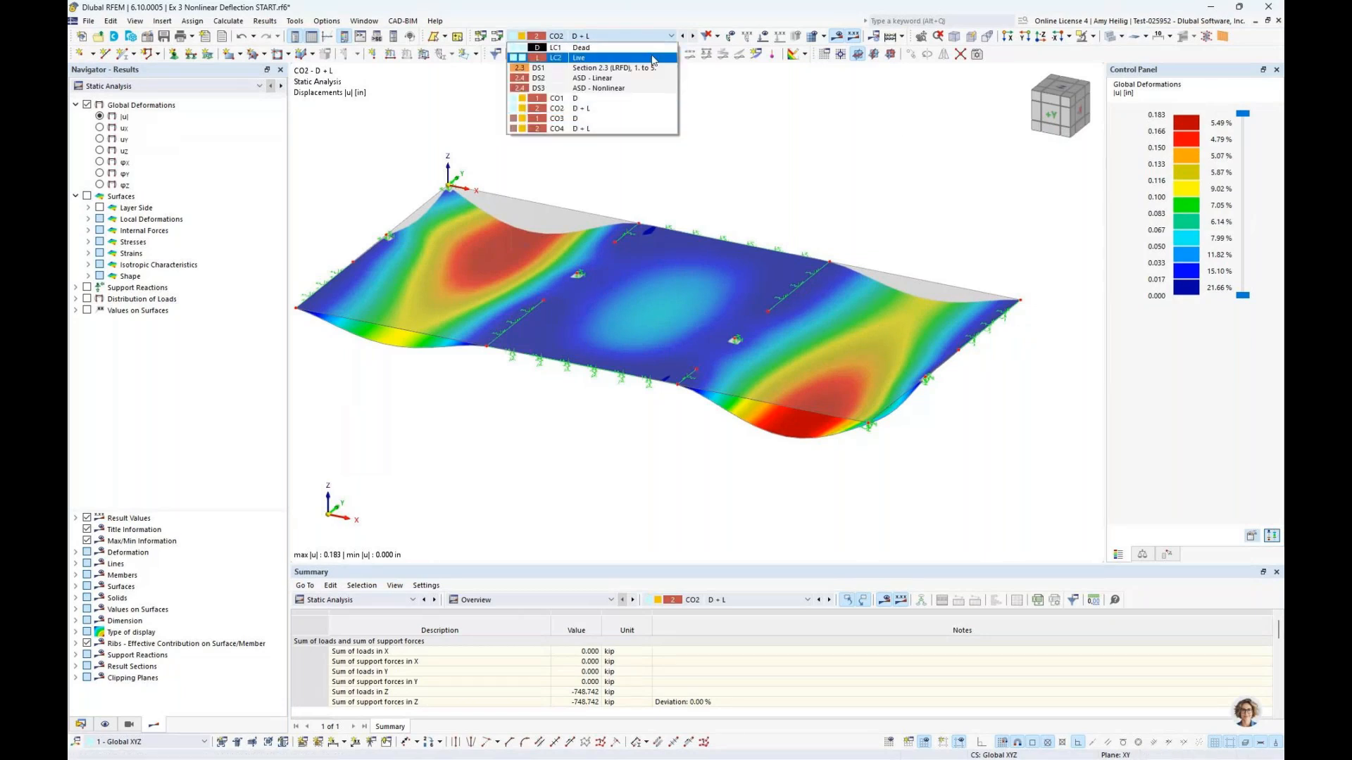
pyautogui.click(631, 129)
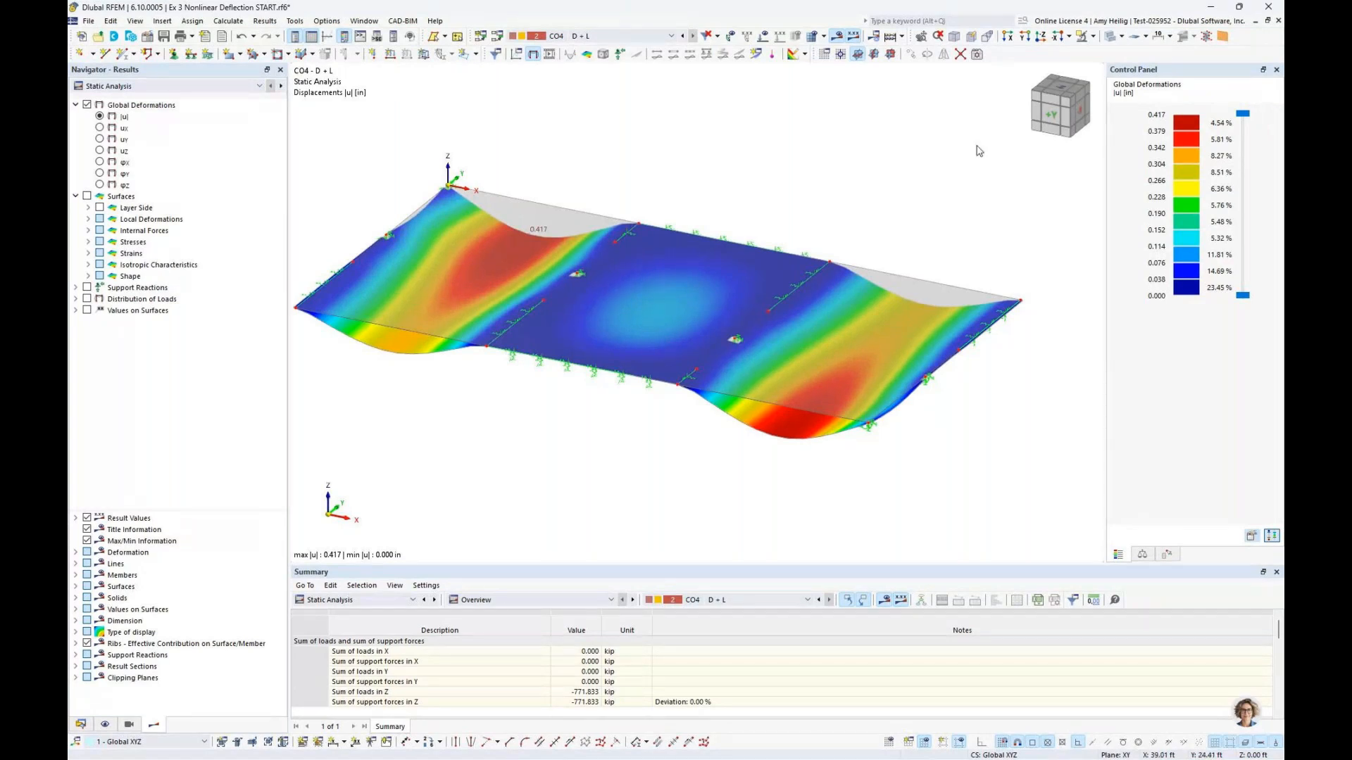
# Step: Open the list of result table categories, and switch to the PowerPoint slide show at the Concrete Design Future Developments slide
pyautogui.click(386, 600)
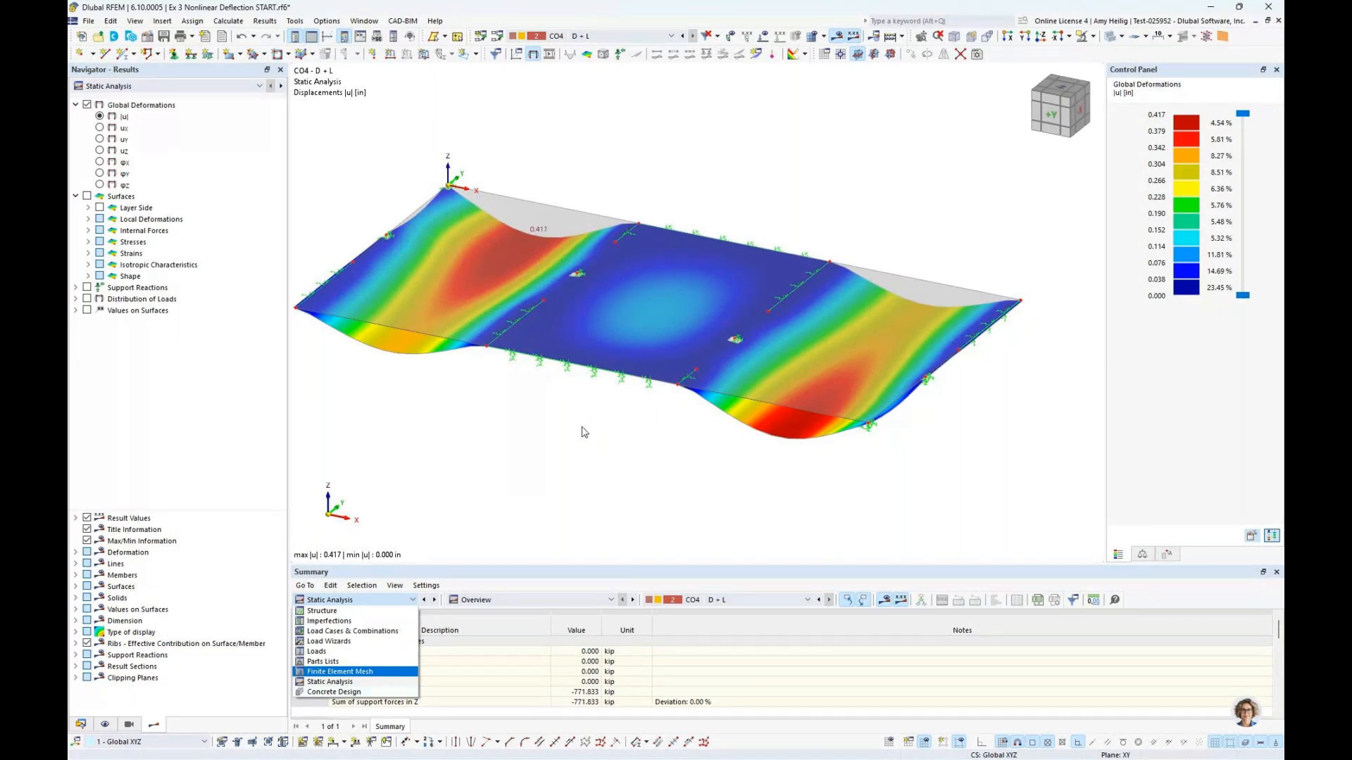
pyautogui.press('super+Tab')
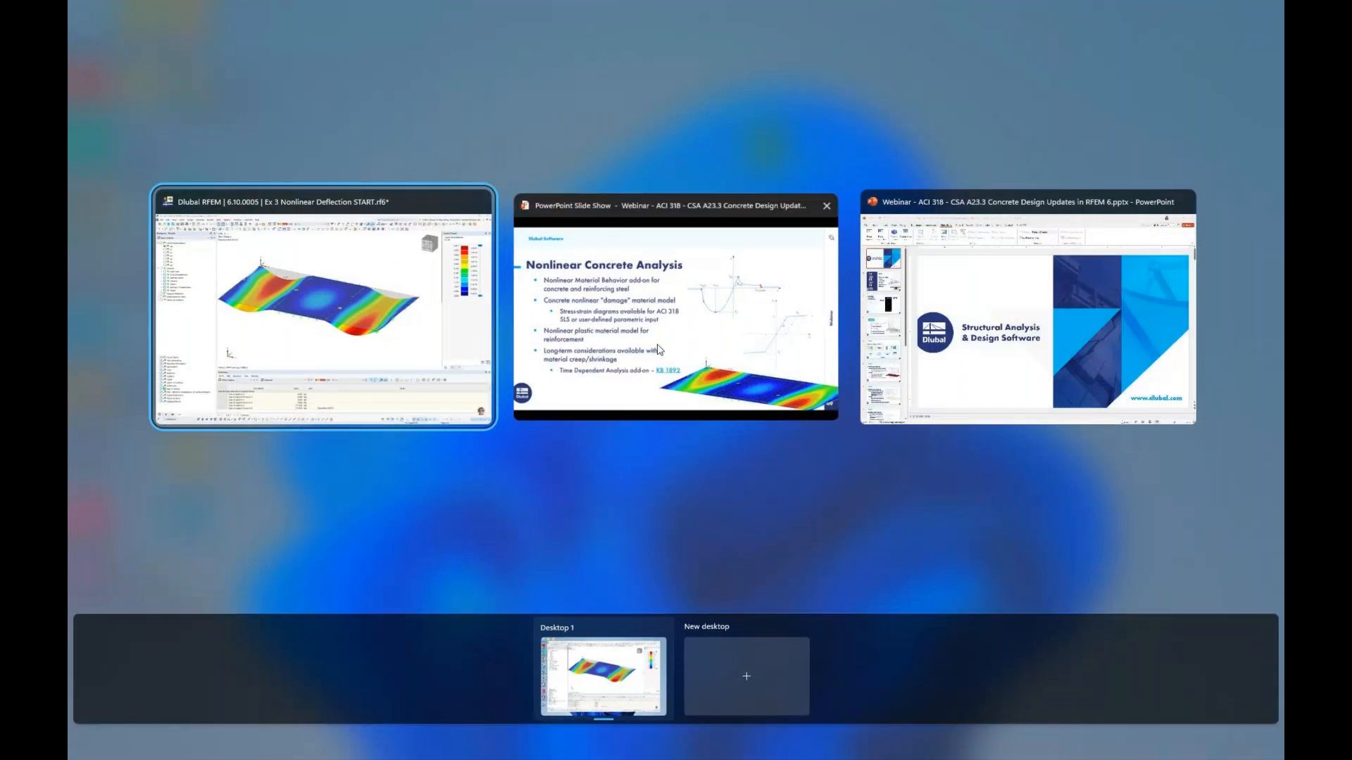
pyautogui.click(606, 401)
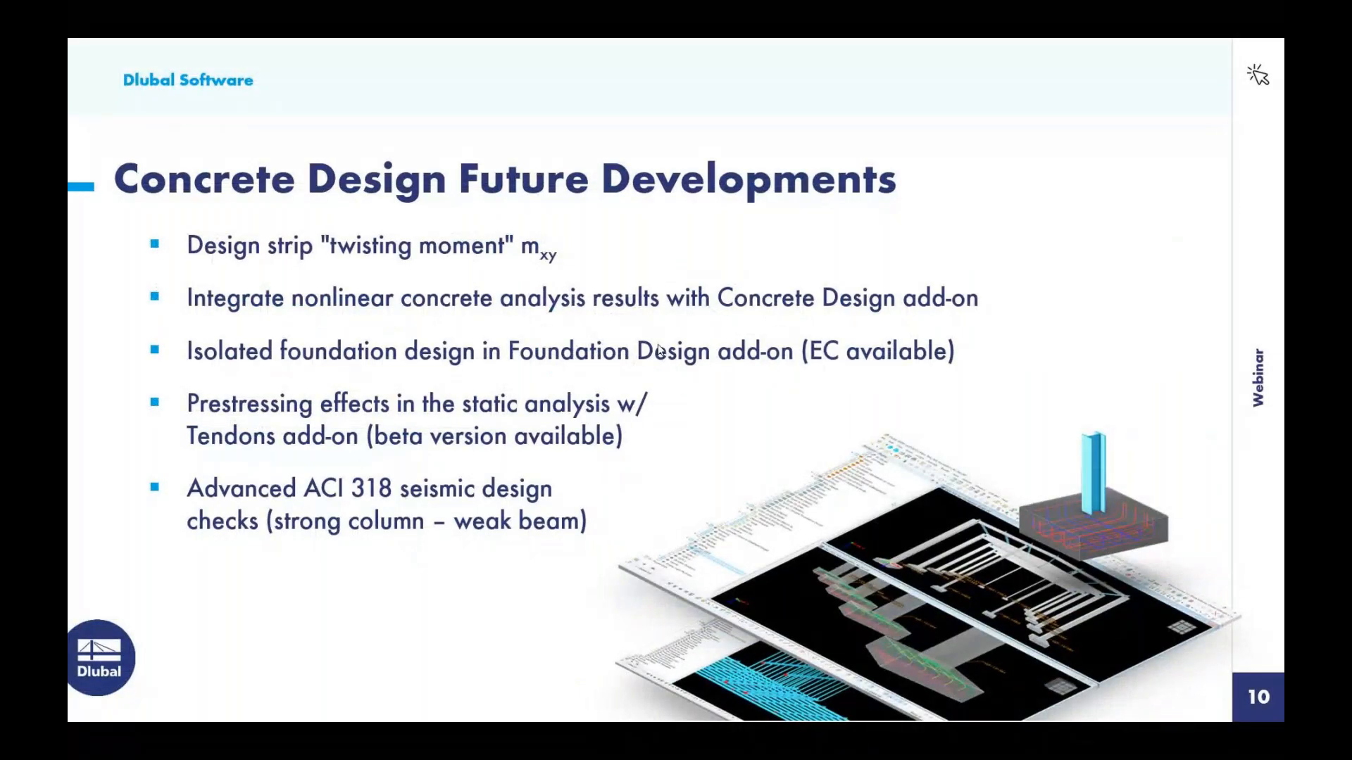